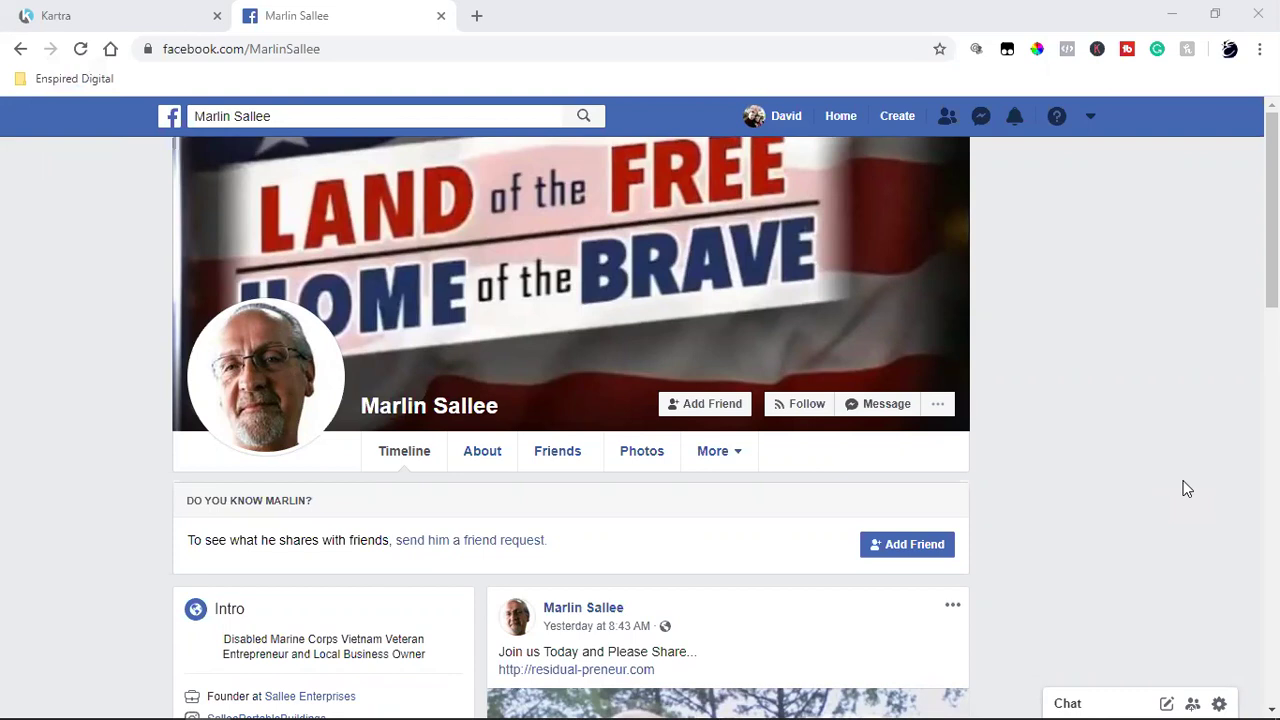
Step: Switch to the Kartra tab and log in to reach the account dashboard
click(150, 14)
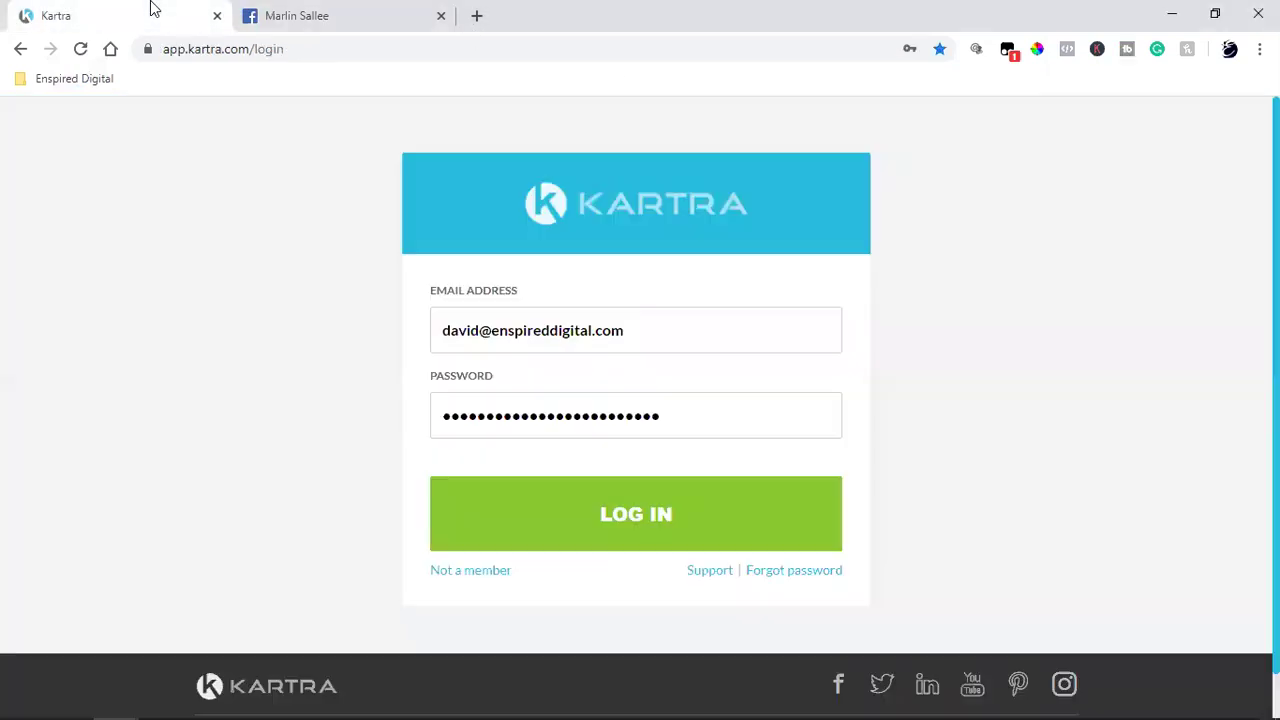
click(625, 503)
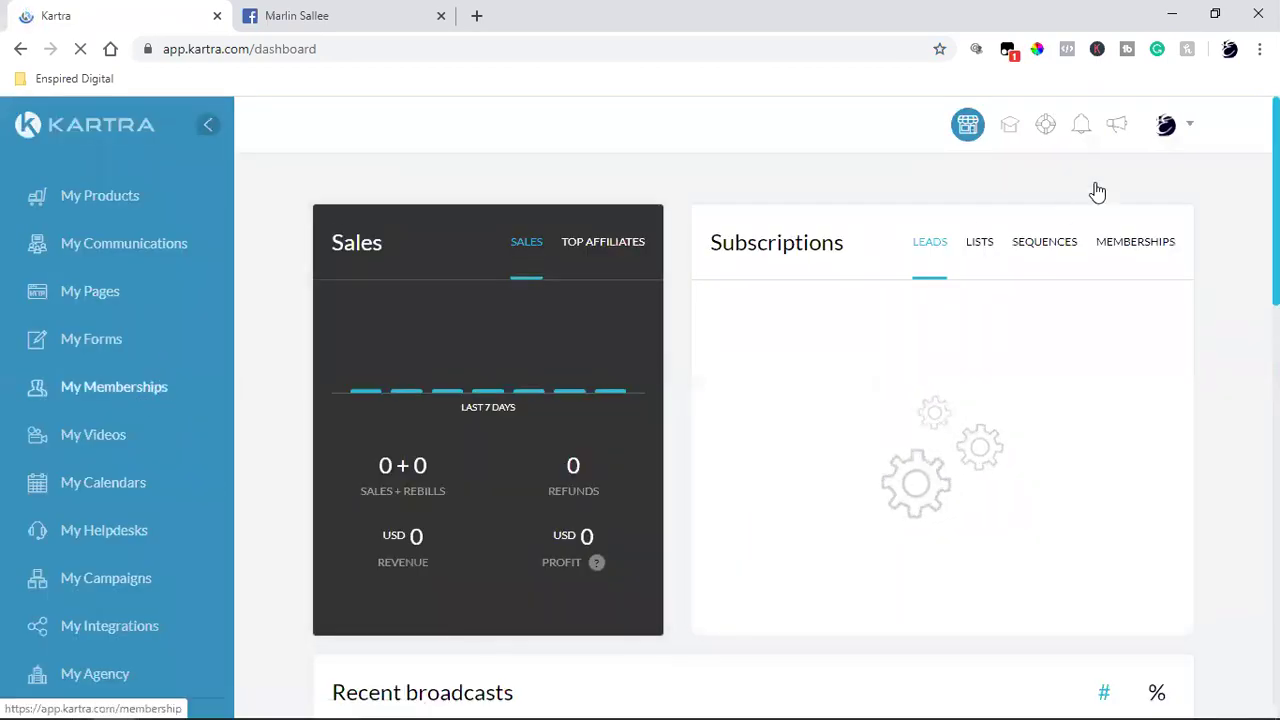
Step: Open My Calendars and show the Agenda of upcoming May Strategy Call appointments
click(121, 490)
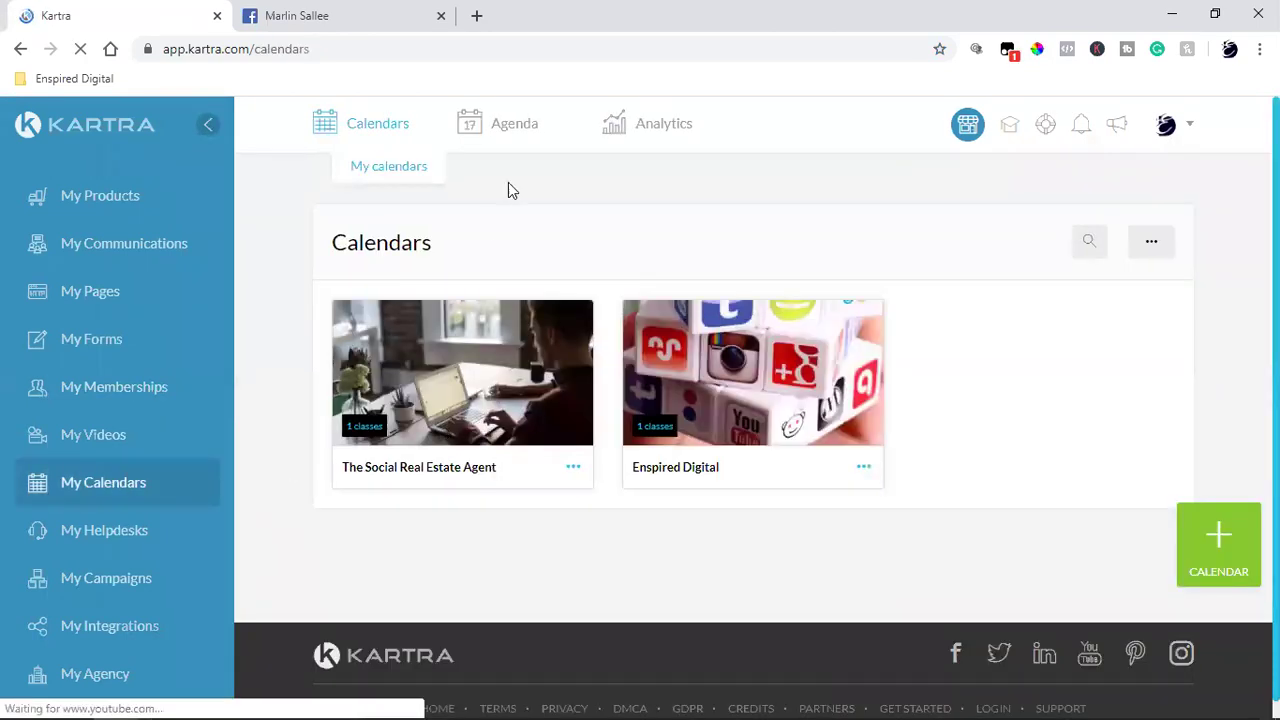
click(557, 168)
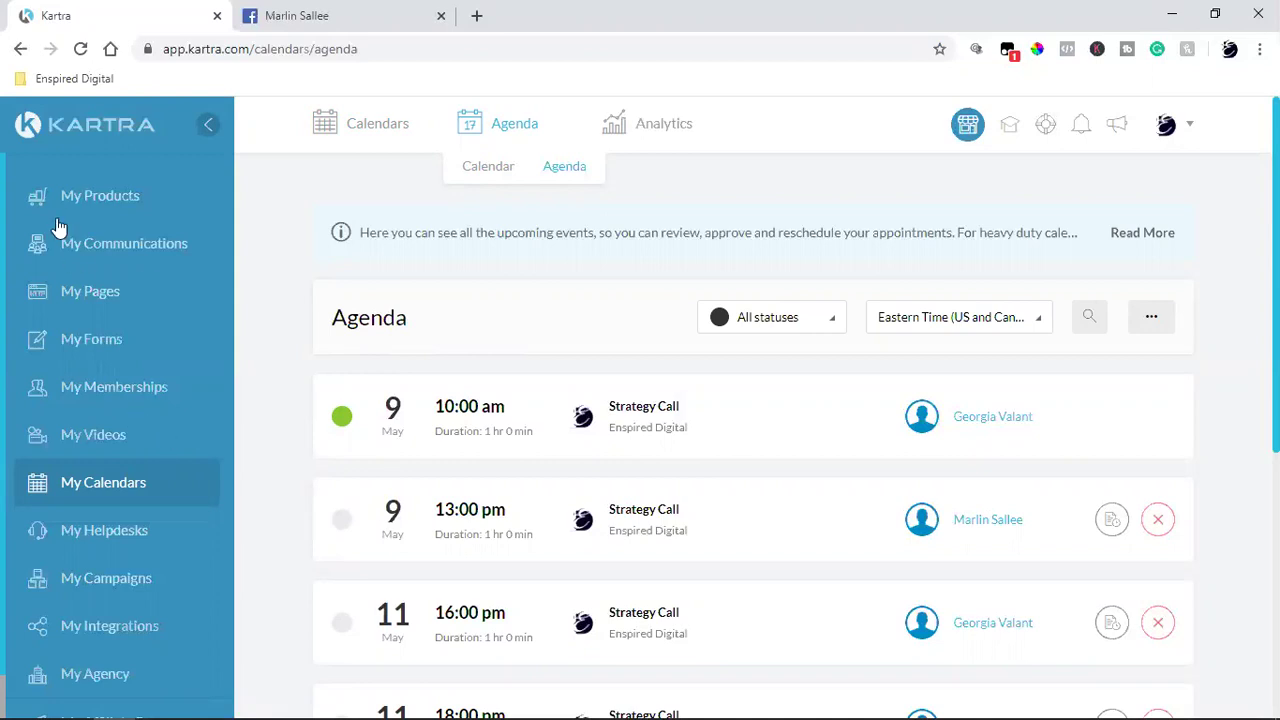
click(98, 490)
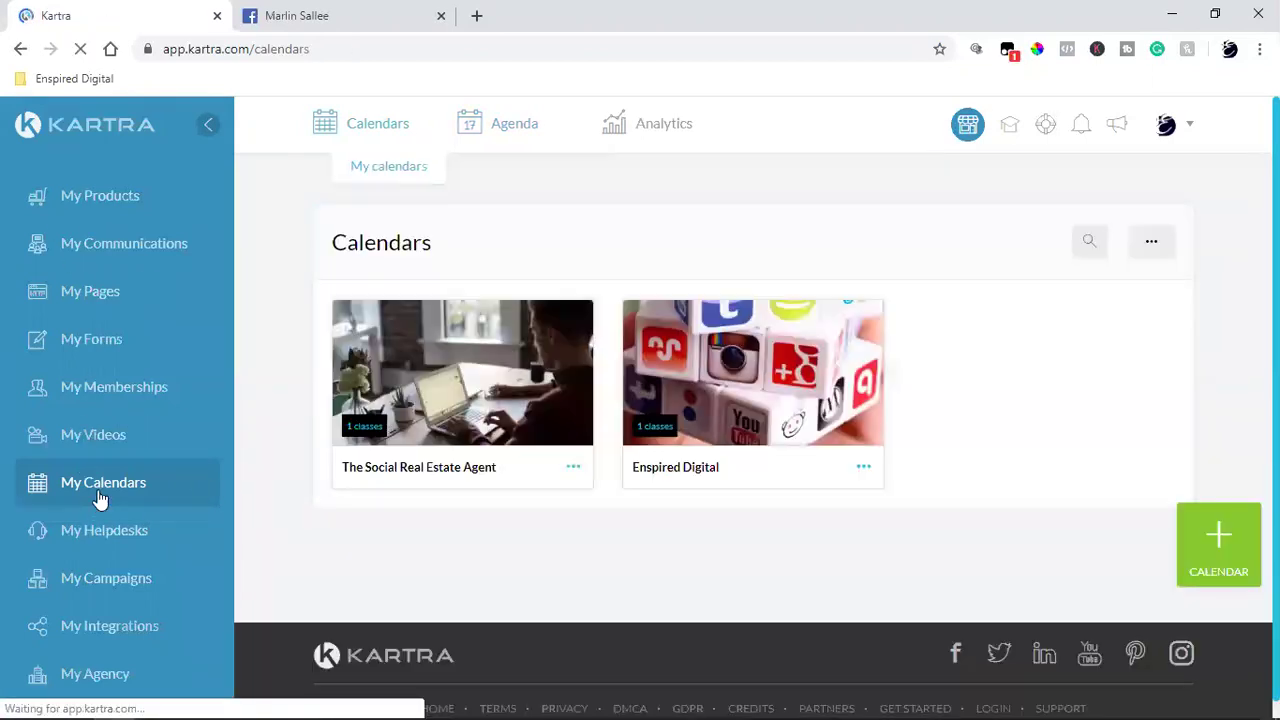
mouse_move(494, 121)
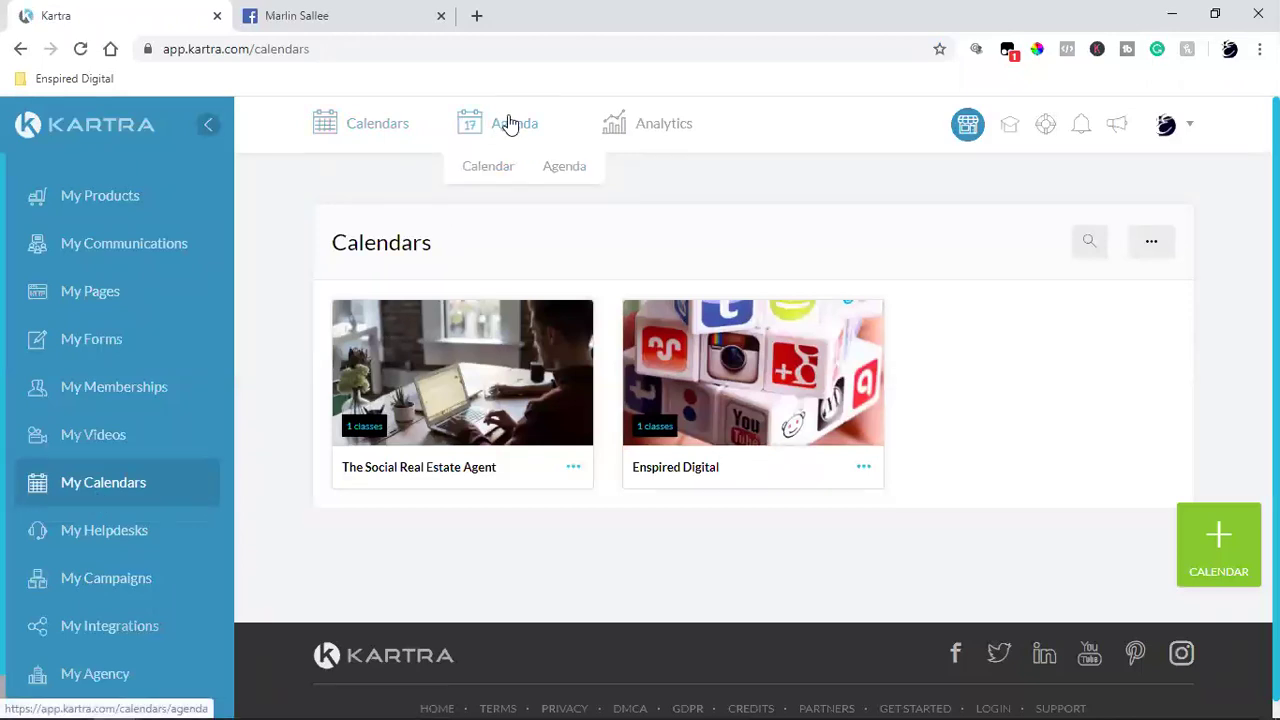
click(564, 174)
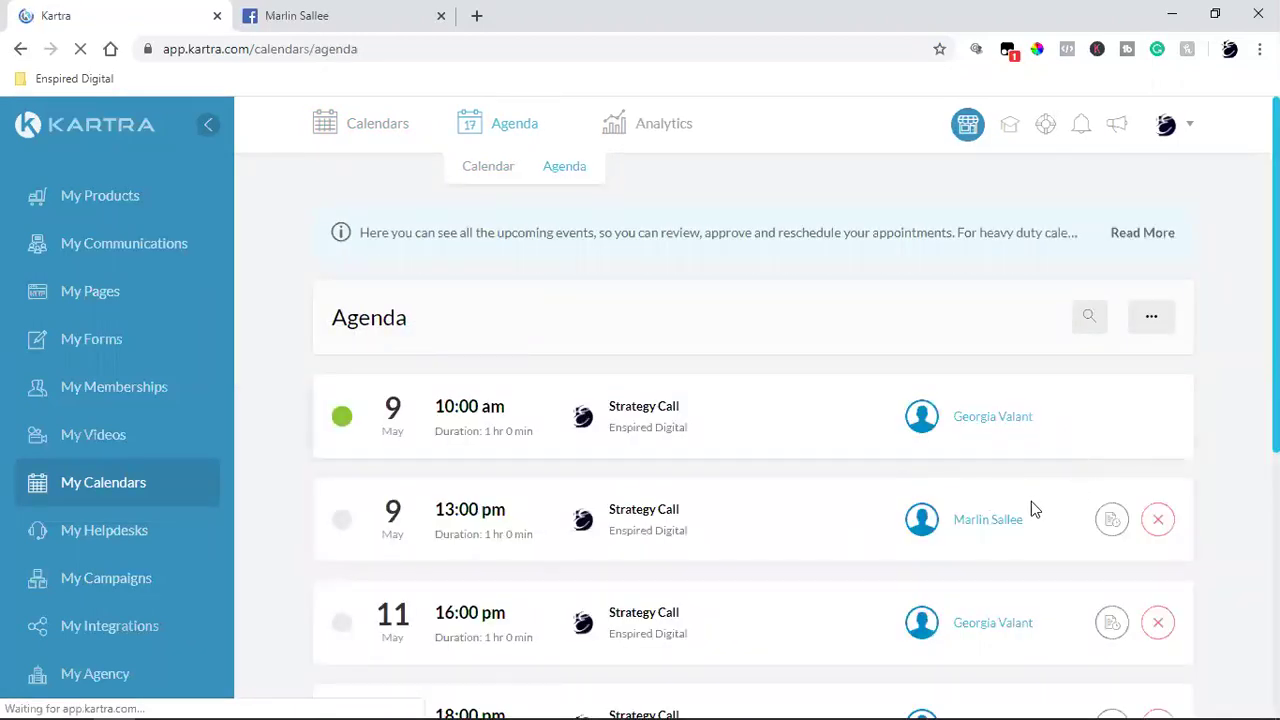
Step: Open the 13:00 call contact's record and review its Lists, Communications, Sequences, Memberships and Log tabs
click(978, 522)
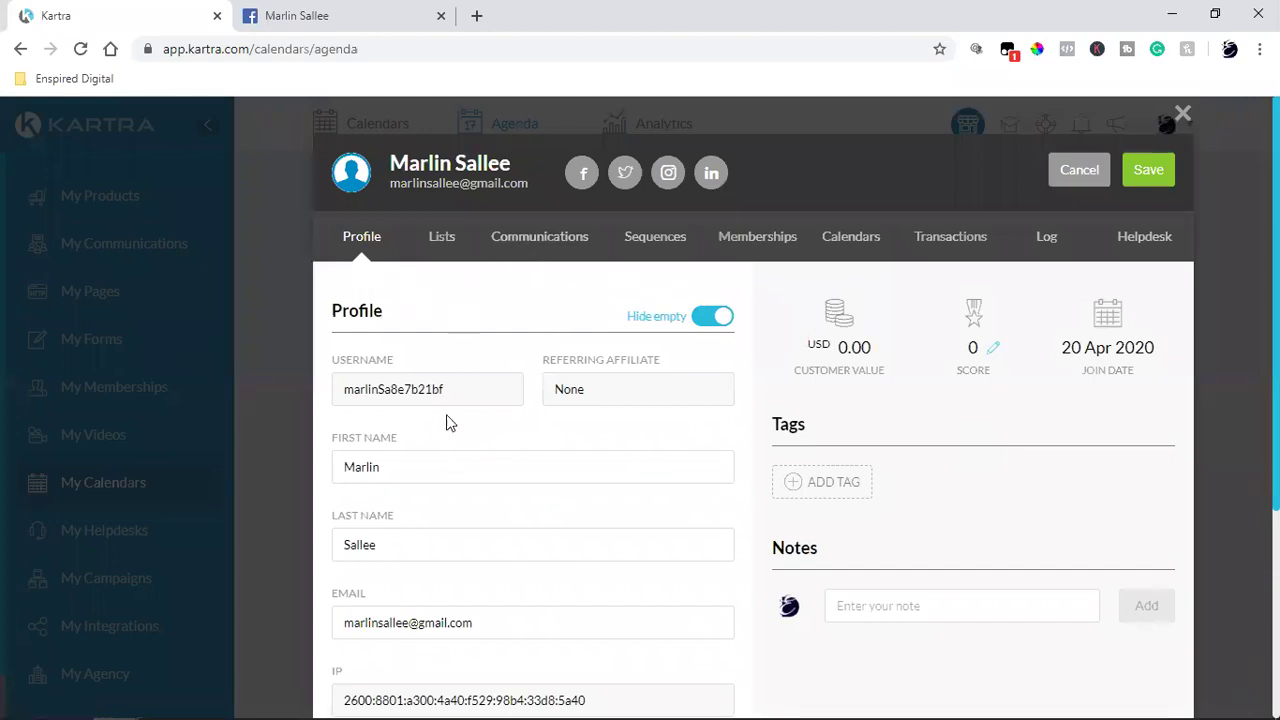
click(441, 236)
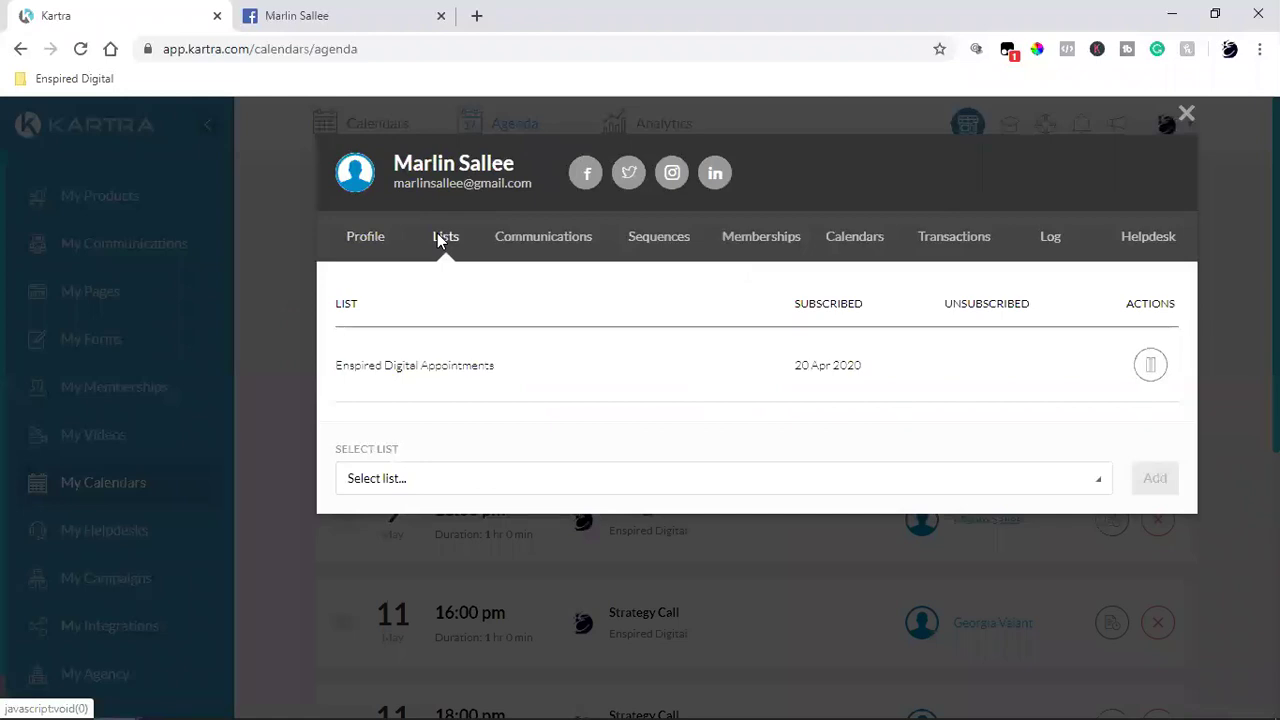
click(584, 238)
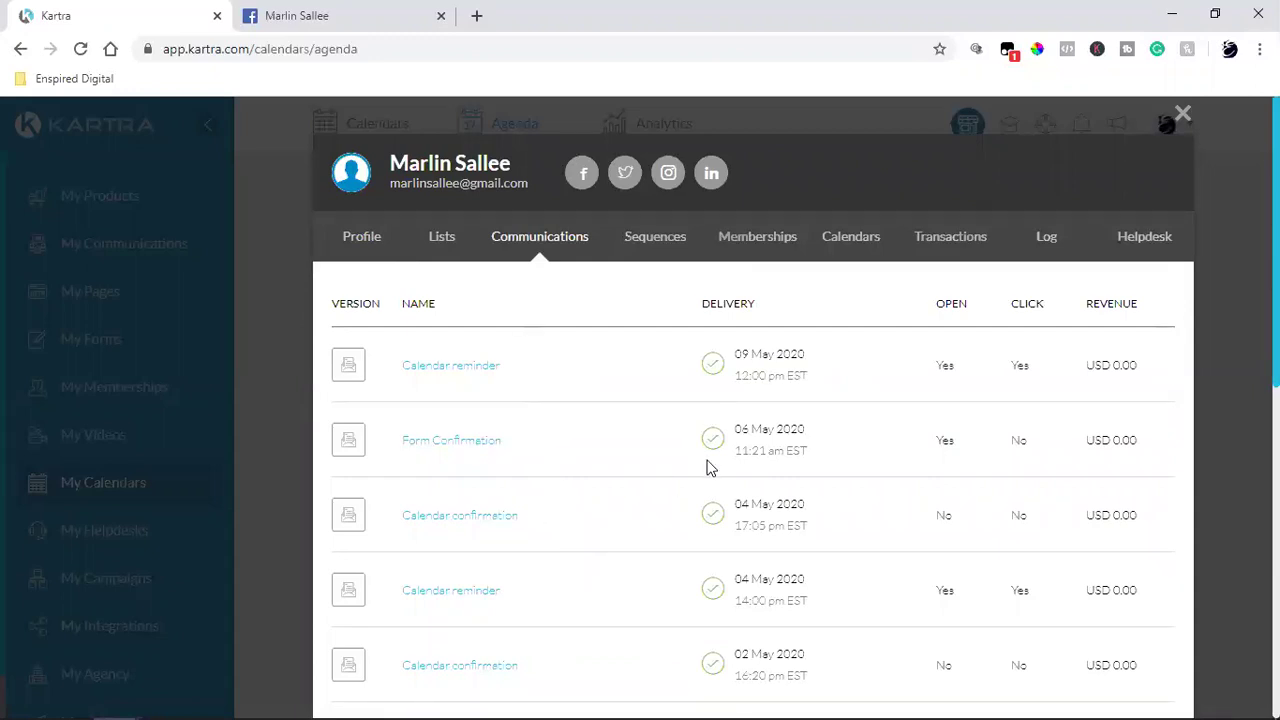
click(672, 238)
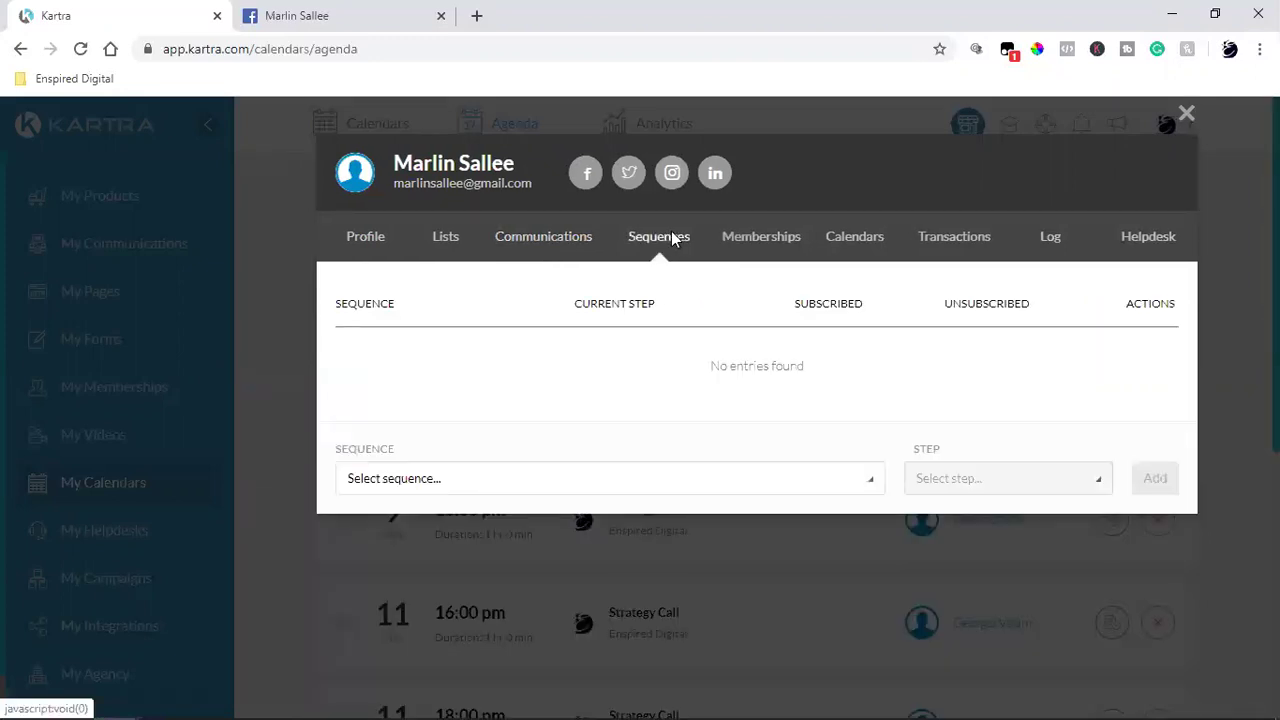
click(776, 240)
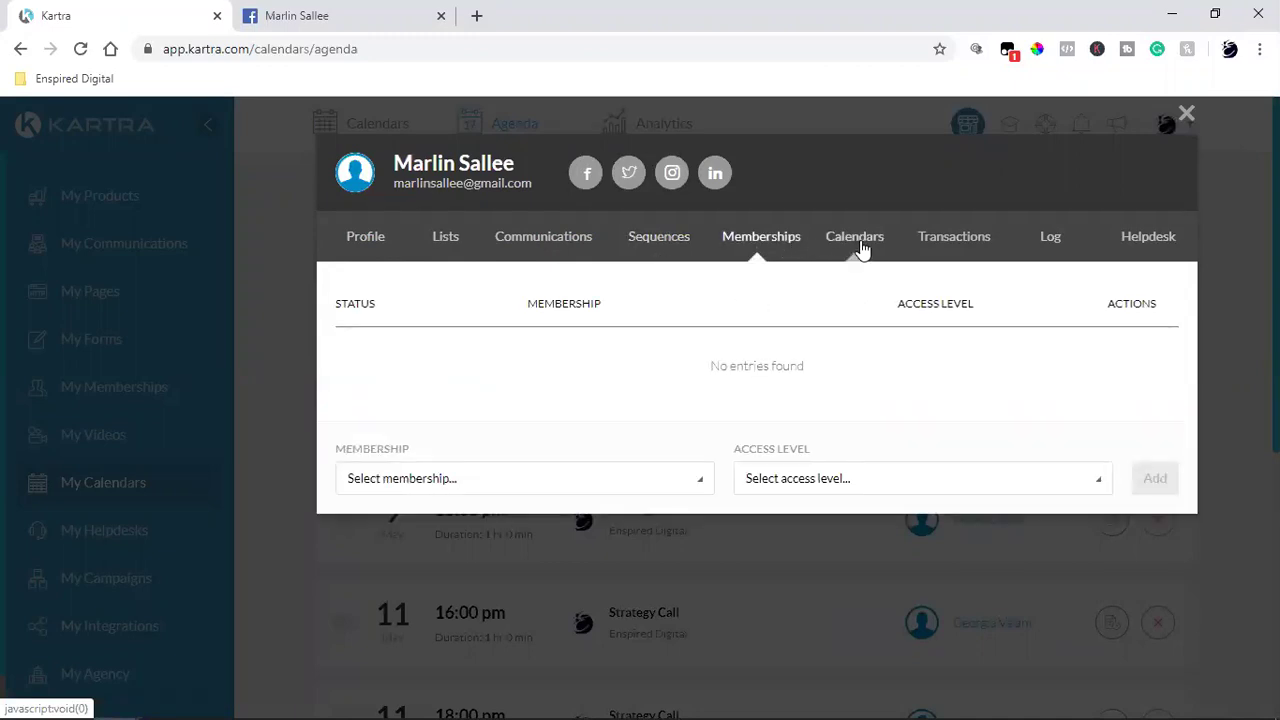
click(1045, 245)
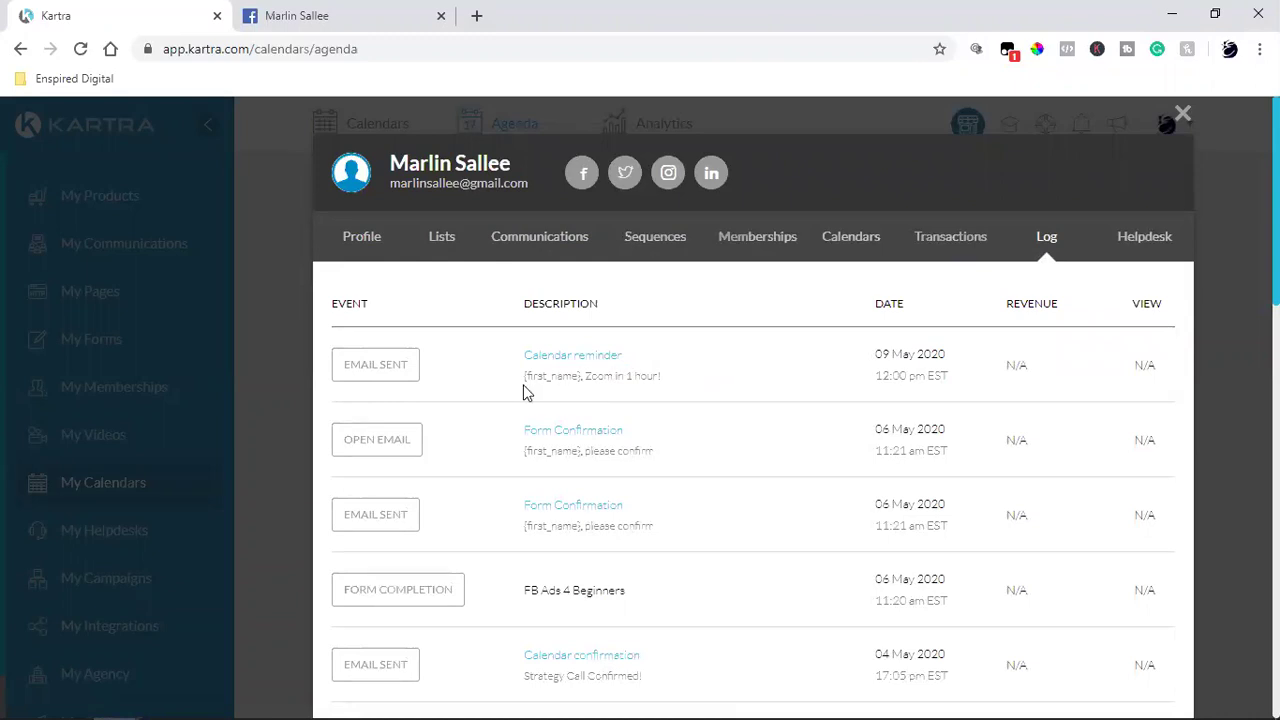
double_click(441, 184)
triple_click(441, 184)
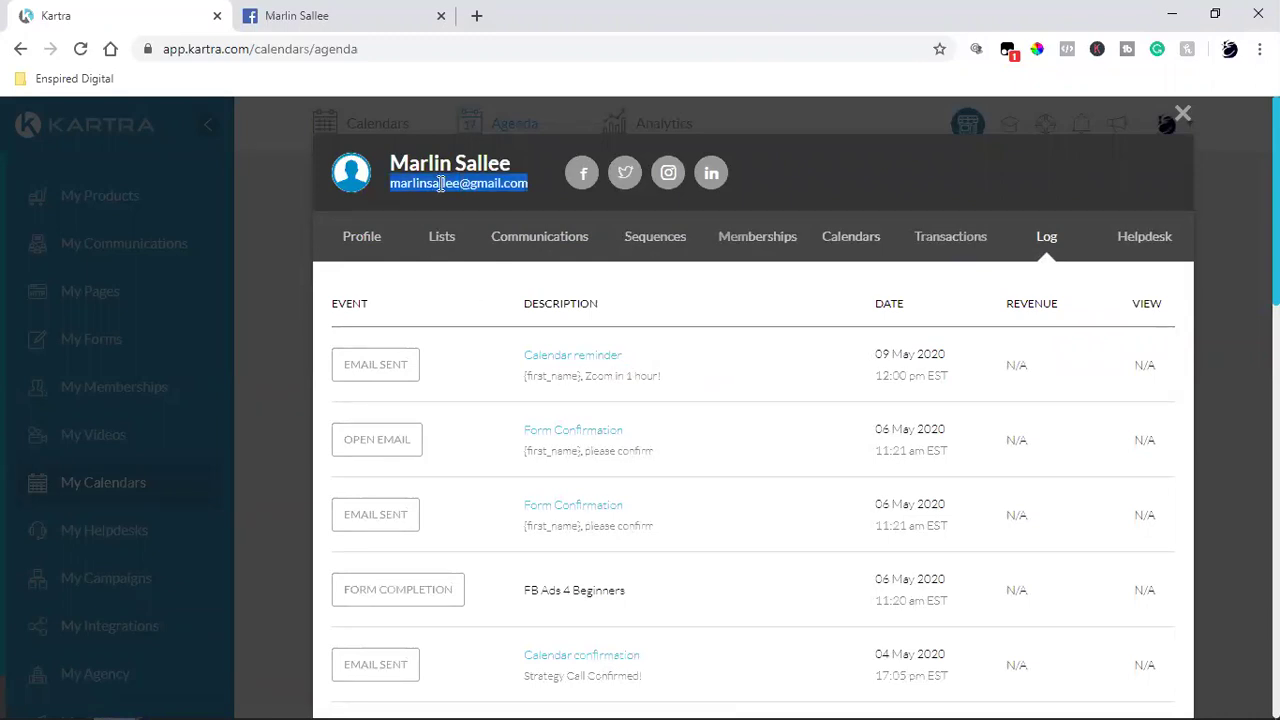
click(476, 362)
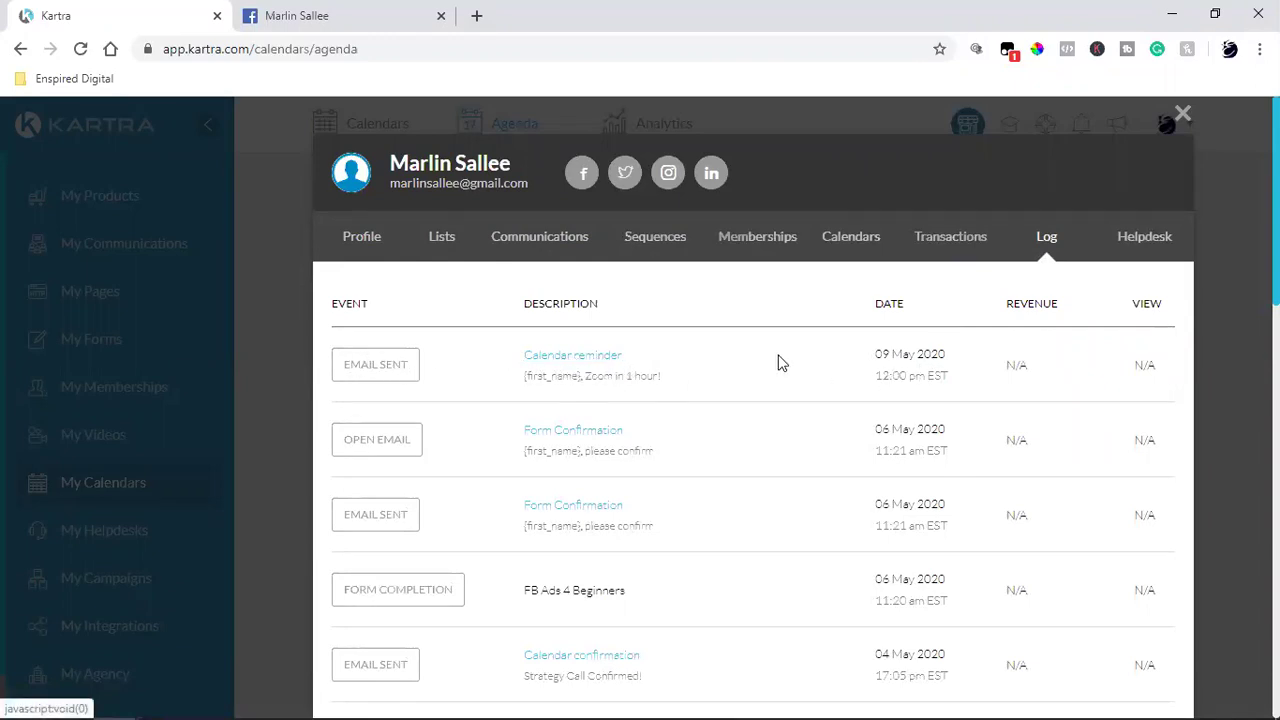
triple_click(905, 355)
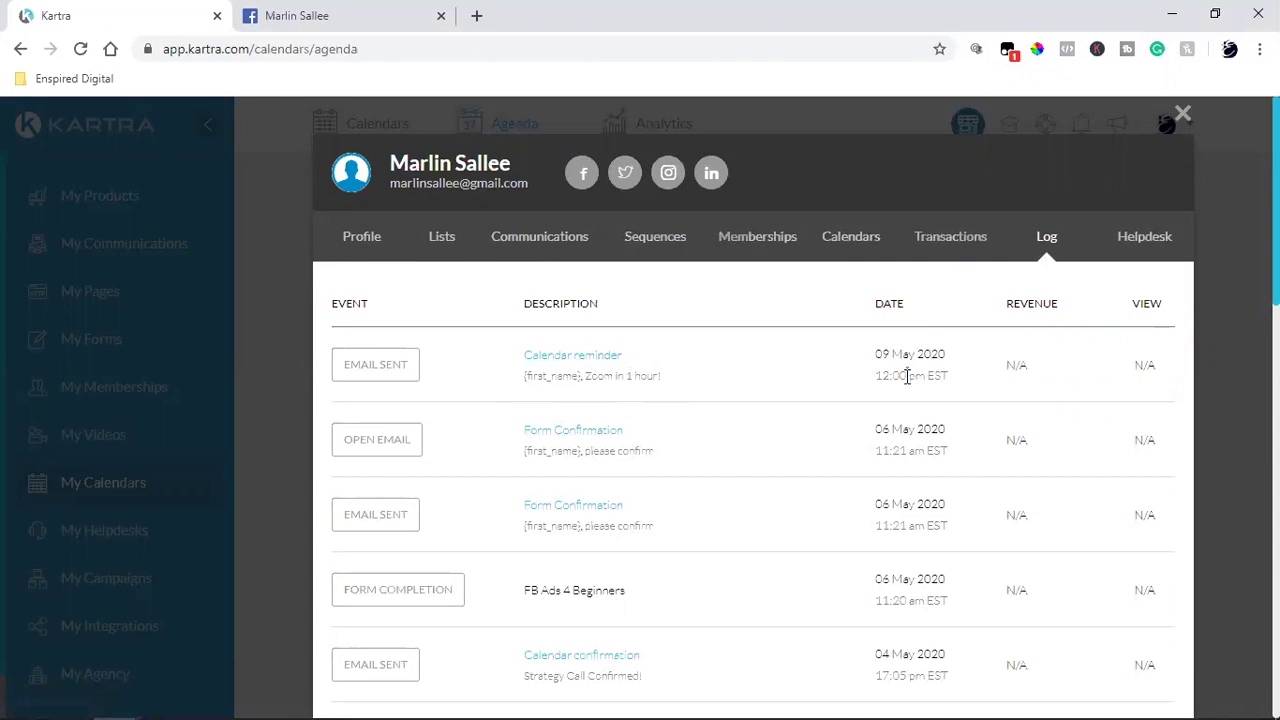
triple_click(907, 376)
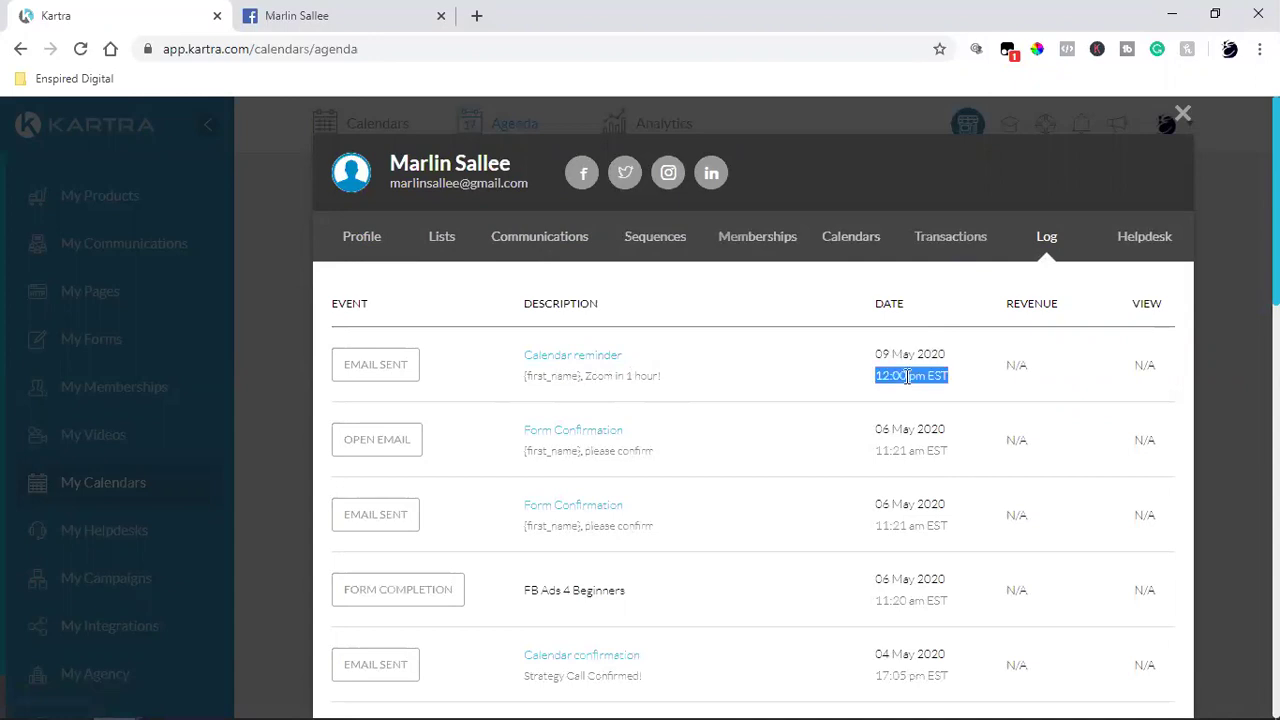
click(792, 389)
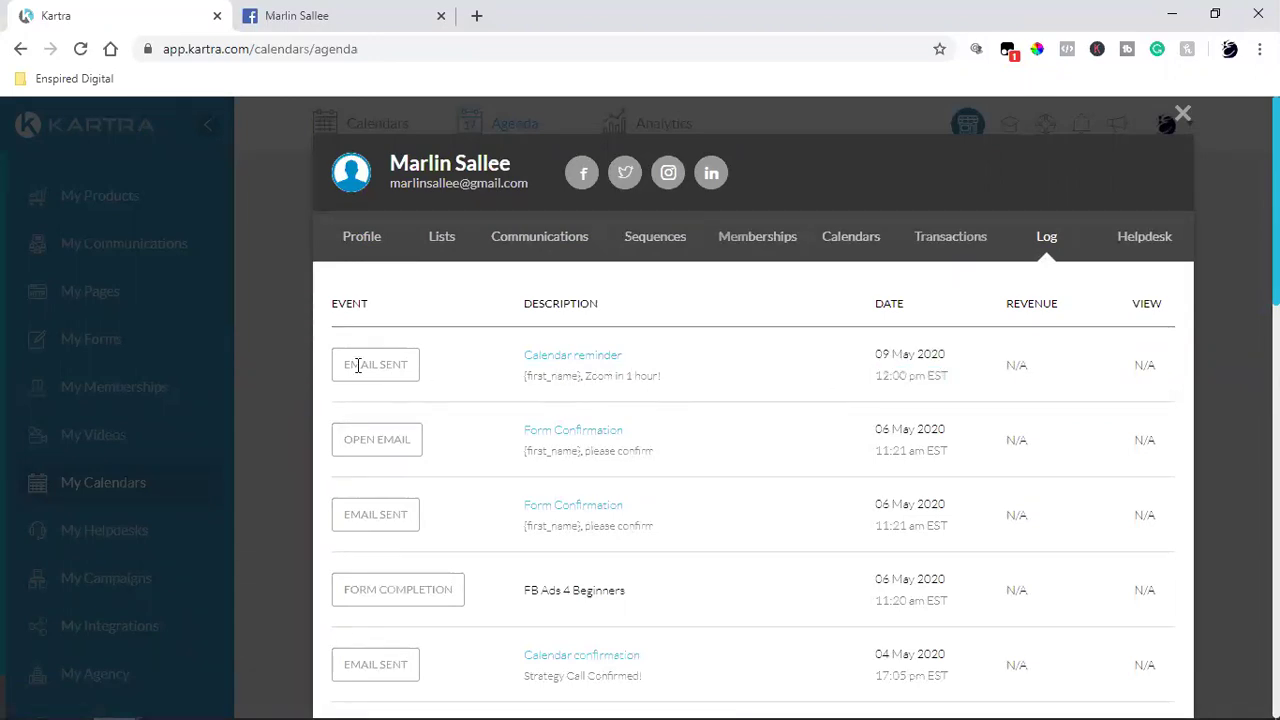
triple_click(376, 440)
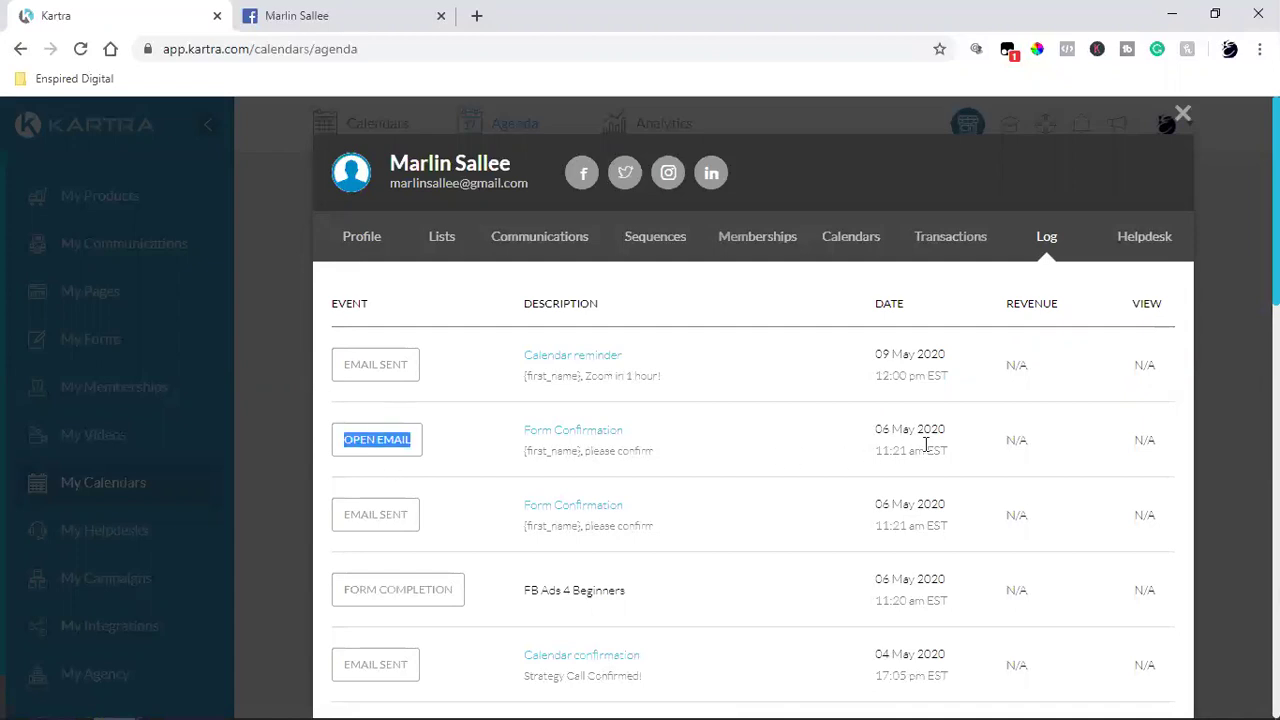
click(481, 389)
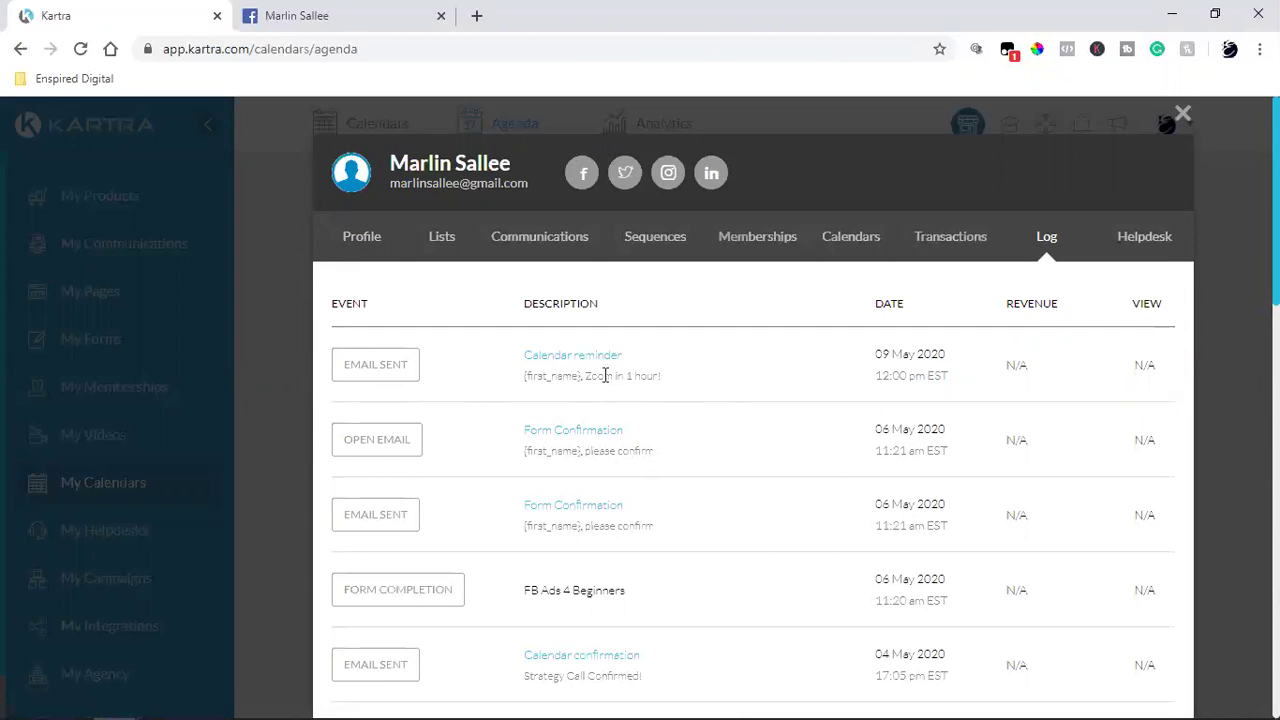
triple_click(605, 375)
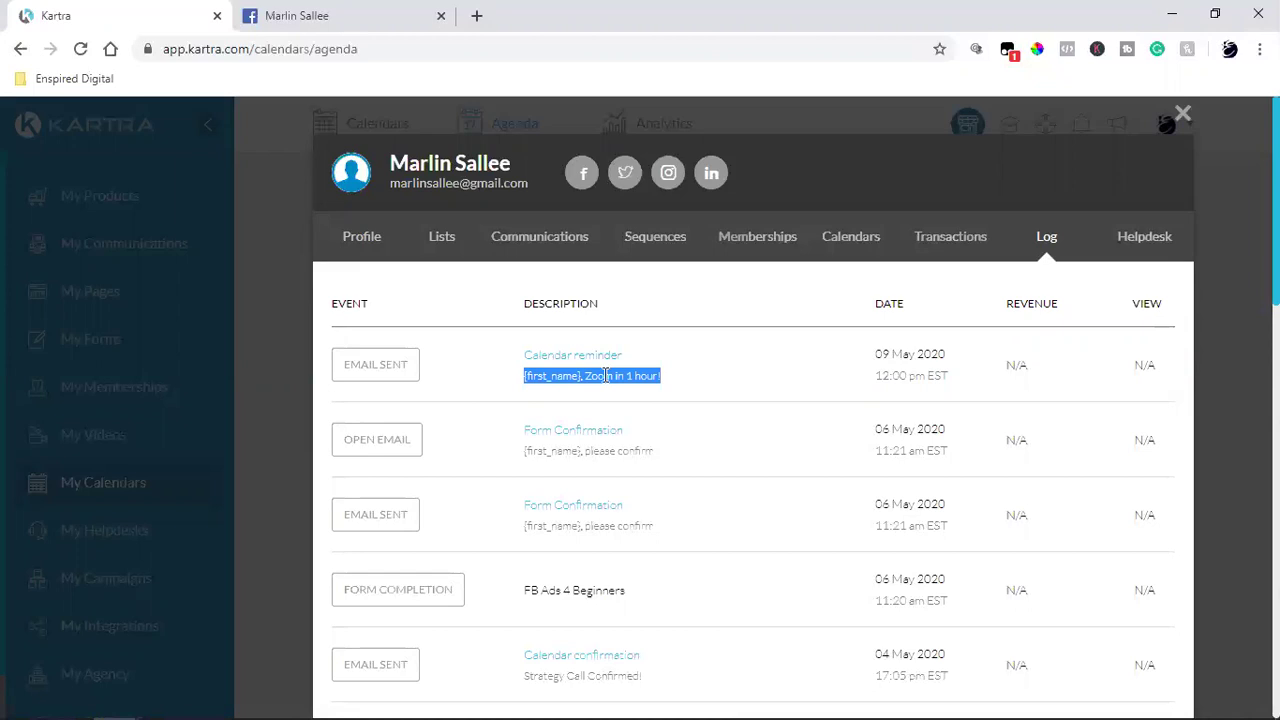
click(605, 375)
drag(586, 375, 659, 376)
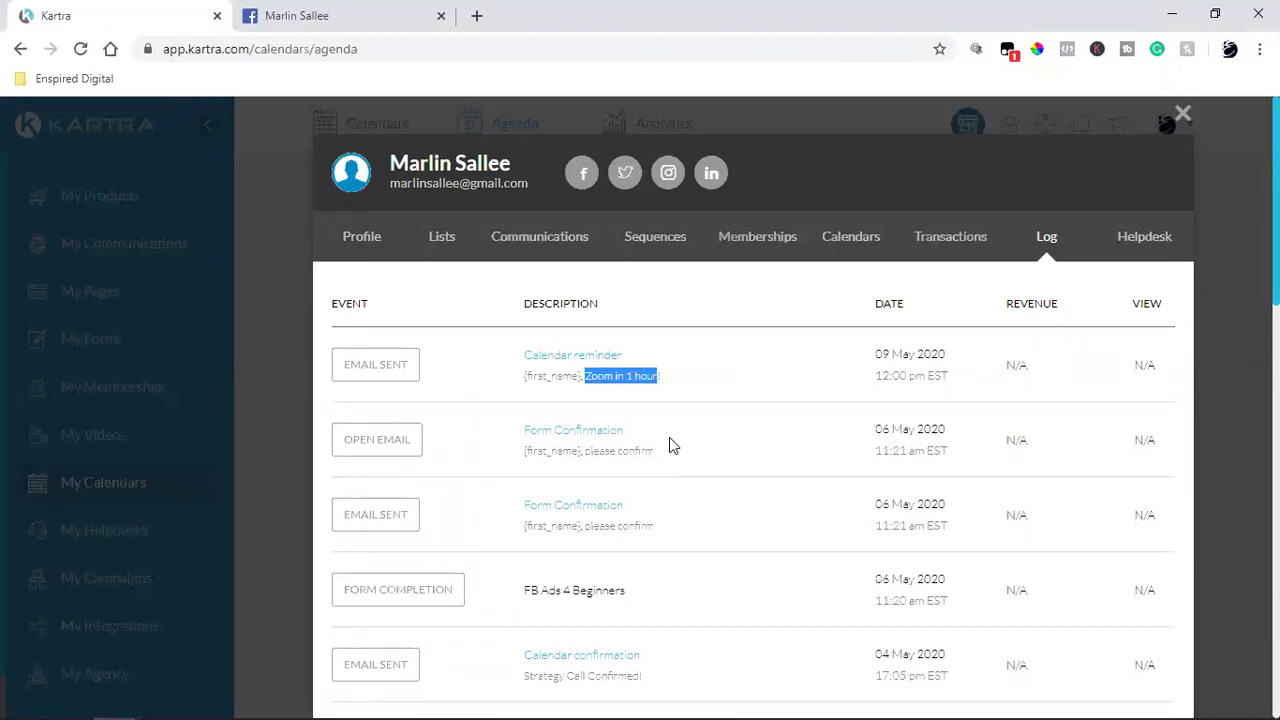
Step: Preview the 'Zoom in 1 hour!' calendar reminder email, close it, and reopen the contact's profile
click(565, 362)
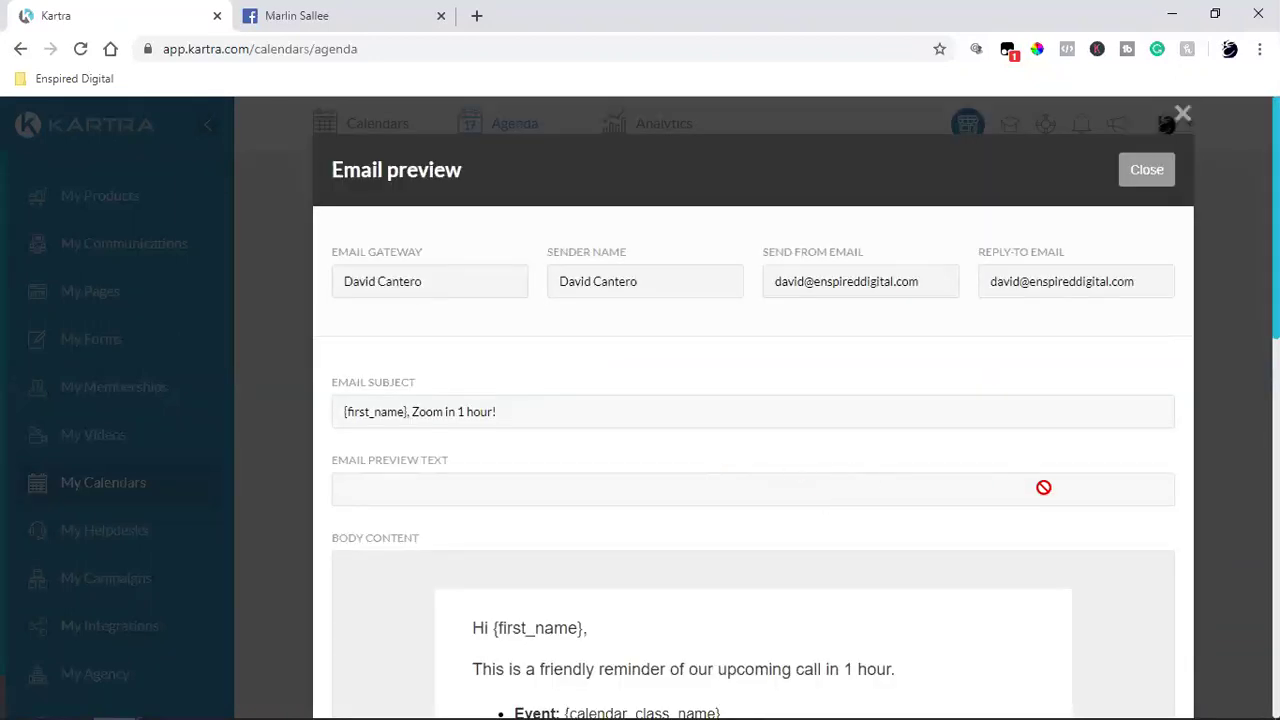
scroll(1043, 487, down, 4)
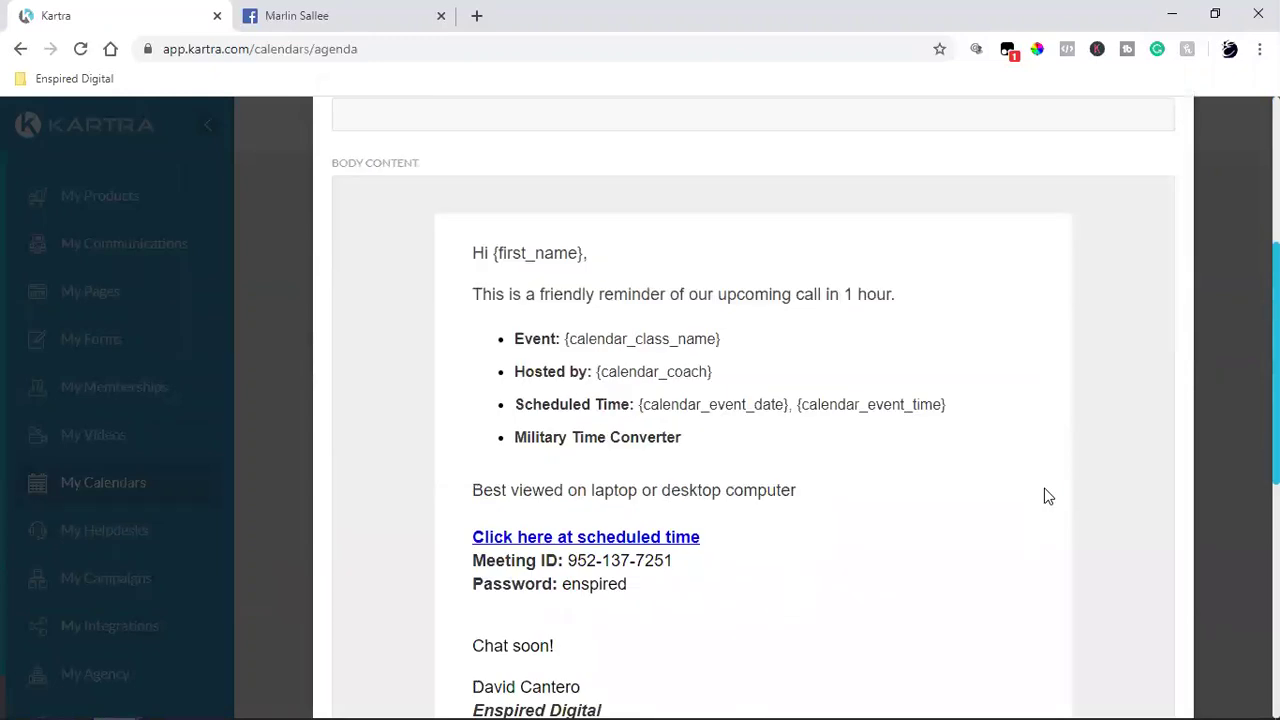
scroll(1046, 496, down, 6)
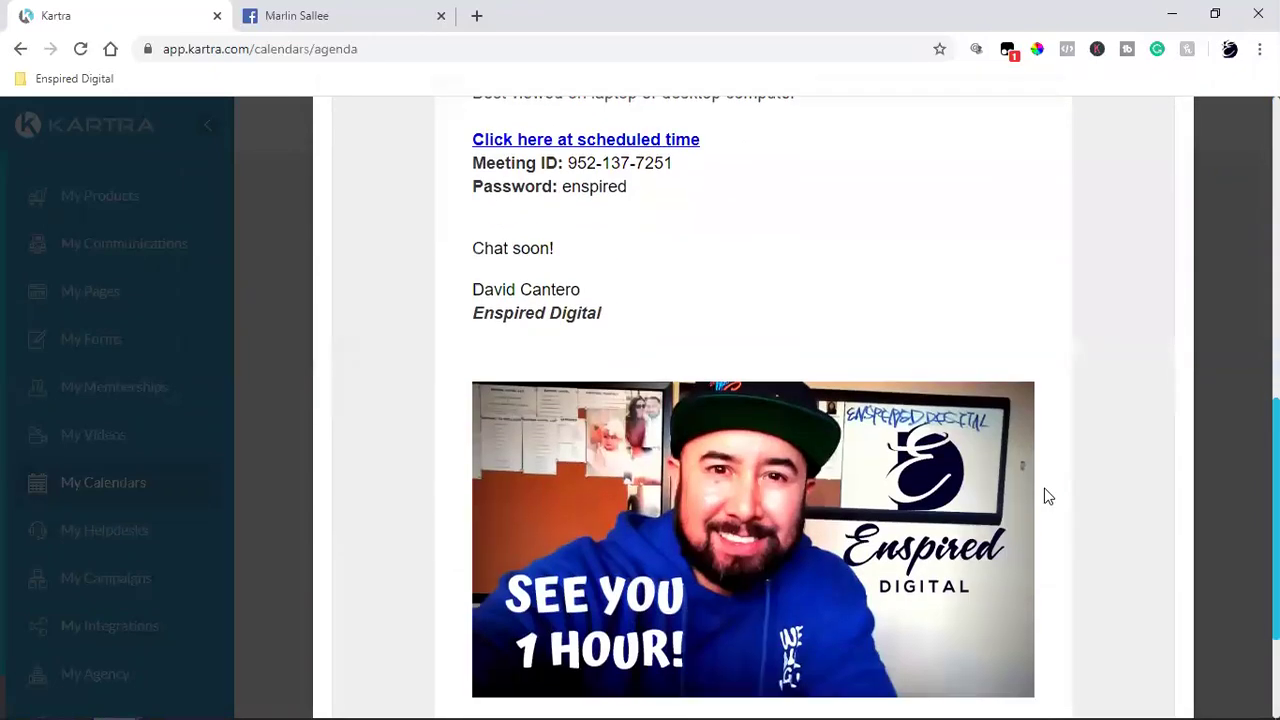
scroll(1046, 496, up, 8)
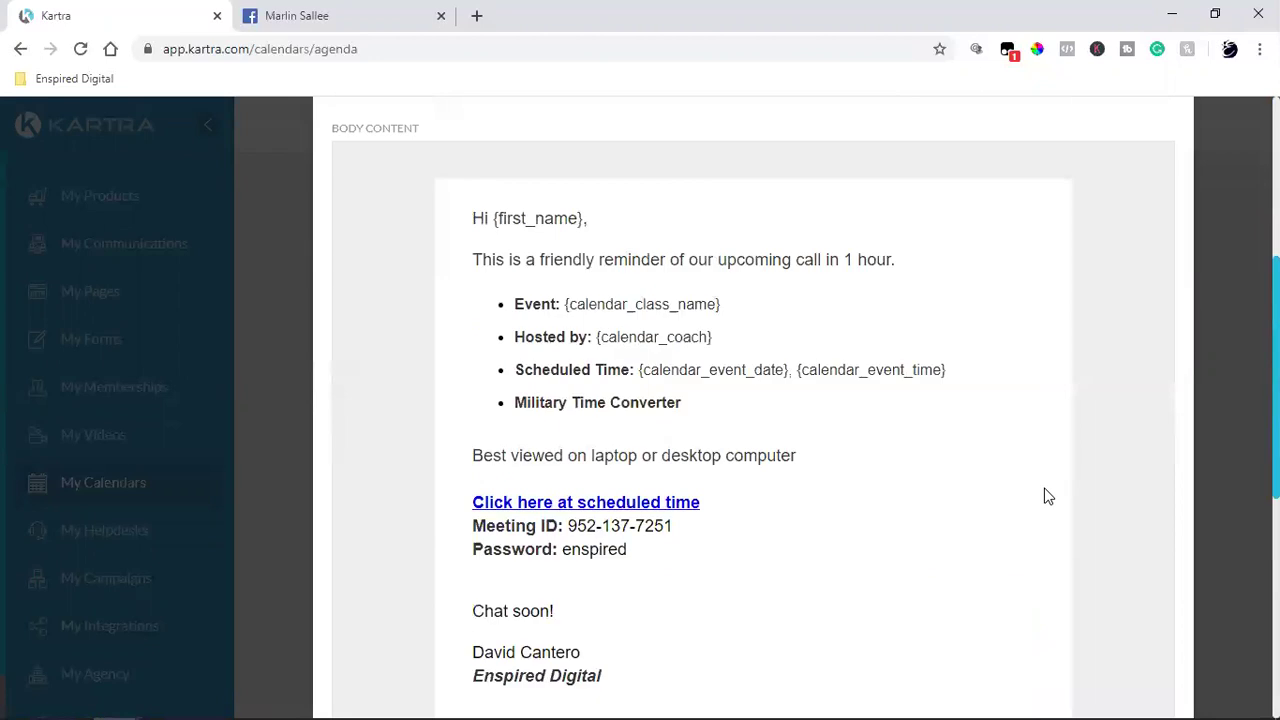
scroll(1046, 496, up, 2)
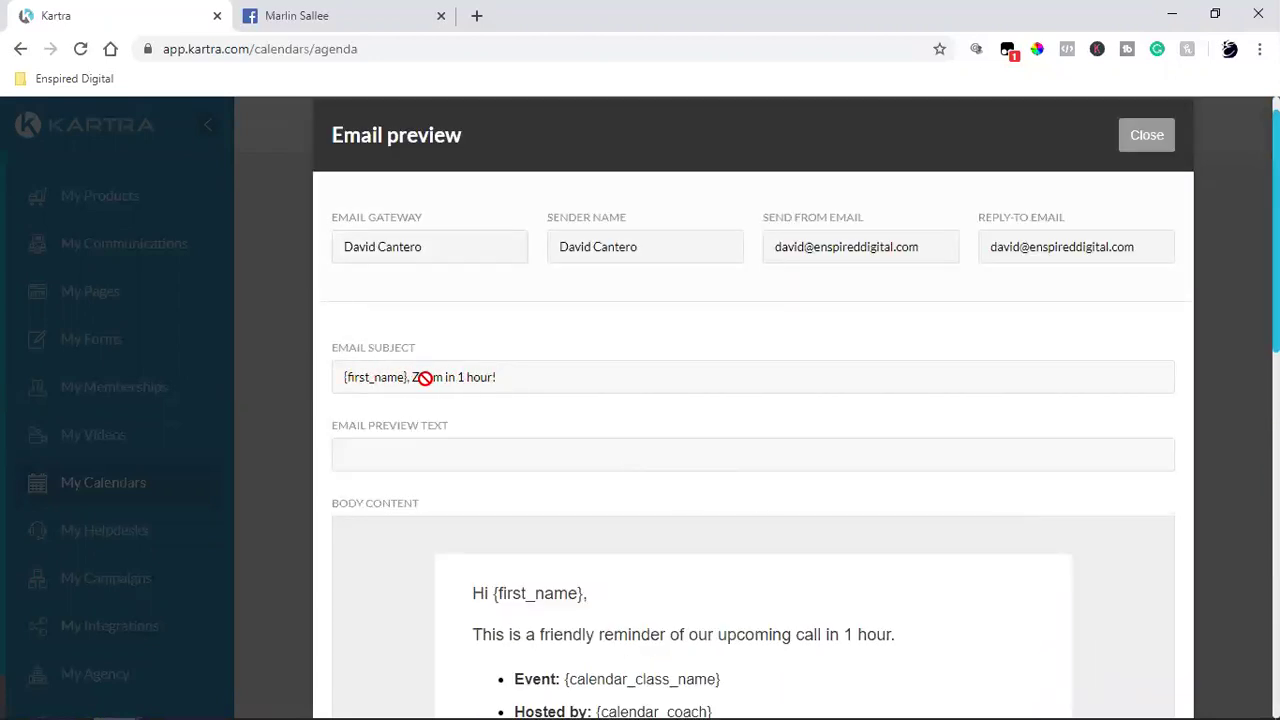
scroll(1040, 465, up, 1)
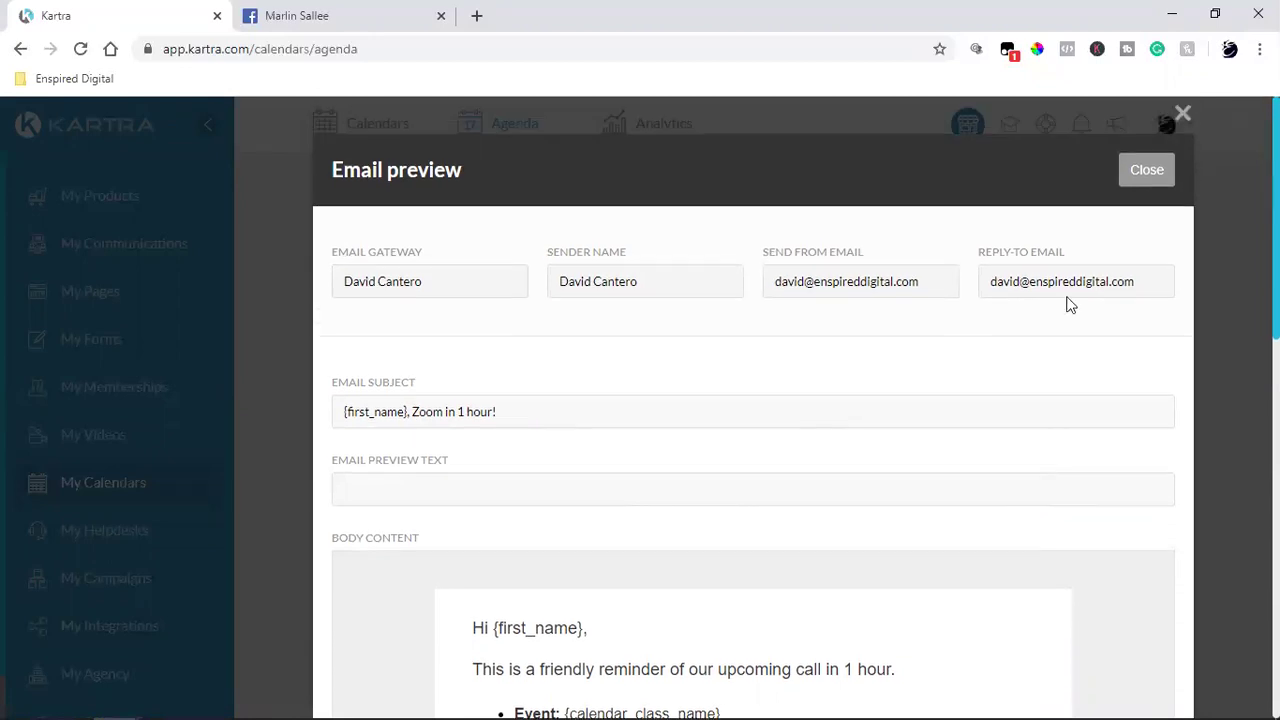
click(1143, 172)
click(740, 512)
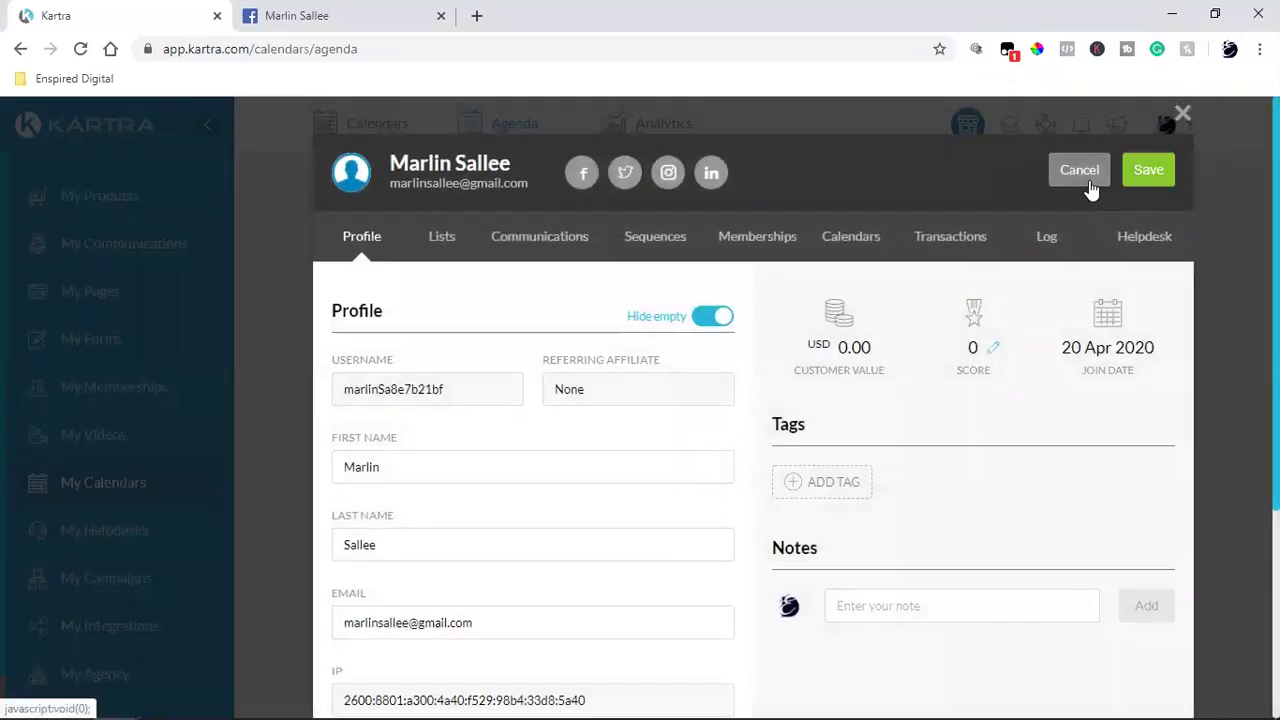
Step: Close the contact's profile without saving and sign out of Kartra
click(1082, 172)
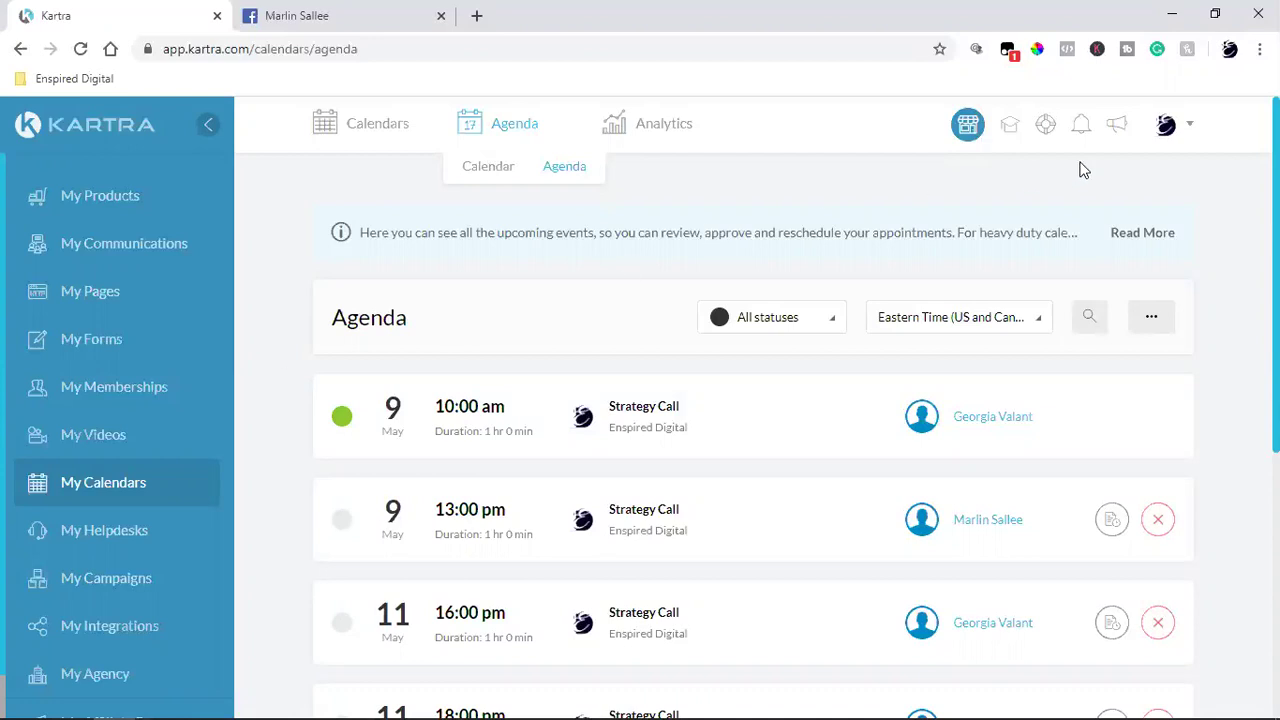
click(1166, 126)
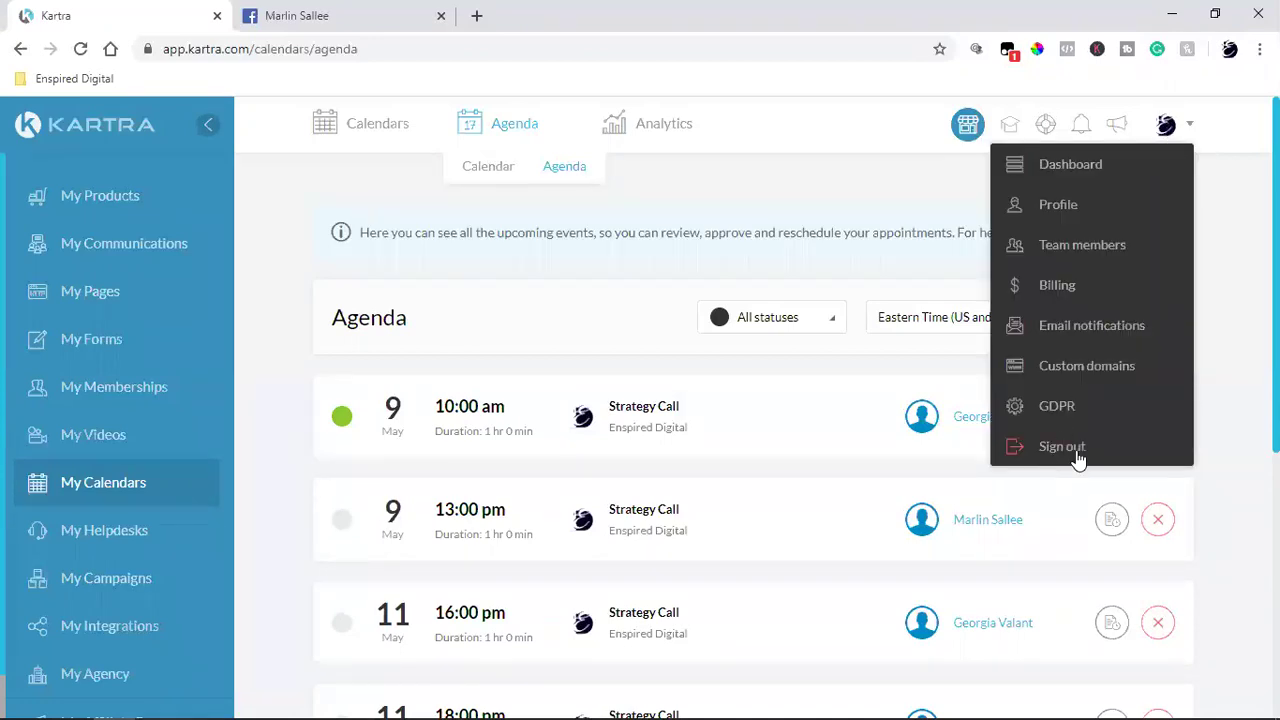
click(1072, 449)
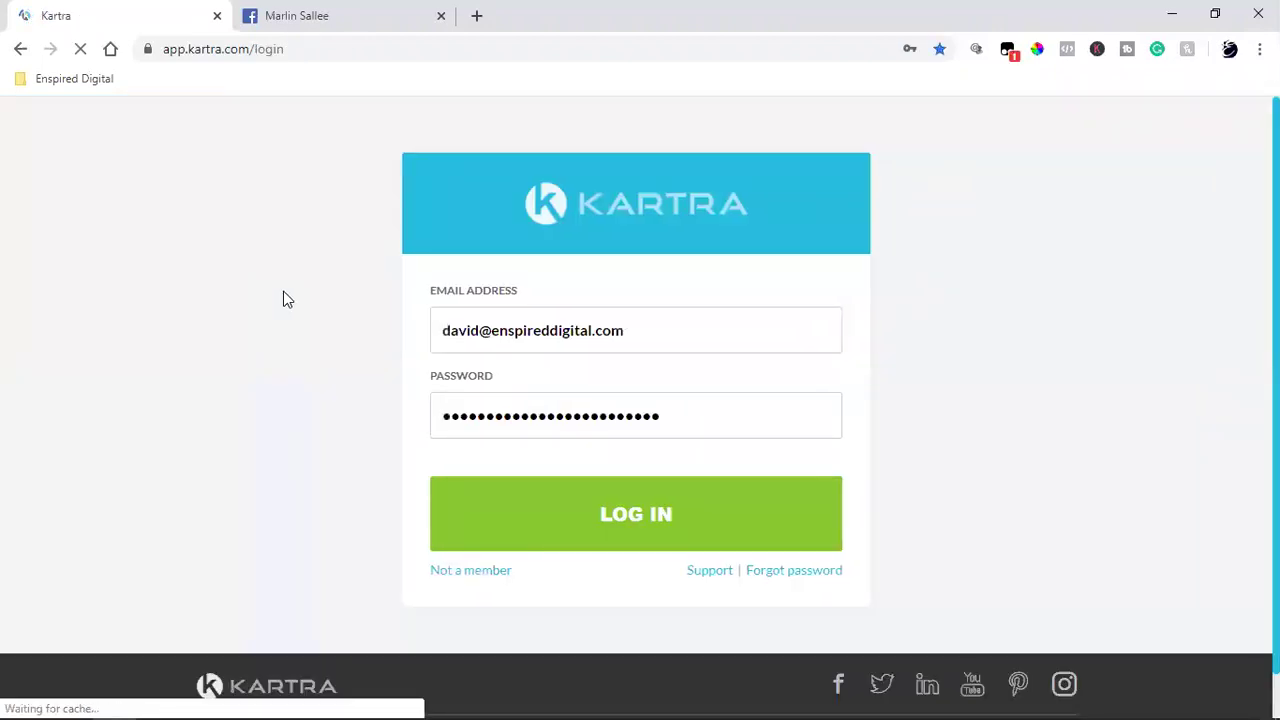
Step: Log in with a different saved account and browse its Pages list to ShedView Design
click(560, 330)
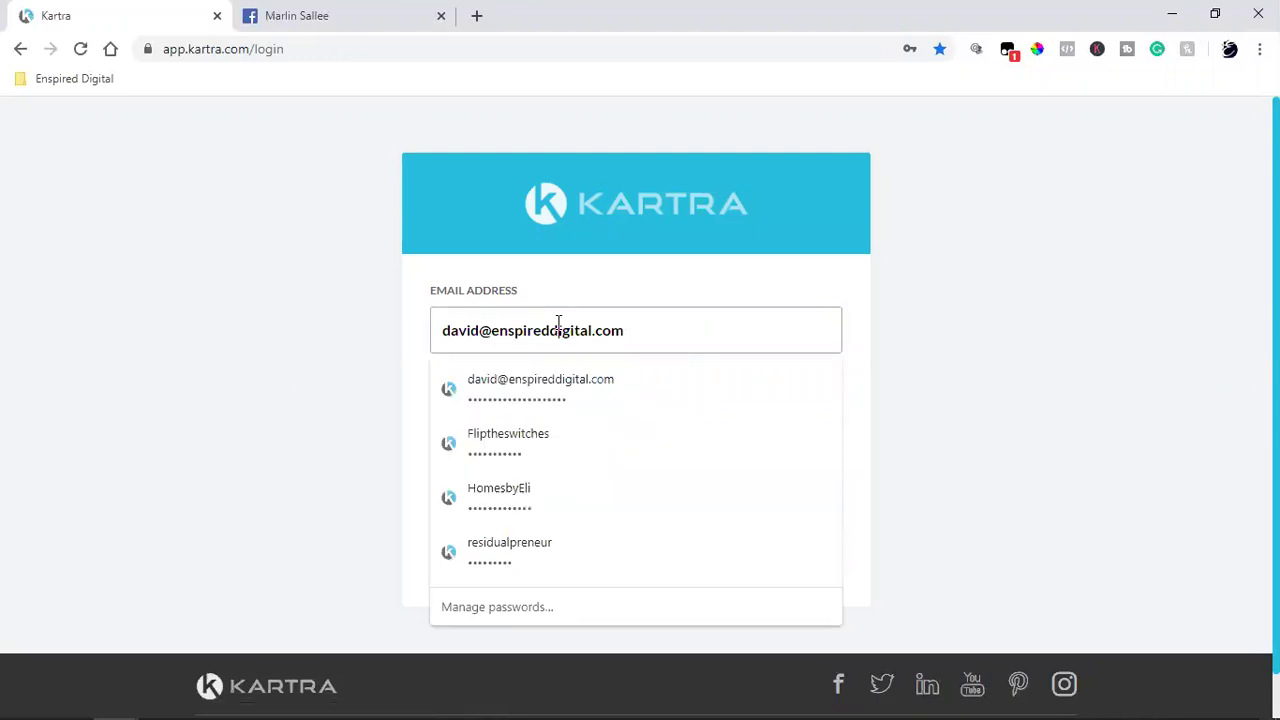
click(540, 545)
click(547, 537)
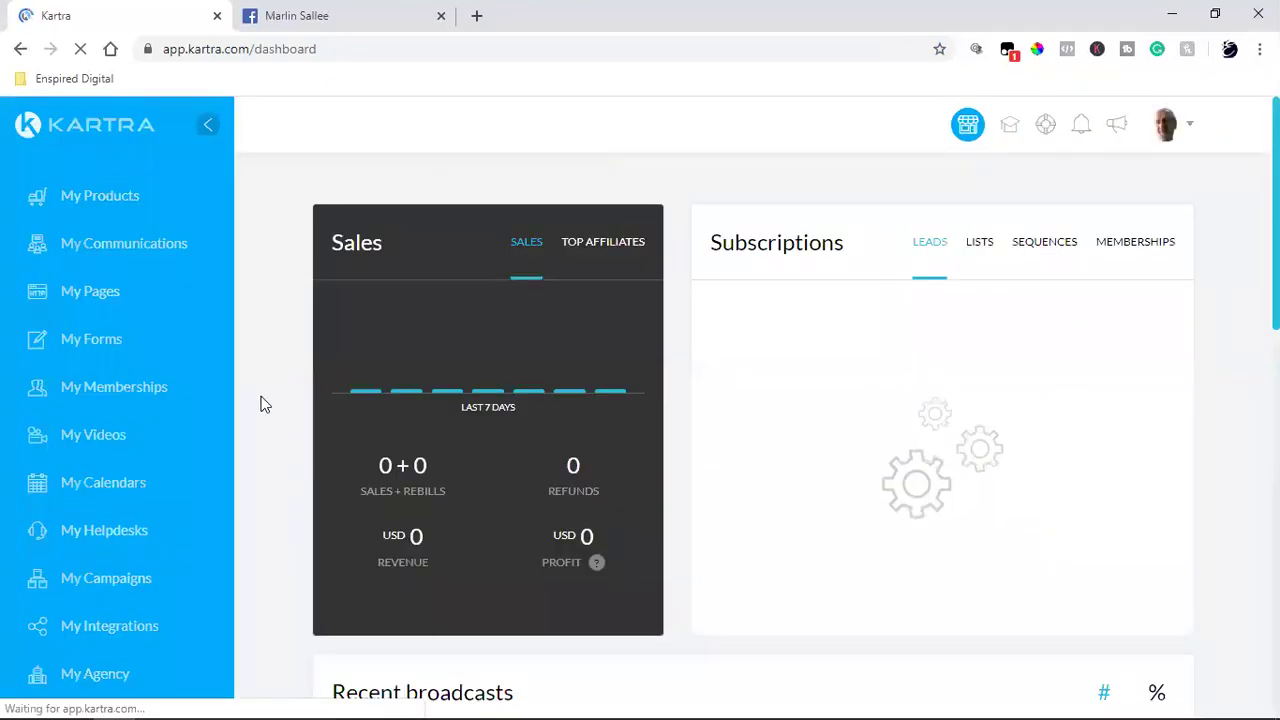
click(114, 302)
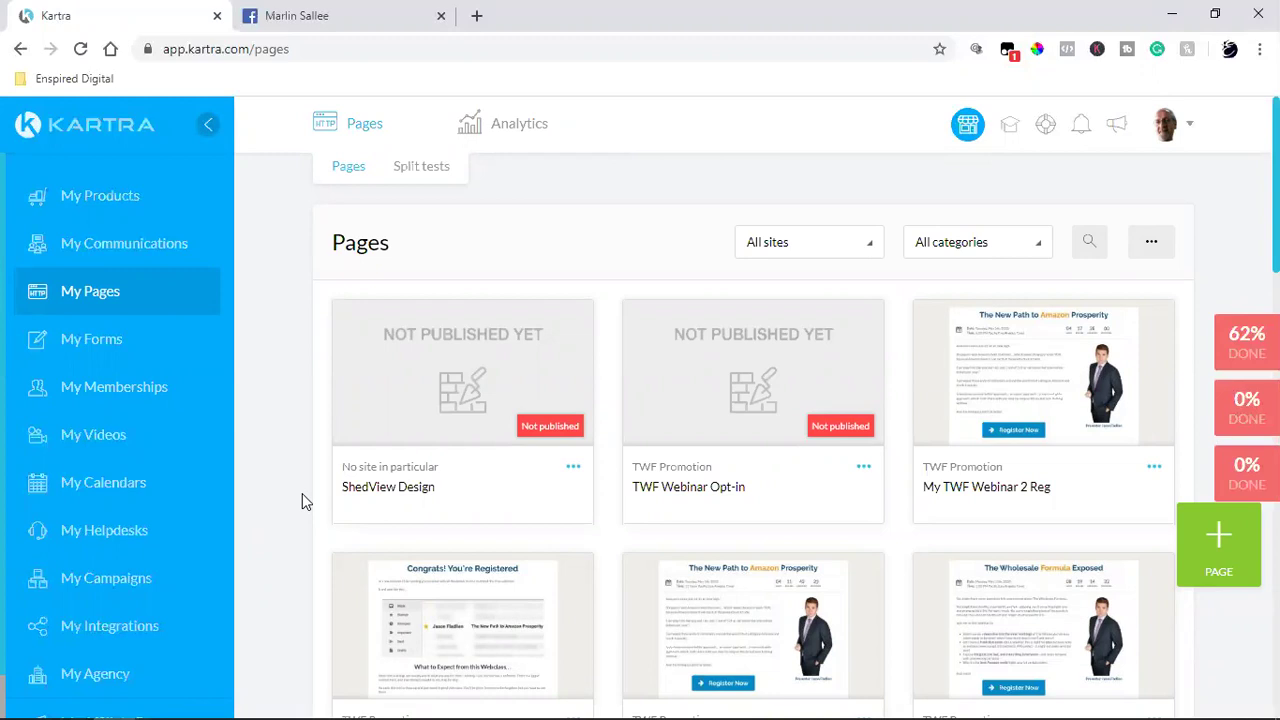
scroll(305, 500, down, 2)
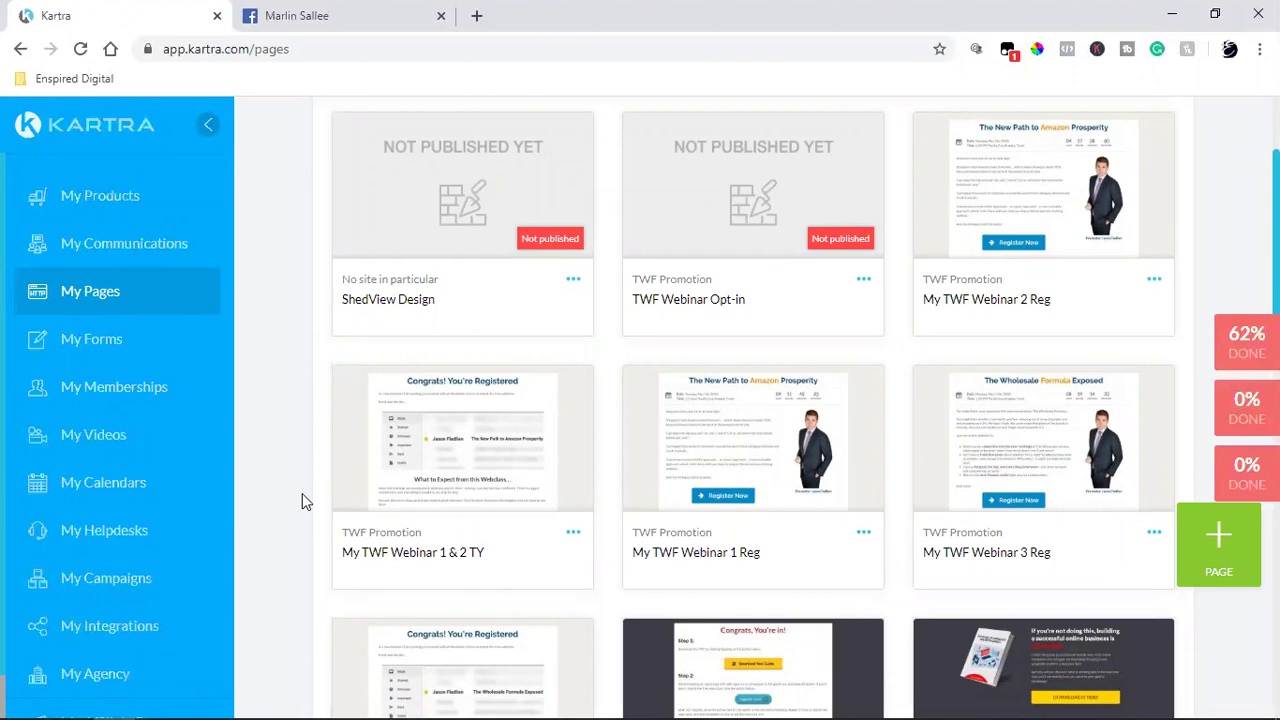
Step: Open a new tab and load YouTube from the Enspired Digital > Social bookmarks
click(477, 16)
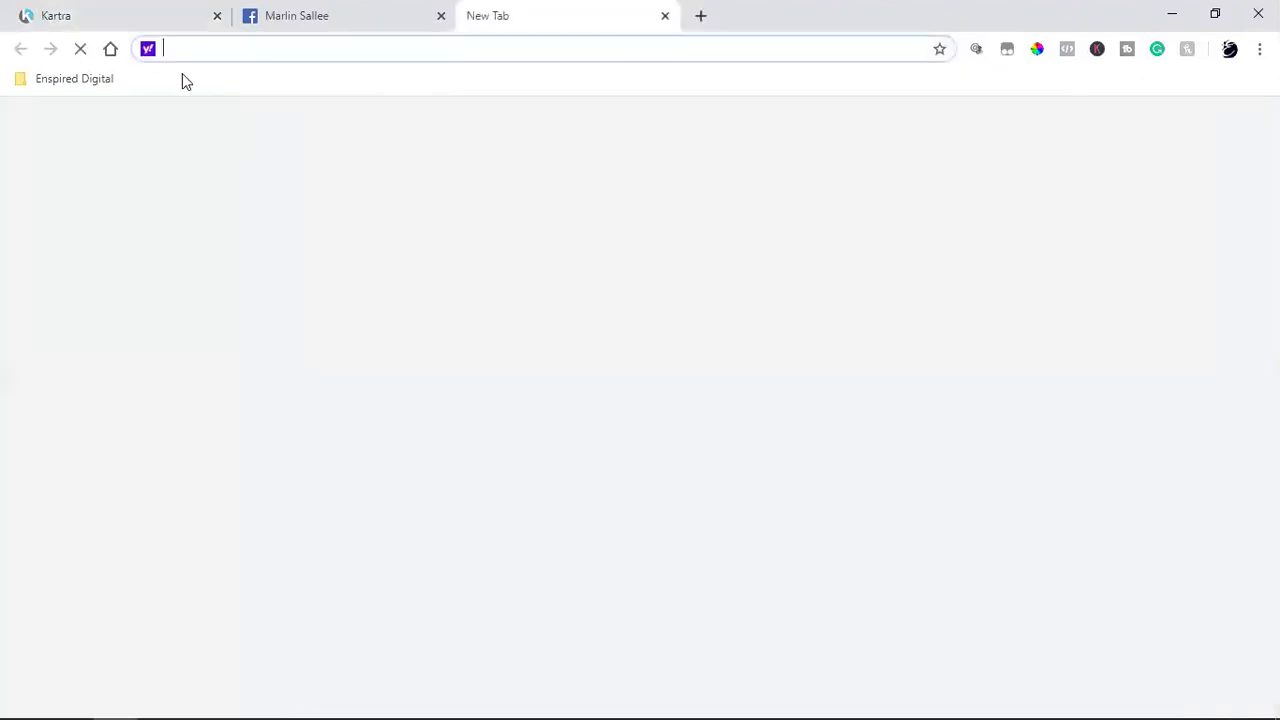
click(86, 79)
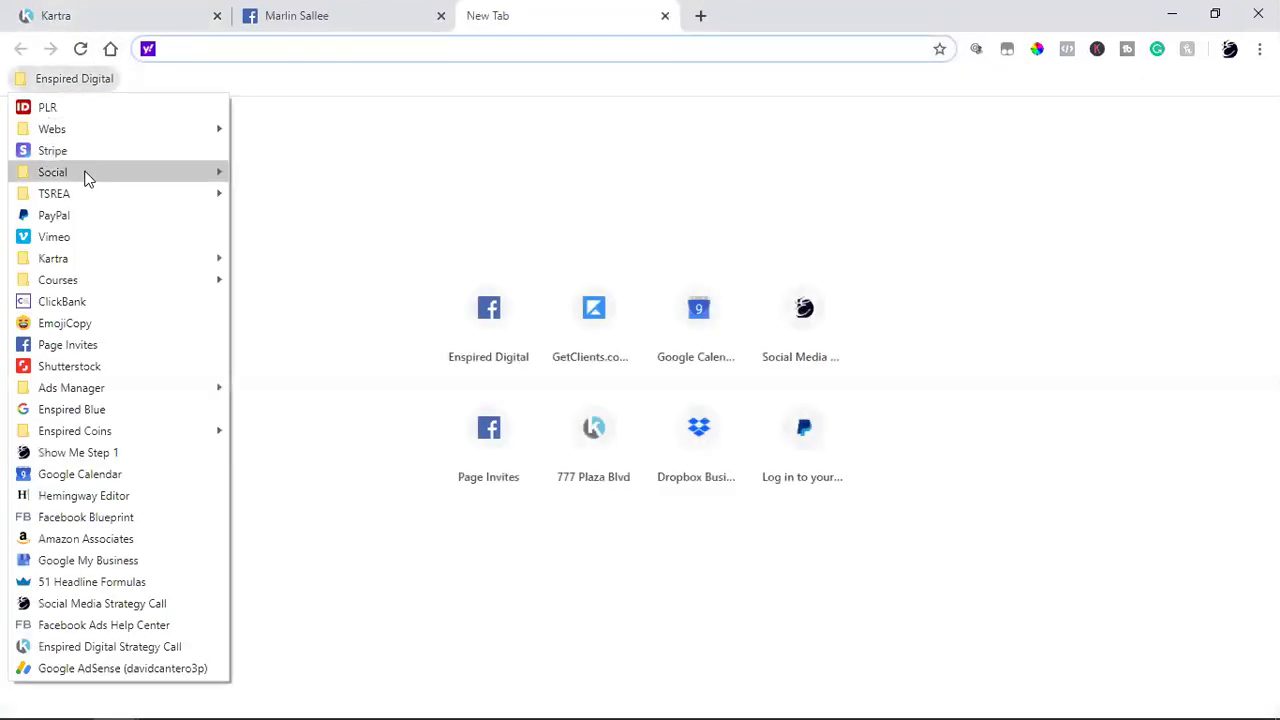
mouse_move(86, 178)
click(270, 280)
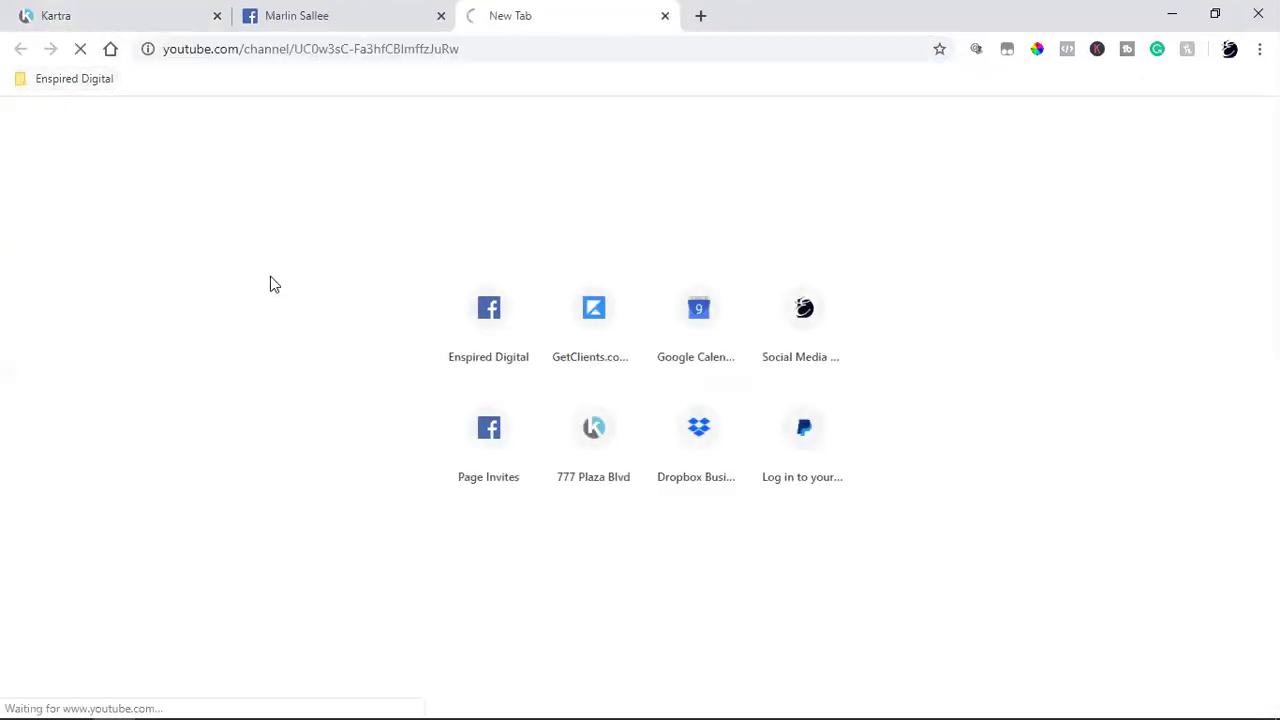
Step: Glance at the contact's Facebook profile, then return to the YouTube home page
click(360, 14)
scroll(357, 394, down, 2)
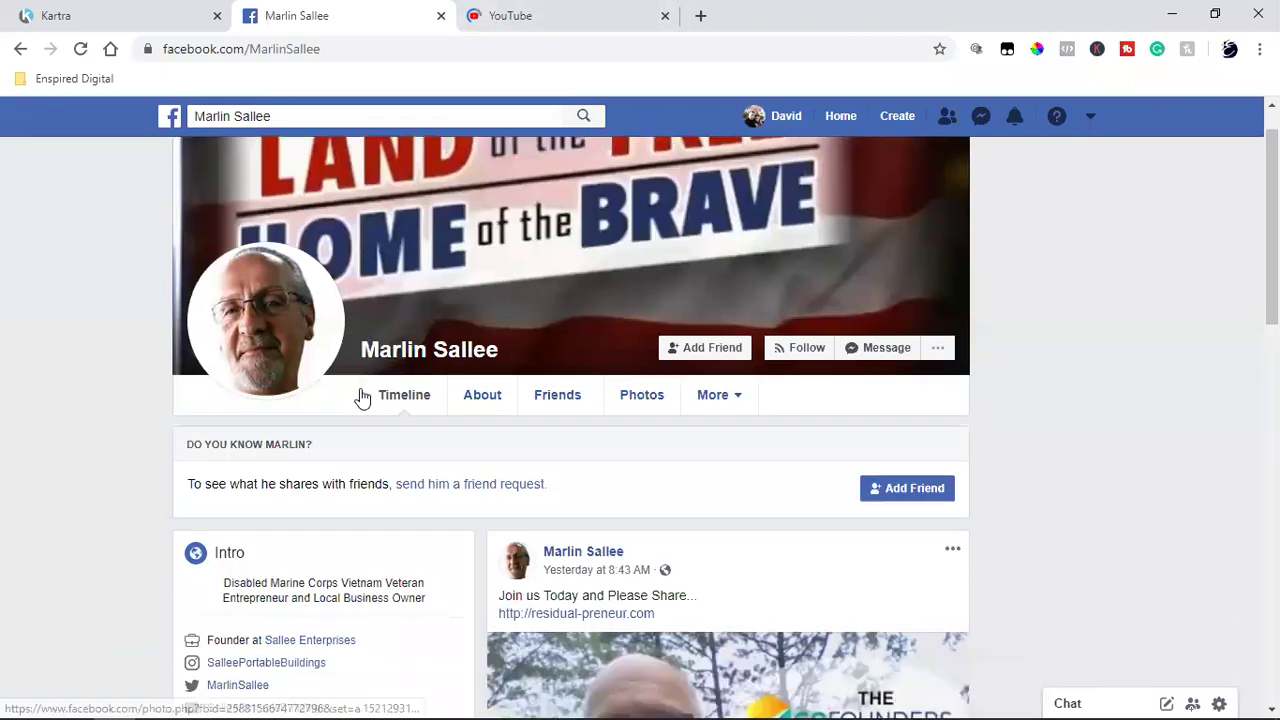
click(554, 14)
click(459, 122)
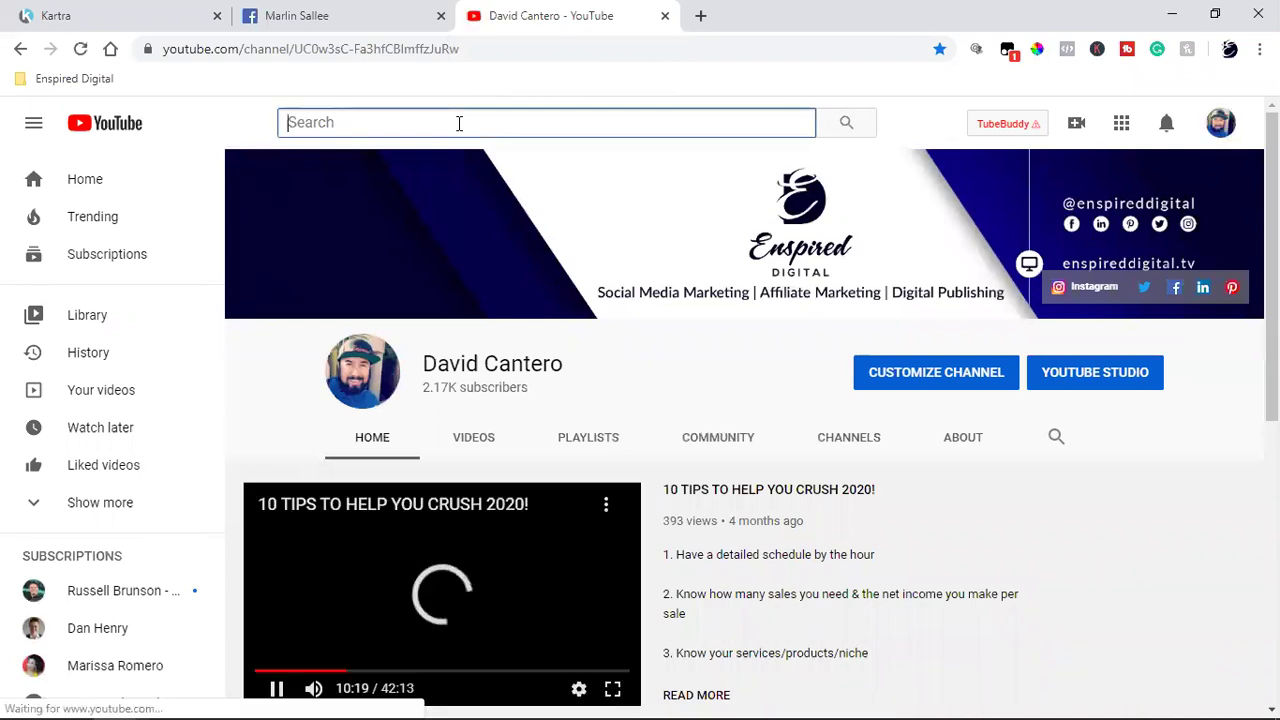
click(110, 176)
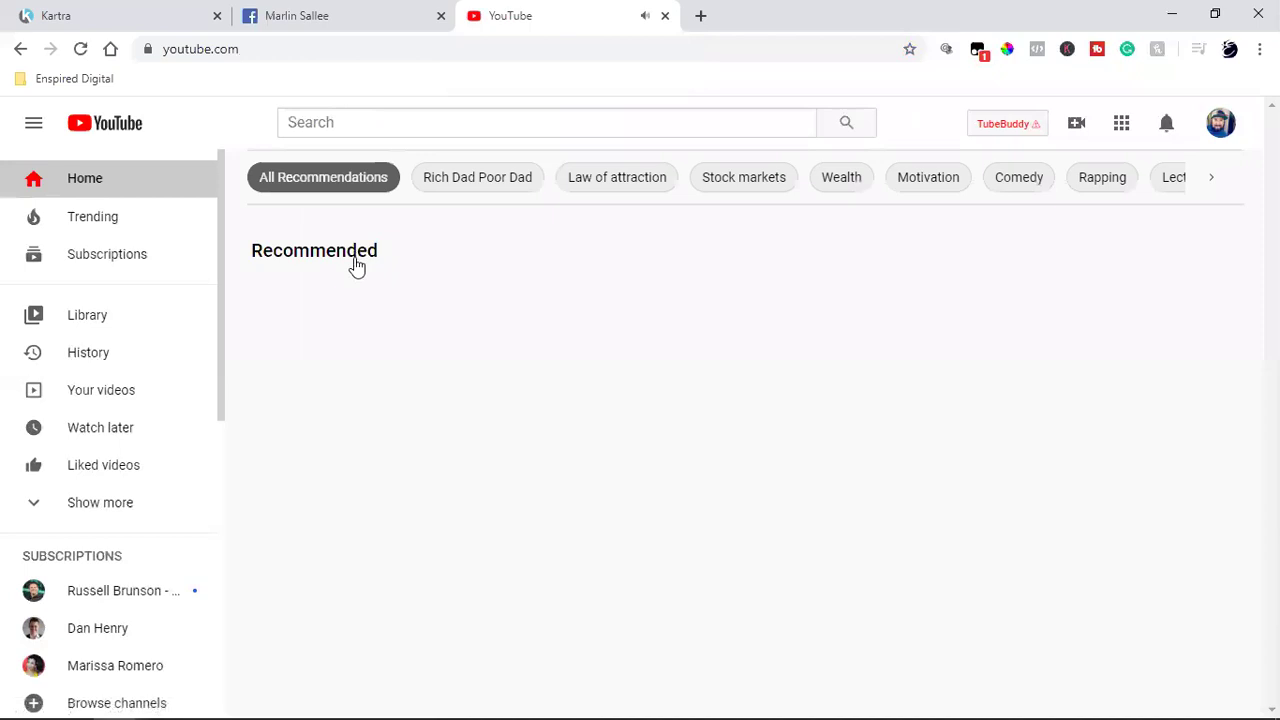
Step: Search YouTube for the contact's name
click(438, 128)
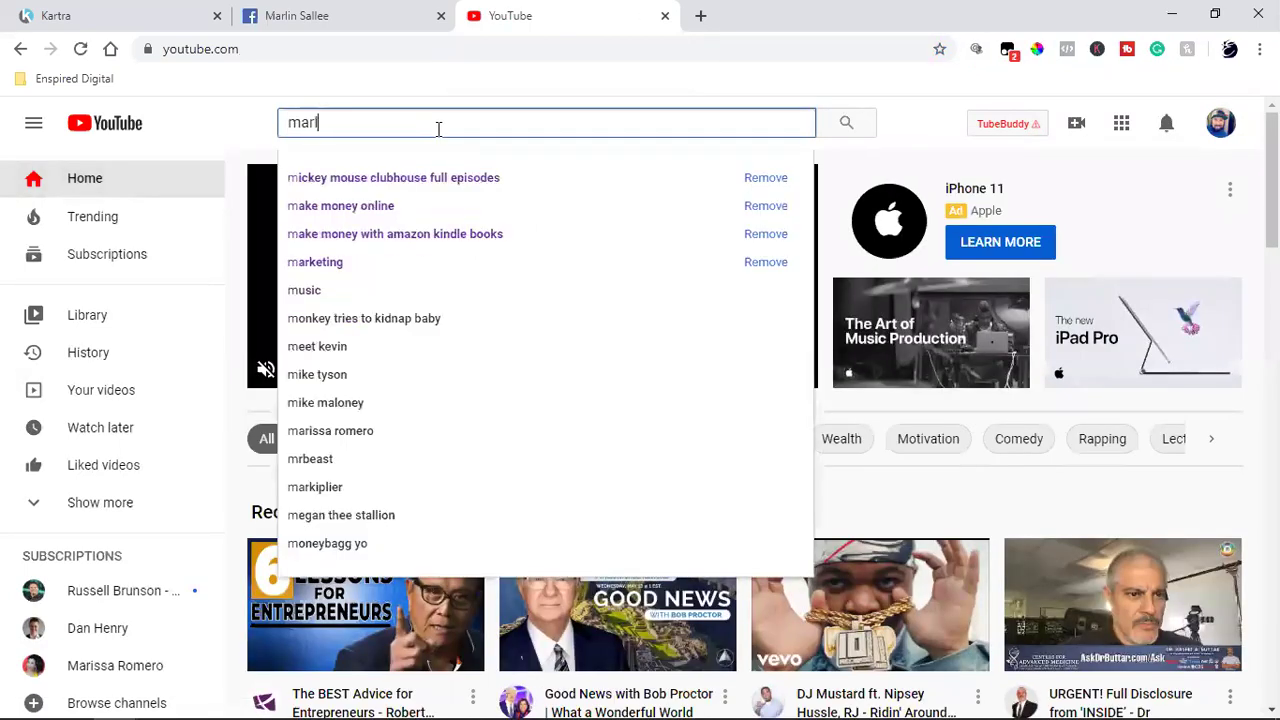
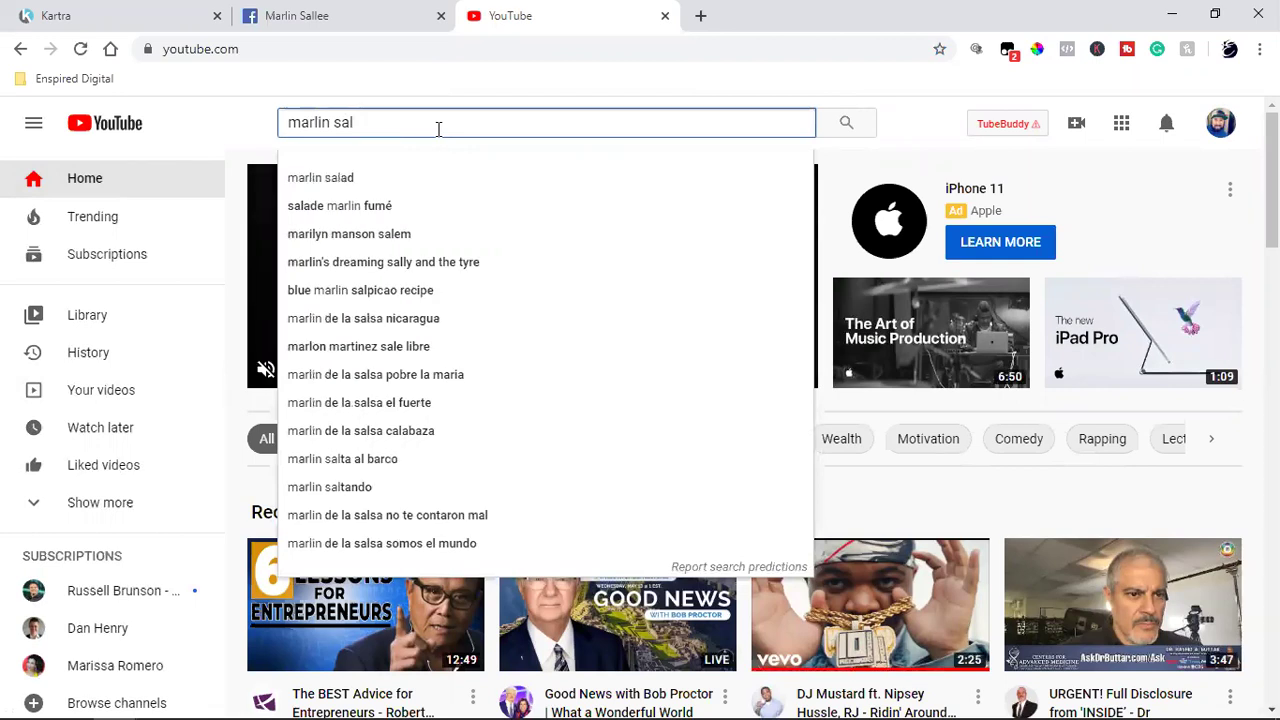
key(Return)
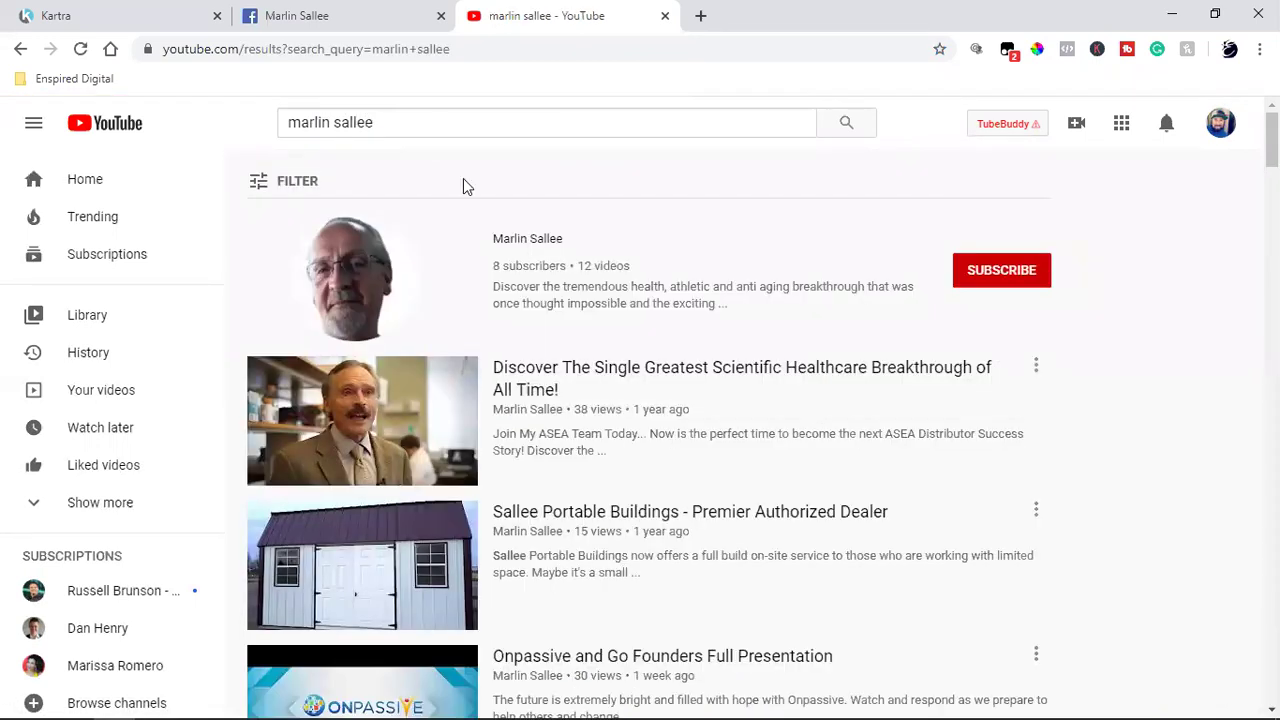
click(522, 241)
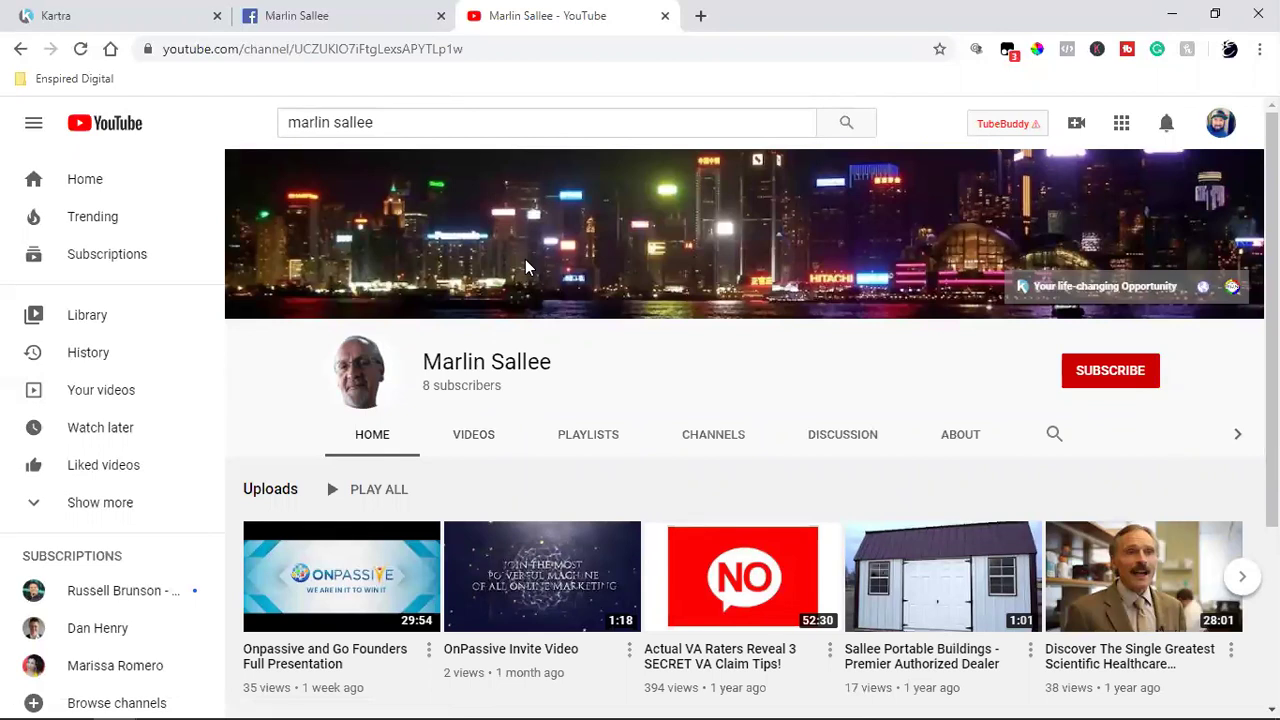
click(492, 436)
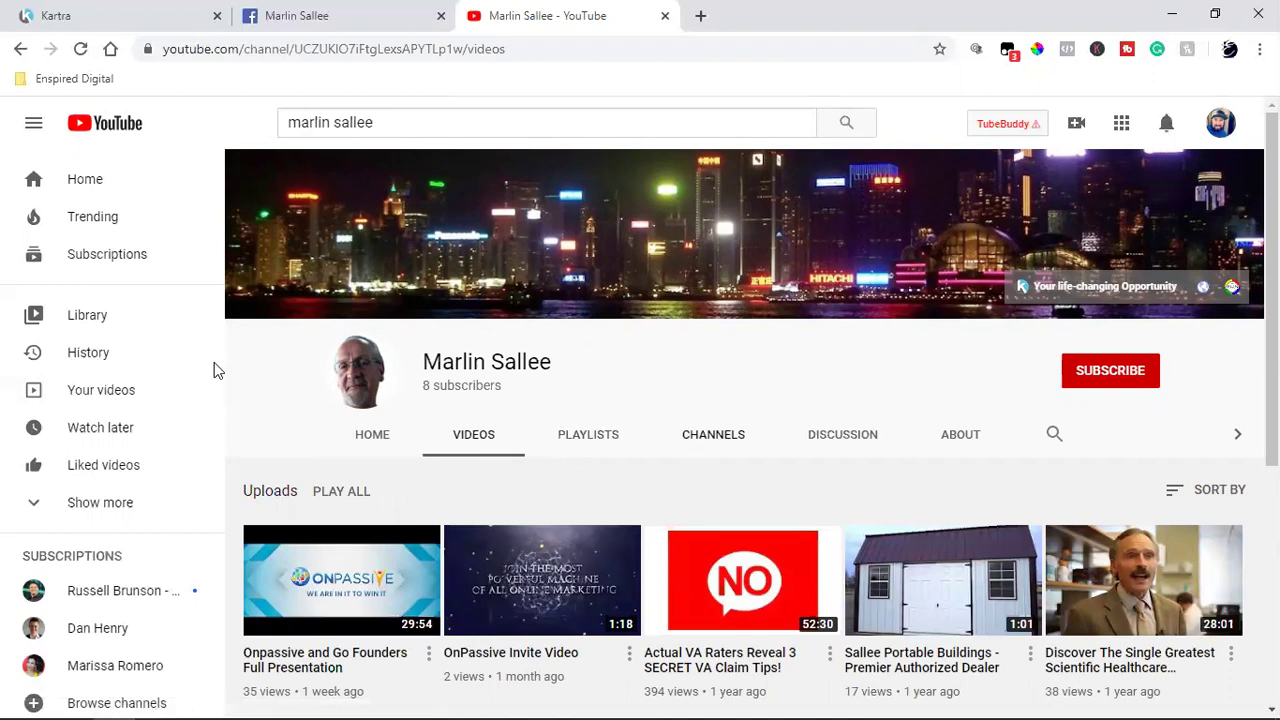
click(380, 123)
key(Return)
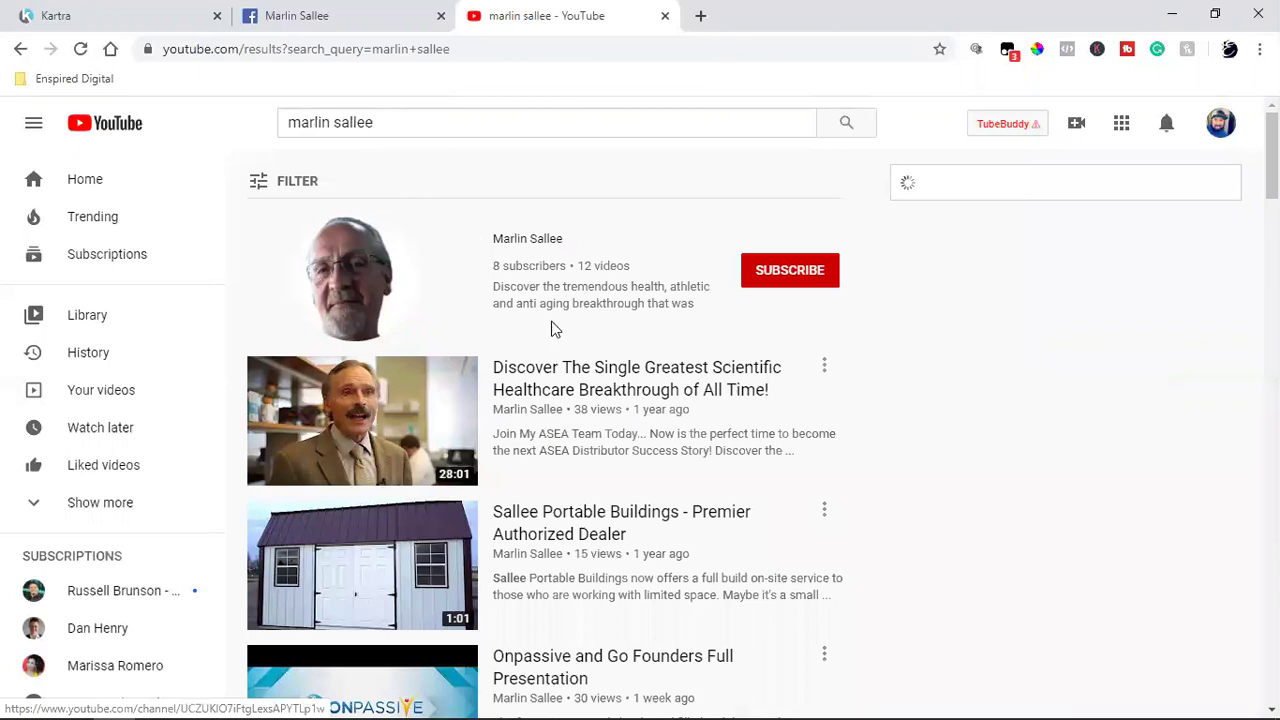
Step: Replace the address path after youtube.com/ with the contact's name to open their other channel
click(318, 50)
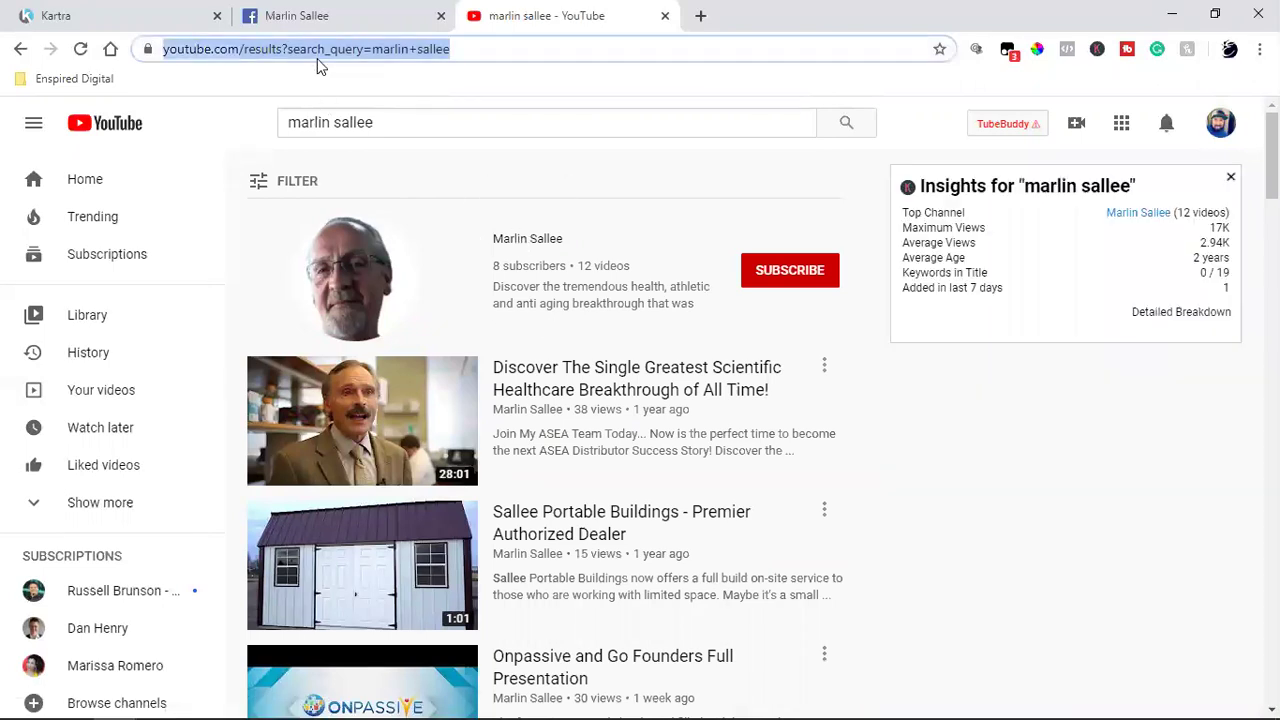
click(318, 50)
drag(318, 48, 751, 47)
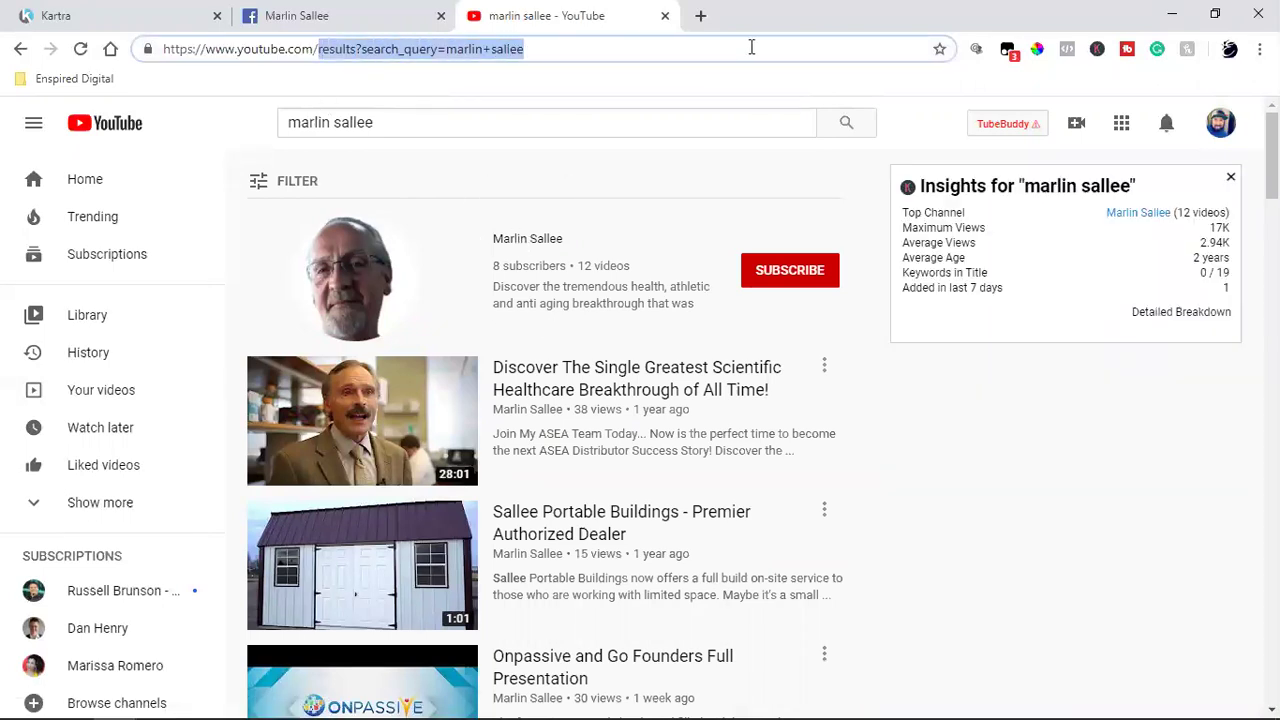
key(Return)
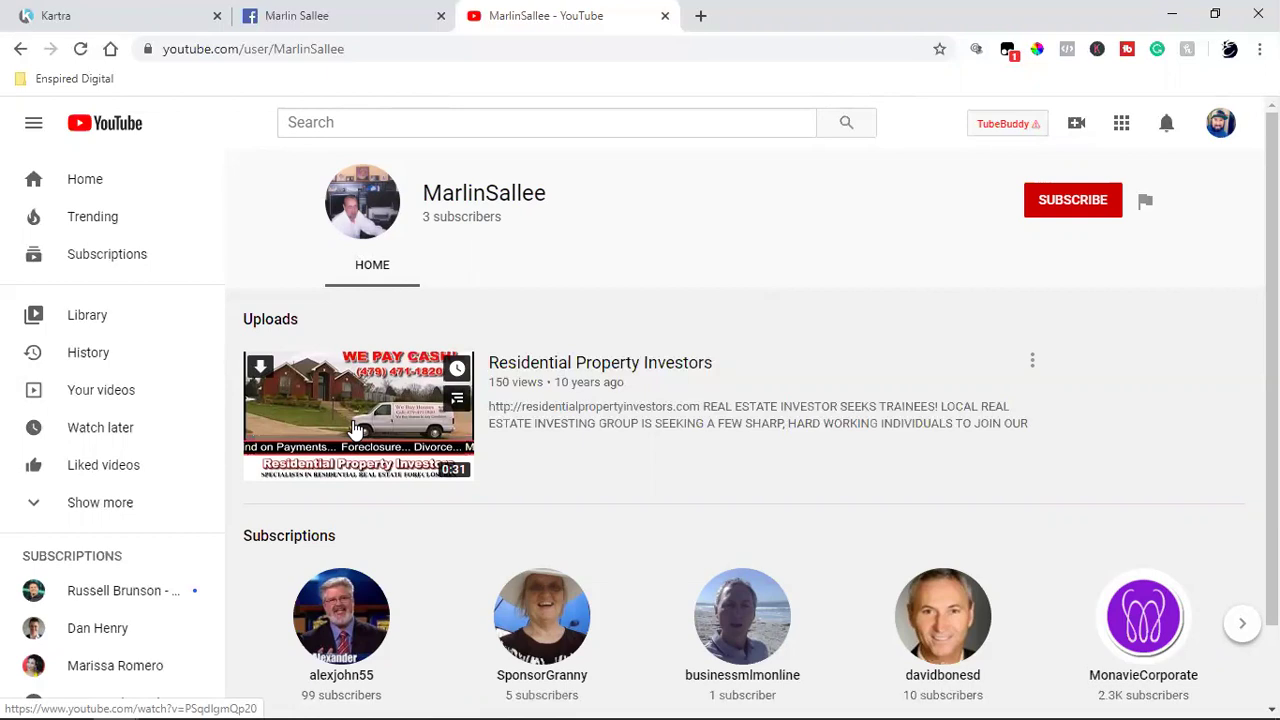
Step: Play the 30-second 'Residential Property Investors' video through to its end
click(352, 428)
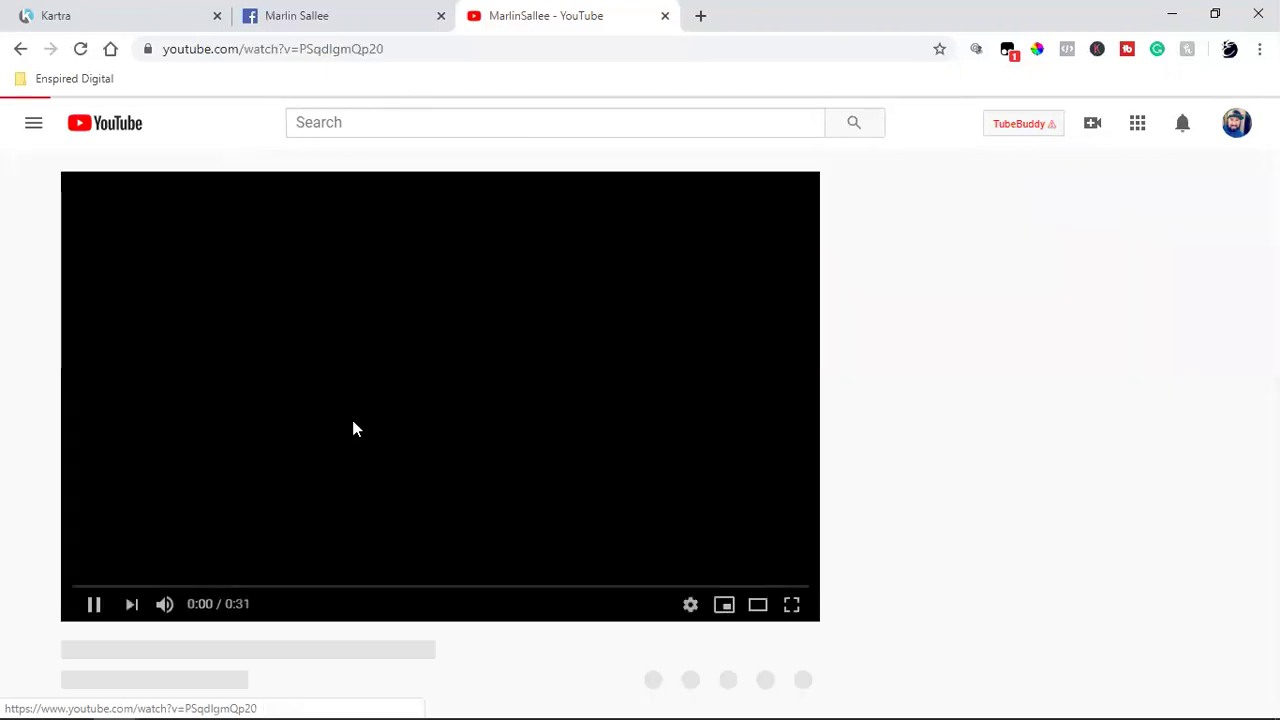
click(88, 606)
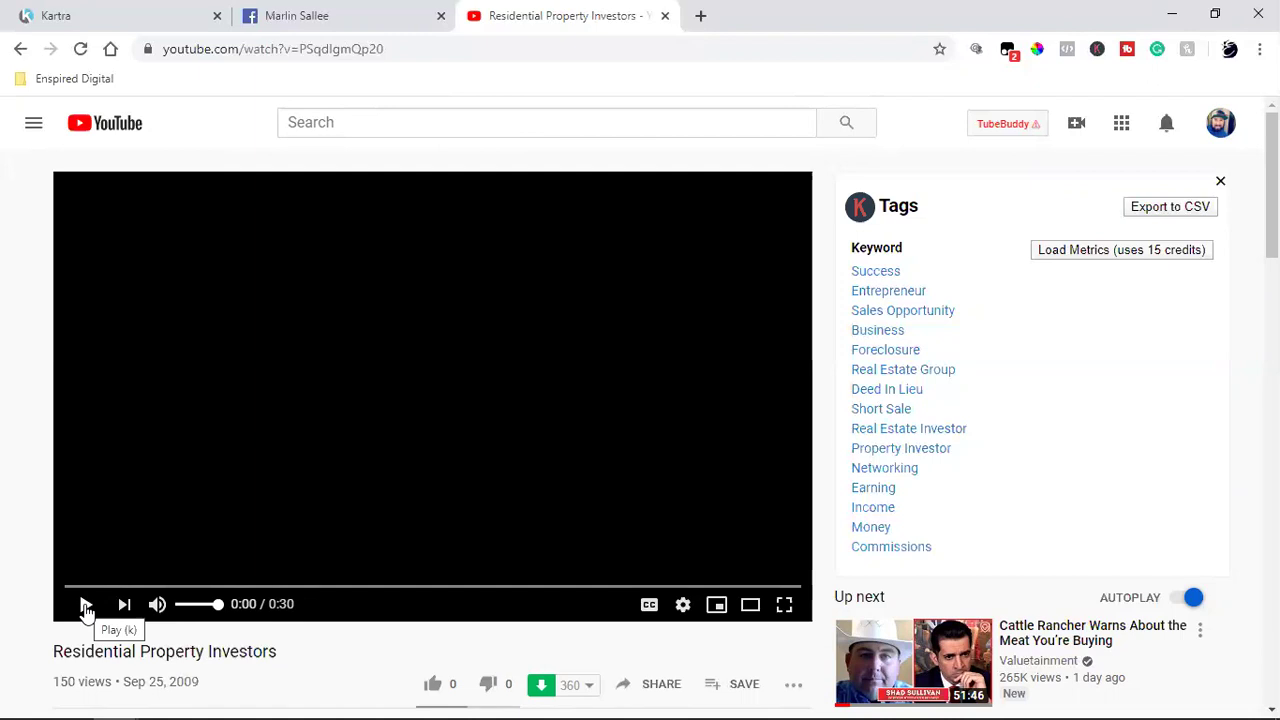
click(86, 605)
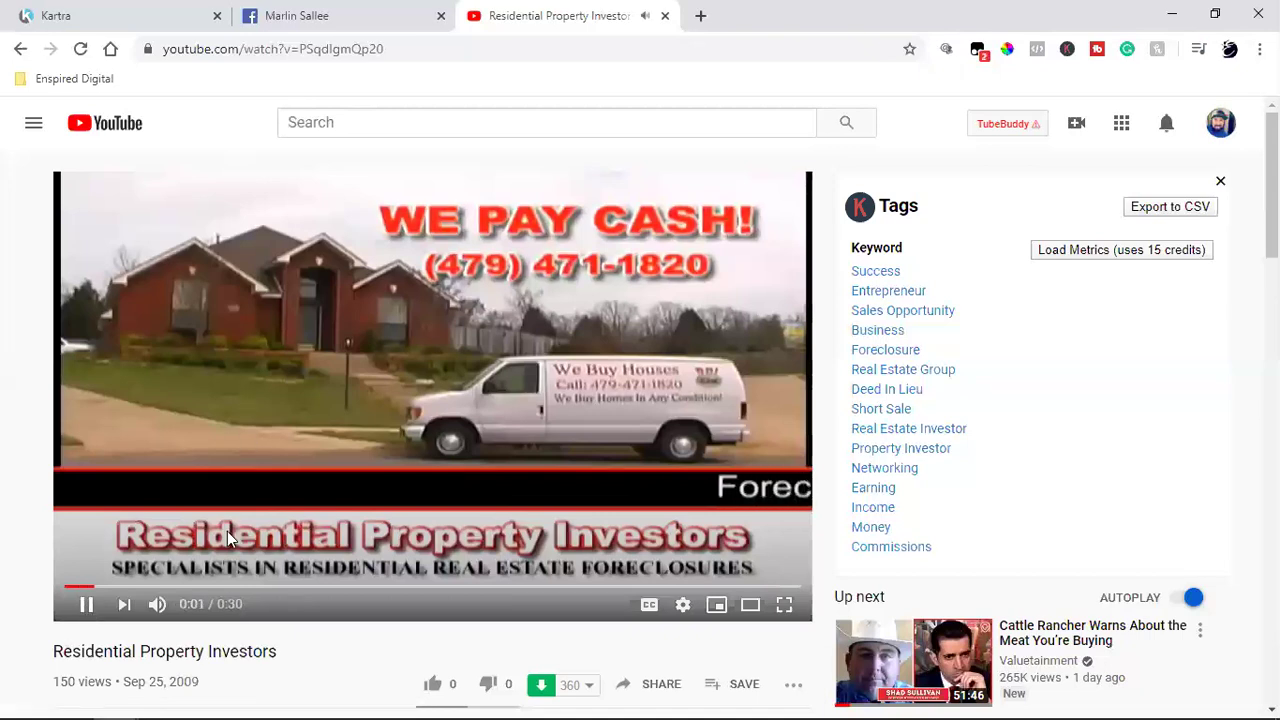
mouse_move(158, 606)
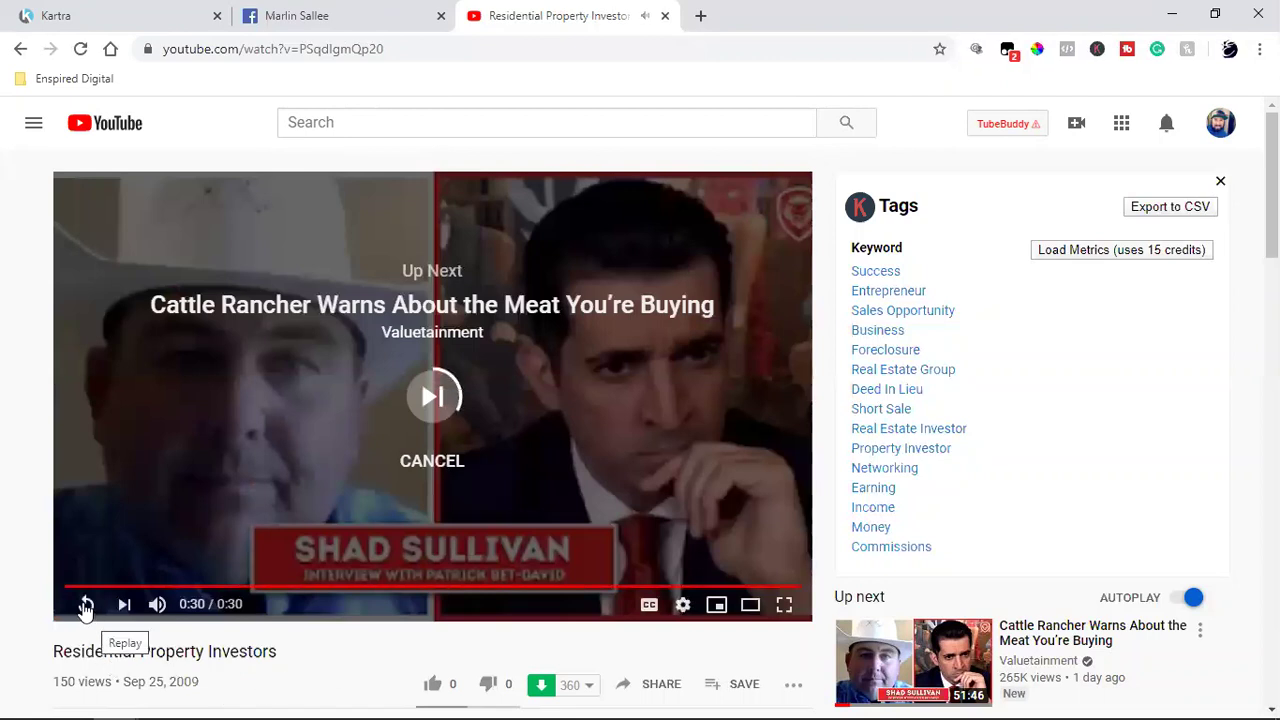
scroll(194, 368, down, 1)
scroll(195, 372, down, 3)
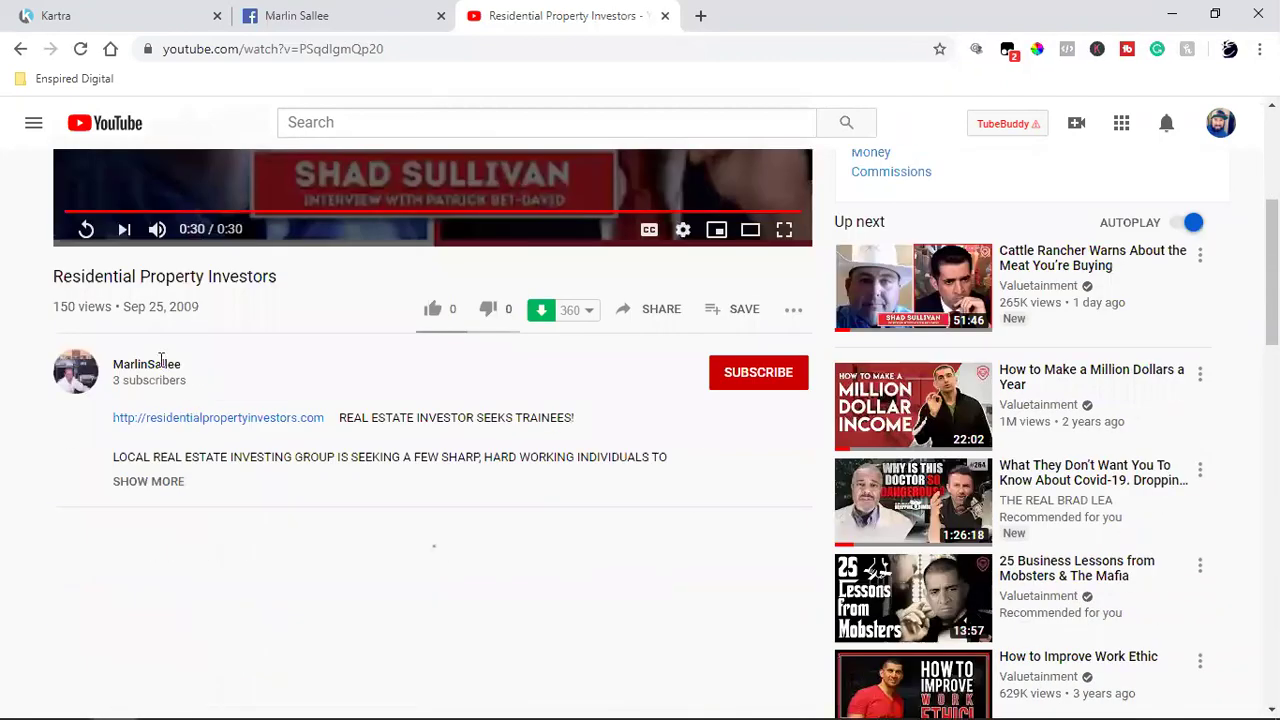
Step: Go to the uploader's channel page listing the Residential Property Investors upload
click(137, 368)
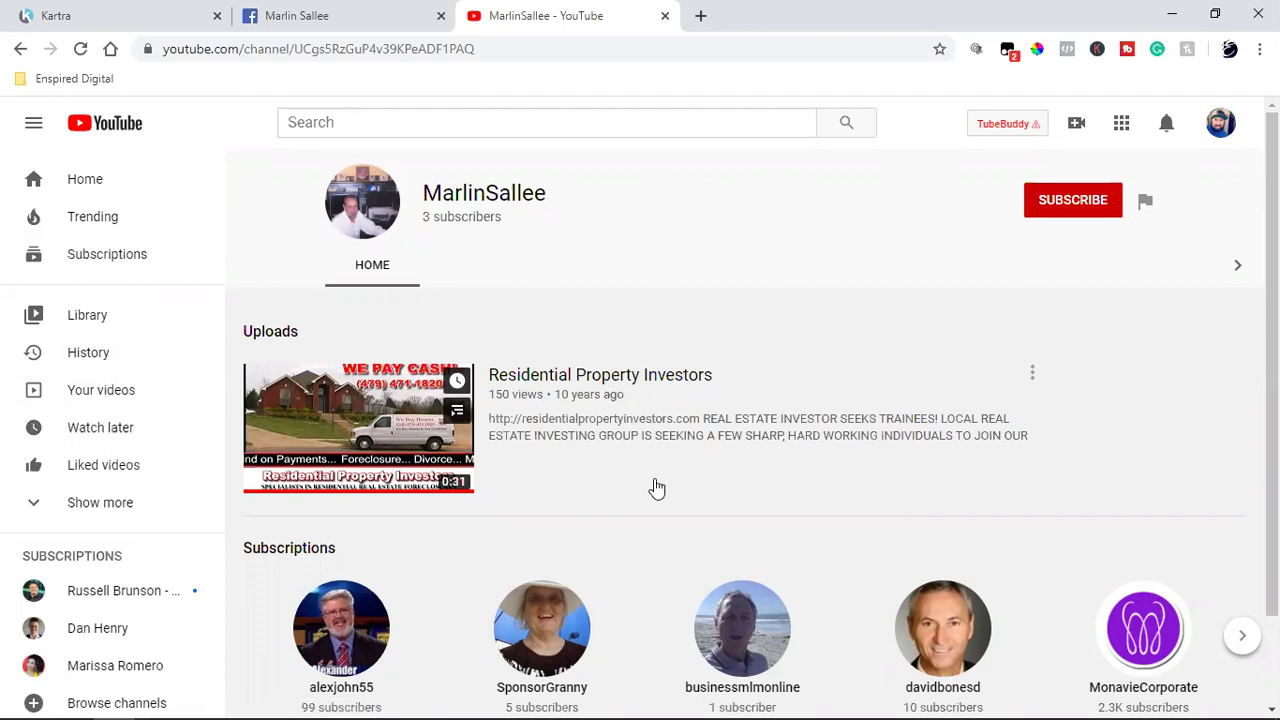
scroll(657, 488, down, 1)
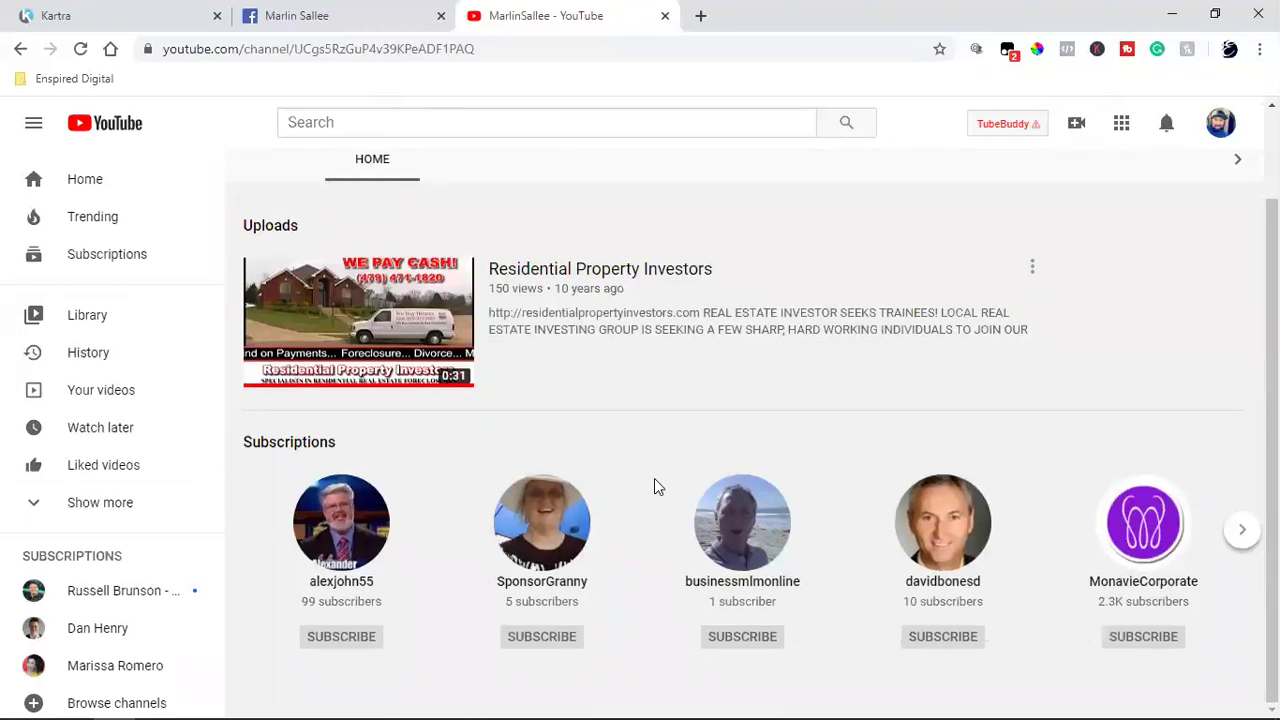
scroll(654, 486, up, 1)
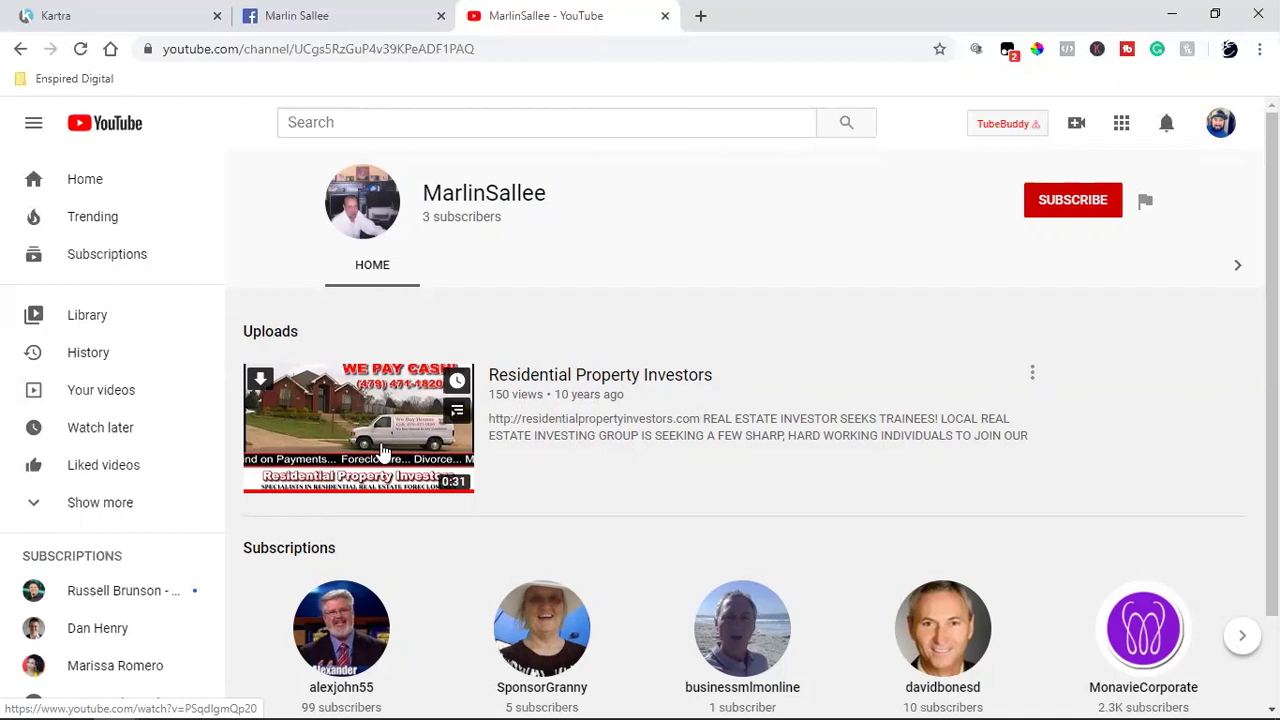
click(383, 453)
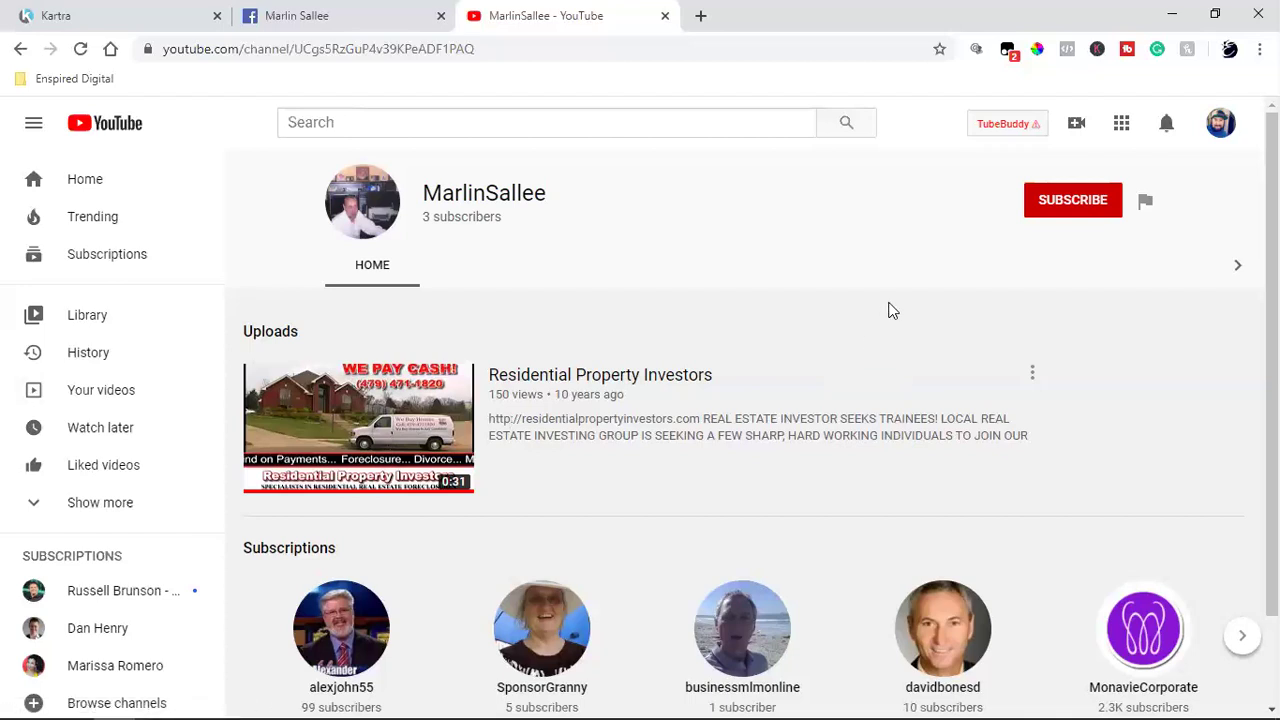
Step: Return to the Kartra Pages list and browse the My Pages grid, ending back at the top
click(92, 15)
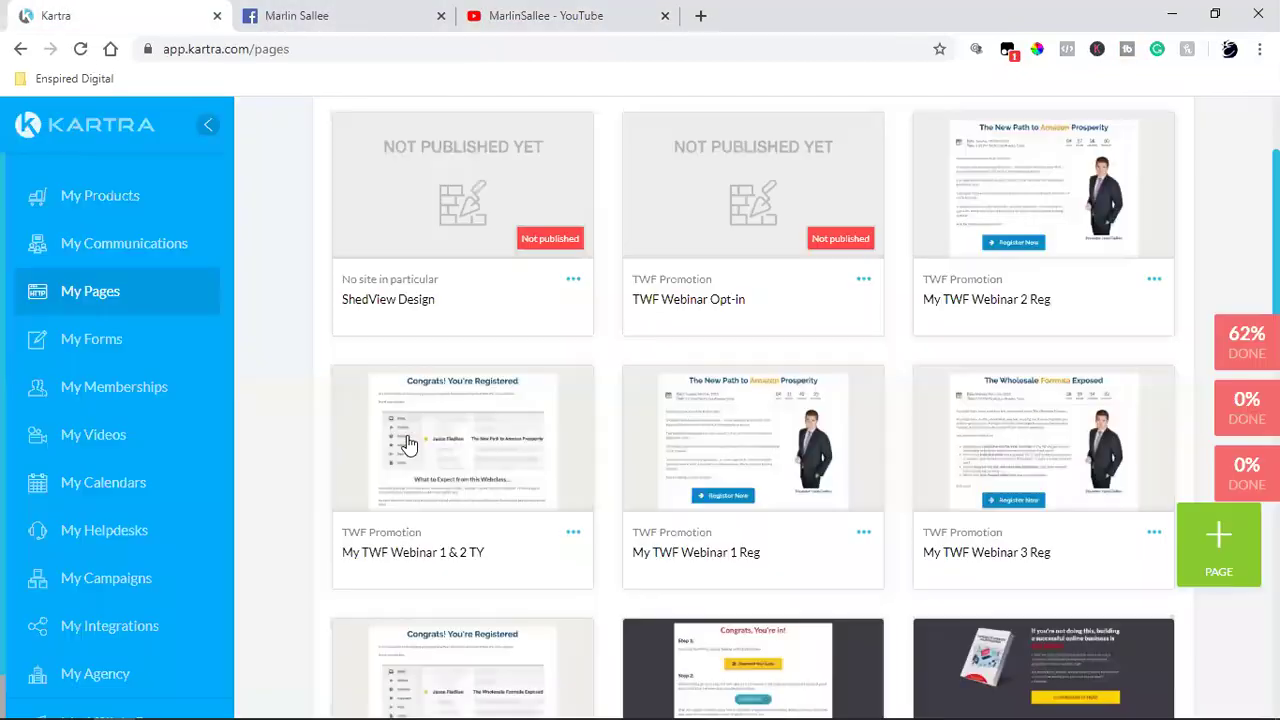
scroll(280, 452, up, 2)
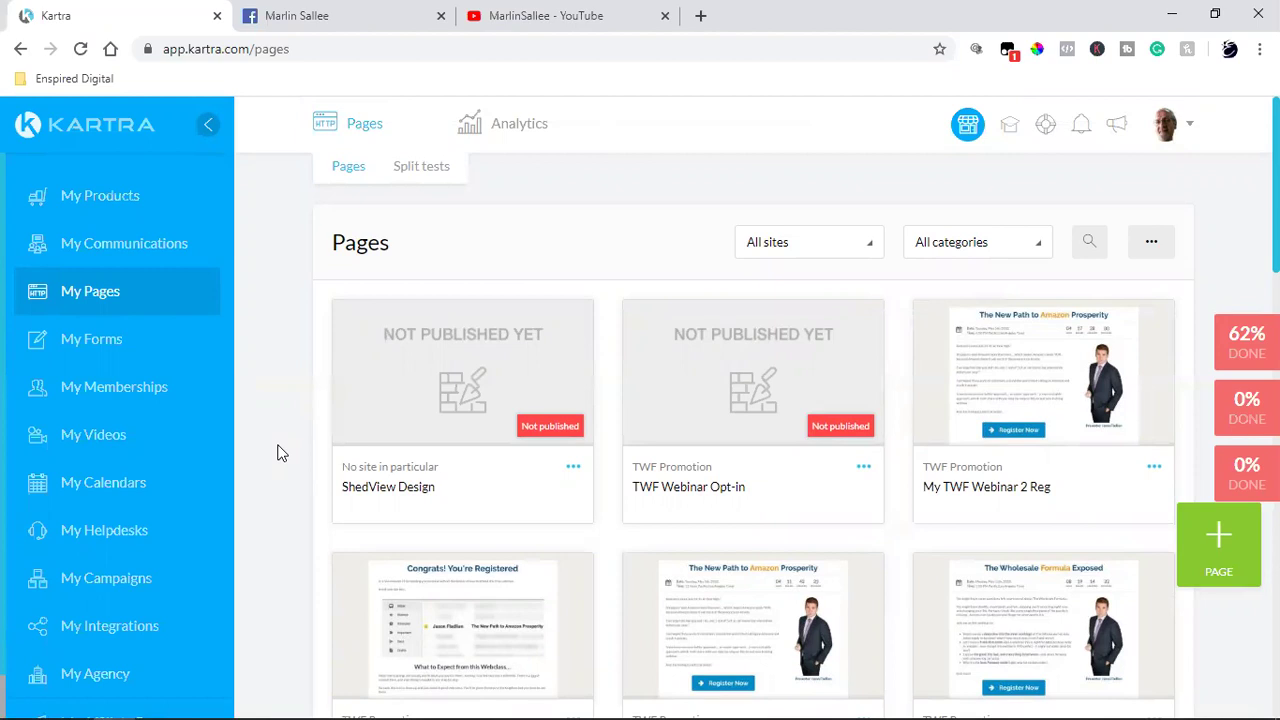
scroll(281, 453, down, 4)
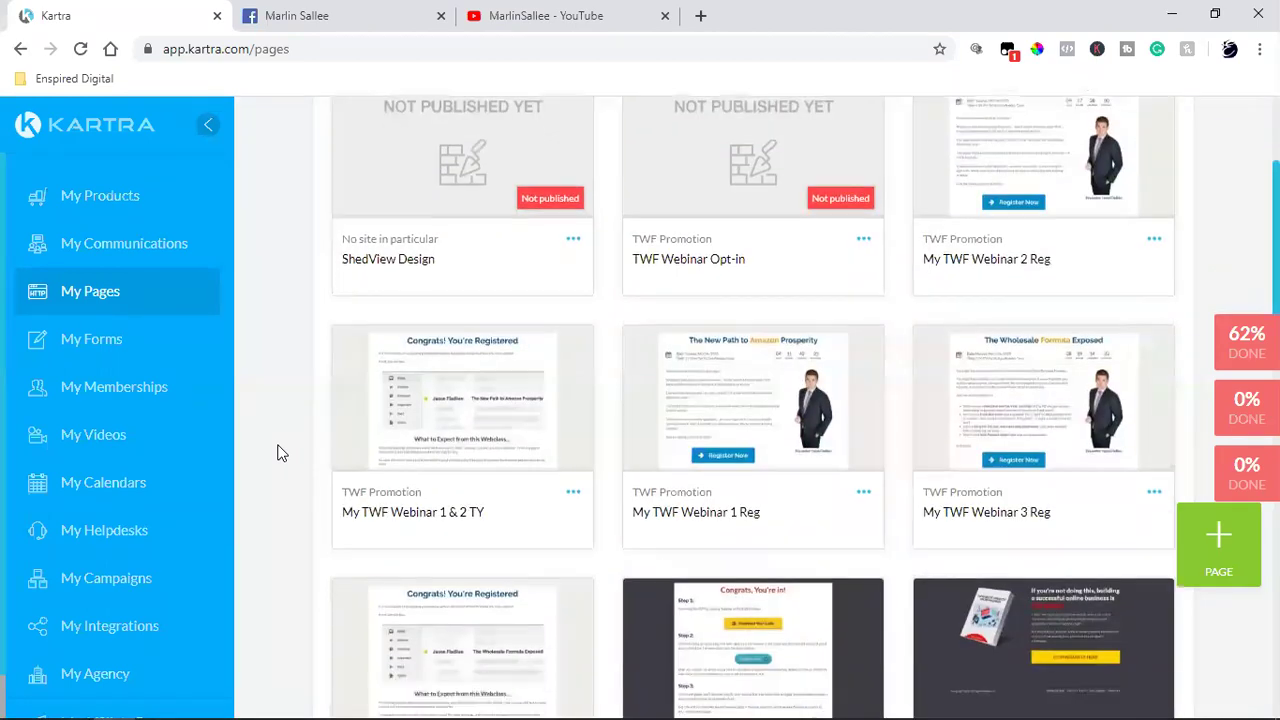
scroll(281, 453, down, 2)
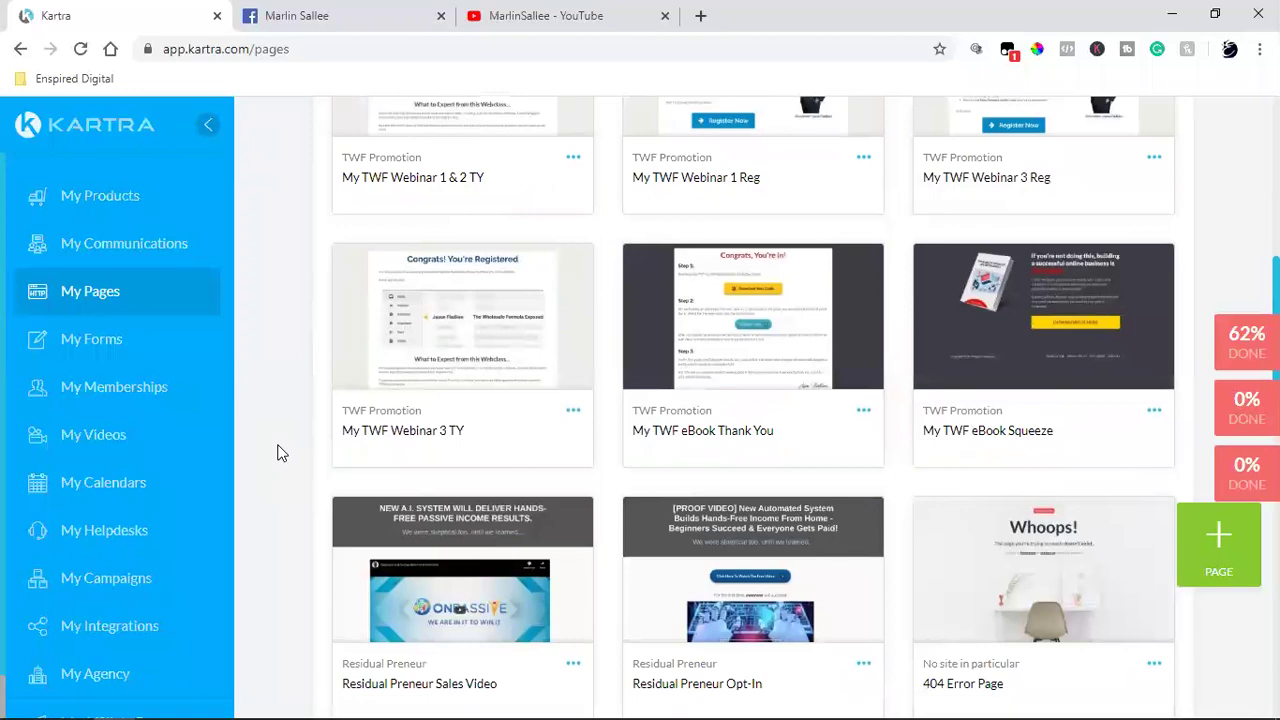
scroll(281, 453, down, 2)
scroll(281, 453, down, 6)
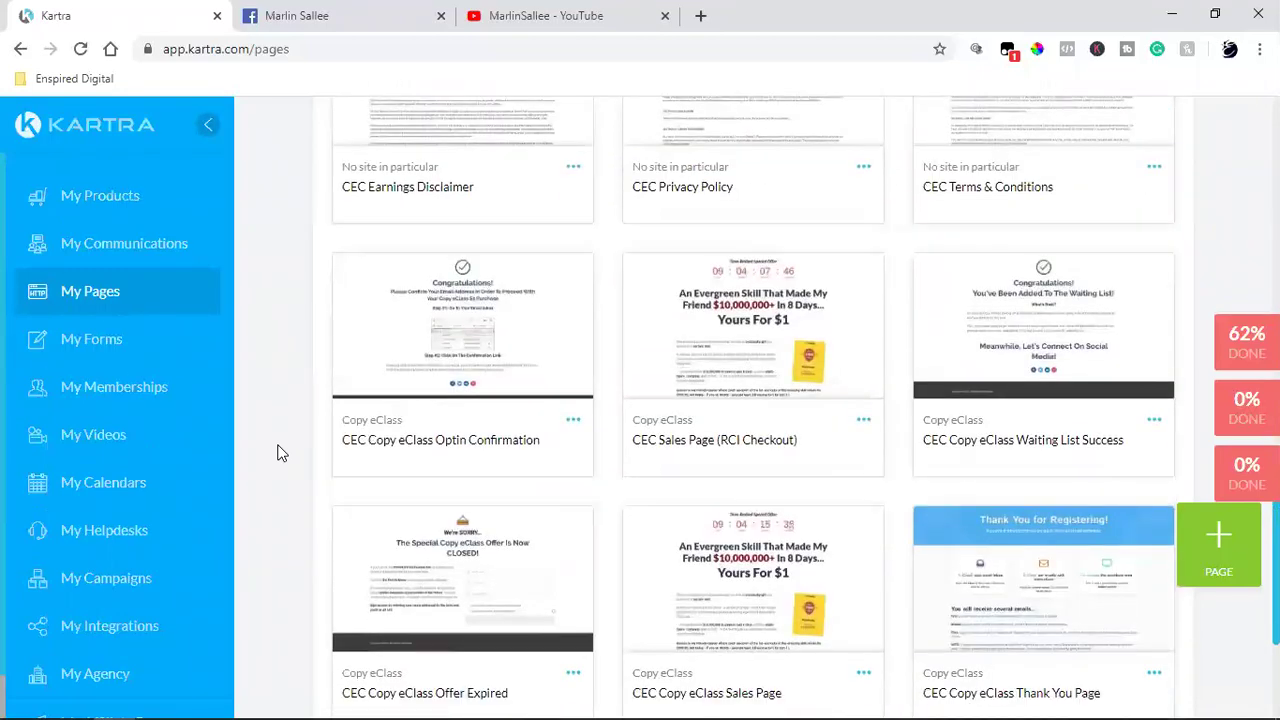
scroll(281, 453, down, 3)
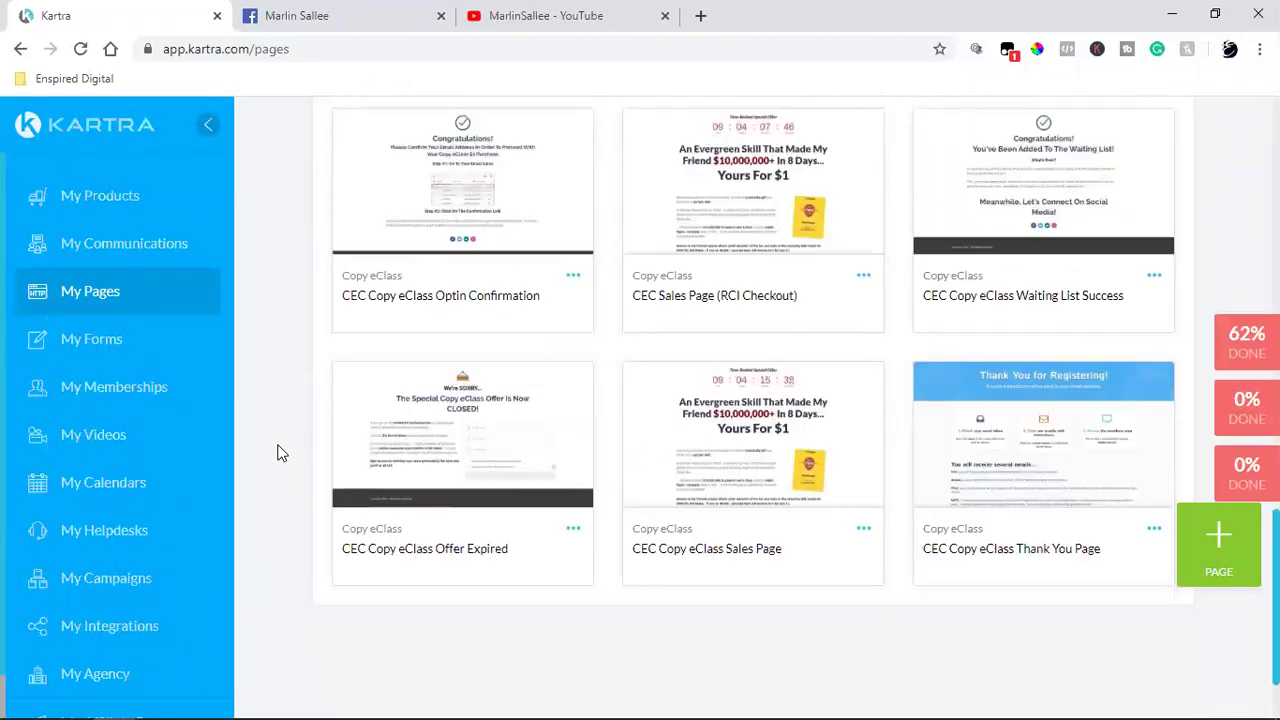
scroll(281, 453, up, 8)
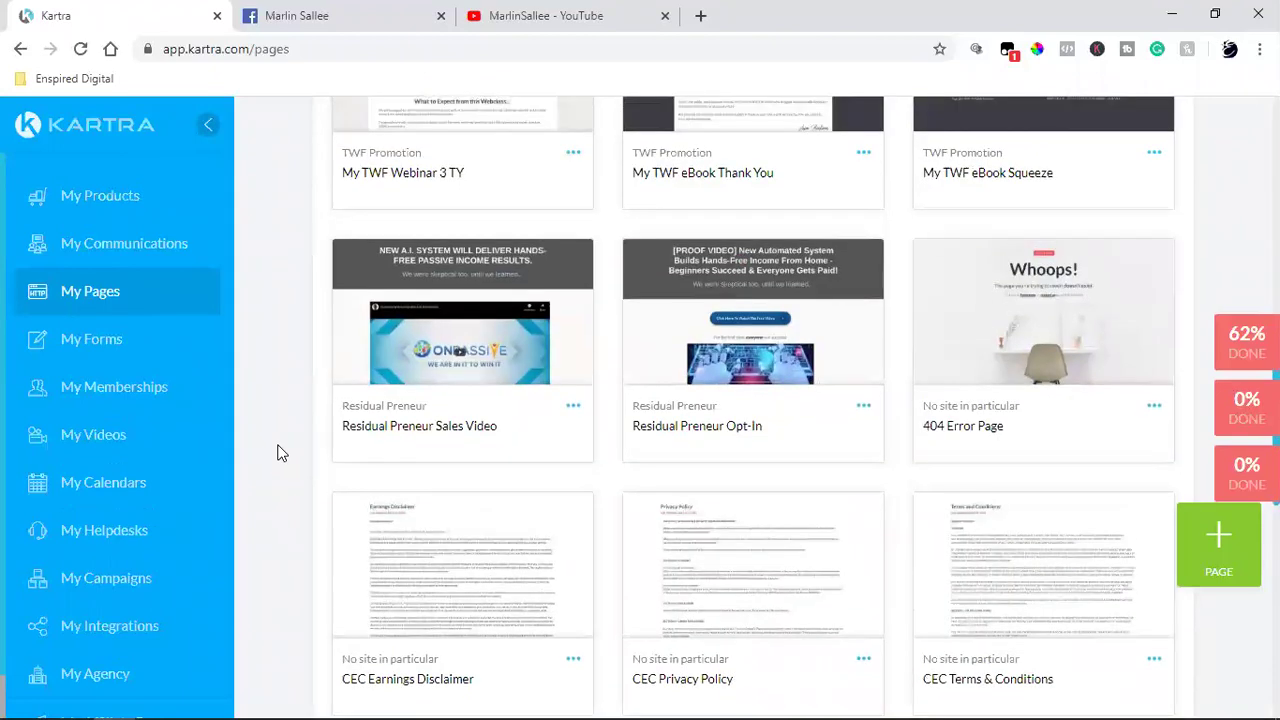
scroll(281, 453, up, 4)
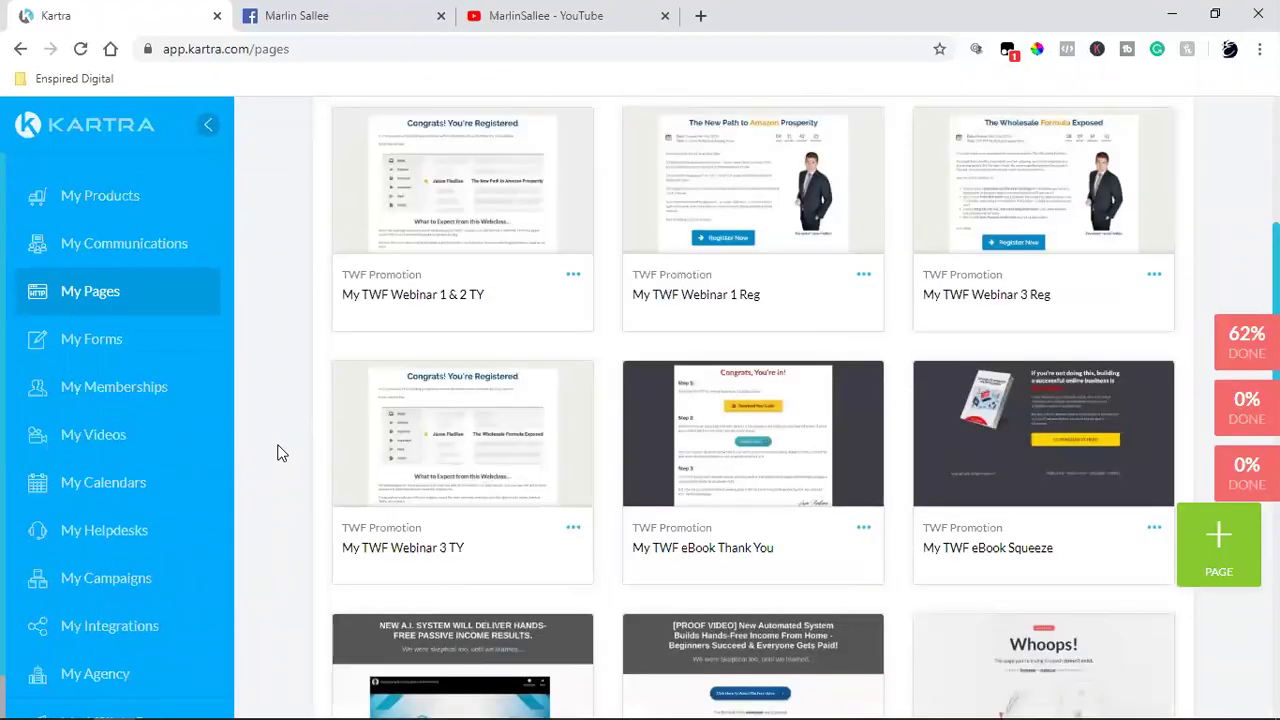
scroll(281, 453, up, 2)
scroll(281, 453, up, 2)
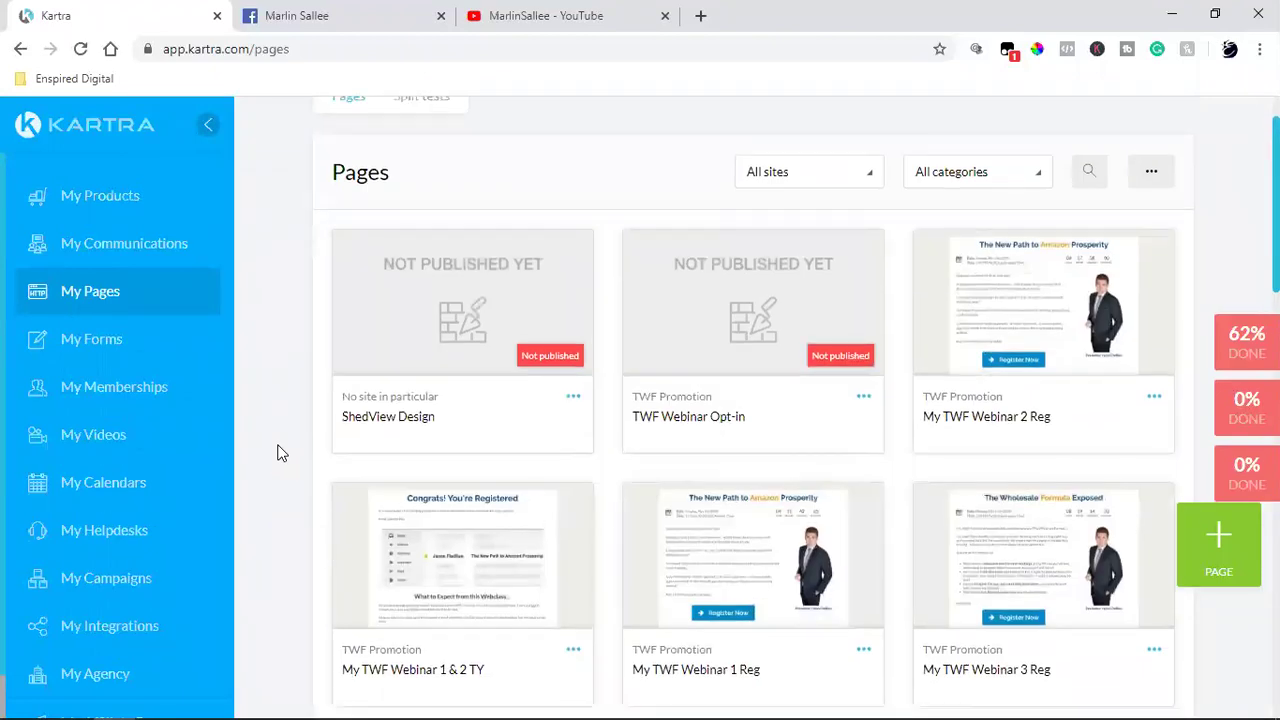
scroll(281, 453, down, 2)
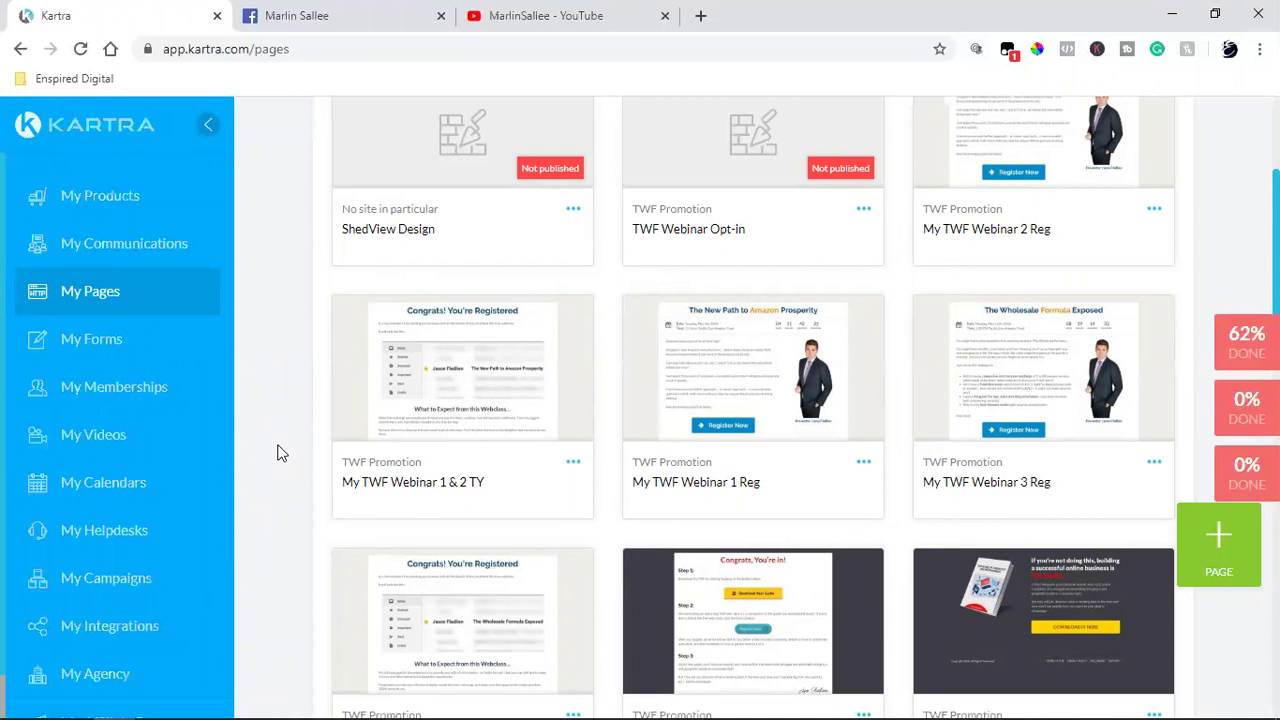
scroll(278, 453, up, 2)
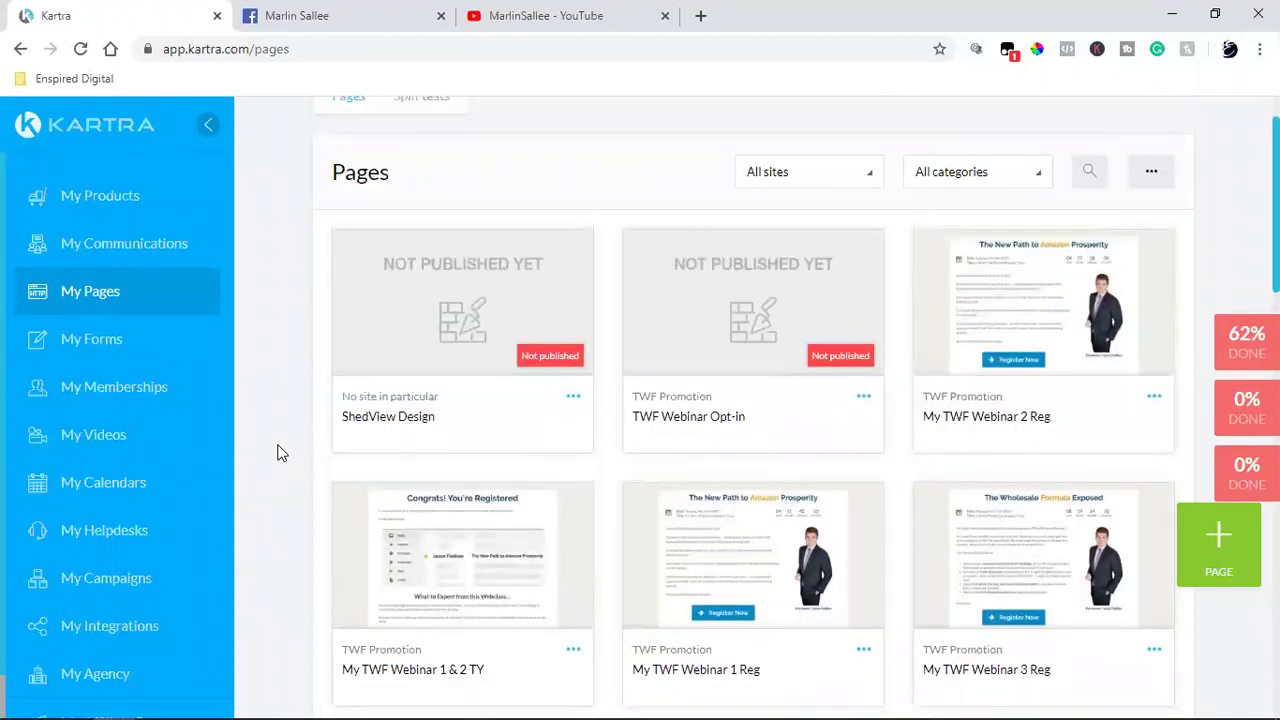
double_click(378, 418)
click(573, 396)
click(663, 364)
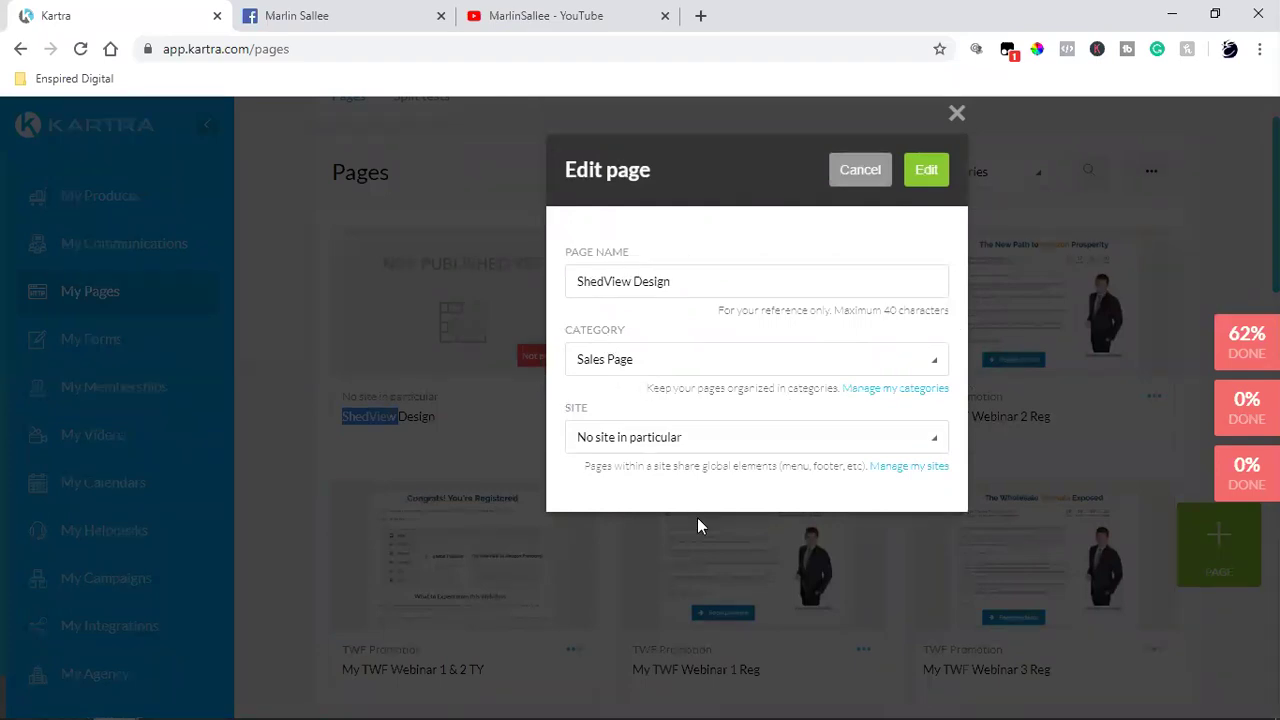
click(852, 172)
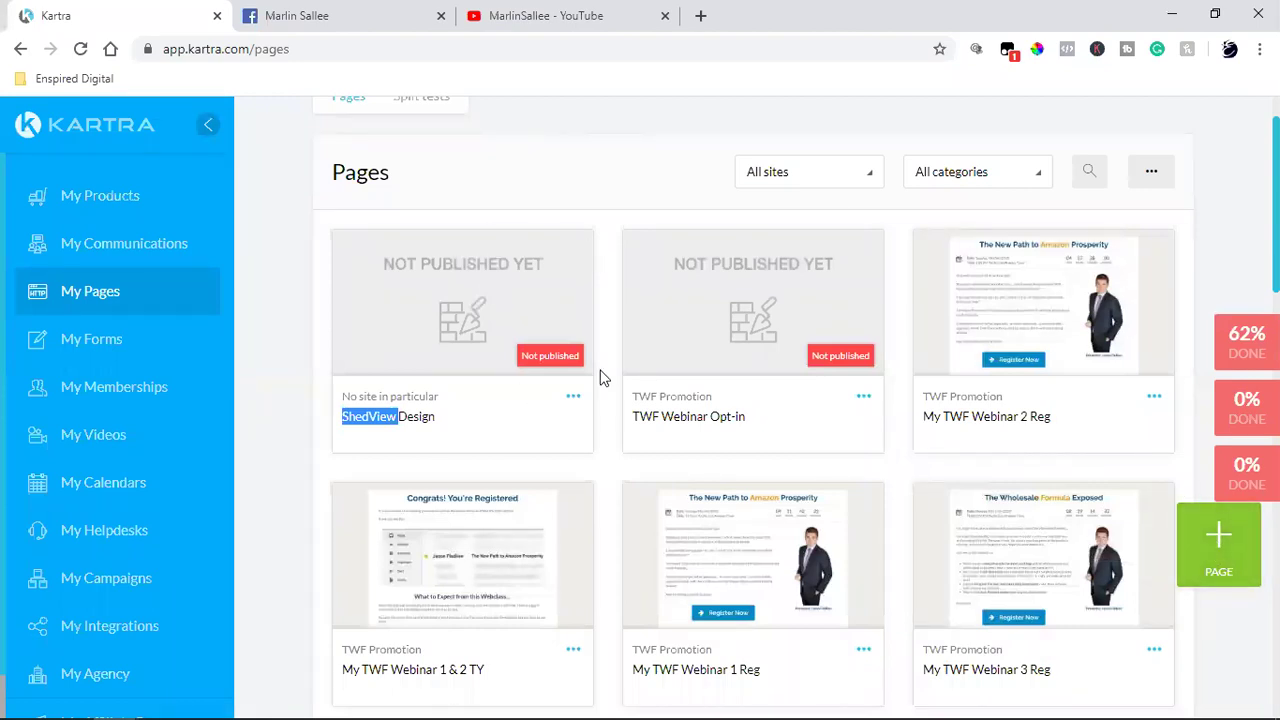
click(572, 400)
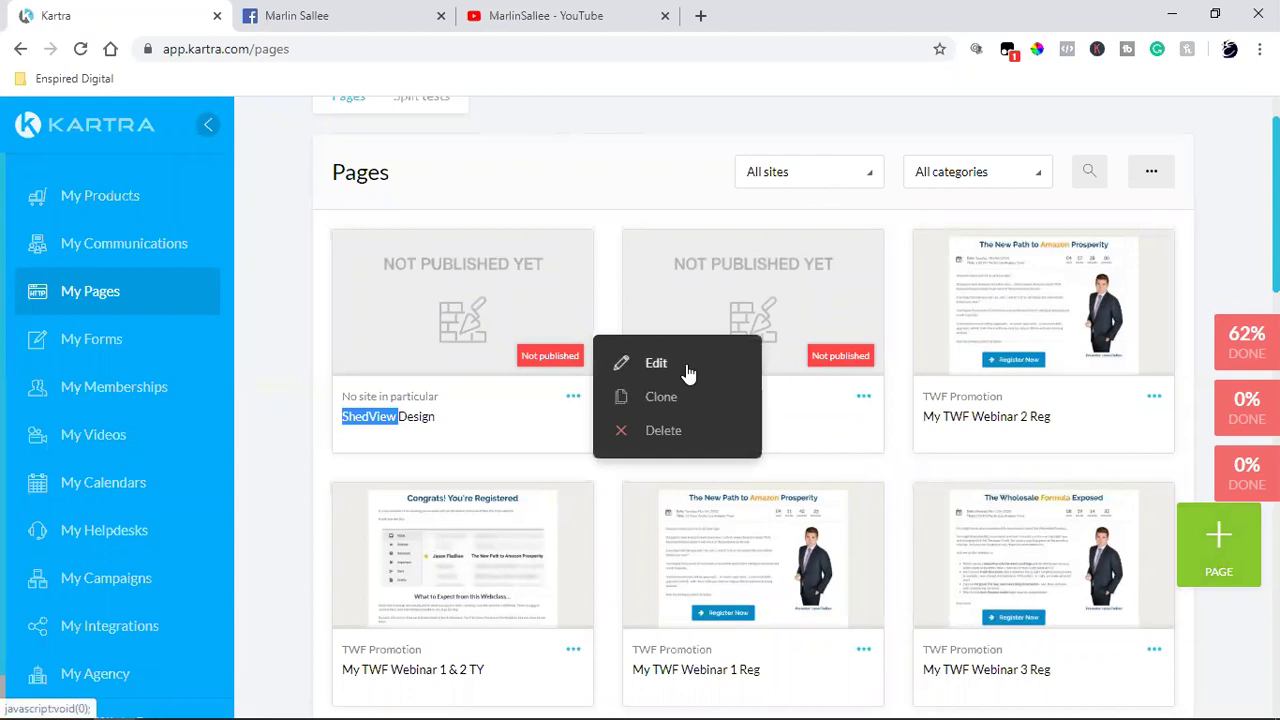
click(688, 372)
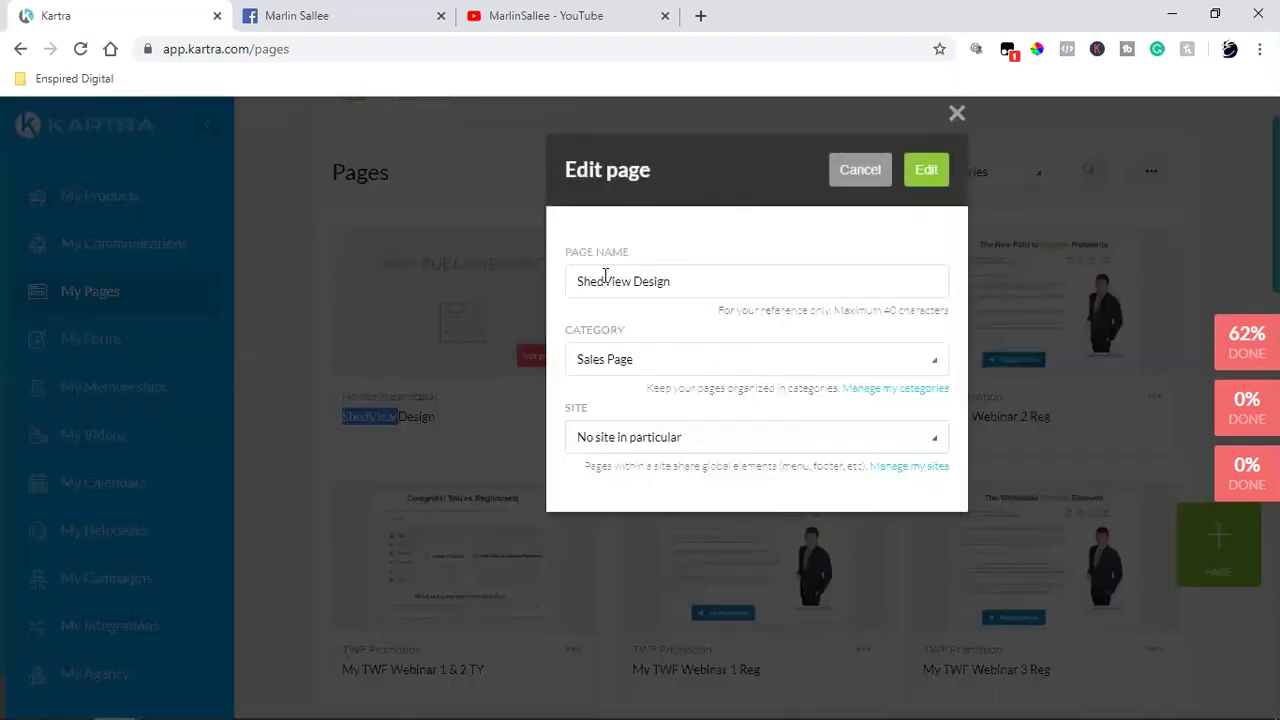
click(632, 370)
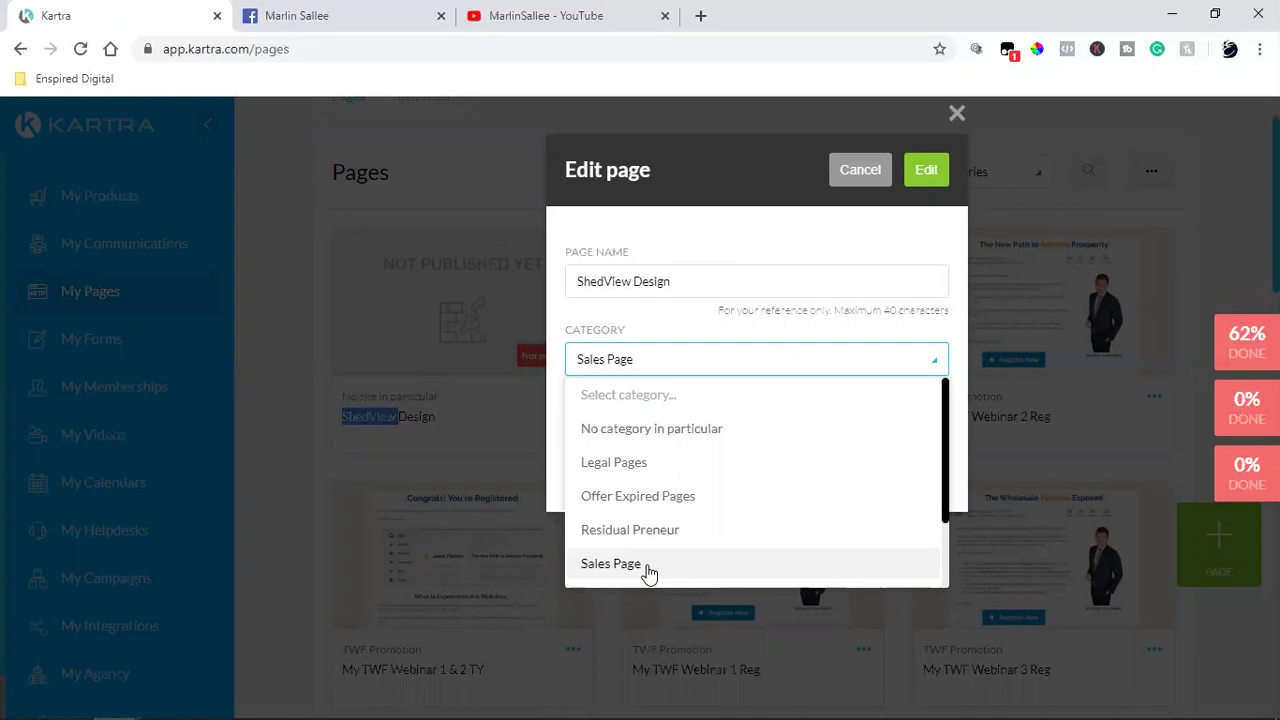
scroll(652, 568, down, 2)
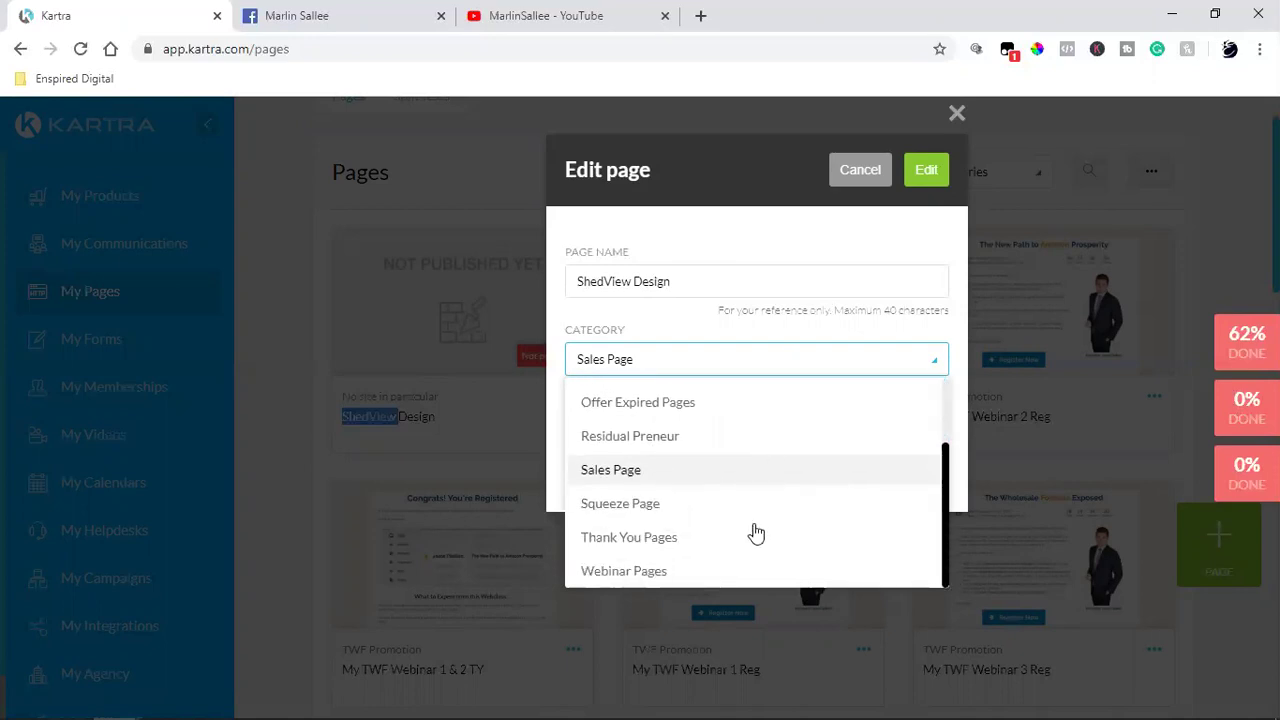
scroll(755, 533, up, 2)
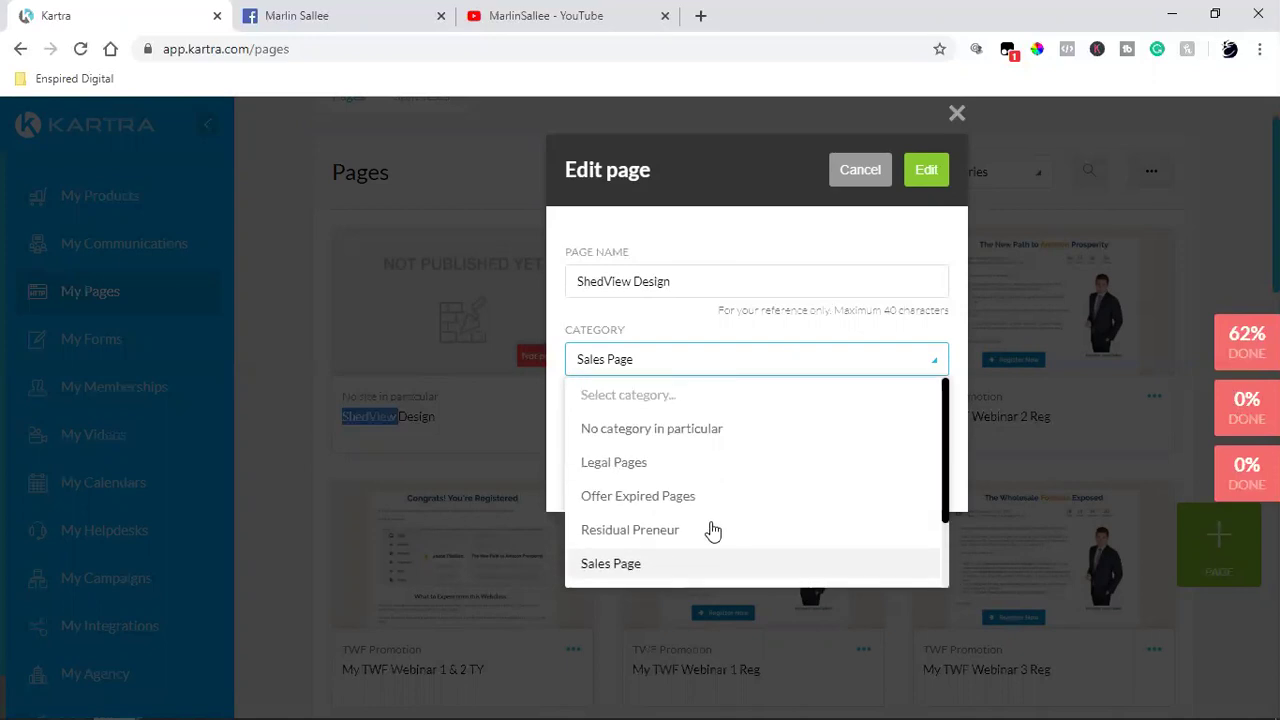
click(703, 213)
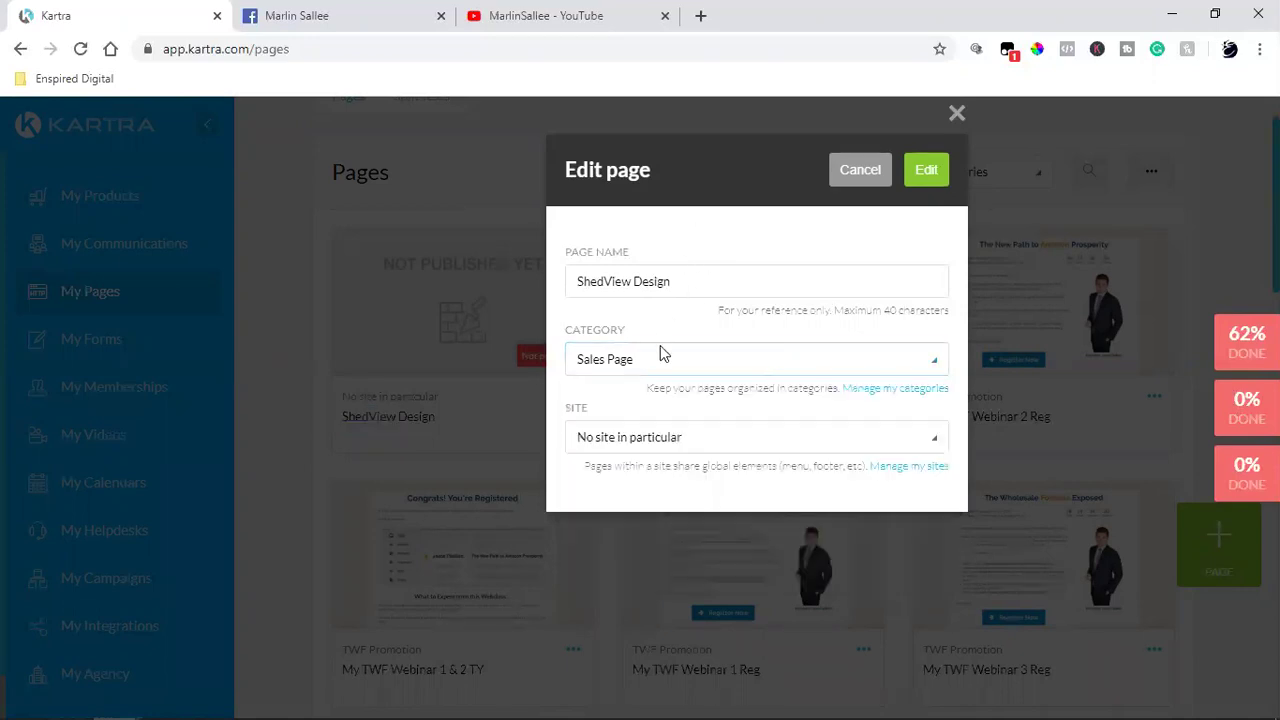
click(905, 390)
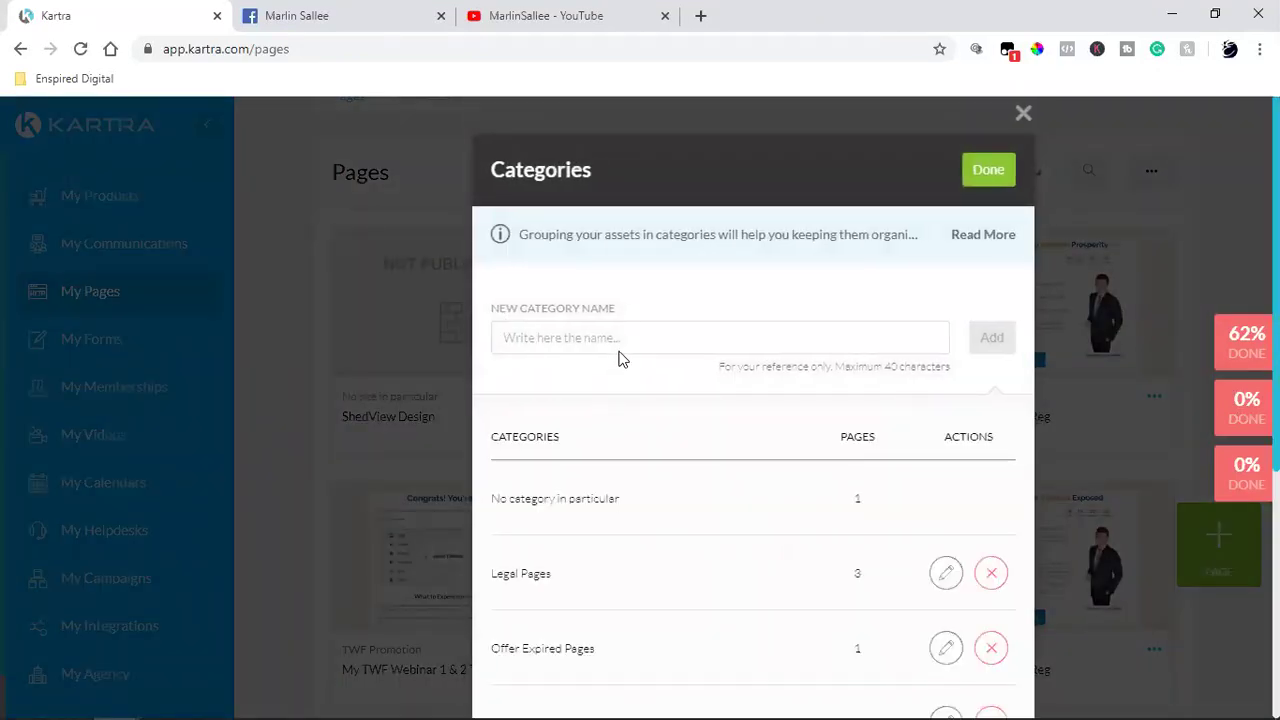
click(631, 337)
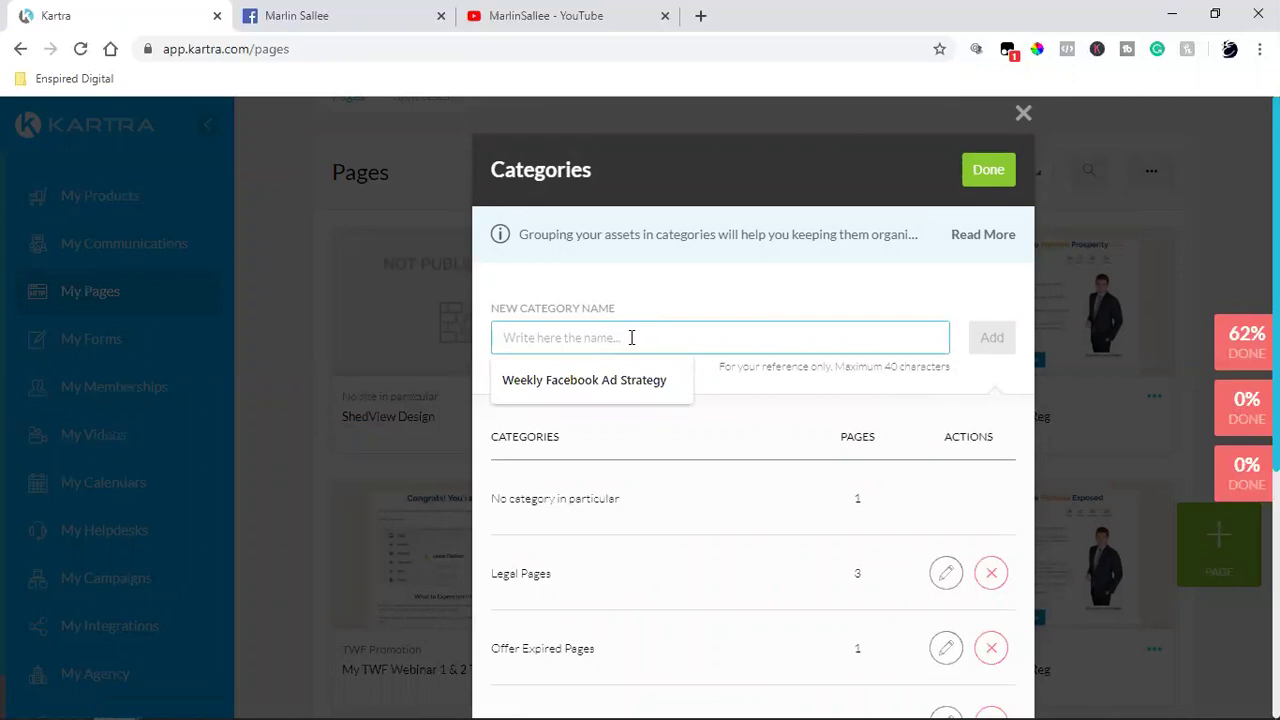
click(1023, 113)
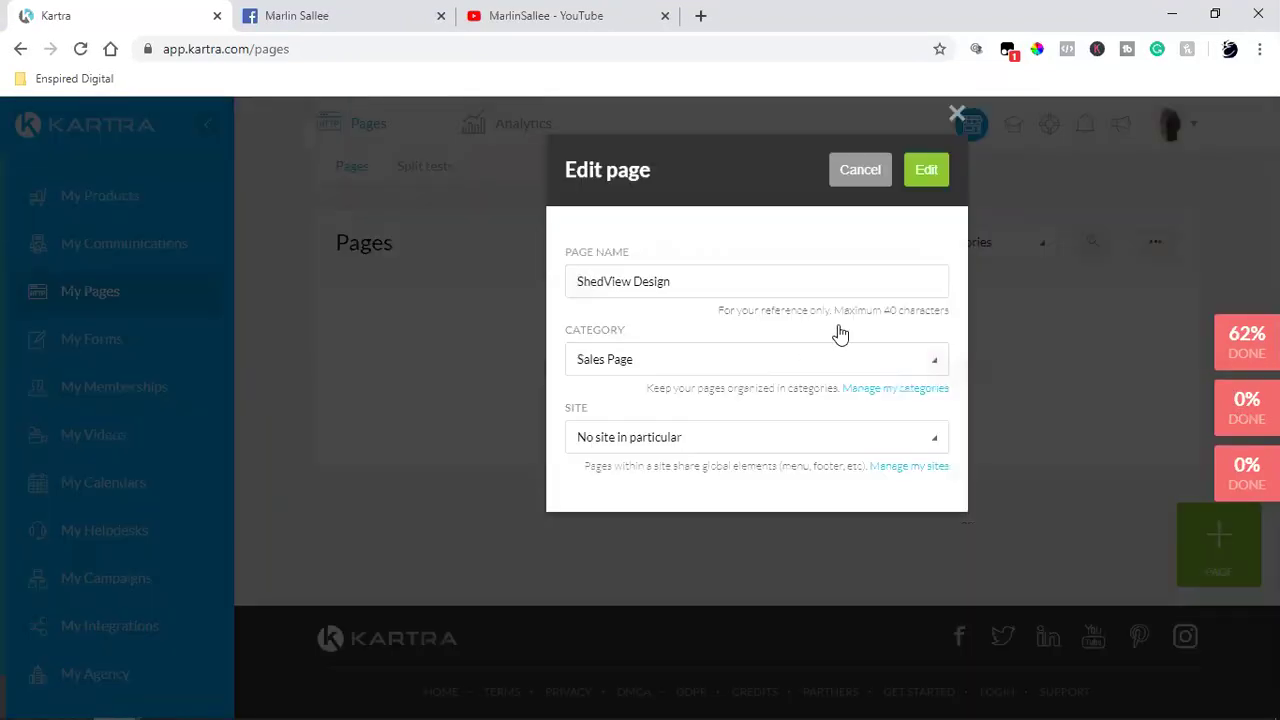
click(863, 172)
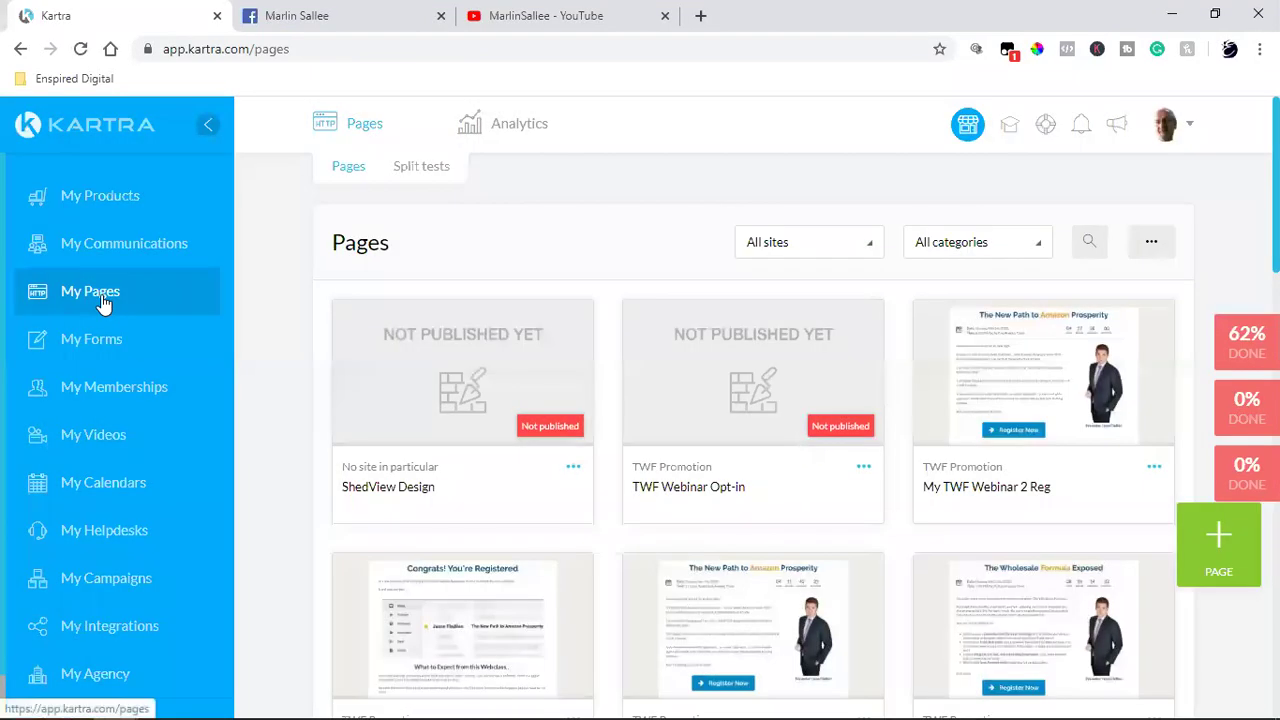
click(104, 300)
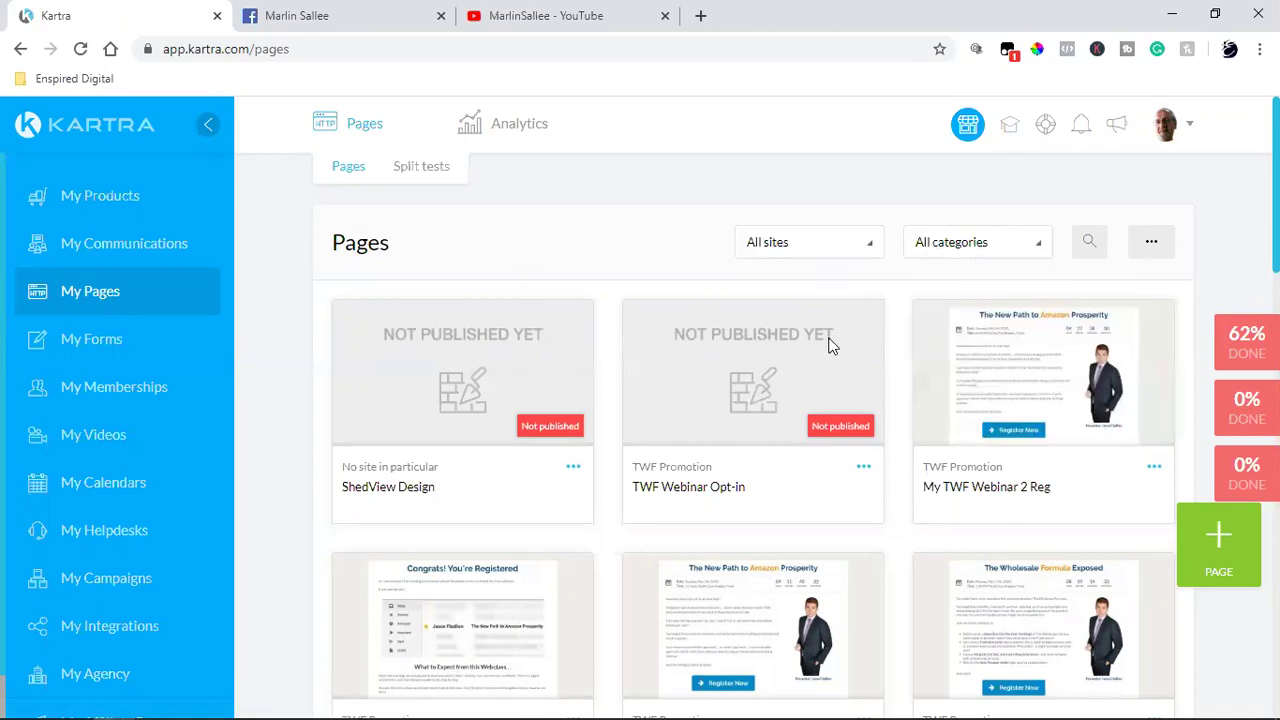
scroll(829, 343, down, 3)
scroll(828, 345, down, 6)
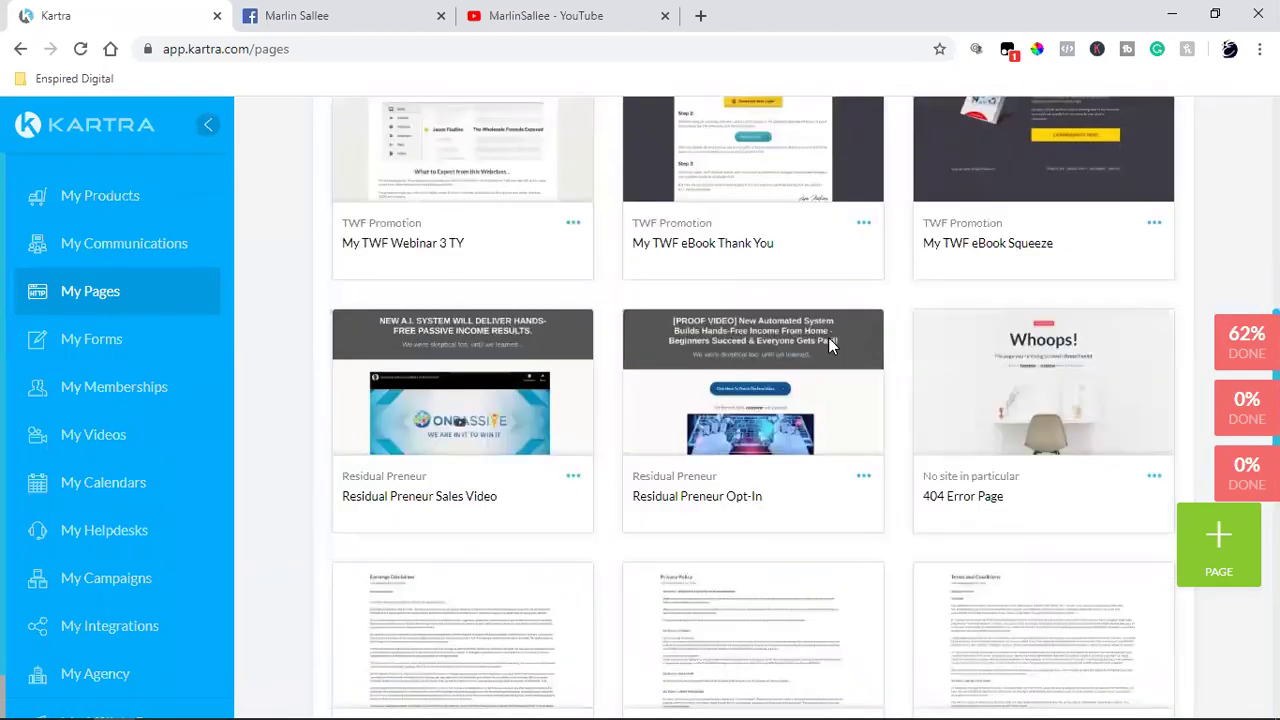
scroll(828, 345, down, 4)
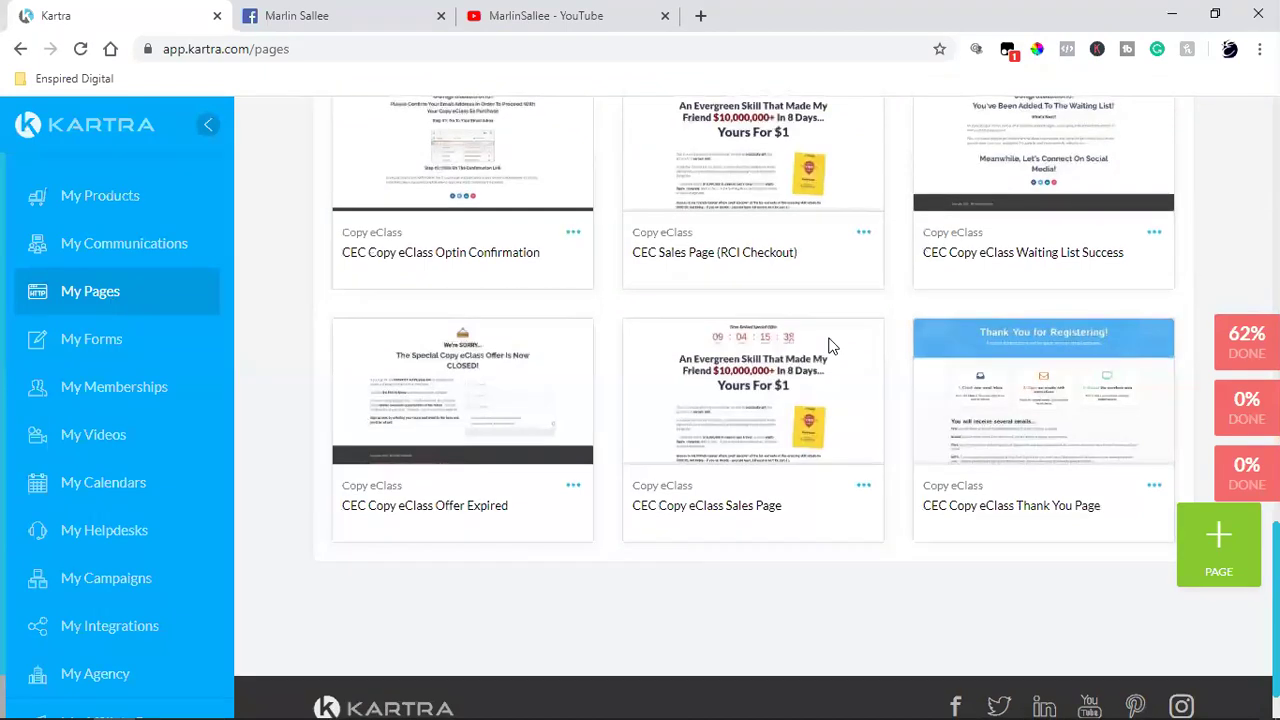
scroll(829, 345, up, 3)
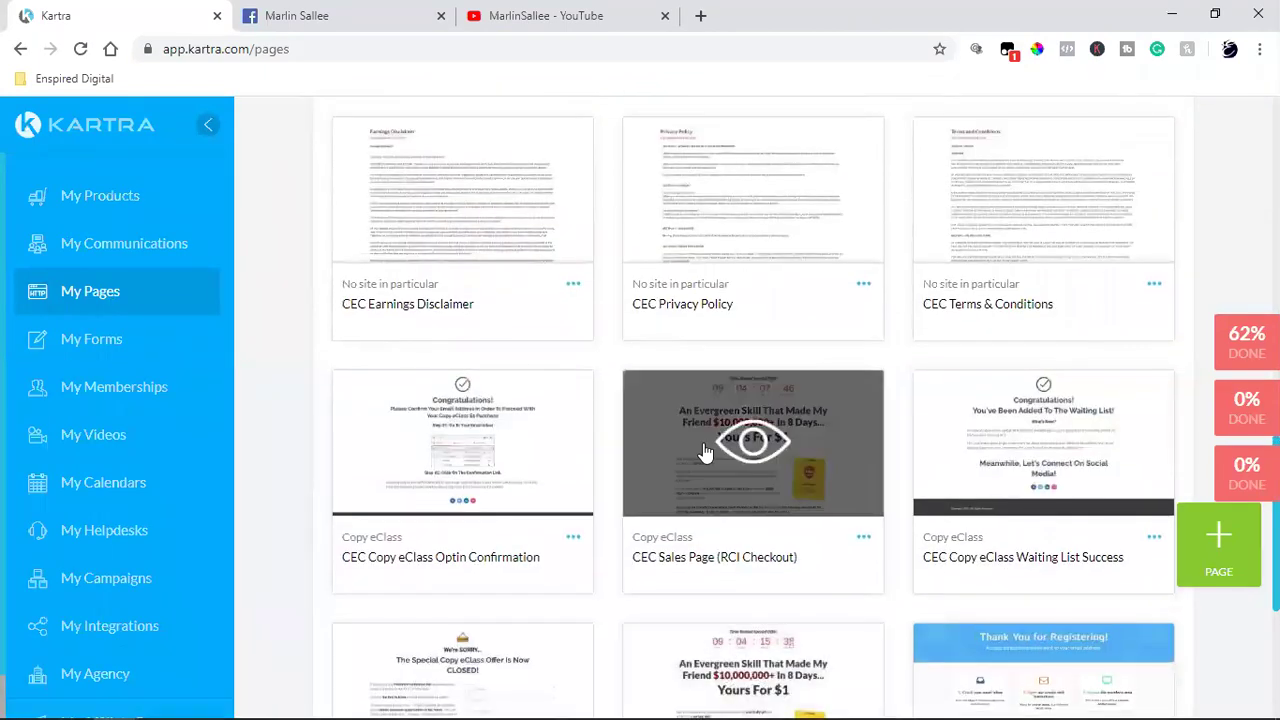
scroll(706, 452, up, 5)
scroll(706, 452, up, 5)
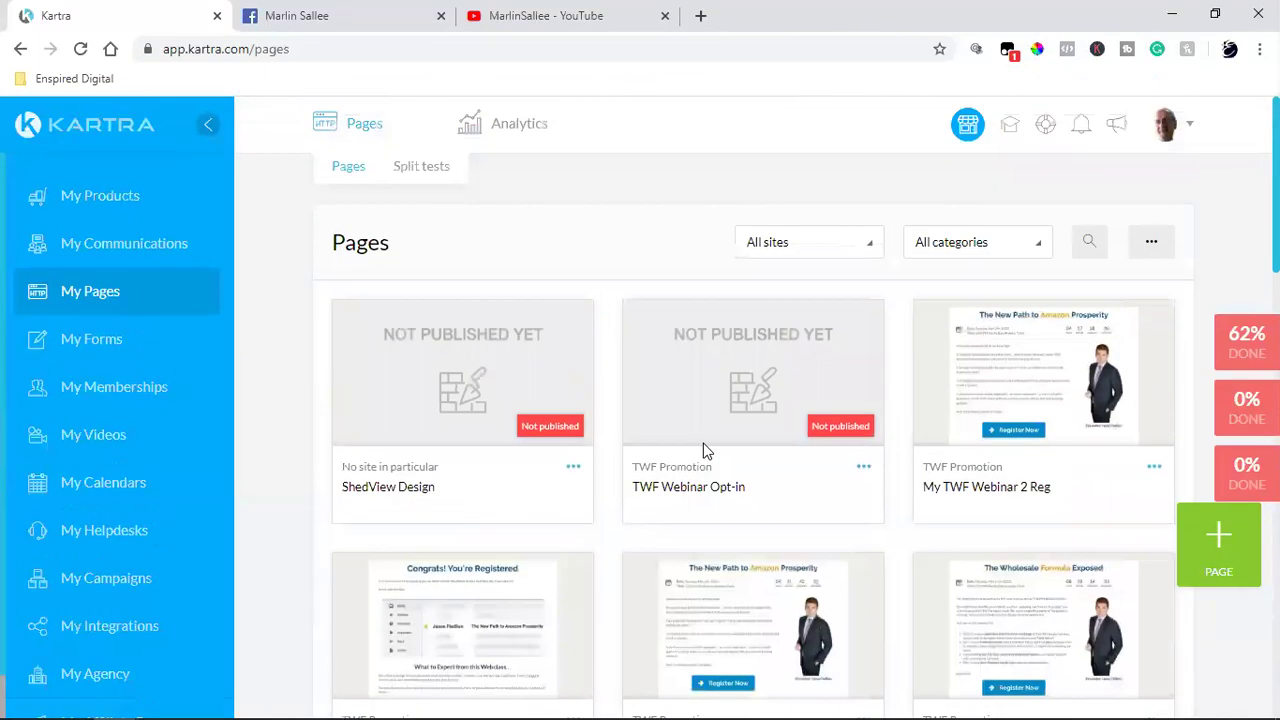
click(959, 250)
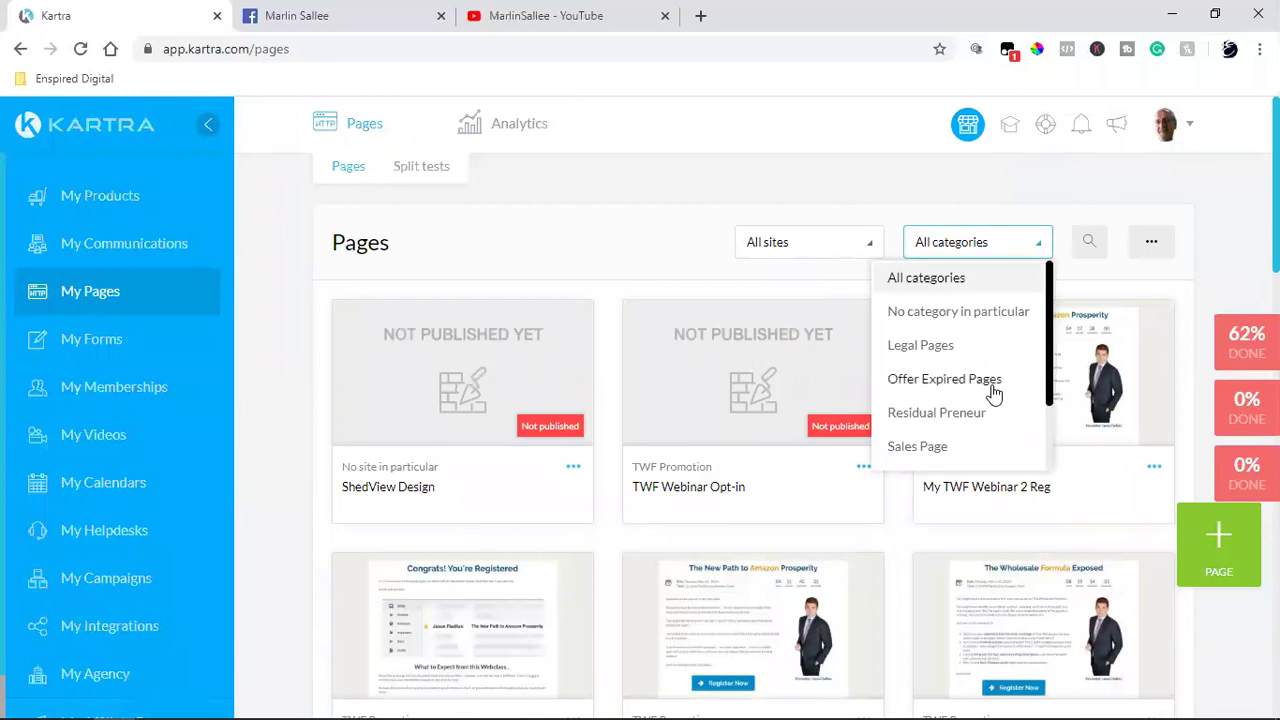
scroll(697, 208, down, 6)
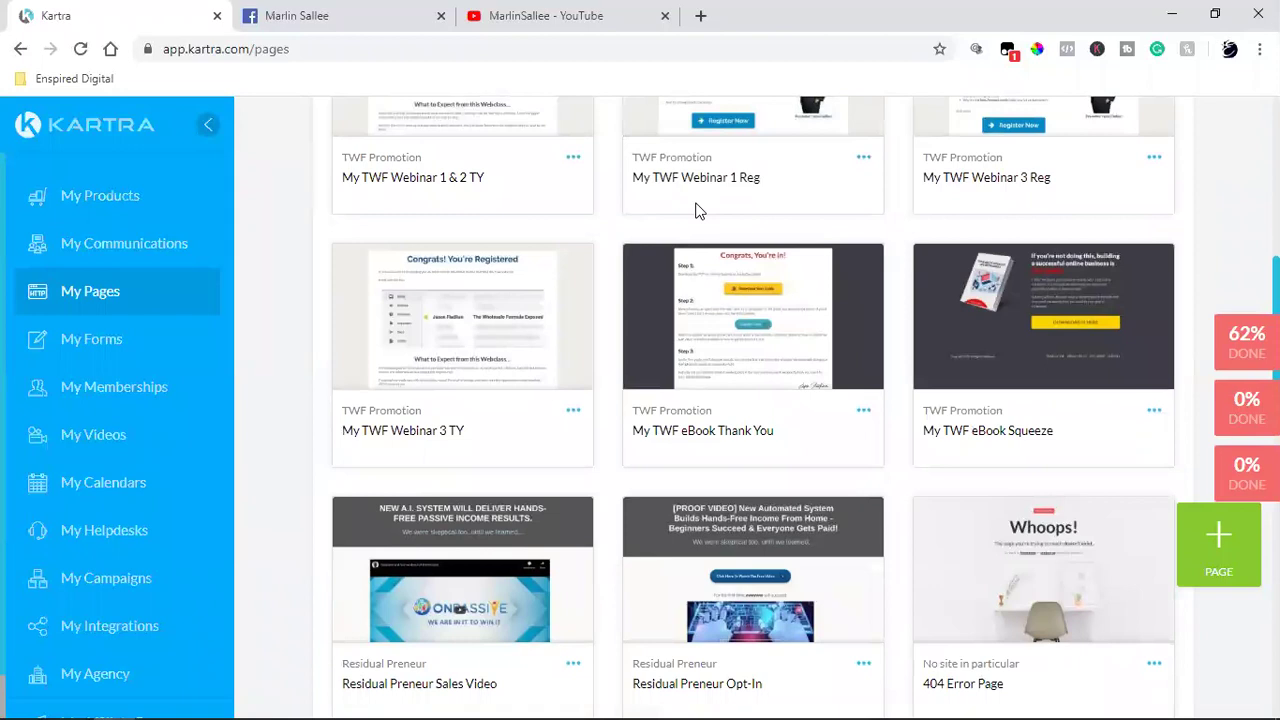
scroll(697, 210, down, 2)
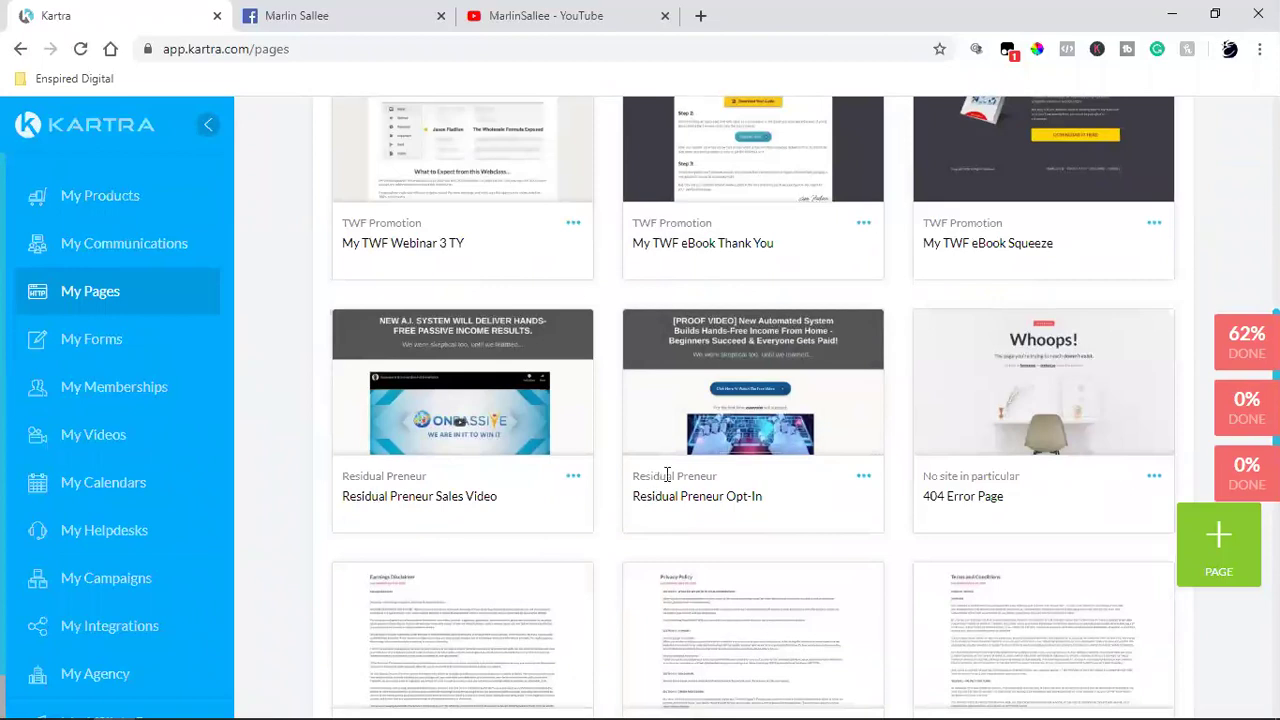
triple_click(667, 475)
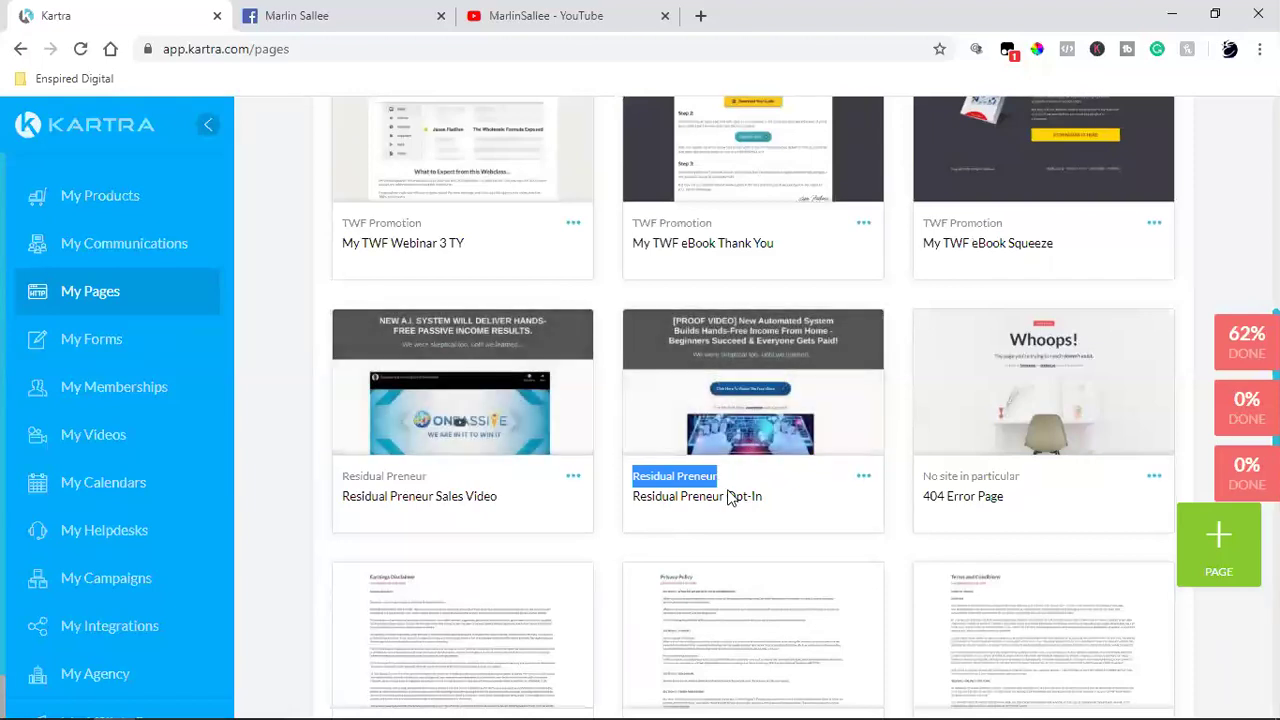
triple_click(372, 476)
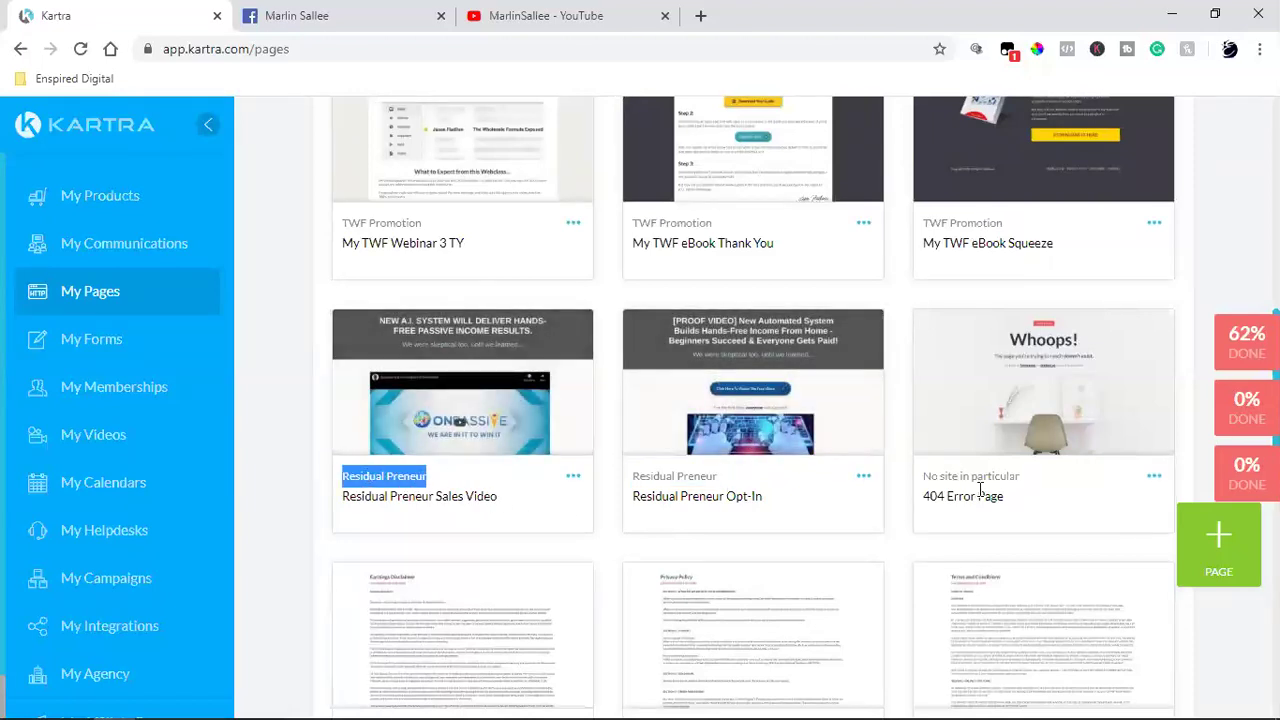
scroll(980, 490, up, 10)
click(977, 243)
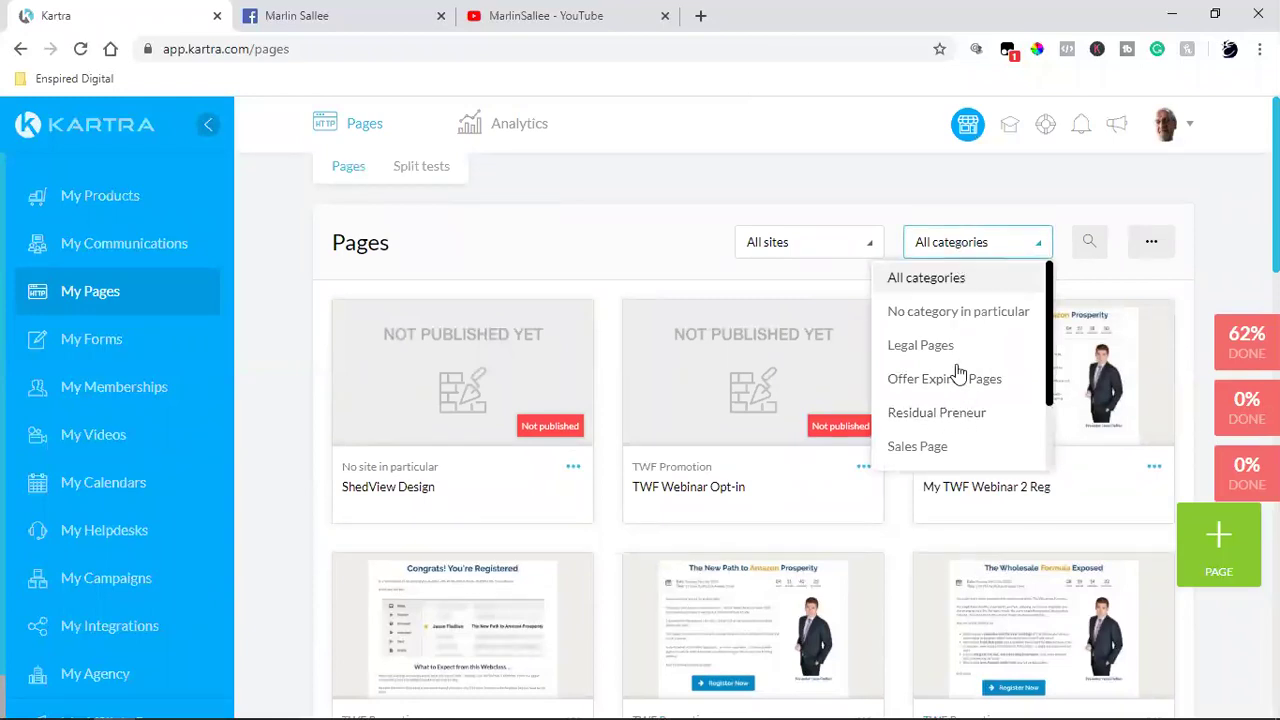
click(946, 413)
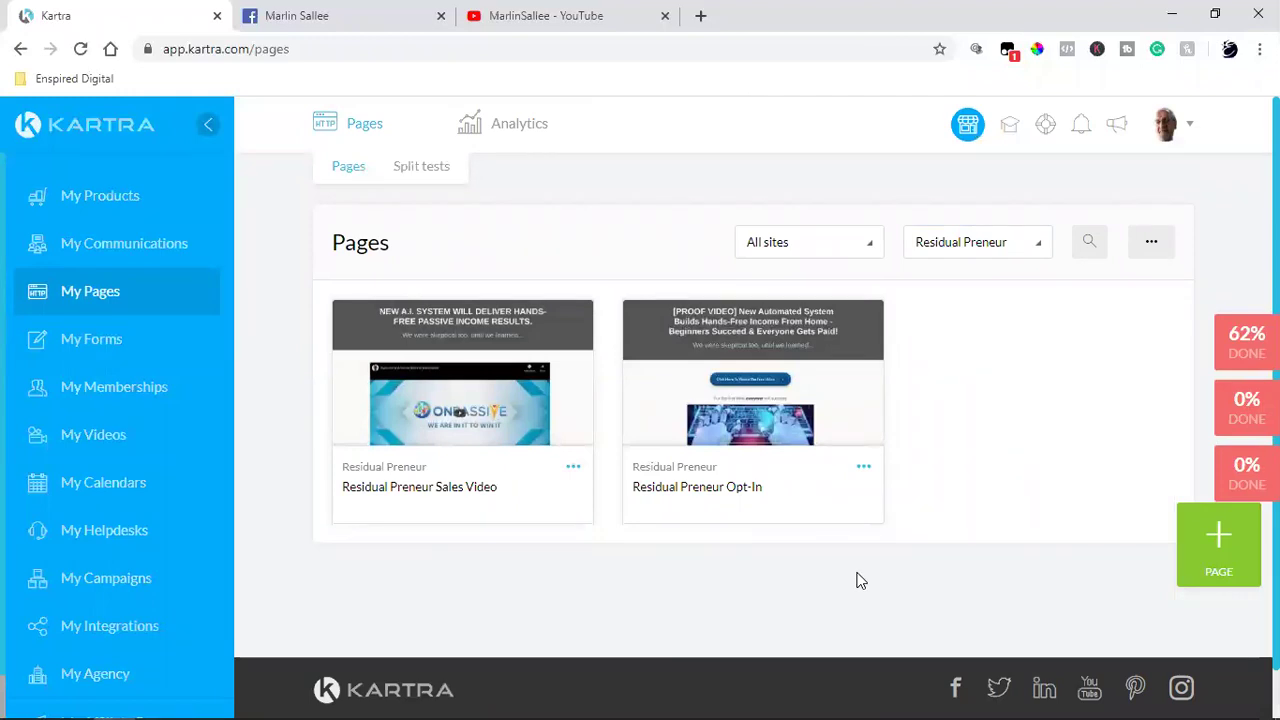
click(932, 248)
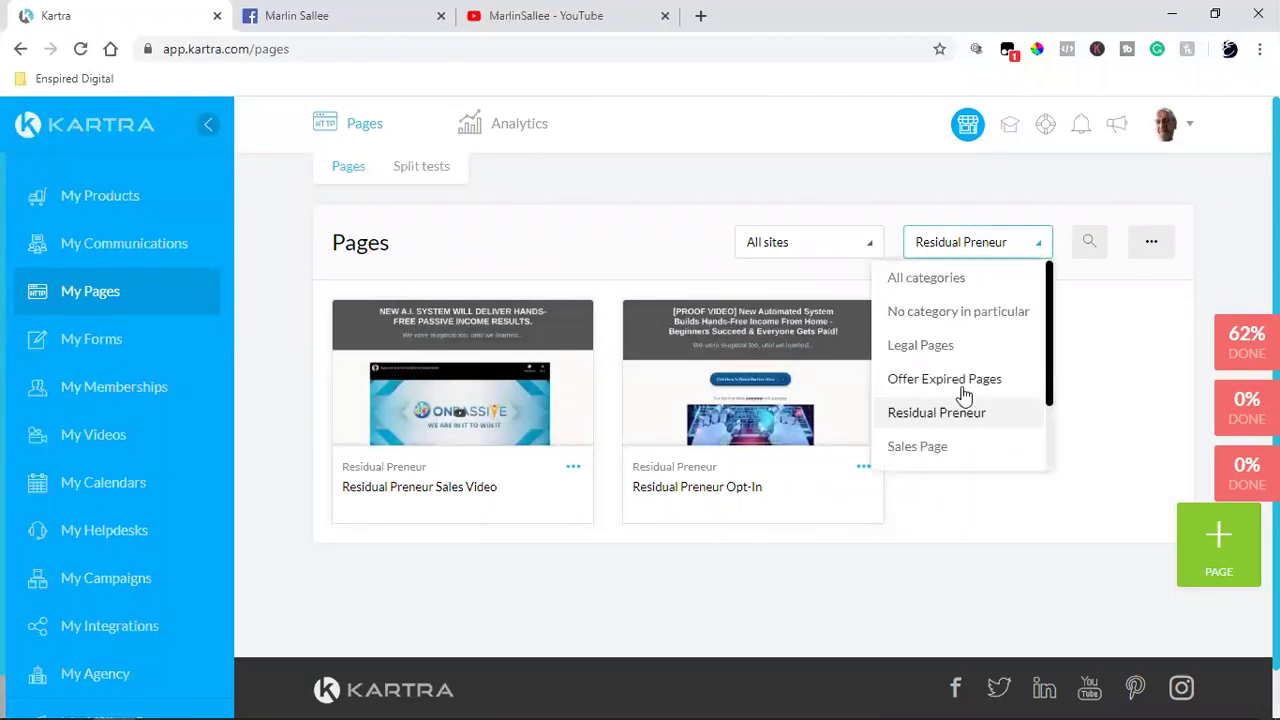
scroll(963, 395, down, 2)
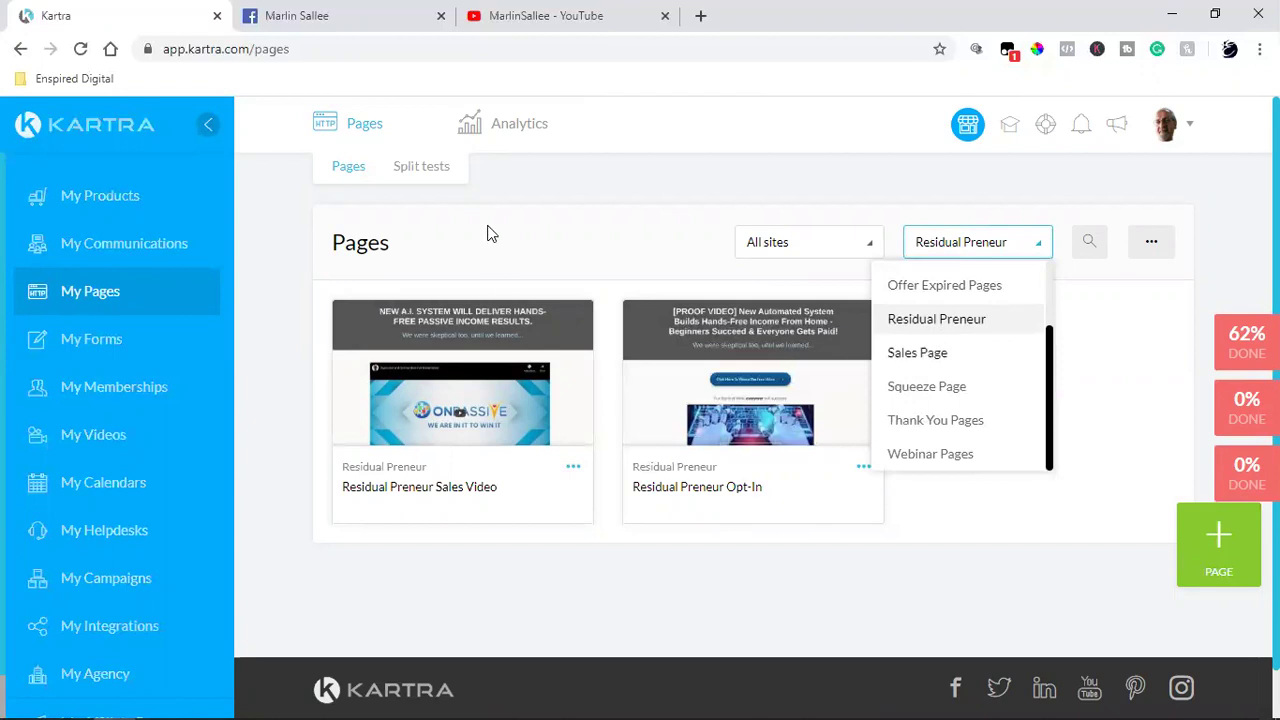
click(600, 183)
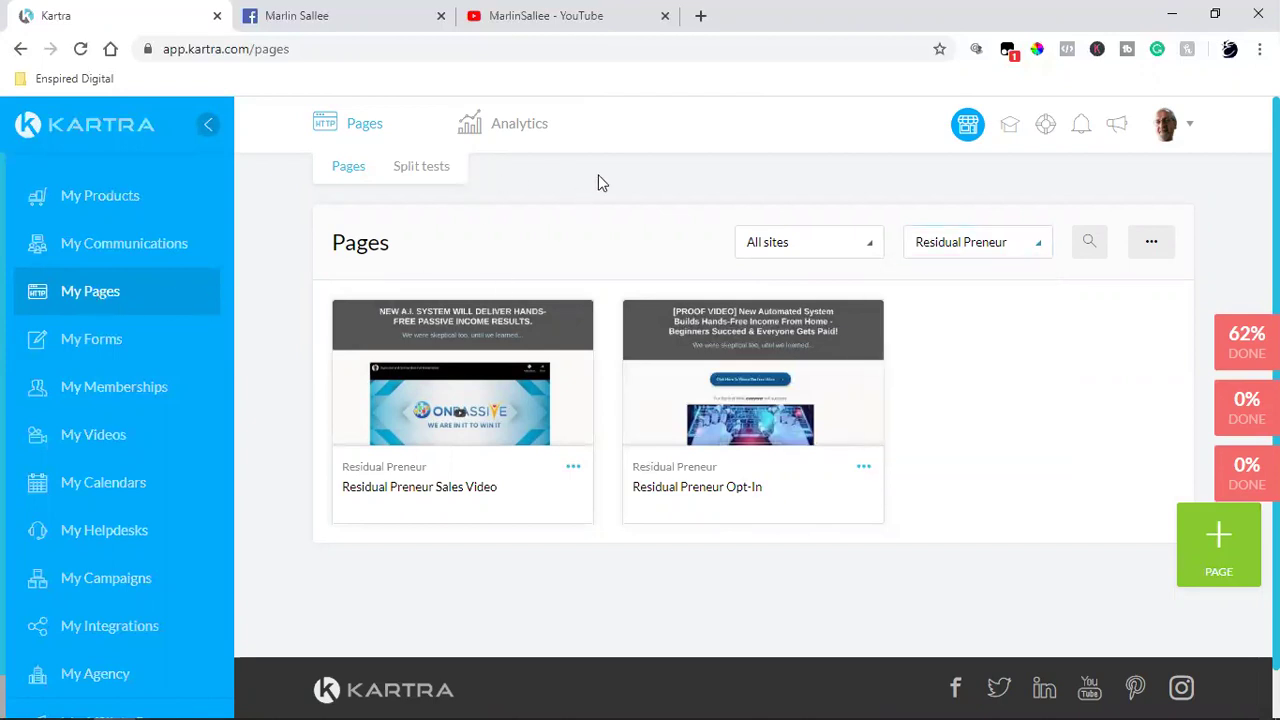
click(126, 290)
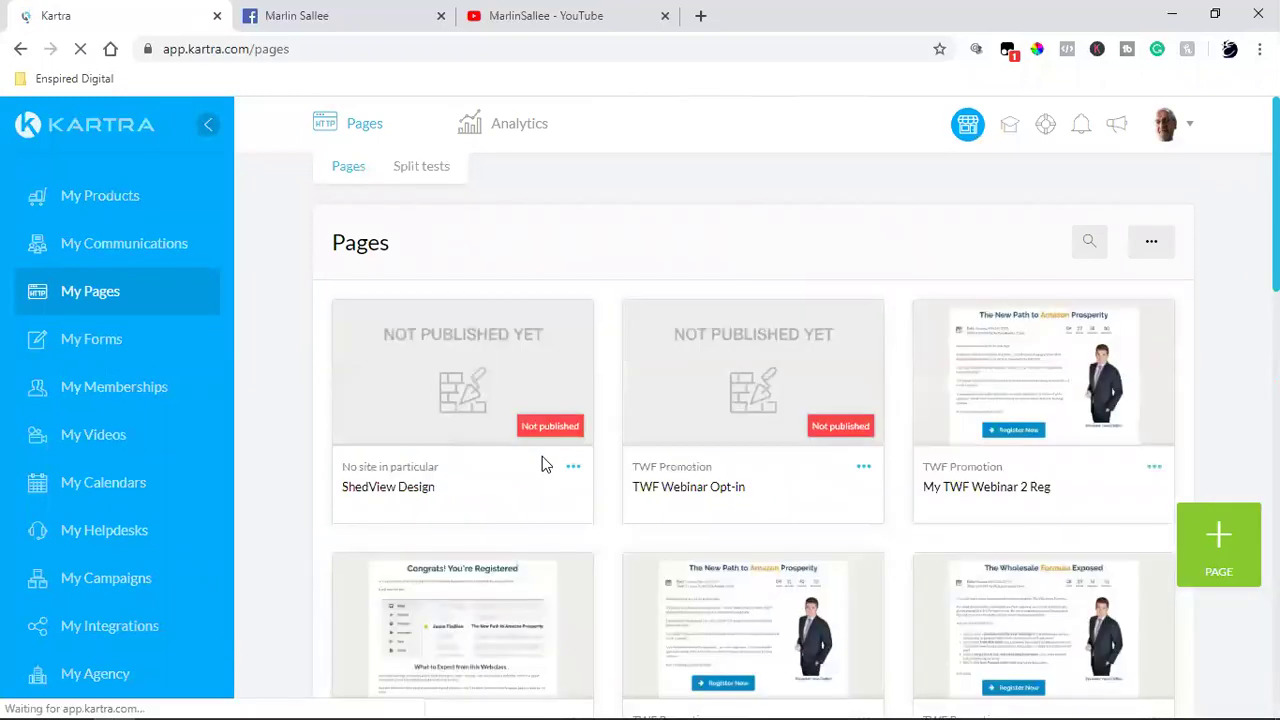
Step: From the ShedView Design card's Edit settings, open Manage my categories and focus the New Category Name field
click(572, 470)
click(697, 433)
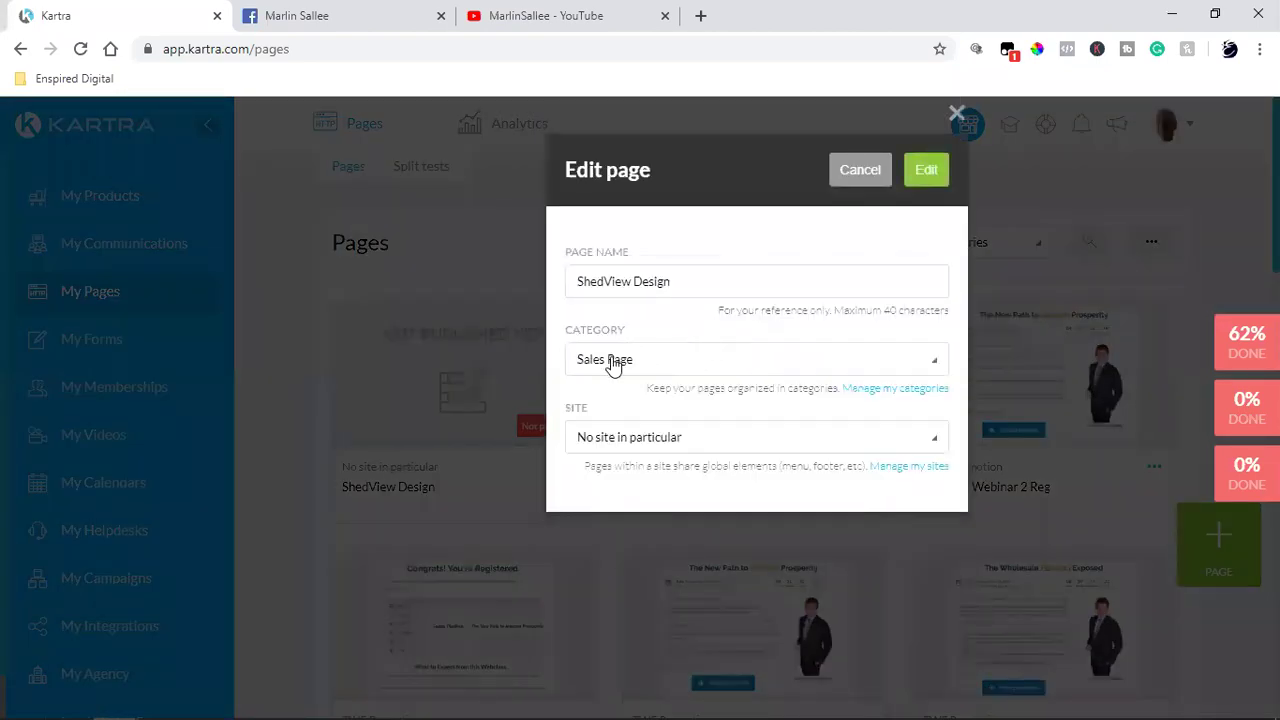
click(860, 389)
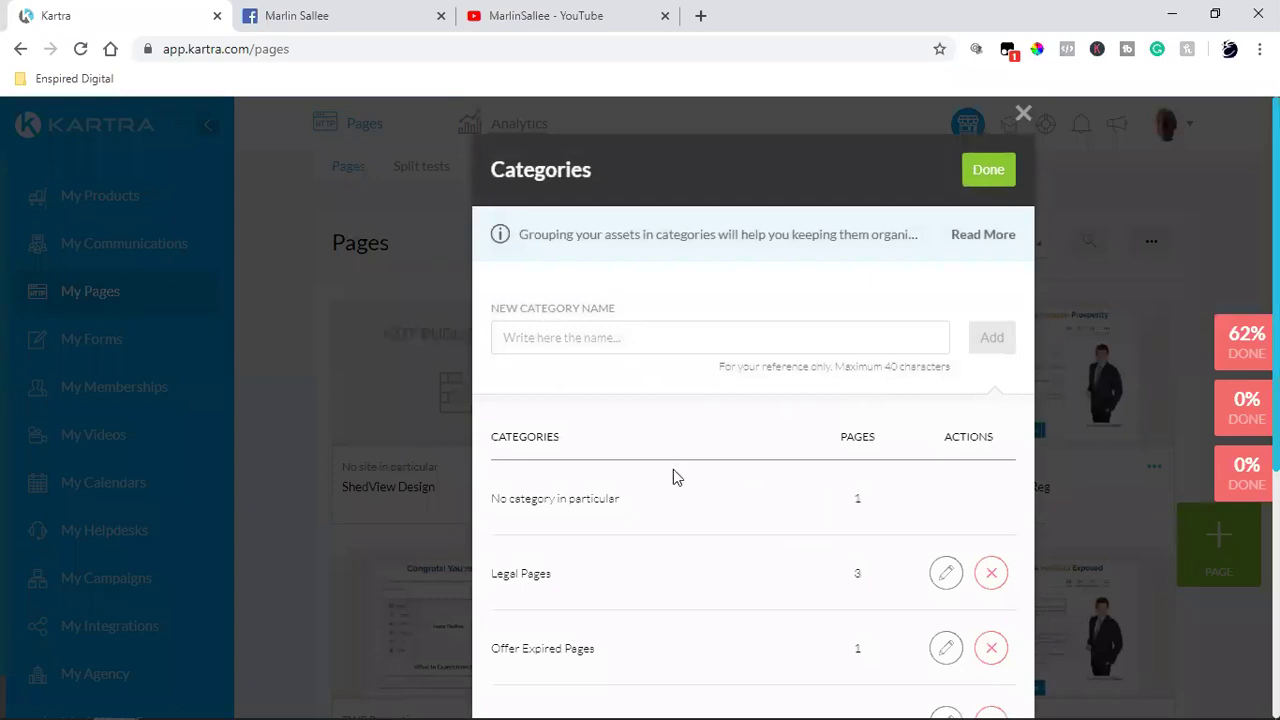
scroll(675, 477, down, 4)
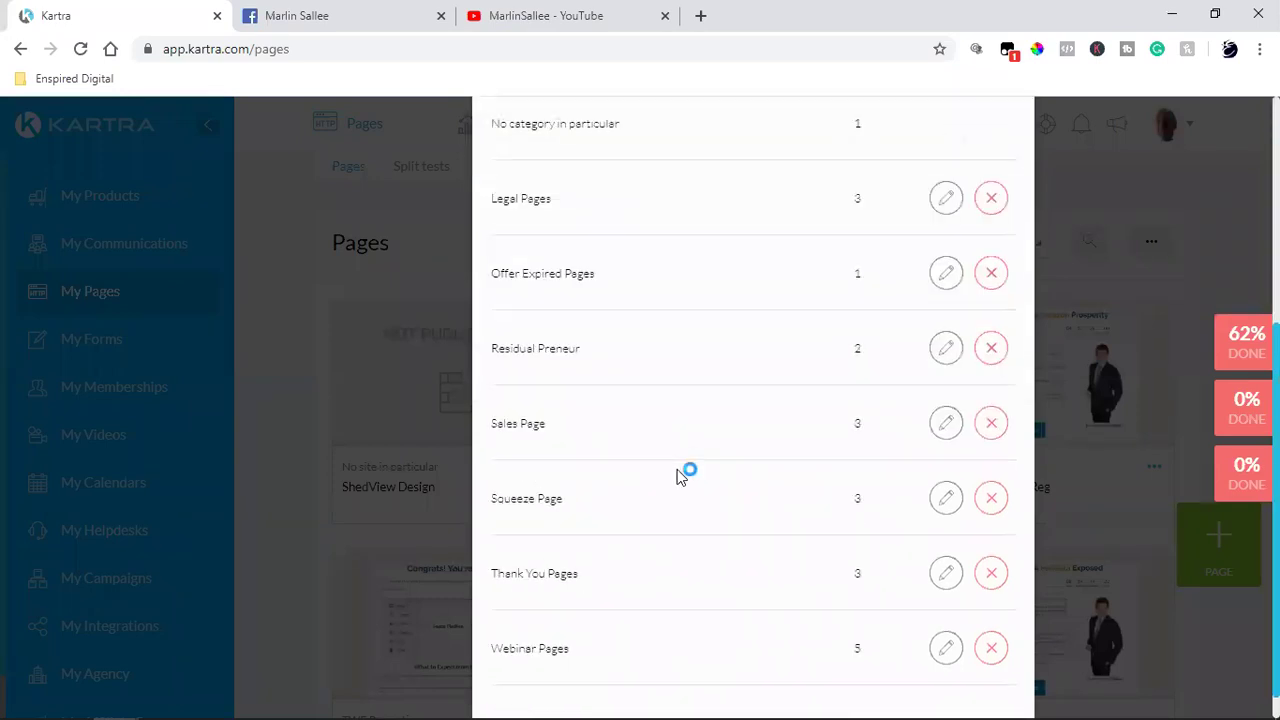
scroll(677, 477, down, 1)
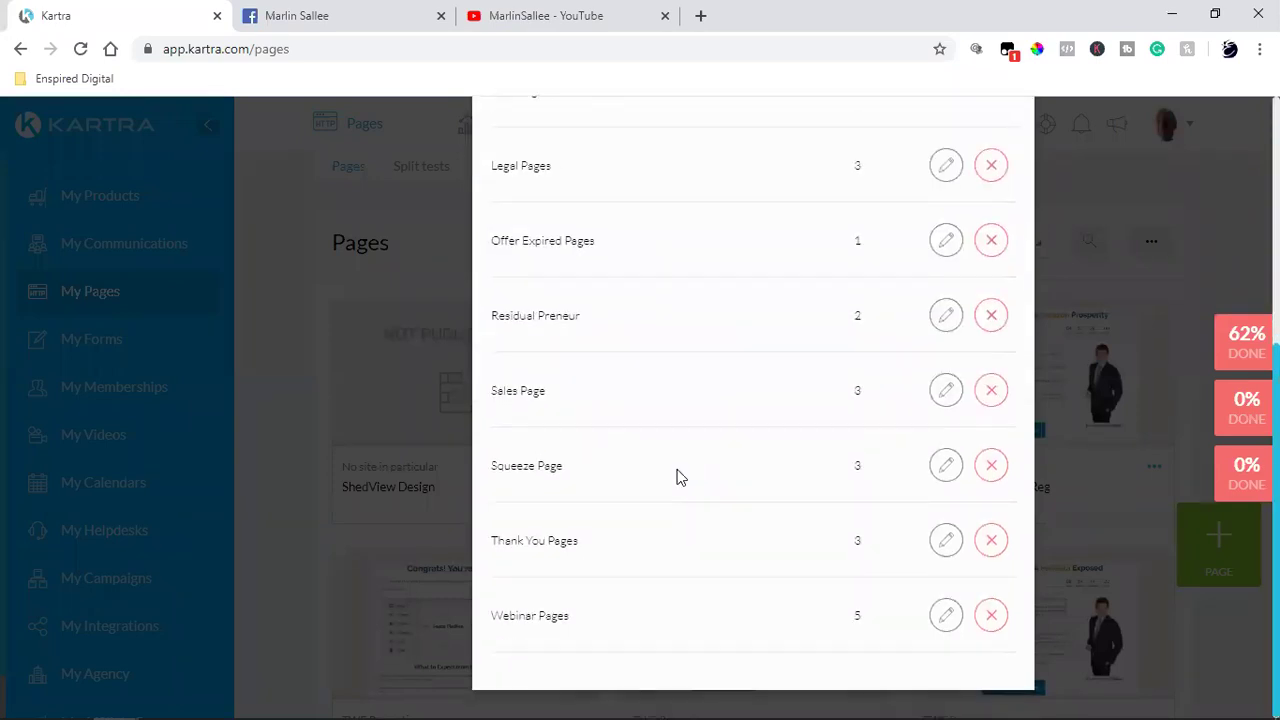
scroll(676, 477, up, 5)
click(570, 335)
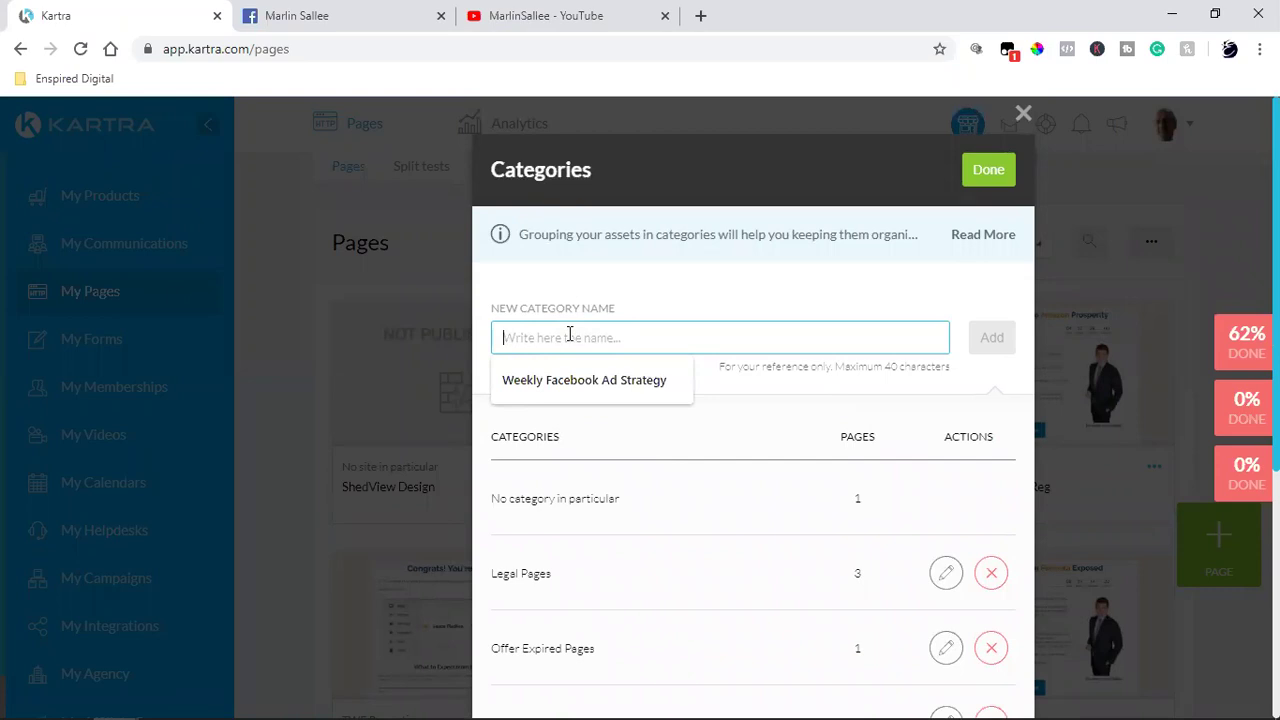
Step: Add a new page category named 'Sallee Portable Buildings'
text(Sall)
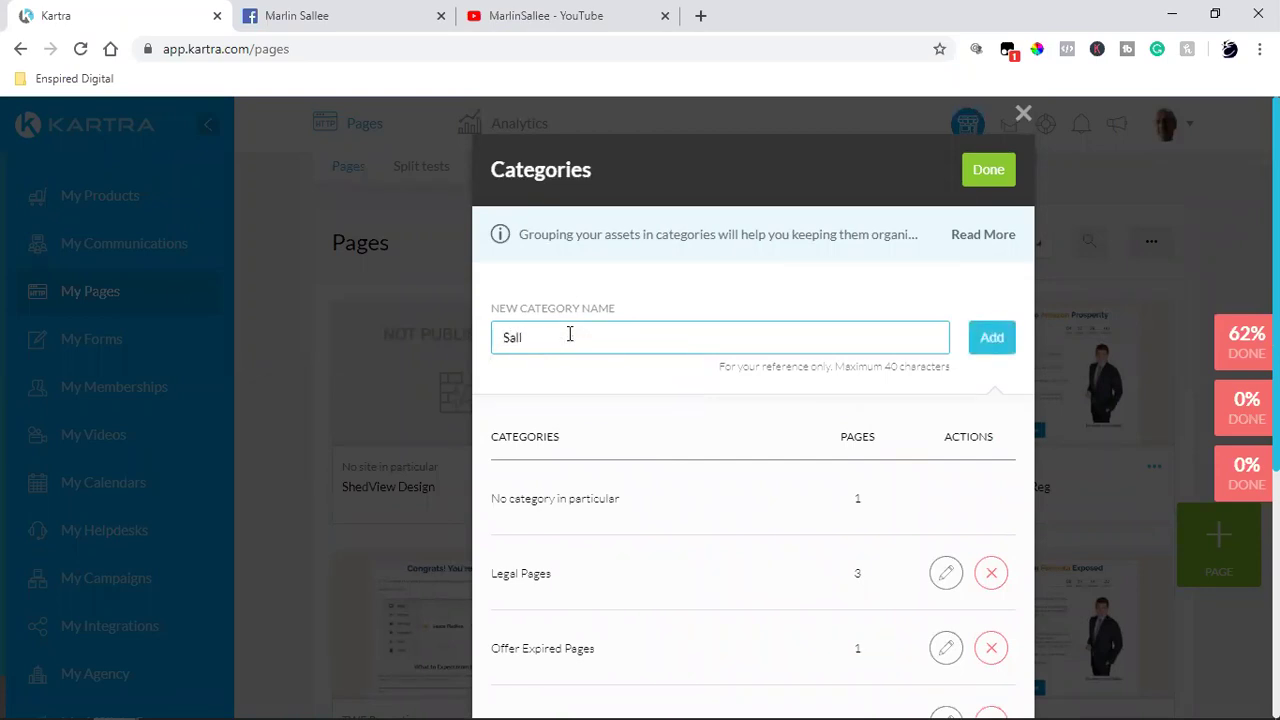
text(ee Portable Buidlings)
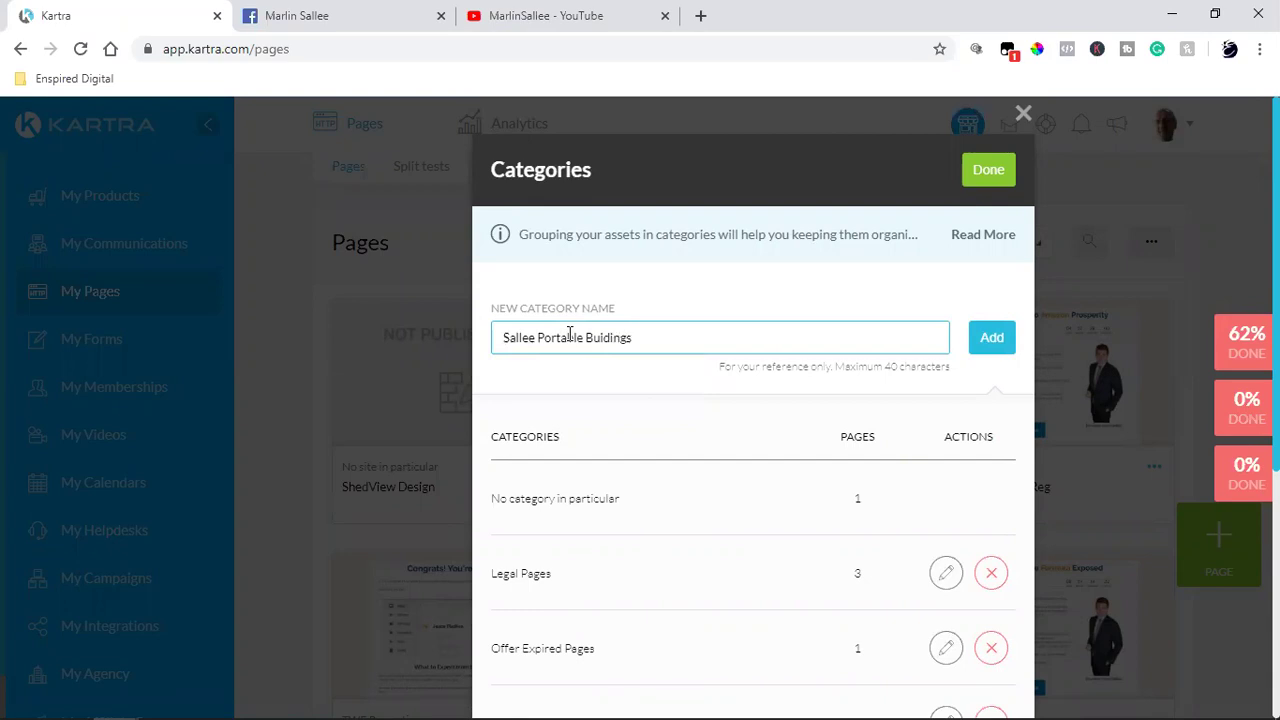
click(603, 338)
text(ll)
click(997, 341)
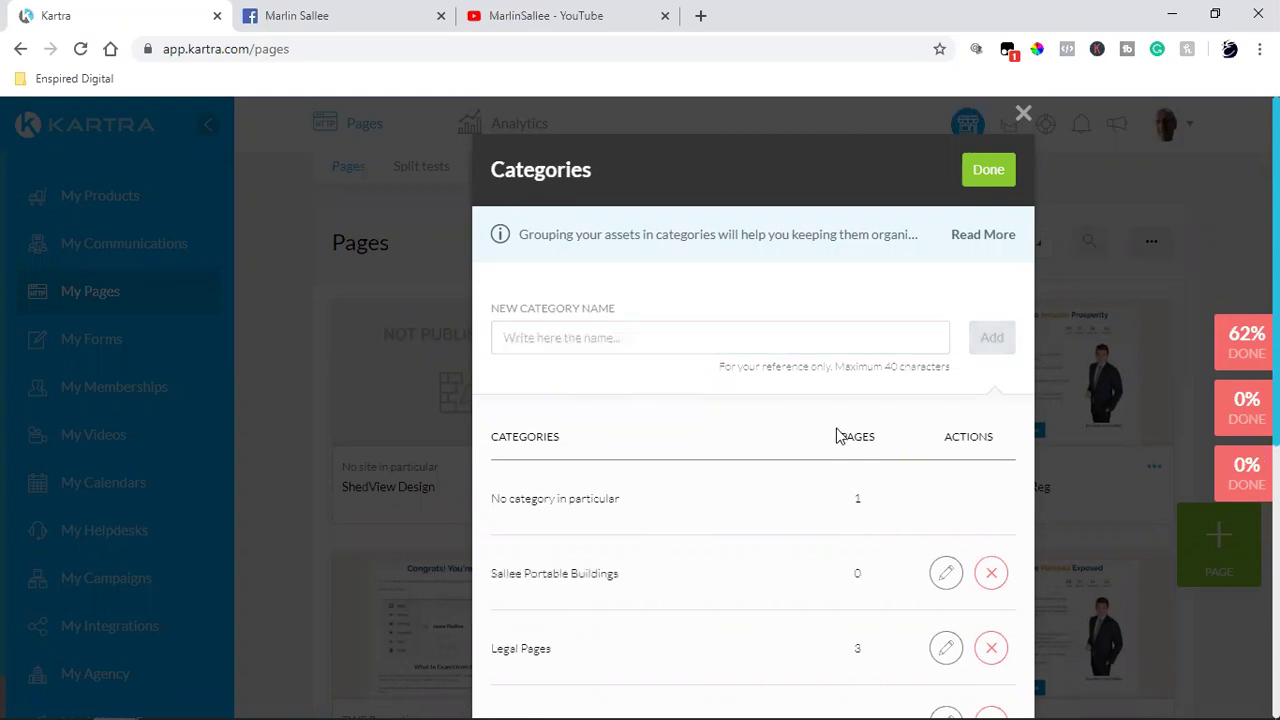
click(988, 173)
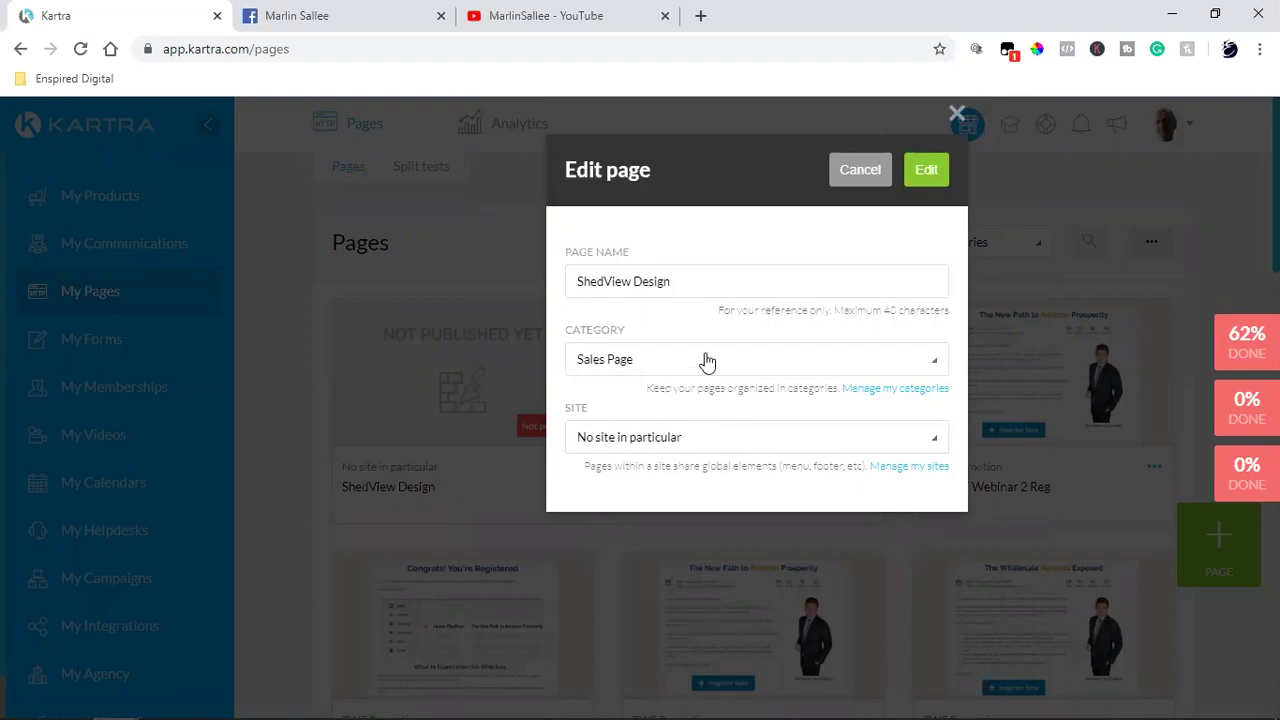
Step: Assign ShedView Design to the Sallee Portable Buildings category and open it in the editor
click(610, 372)
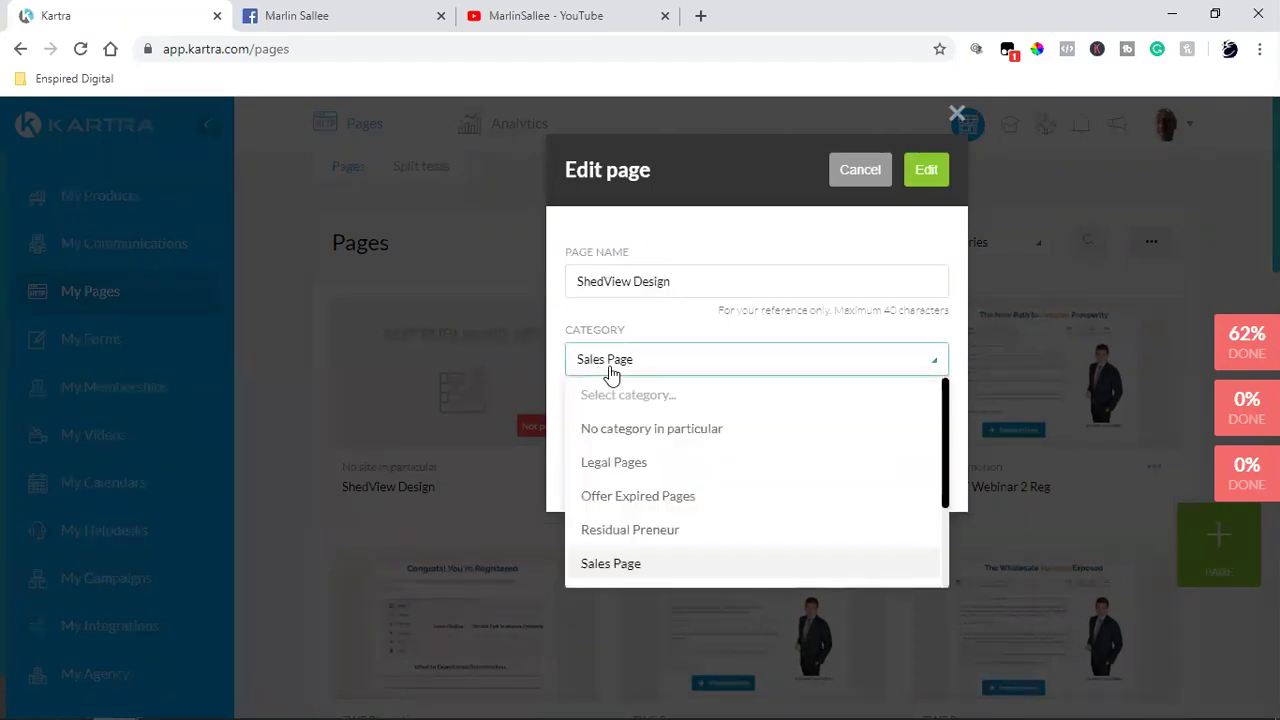
scroll(715, 502, down, 3)
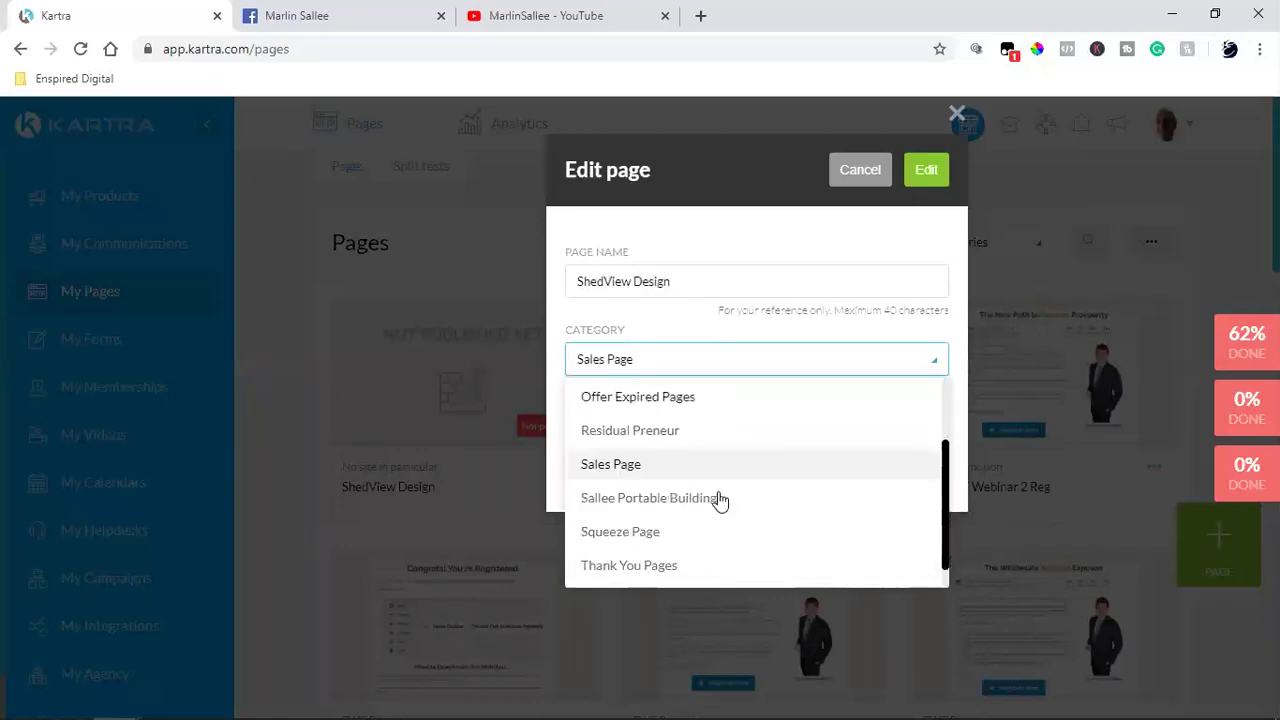
click(646, 478)
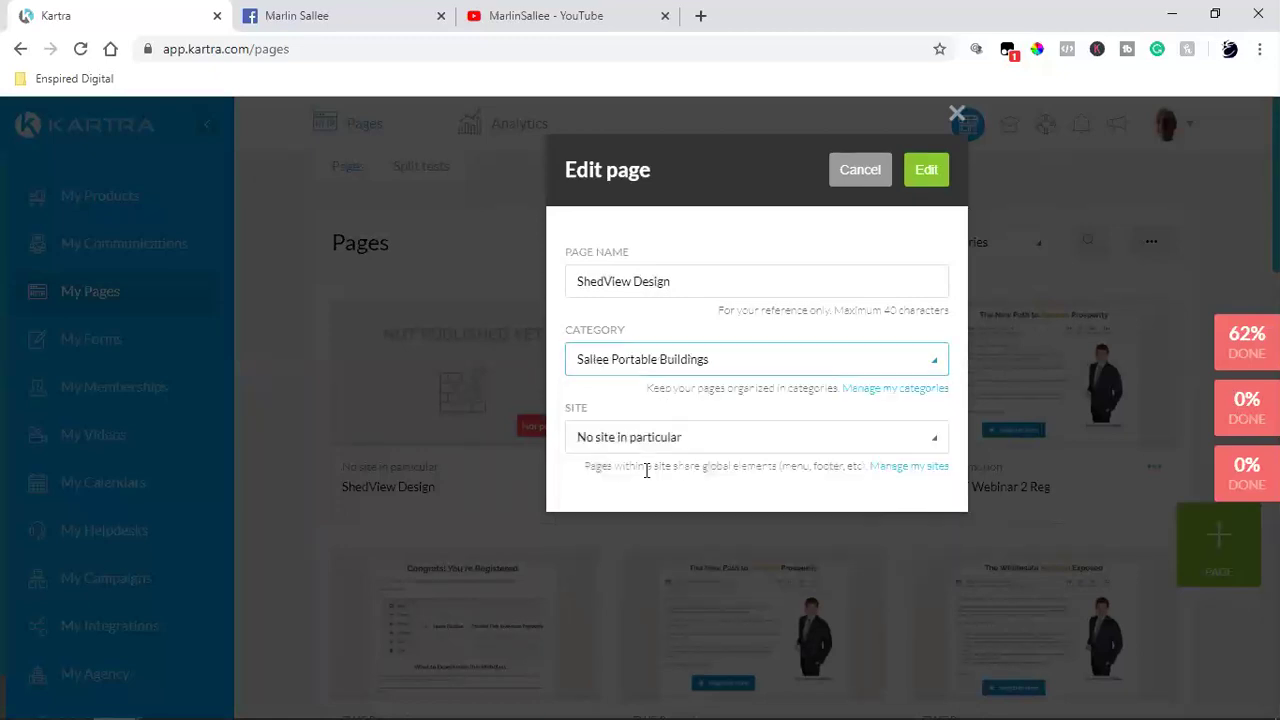
click(936, 174)
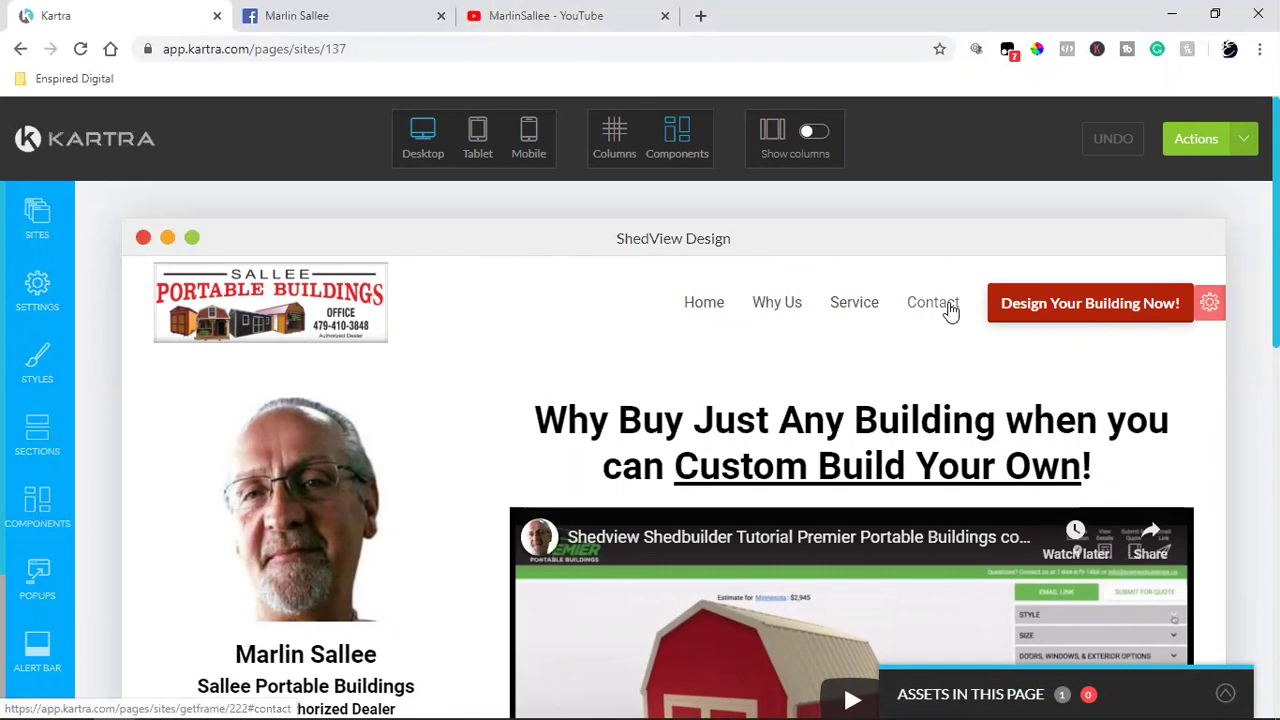
mouse_move(253, 285)
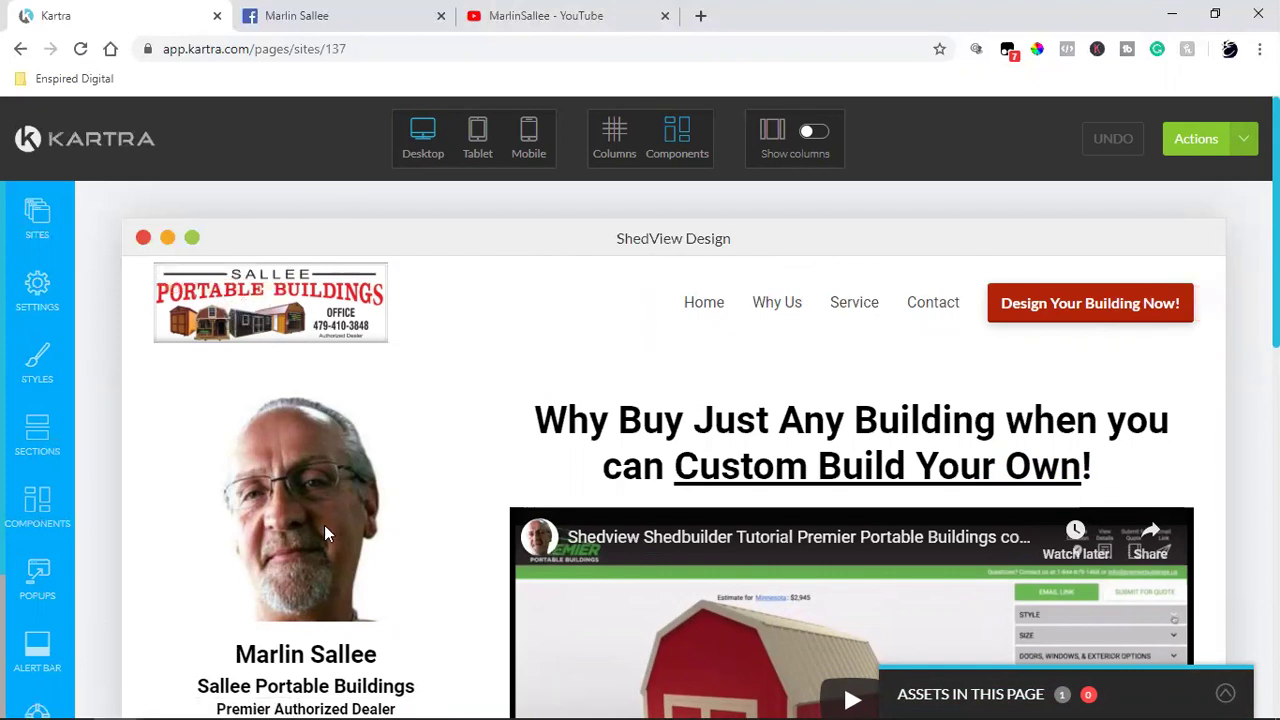
scroll(324, 526, down, 15)
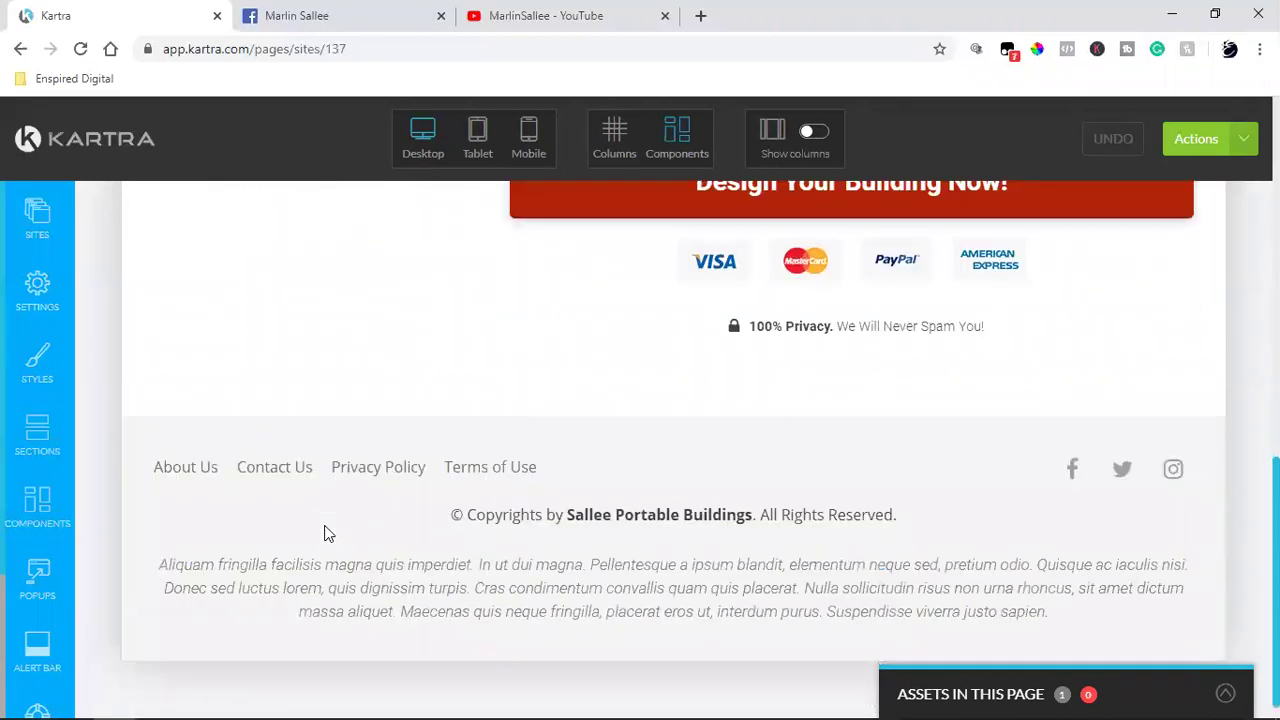
scroll(324, 527, up, 15)
mouse_move(324, 525)
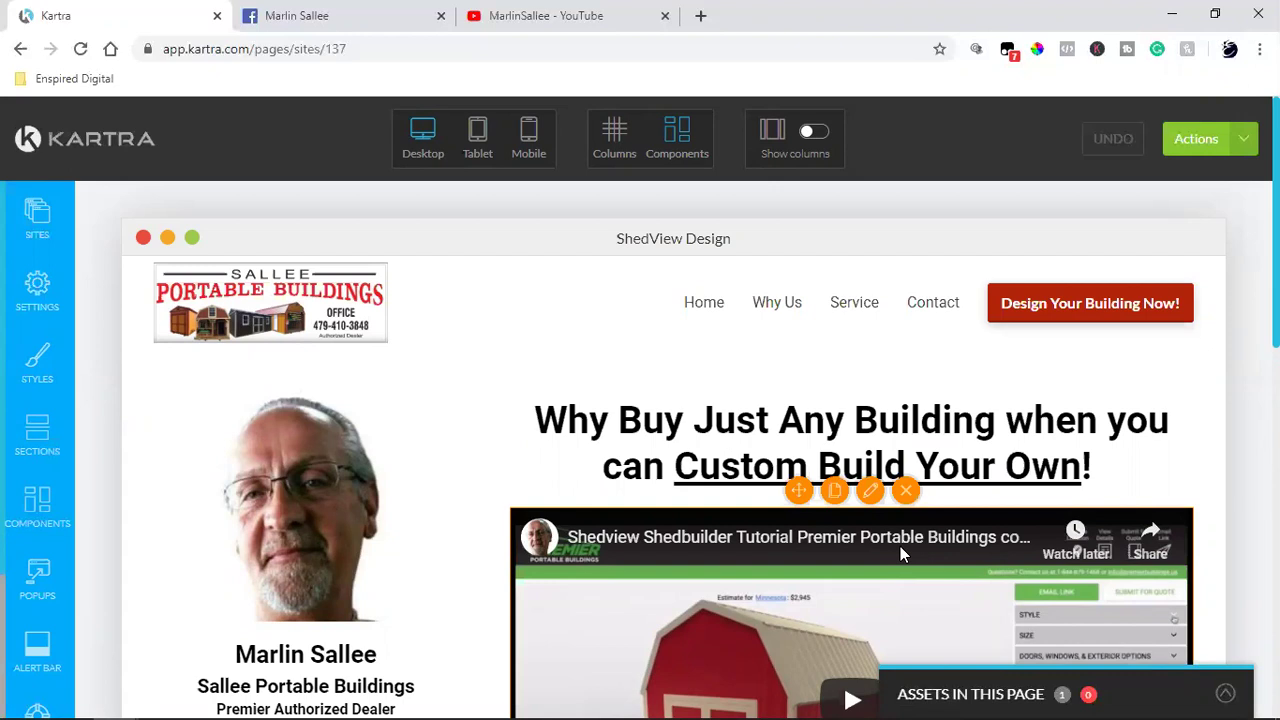
scroll(900, 546, down, 2)
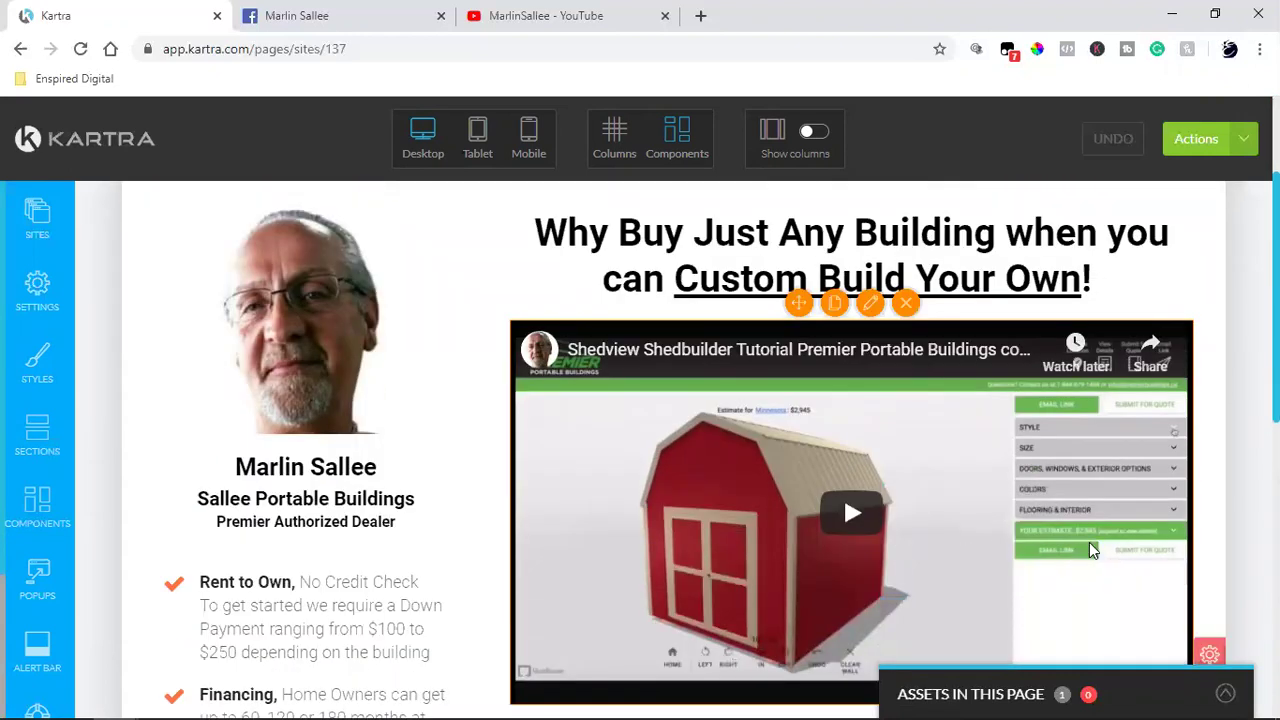
scroll(1090, 546, down, 4)
mouse_move(1013, 545)
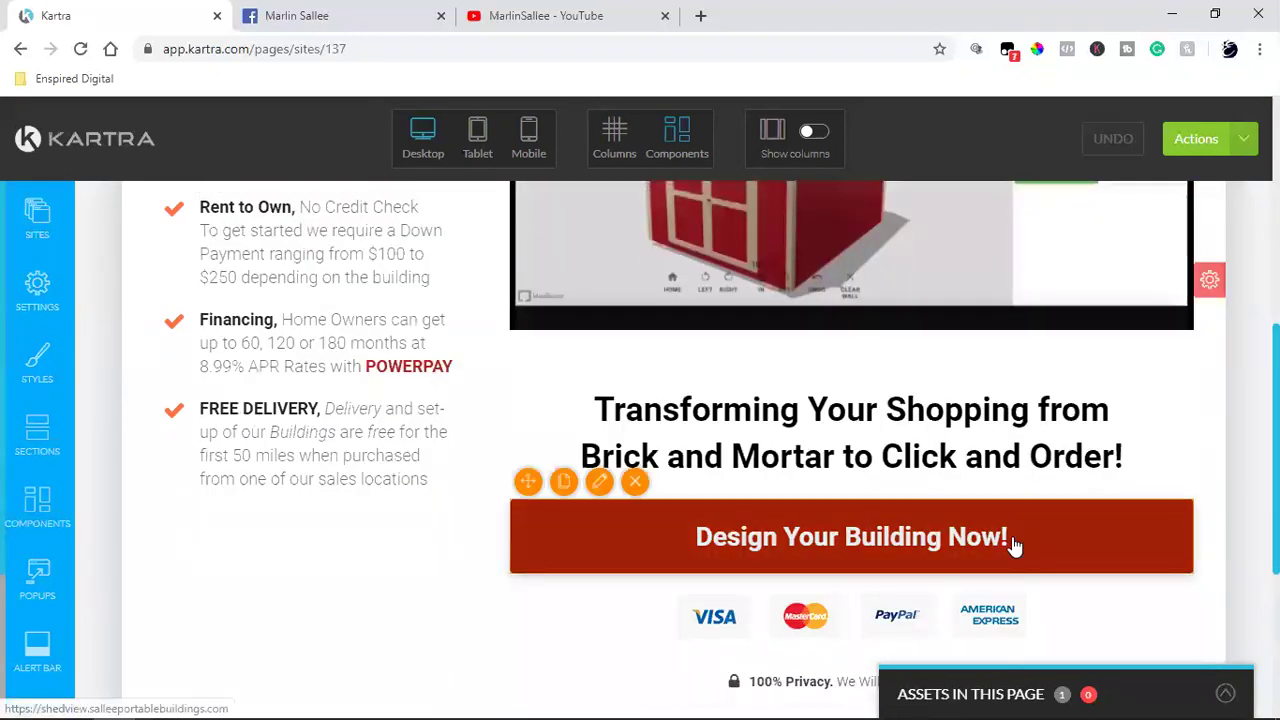
scroll(1013, 545, up, 6)
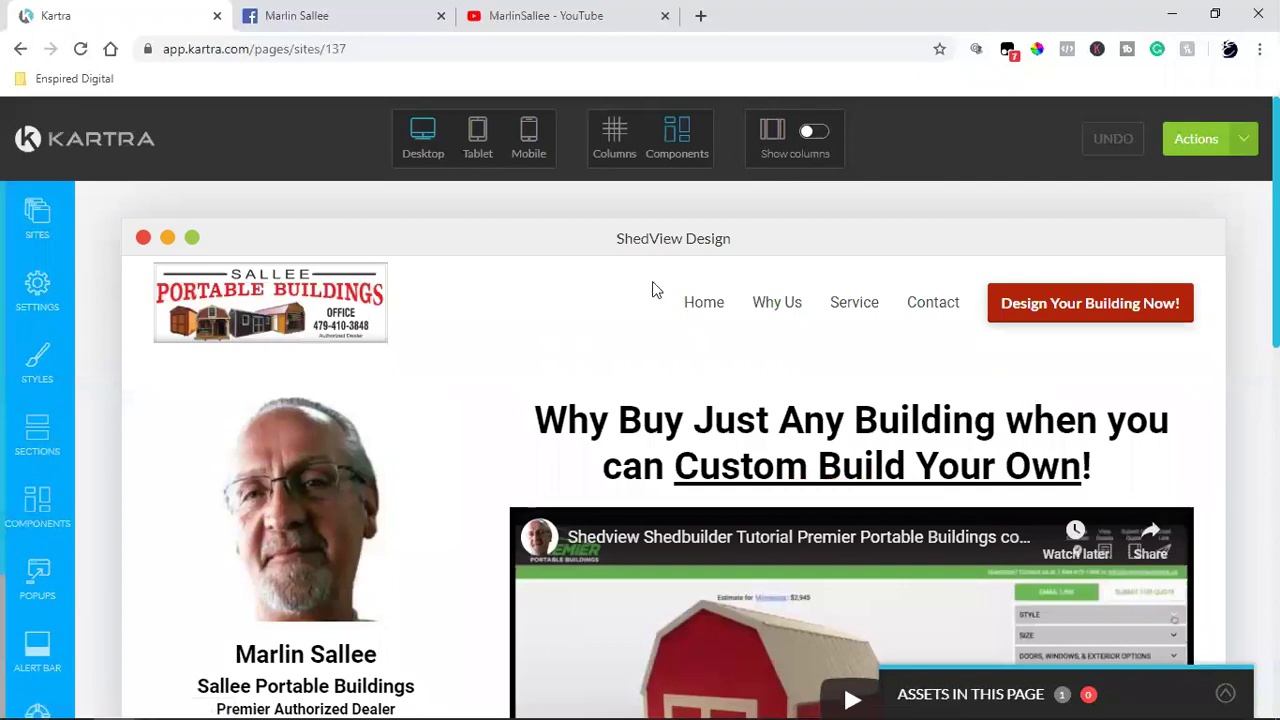
mouse_move(680, 470)
scroll(679, 470, down, 2)
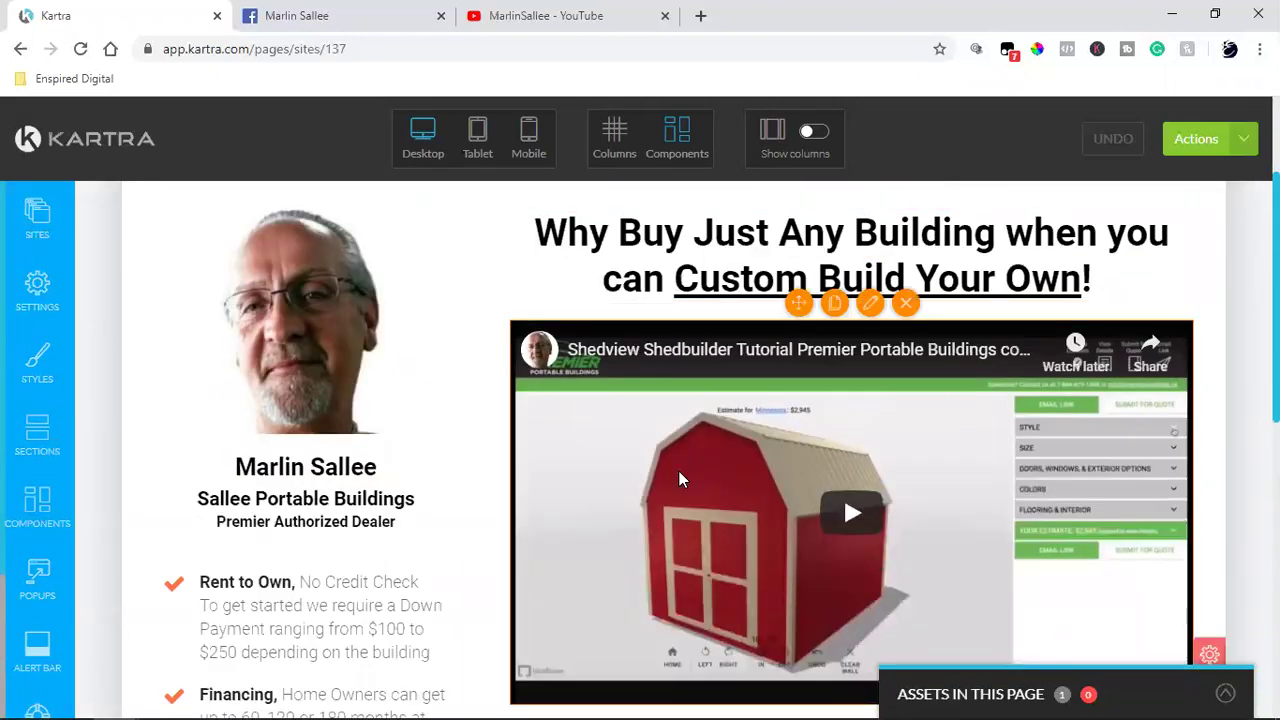
scroll(679, 479, down, 2)
scroll(679, 479, down, 4)
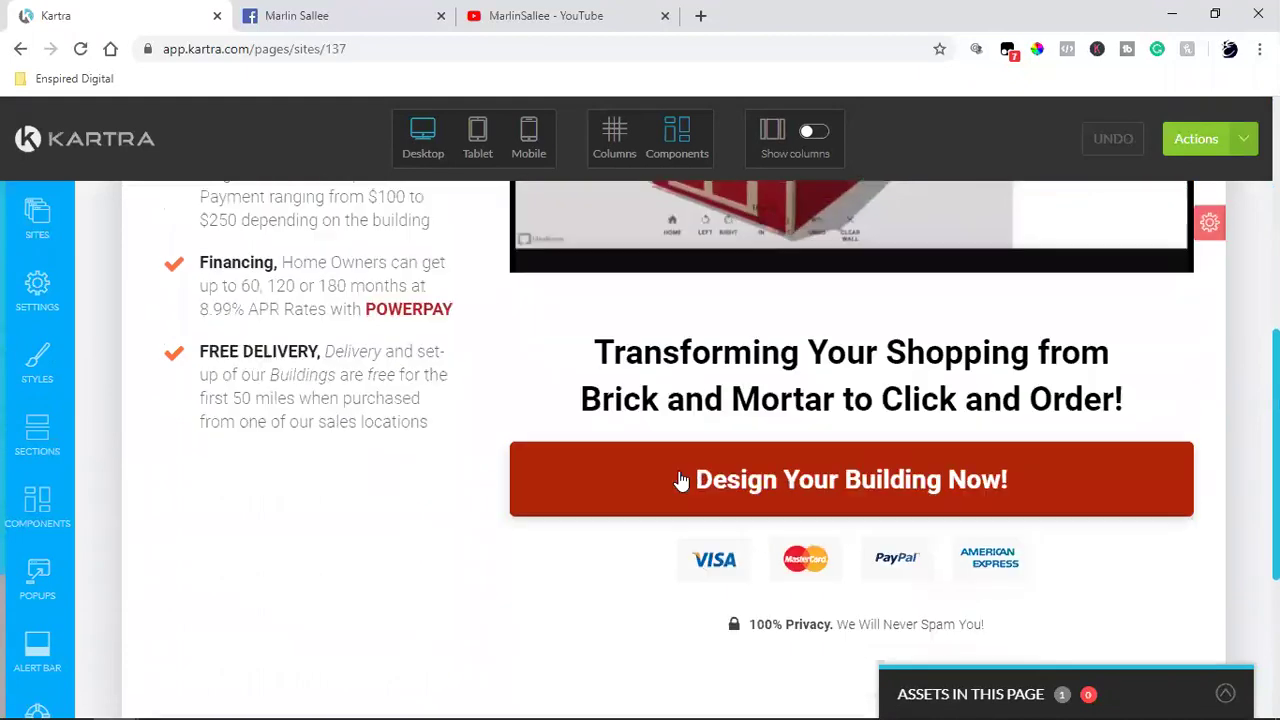
scroll(679, 479, down, 2)
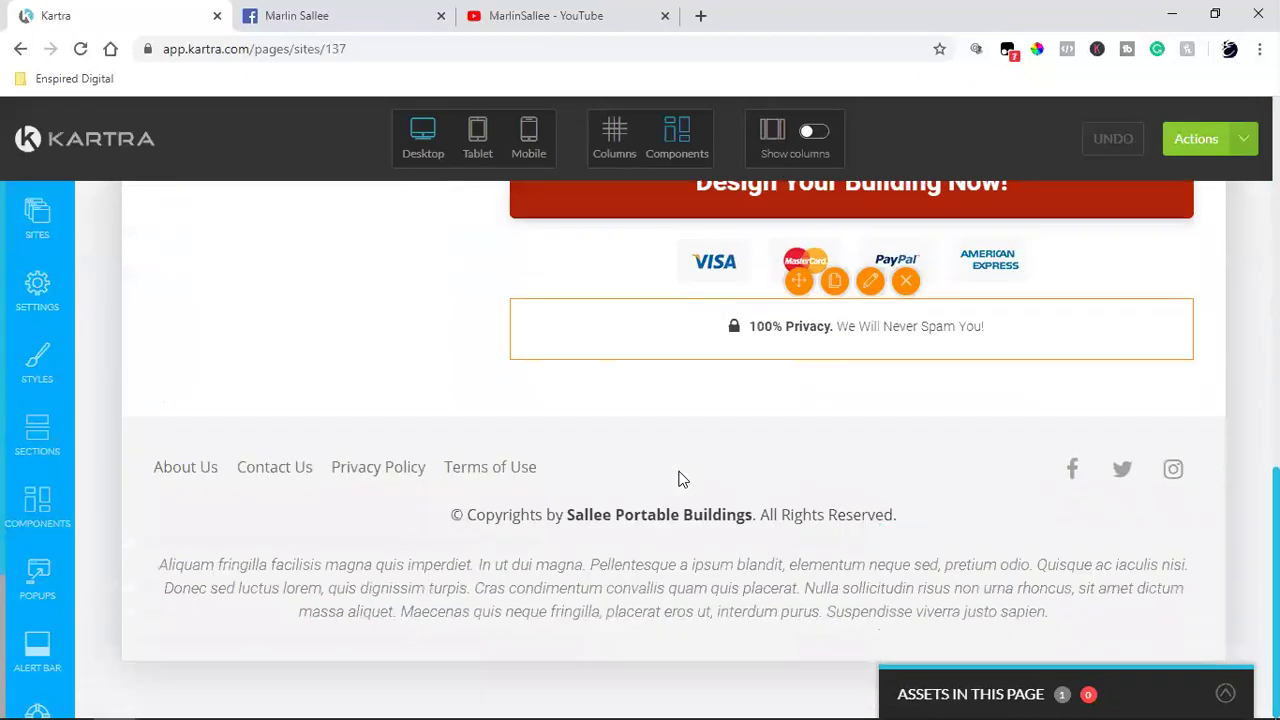
scroll(679, 479, up, 12)
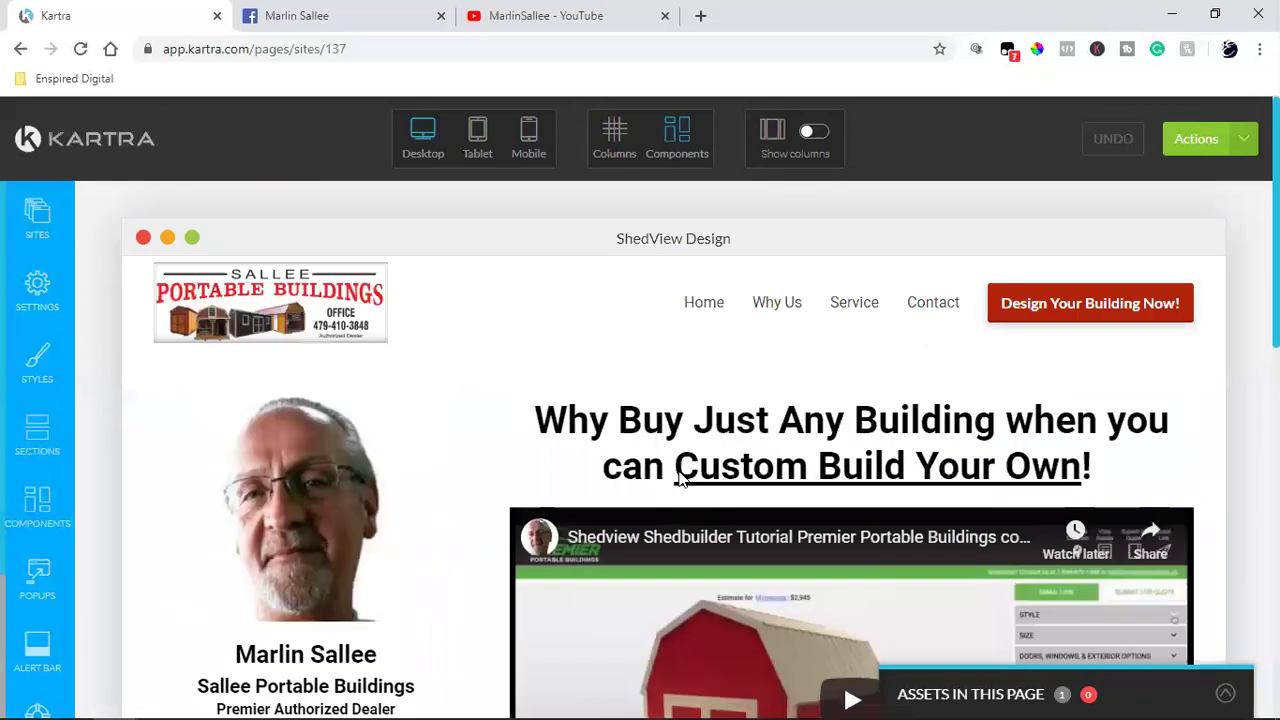
scroll(679, 471, down, 4)
scroll(892, 548, up, 3)
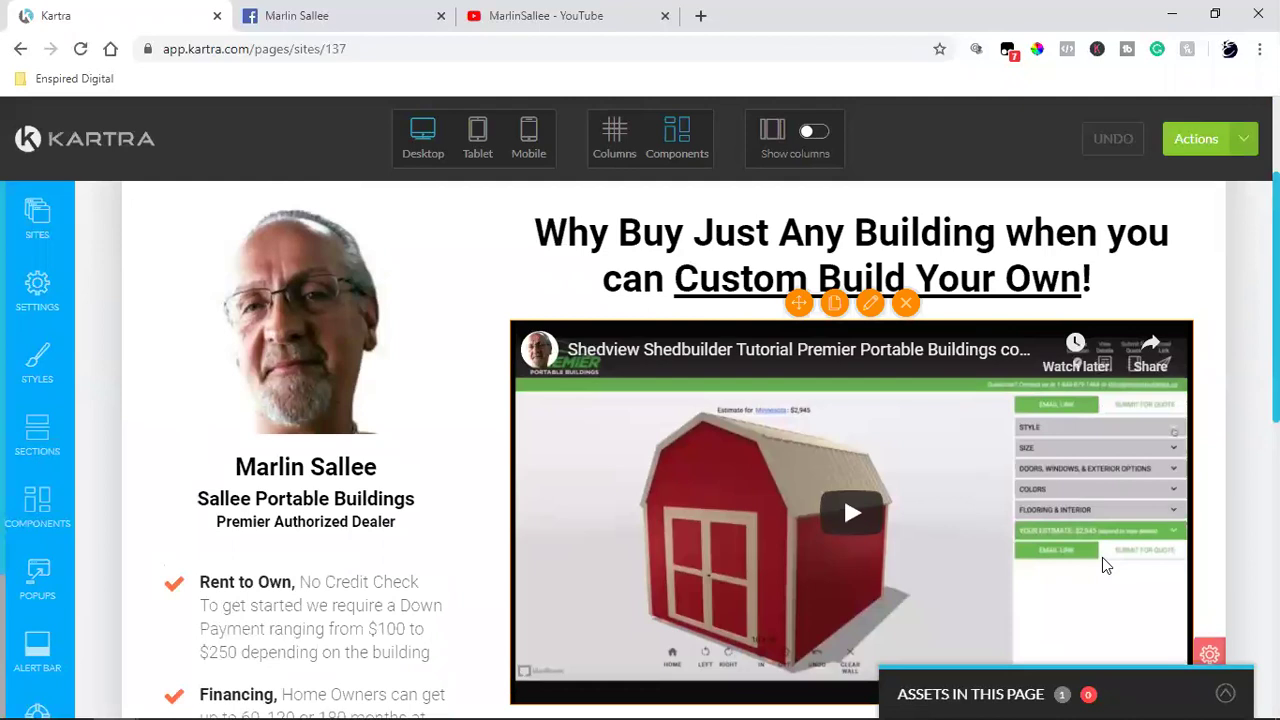
scroll(1105, 566, up, 2)
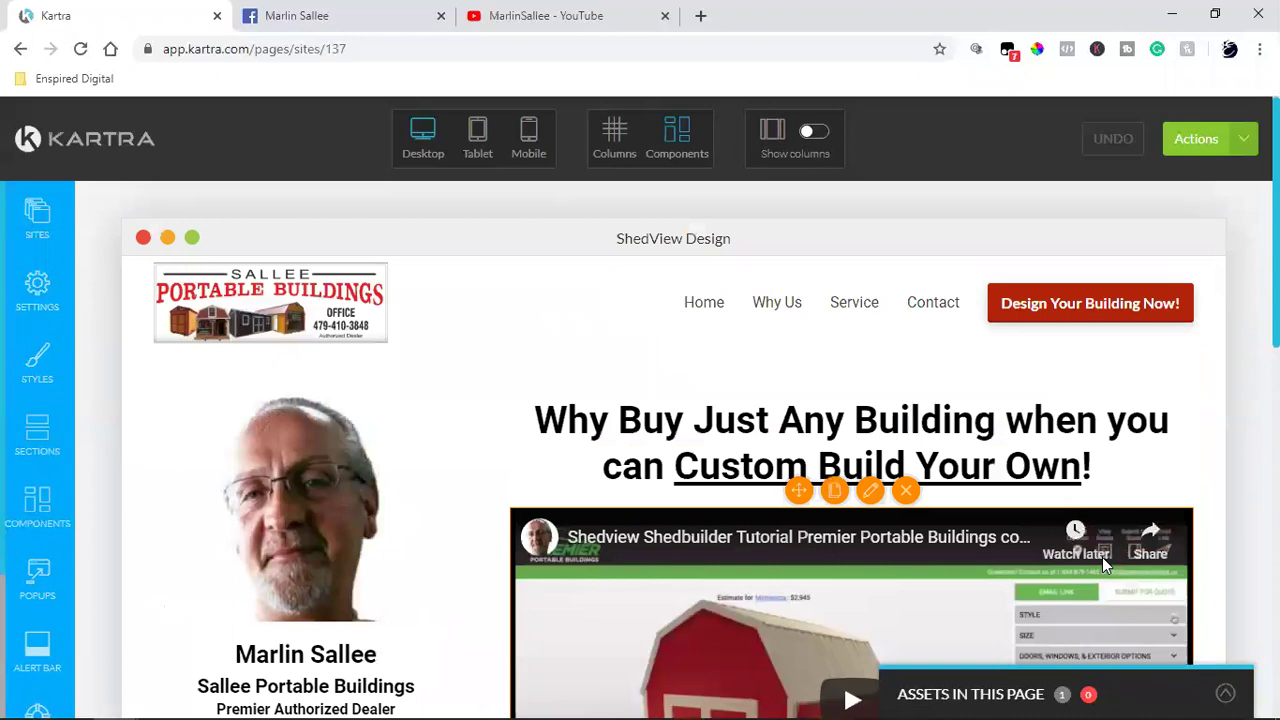
scroll(1218, 447, down, 4)
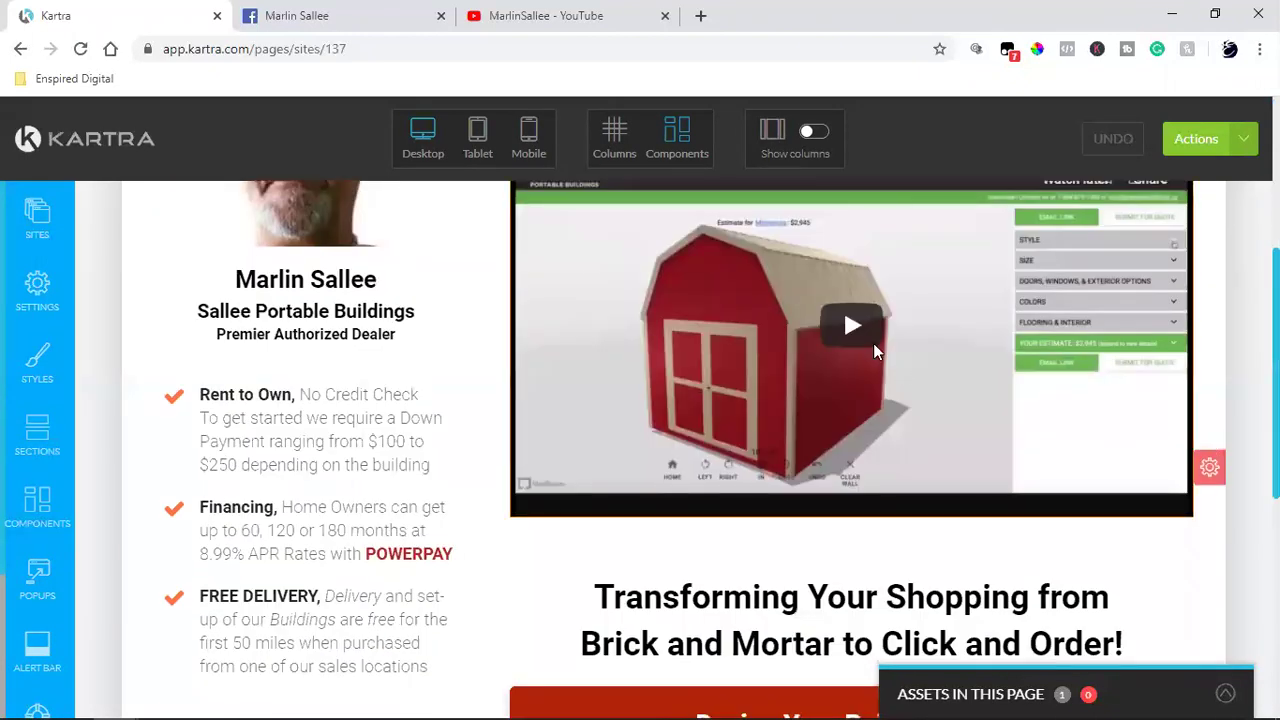
scroll(864, 379, up, 2)
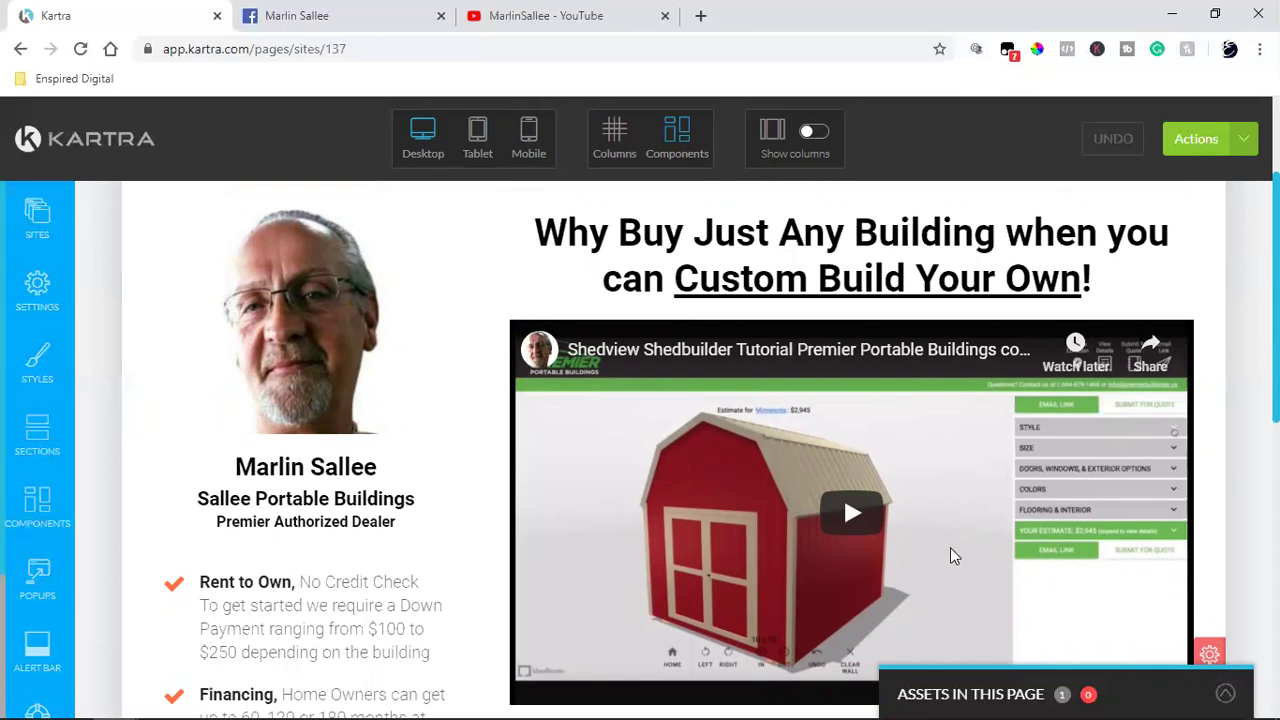
mouse_move(950, 547)
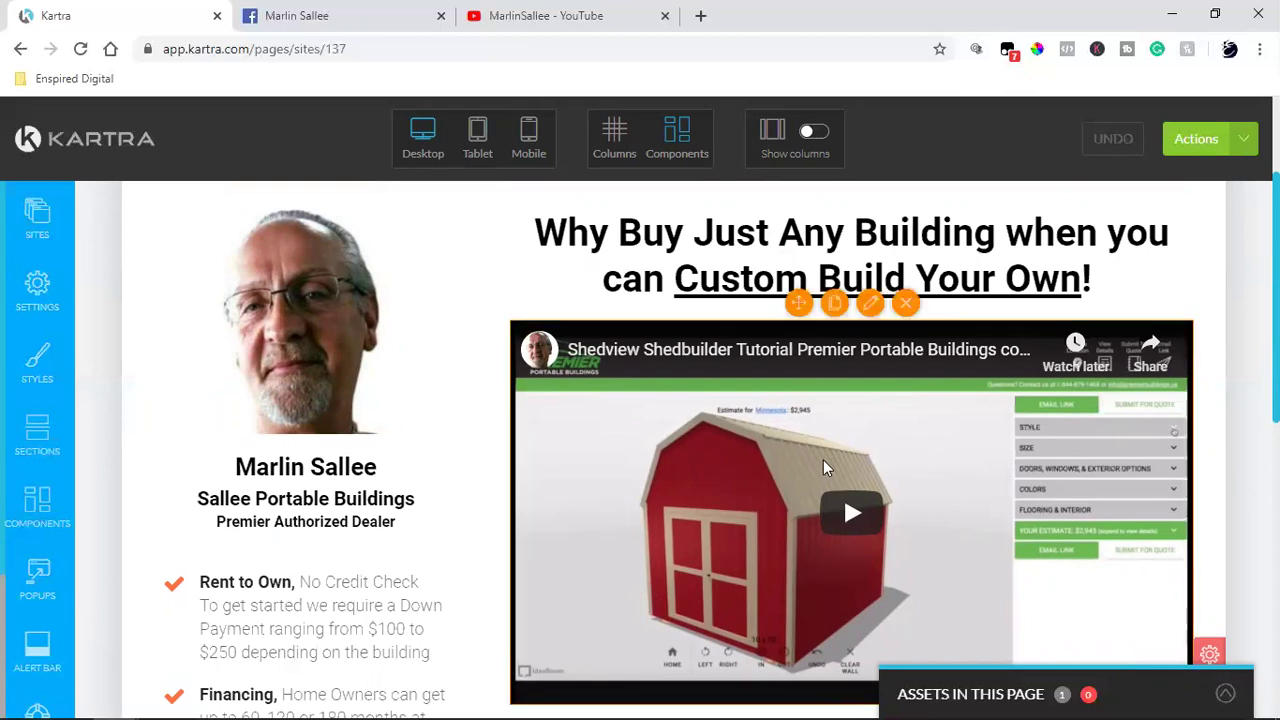
scroll(828, 410, down, 2)
scroll(860, 380, up, 2)
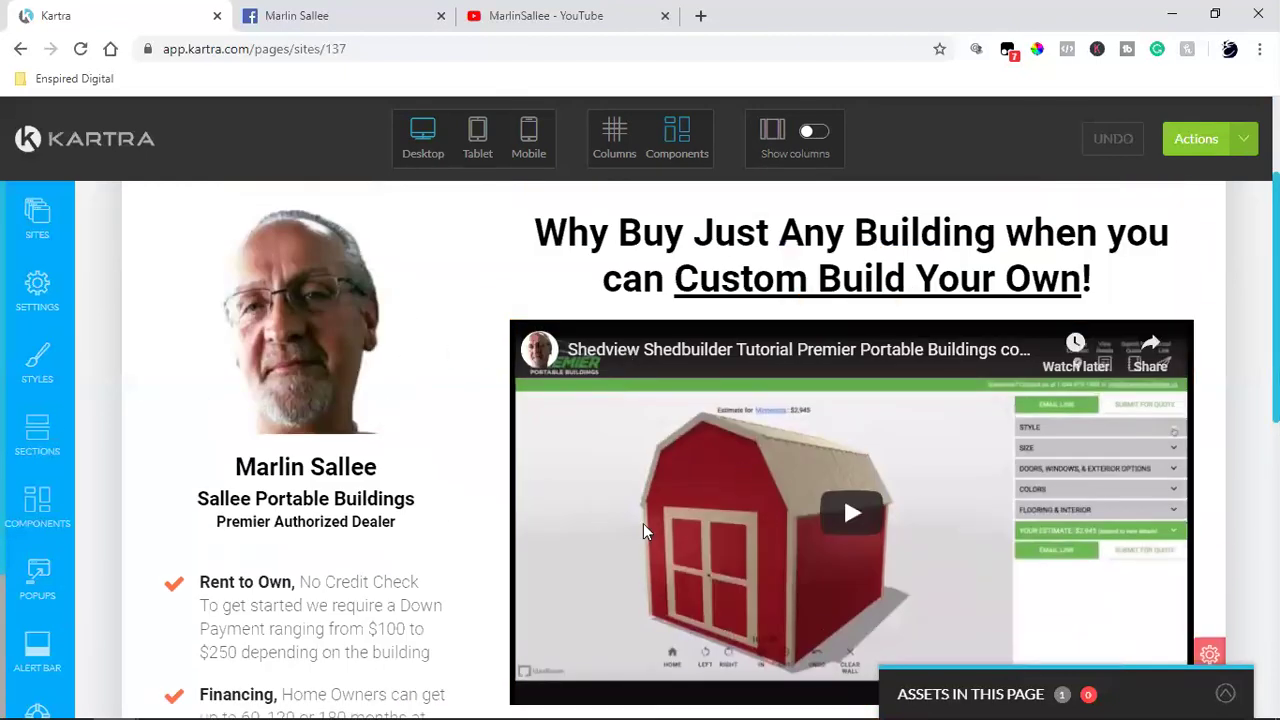
scroll(669, 527, down, 2)
scroll(997, 491, up, 2)
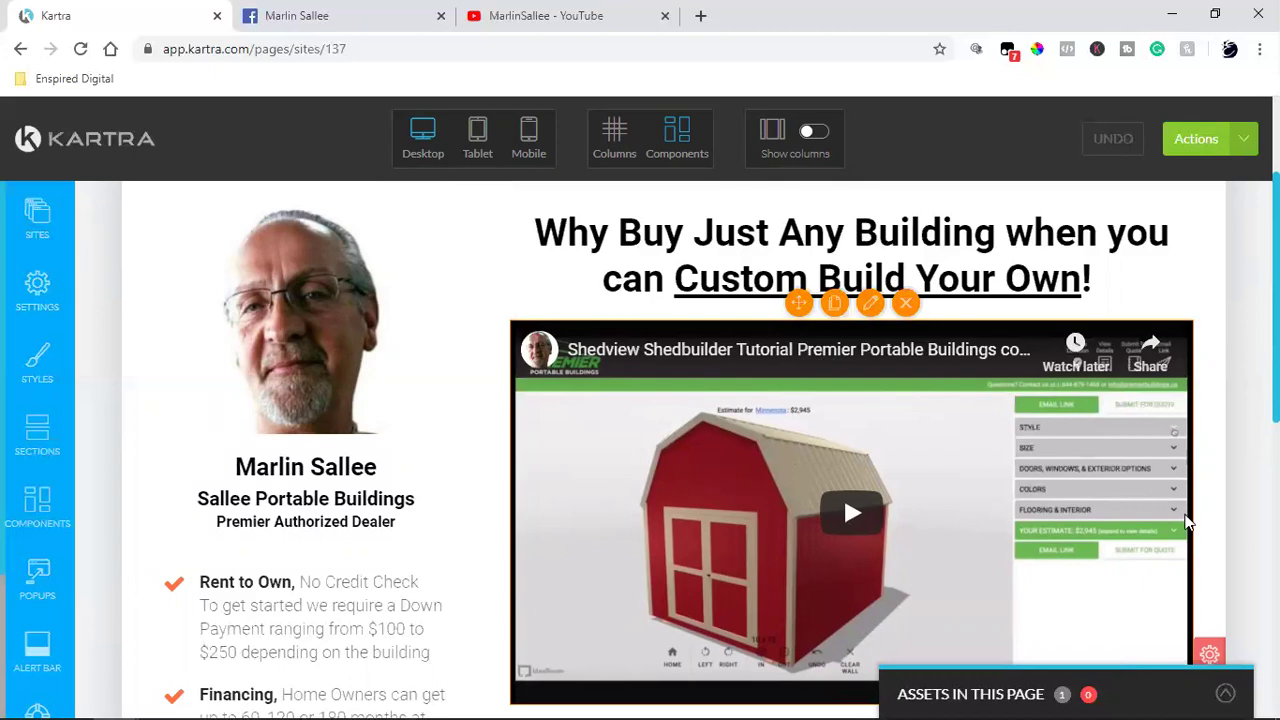
scroll(1187, 521, down, 4)
scroll(1187, 521, up, 4)
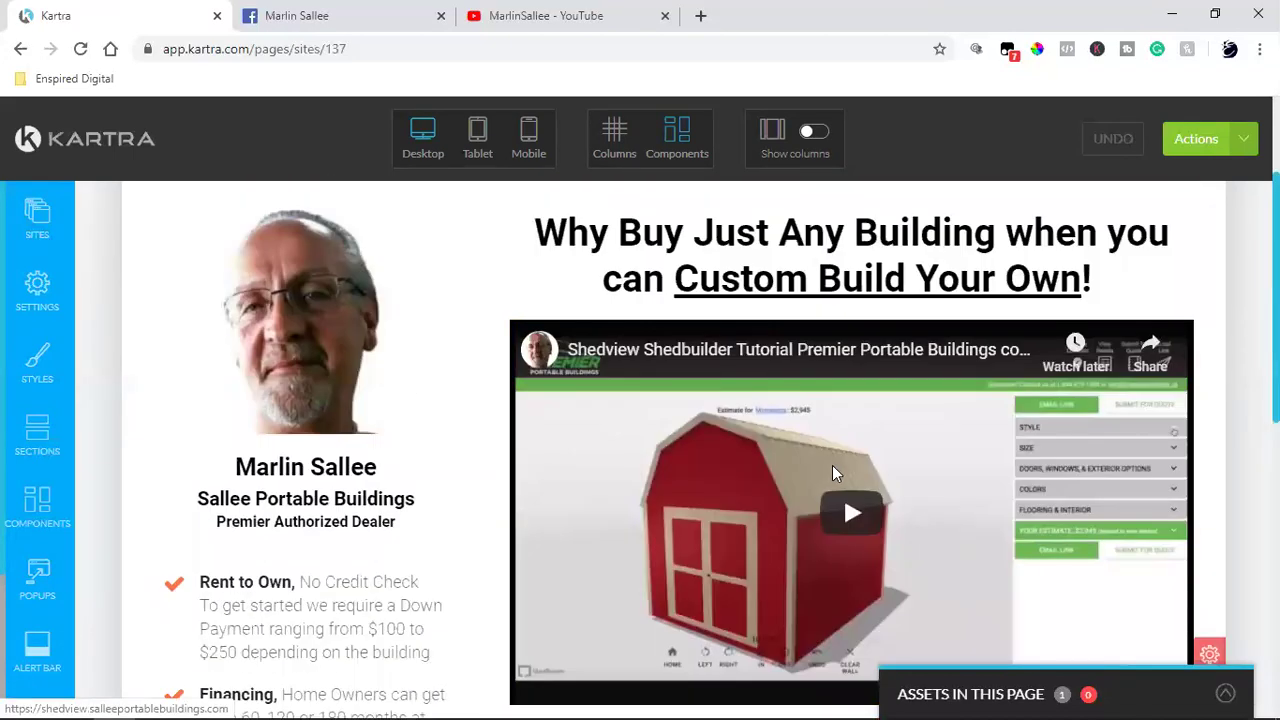
mouse_move(830, 463)
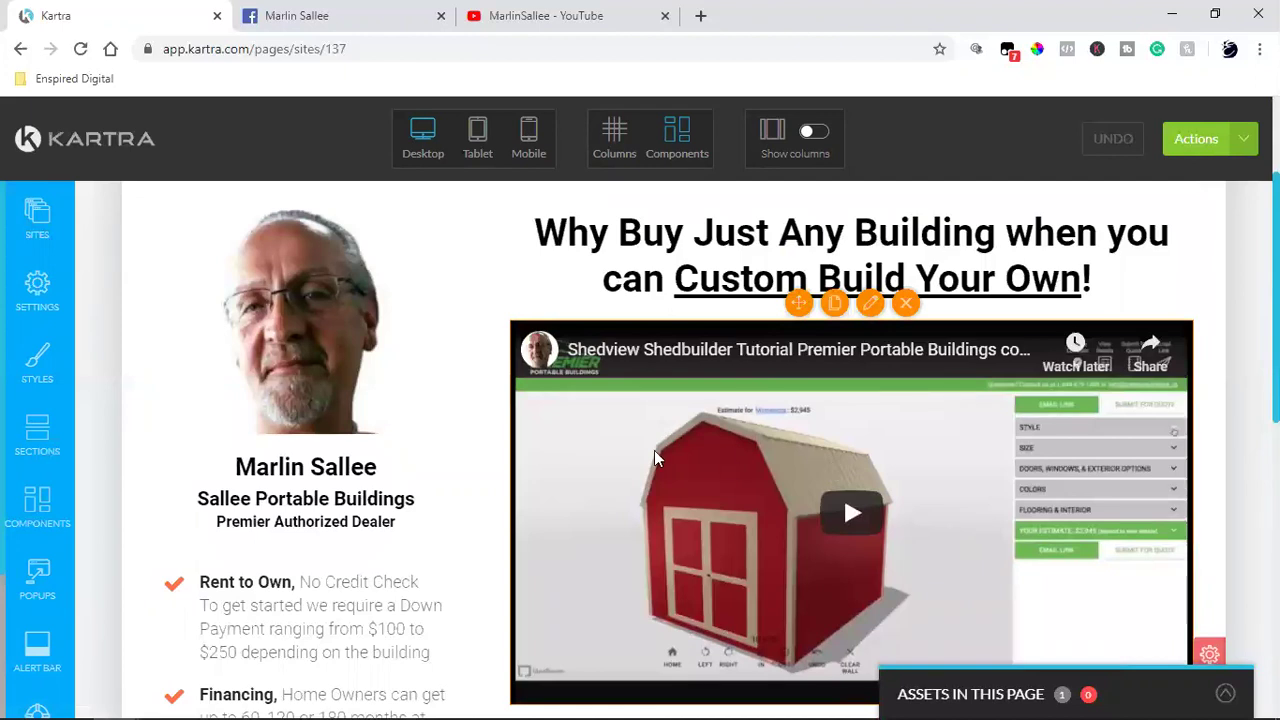
scroll(1086, 486, down, 6)
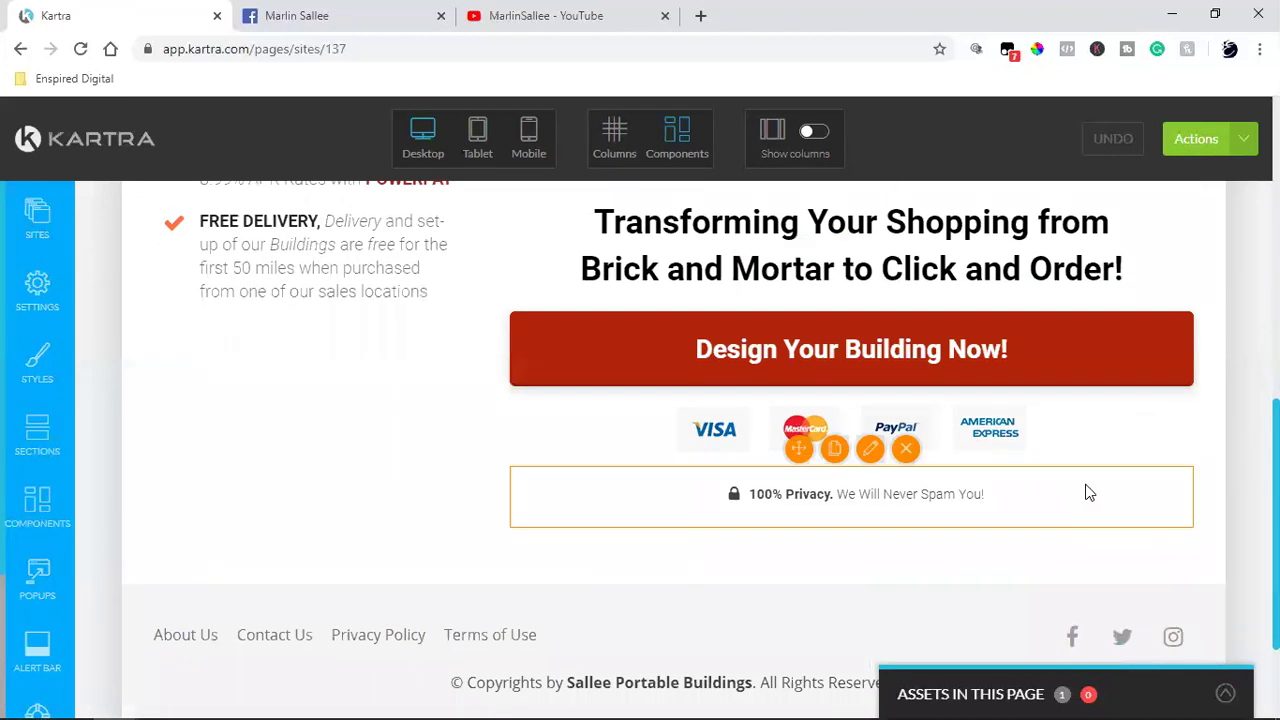
scroll(1088, 490, up, 6)
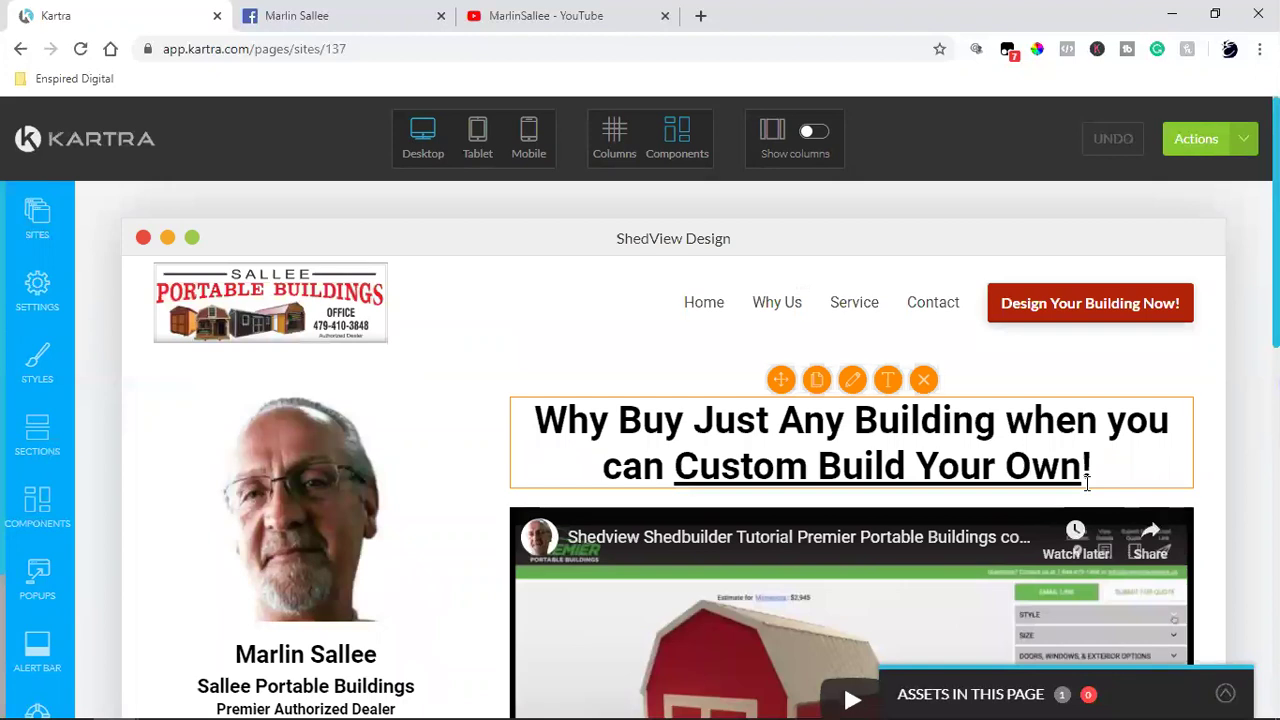
scroll(960, 465, down, 2)
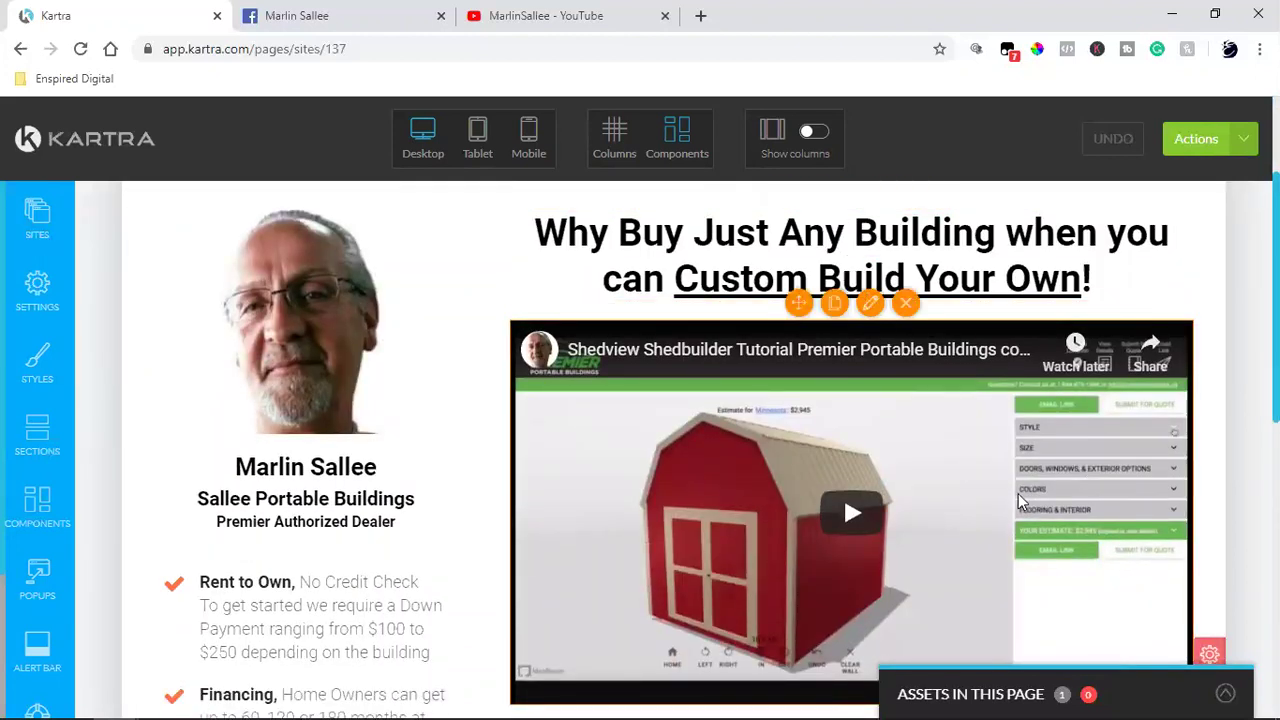
scroll(1020, 500, down, 7)
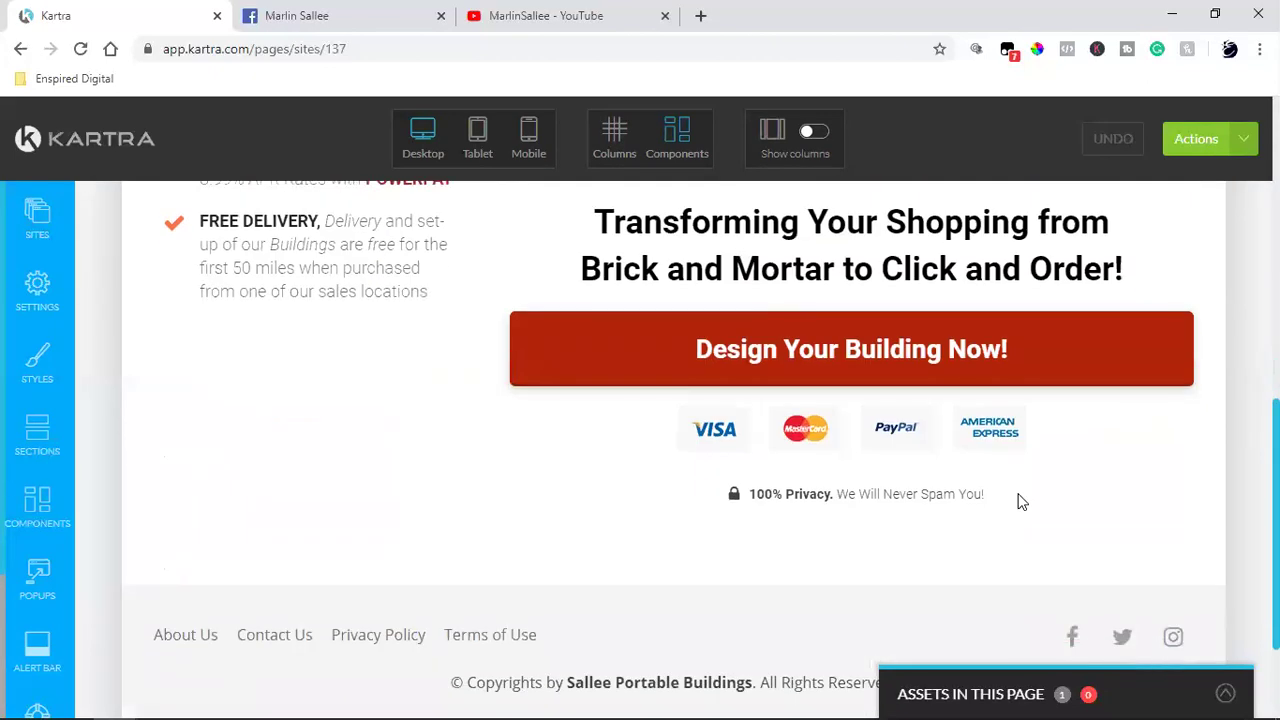
scroll(1020, 500, up, 10)
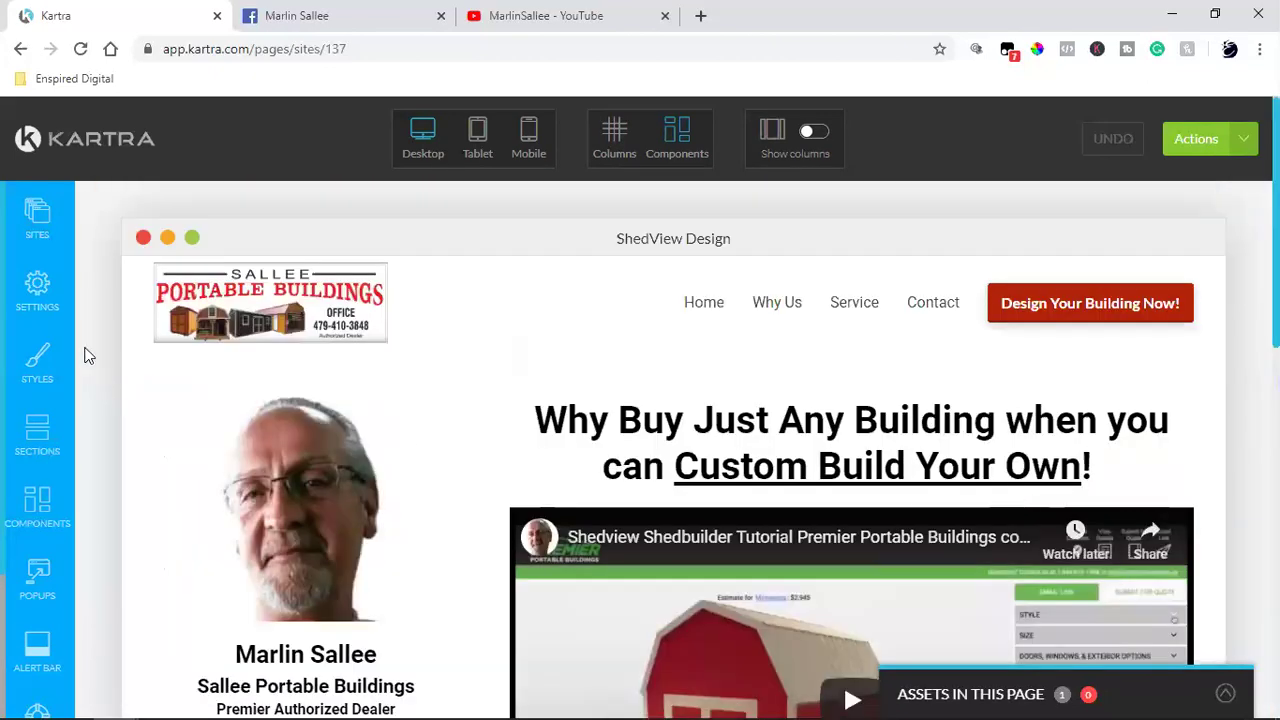
click(40, 290)
click(266, 300)
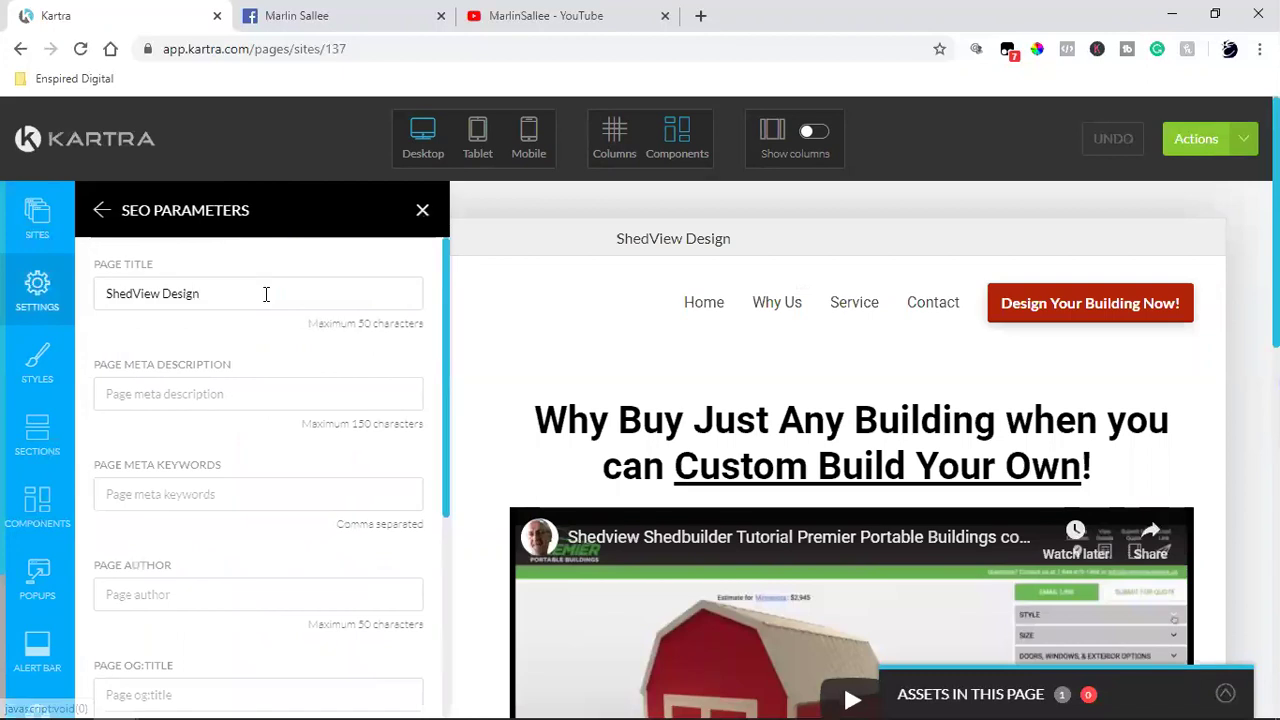
click(422, 211)
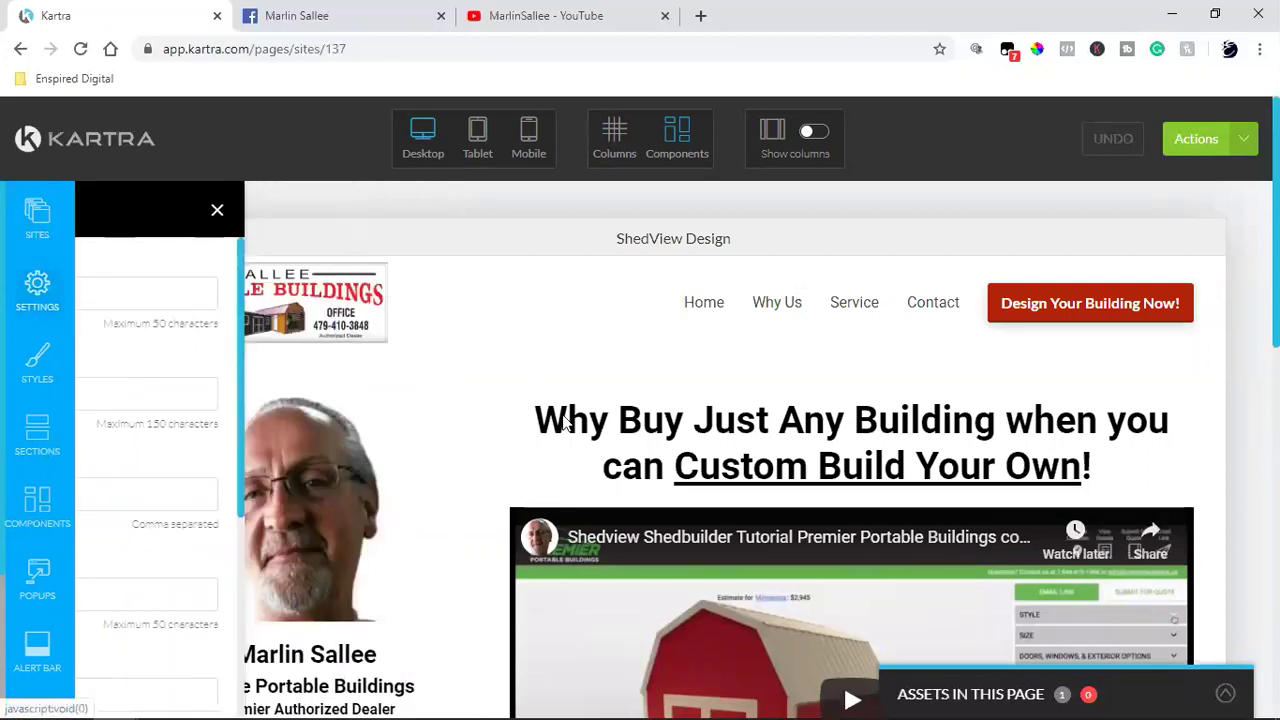
Step: Load google.com in a new tab and switch to the other signed-in Google account
click(700, 15)
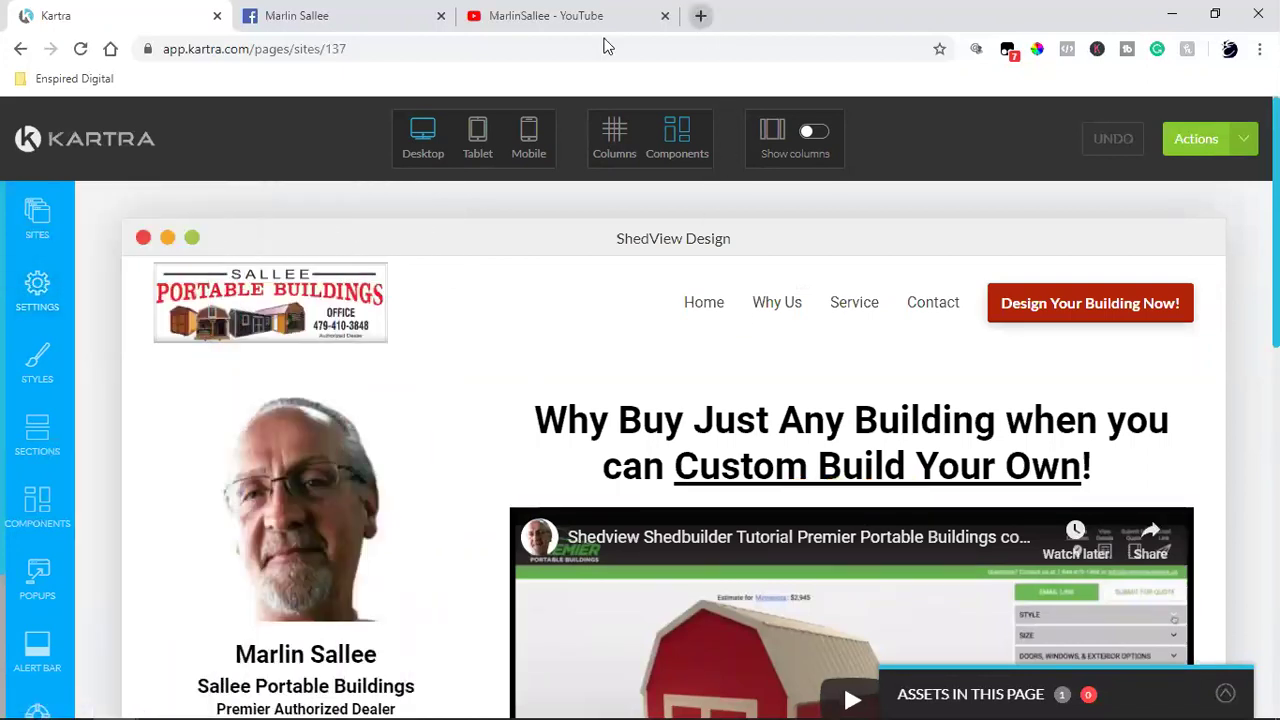
text(google.com)
key(Return)
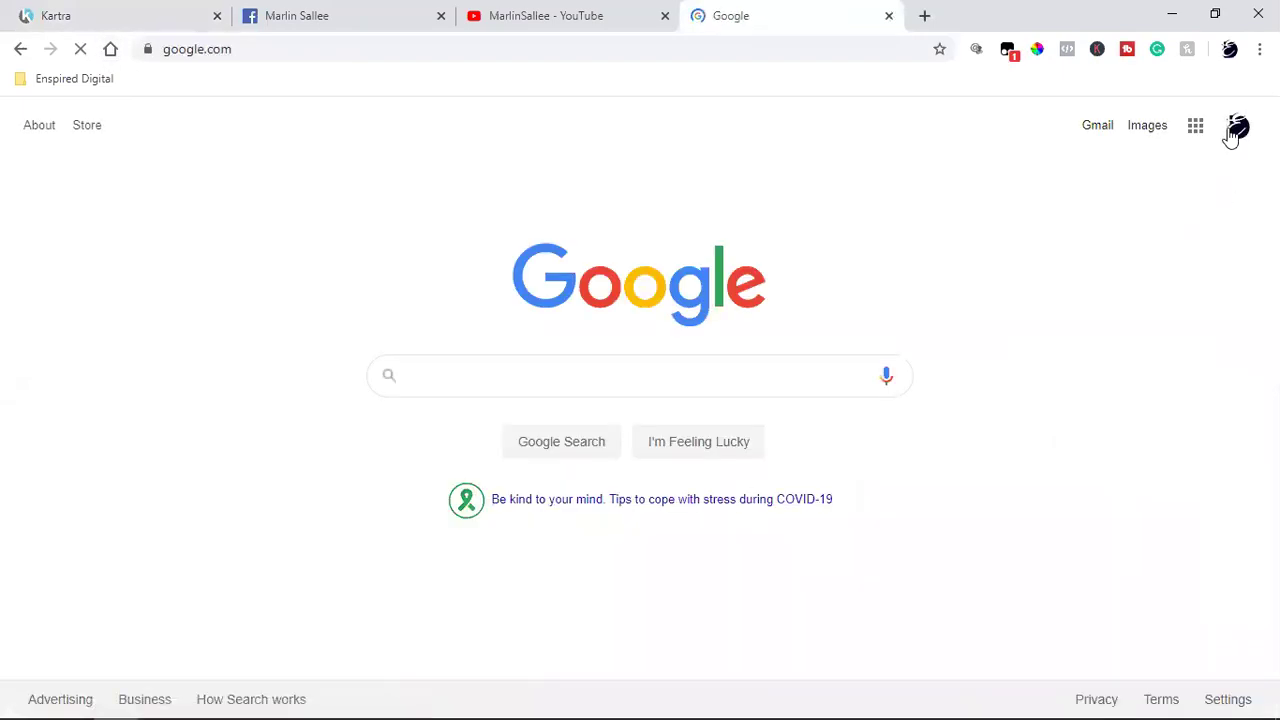
click(1236, 130)
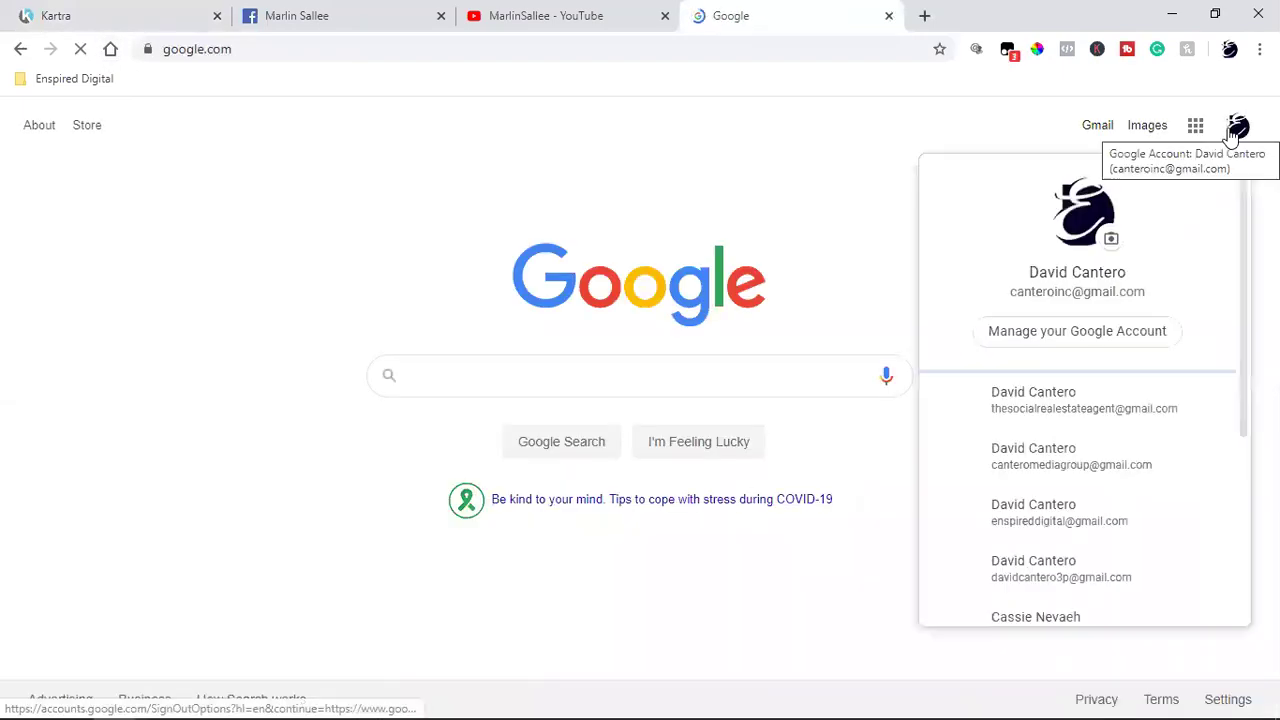
click(1084, 508)
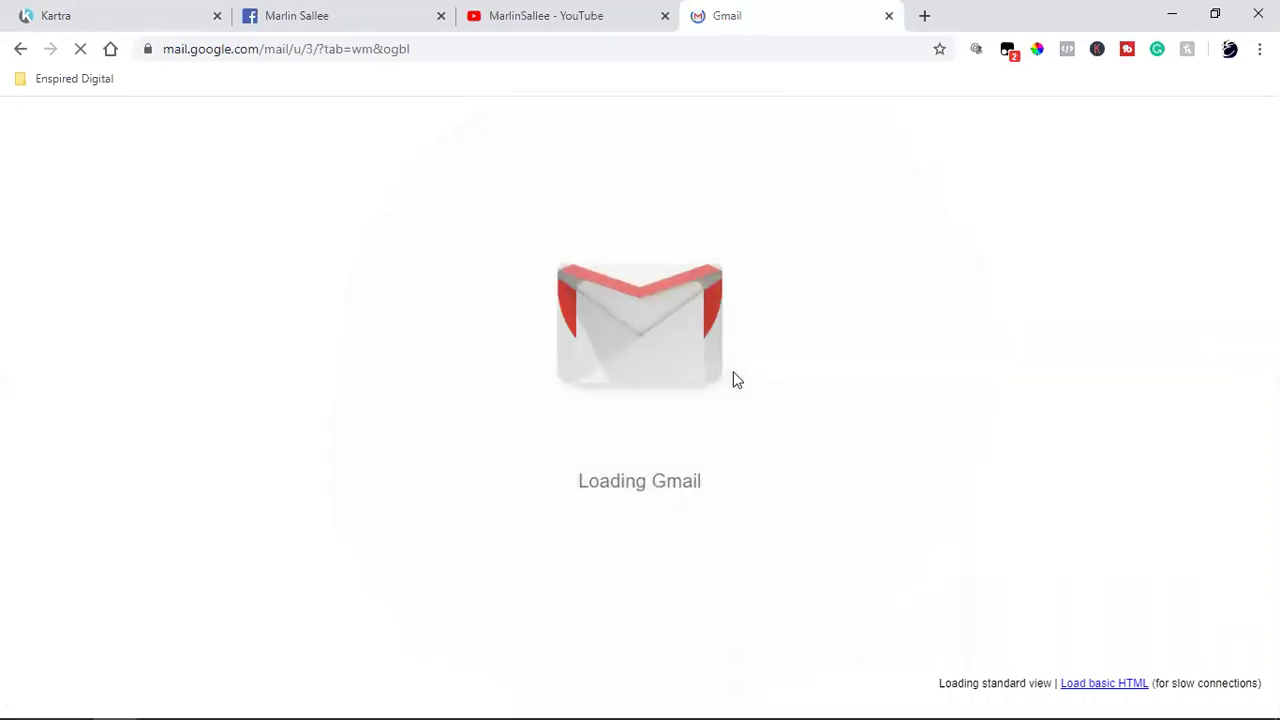
Step: Review the ShedView Design page's video section in Kartra, then go back to the Gmail tab
click(117, 9)
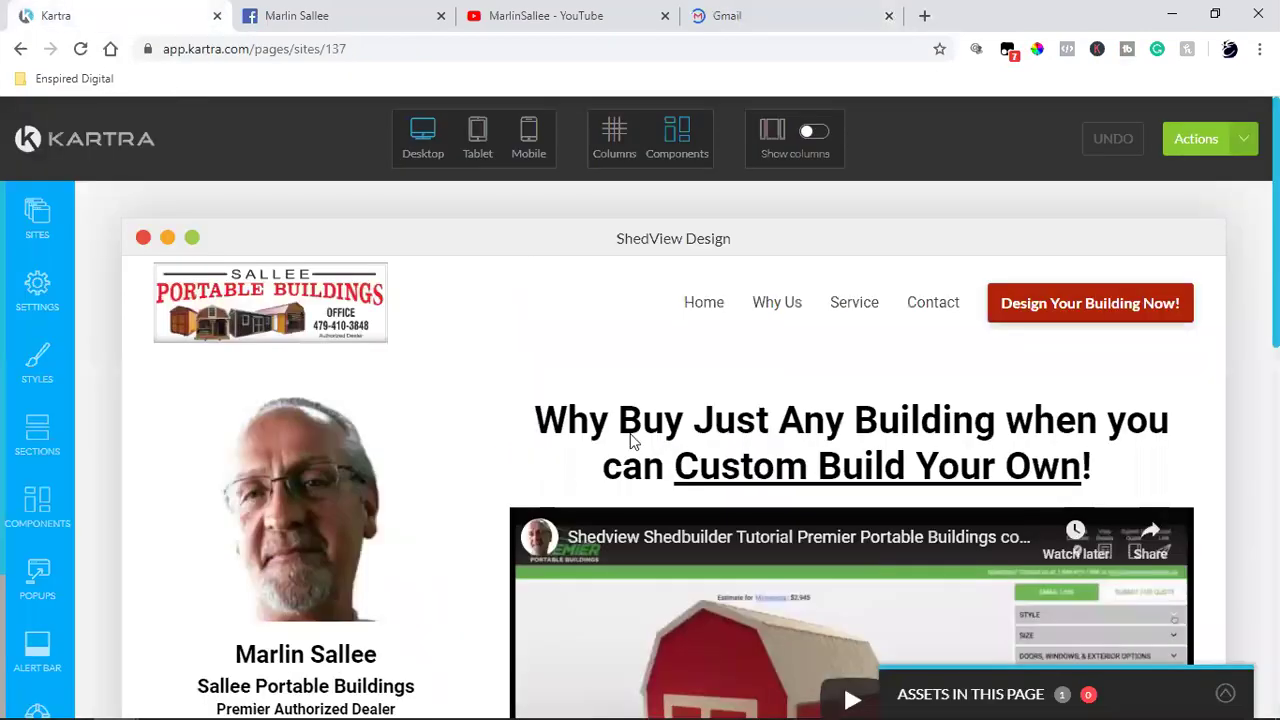
scroll(832, 560, down, 2)
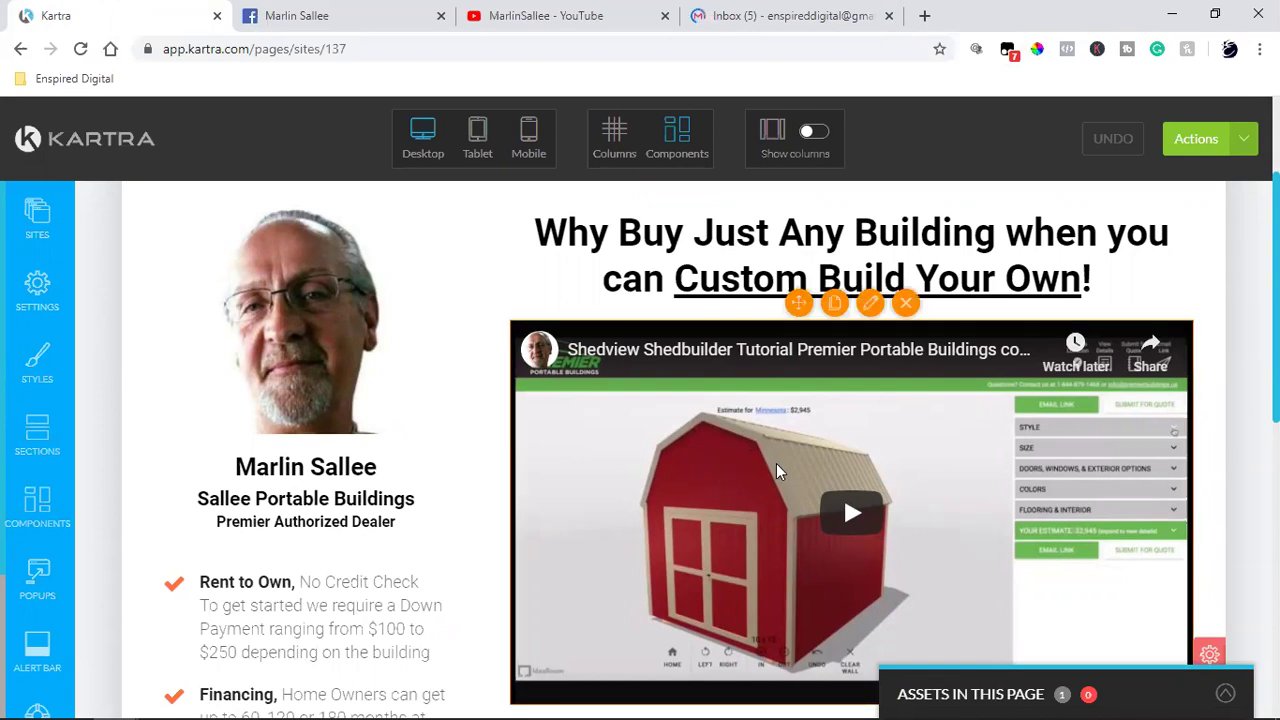
scroll(785, 463, down, 3)
scroll(853, 400, up, 3)
click(788, 12)
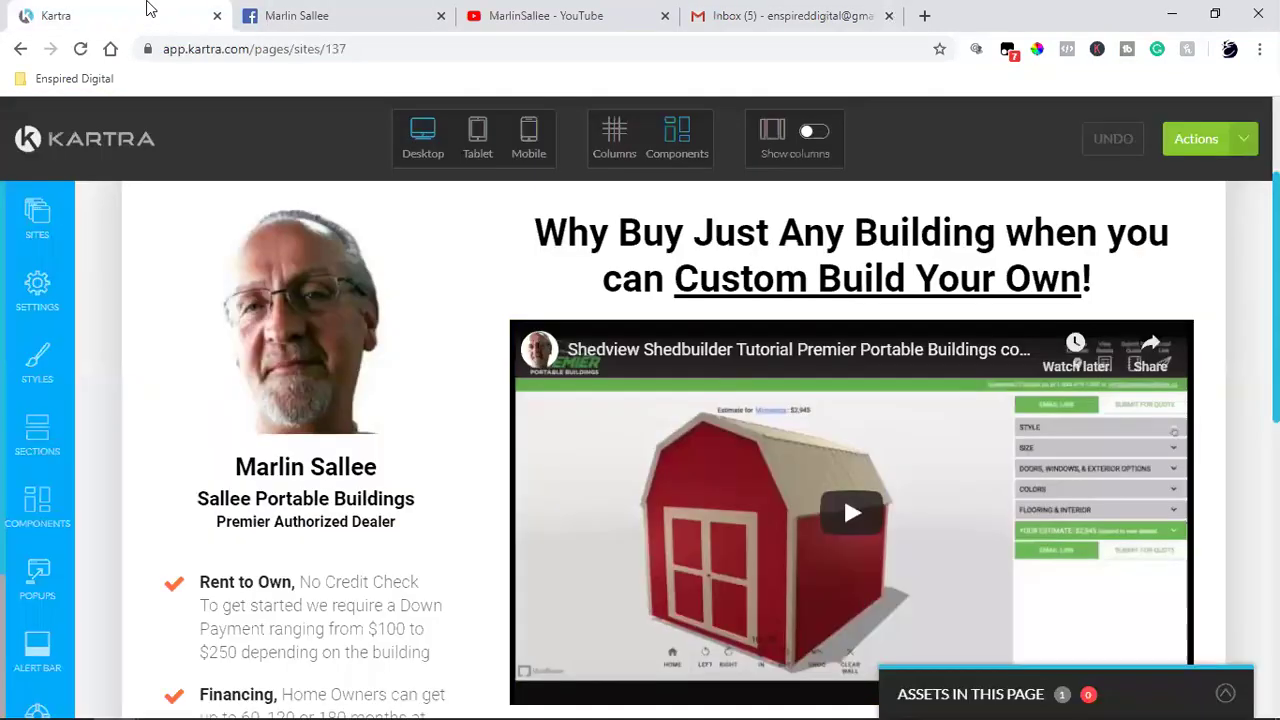
Step: Switch back to the Kartra editor showing the ShedView Design tutorial video
click(150, 12)
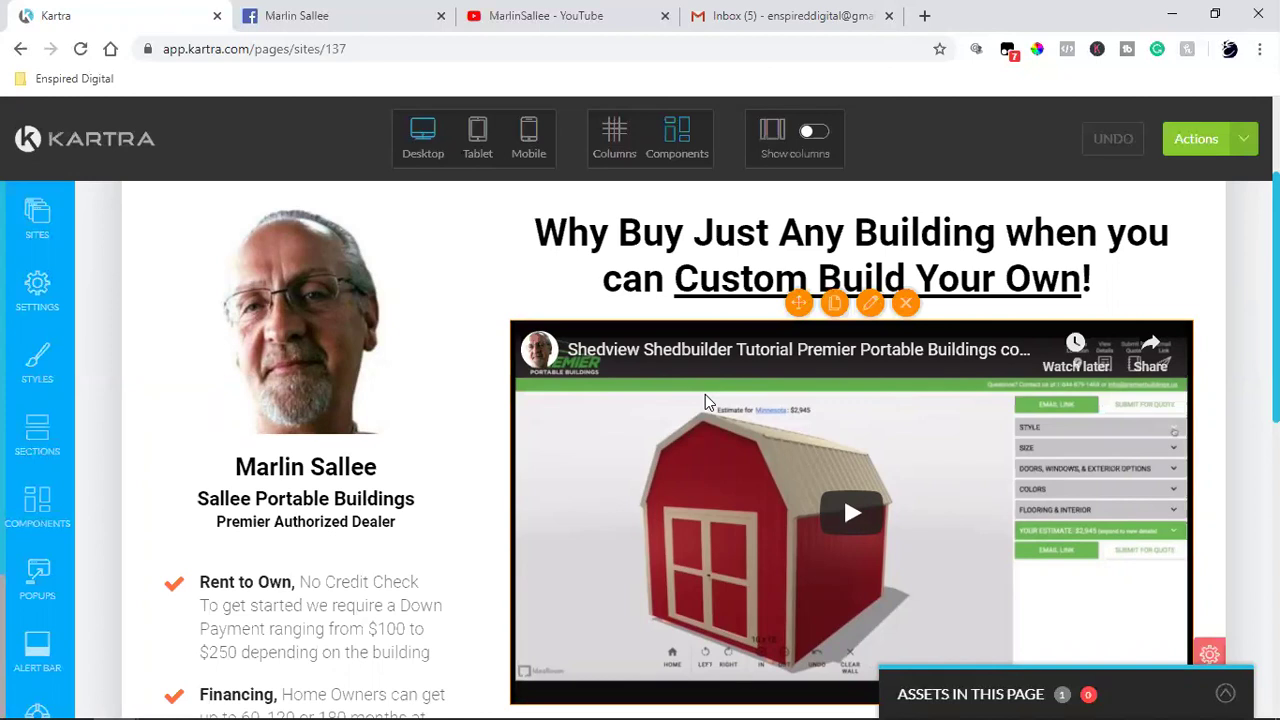
Step: Close the YouTube tab and bring up the Gmail inbox with the new Photo email
click(665, 16)
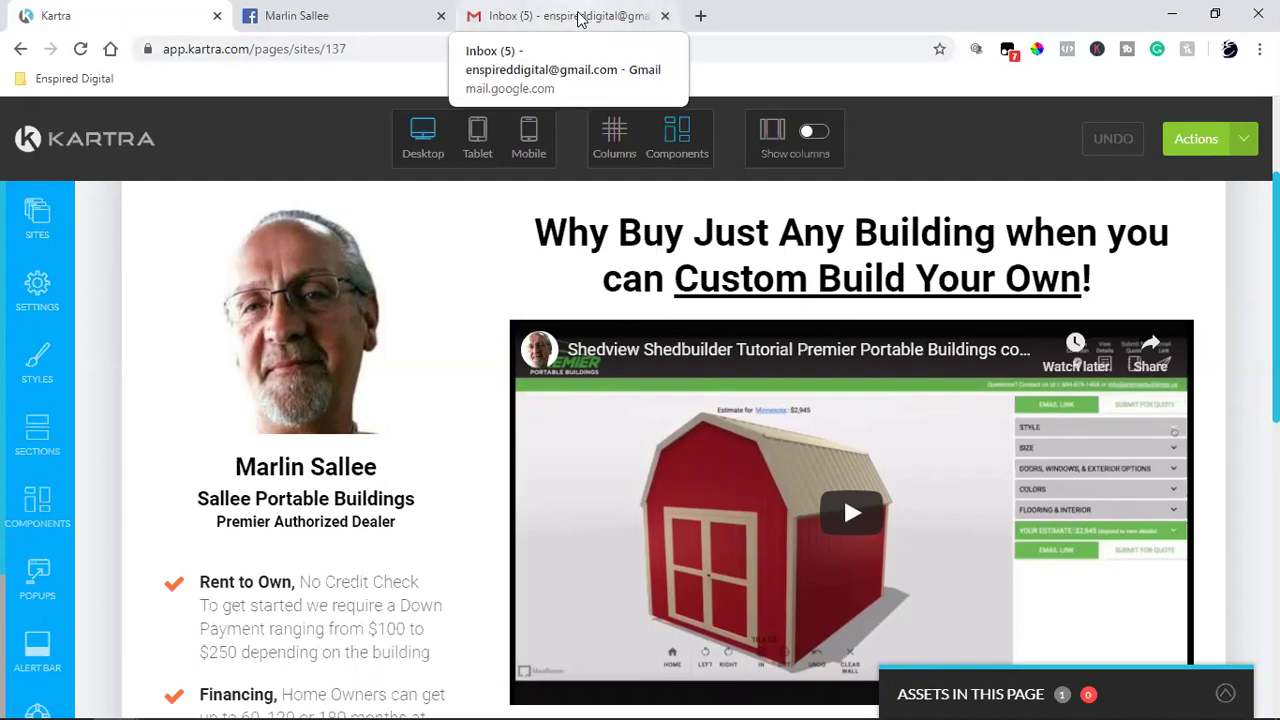
click(578, 20)
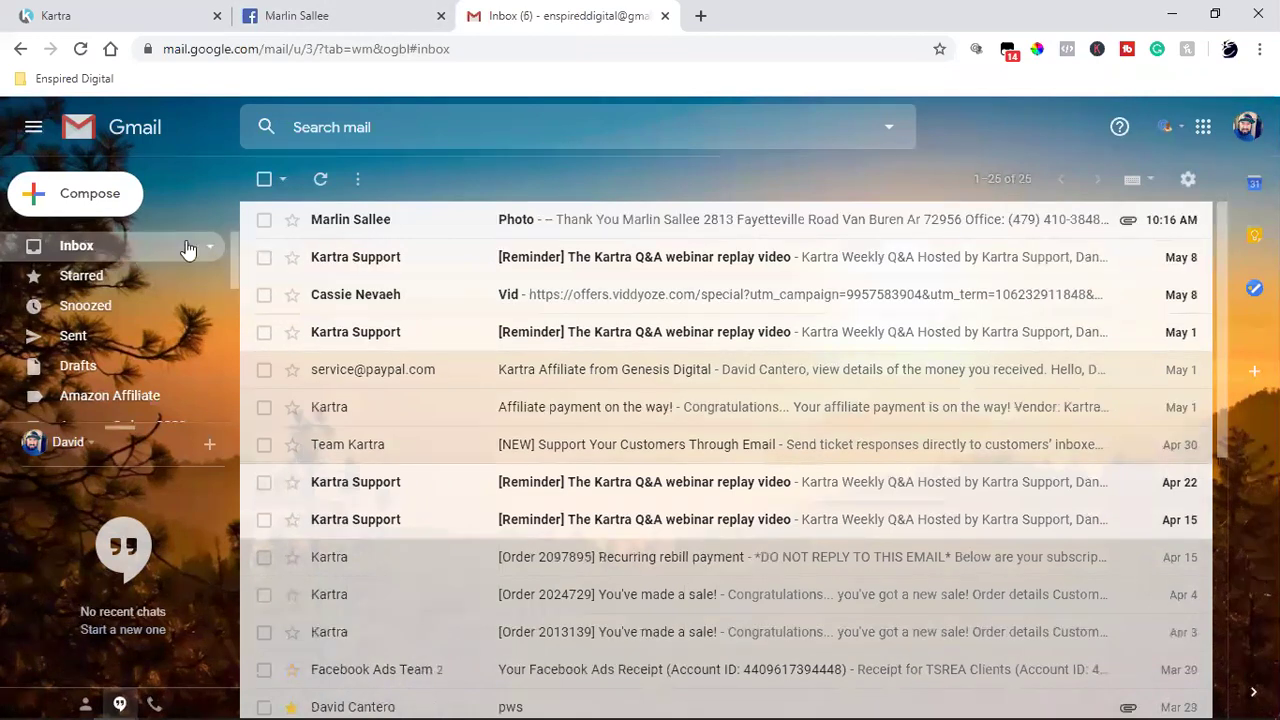
Step: Open the dealer's Photo email to get the Facebook Ad1.png laptop mockup, then return to Kartra
click(613, 230)
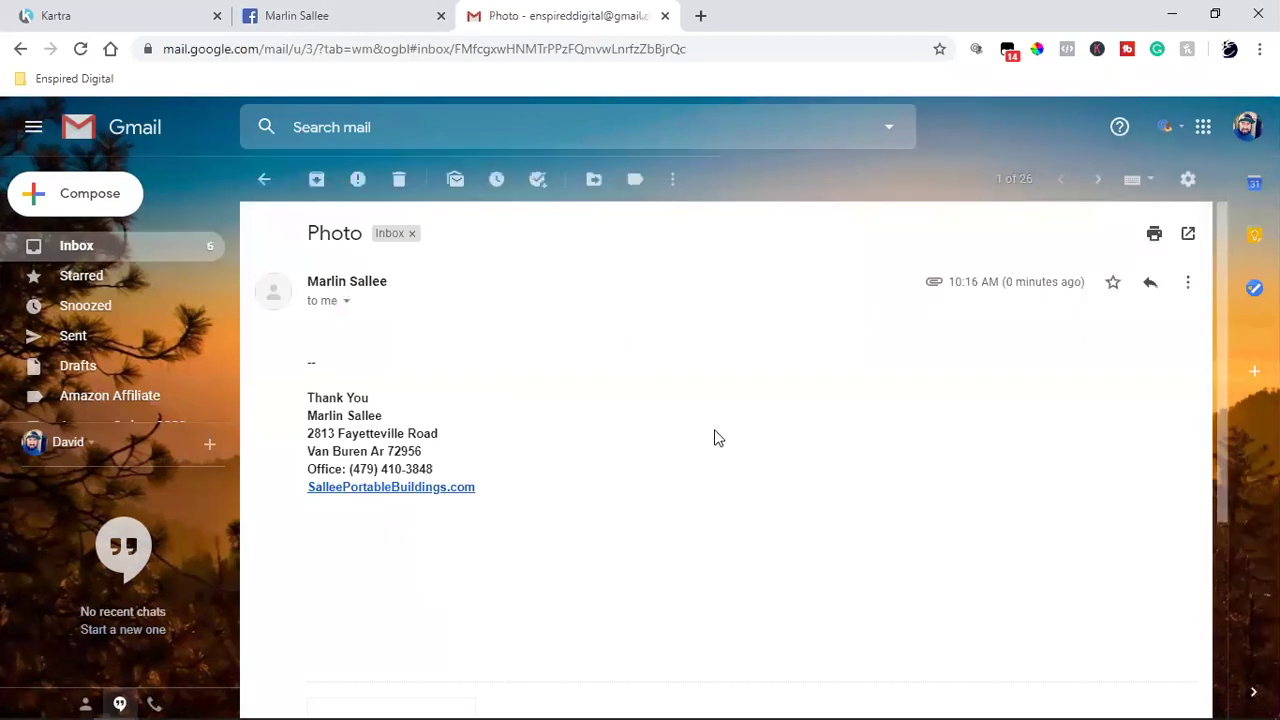
scroll(714, 437, down, 2)
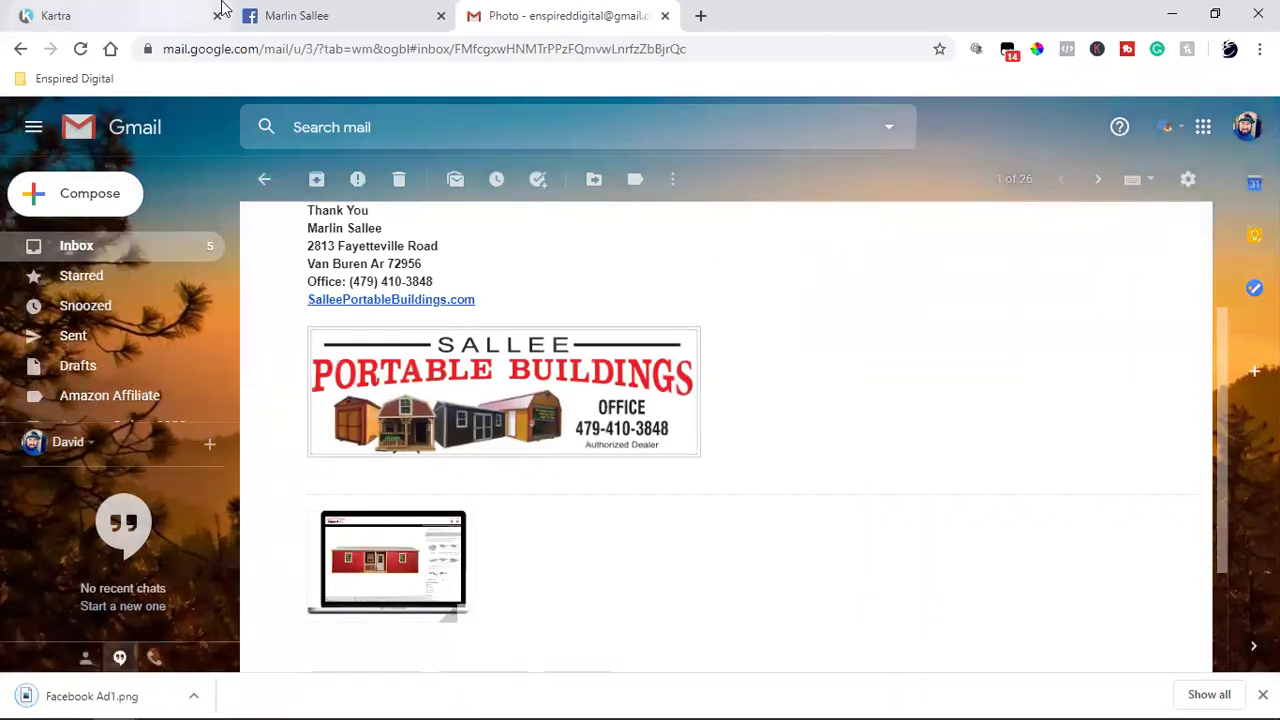
click(290, 8)
click(109, 8)
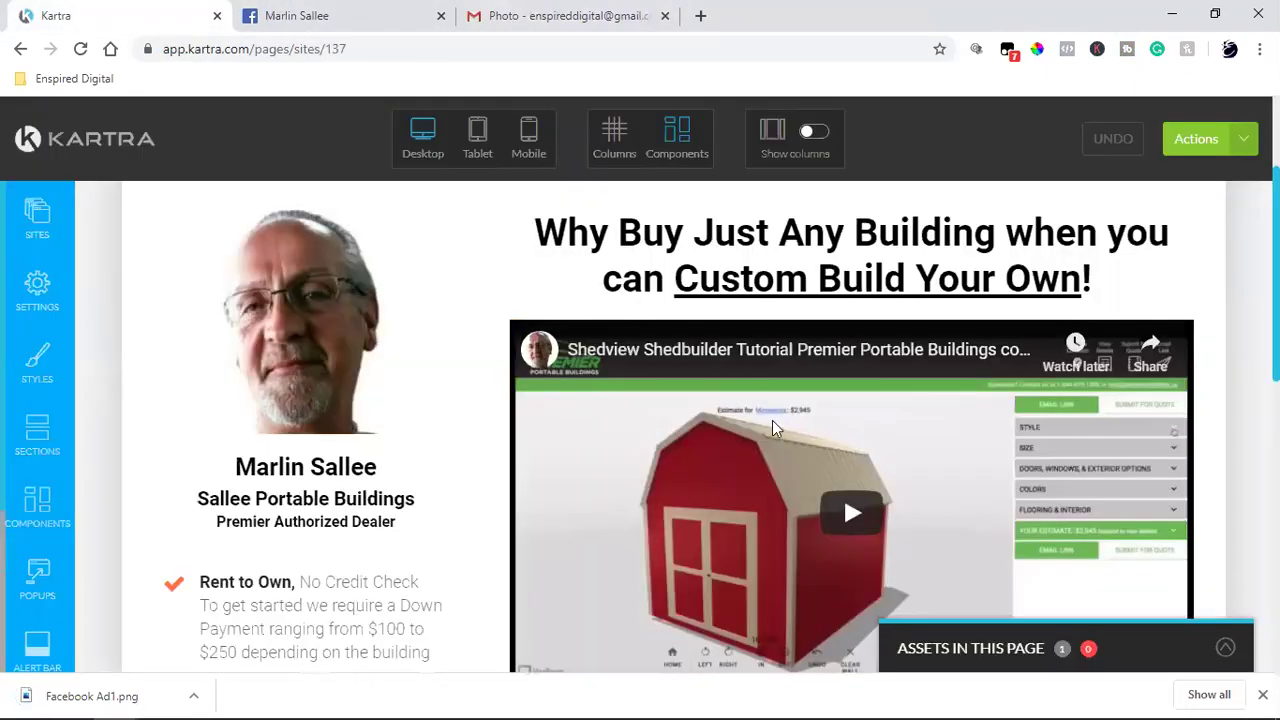
mouse_move(857, 297)
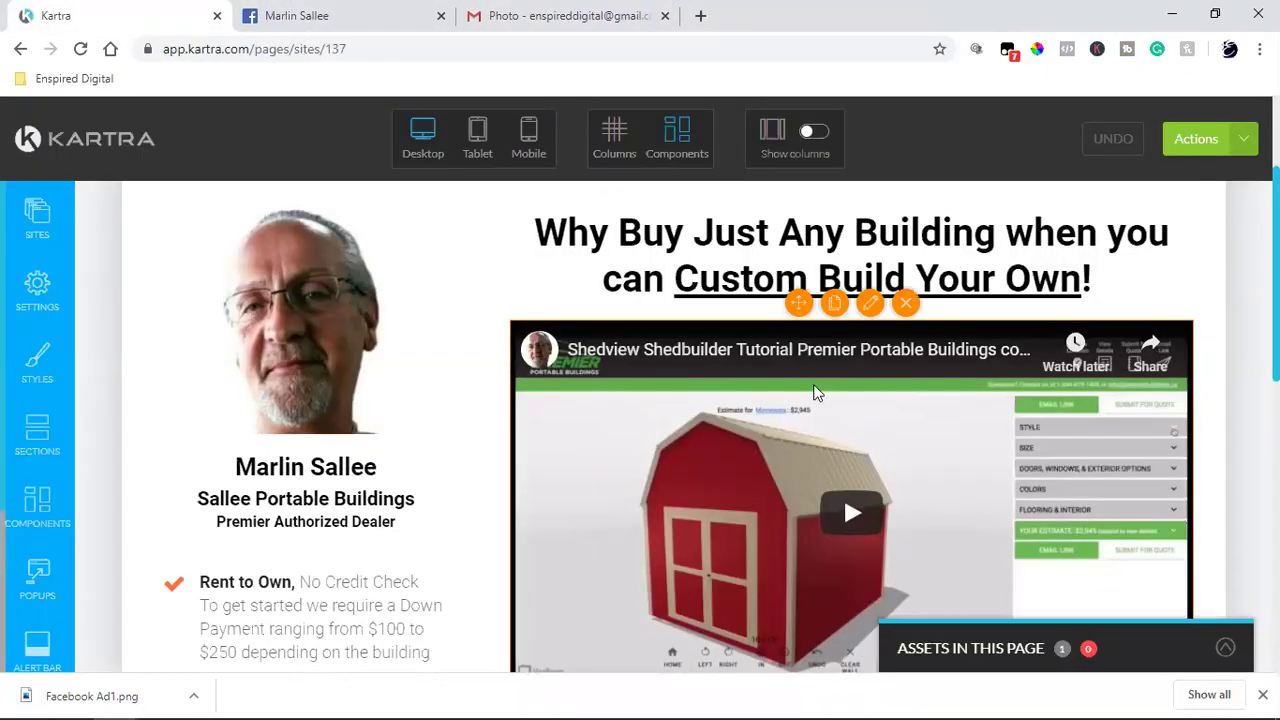
click(872, 307)
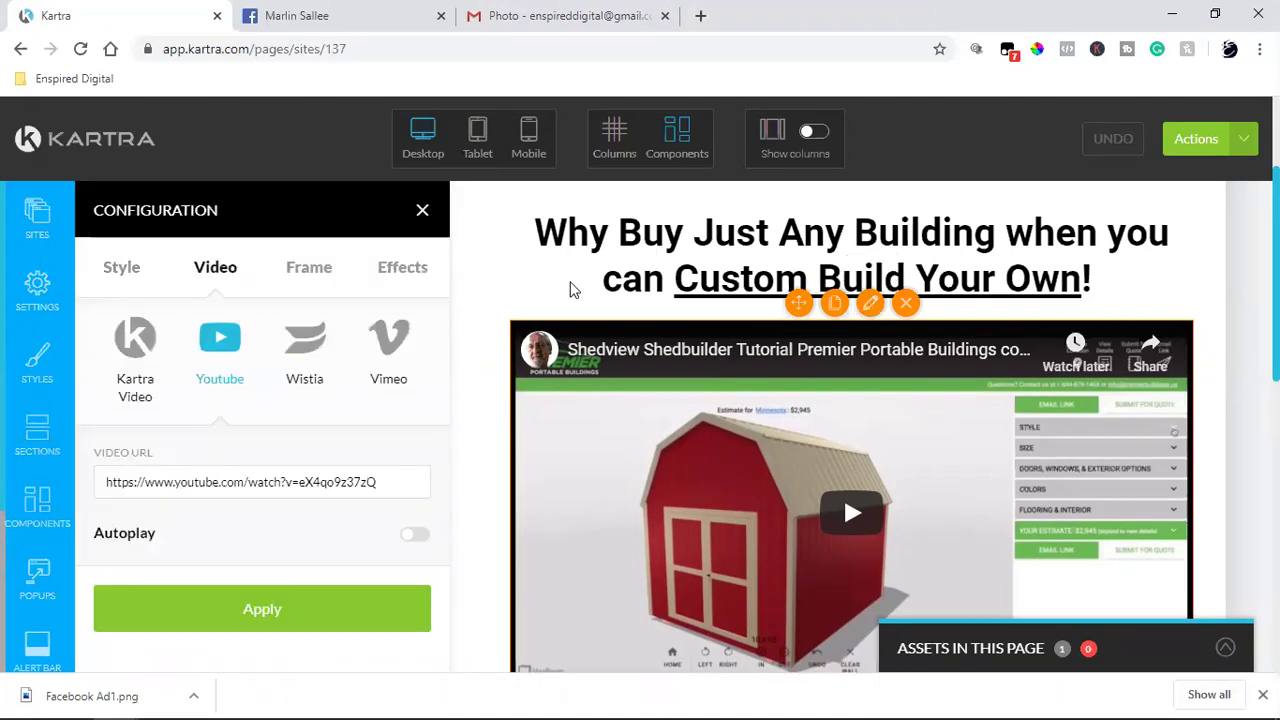
click(422, 210)
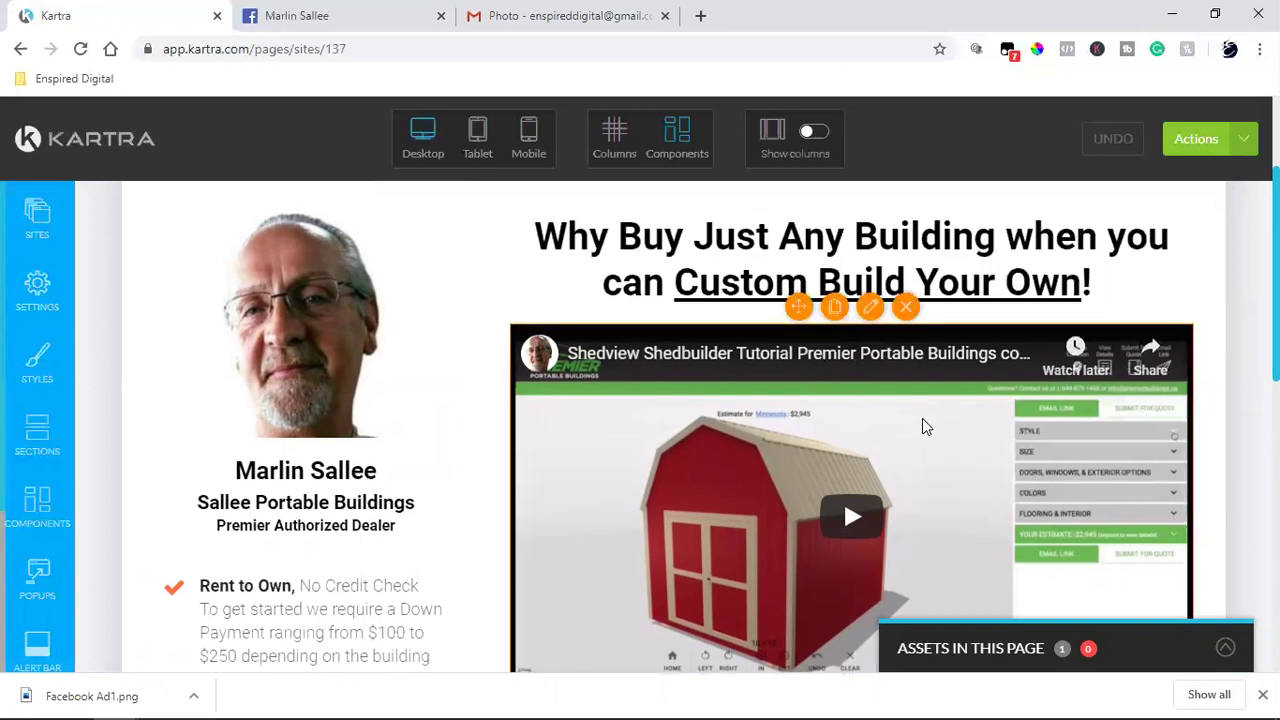
scroll(922, 418, up, 2)
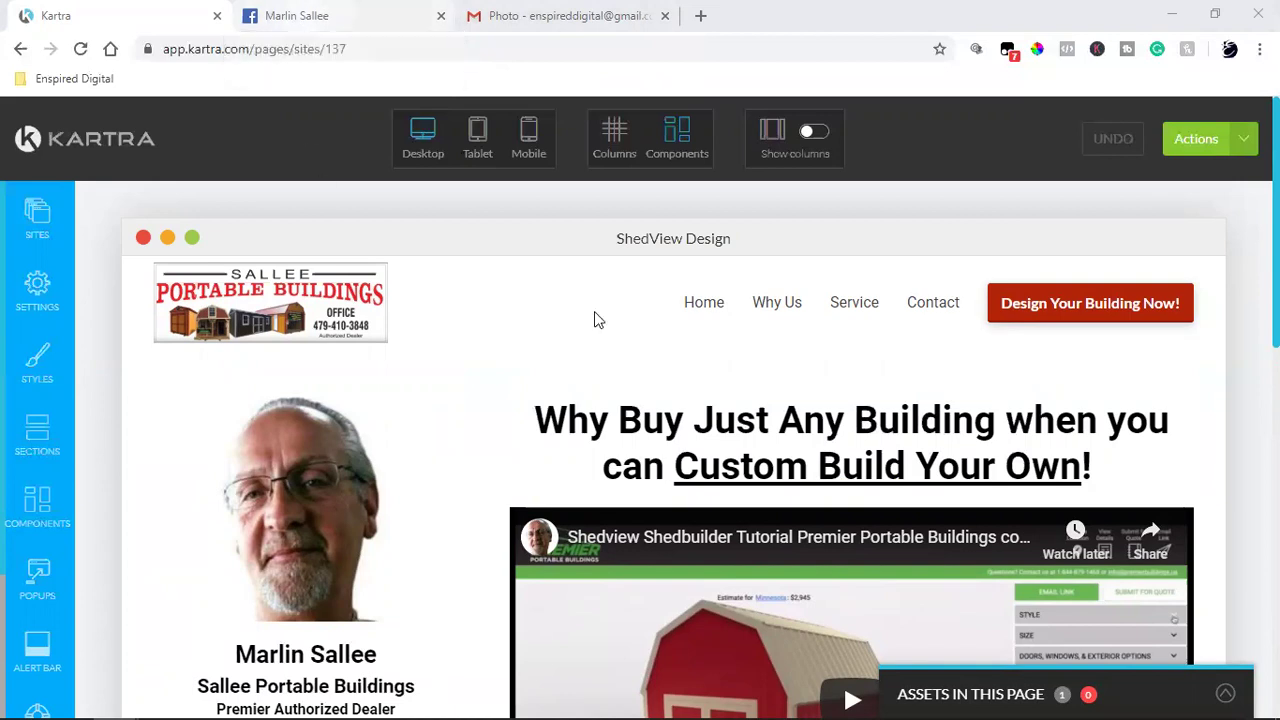
mouse_move(650, 410)
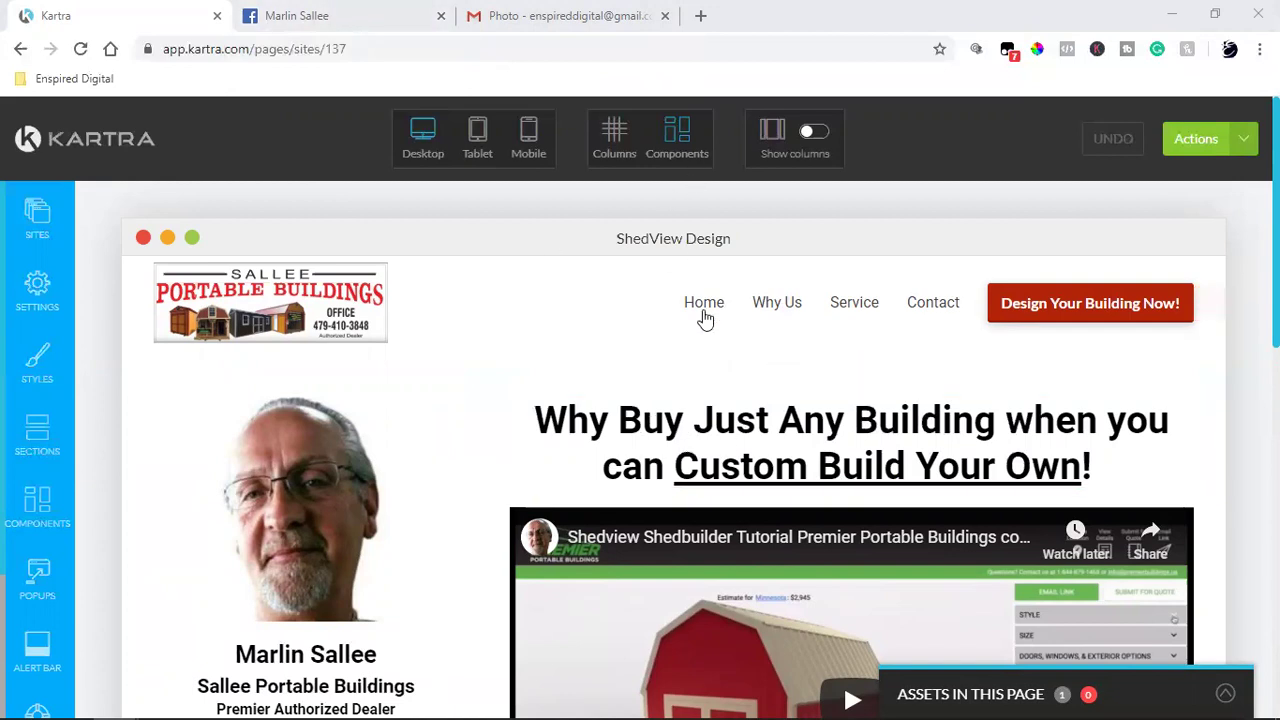
mouse_move(697, 328)
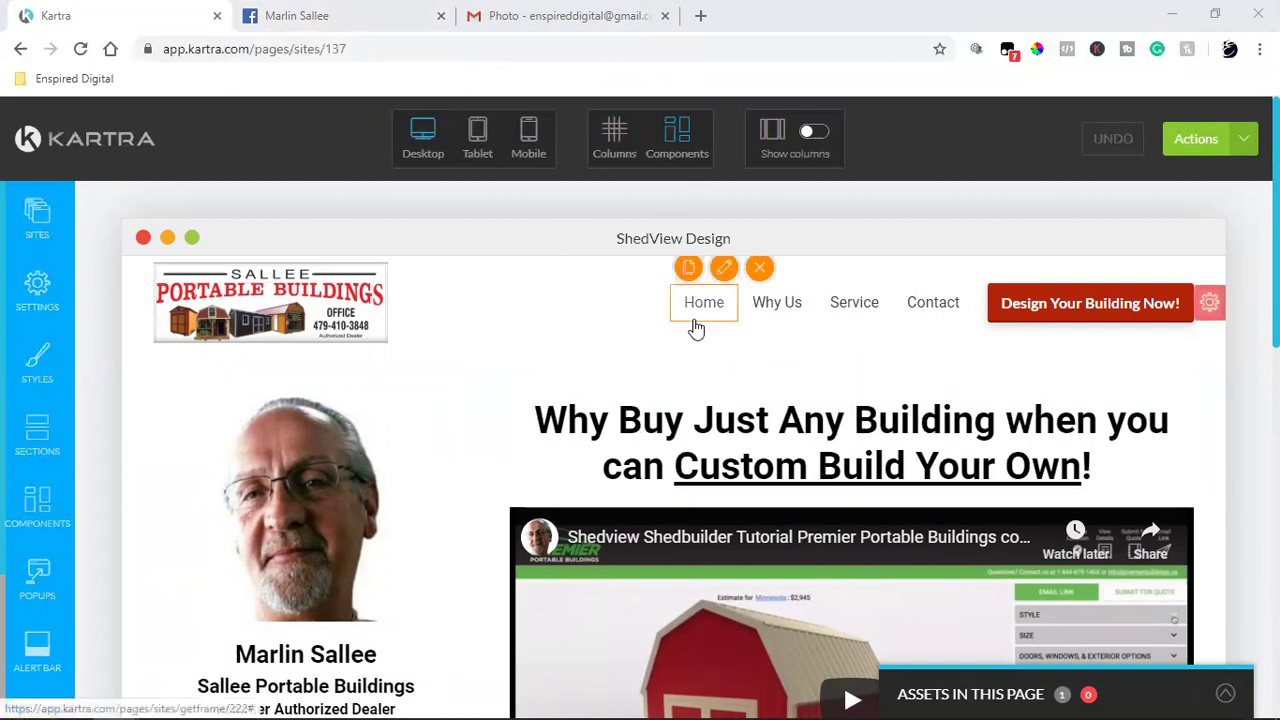
Step: Publish ShedView Design live from Actions, copy its residualpreneur.kartra.com link, and close the dialog
click(1210, 139)
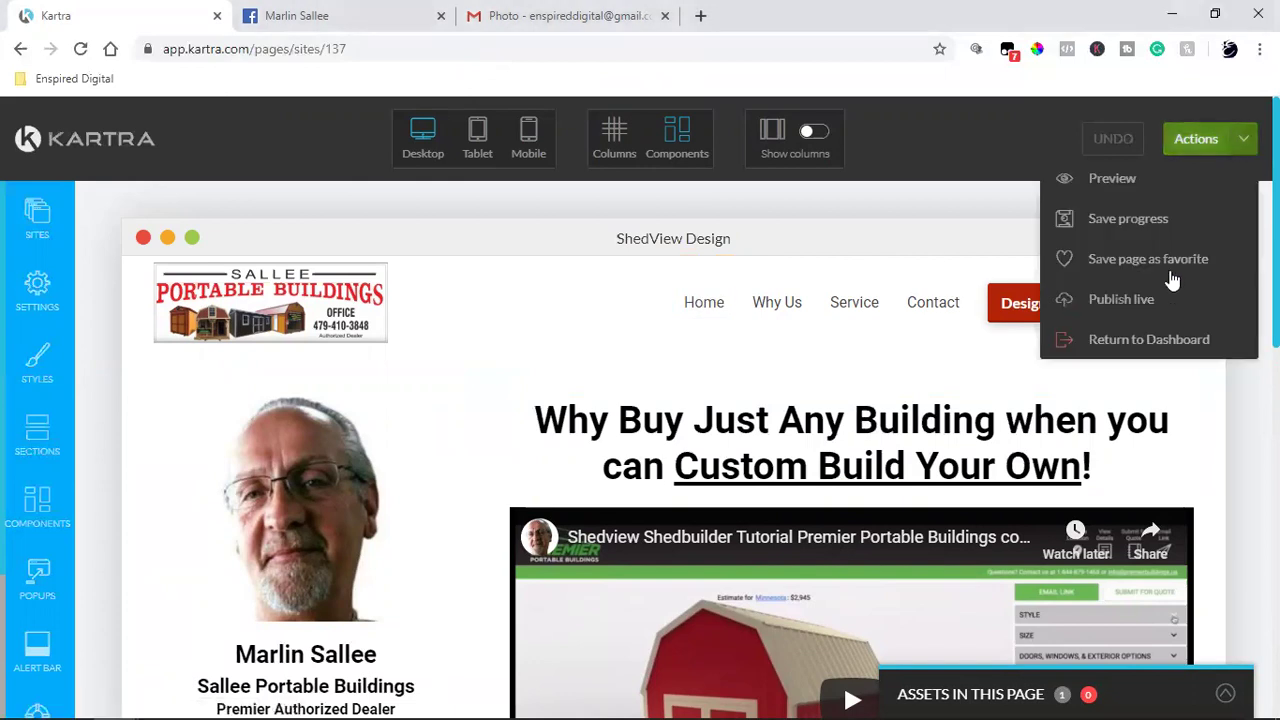
click(1121, 300)
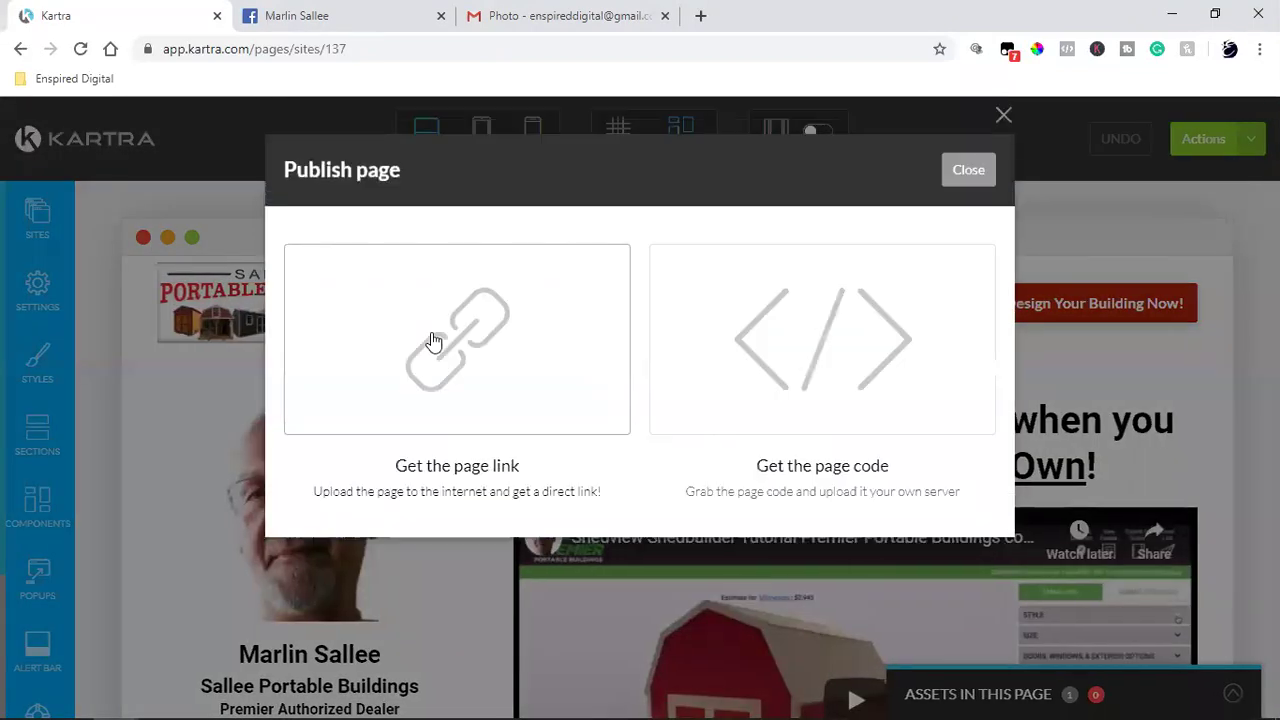
click(431, 340)
click(449, 597)
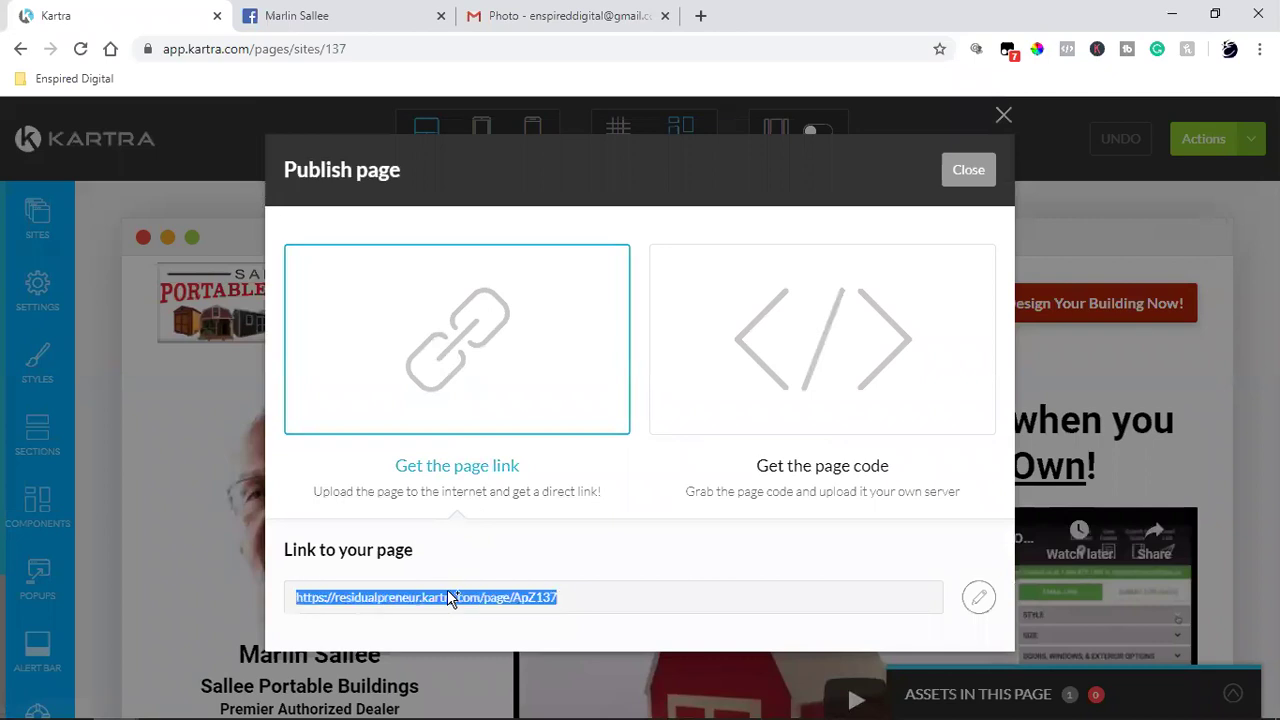
right_click(449, 597)
click(489, 478)
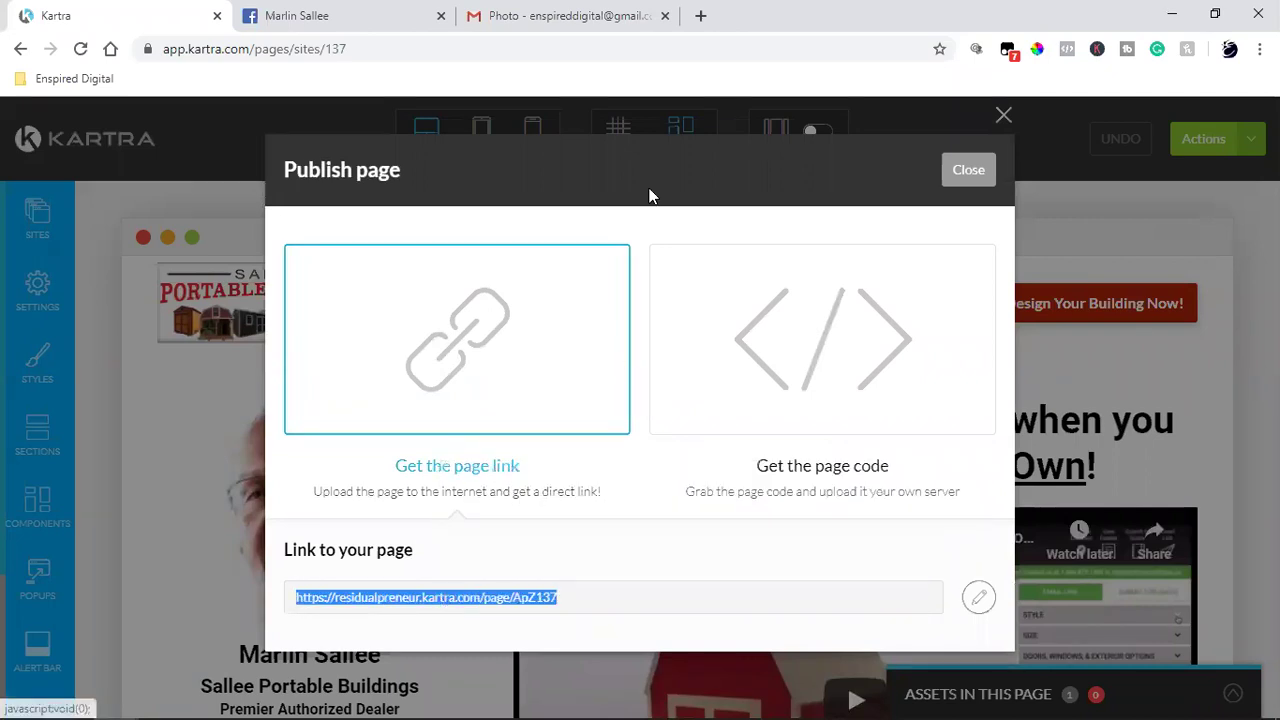
click(968, 170)
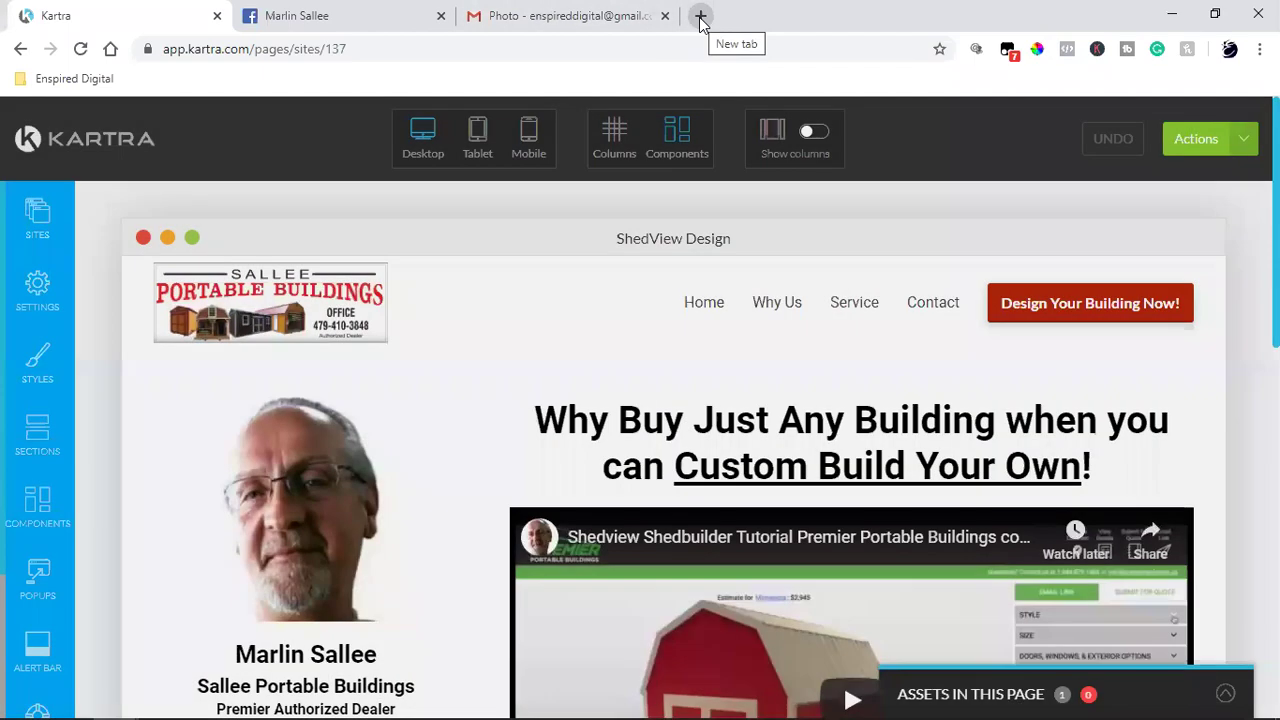
Step: Load the copied page link in a new browser tab, review the live page, and return to Kartra
click(701, 20)
key(ctrl+v)
click(368, 86)
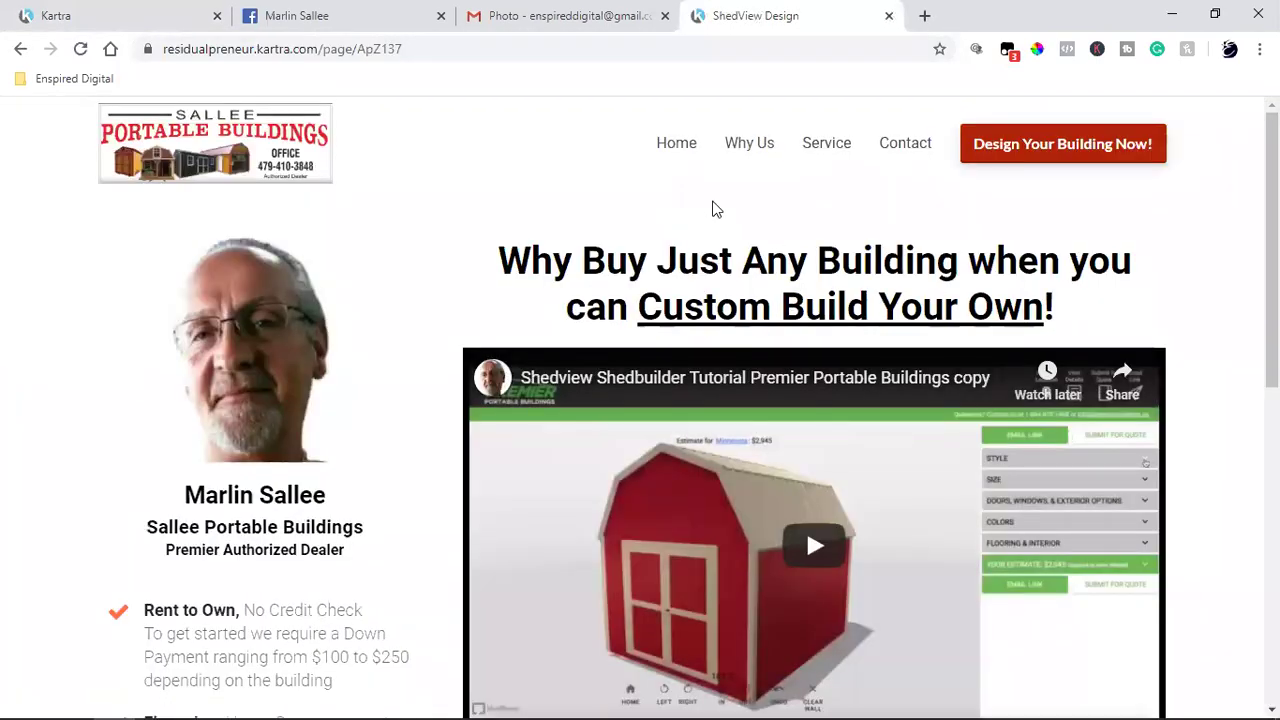
mouse_move(800, 23)
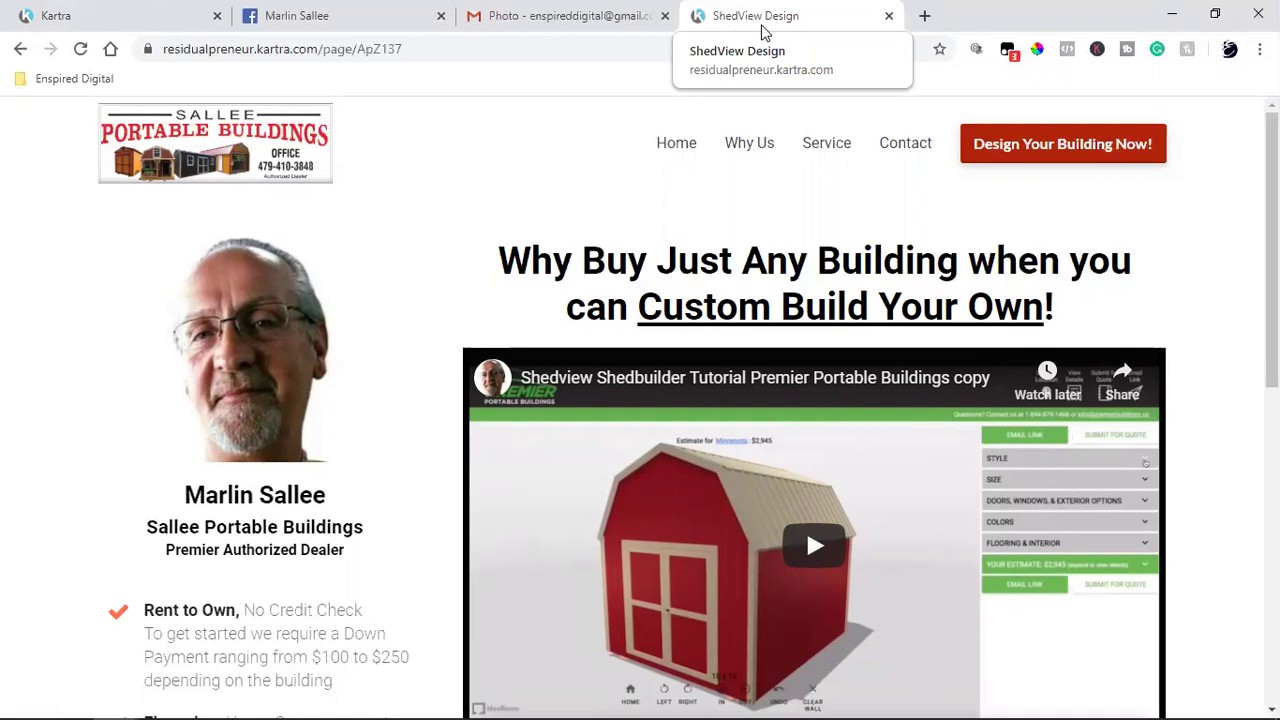
click(105, 12)
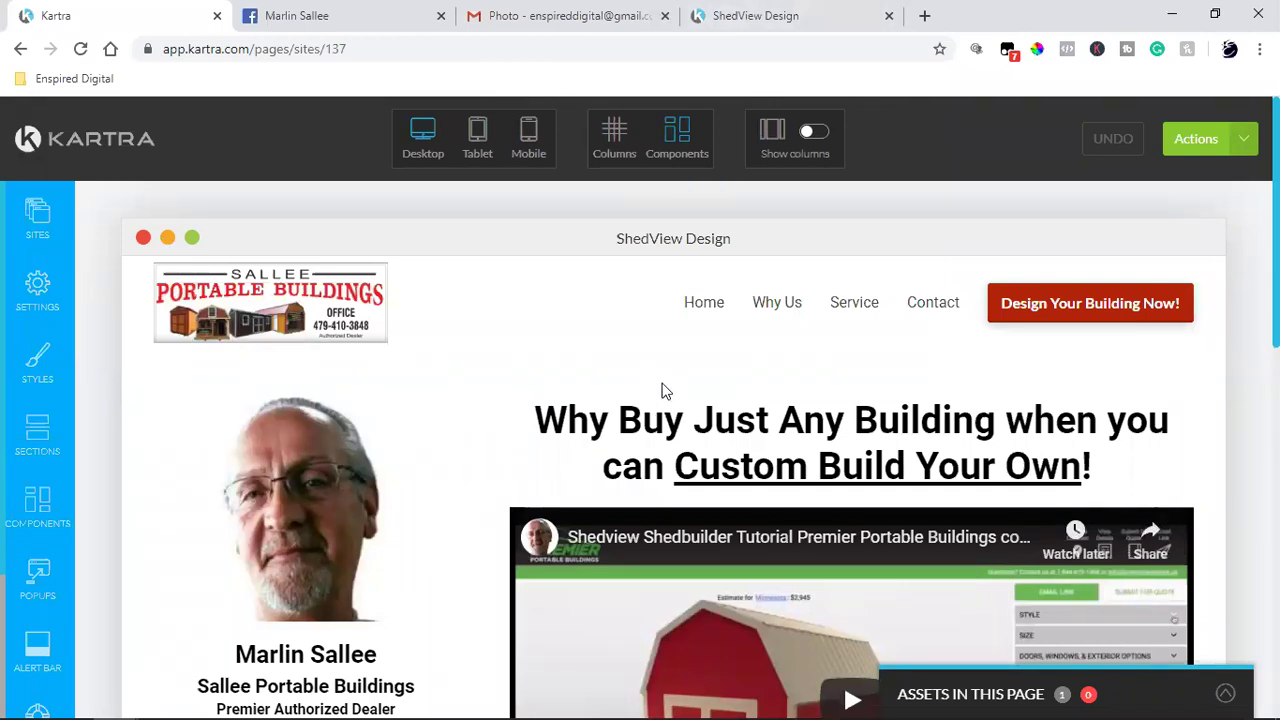
Step: In SEO Parameters, check that the Page Title reads 'ShedView Design'
click(34, 288)
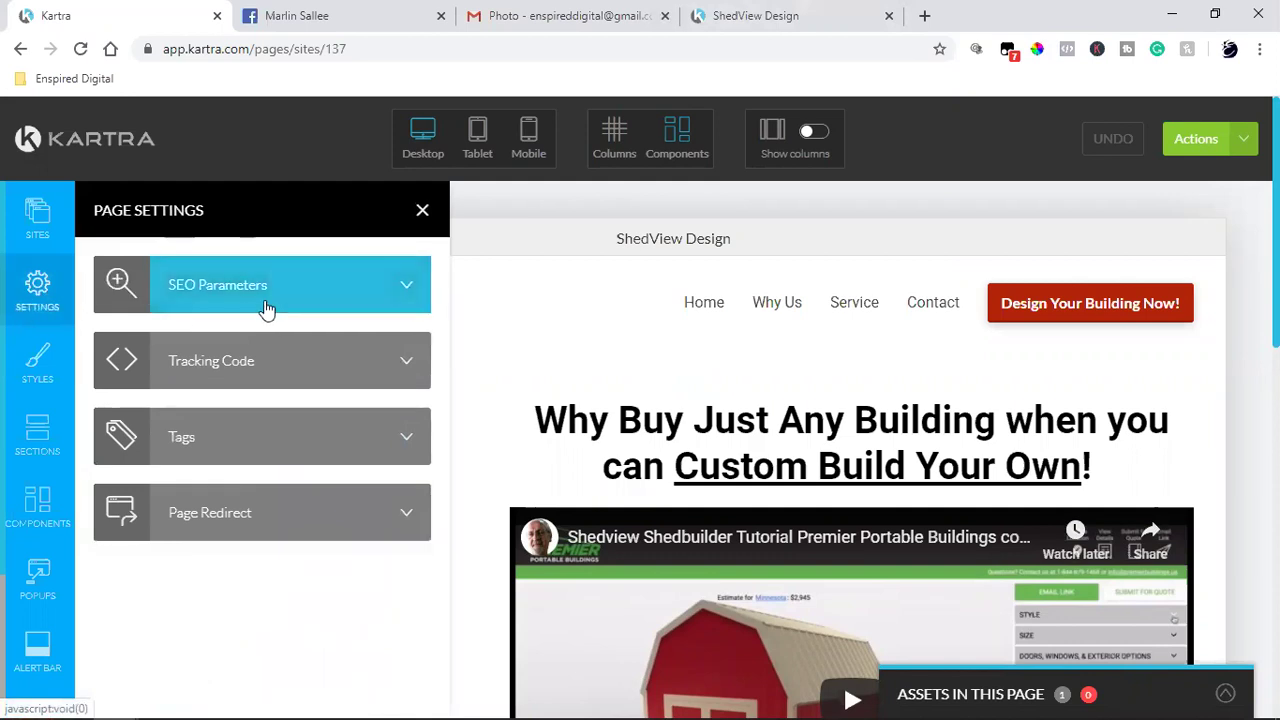
click(258, 290)
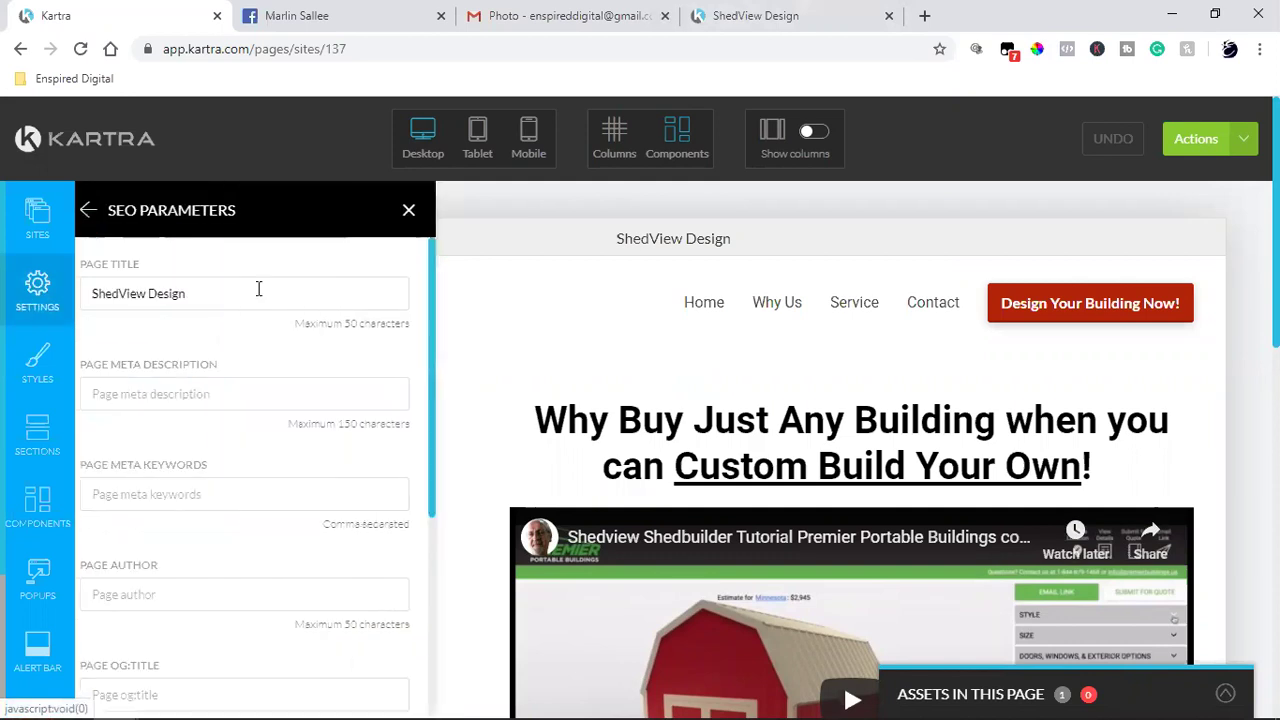
click(141, 293)
drag(141, 293, 217, 294)
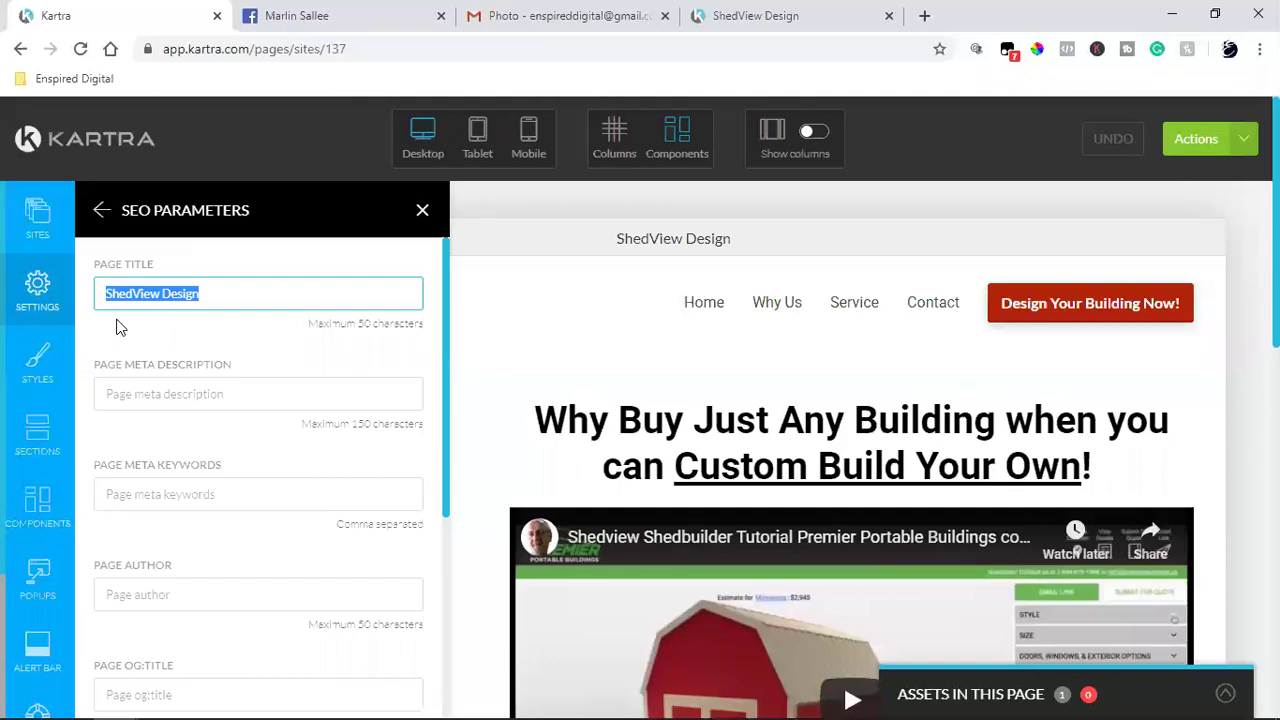
click(243, 307)
Step: Compare with the live page's tab title, then choose an image for the Page OG:Image
click(755, 16)
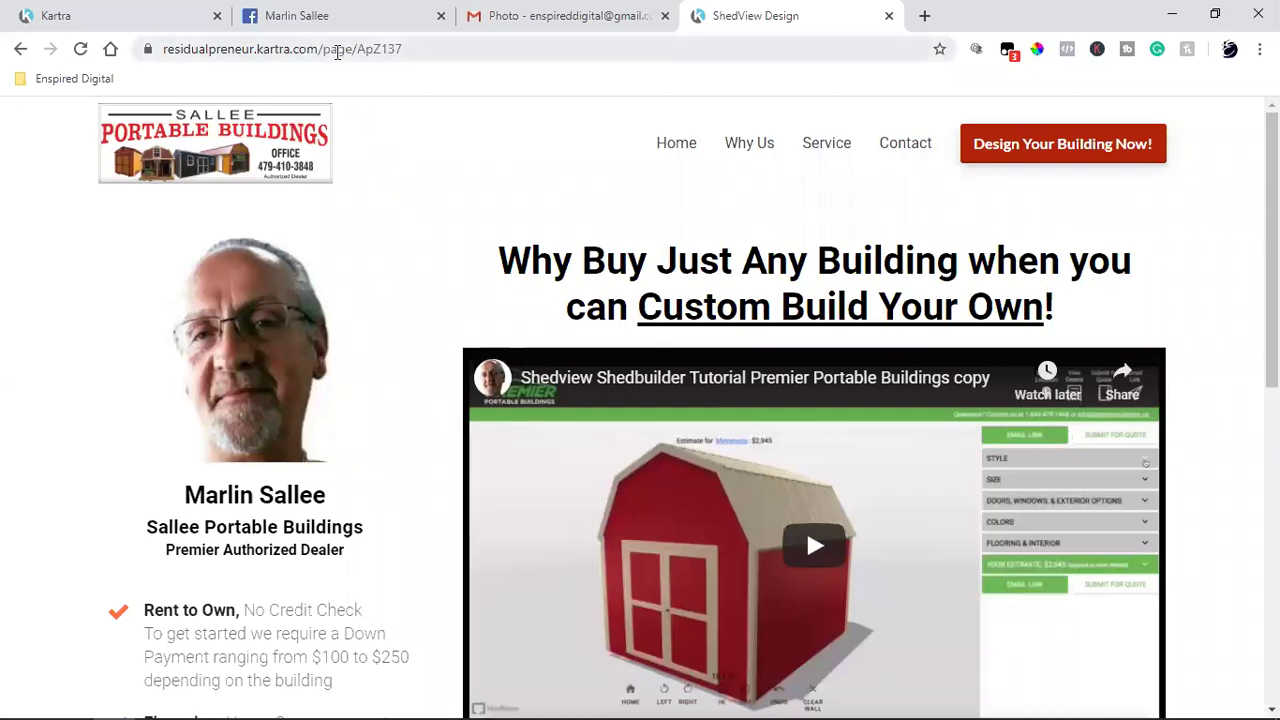
click(157, 9)
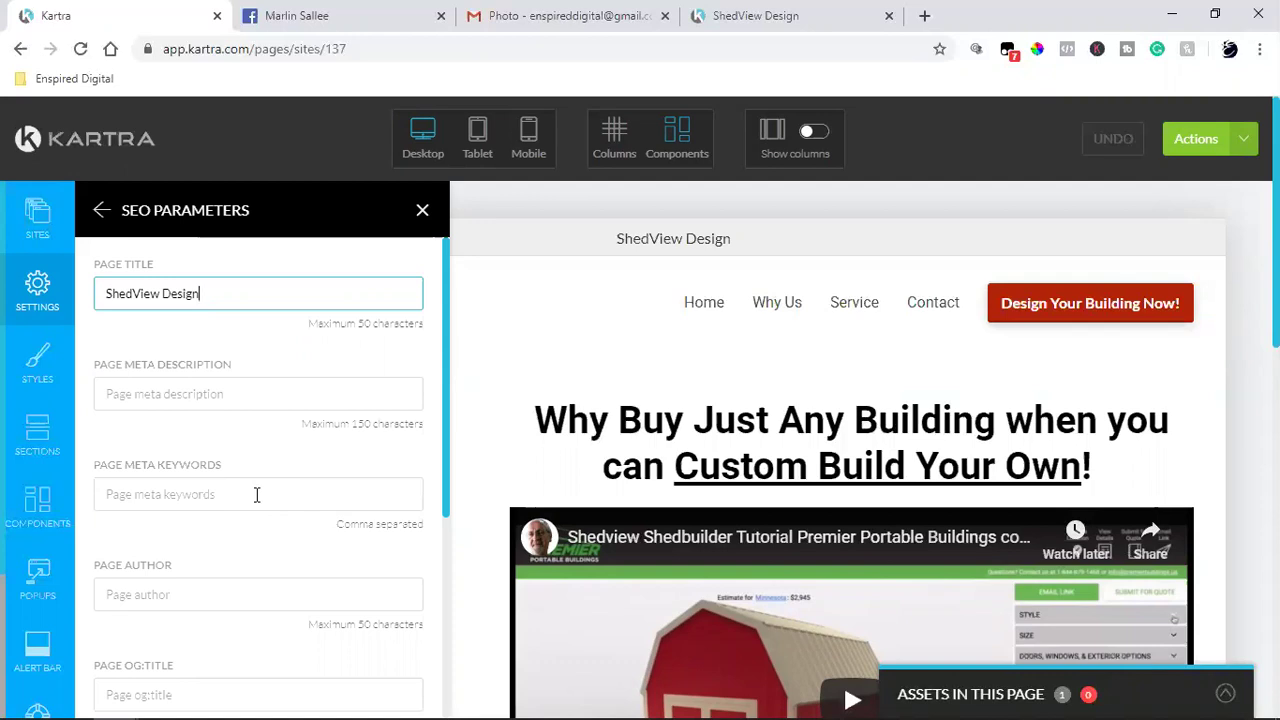
scroll(256, 494, down, 4)
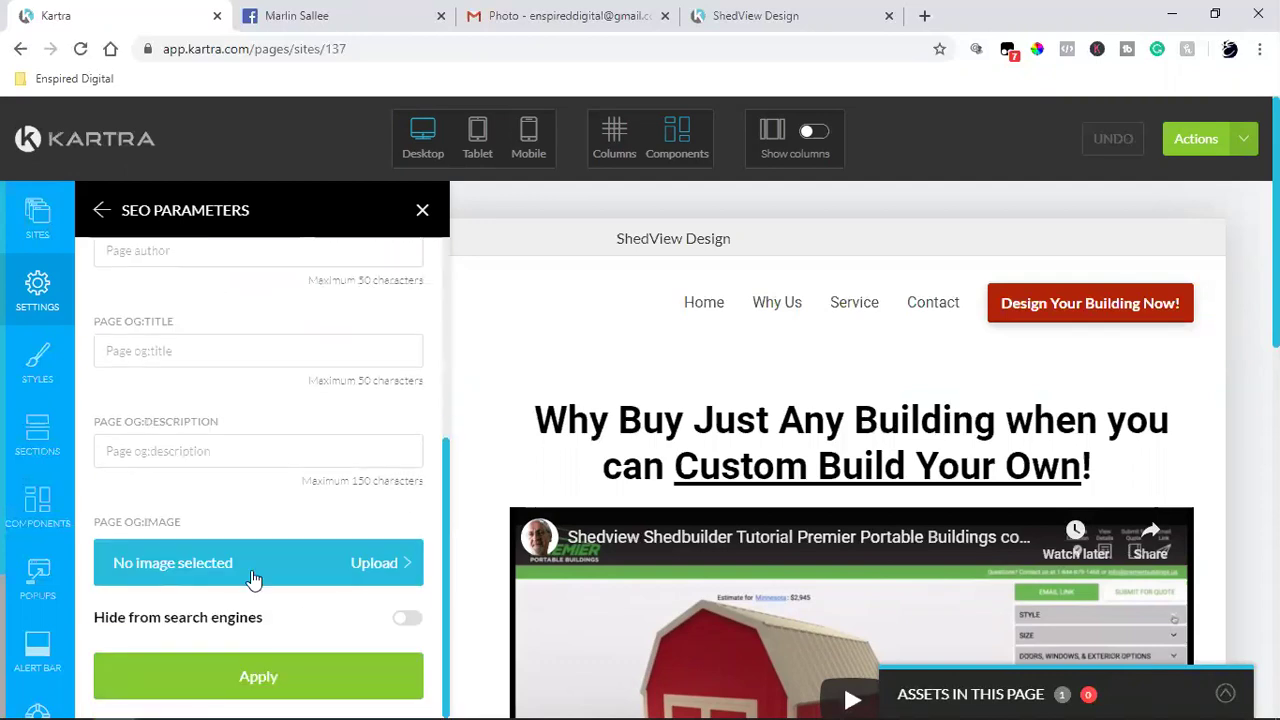
click(259, 577)
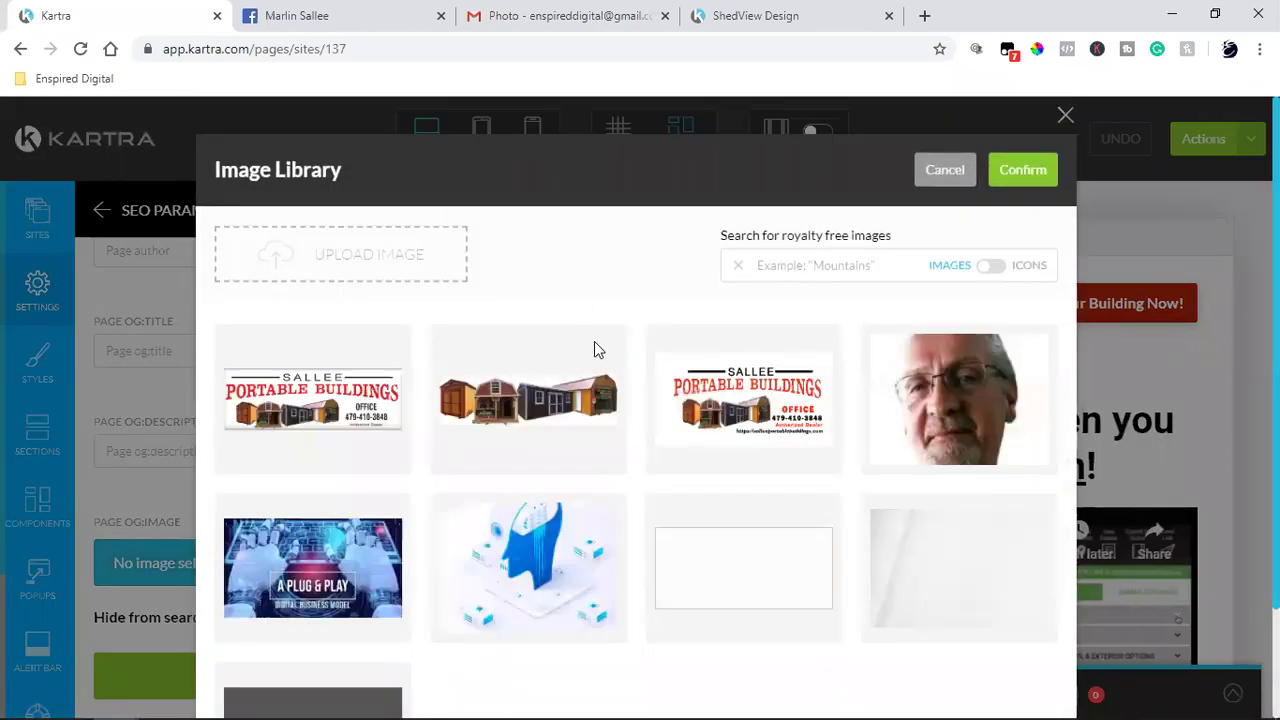
Step: Upload the Facebook Ad1 laptop mockup, confirm it as the OG image, and apply the SEO settings
click(659, 386)
click(371, 262)
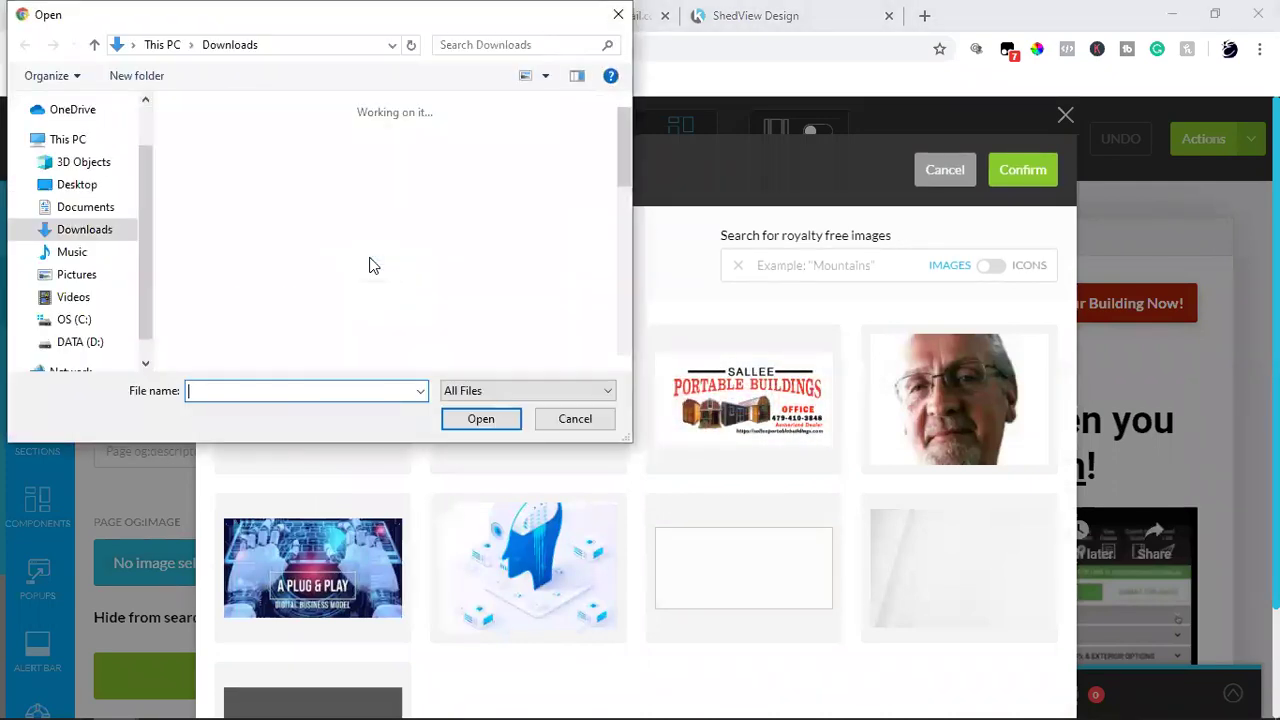
click(228, 192)
click(466, 422)
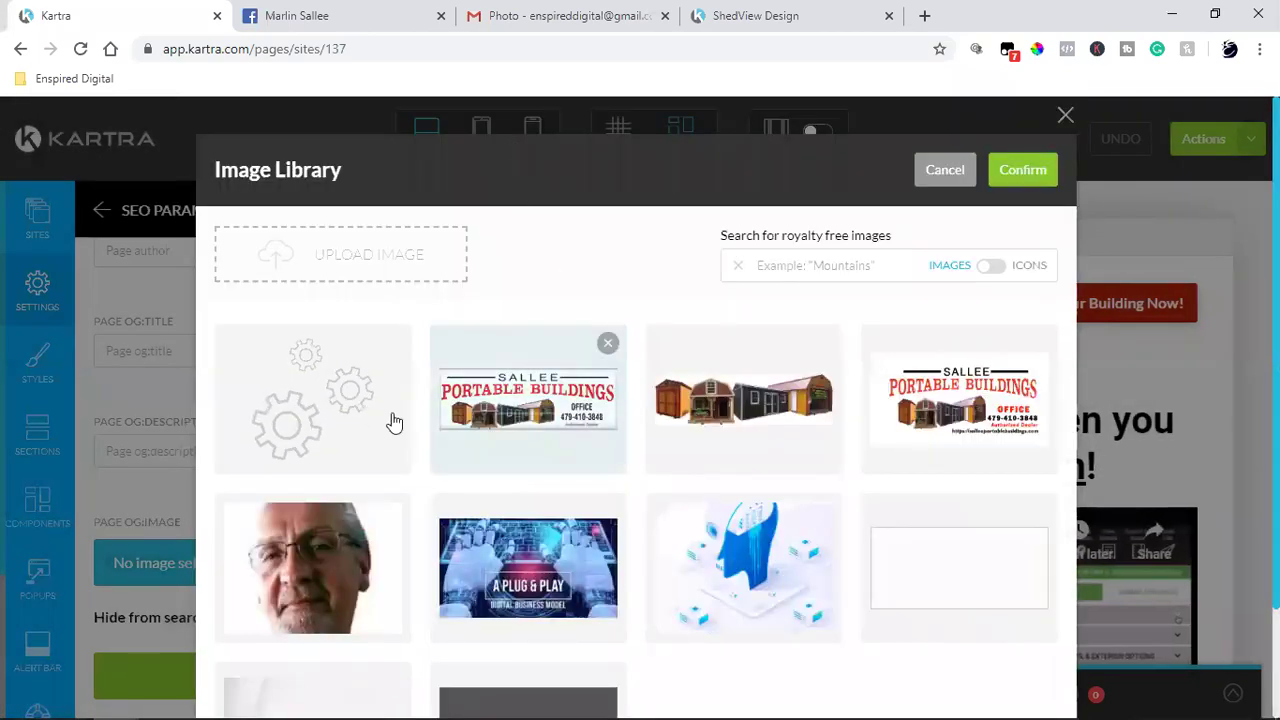
click(329, 414)
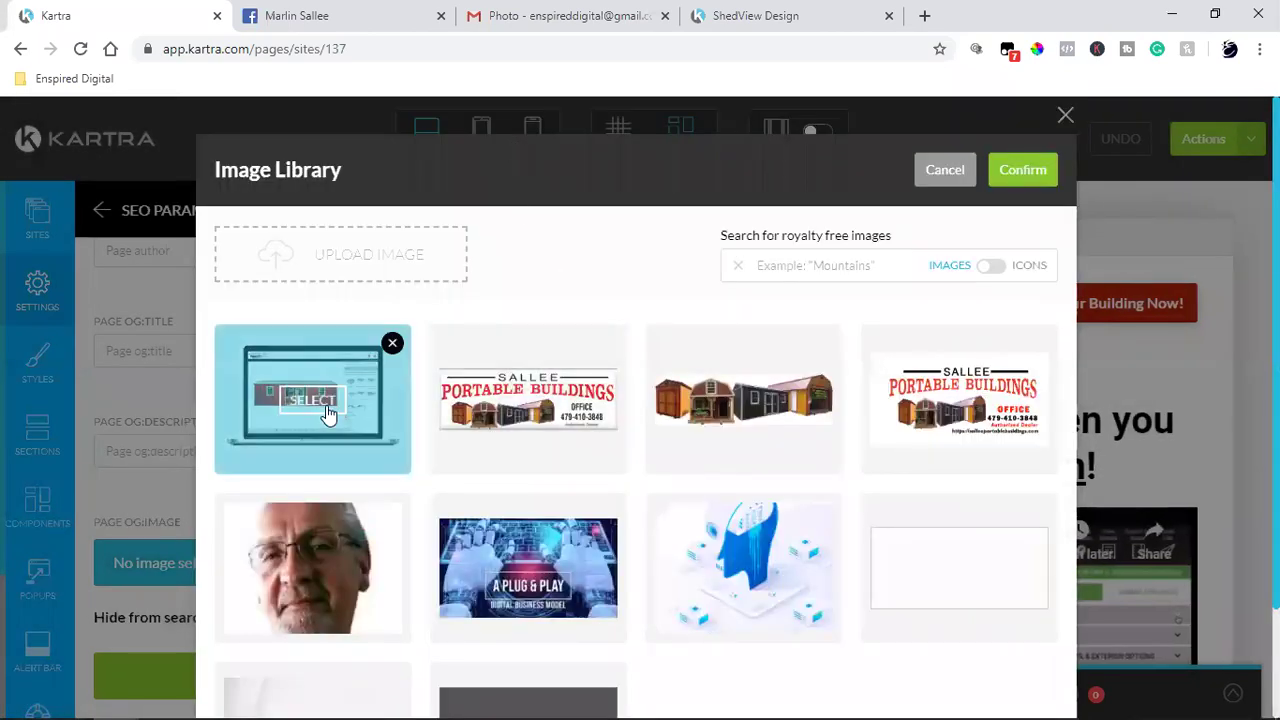
click(1022, 170)
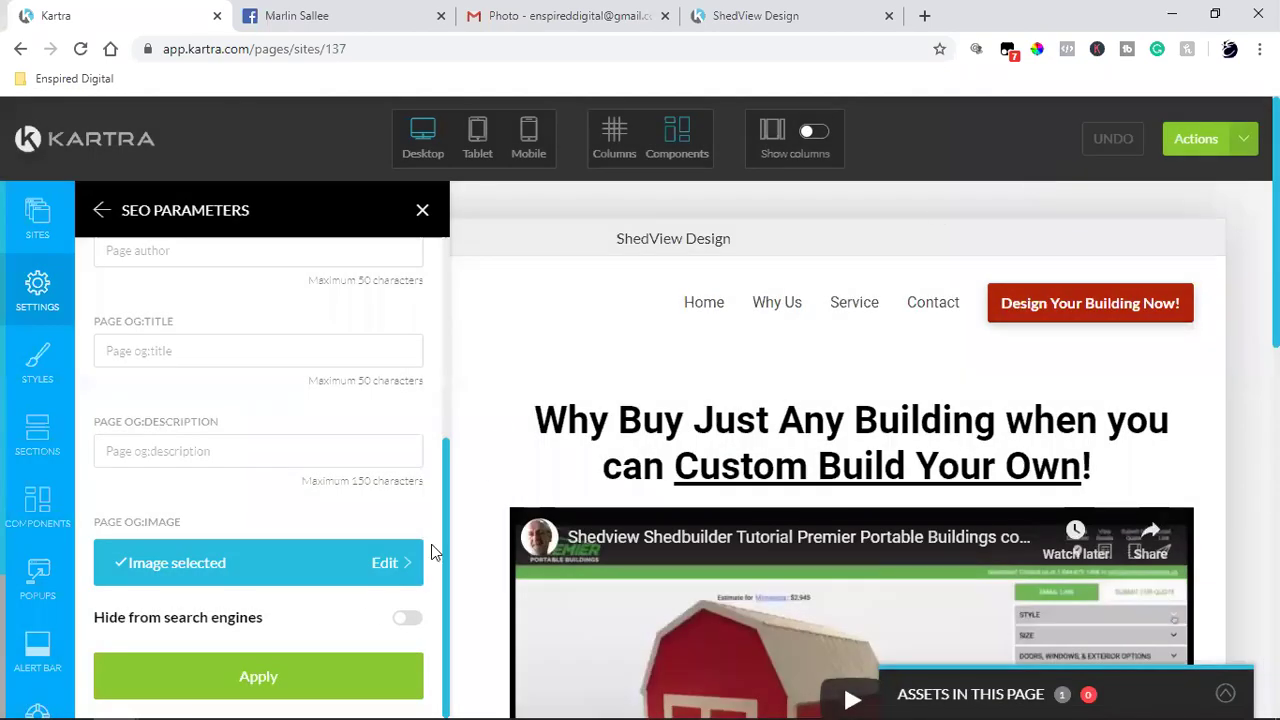
click(190, 686)
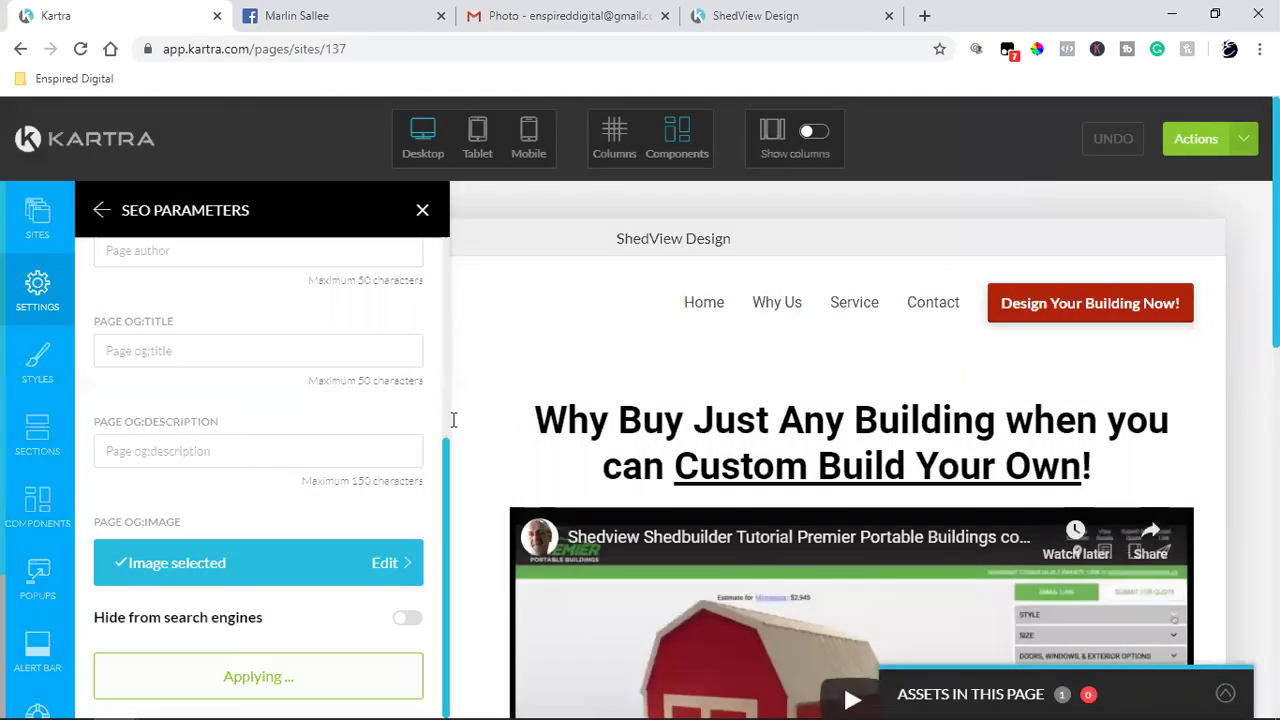
Step: Save and publish the page live from Actions, dismiss the publish dialog, and reapply the SEO settings
click(1195, 140)
click(1156, 219)
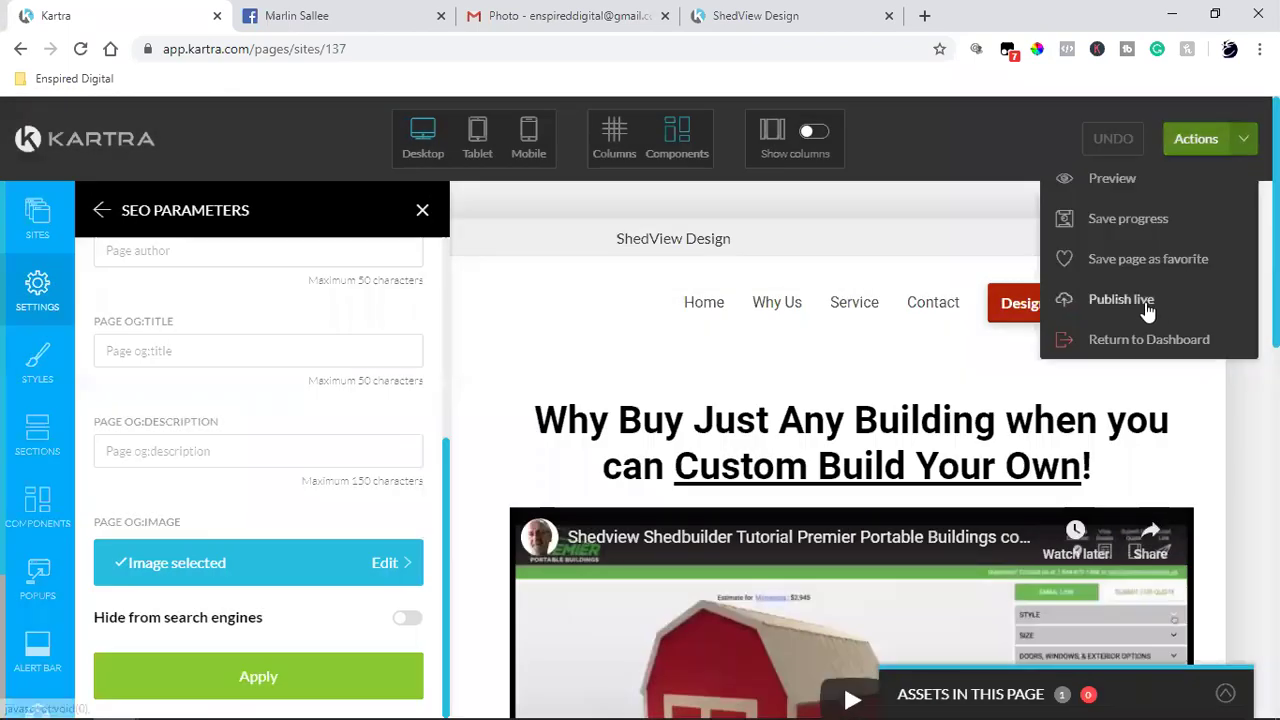
click(1066, 303)
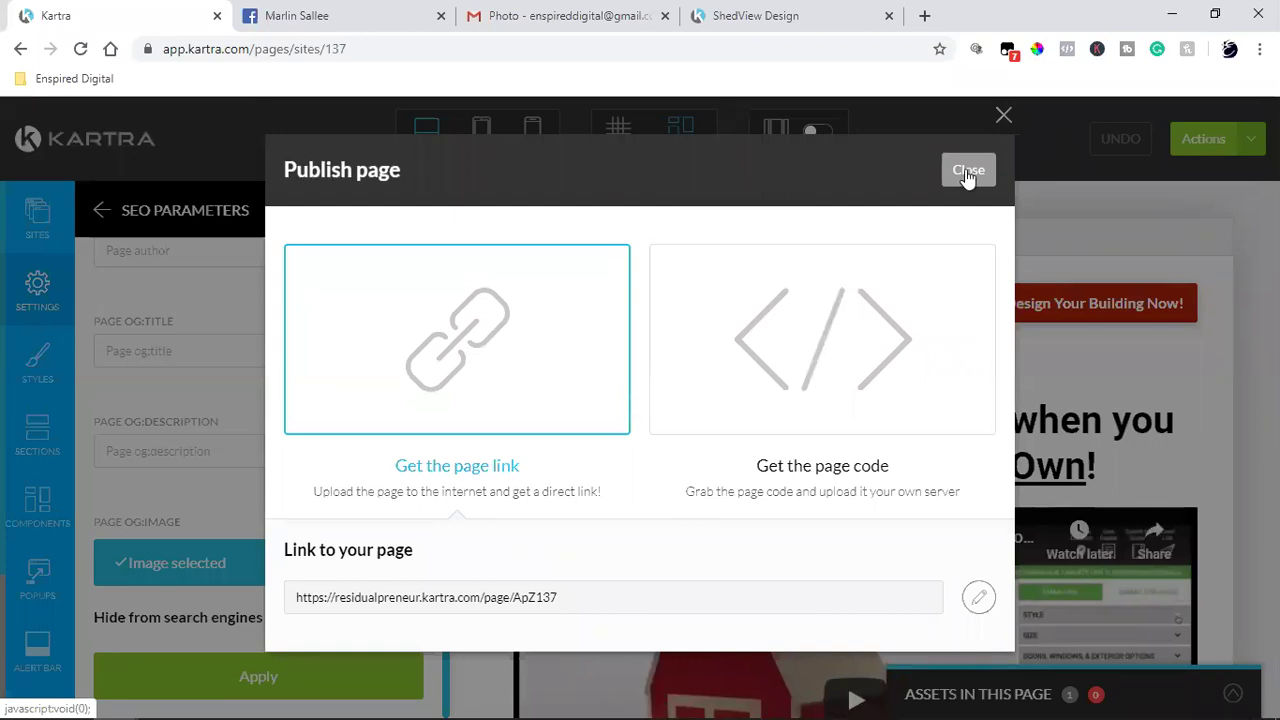
key(Escape)
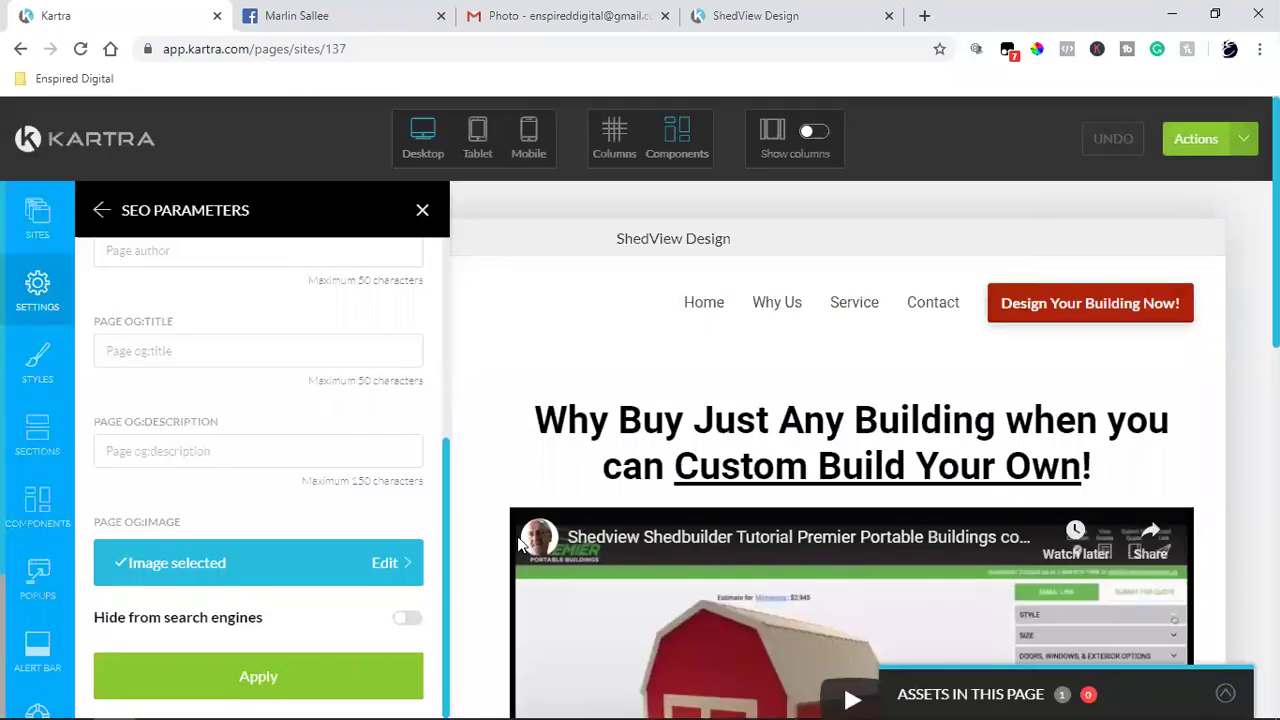
click(229, 684)
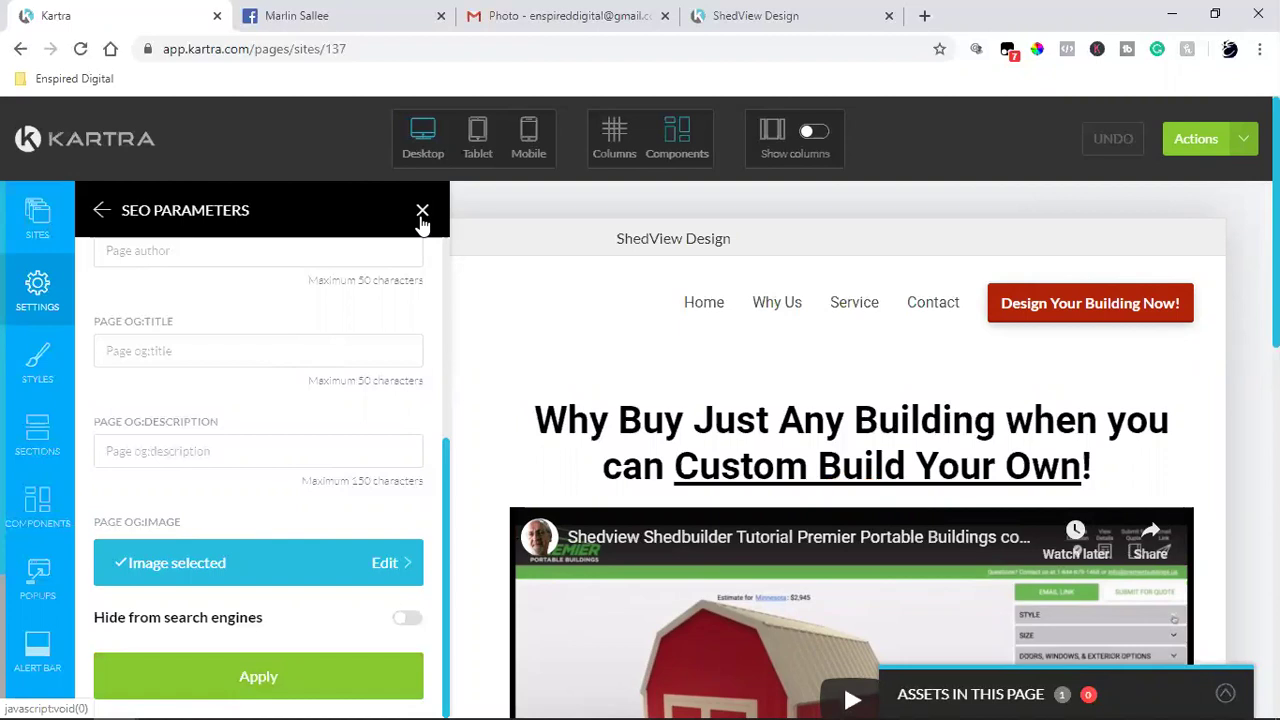
Step: Close SEO Parameters, scroll through the page, and check the live ShedView Design tab before returning
click(422, 214)
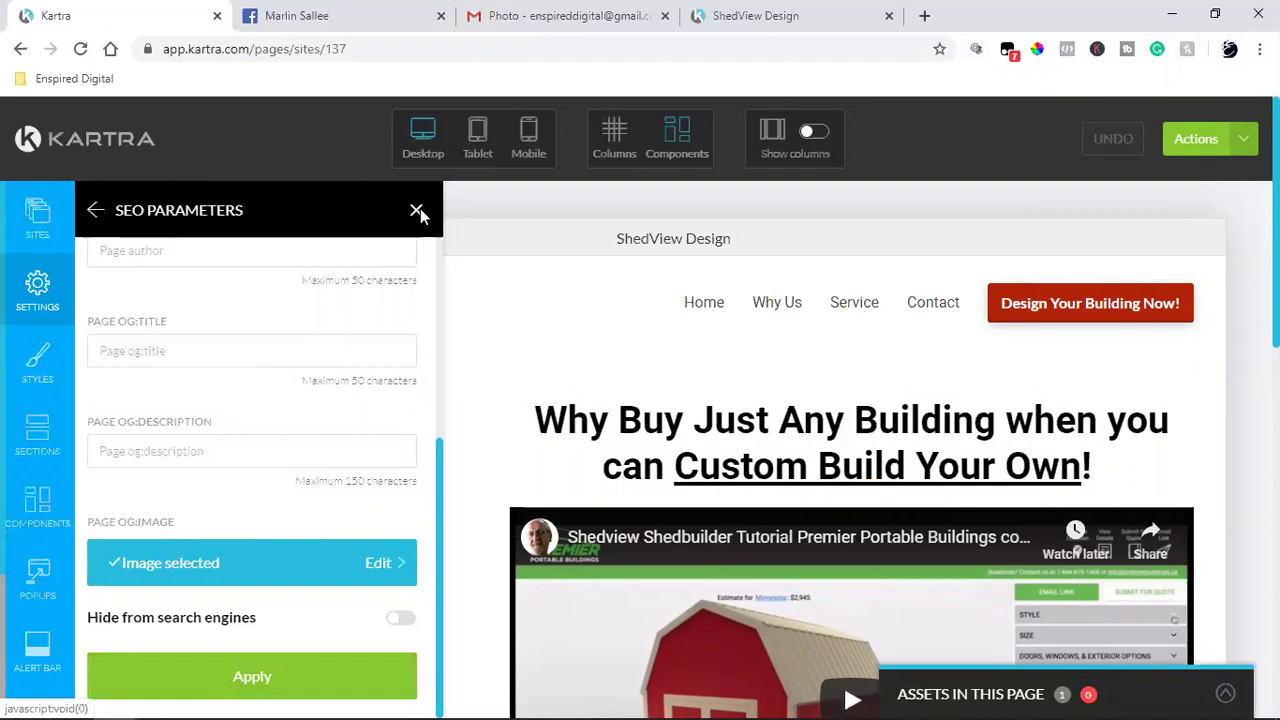
mouse_move(591, 545)
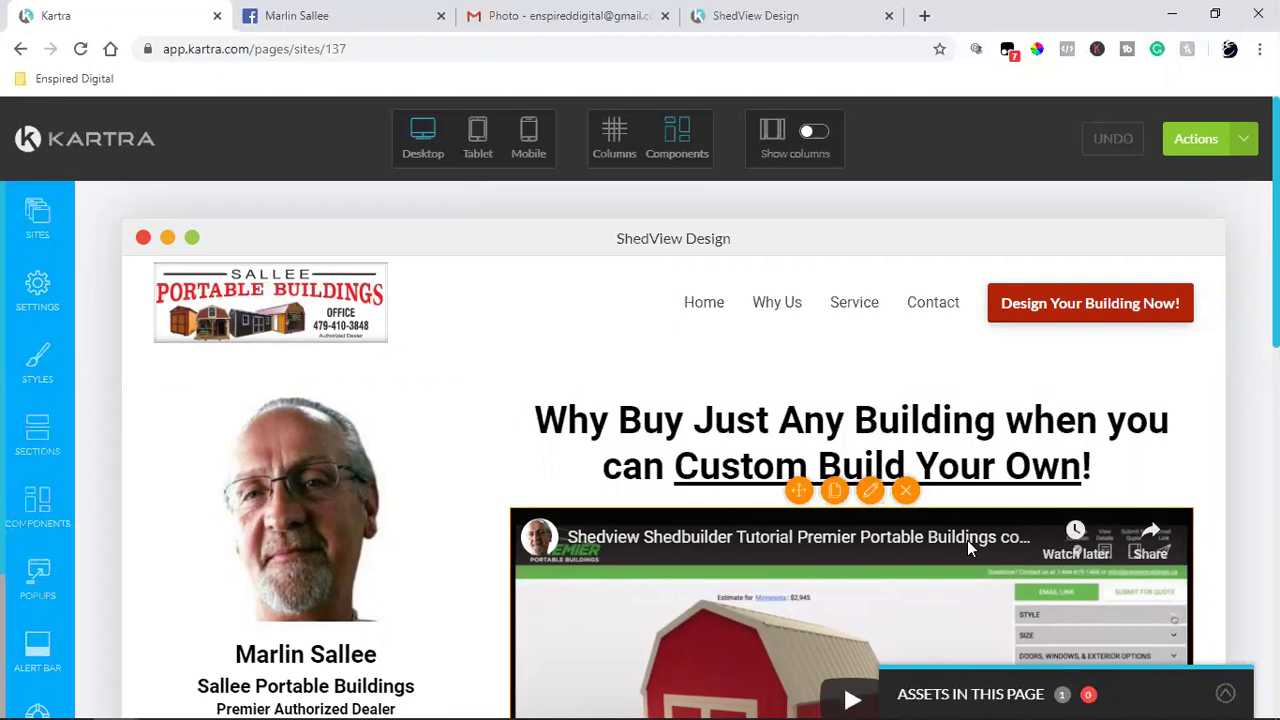
scroll(967, 540, down, 2)
scroll(967, 540, up, 2)
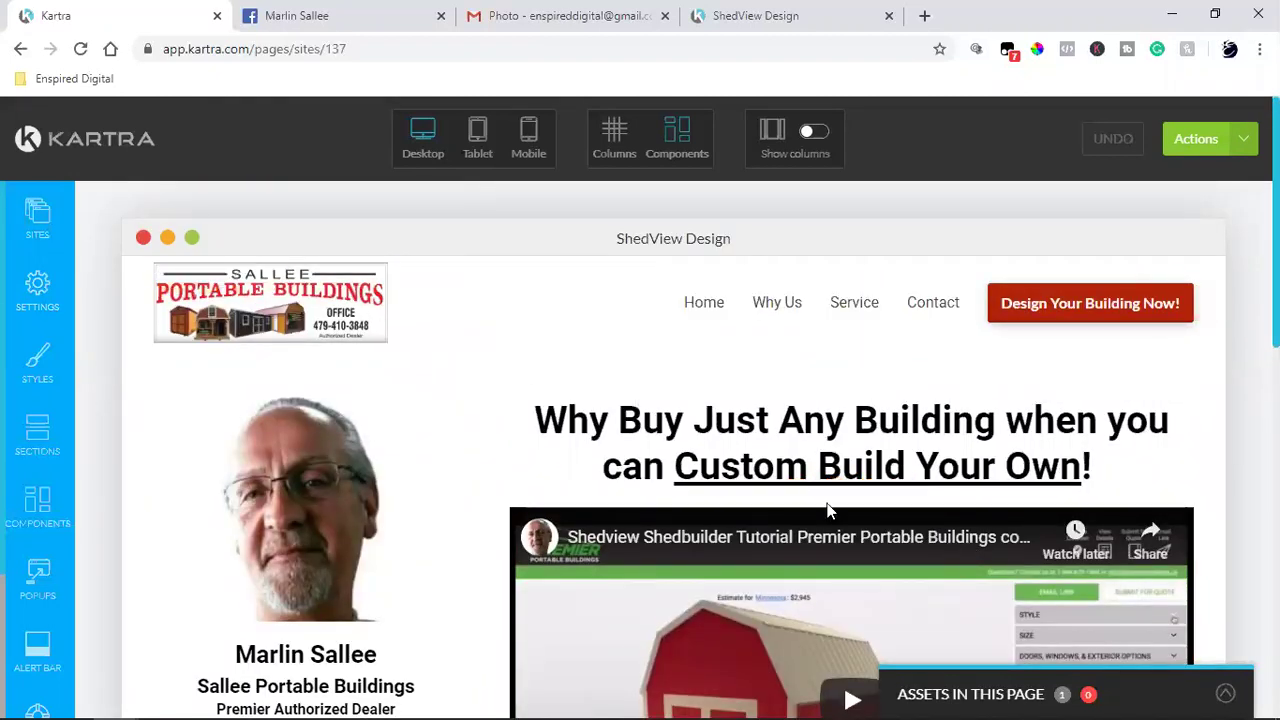
mouse_move(825, 514)
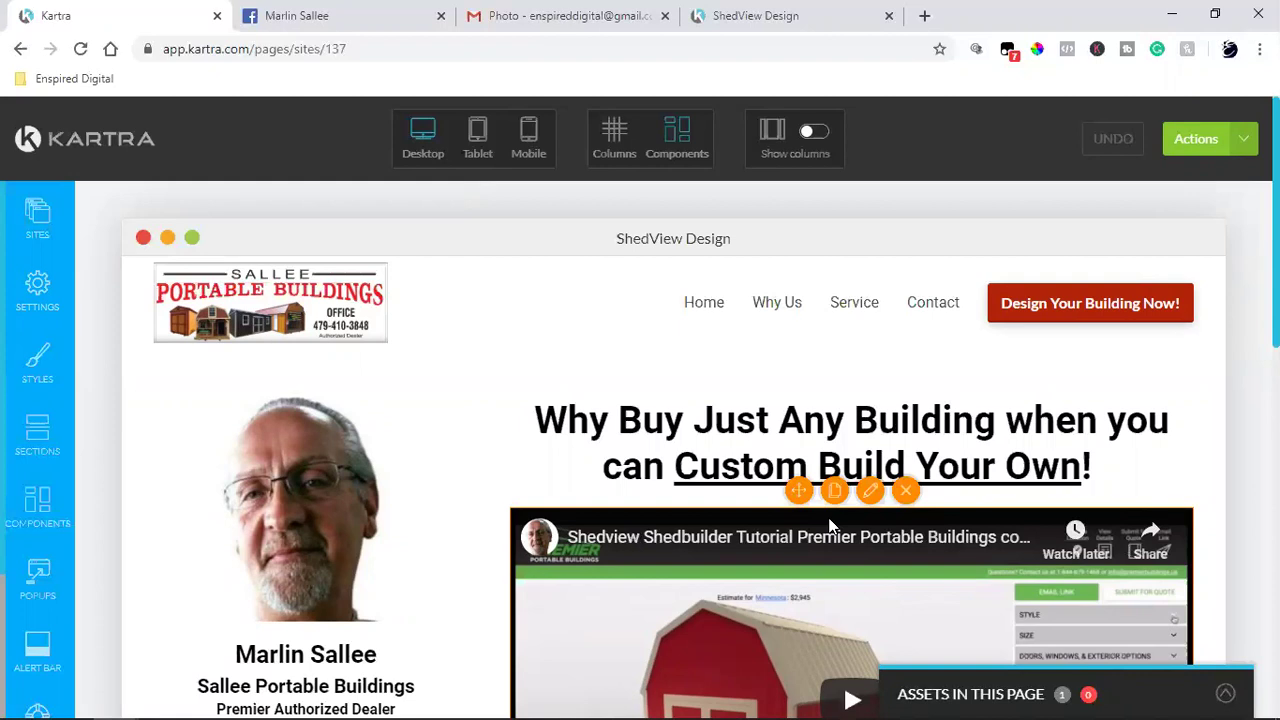
scroll(828, 522, down, 2)
scroll(828, 522, down, 3)
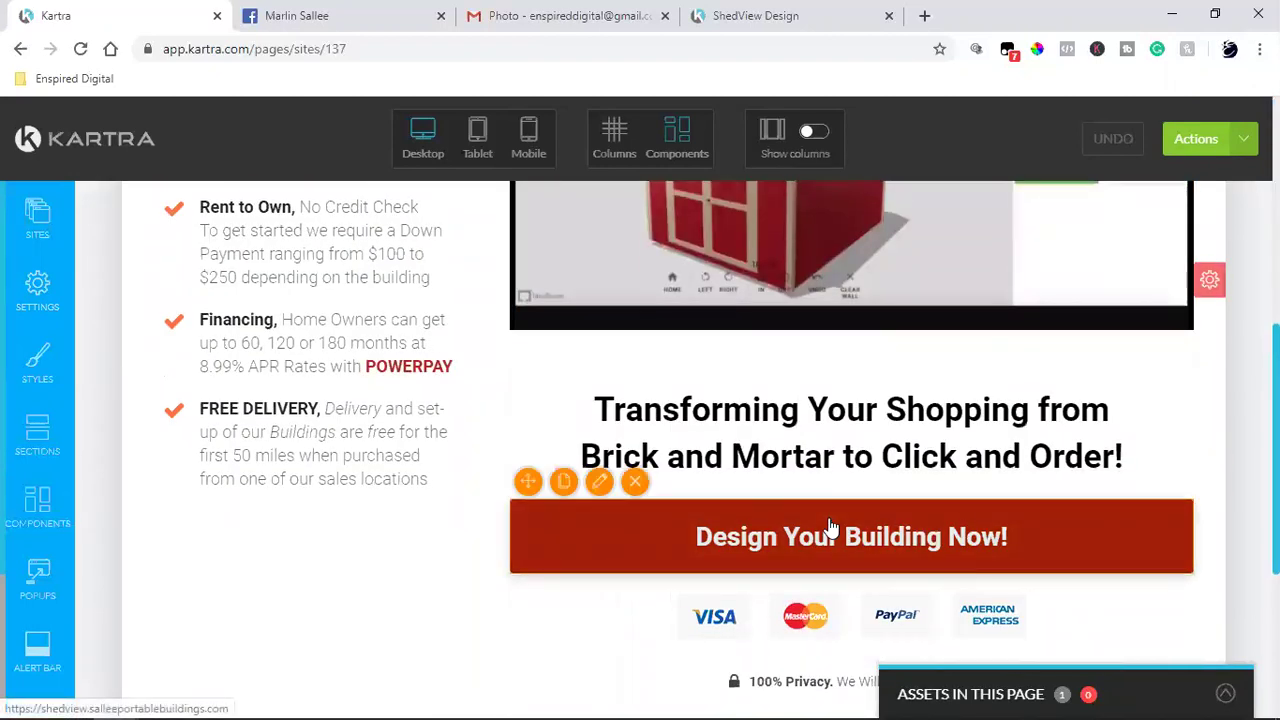
scroll(828, 525, up, 5)
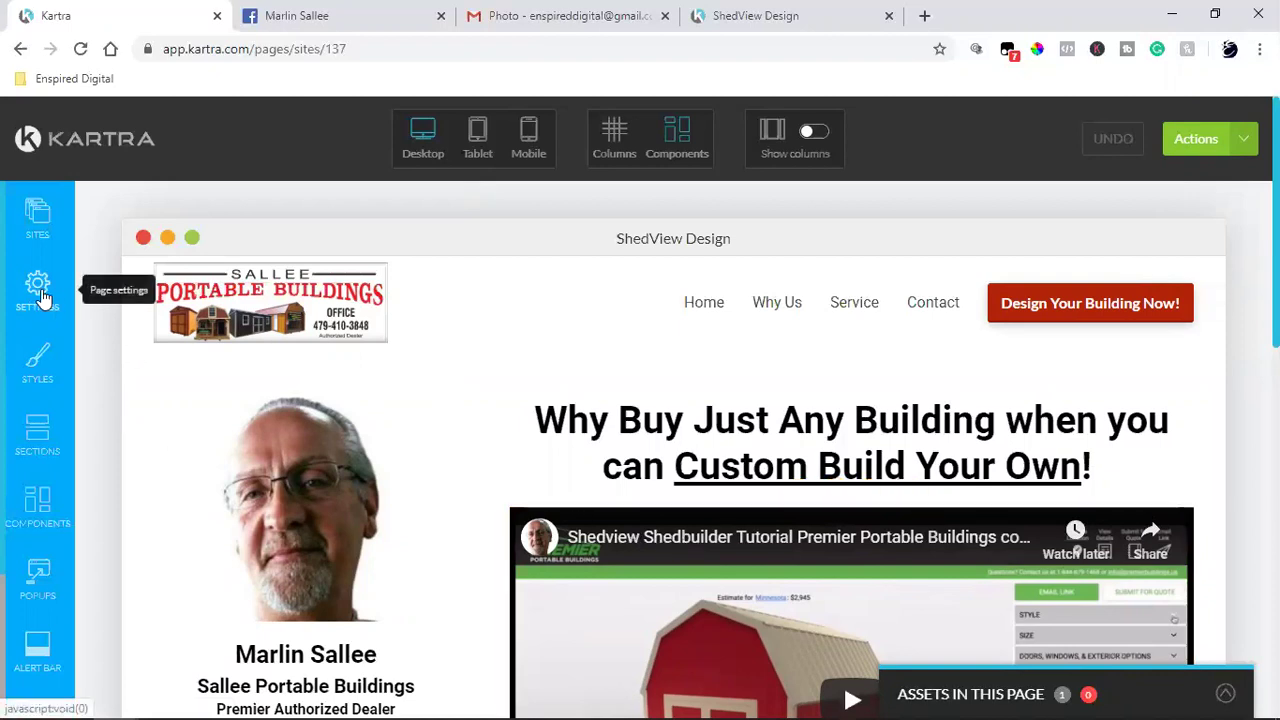
click(758, 20)
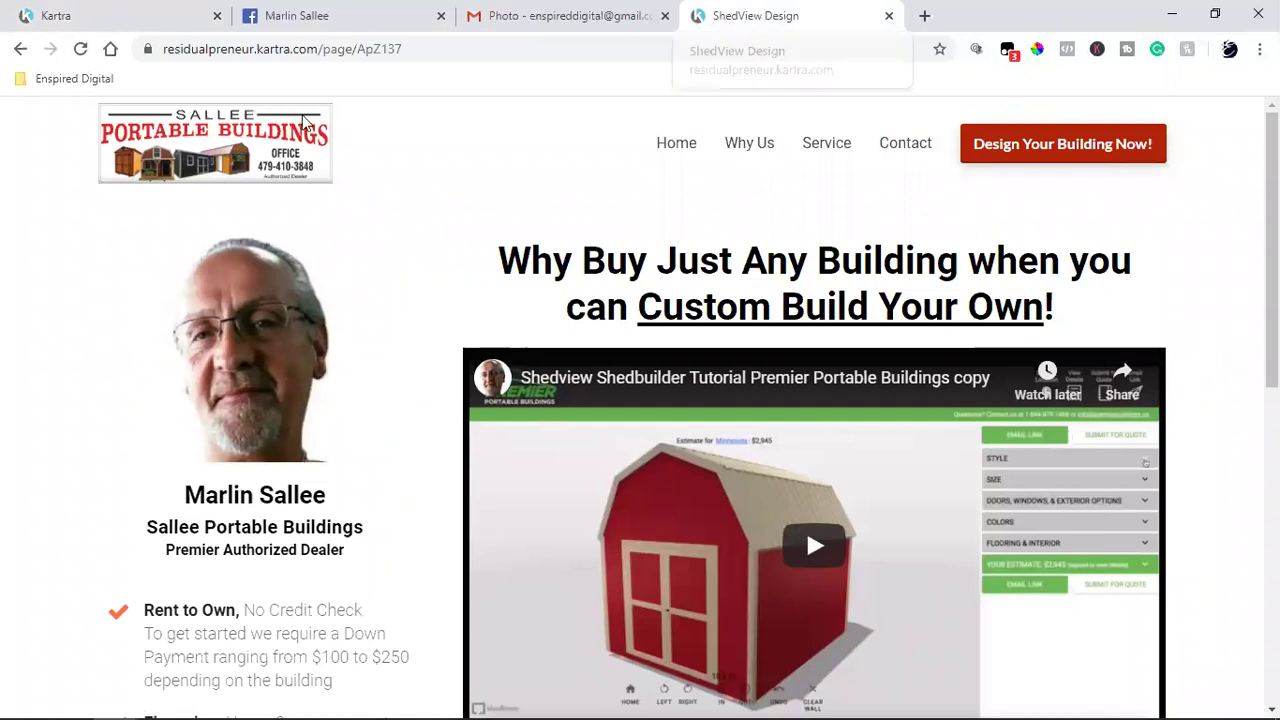
click(113, 10)
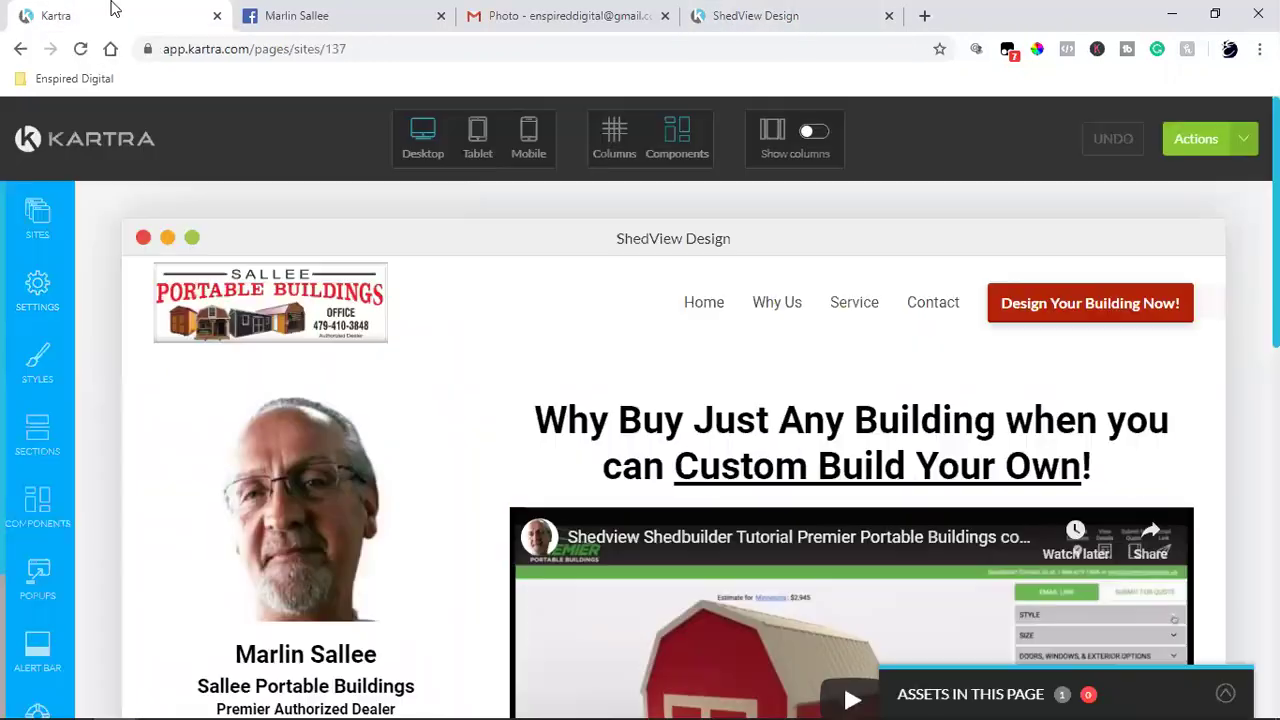
Step: Review the Tracking Code settings, leave the Facebook Ads code empty, and close the panel
click(37, 288)
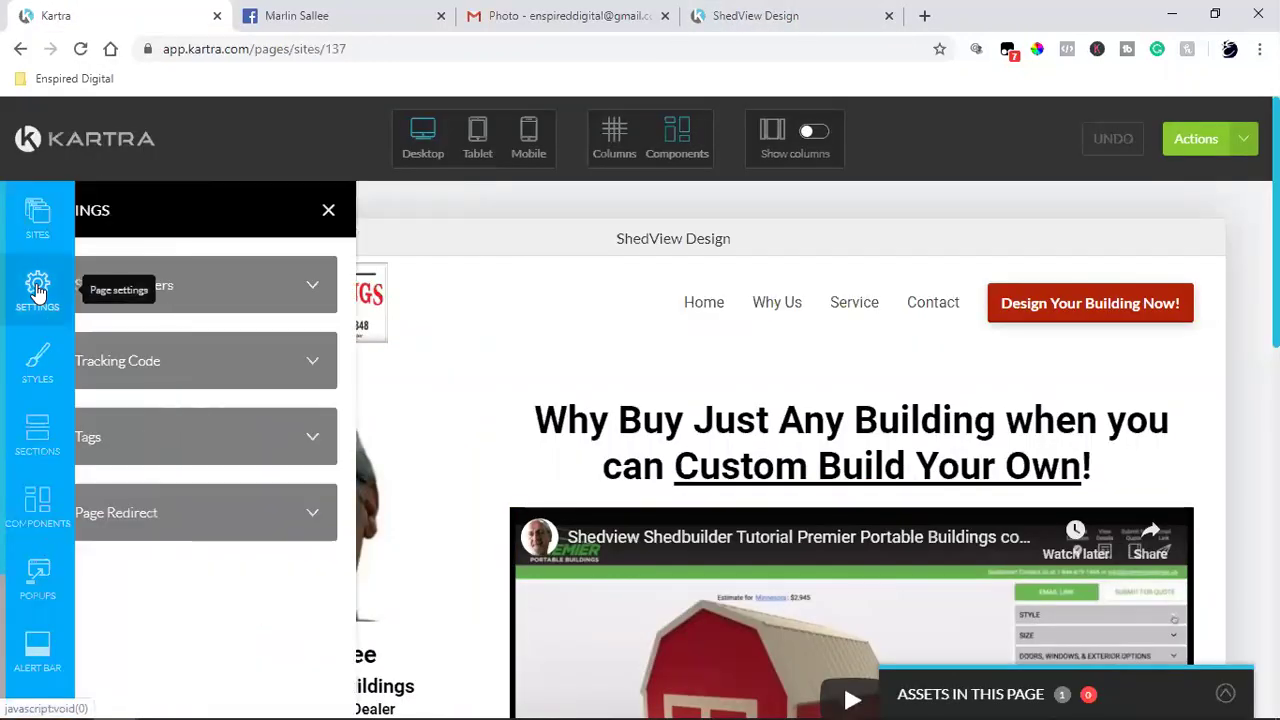
click(330, 373)
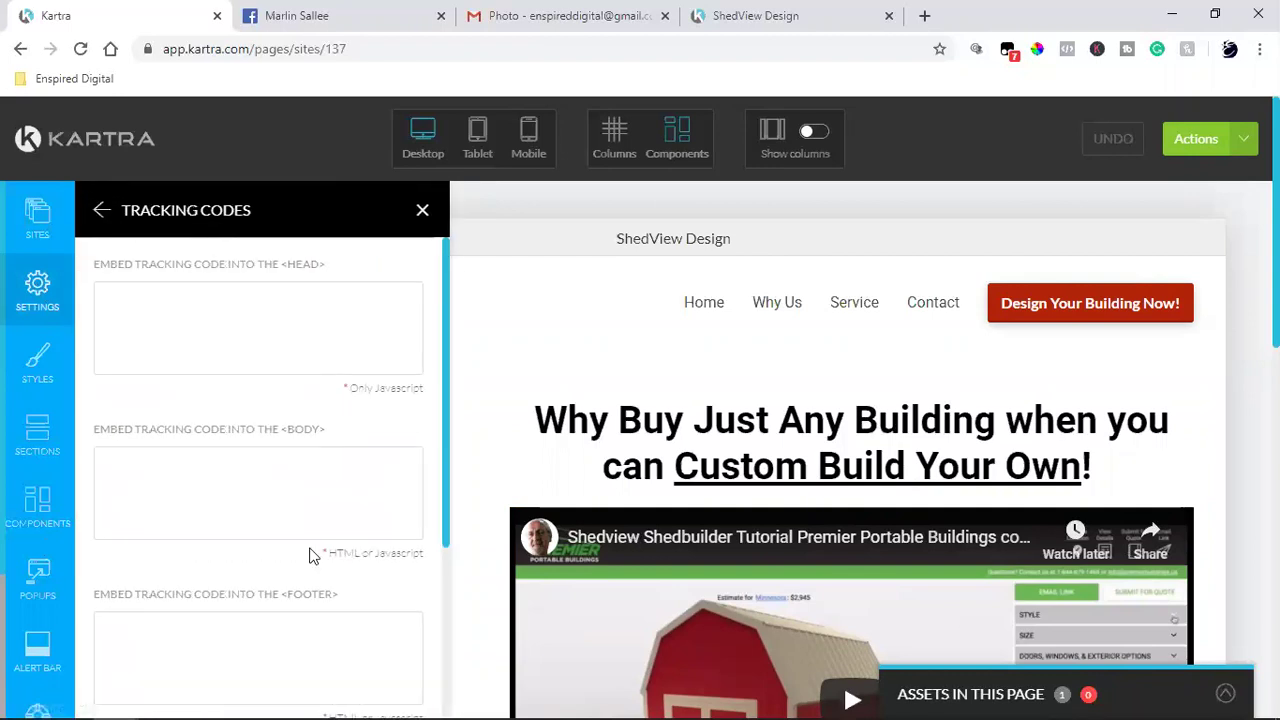
scroll(309, 555, down, 6)
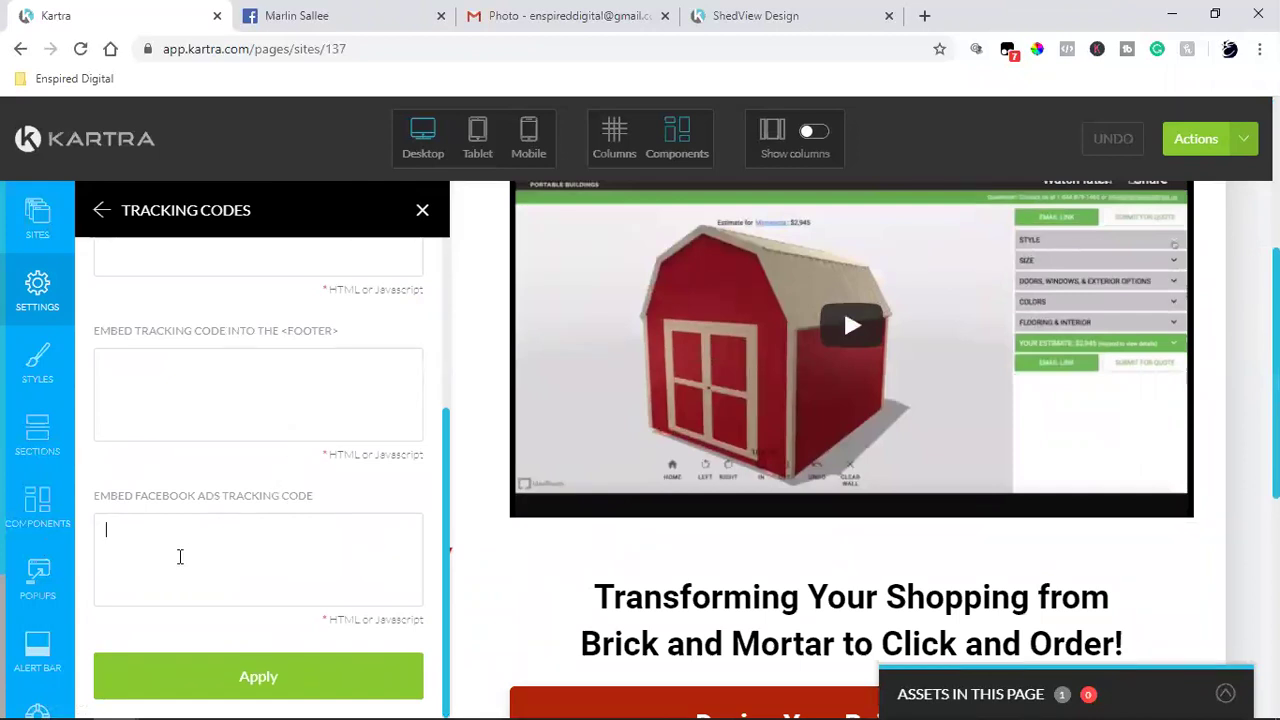
click(139, 534)
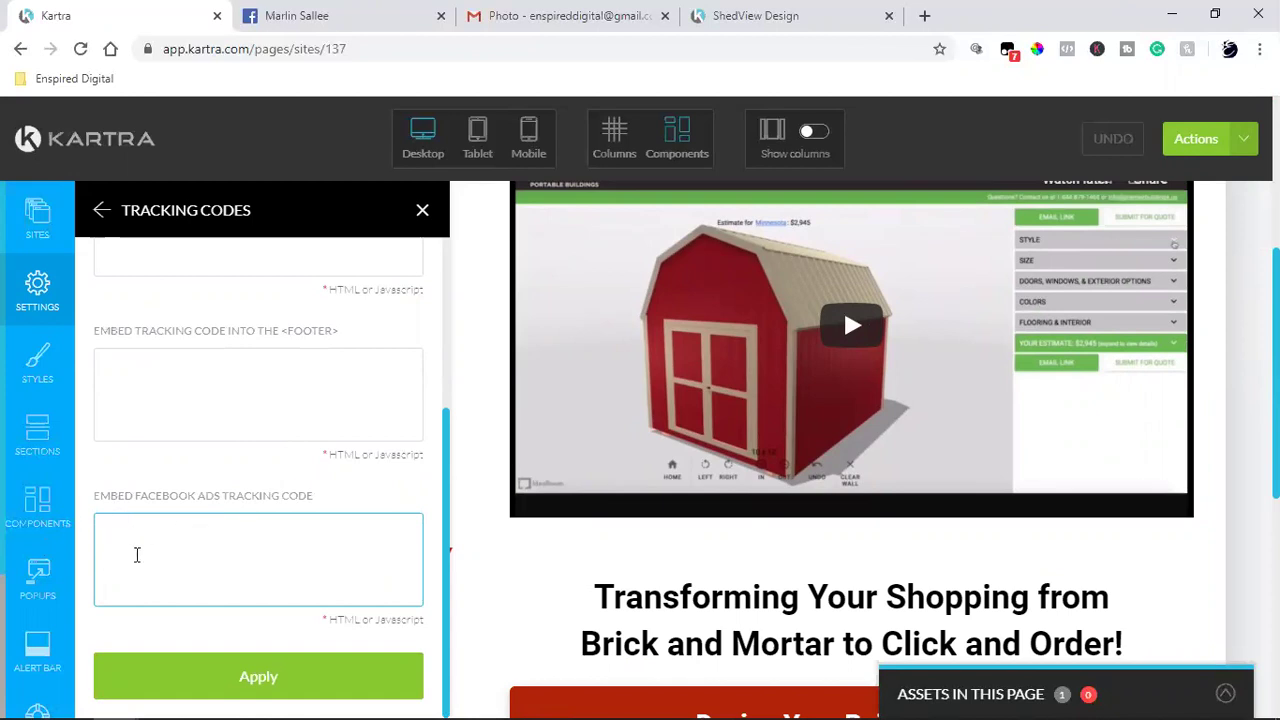
click(422, 210)
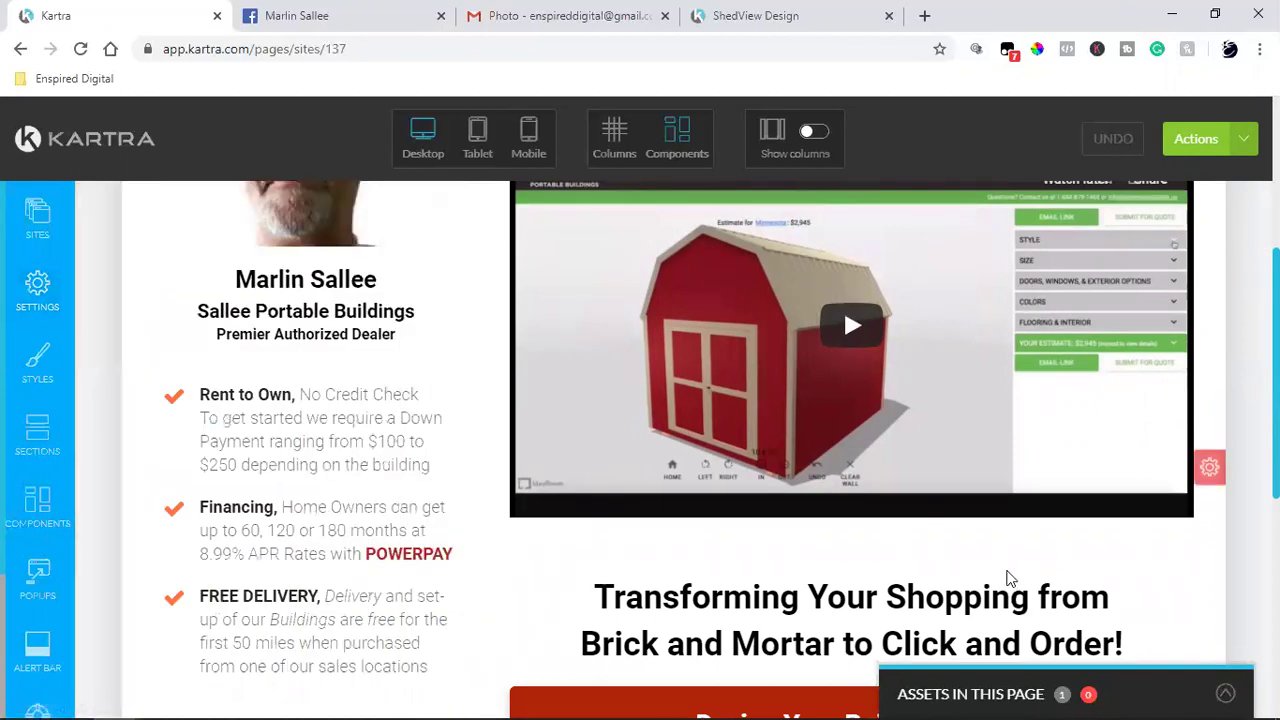
Step: Scroll to the hero tutorial video and delete it from the page
scroll(1008, 578, up, 4)
mouse_move(1008, 578)
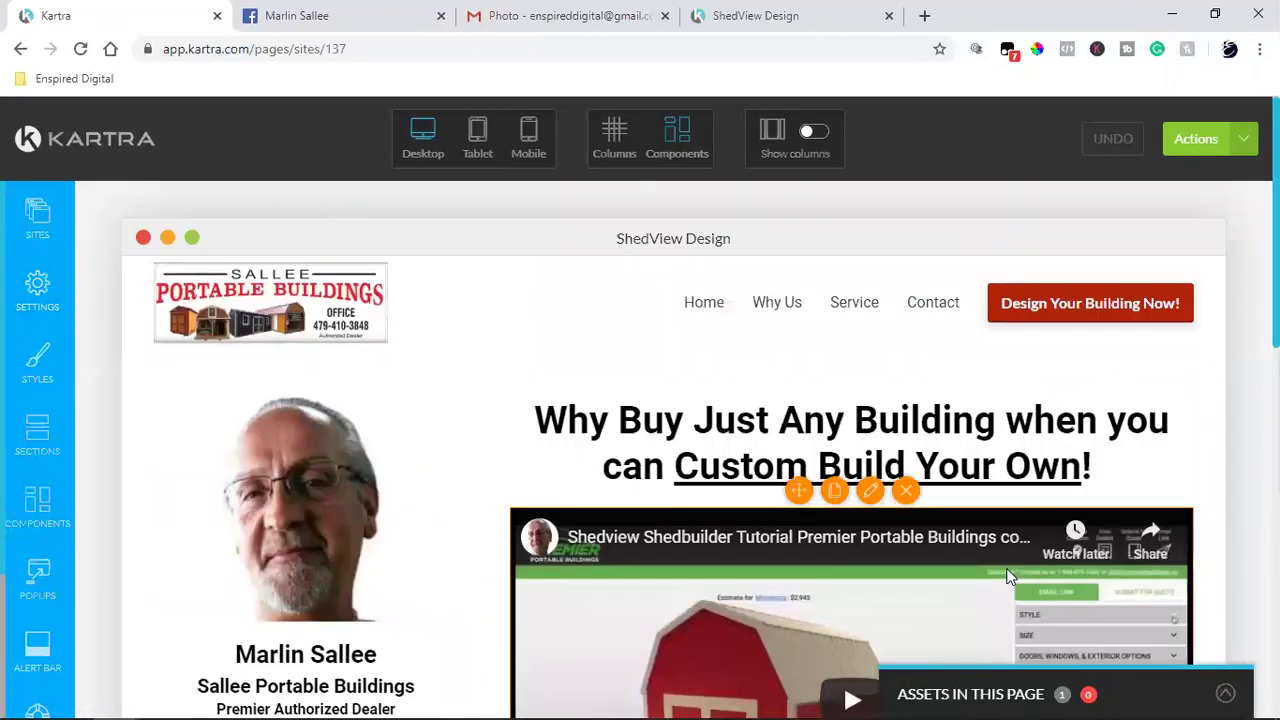
scroll(1008, 578, down, 10)
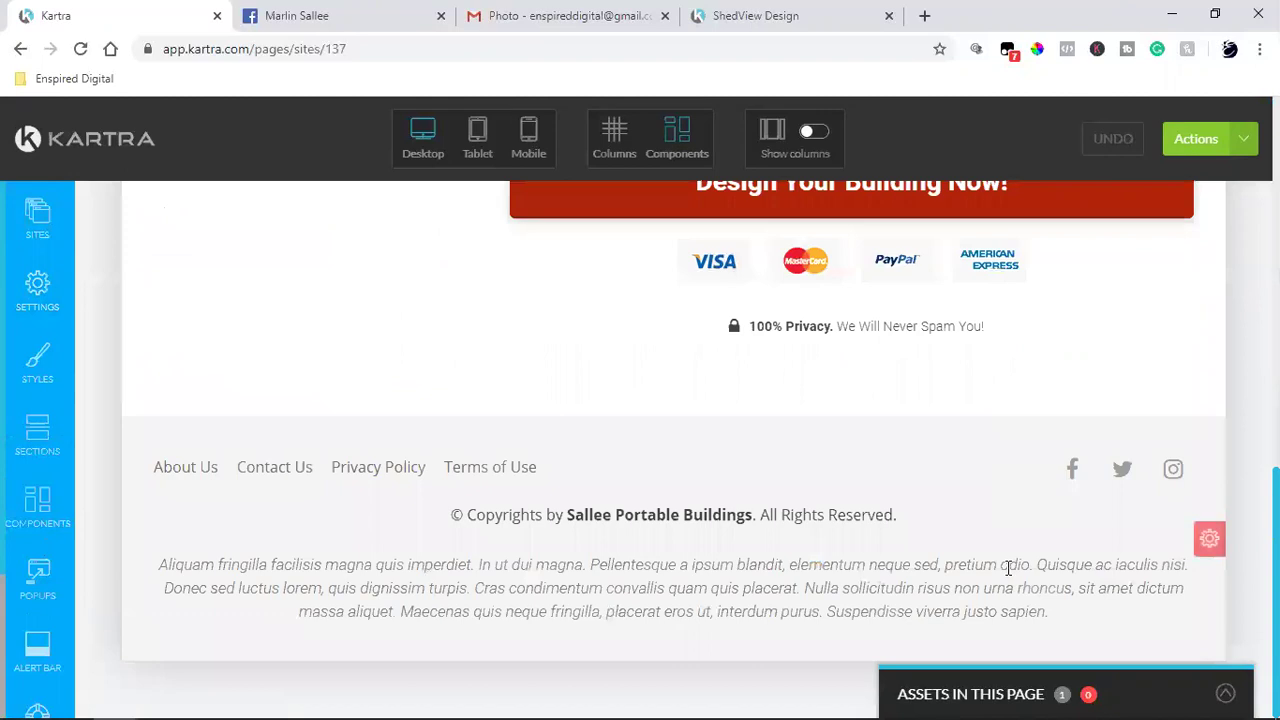
scroll(1008, 578, up, 10)
scroll(1008, 578, down, 7)
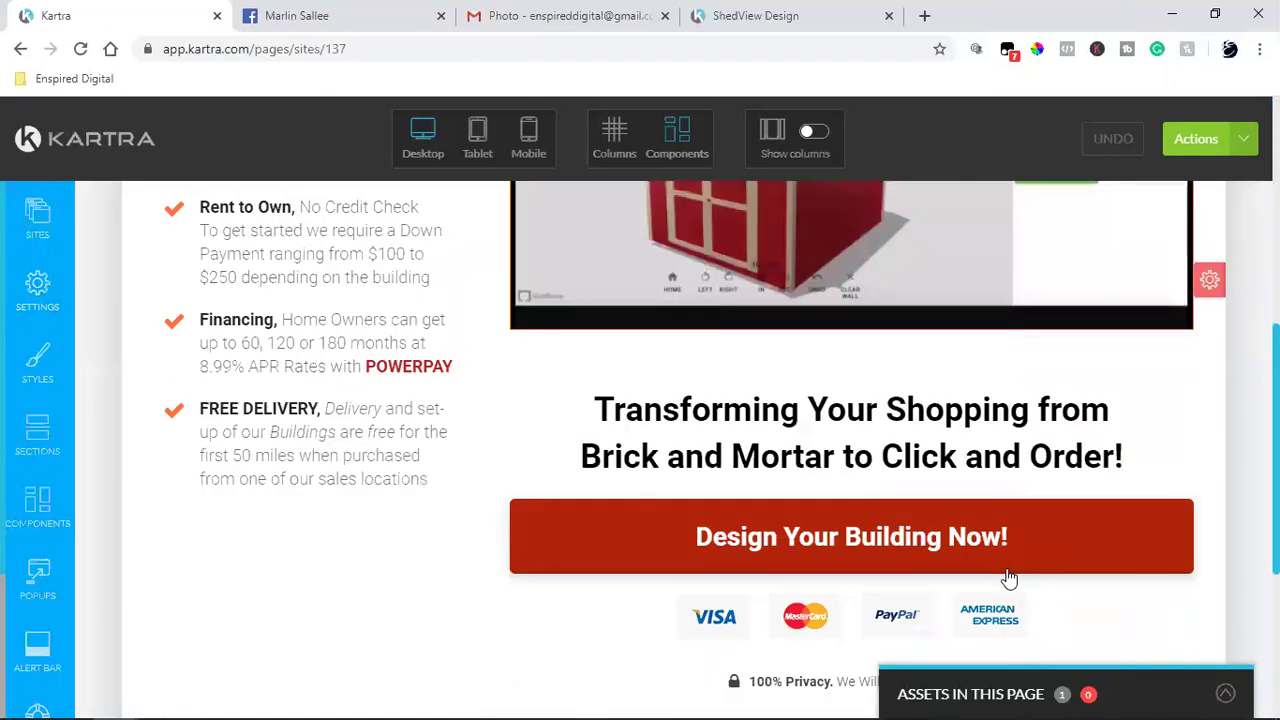
mouse_move(954, 526)
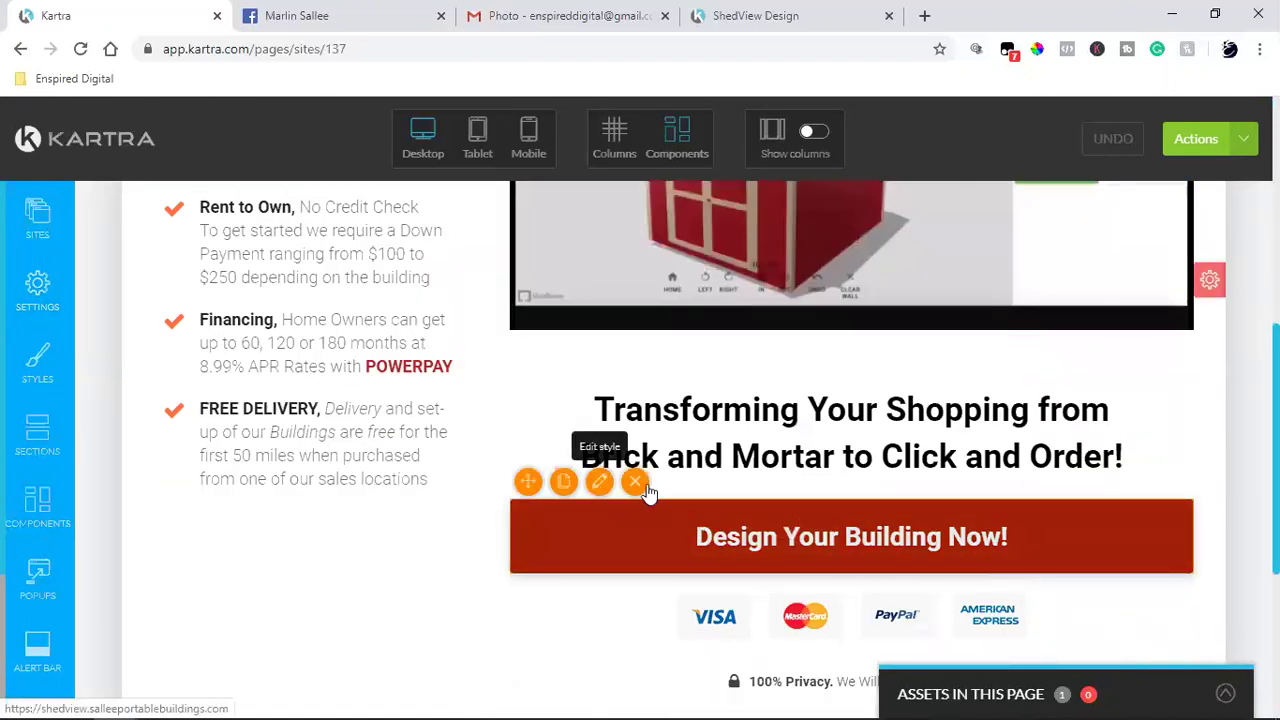
scroll(895, 456, up, 7)
scroll(895, 456, down, 5)
scroll(943, 440, up, 3)
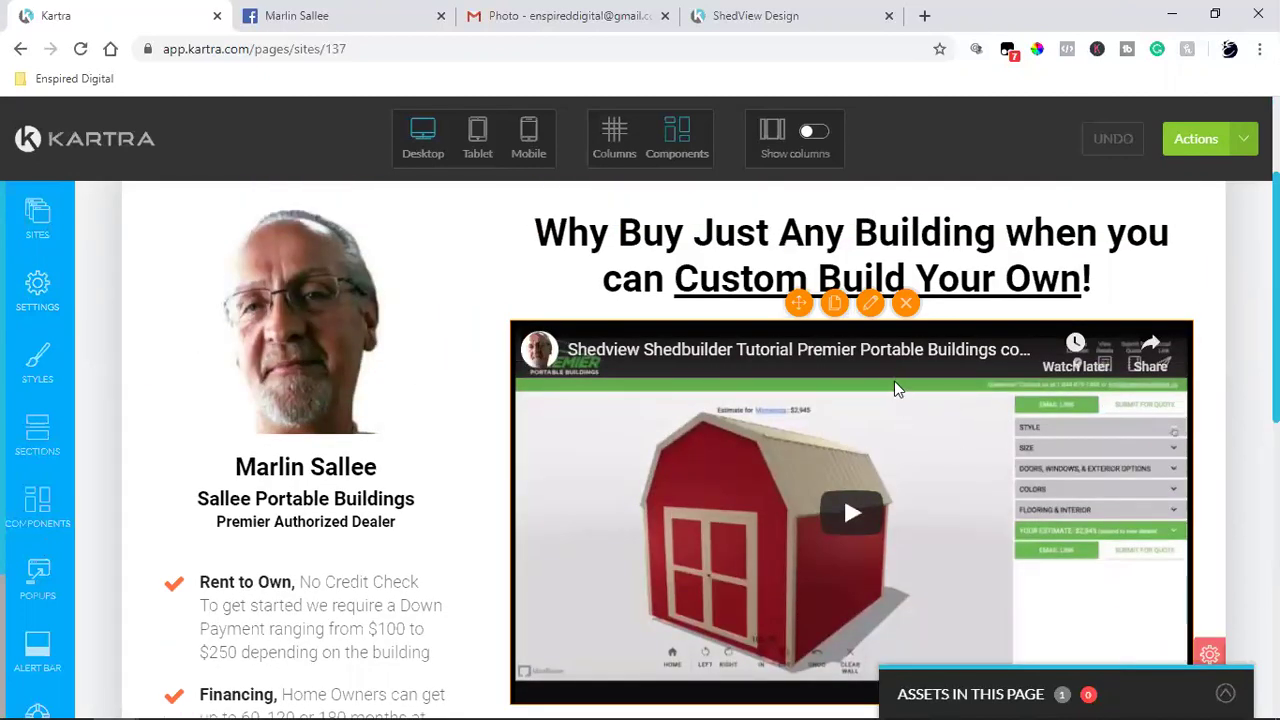
click(905, 304)
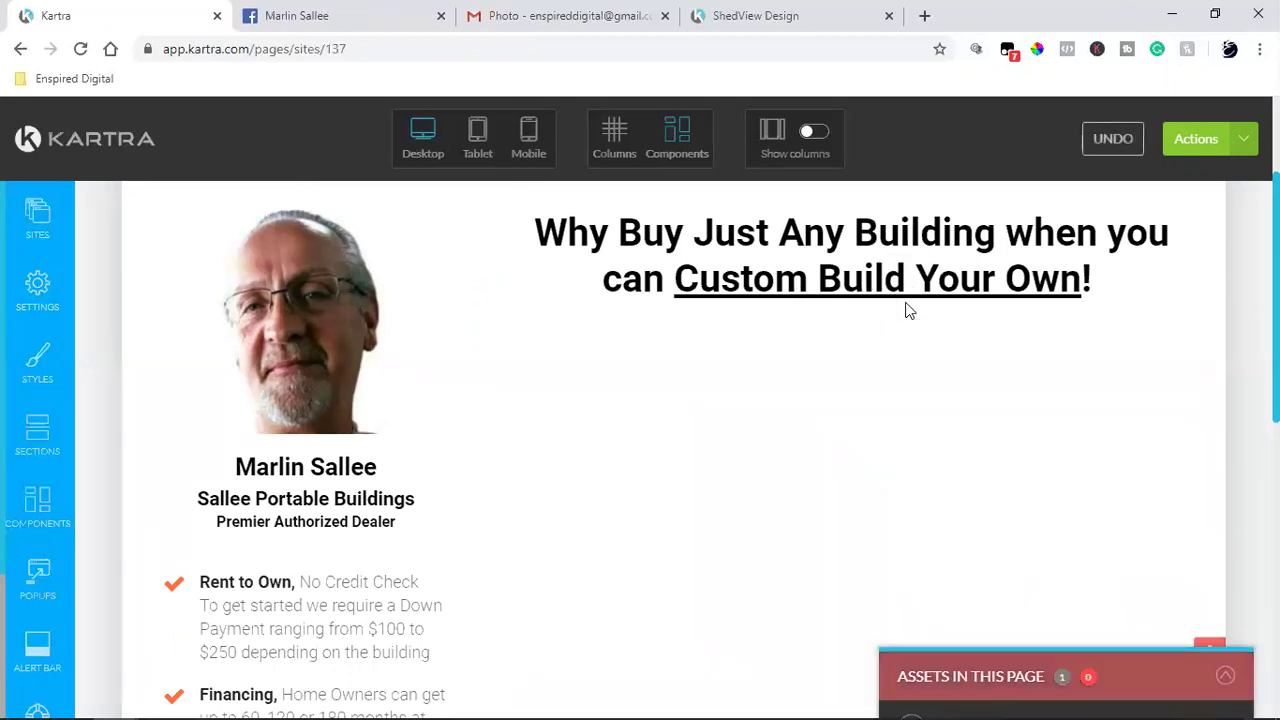
Step: Undo the deletion, then delete the hero video embed again
scroll(817, 487, up, 2)
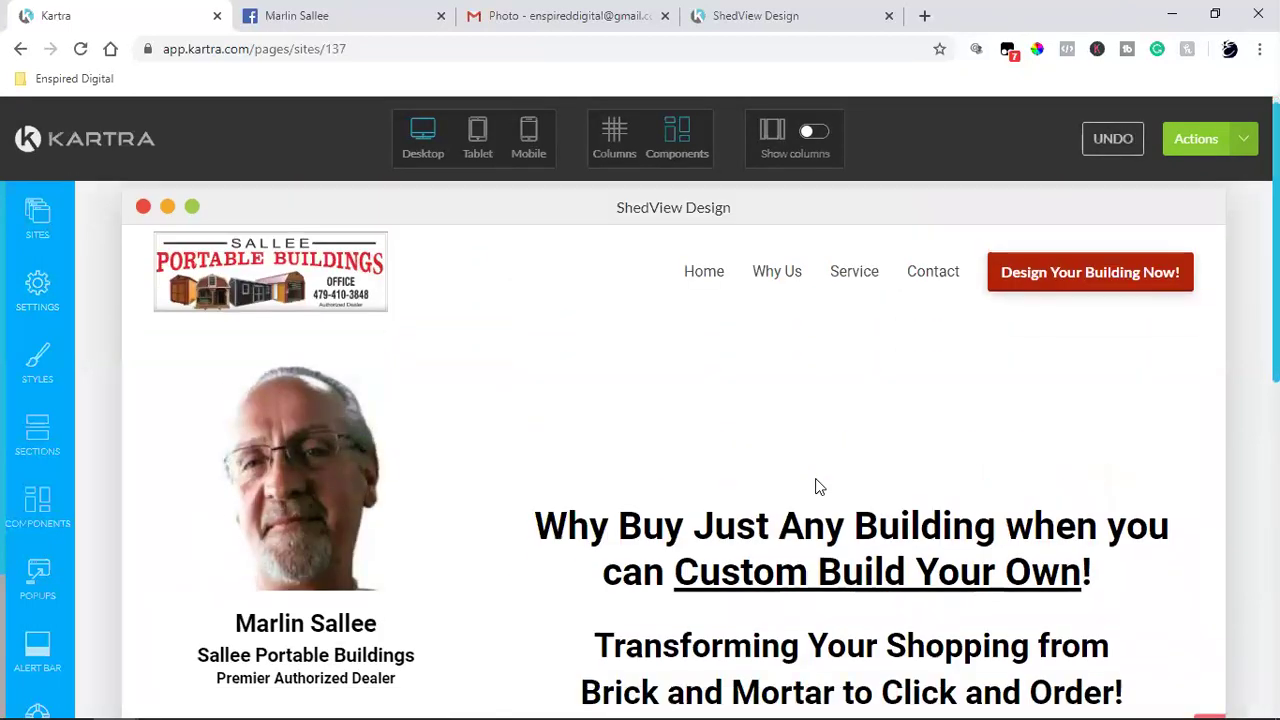
scroll(815, 487, down, 10)
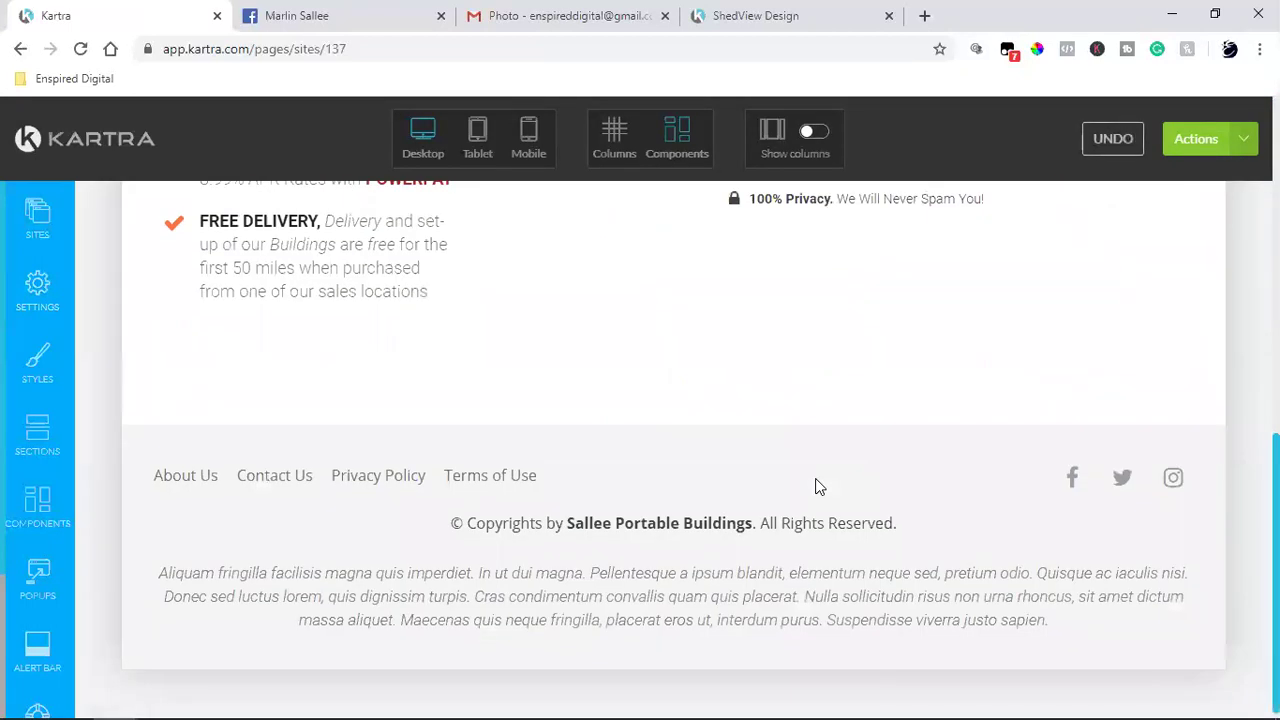
click(1110, 140)
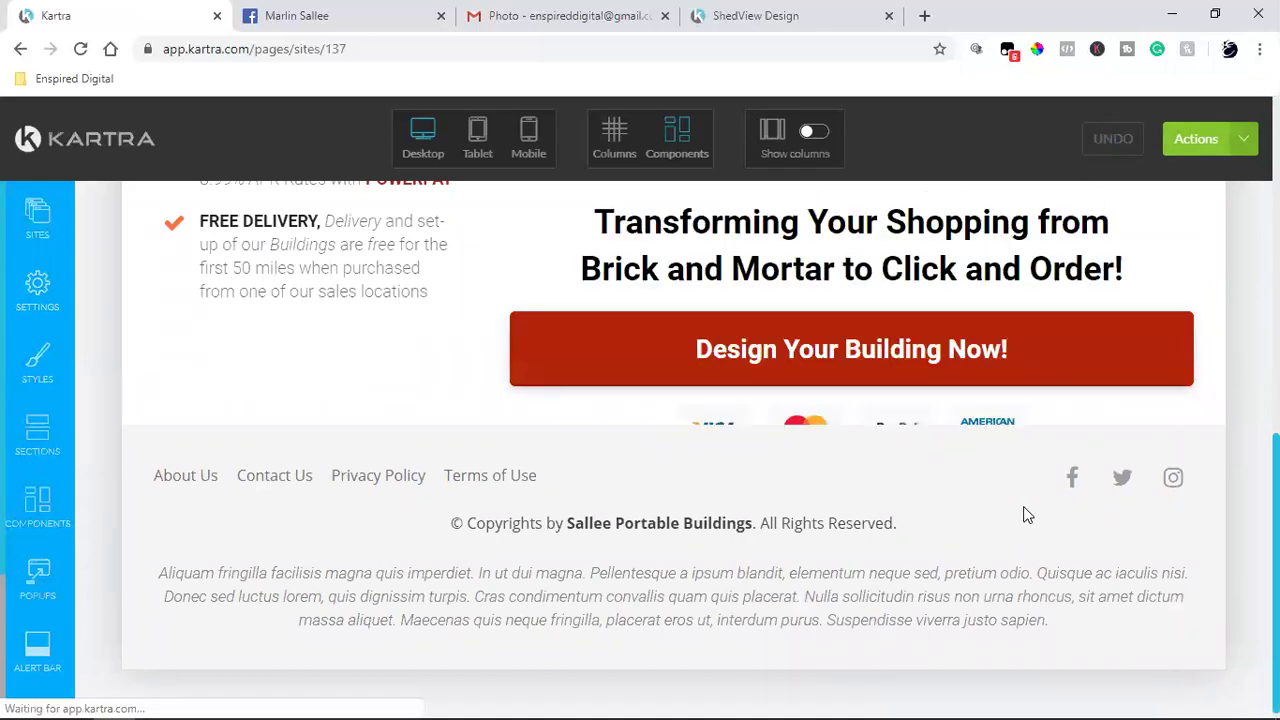
scroll(1027, 500, up, 2)
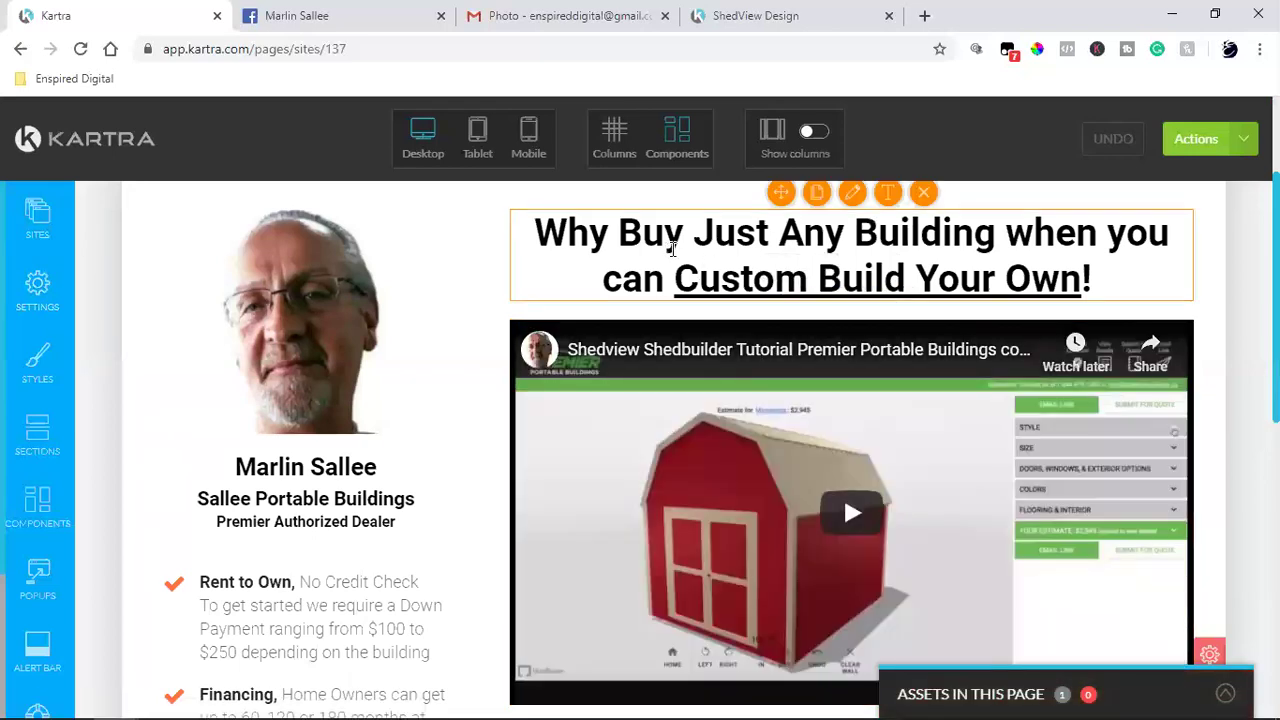
click(902, 308)
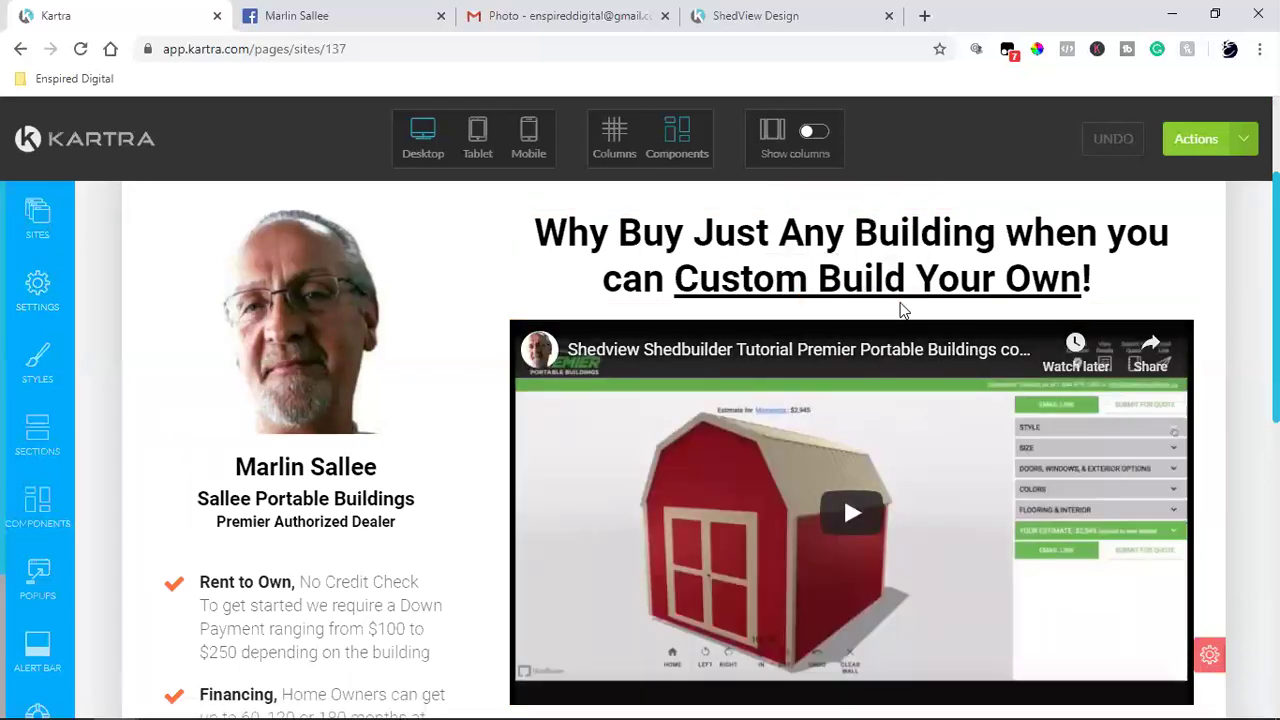
Step: Drag an Images component template beneath the 'Why Buy Just Any Building' headline and close the templates panel
click(35, 450)
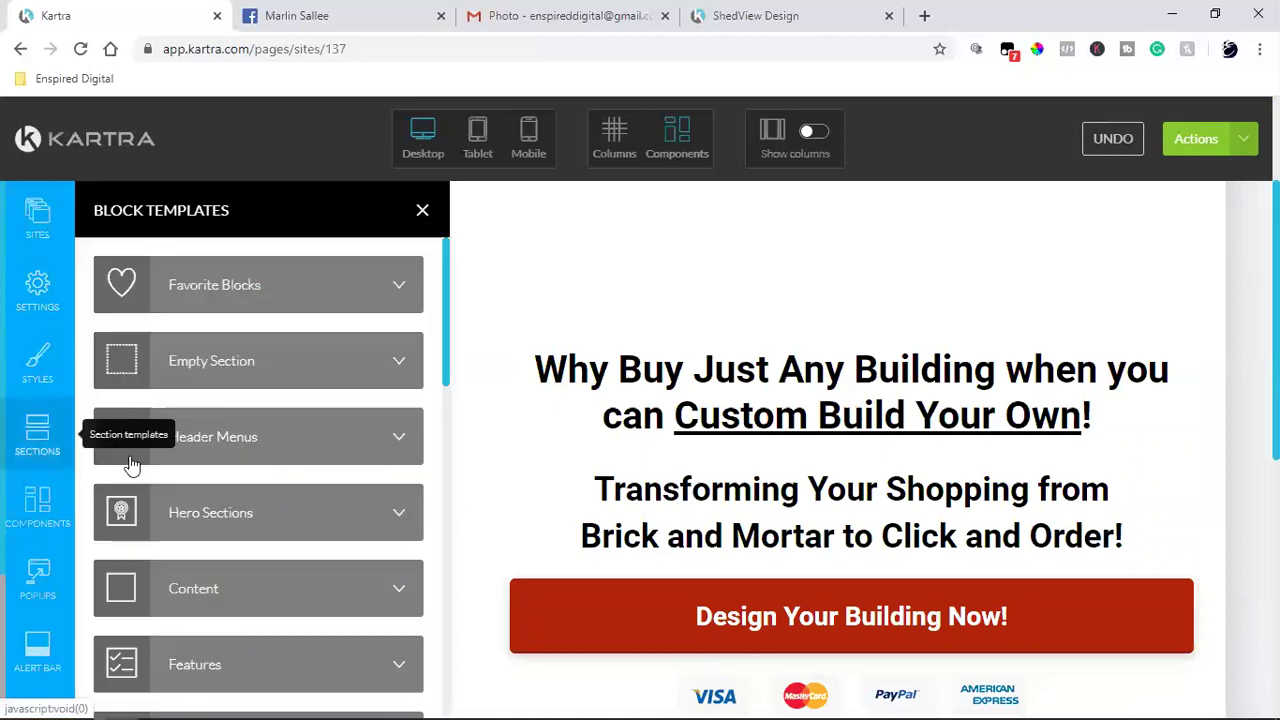
scroll(365, 467, down, 8)
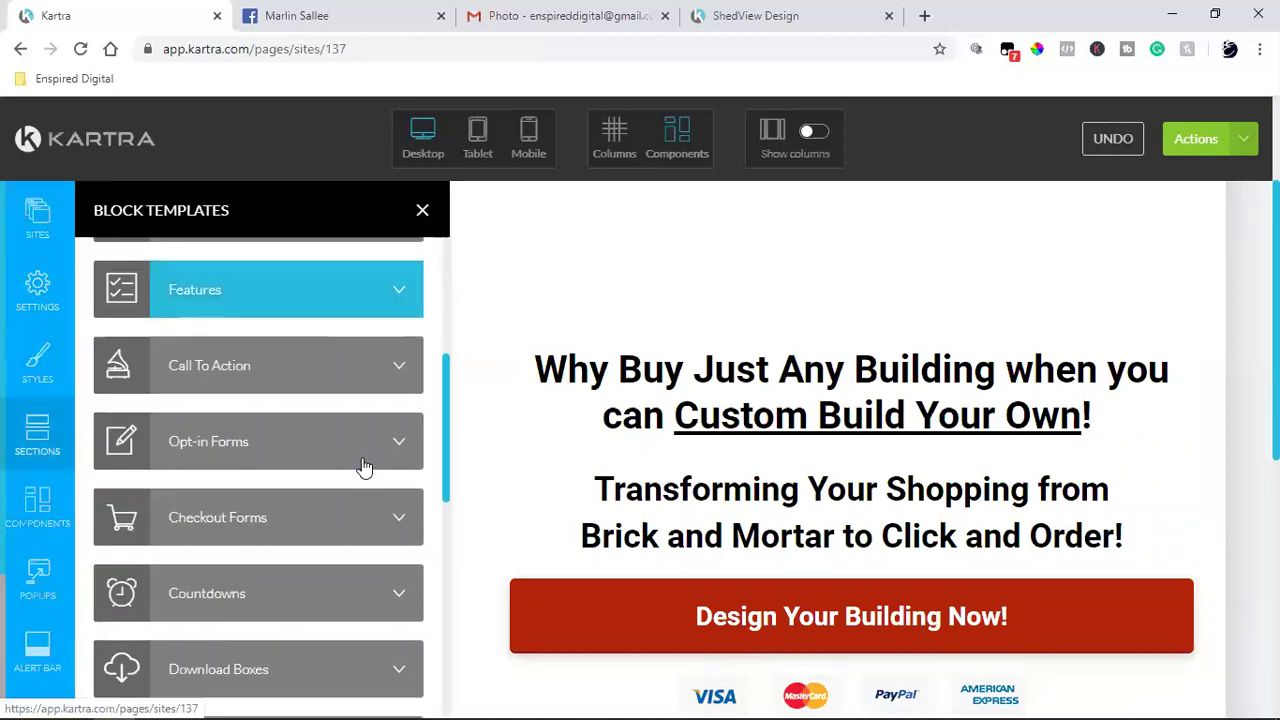
click(30, 518)
scroll(314, 518, up, 5)
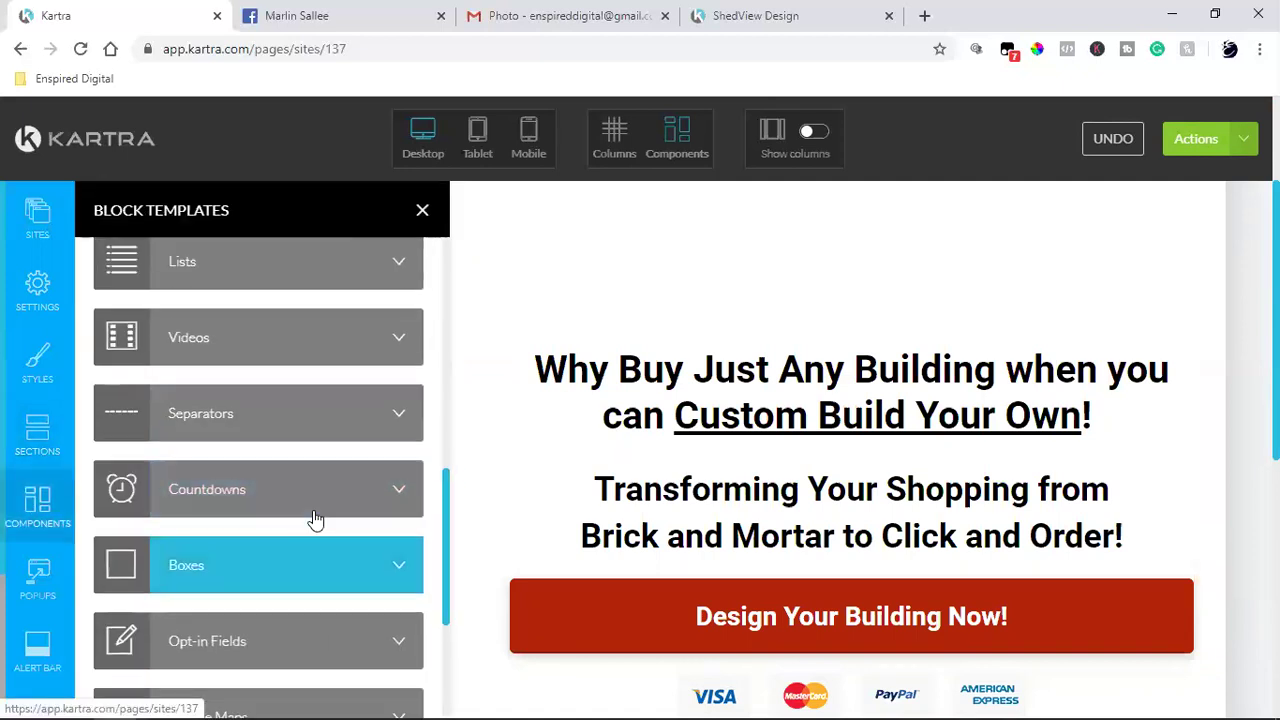
scroll(250, 450, up, 5)
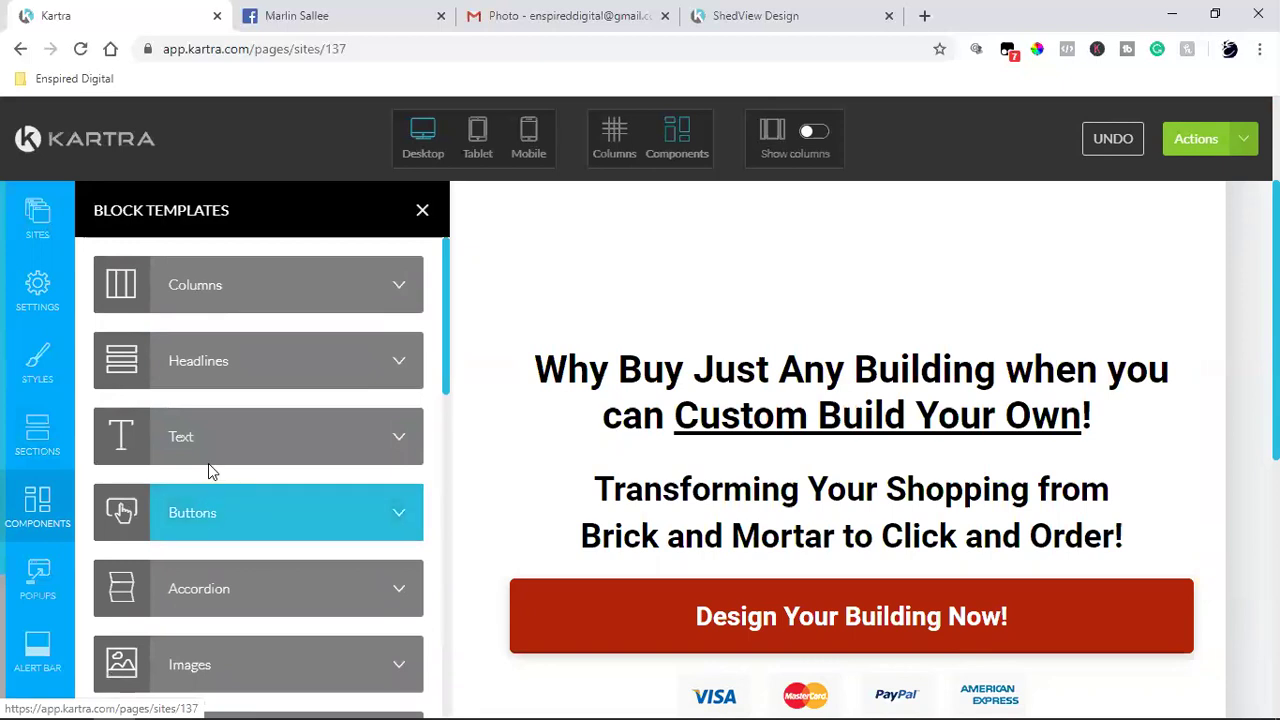
click(223, 430)
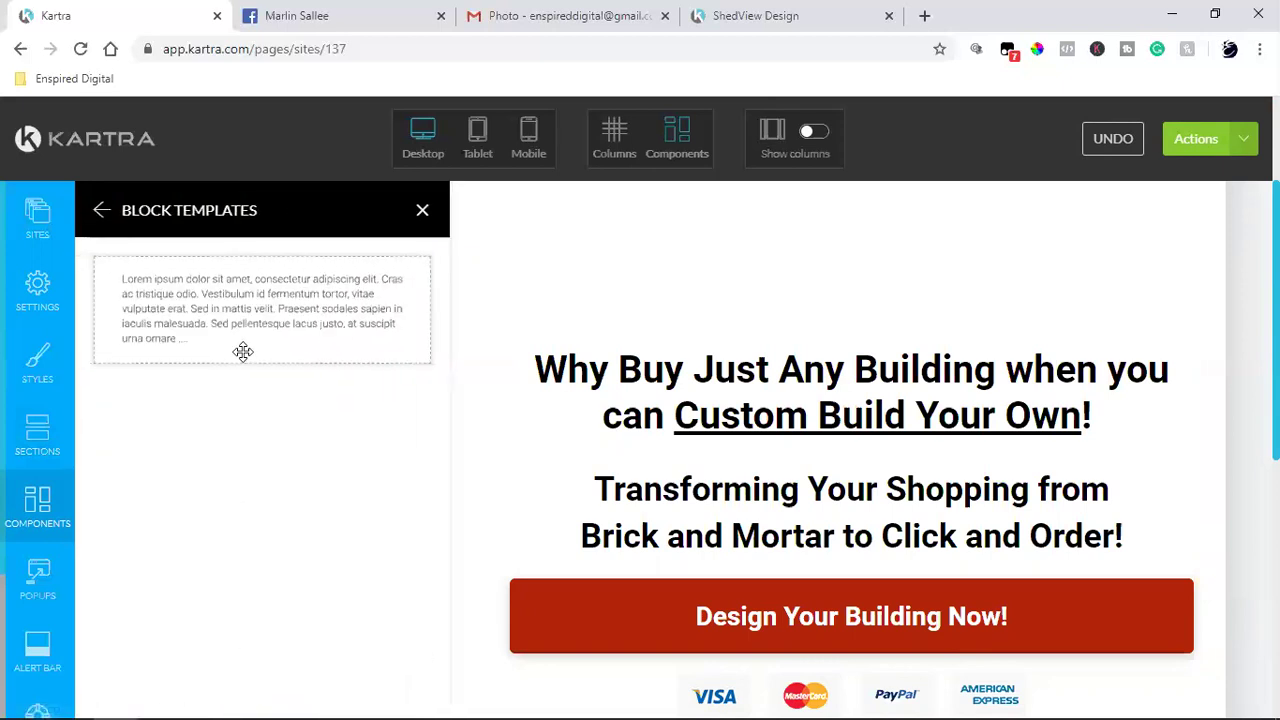
click(98, 212)
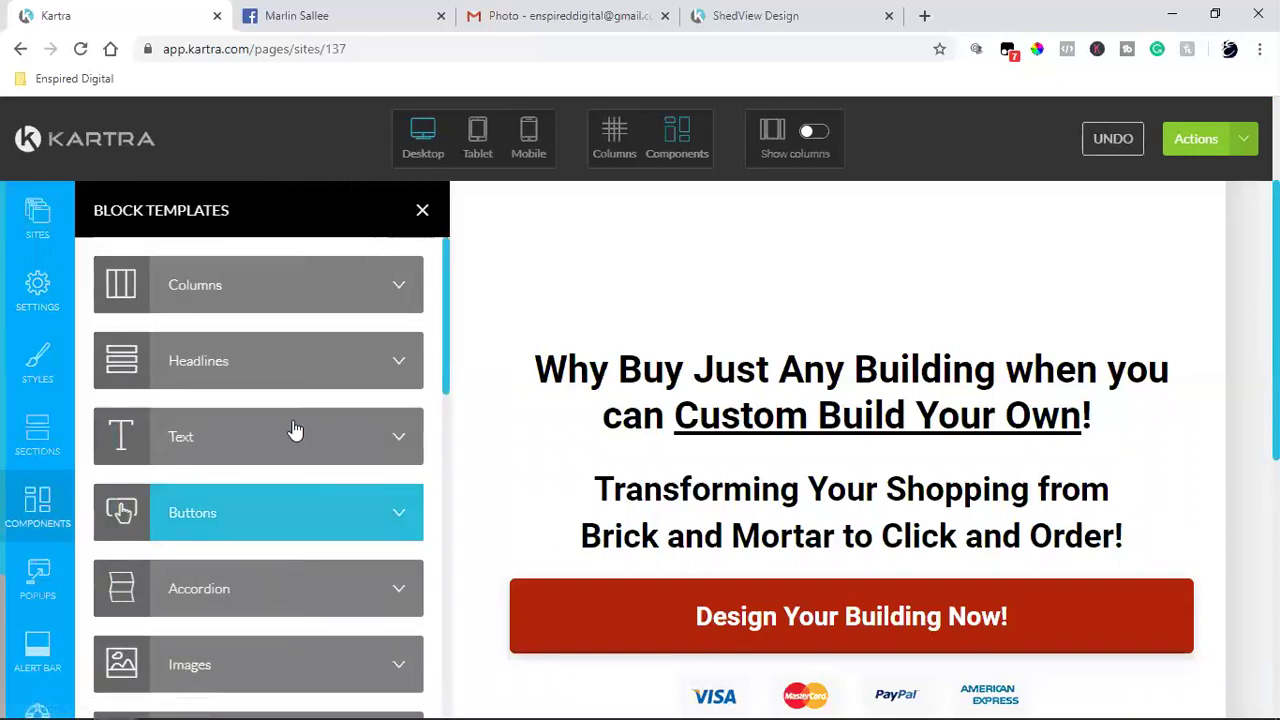
click(203, 655)
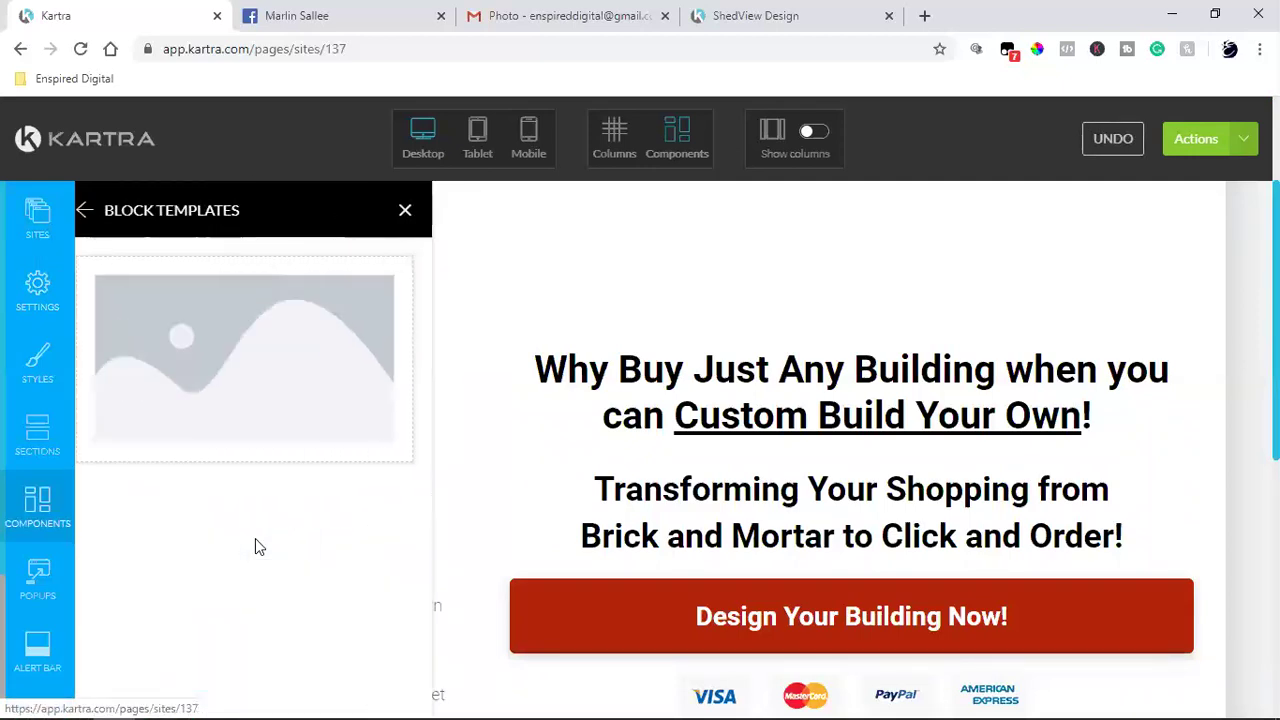
drag(234, 354, 737, 534)
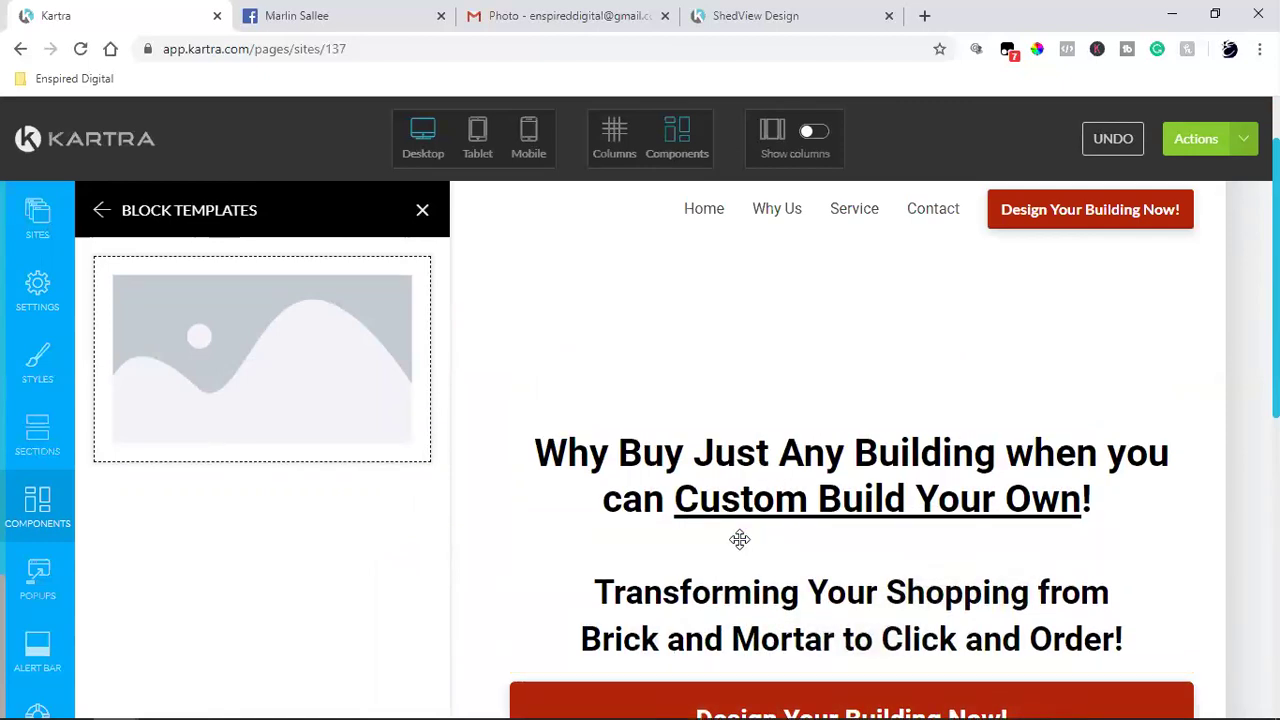
click(421, 212)
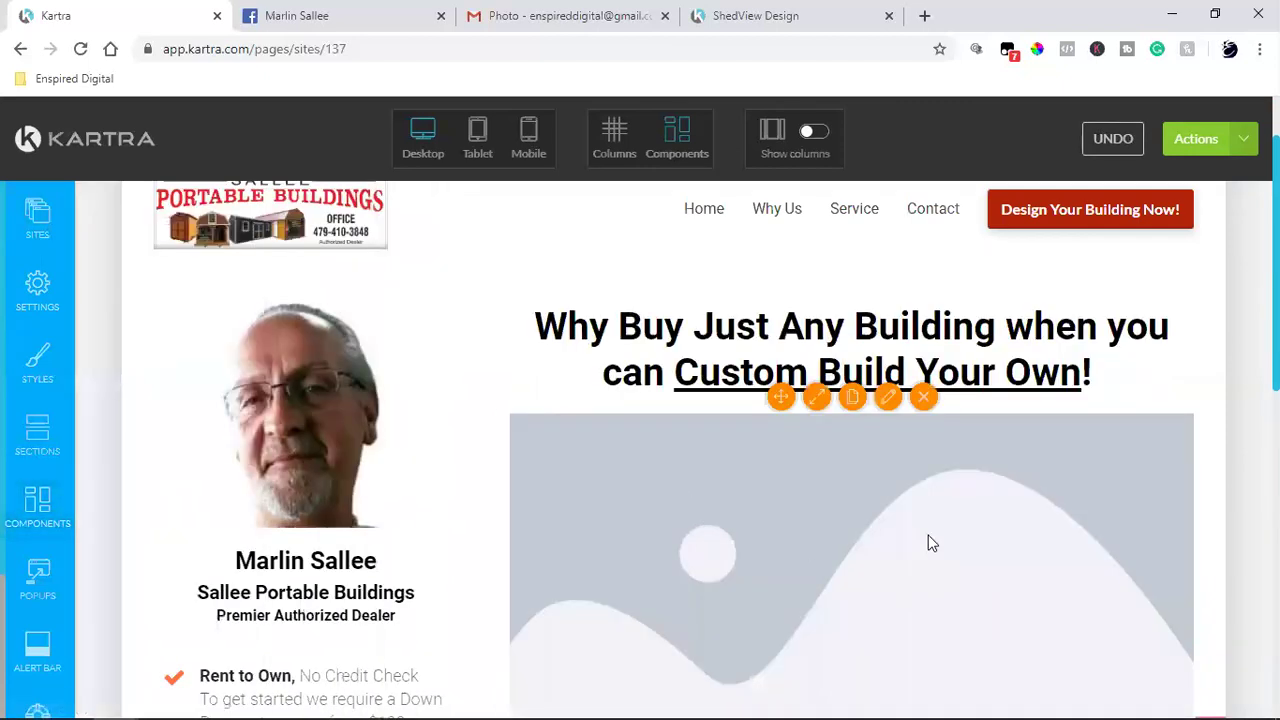
Step: Fill the new image block with the laptop shed-builder mockup from the Image Library and apply
click(280, 341)
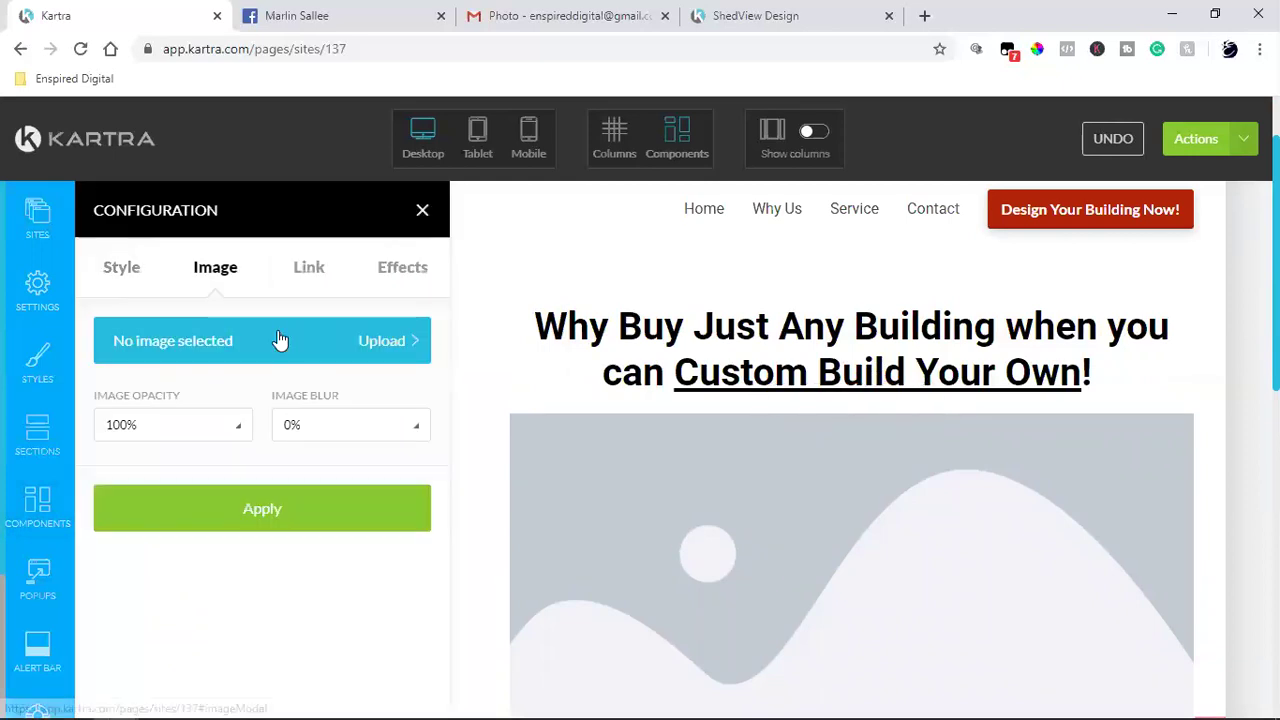
click(229, 341)
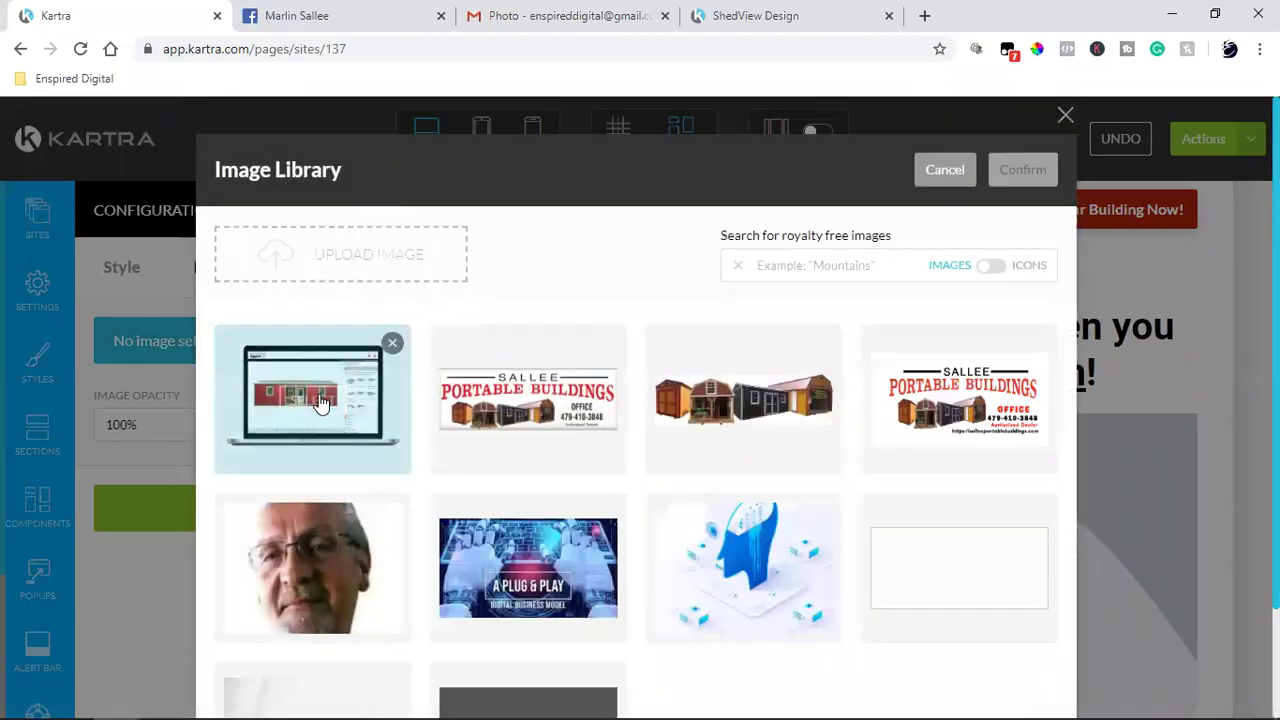
click(320, 403)
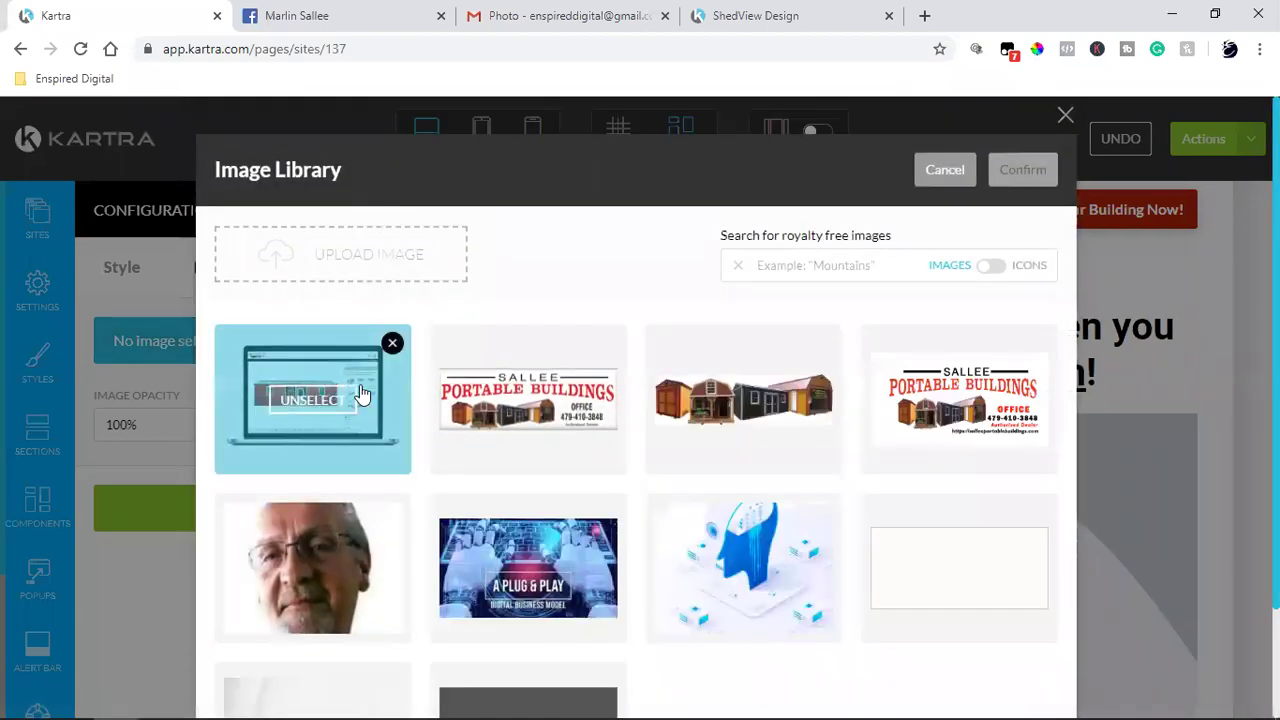
double_click(309, 566)
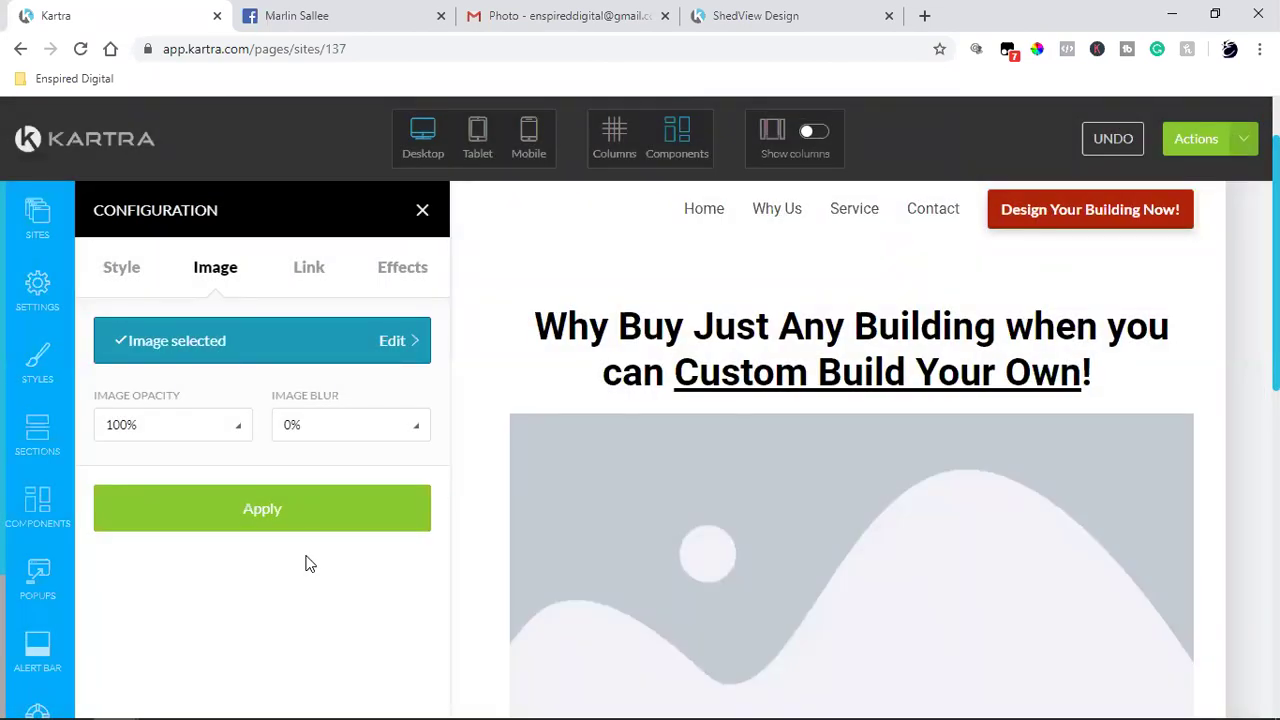
click(206, 509)
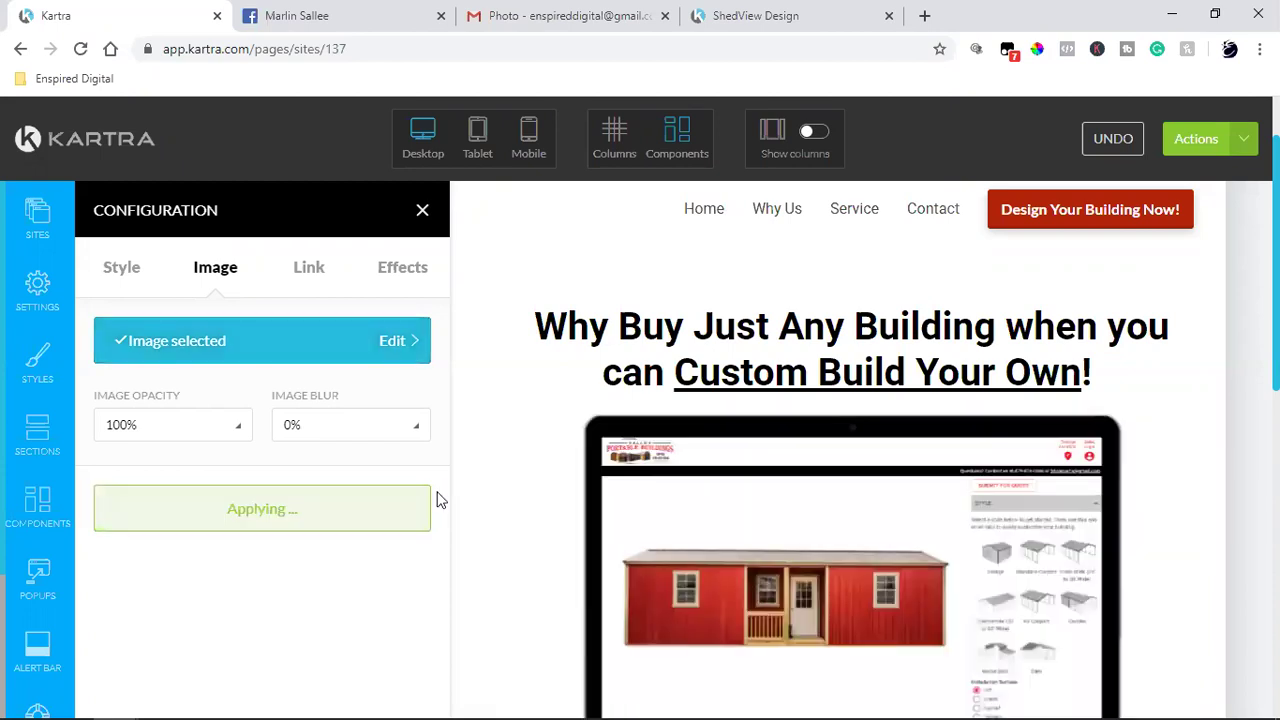
Step: Close the image settings, save progress via Actions, and check the mockup sits under the headline
click(419, 211)
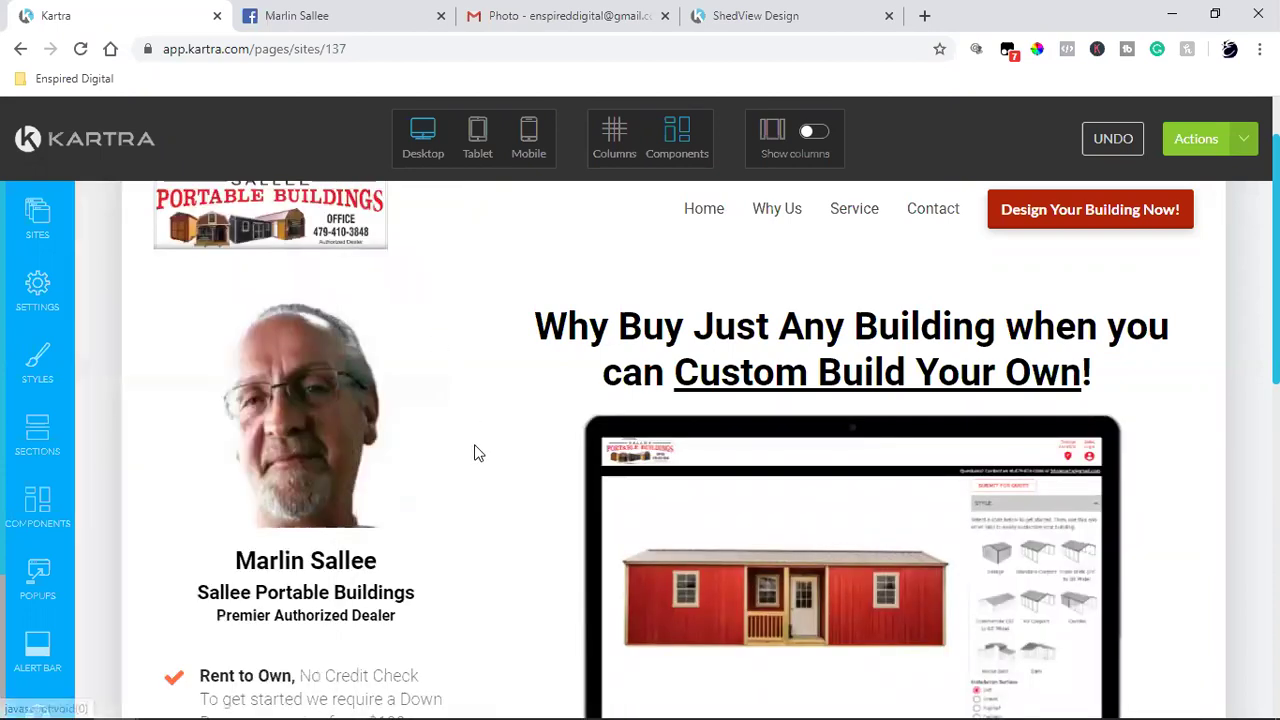
scroll(474, 451, down, 4)
scroll(474, 451, up, 2)
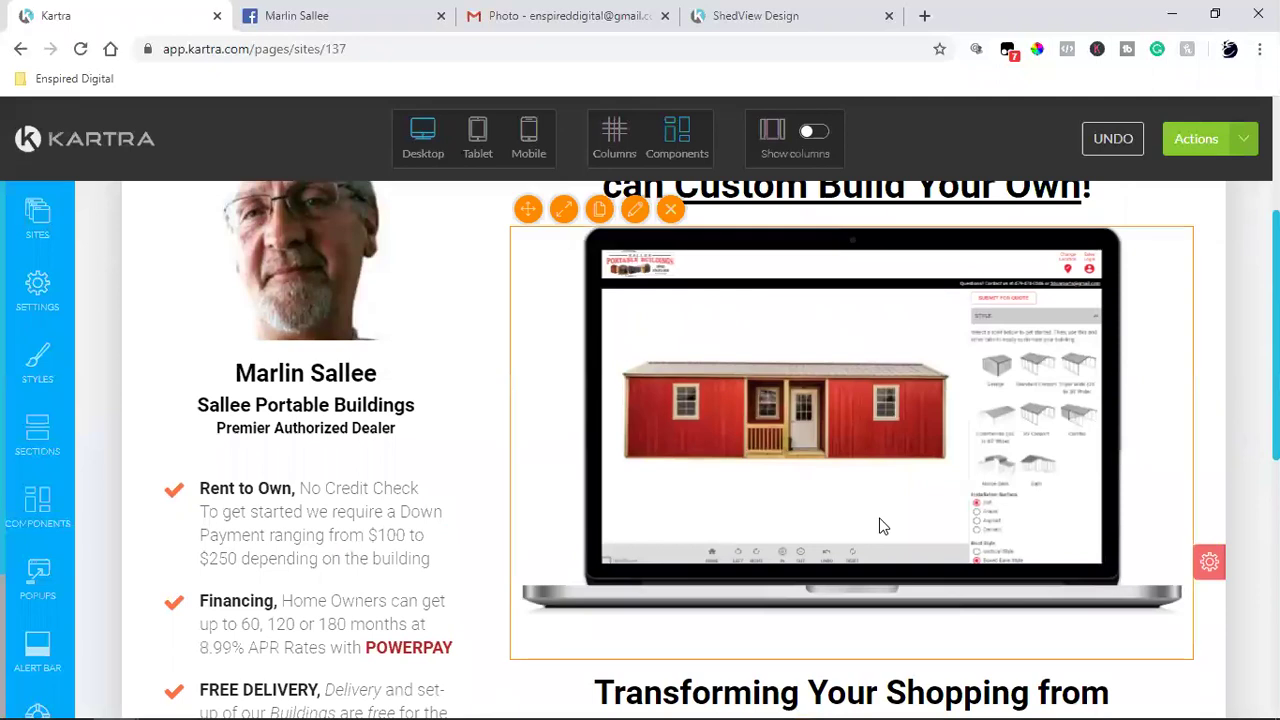
scroll(1210, 443, up, 2)
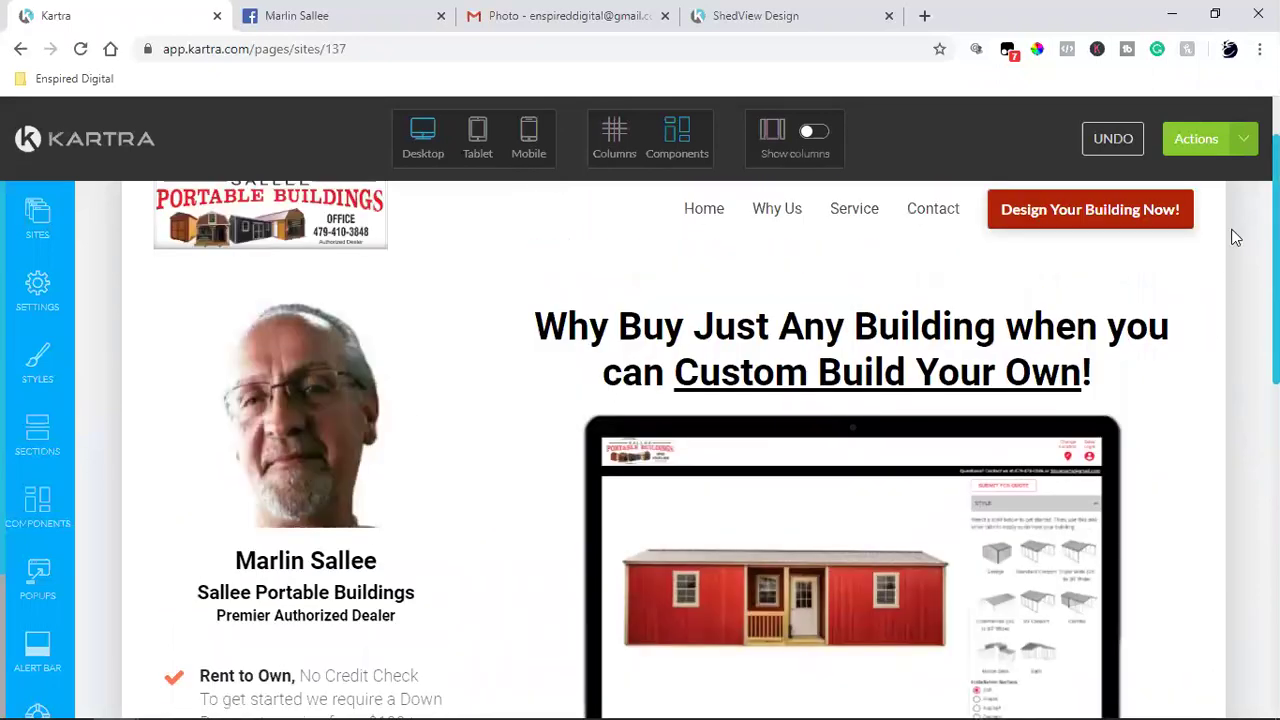
click(1196, 138)
click(1130, 225)
scroll(1230, 492, down, 8)
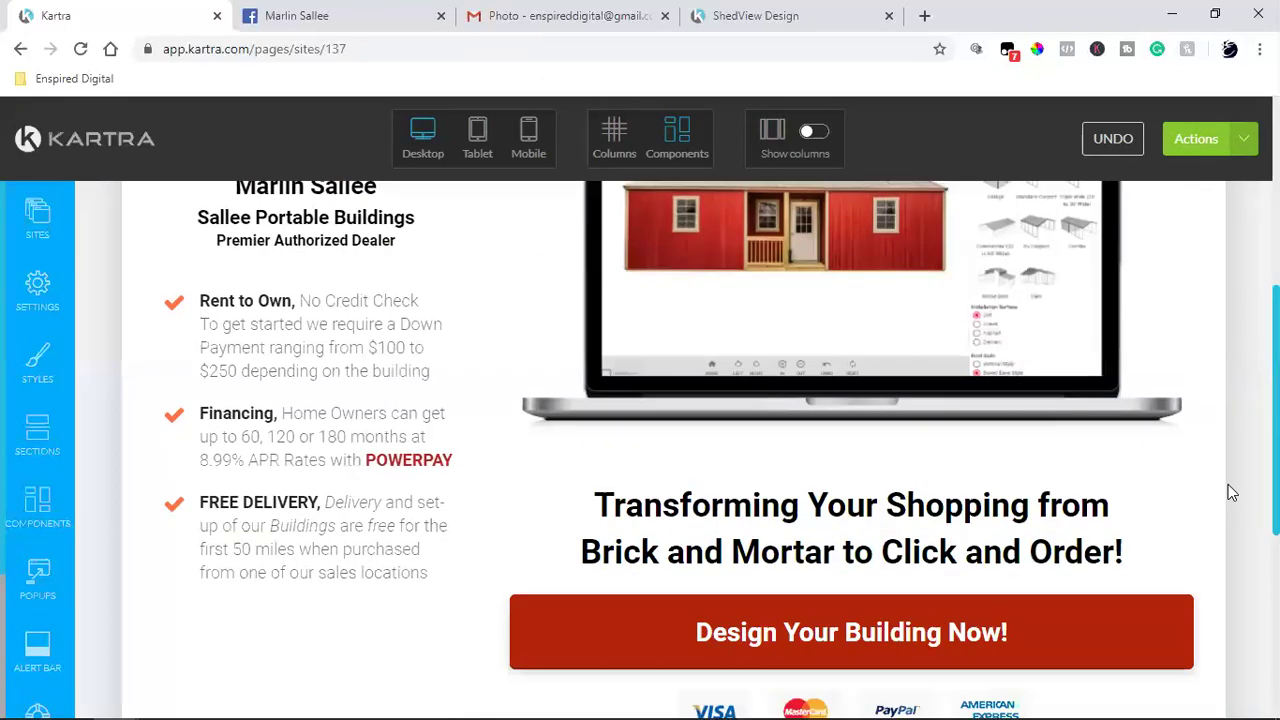
scroll(1230, 492, up, 1)
scroll(1230, 492, down, 1)
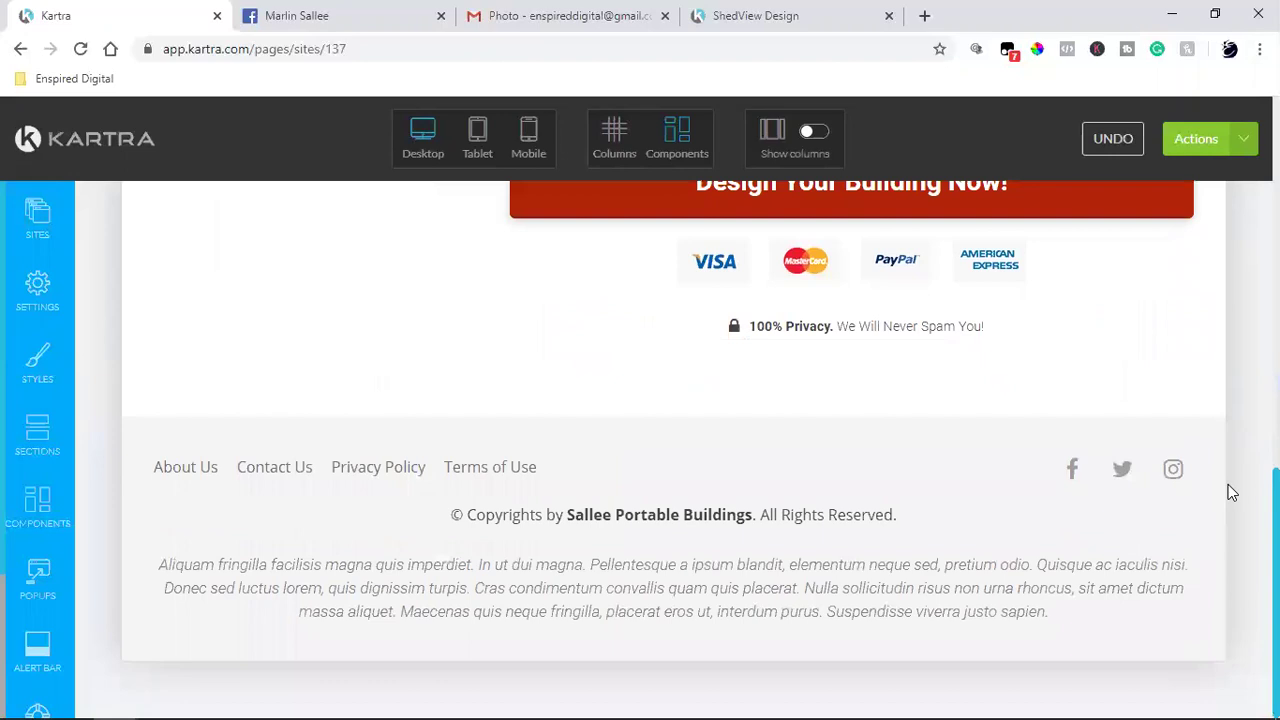
scroll(1230, 492, up, 9)
scroll(1230, 492, down, 2)
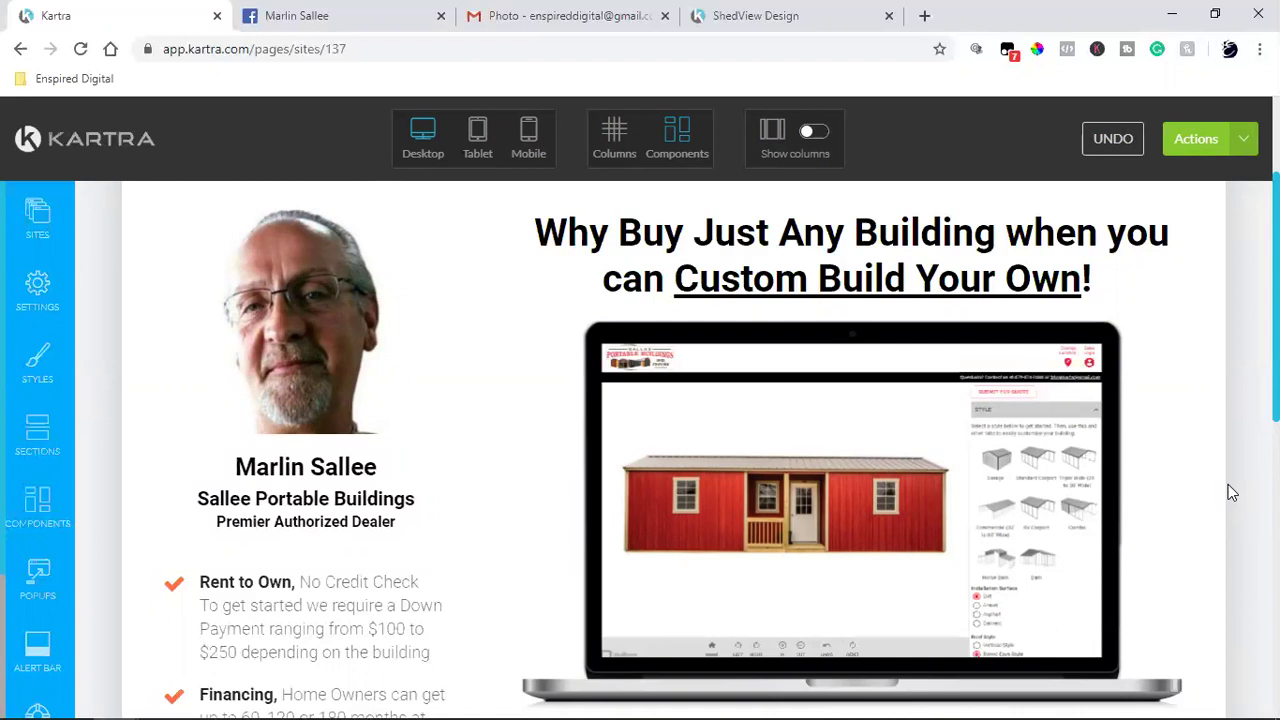
Step: Open an empty Chrome tab next to the Kartra landing-page editor
scroll(995, 497, up, 2)
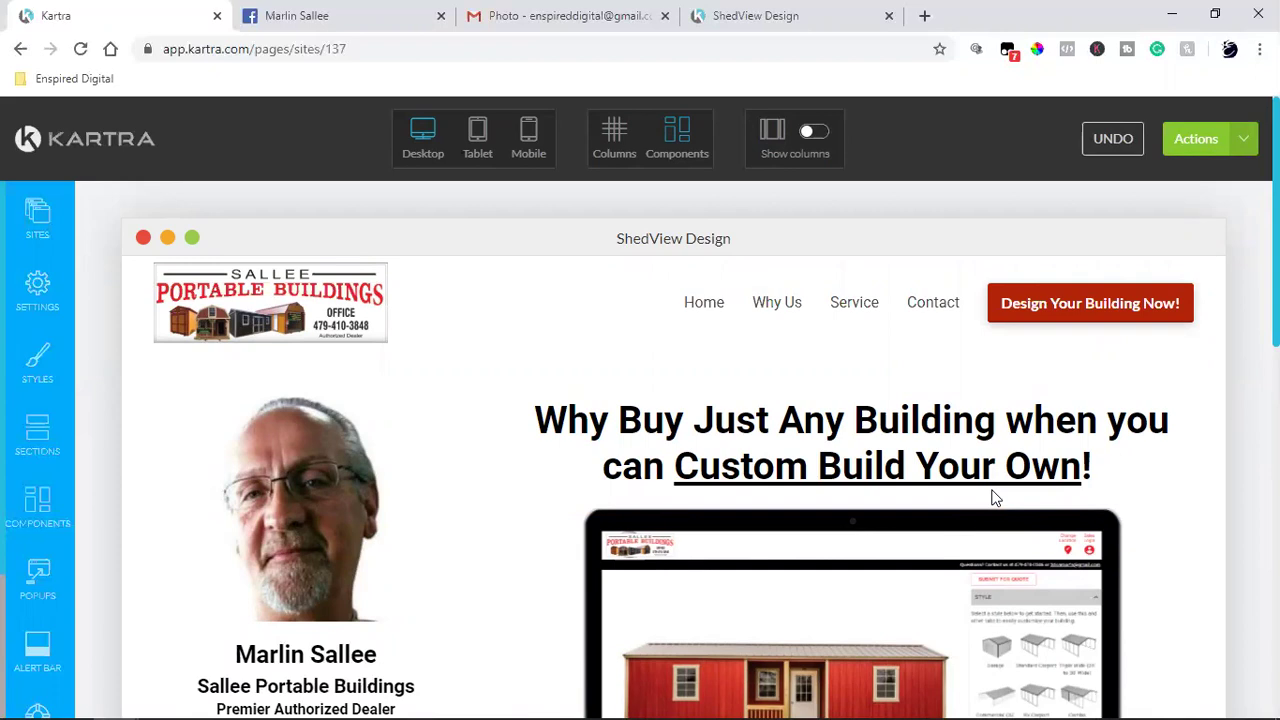
scroll(995, 497, down, 2)
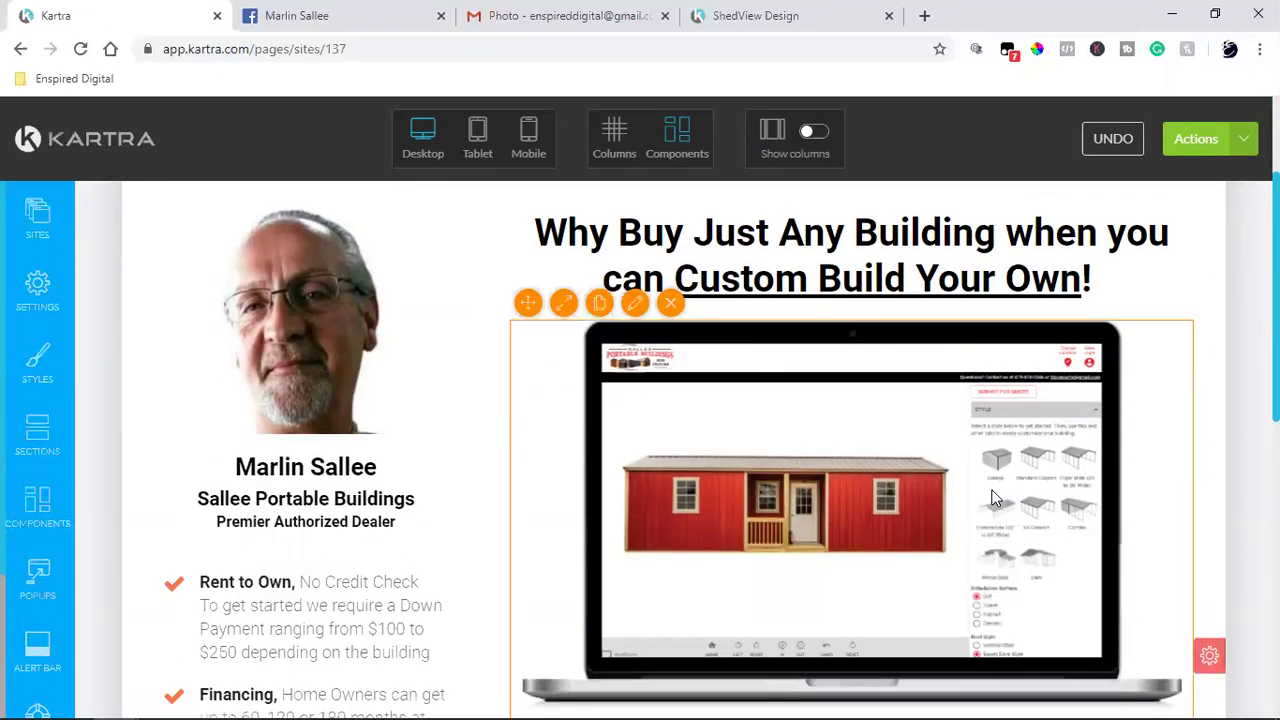
click(924, 15)
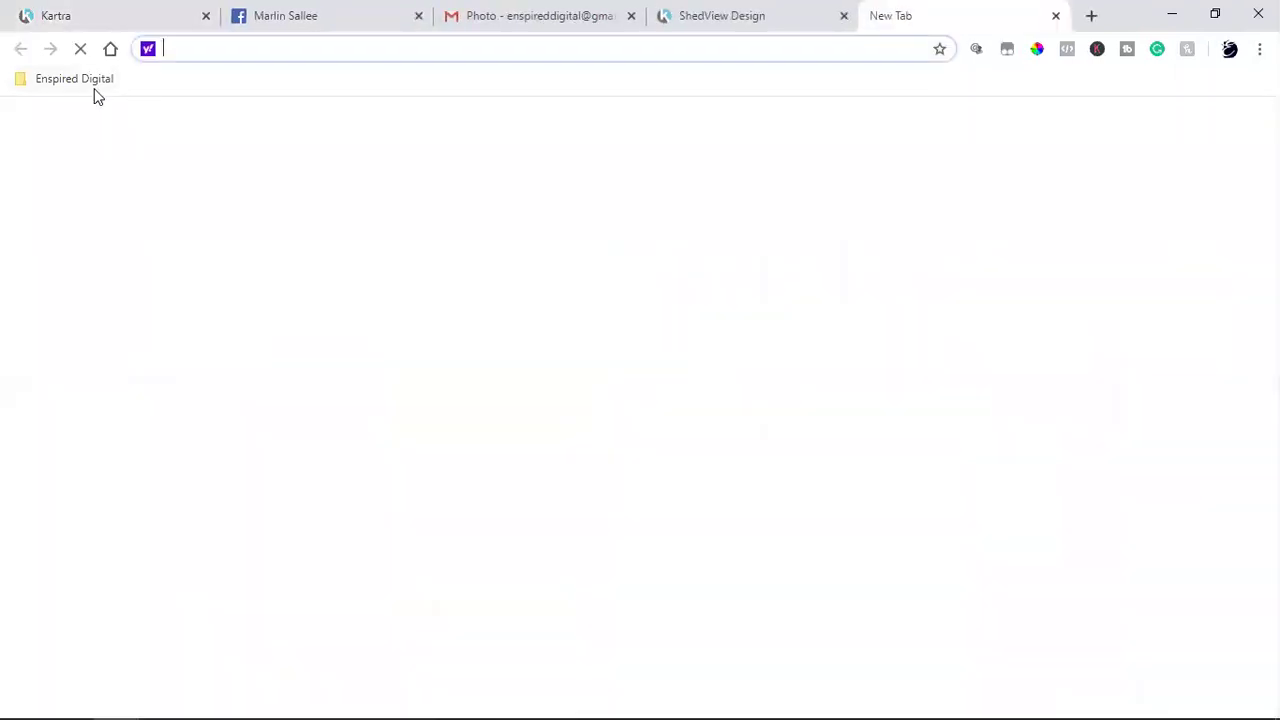
Step: Open the 777 Plaza Blvd example page from the Enspired Digital bookmarks folder
click(95, 80)
mouse_move(120, 180)
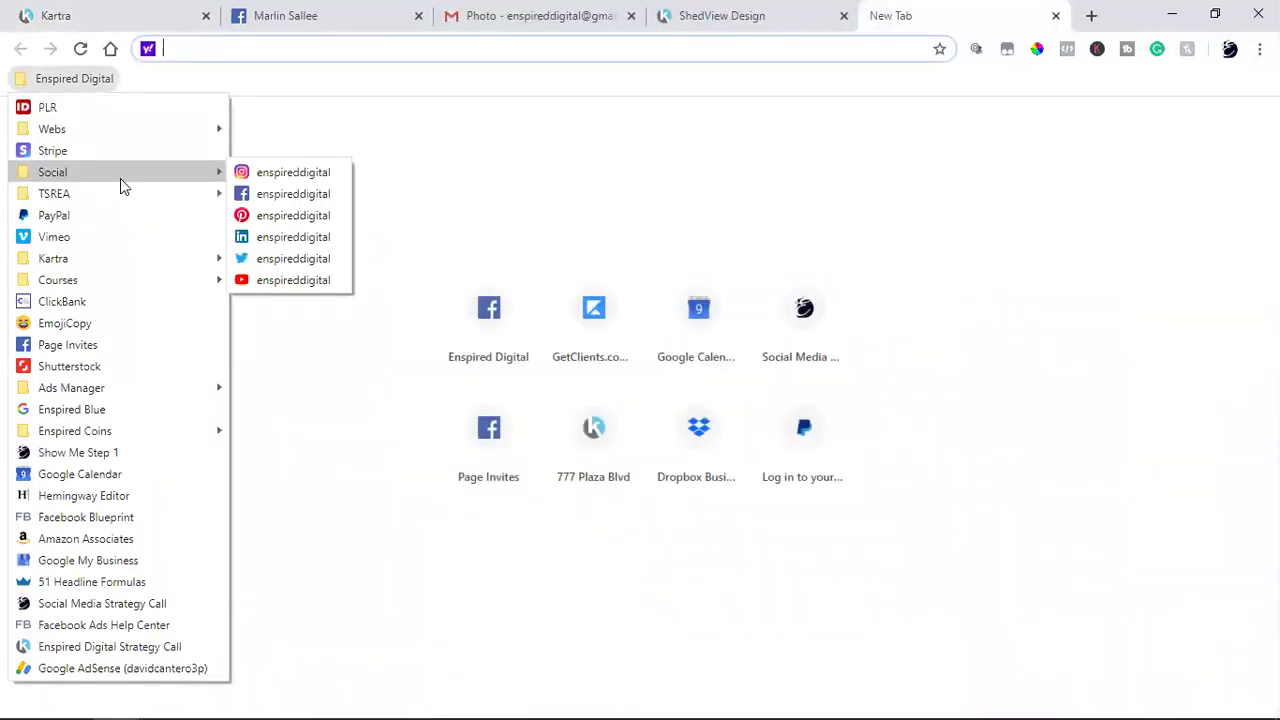
click(300, 215)
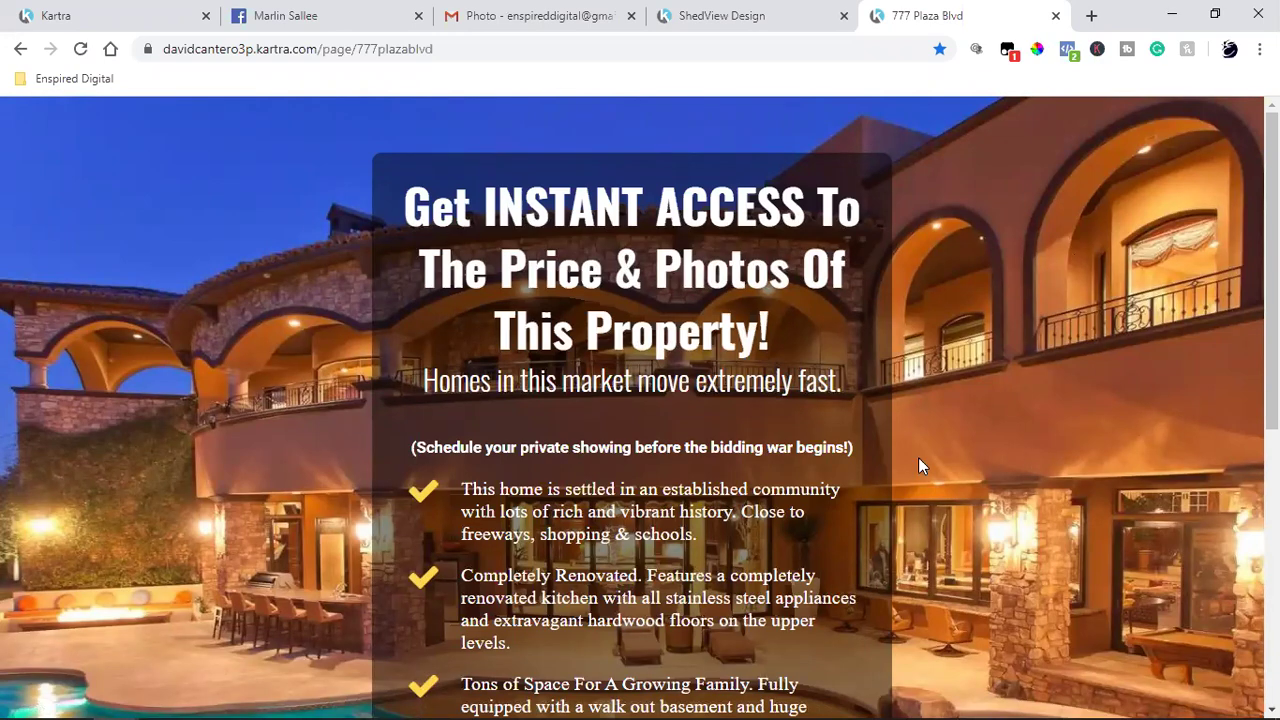
scroll(918, 459, down, 3)
scroll(918, 457, up, 4)
Step: Reveal the 777 Plaza Blvd page's lead capture form with View All 17 Photos Now!
click(79, 80)
click(294, 159)
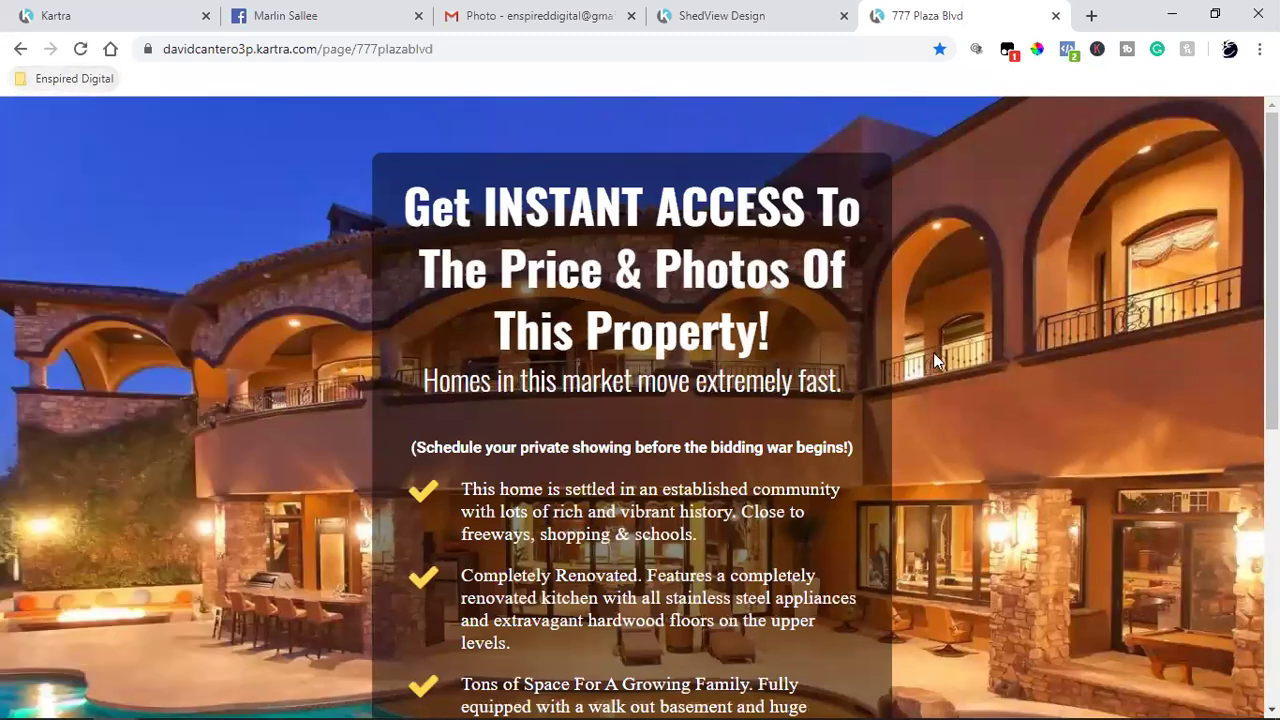
scroll(941, 358, down, 2)
scroll(941, 365, down, 1)
scroll(912, 531, down, 2)
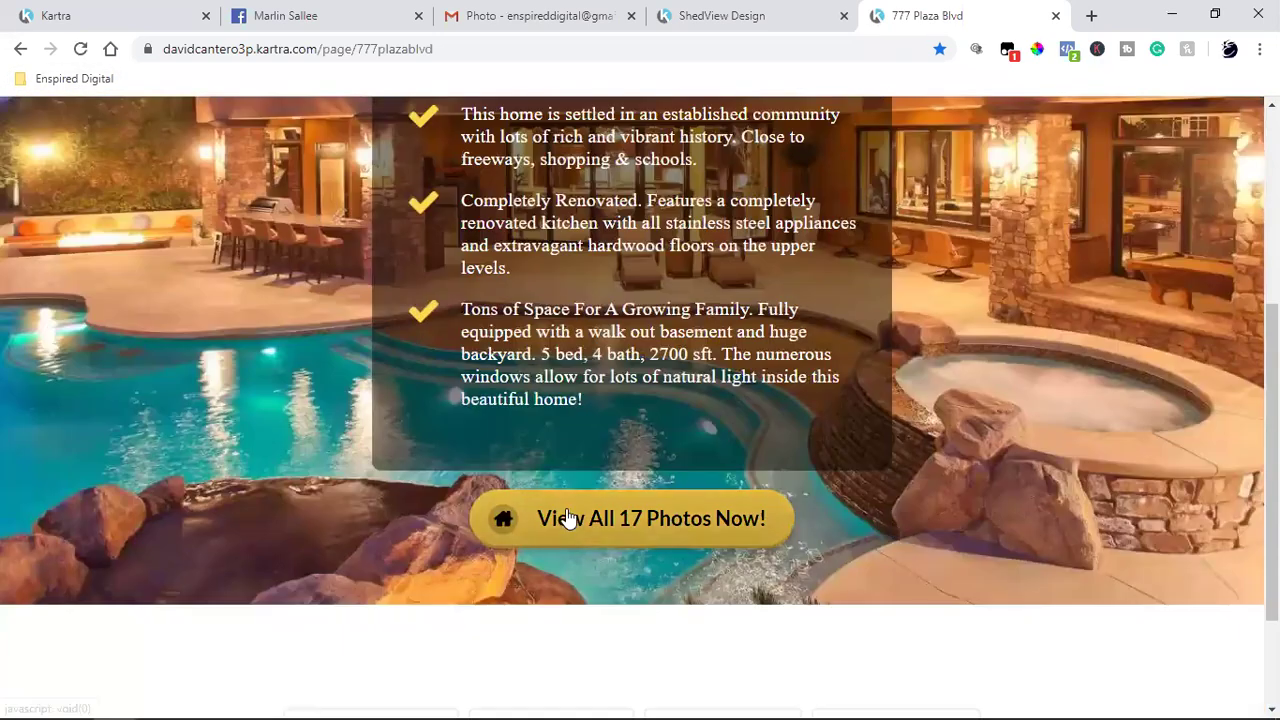
click(641, 525)
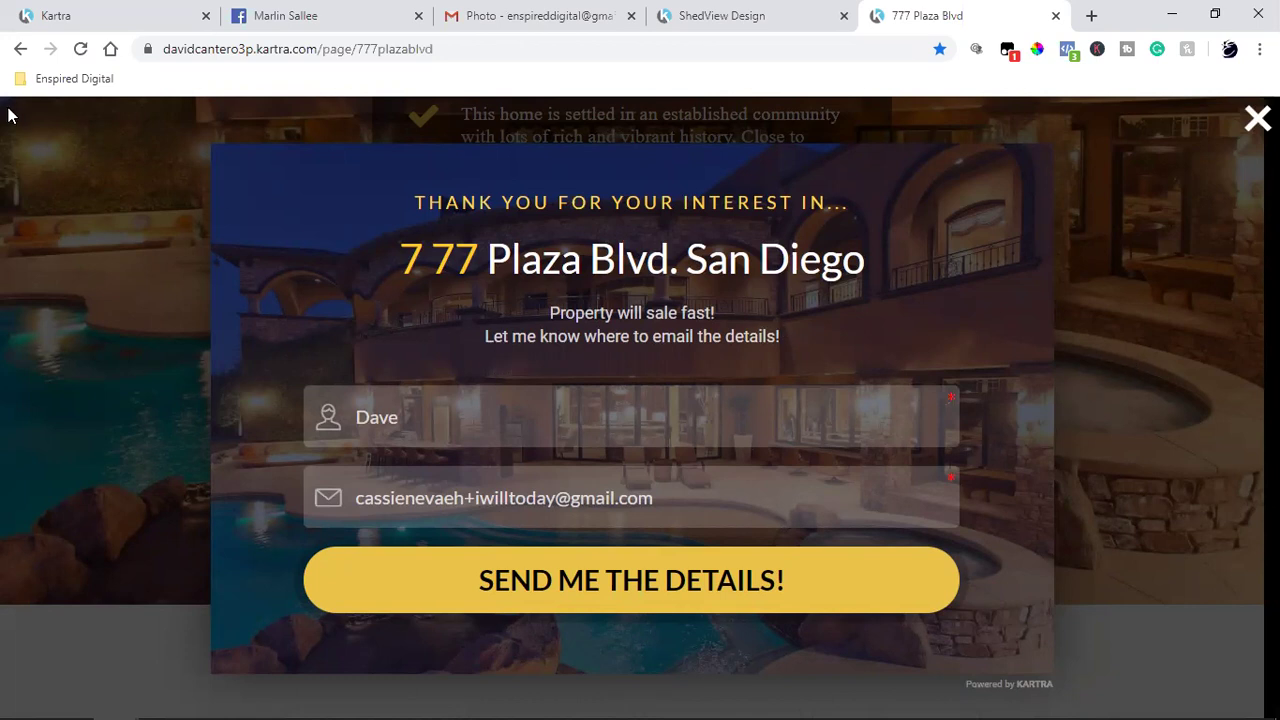
Step: Load the TSREA Homes Under 500k example page from the bookmarks
click(50, 78)
mouse_move(133, 197)
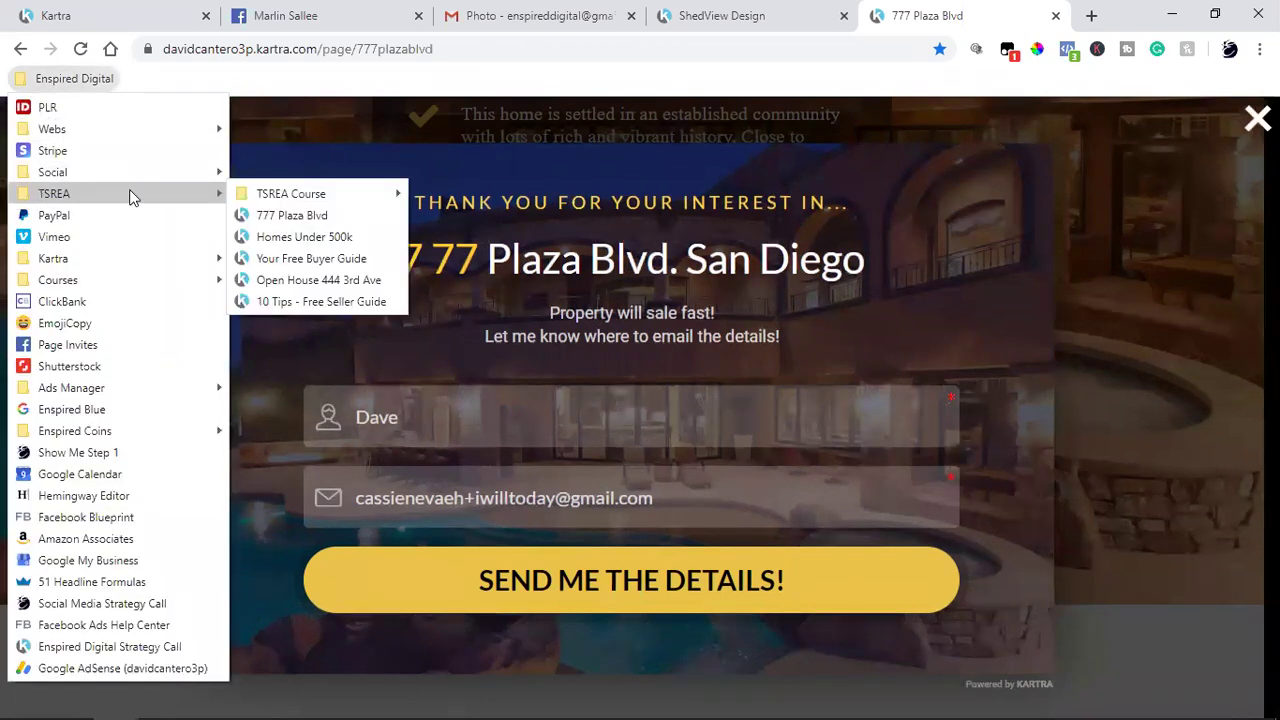
click(322, 238)
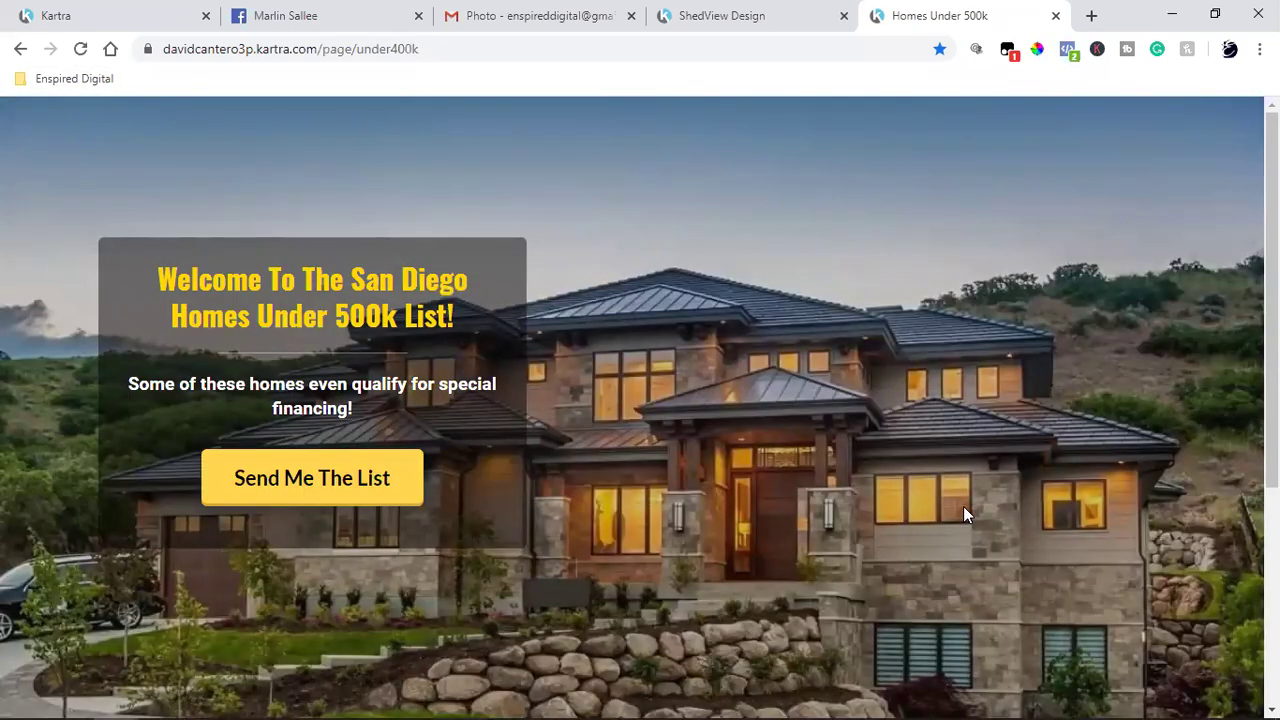
Step: Open the Your Free Buyer Guide example page from the bookmarks
scroll(995, 510, down, 4)
scroll(995, 510, up, 4)
click(55, 78)
mouse_move(120, 191)
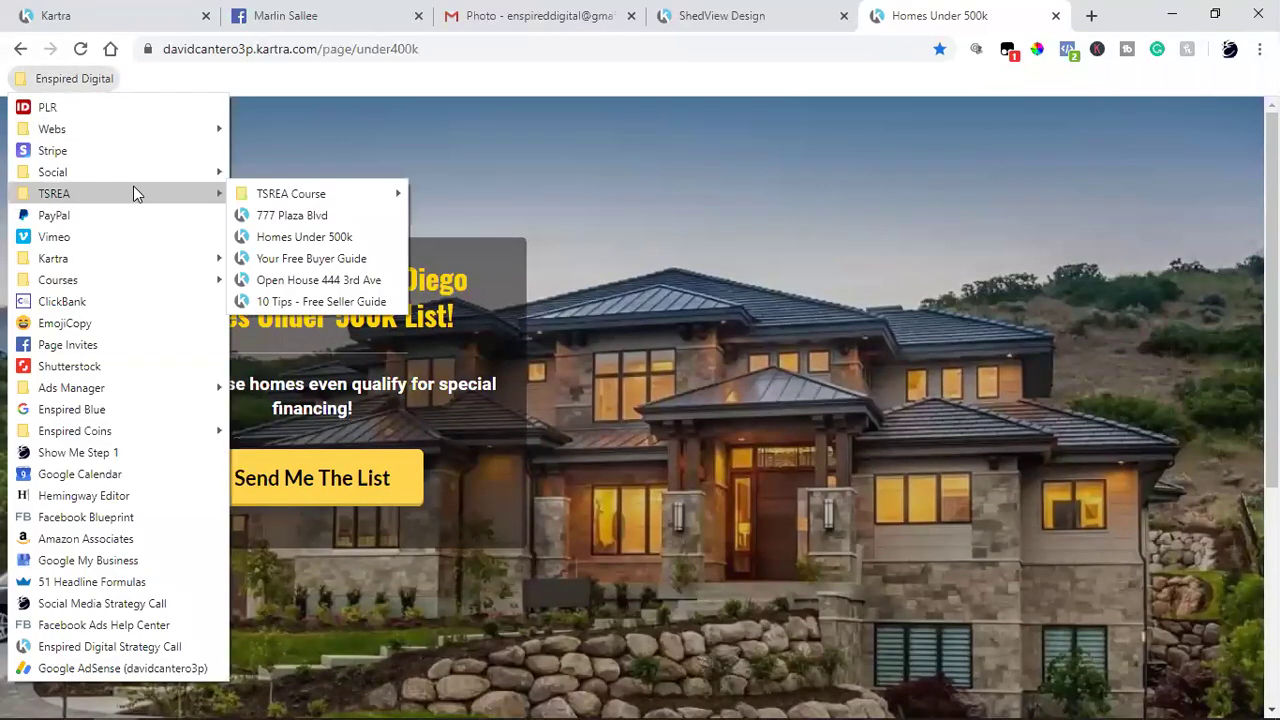
click(358, 259)
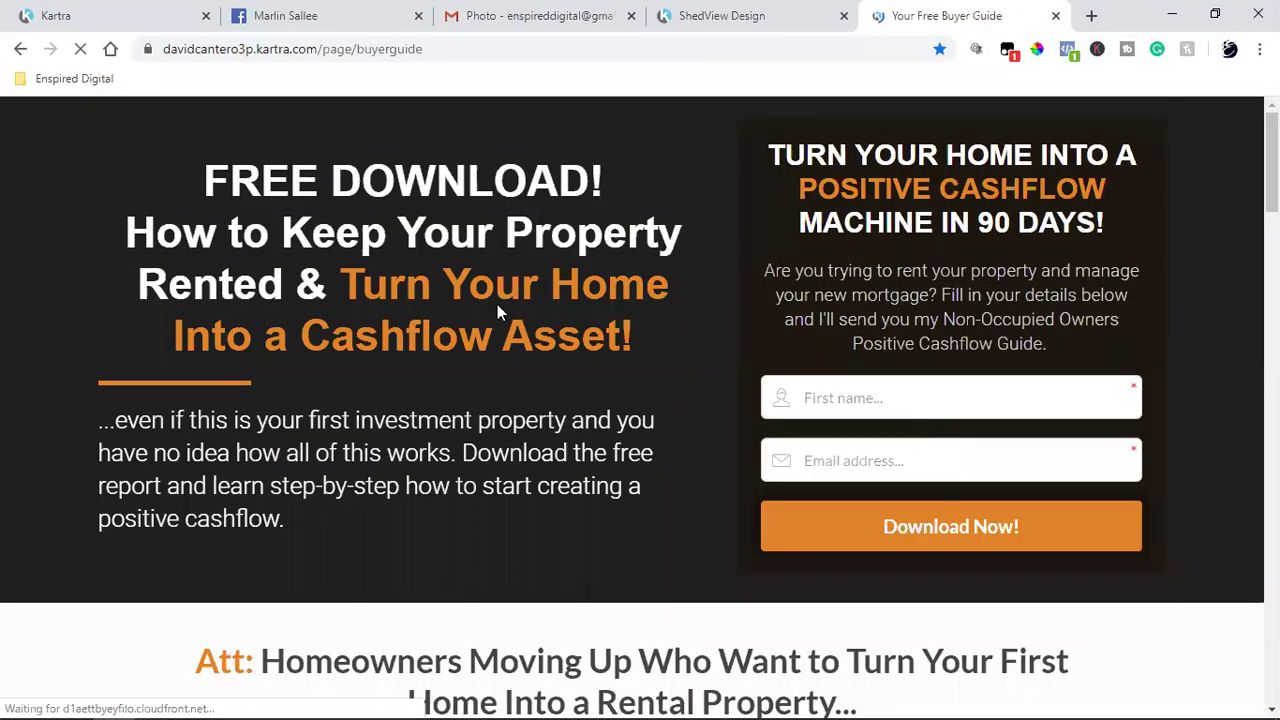
Step: Load the Open House 444 3rd Ave example page, then switch to the ShedView Design tab
click(95, 80)
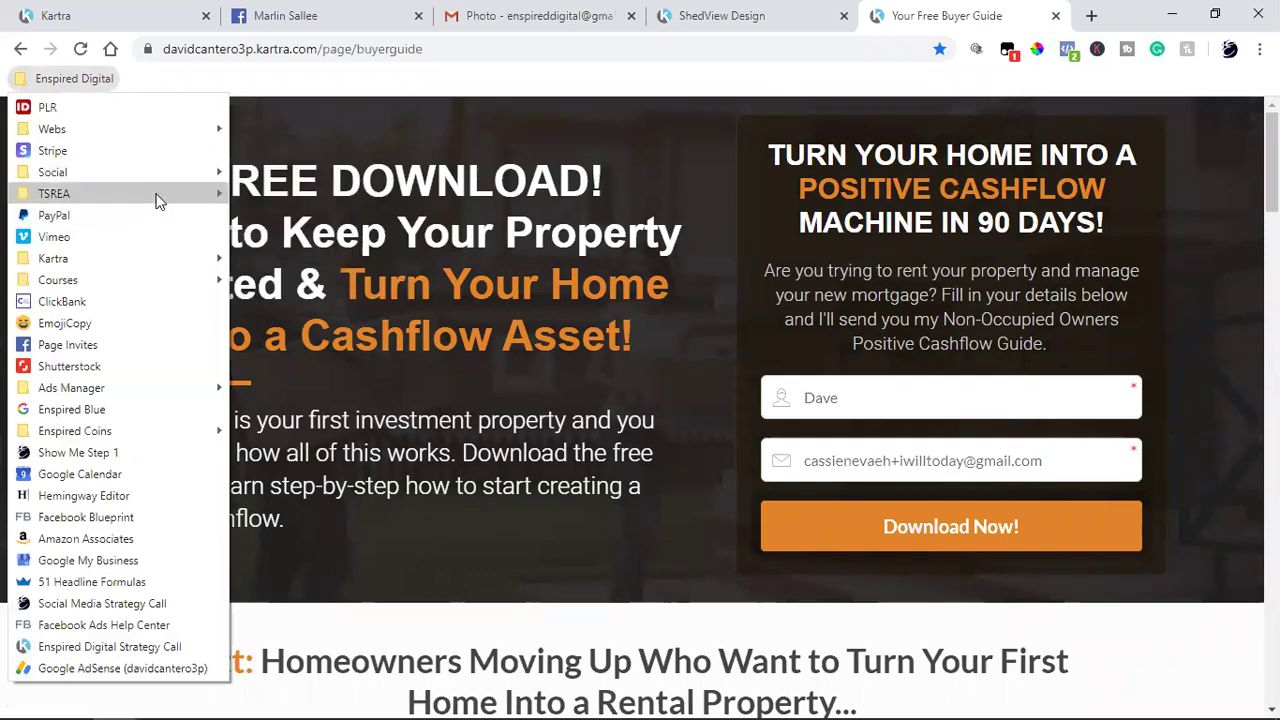
mouse_move(157, 195)
click(349, 282)
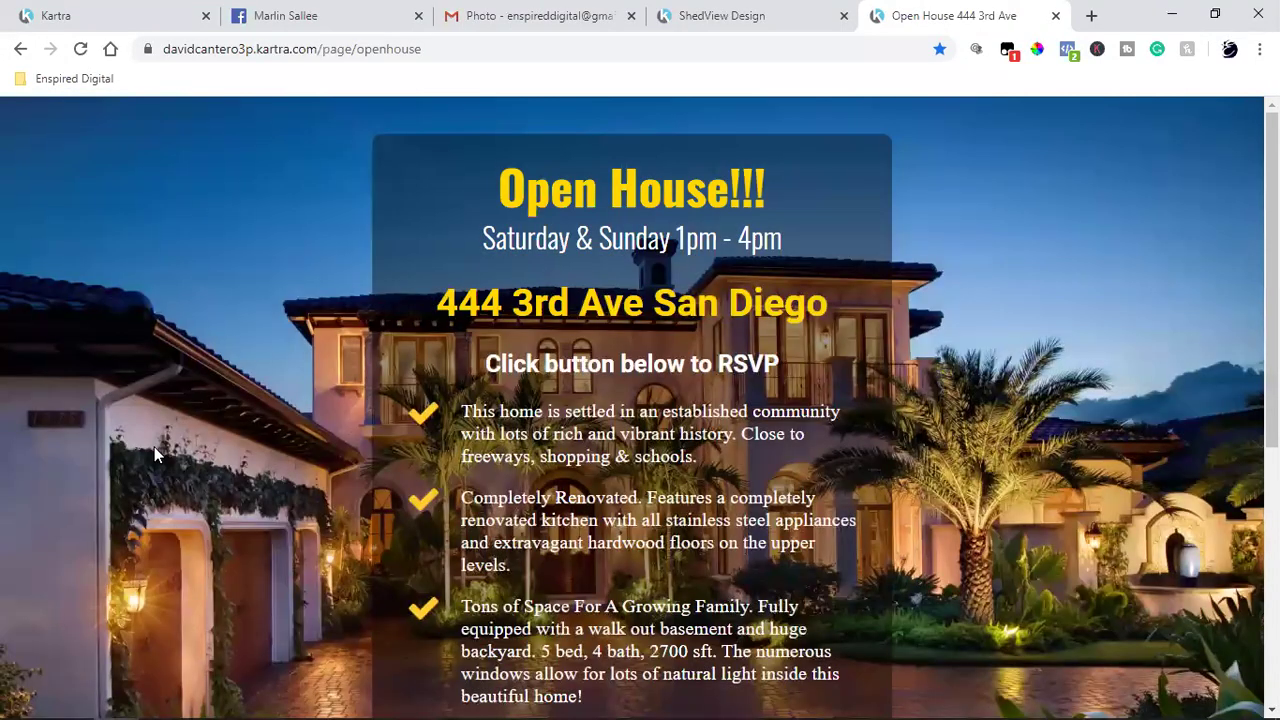
scroll(154, 446, down, 5)
scroll(154, 446, up, 5)
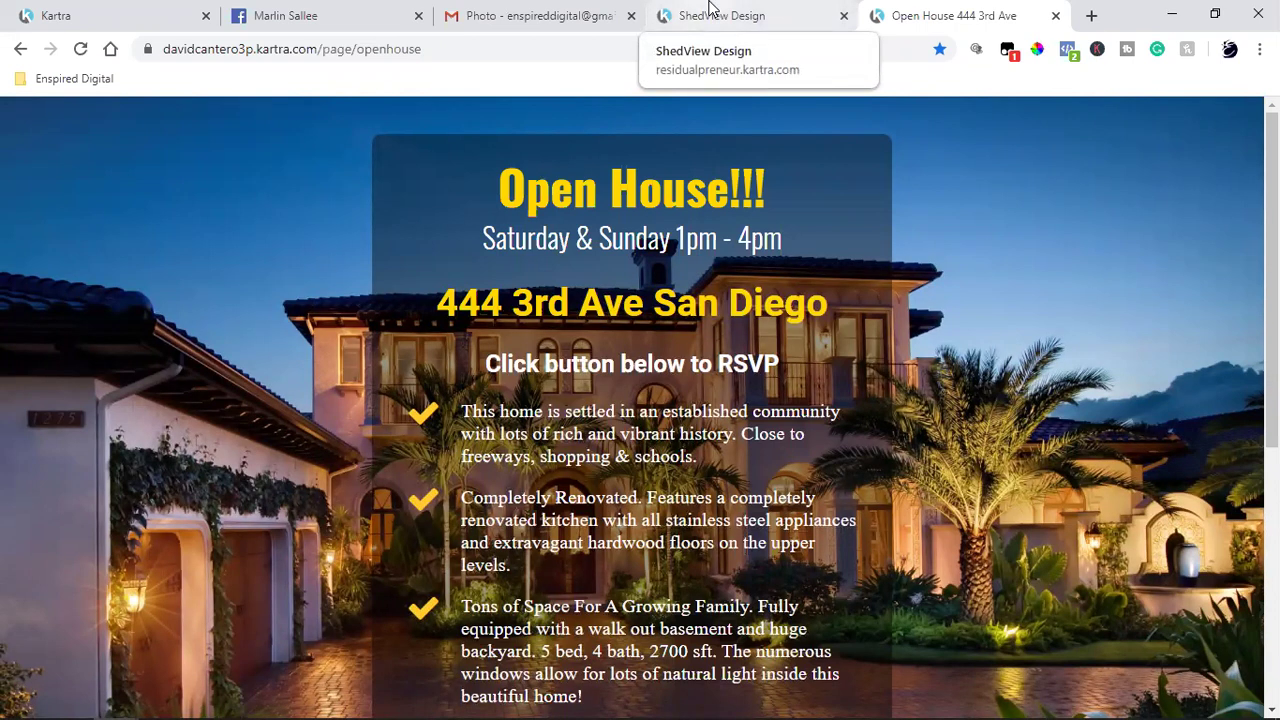
click(710, 14)
Step: Glance at the dealer's Facebook profile tab, then return to the Kartra editor tab
click(288, 14)
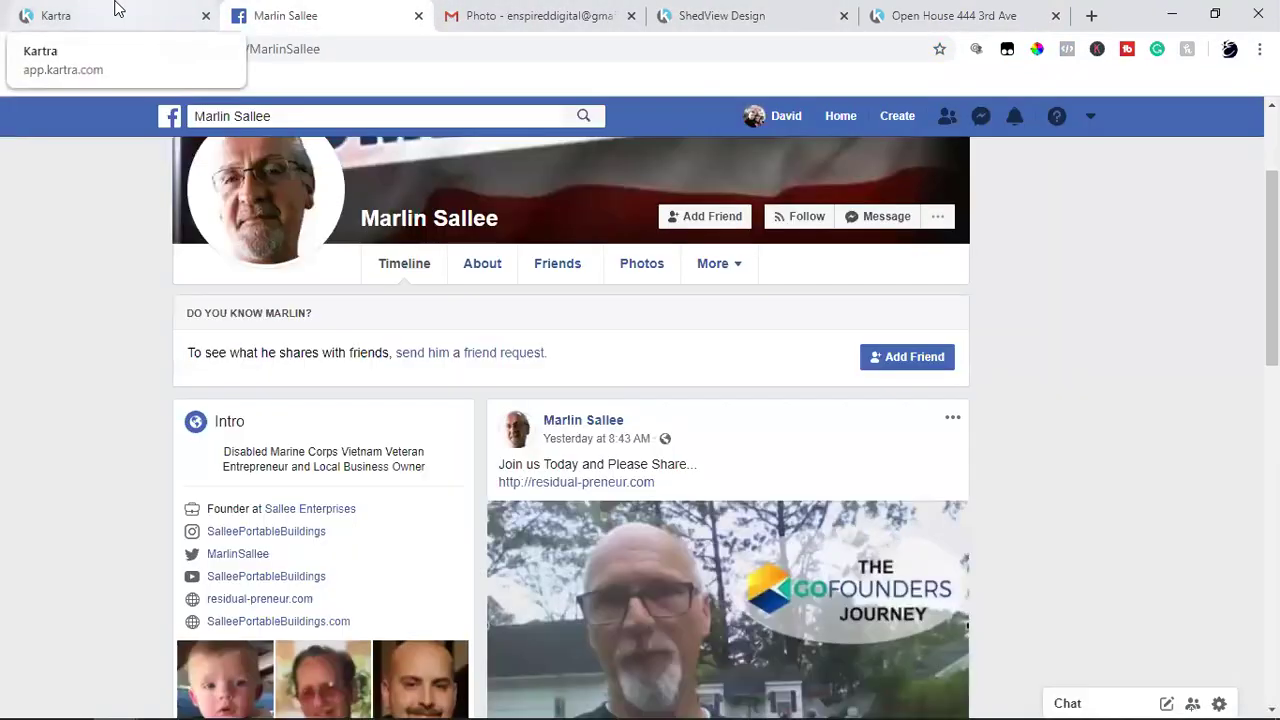
click(115, 12)
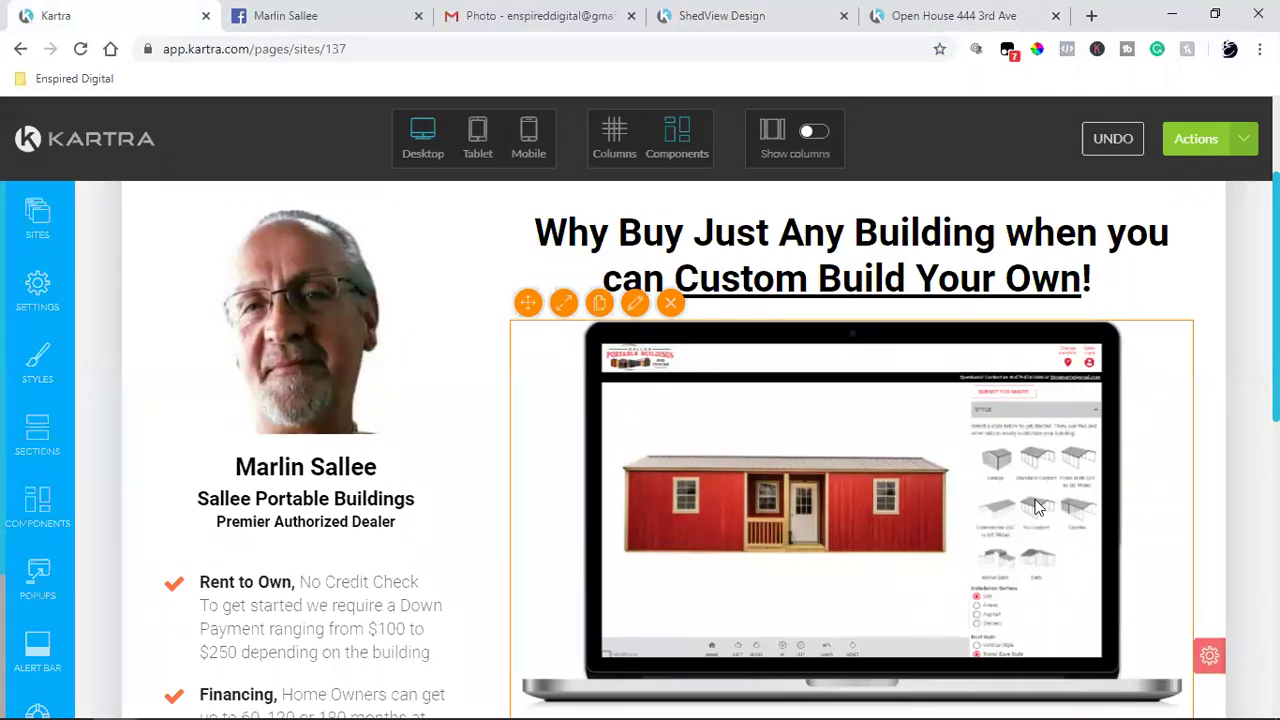
scroll(1037, 507, down, 10)
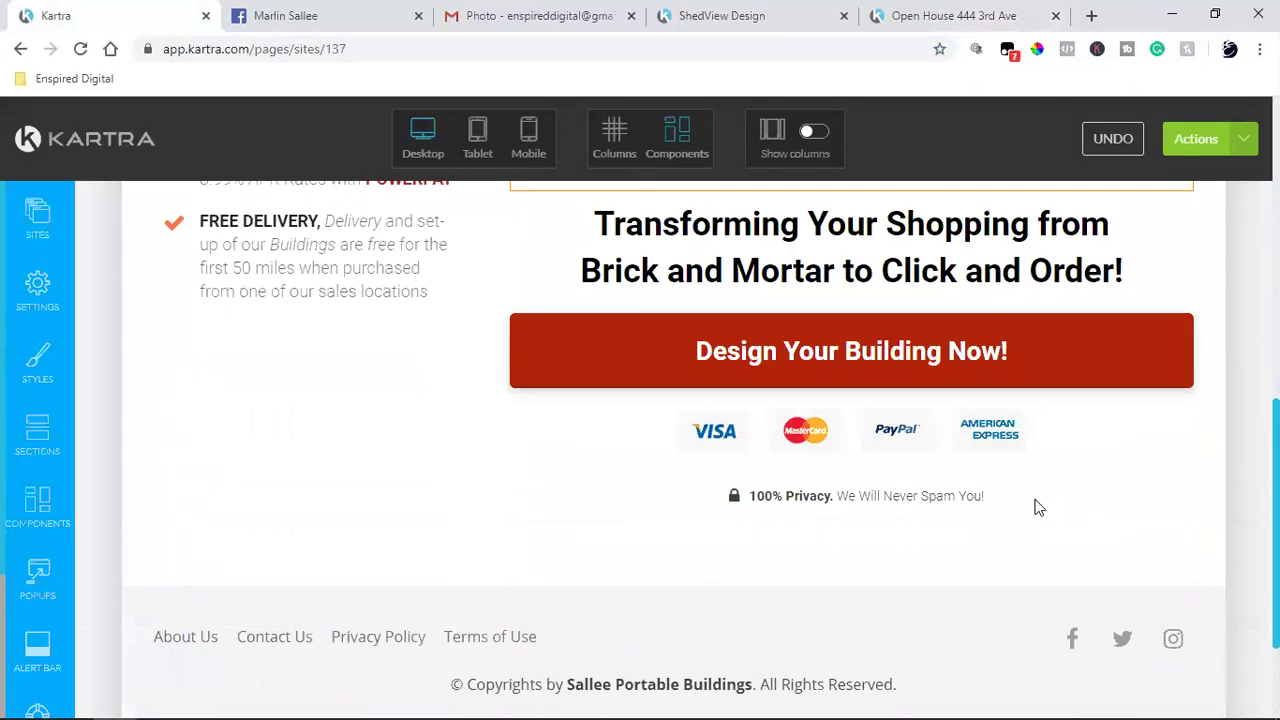
scroll(1000, 512, up, 2)
Step: Confirm the Design Your Building Now! button links to an external URL, then close its settings
mouse_move(820, 374)
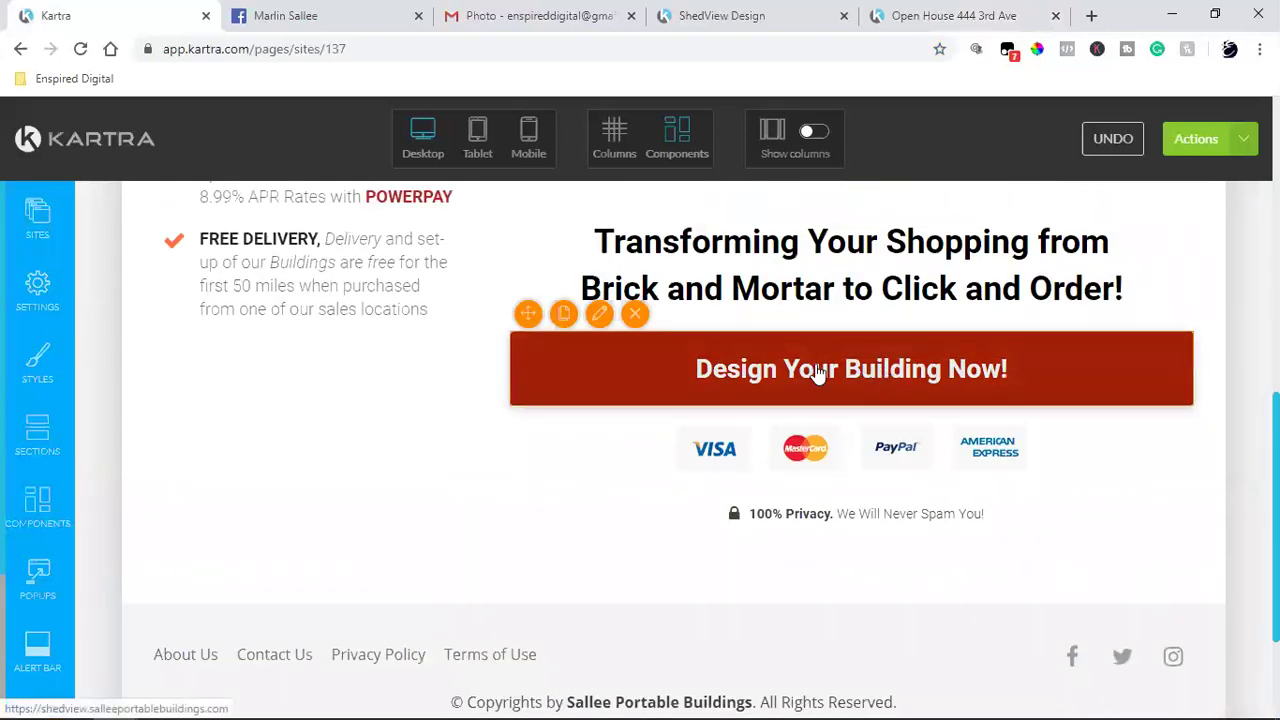
click(599, 316)
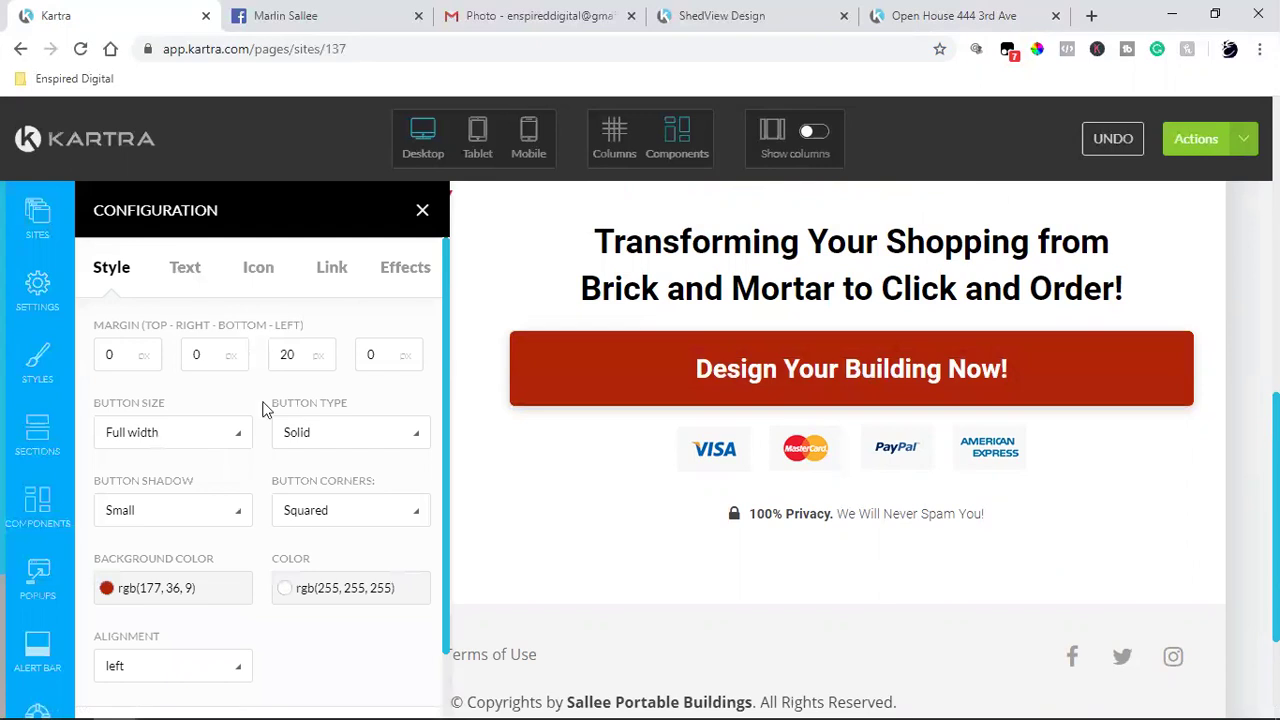
click(331, 270)
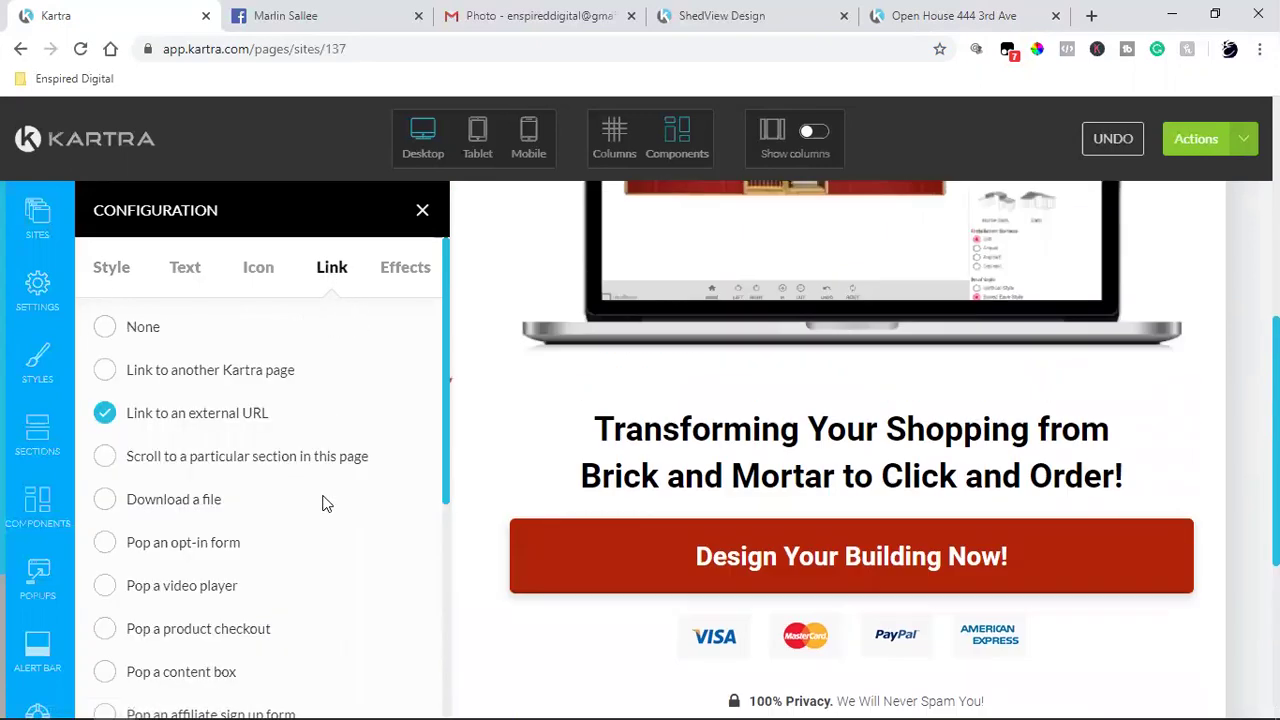
scroll(325, 503, down, 2)
scroll(325, 503, up, 2)
scroll(937, 484, down, 2)
scroll(936, 480, down, 2)
scroll(936, 480, up, 5)
scroll(954, 380, down, 4)
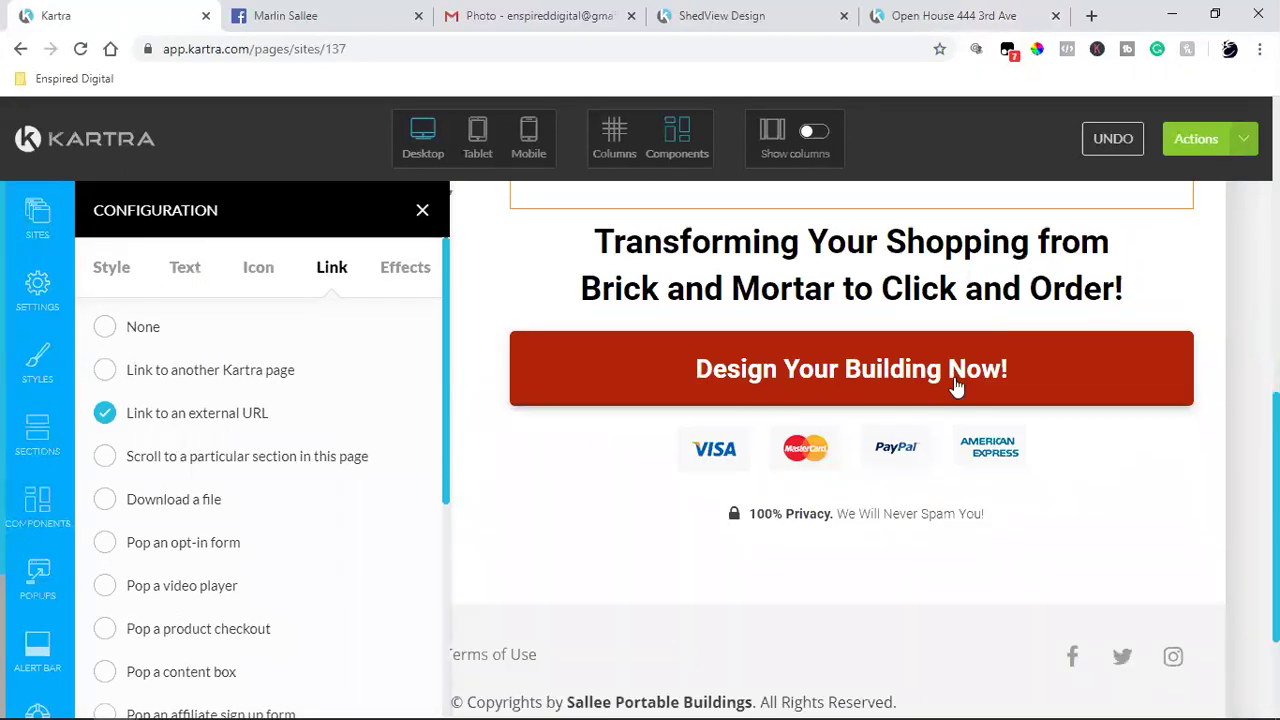
click(423, 215)
scroll(817, 409, down, 2)
scroll(817, 409, up, 8)
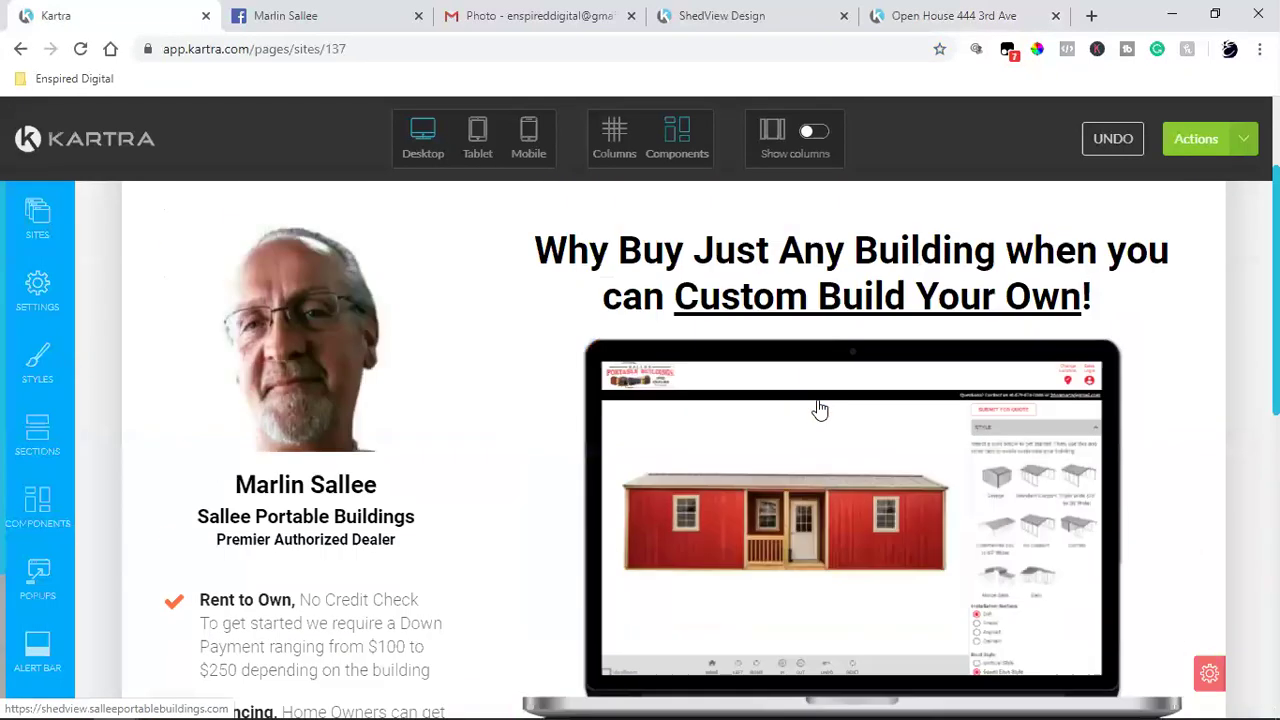
Step: Save the page progress via Actions, then select the Home link in the header
click(1230, 150)
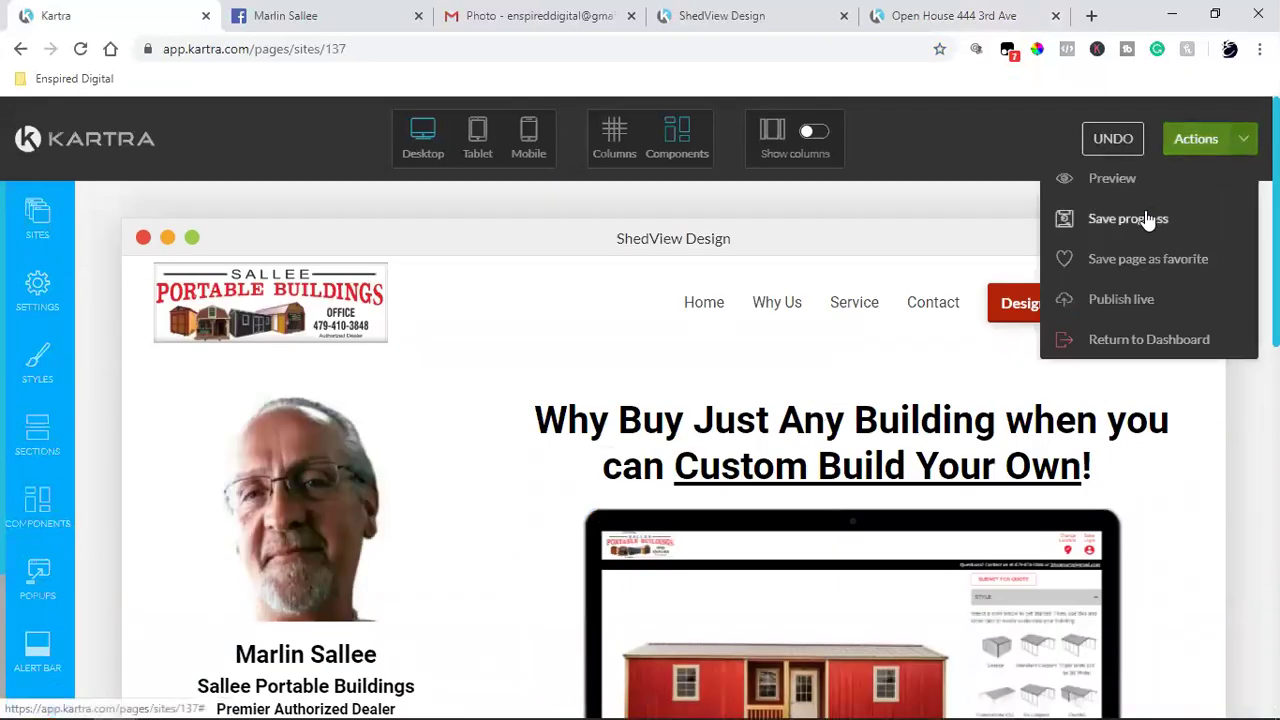
click(1147, 216)
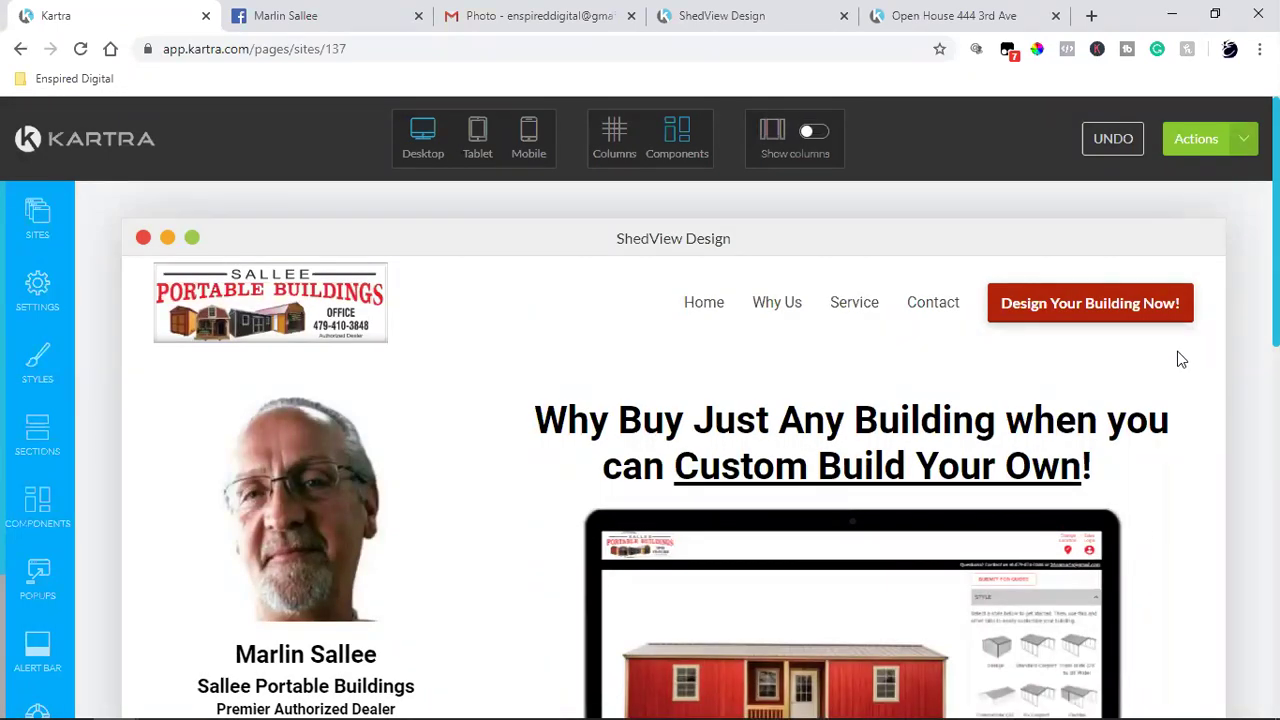
click(697, 308)
mouse_move(727, 313)
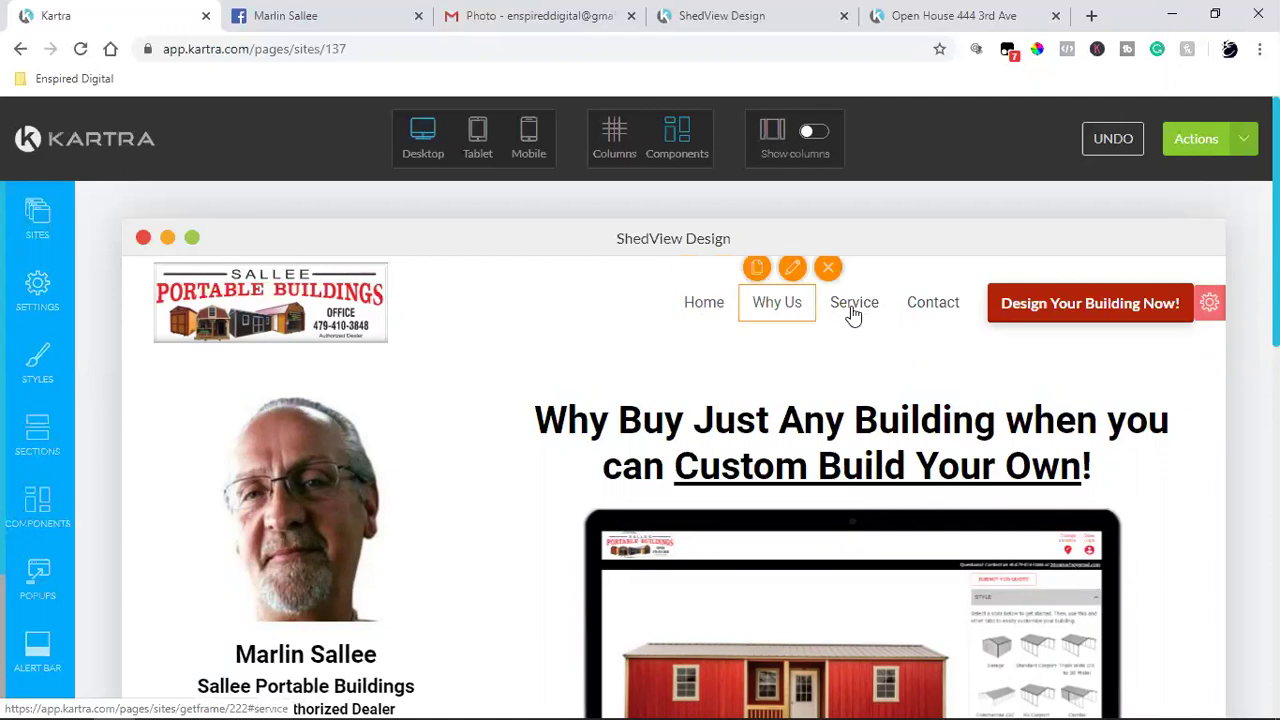
Step: Delete the header block with logo, nav links and button, confirming the Delete block dialog
click(1211, 305)
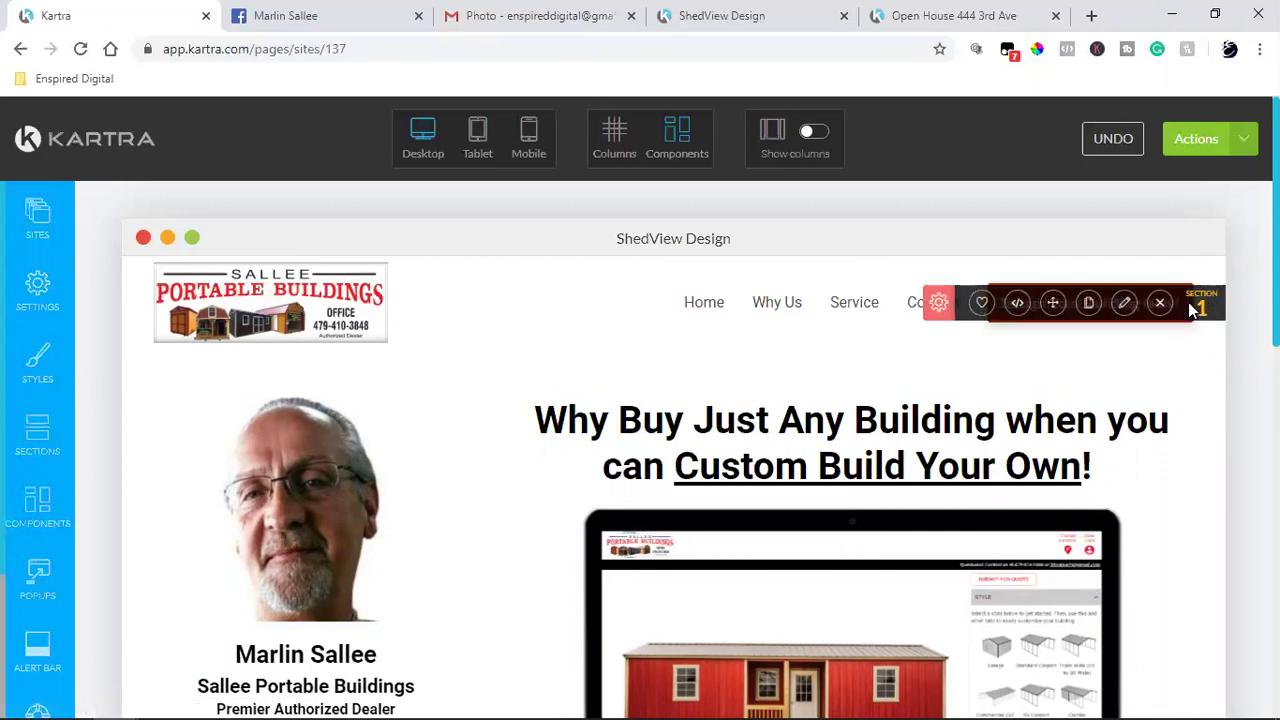
click(1160, 305)
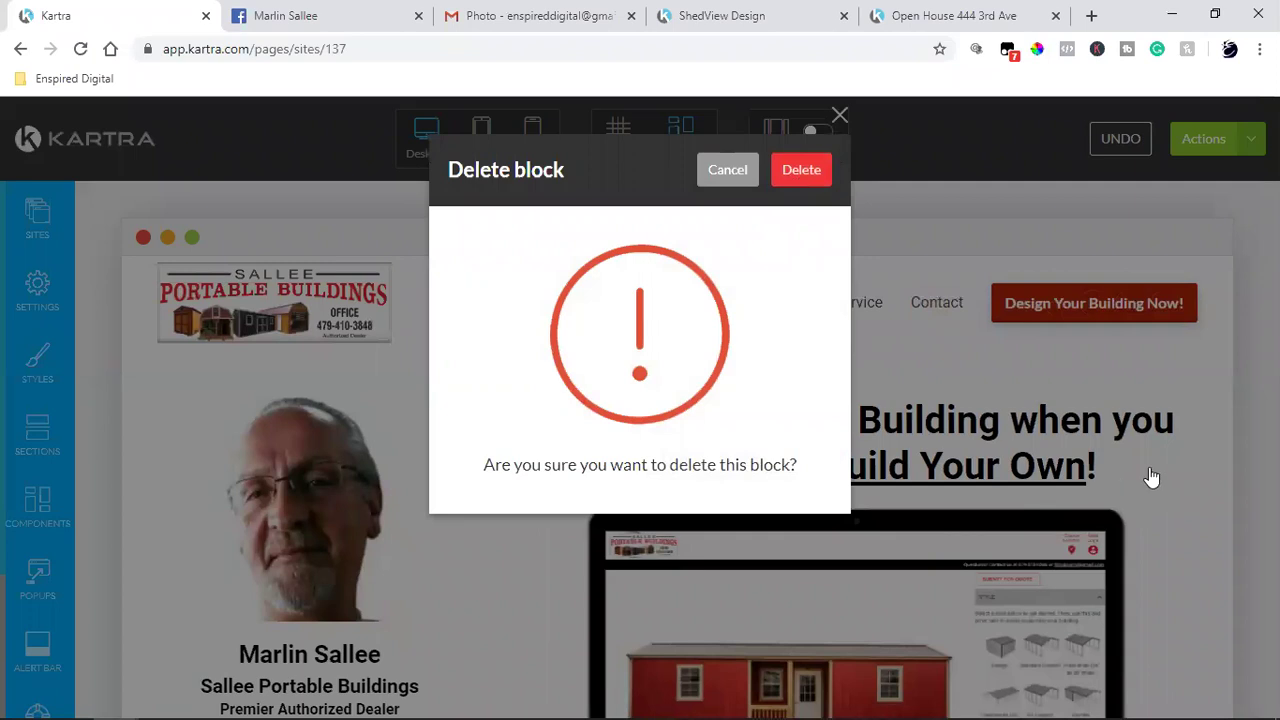
key(Return)
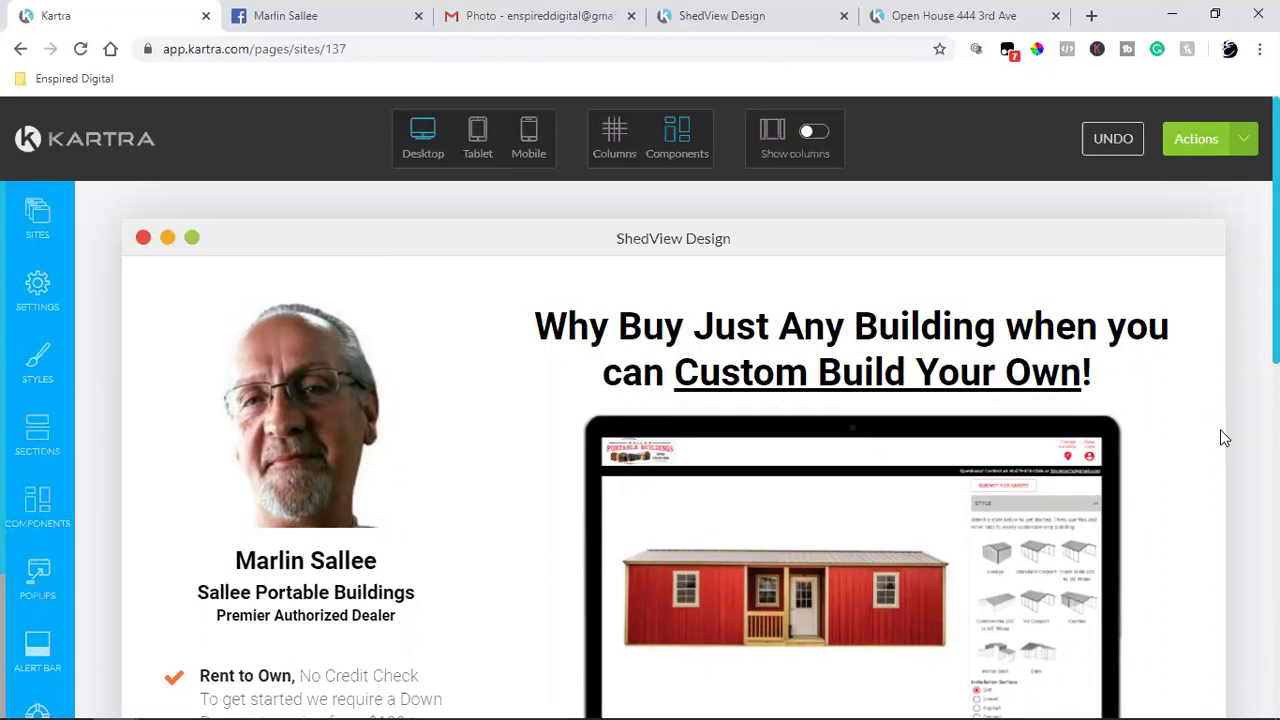
scroll(1220, 437, down, 15)
scroll(1220, 437, up, 15)
scroll(1238, 518, down, 12)
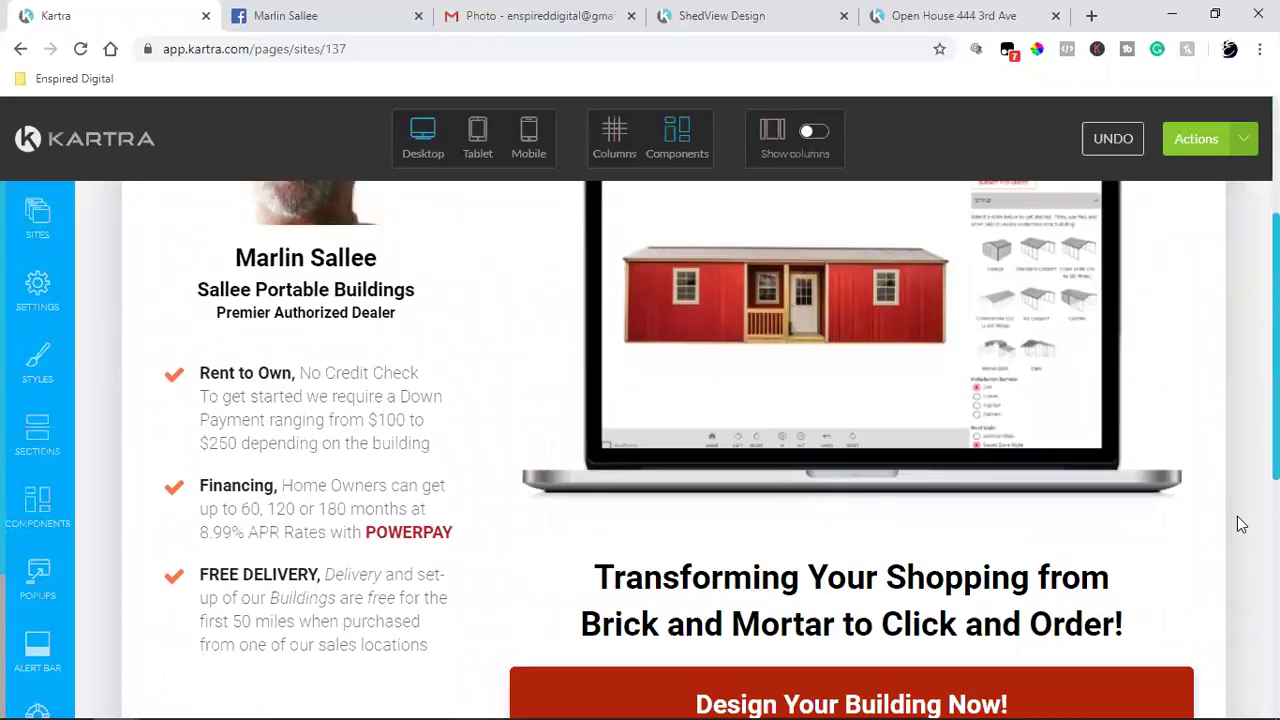
scroll(1240, 524, up, 15)
scroll(1240, 524, down, 8)
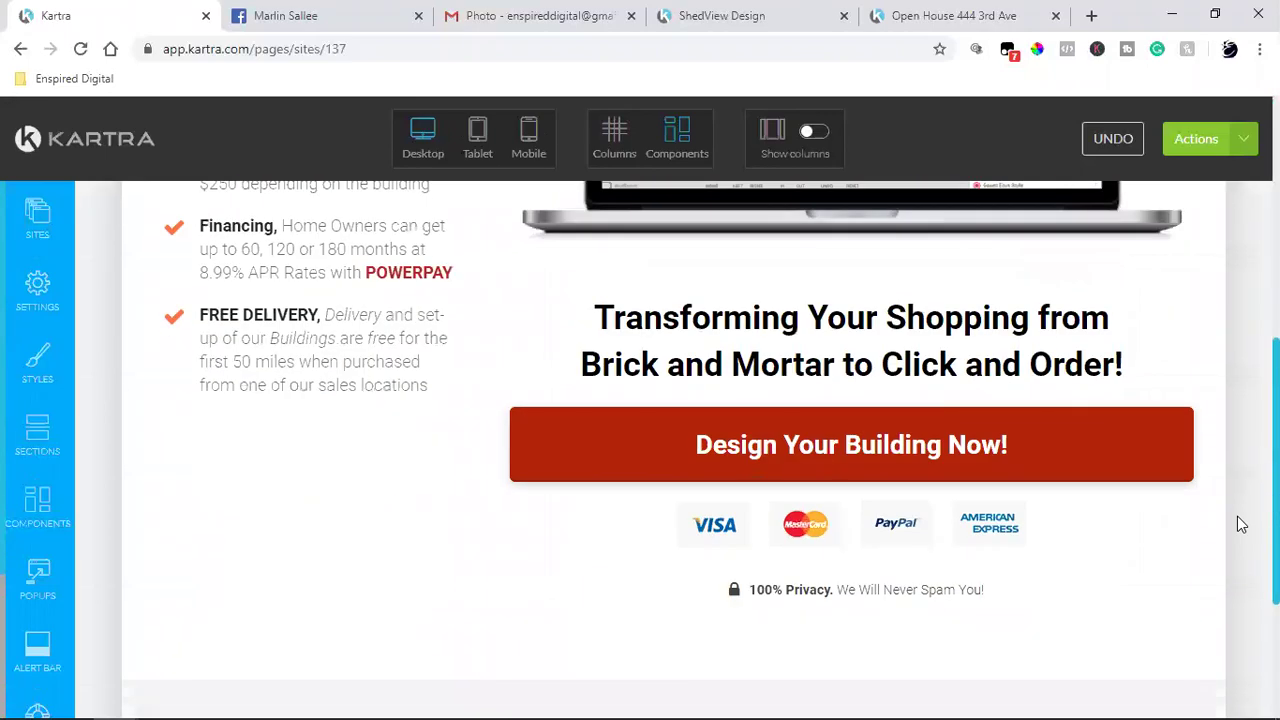
scroll(1240, 524, up, 8)
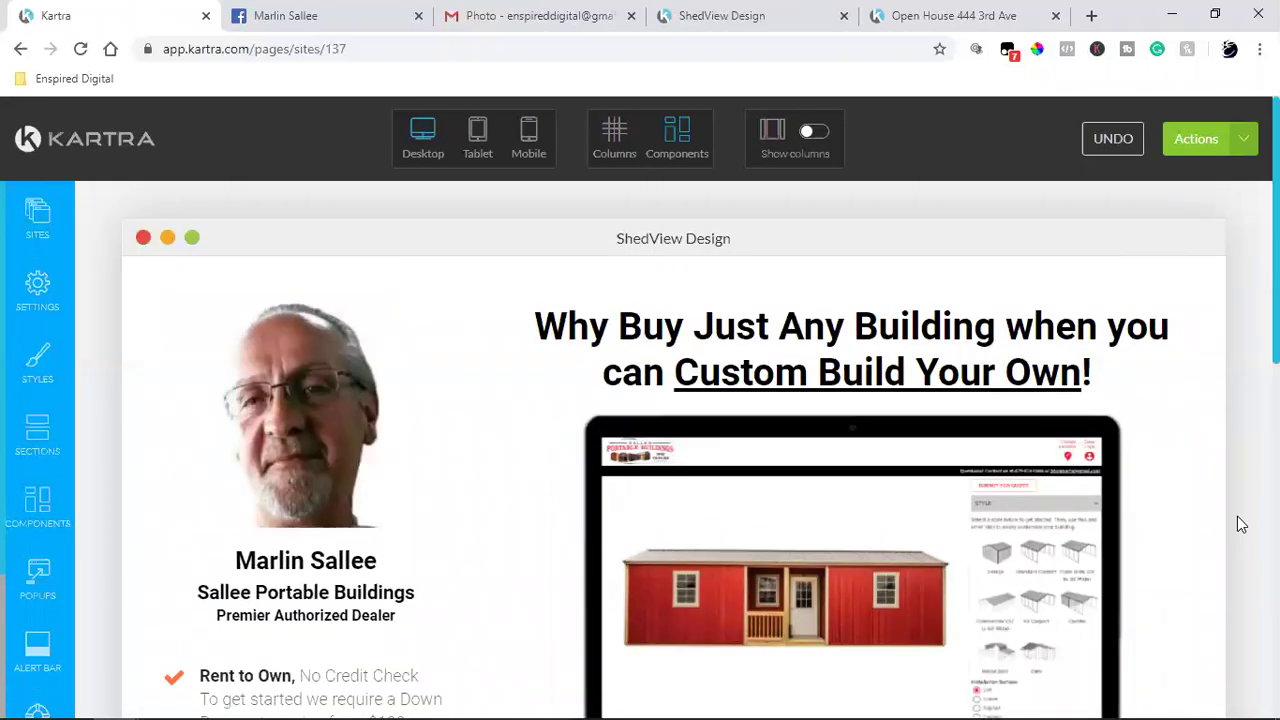
scroll(1240, 524, down, 3)
scroll(1237, 516, down, 4)
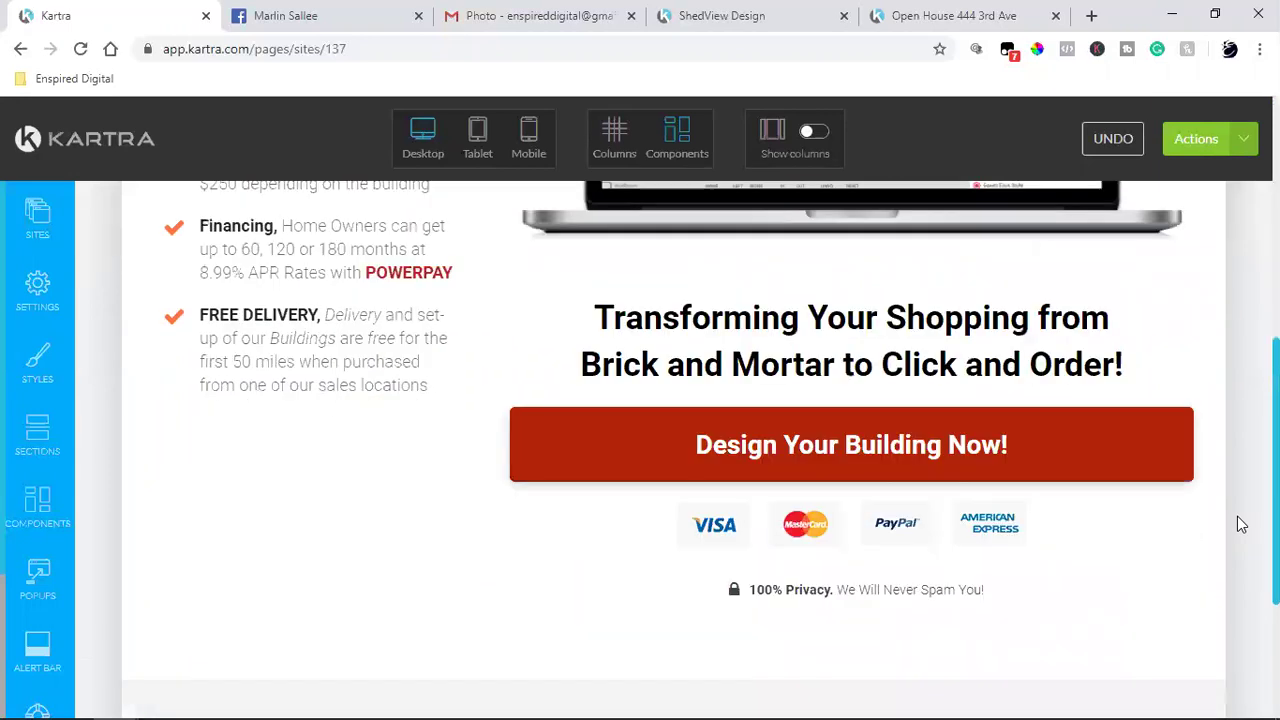
mouse_move(812, 444)
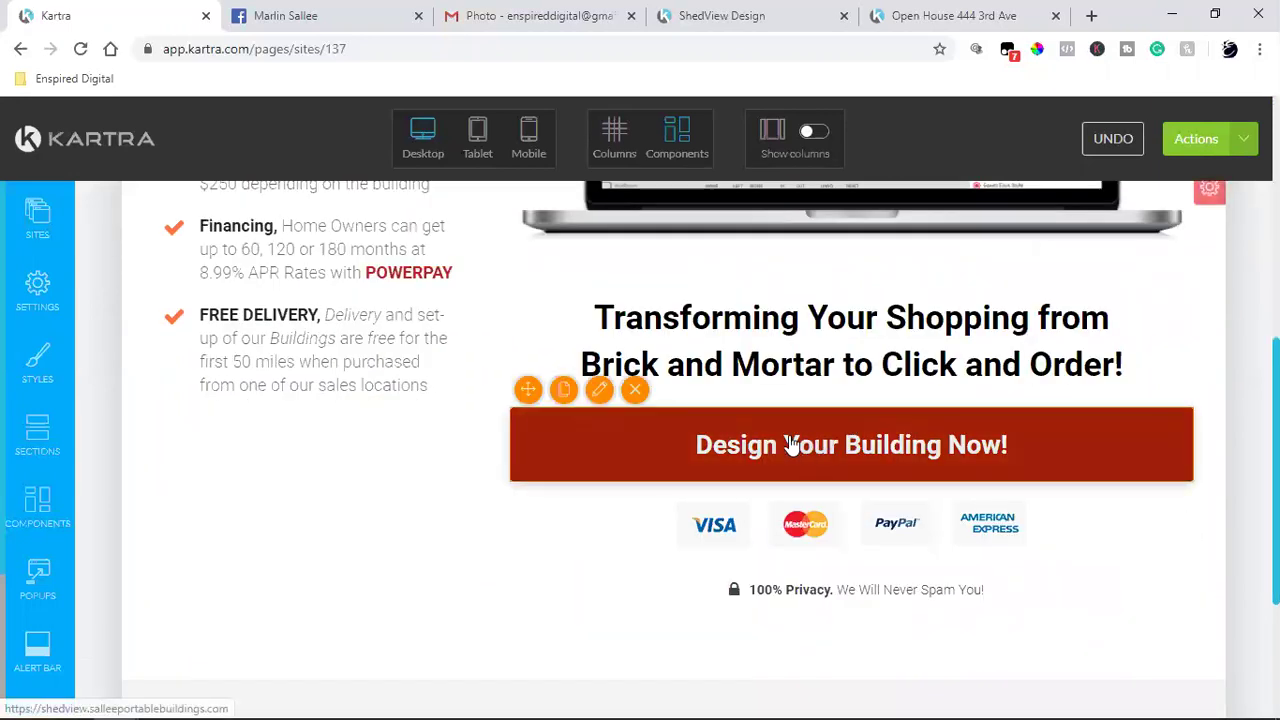
mouse_move(813, 535)
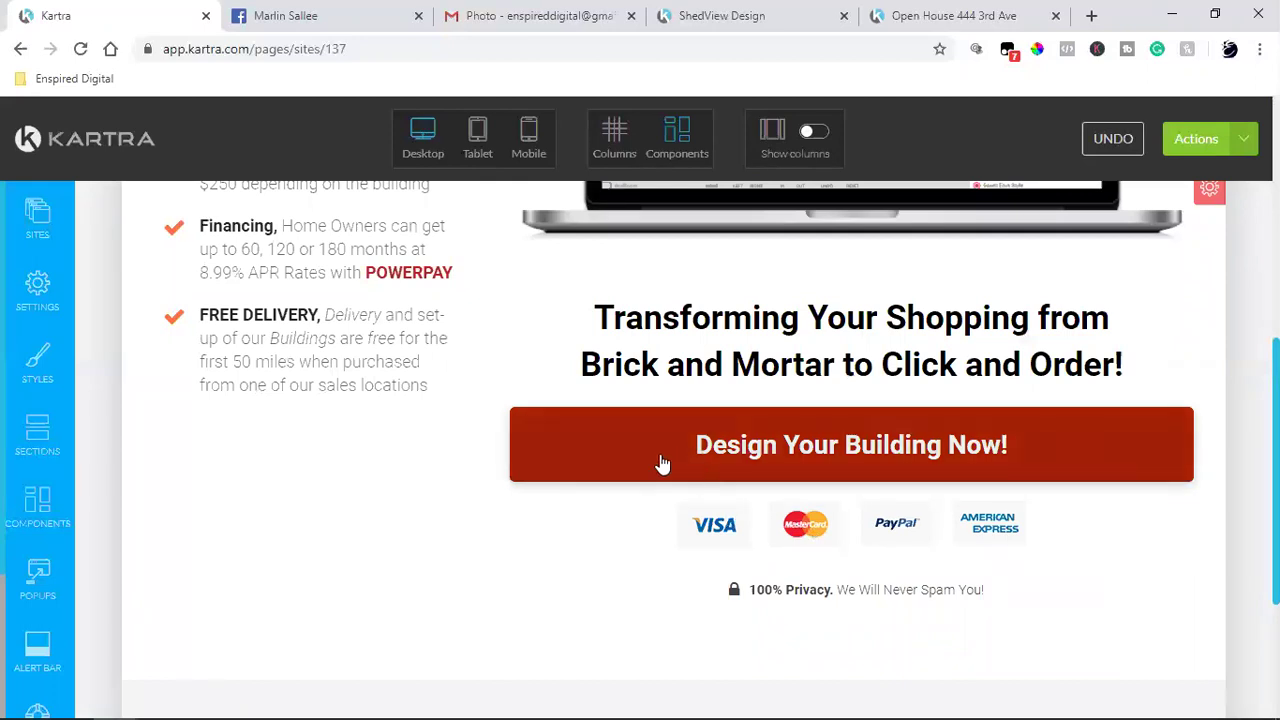
mouse_move(378, 281)
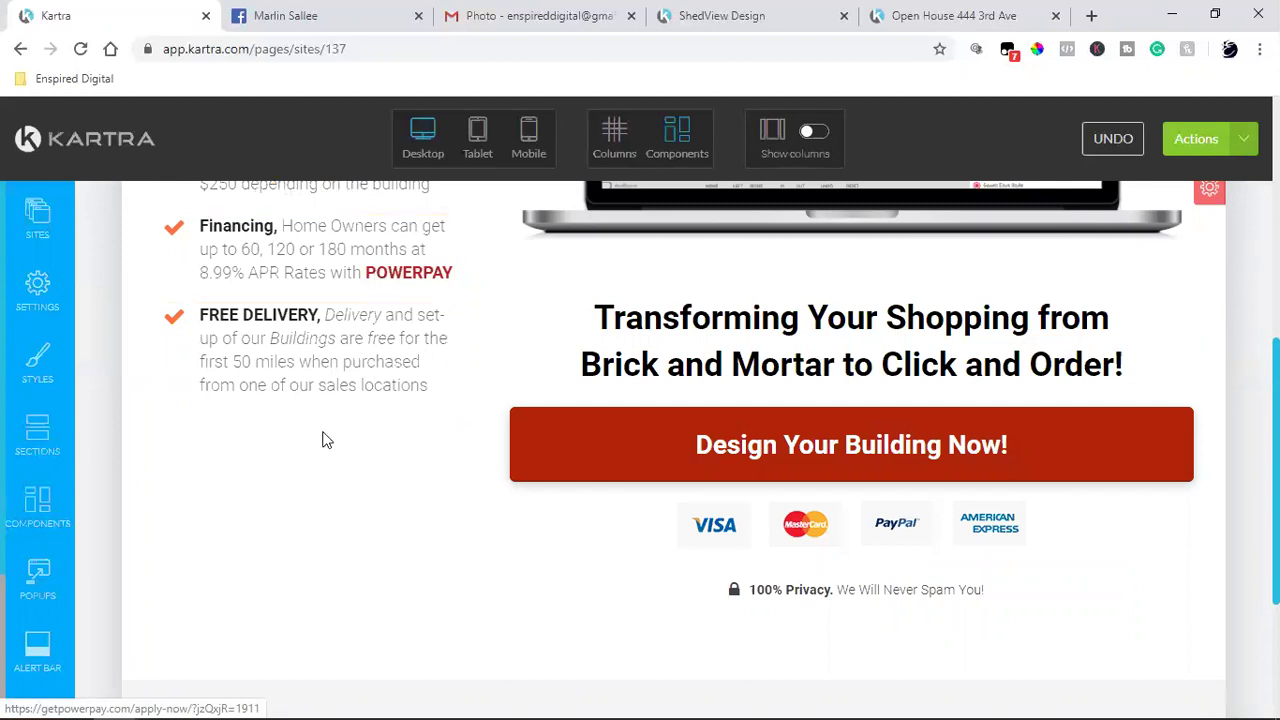
scroll(290, 512, up, 2)
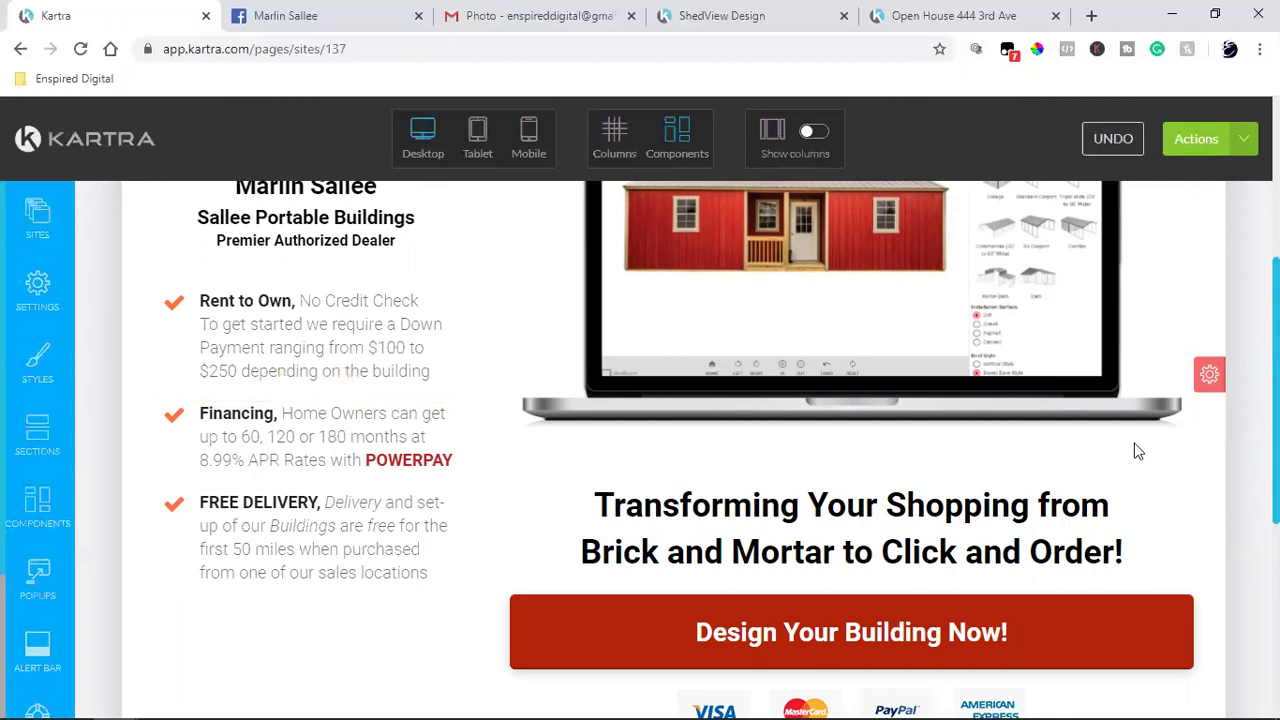
scroll(1146, 566, up, 4)
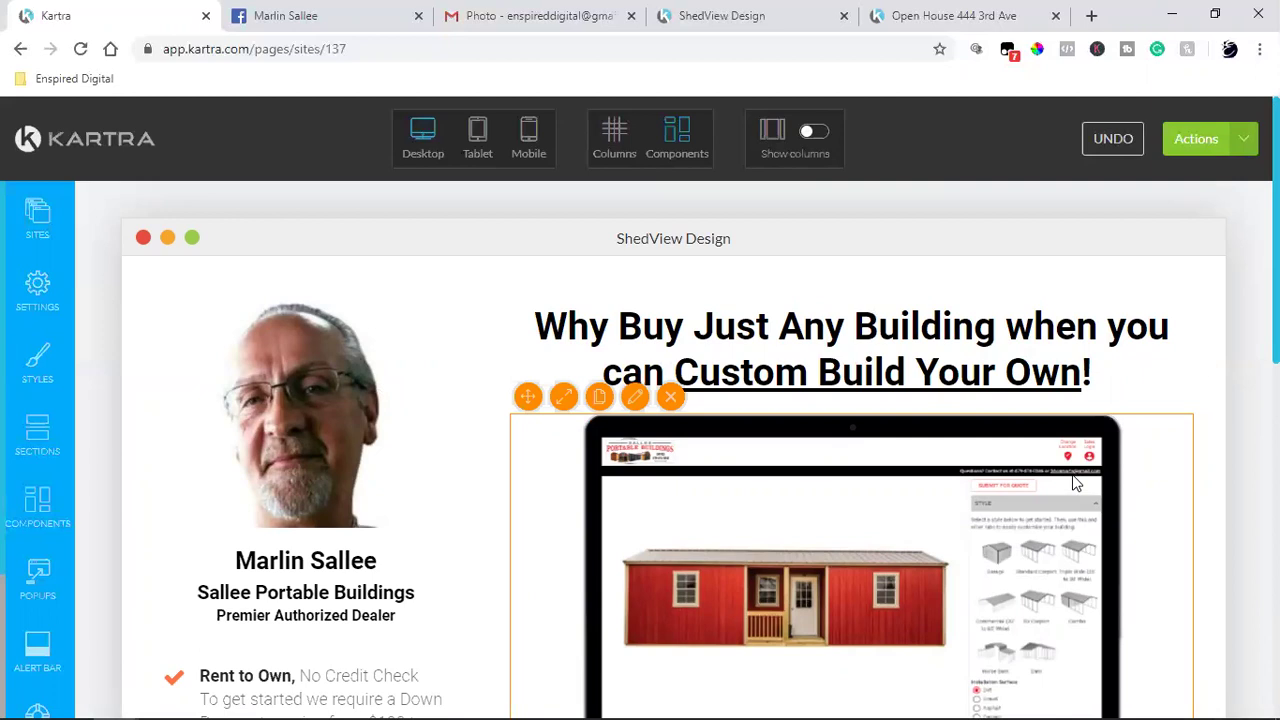
scroll(1075, 483, down, 6)
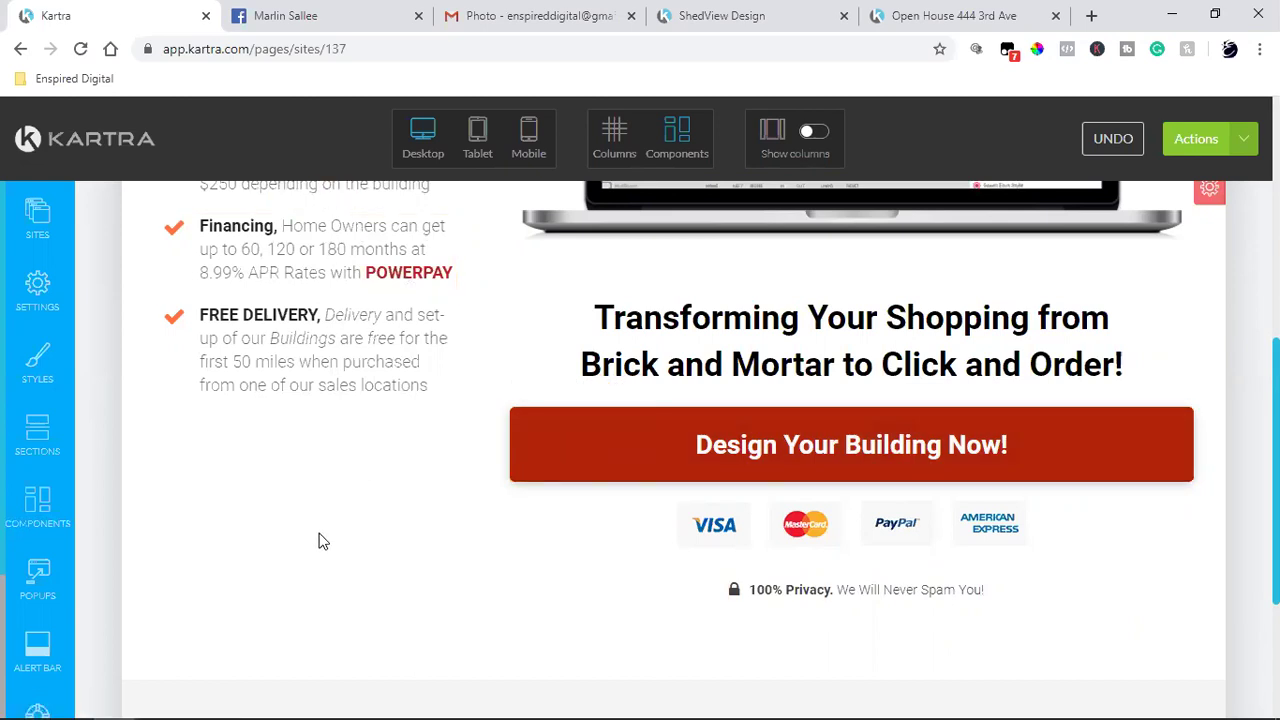
Step: Unlink the word POWERPAY in the Financing bullet and save the page progress
scroll(313, 541, up, 3)
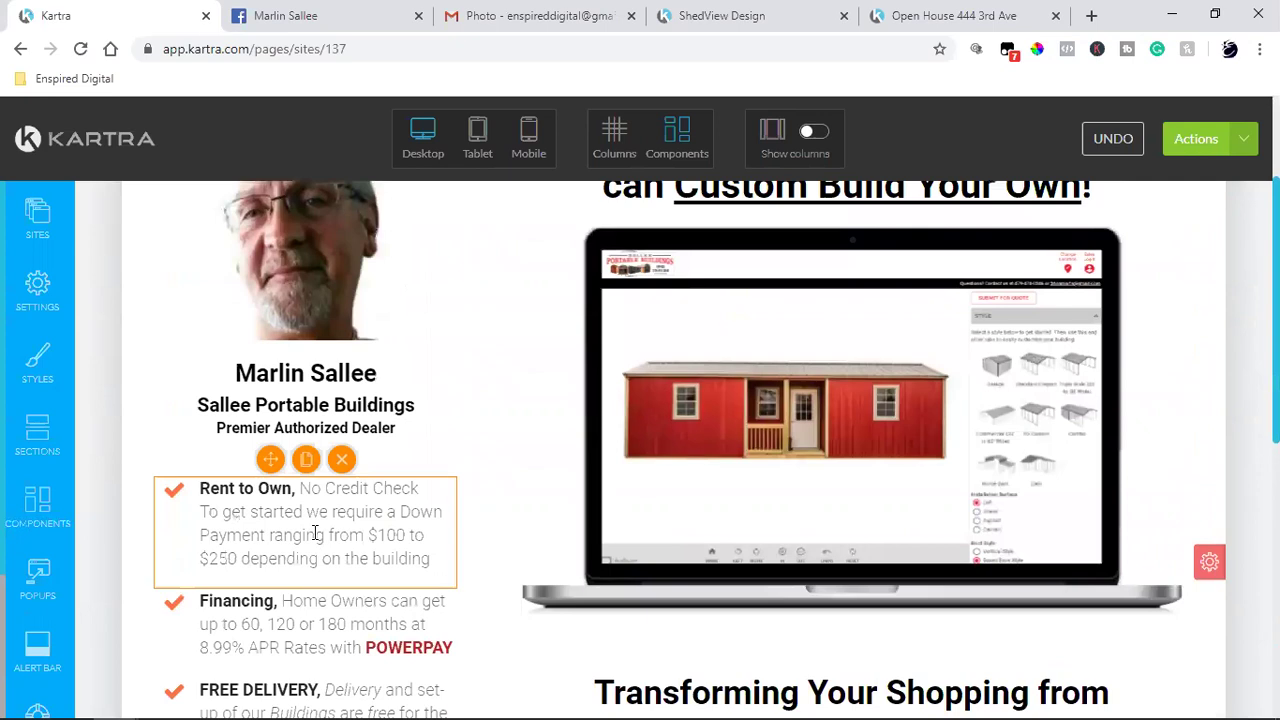
scroll(320, 520, down, 1)
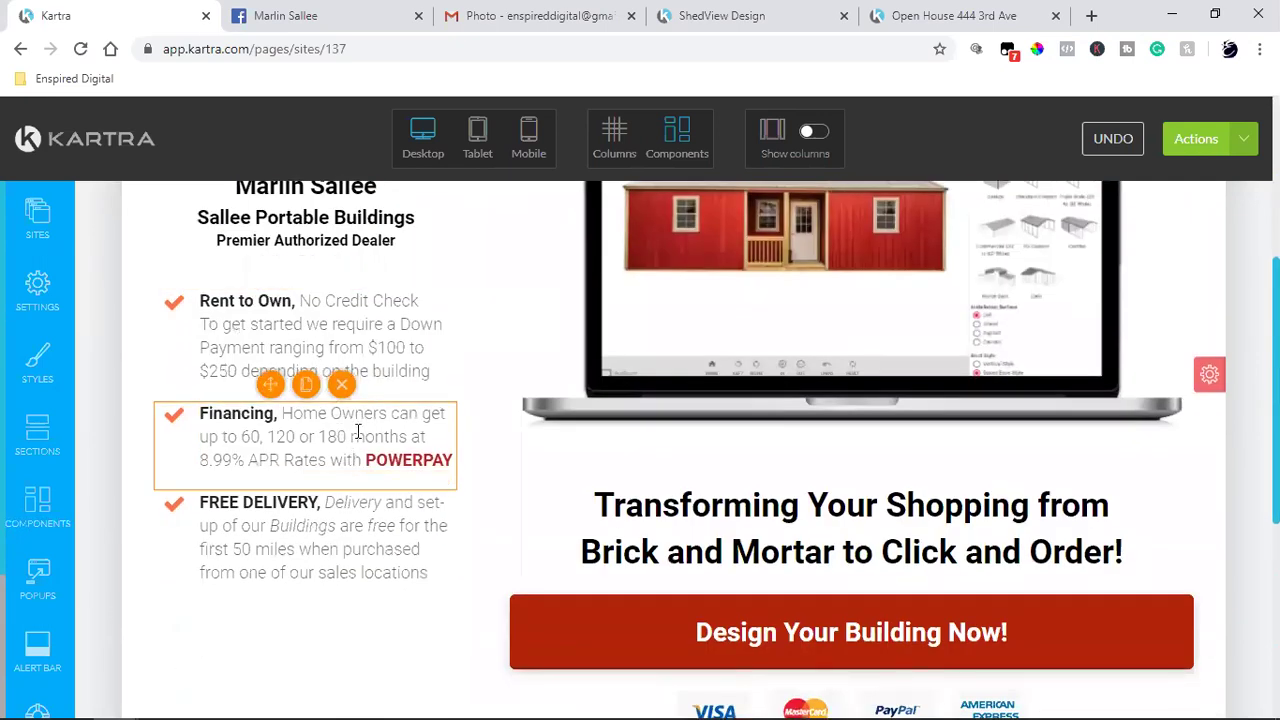
drag(376, 437, 383, 437)
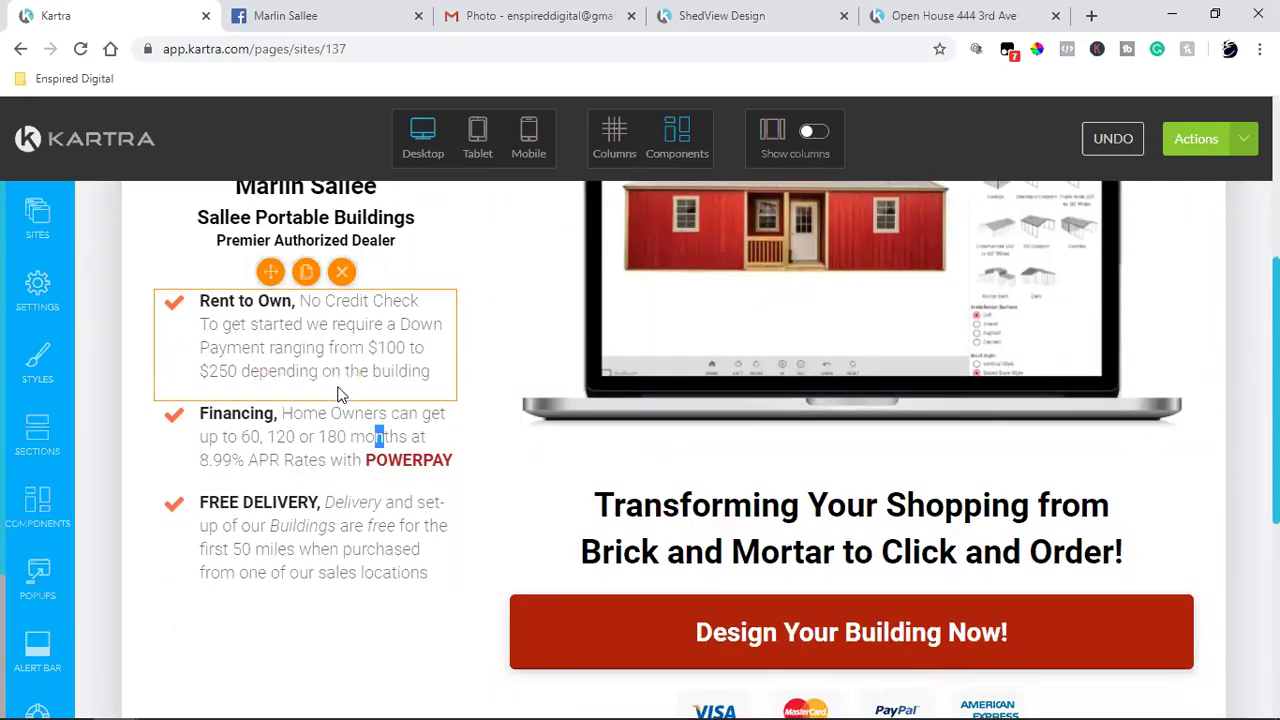
click(343, 436)
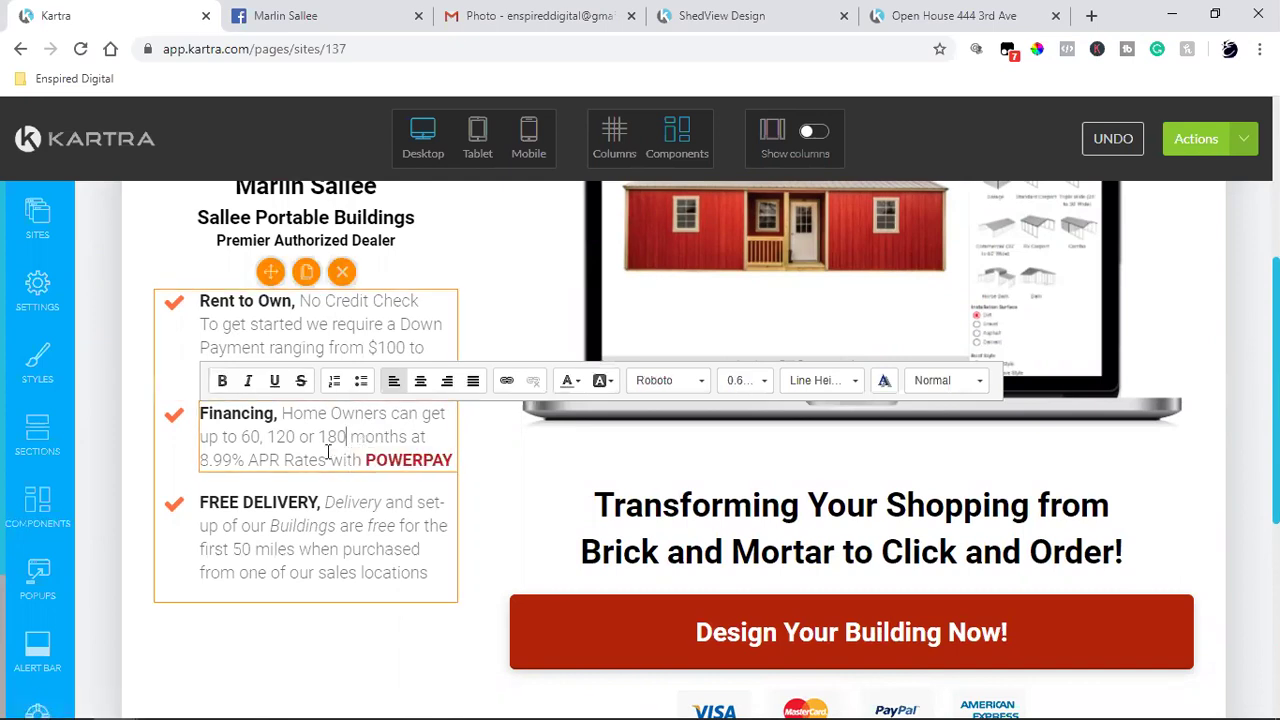
drag(367, 455, 456, 460)
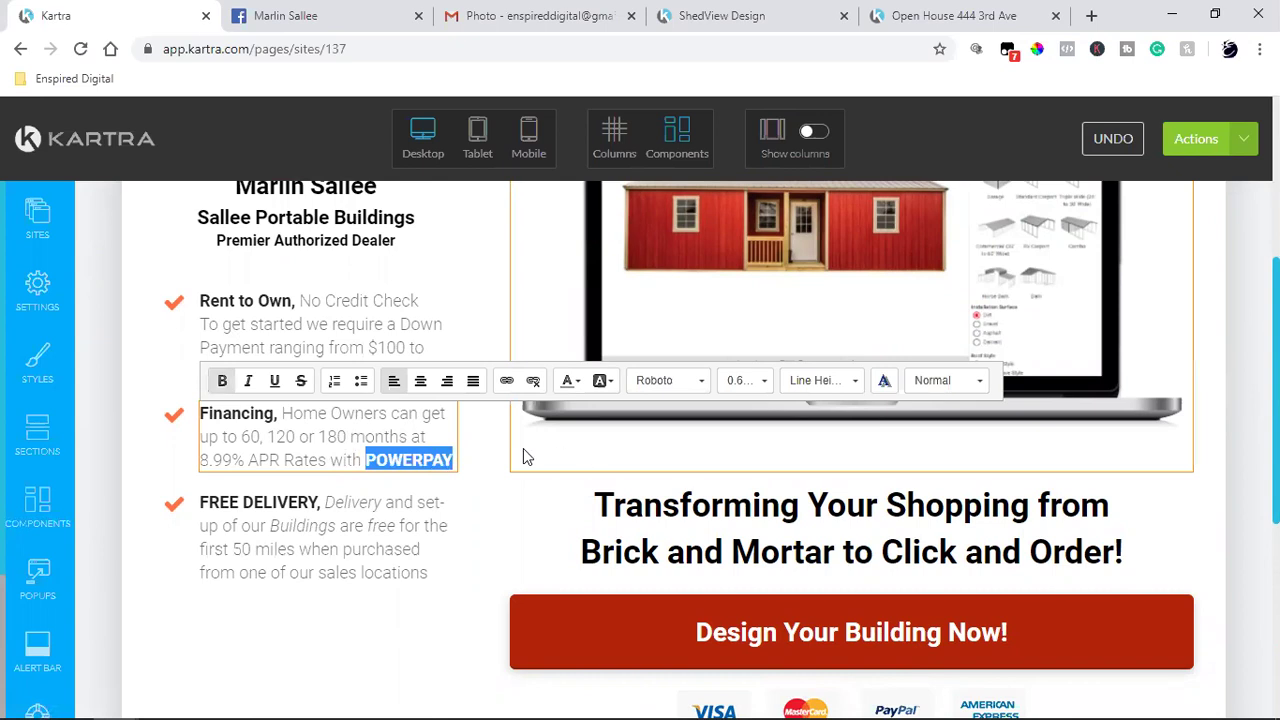
click(535, 384)
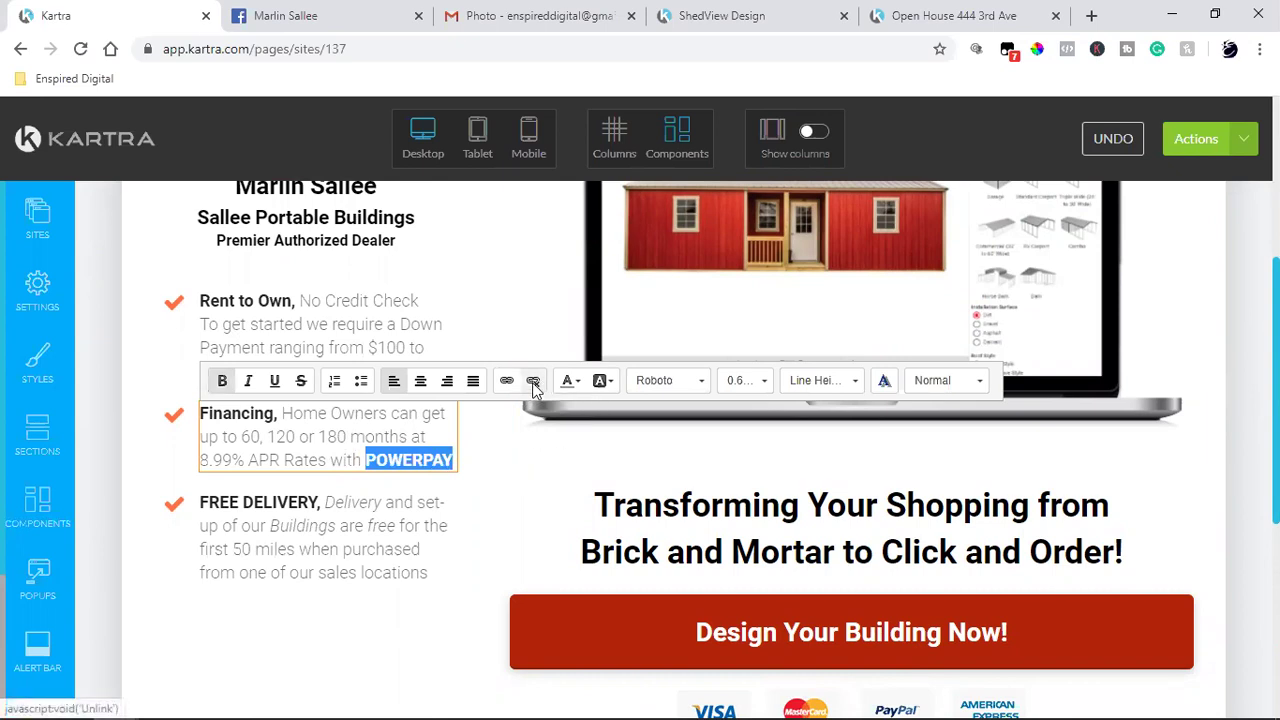
click(535, 386)
click(310, 460)
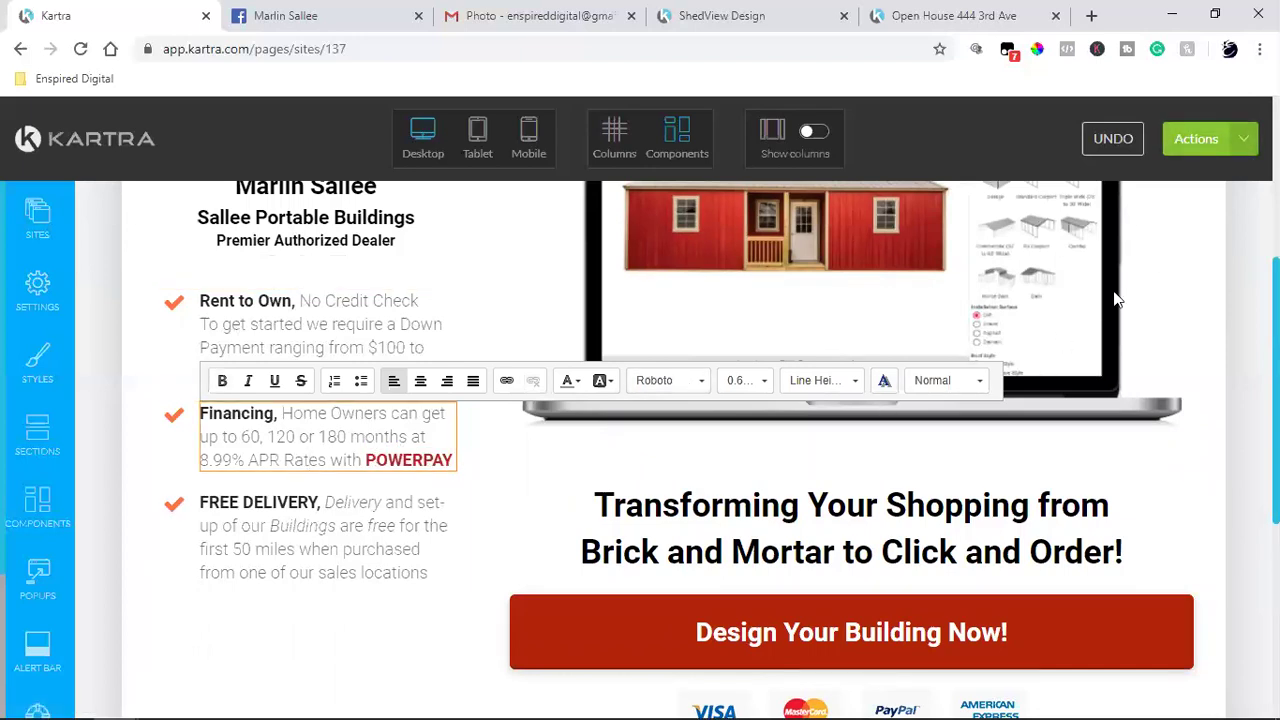
click(1243, 142)
click(1063, 214)
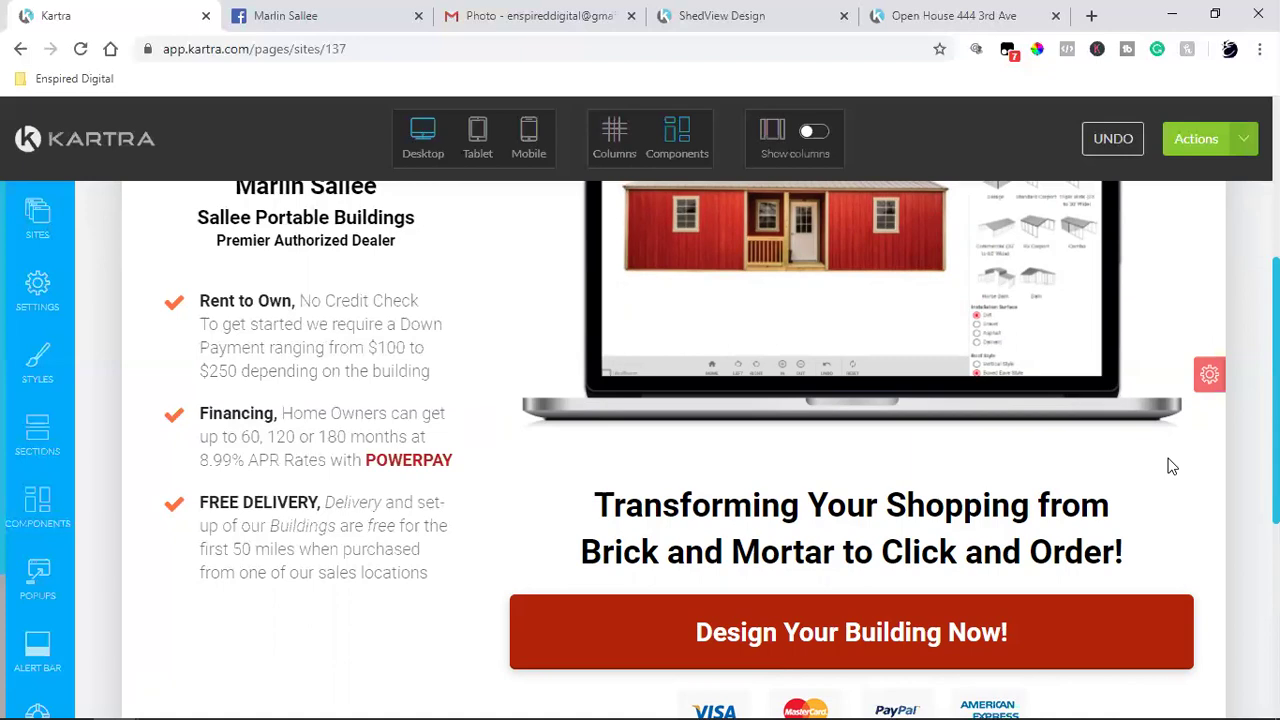
Step: Open the Design Your Building Now! button settings and close them unchanged
scroll(1172, 466, up, 2)
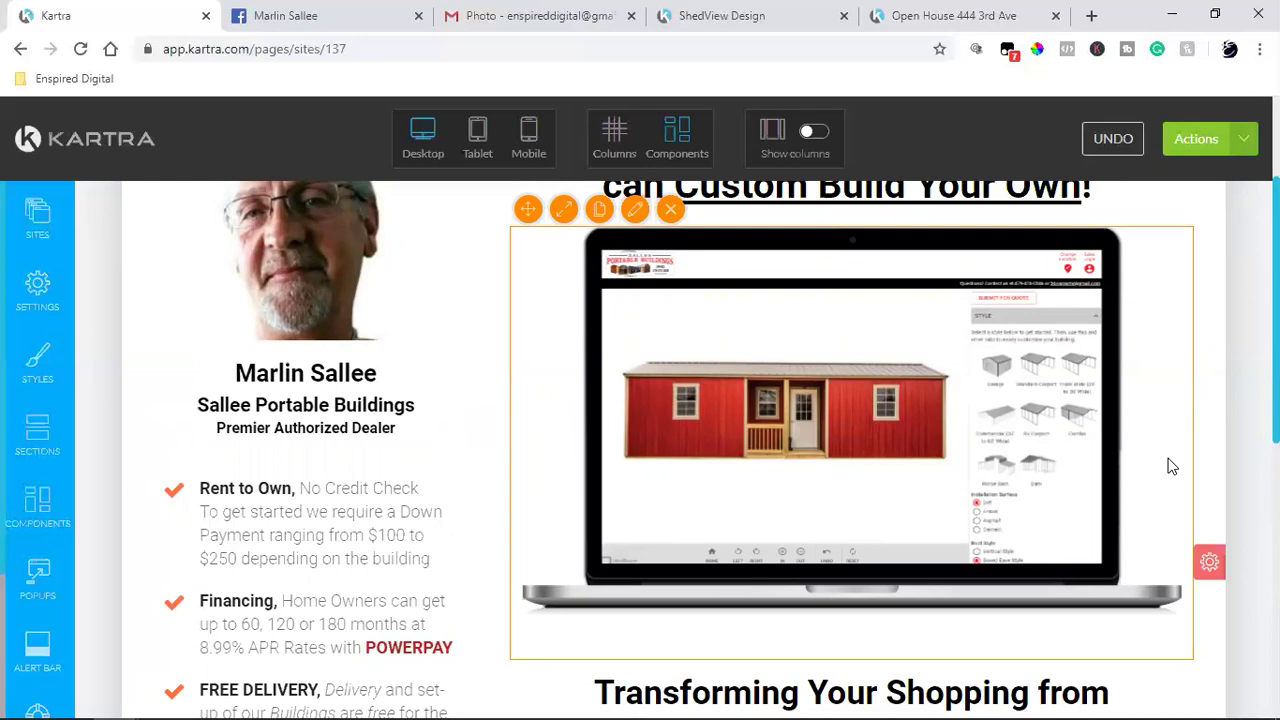
scroll(1169, 466, down, 4)
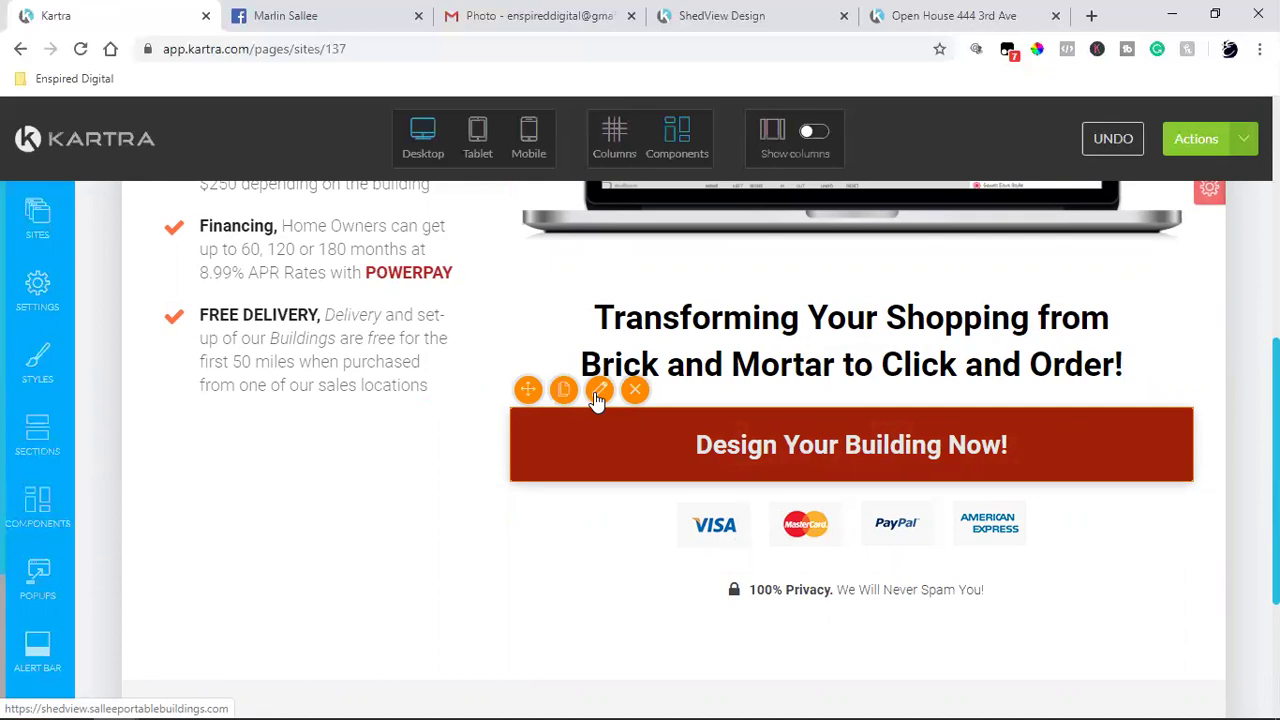
click(597, 394)
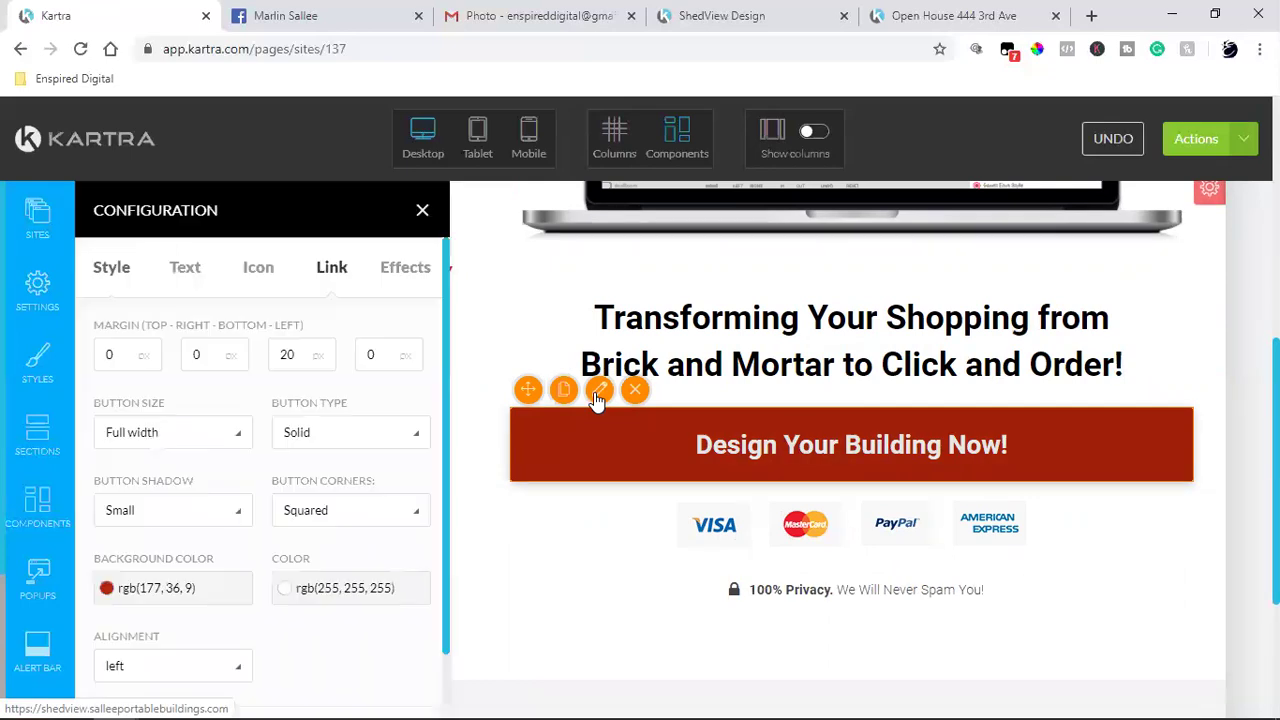
click(420, 214)
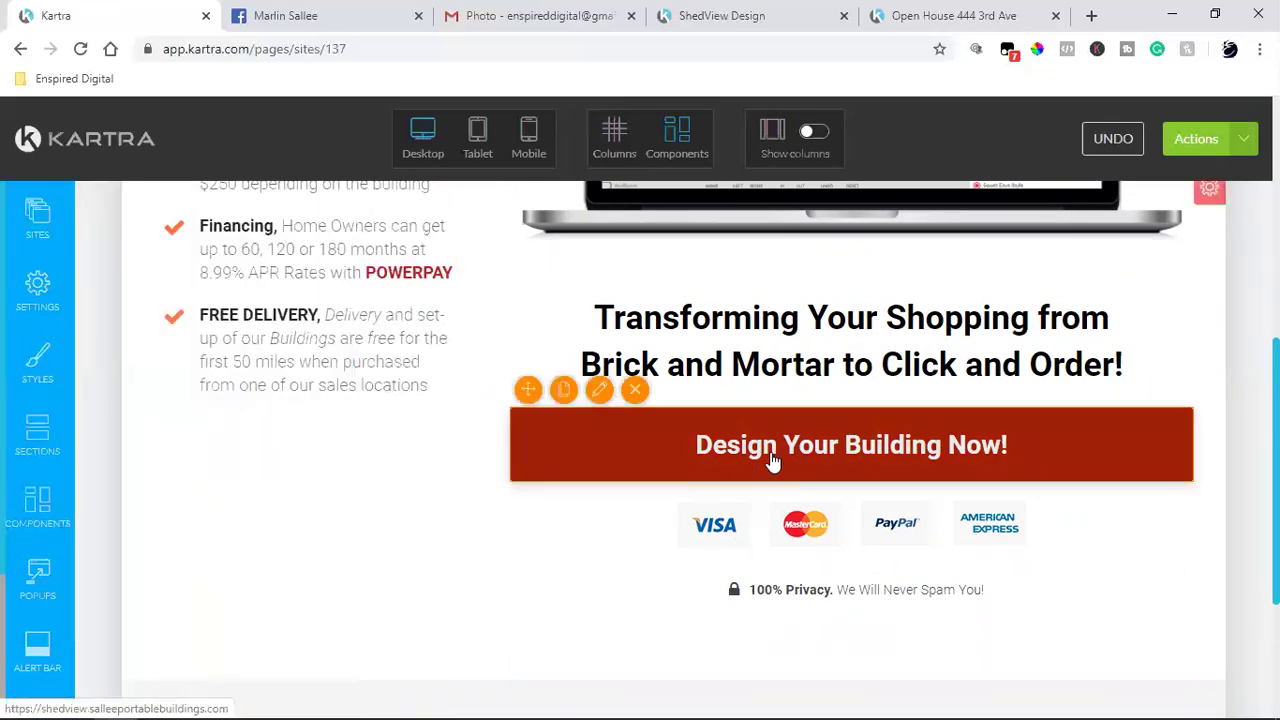
Step: Save the landing page's progress from the Actions menu
scroll(900, 455, down, 3)
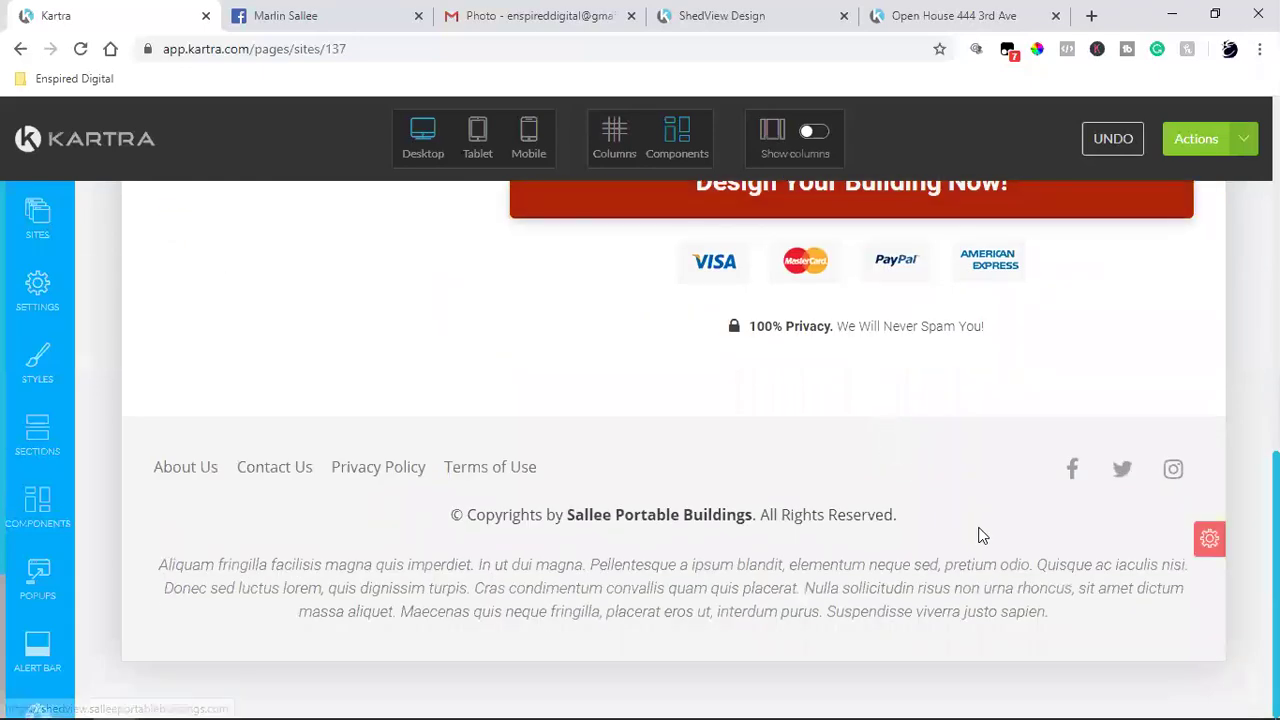
scroll(980, 534, up, 2)
scroll(980, 534, up, 5)
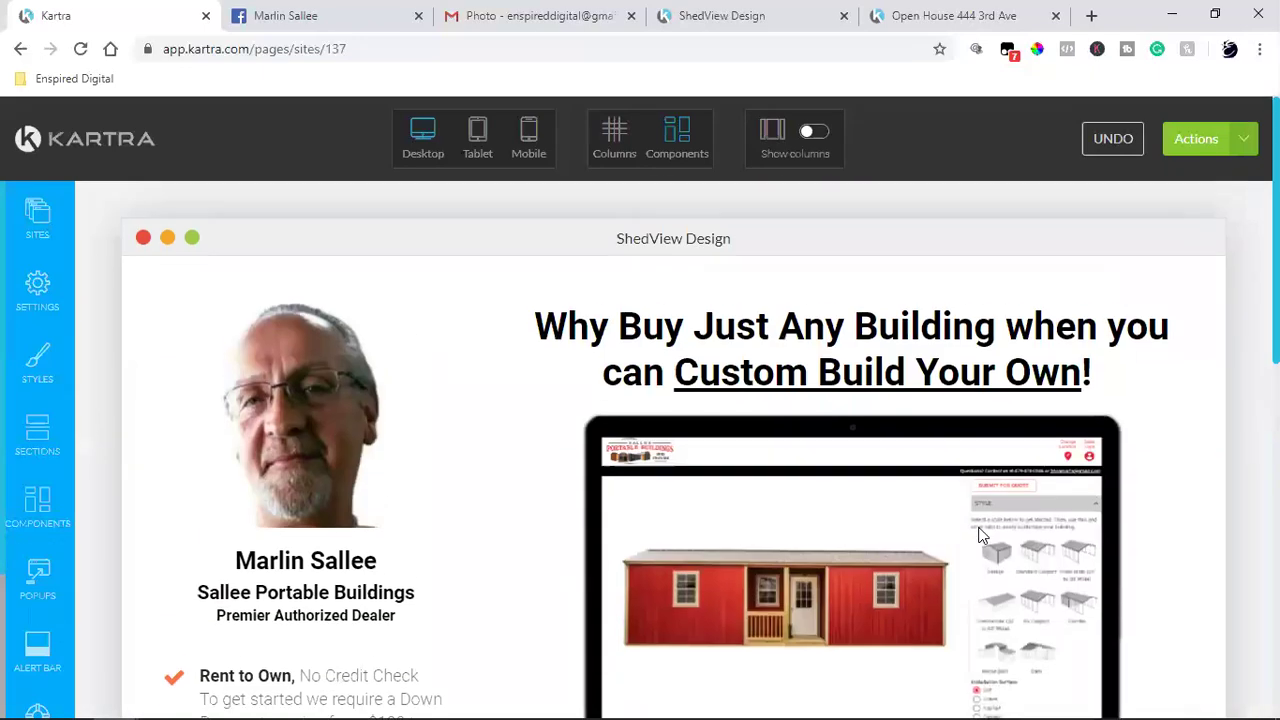
scroll(982, 540, down, 4)
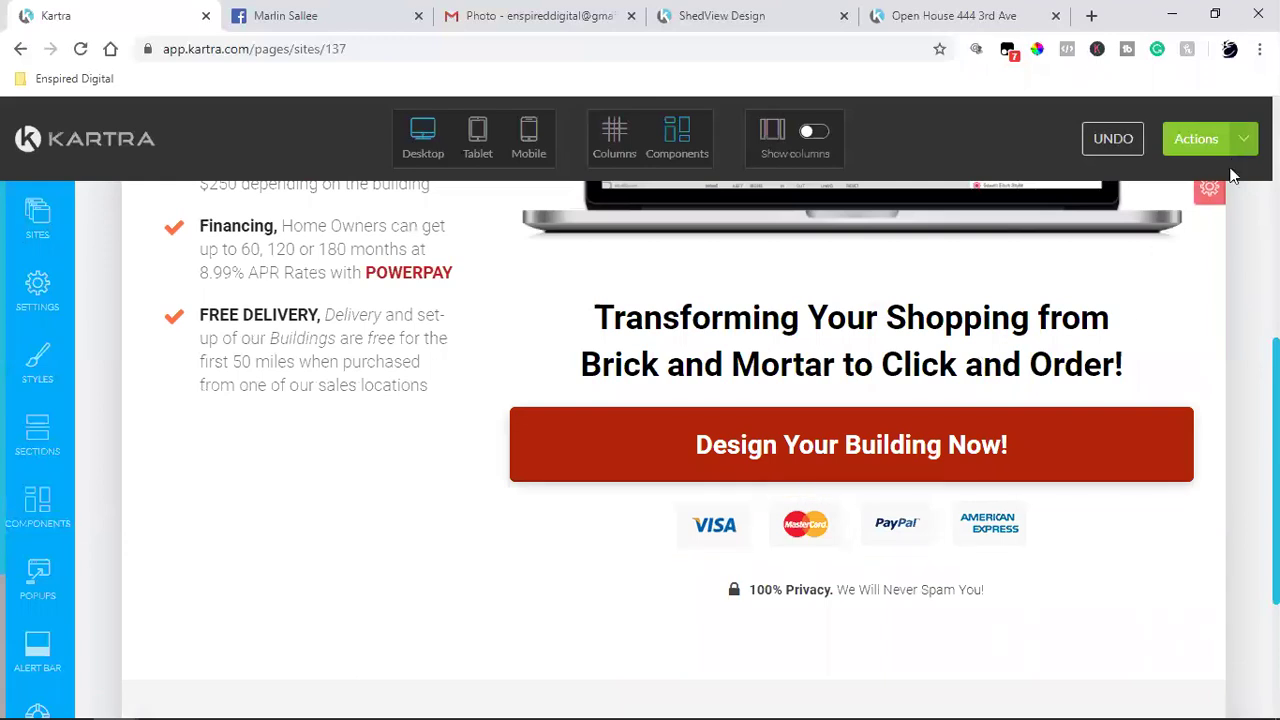
click(1238, 138)
click(1122, 218)
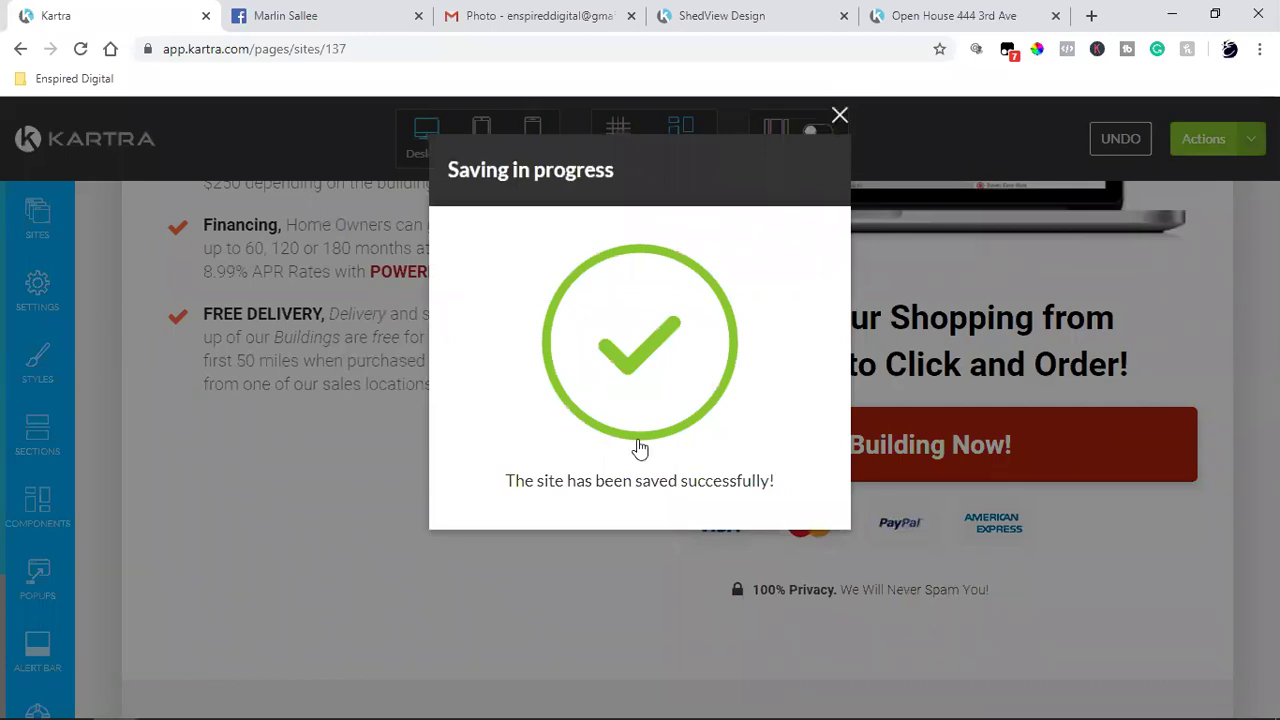
Step: Dismiss the save confirmation and delete the payment card logos under the Design Your Building Now! button
click(839, 117)
scroll(748, 486, down, 3)
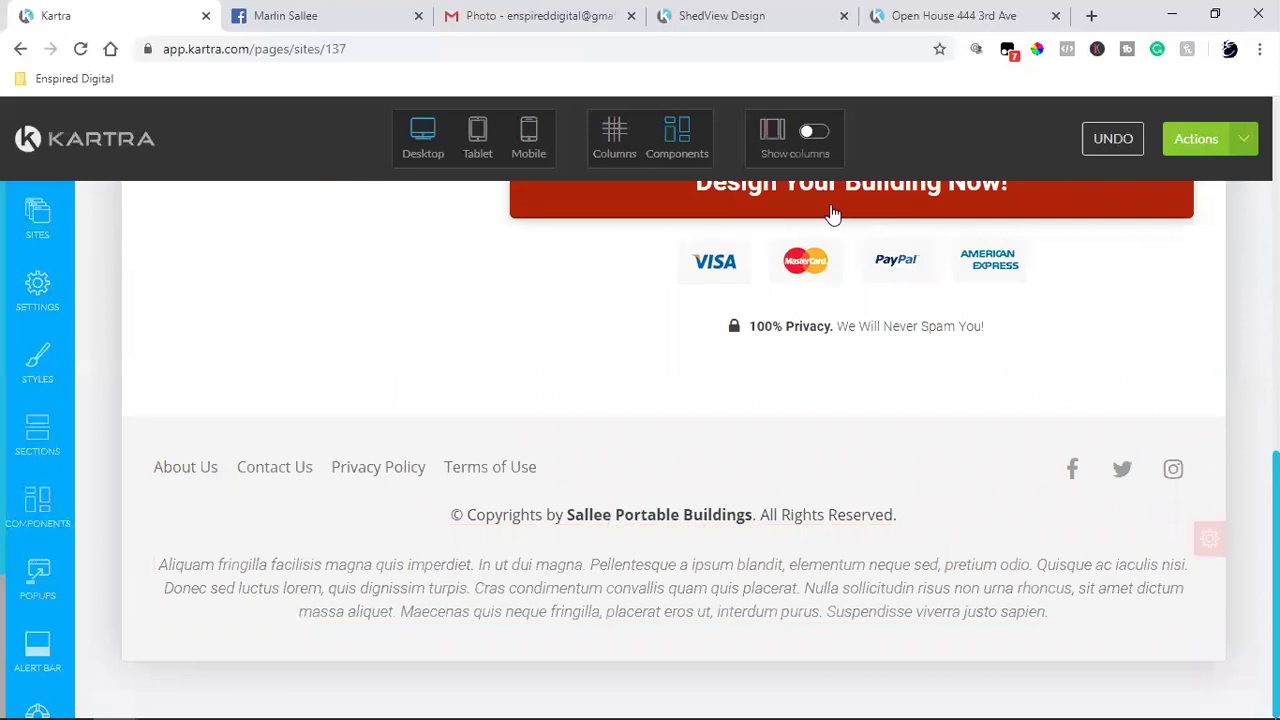
scroll(832, 263, up, 2)
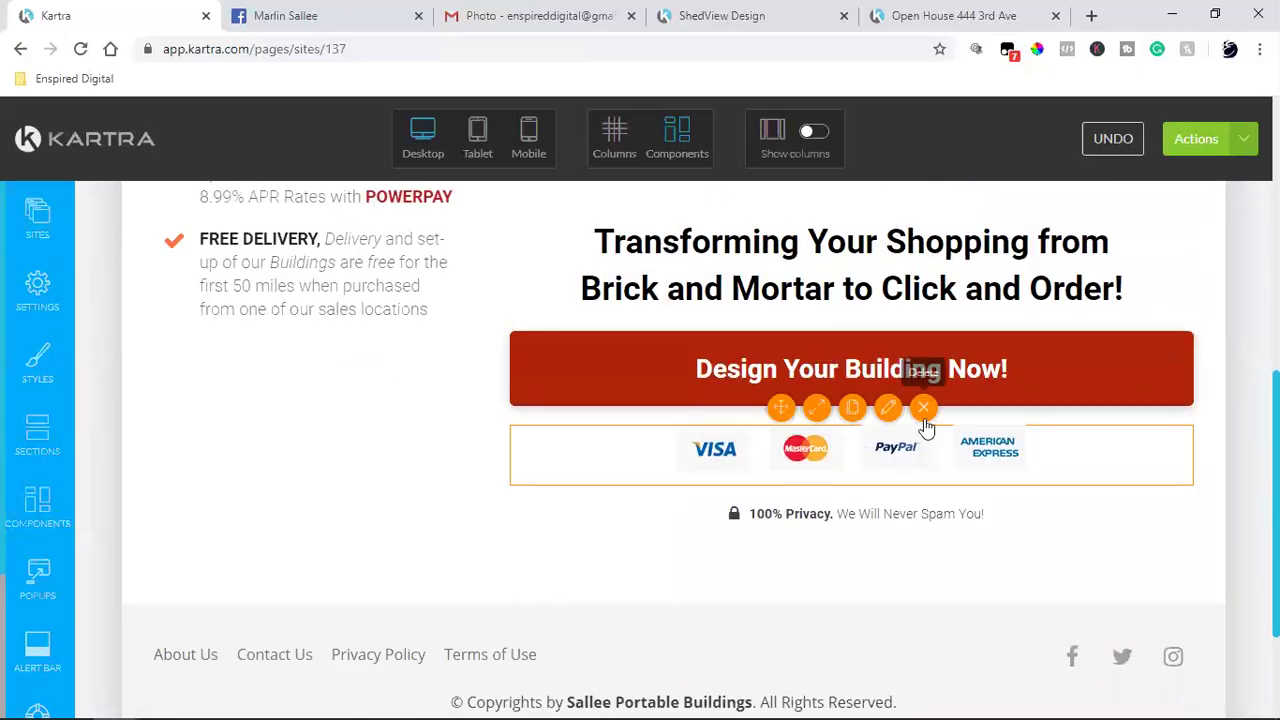
click(924, 408)
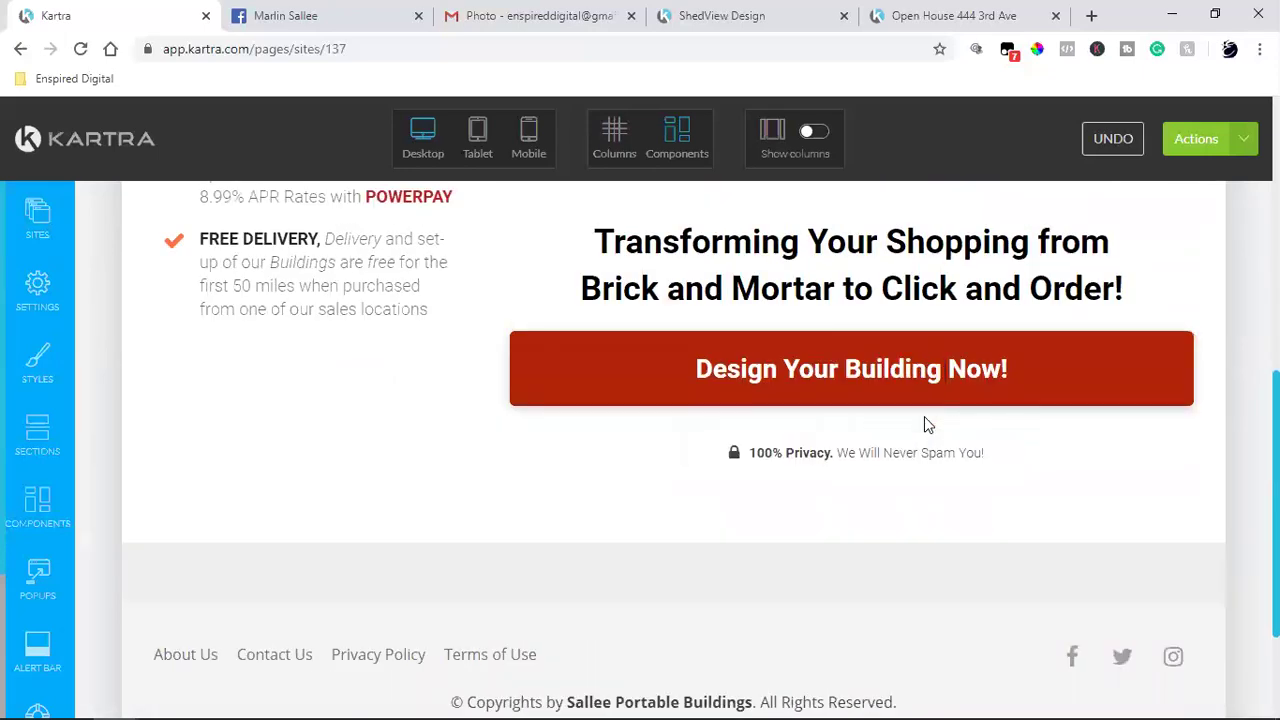
scroll(652, 555, down, 2)
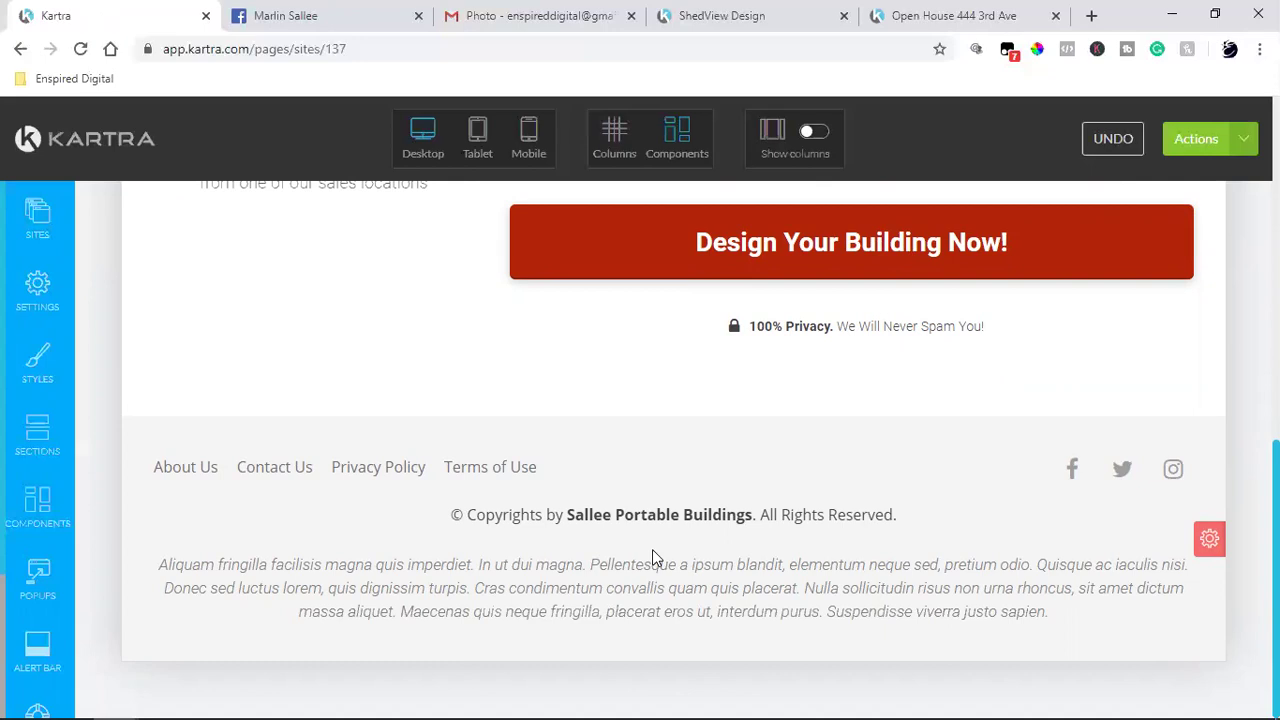
mouse_move(634, 584)
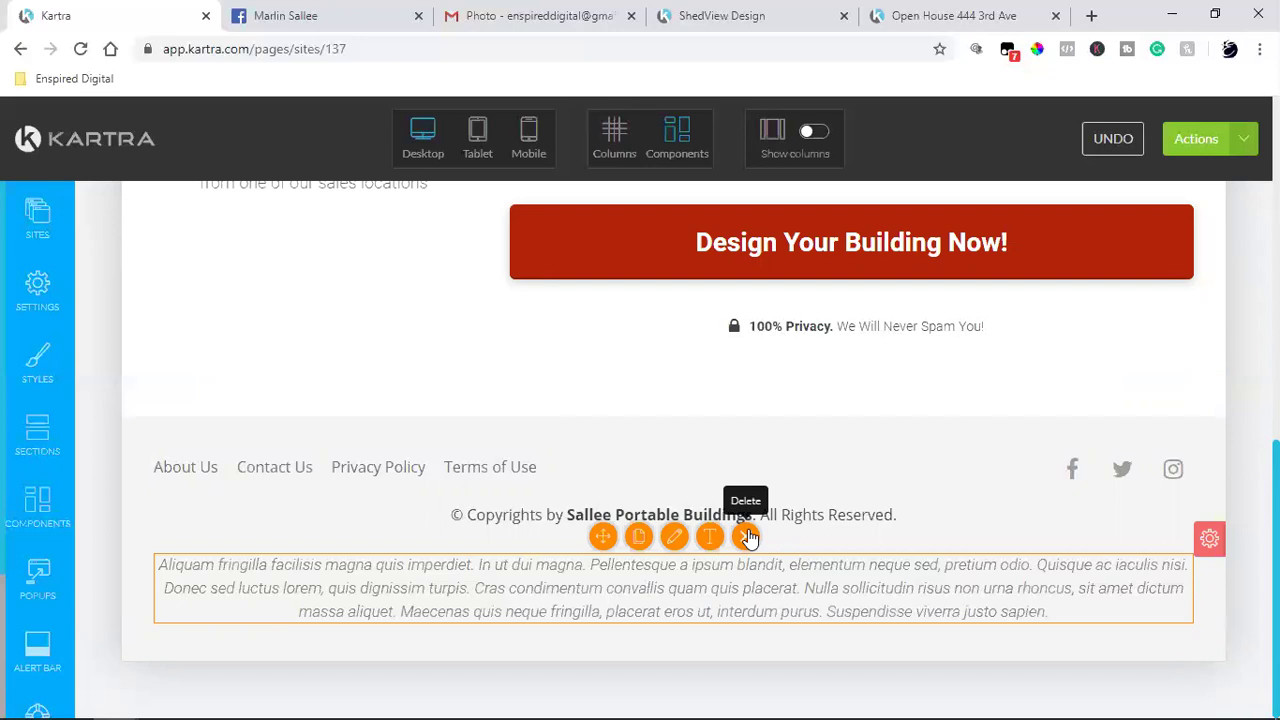
Step: Delete the placeholder Lorem paragraph in the footer and browse the component blocks list
click(746, 538)
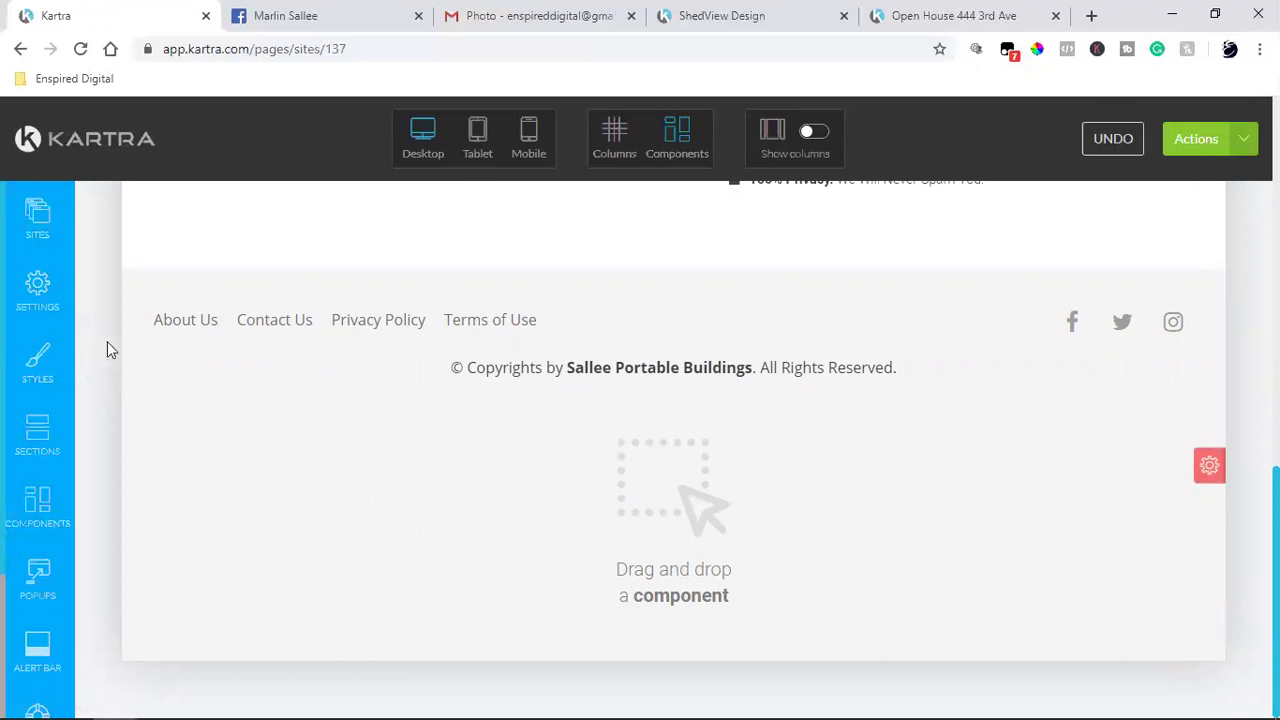
click(38, 510)
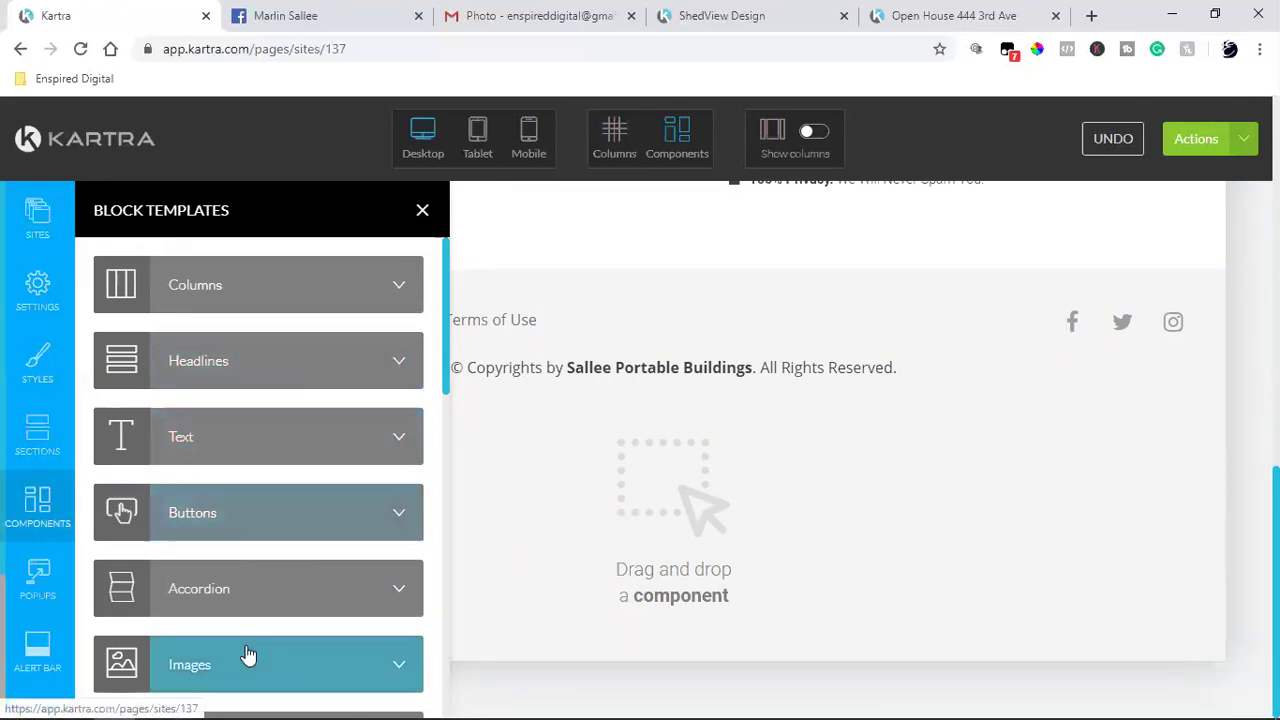
scroll(300, 500, down, 2)
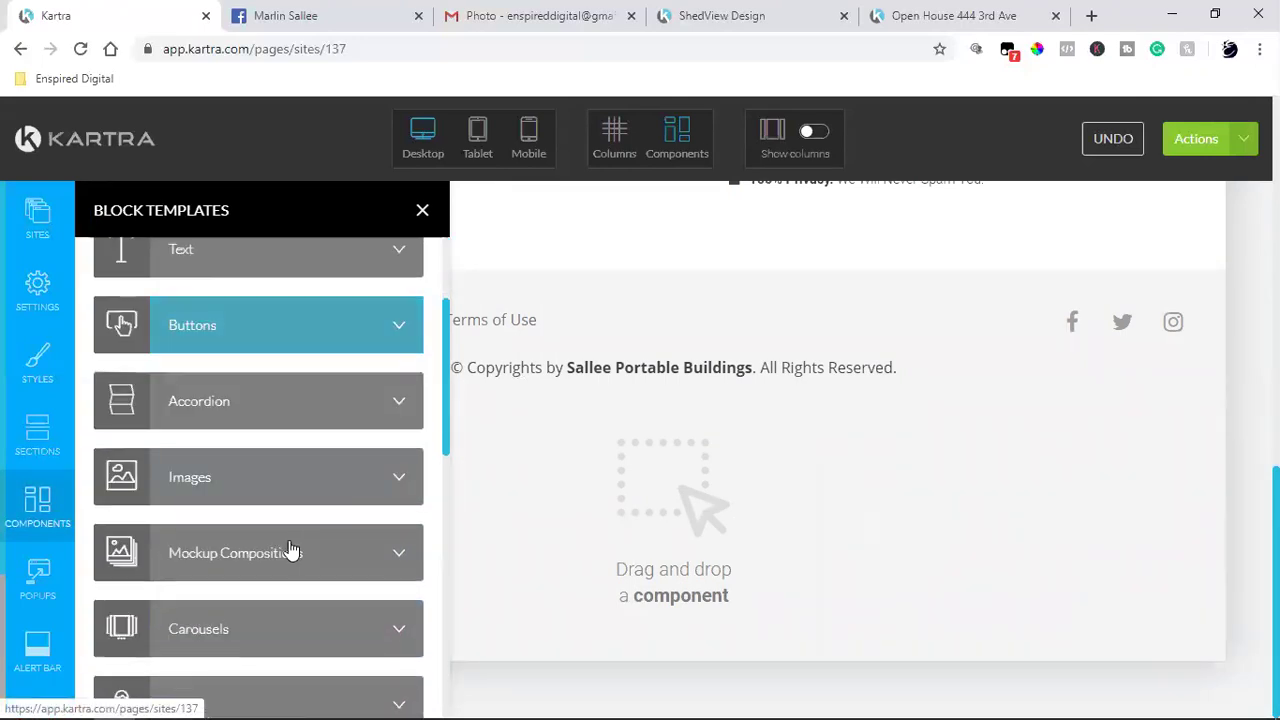
click(423, 211)
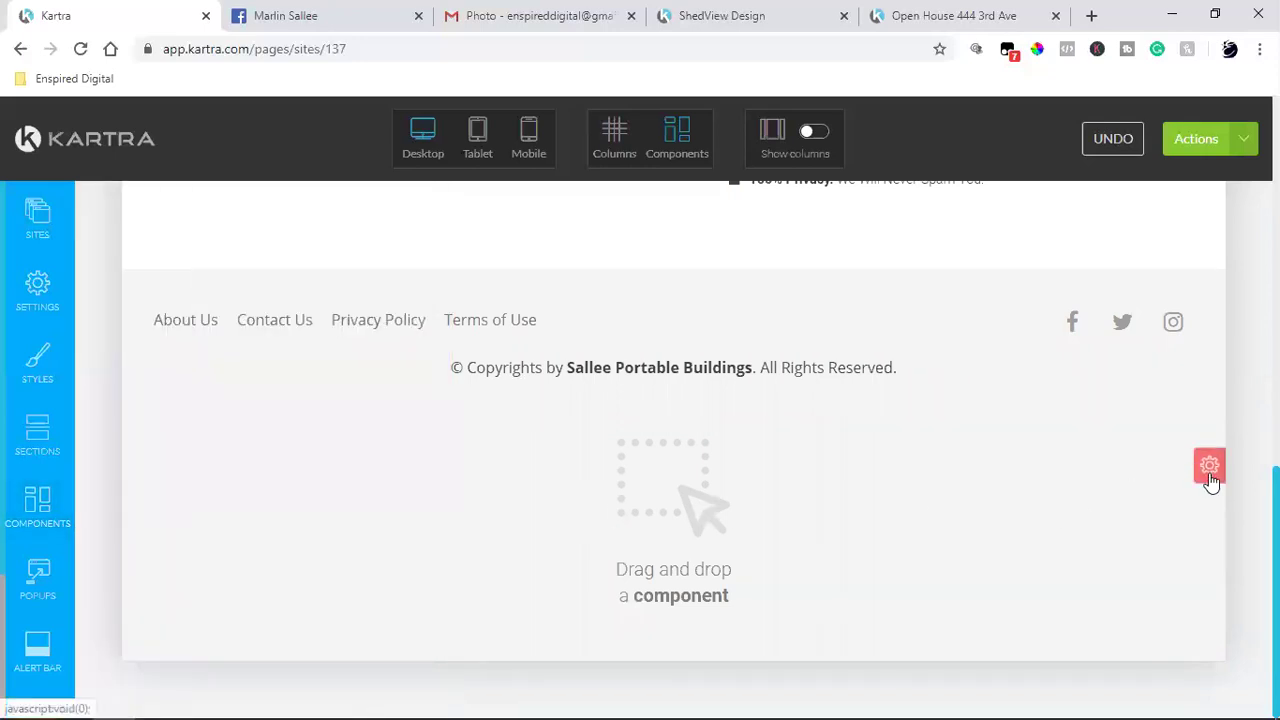
Step: Remove the empty Section 2 below the footer, confirming in the Delete block dialog
mouse_move(1210, 478)
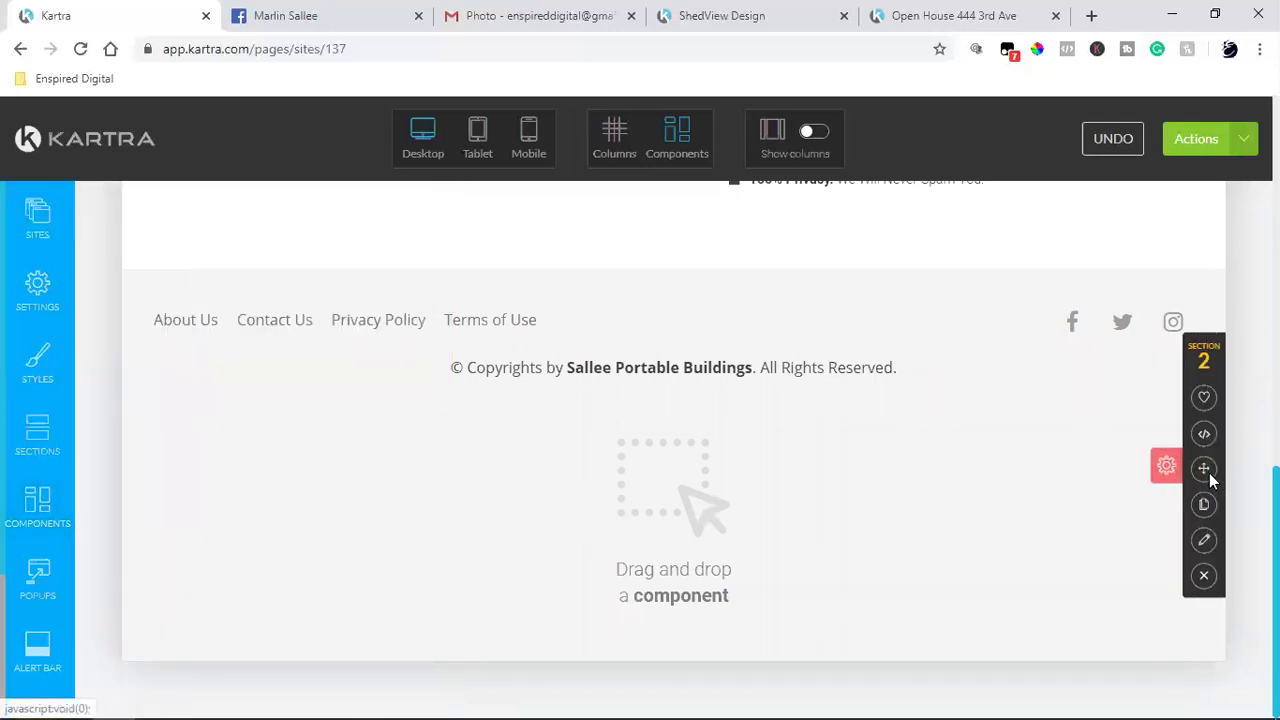
click(1204, 578)
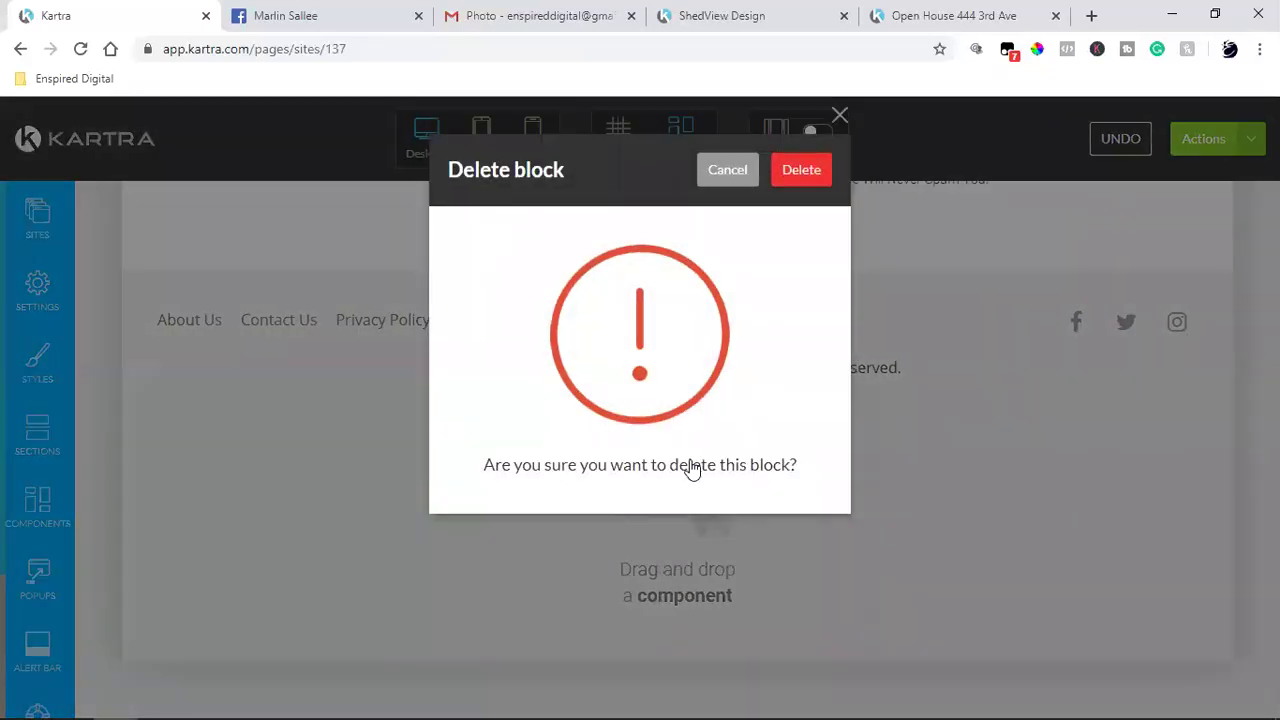
key(Return)
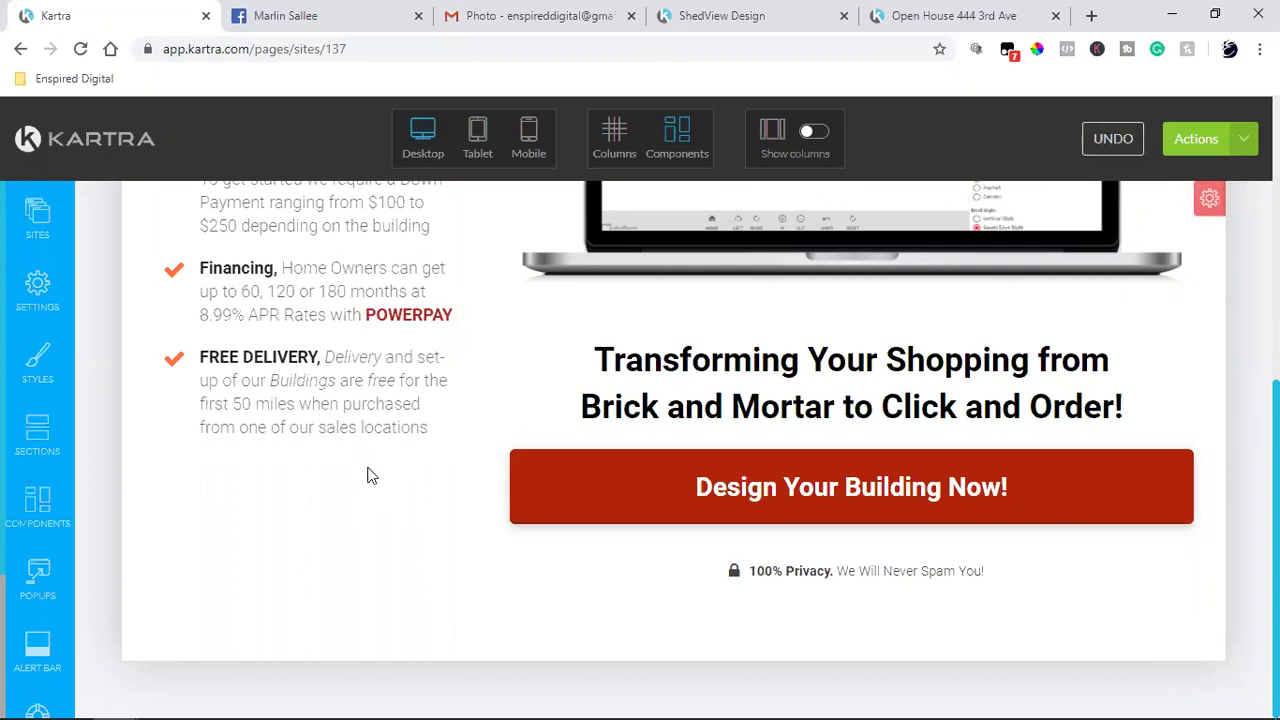
Step: Undo the last deletion, remove the payment-logo row under the button, and close the open-house tab
click(1116, 141)
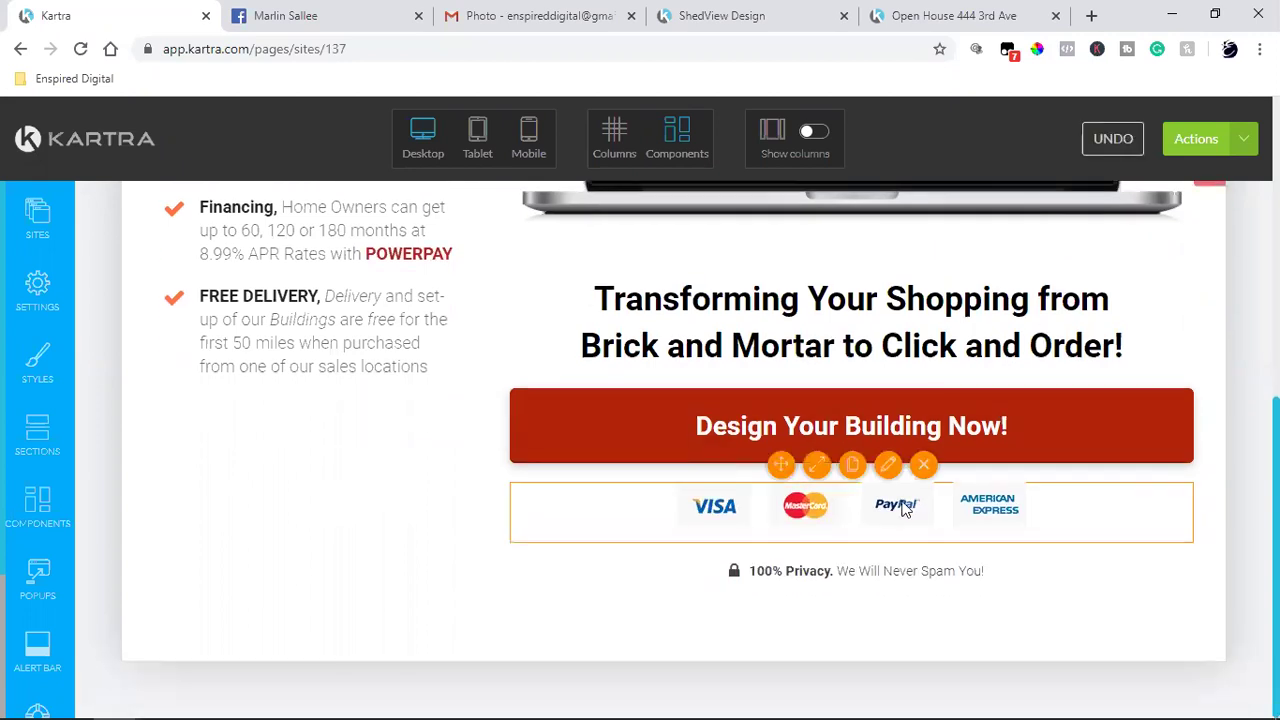
click(923, 470)
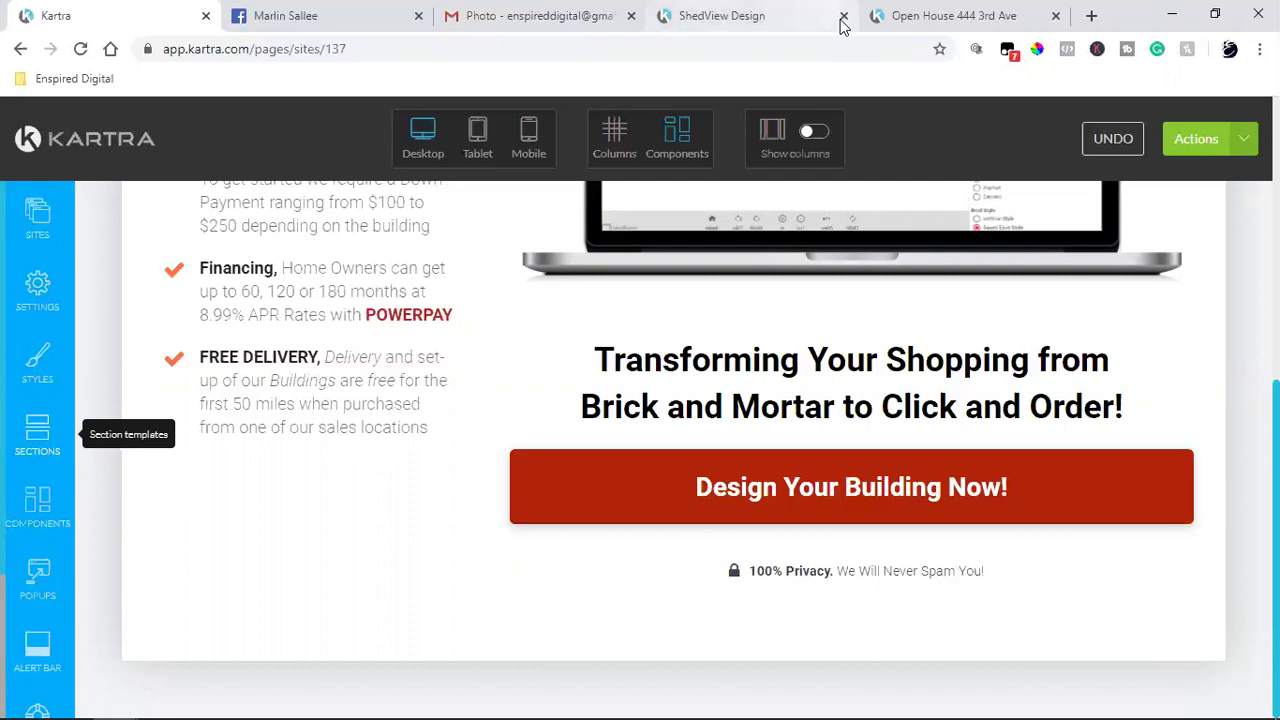
click(1057, 17)
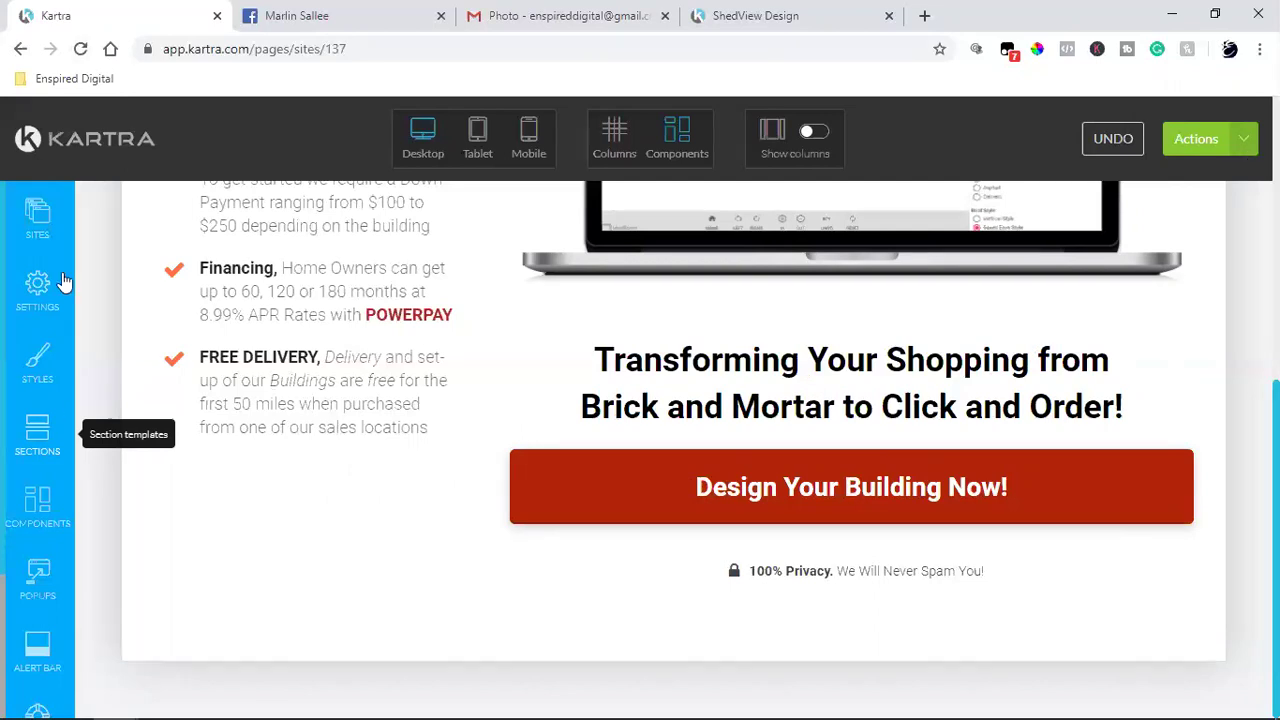
Step: Reload the hung Kartra editor, wait, then exit it, leaving an 'Aw, Snap!' RESULT_CODE_HUNG page
click(80, 49)
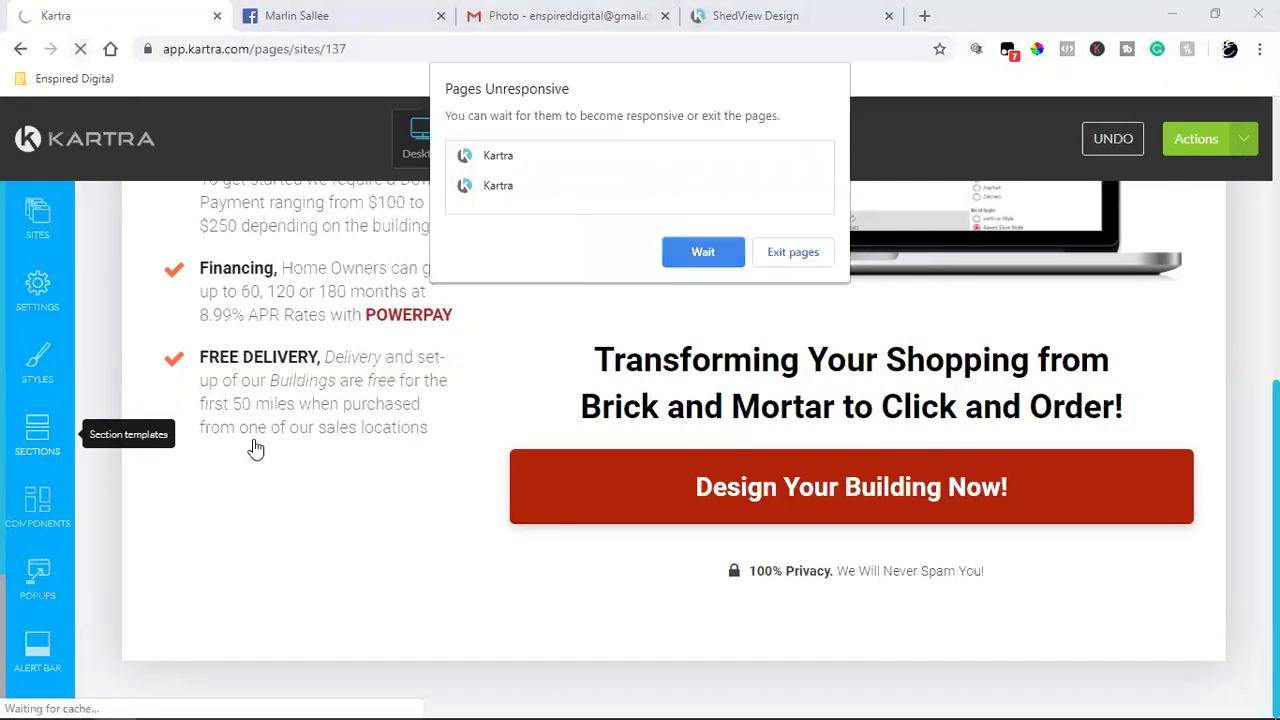
click(730, 260)
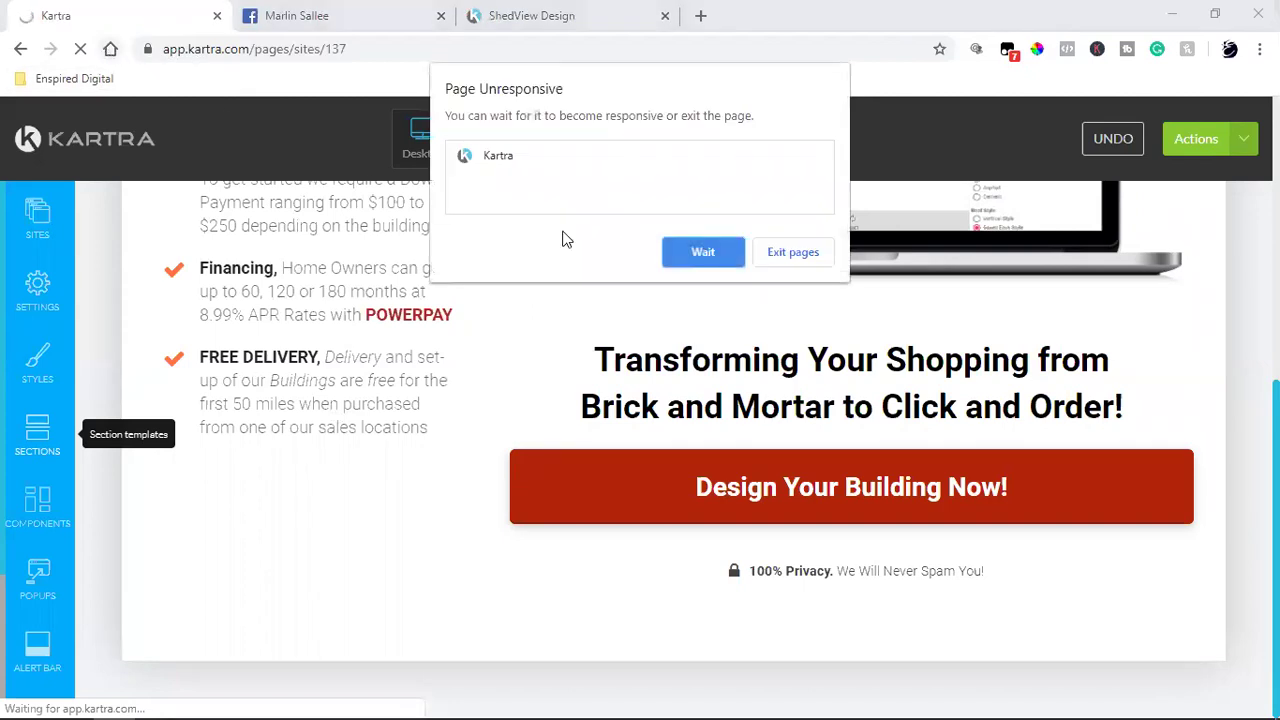
click(792, 254)
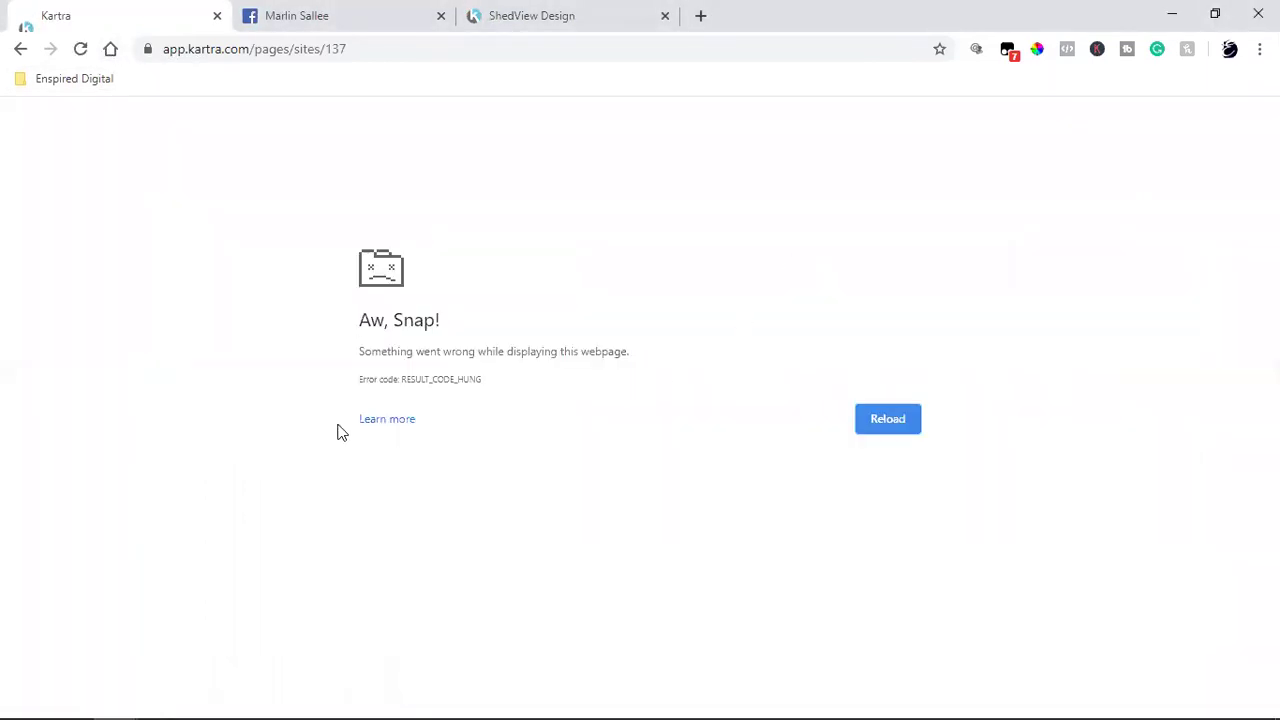
Step: Log back into Kartra through the Enspired Digital > Kartra bookmark
click(64, 86)
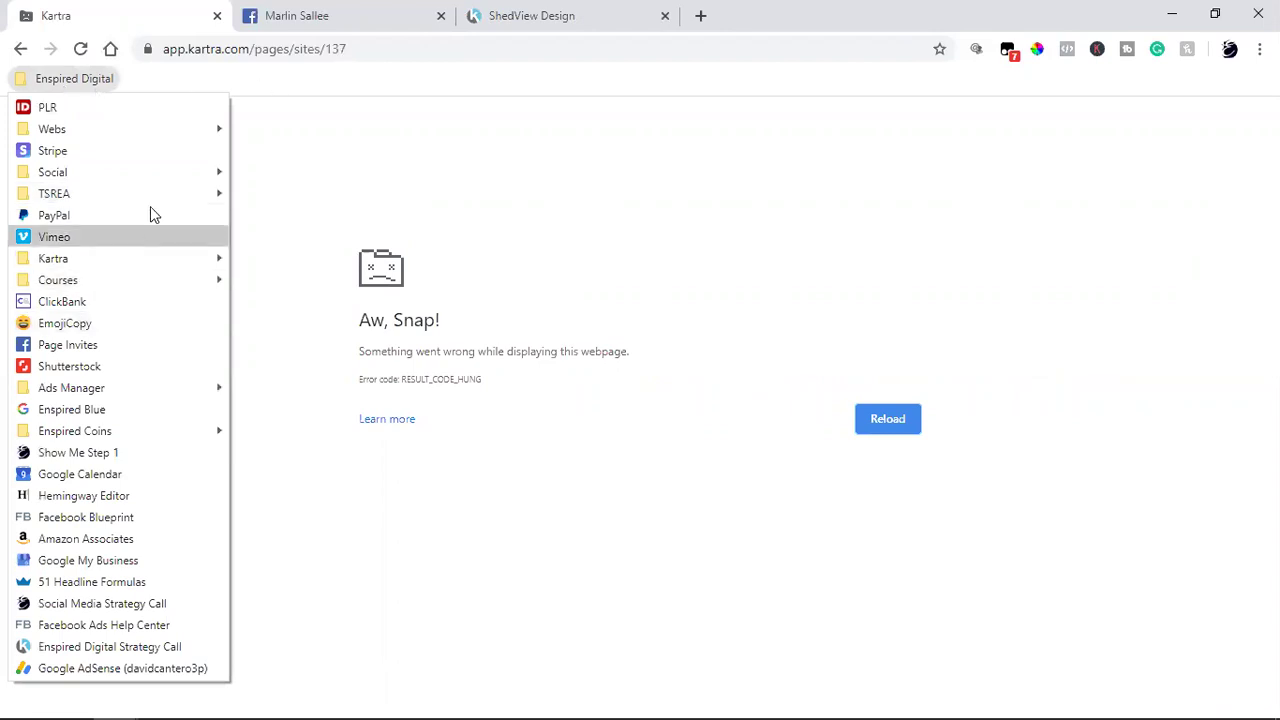
mouse_move(135, 262)
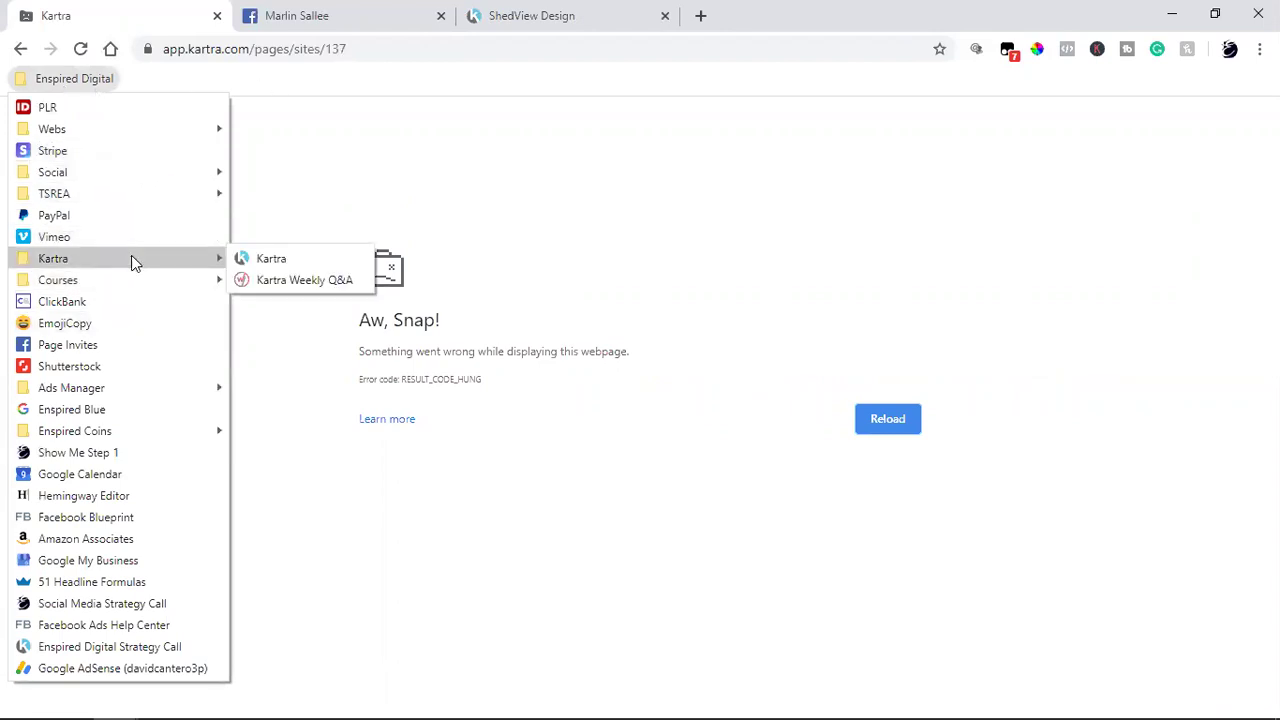
click(262, 258)
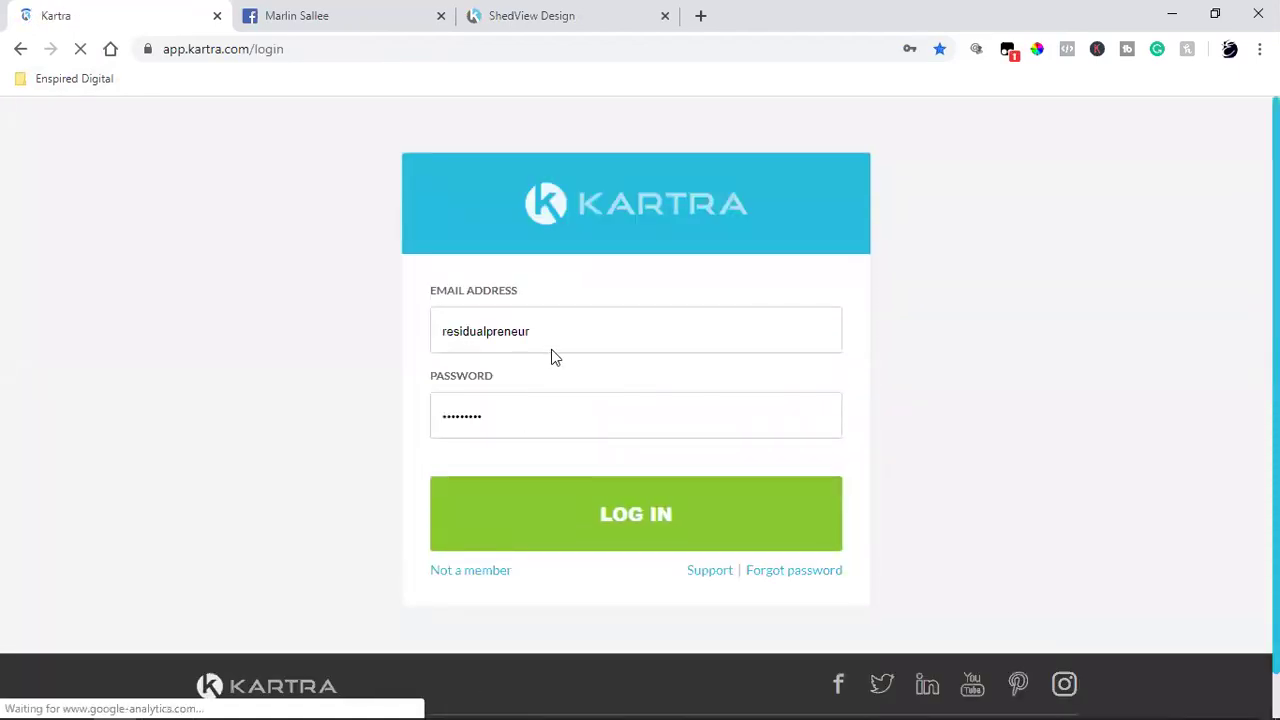
click(663, 532)
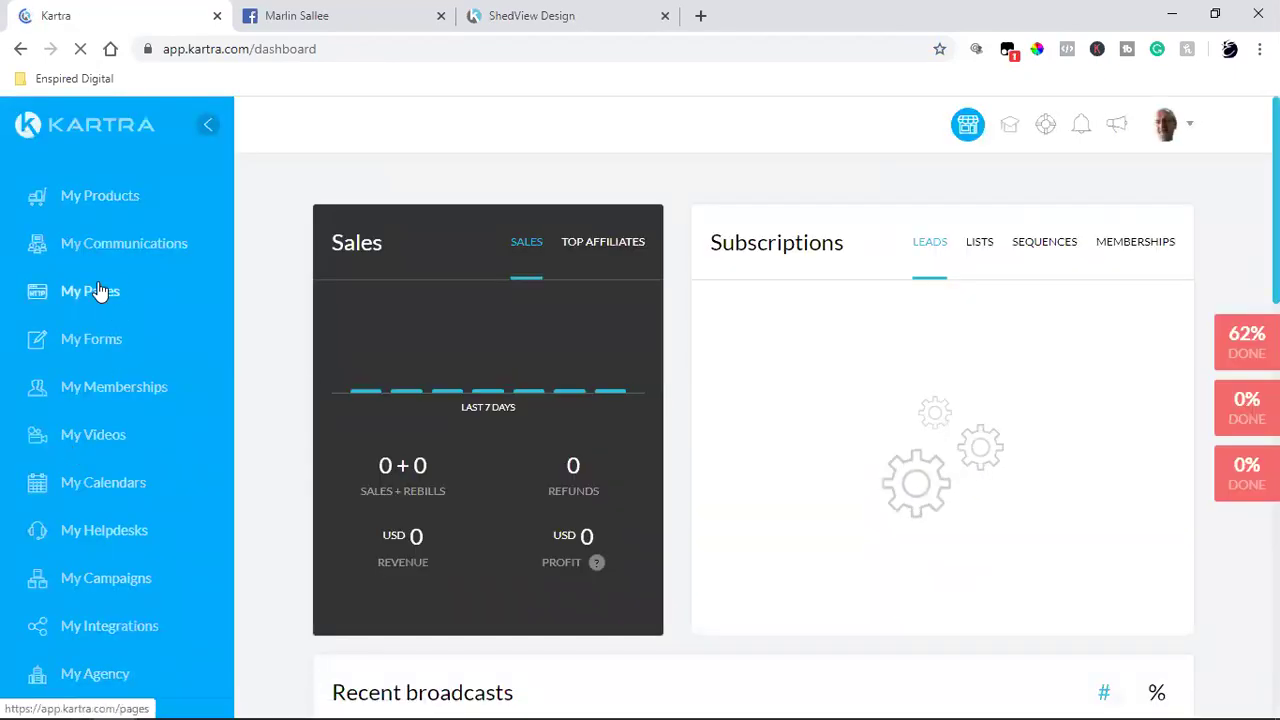
Step: Open the ShedView Design page from My Pages in the page editor
click(99, 290)
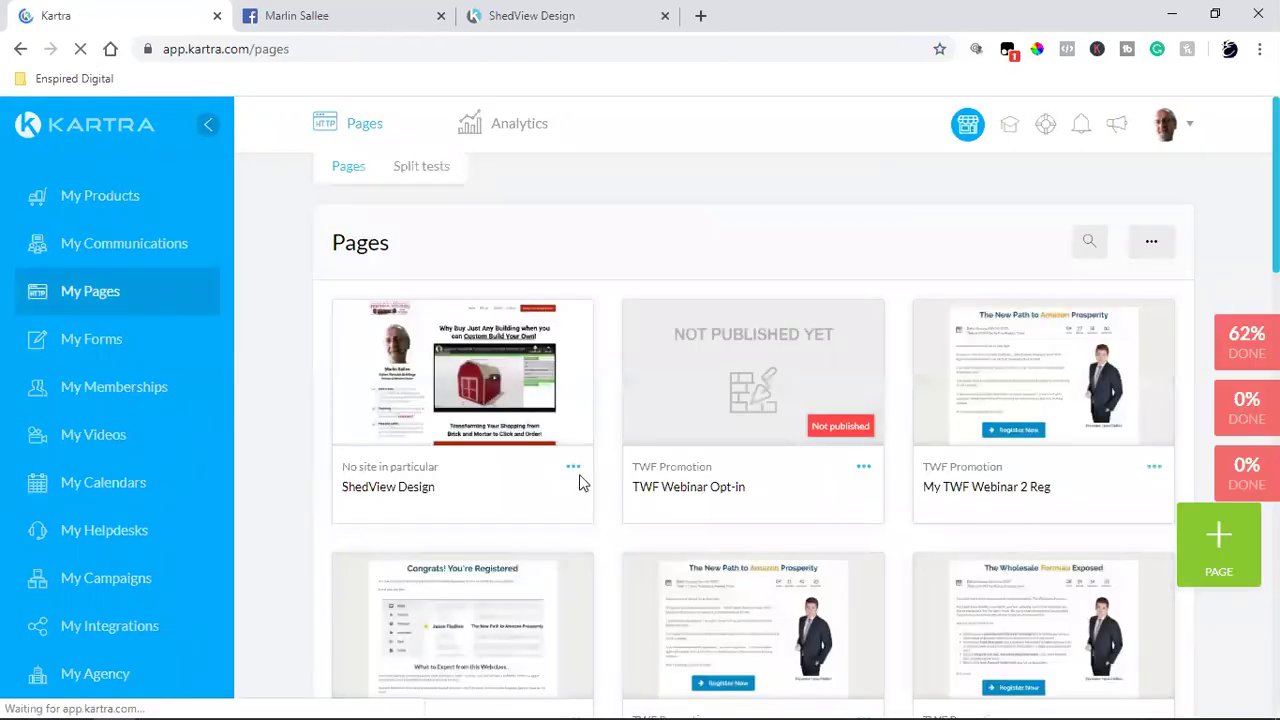
click(574, 468)
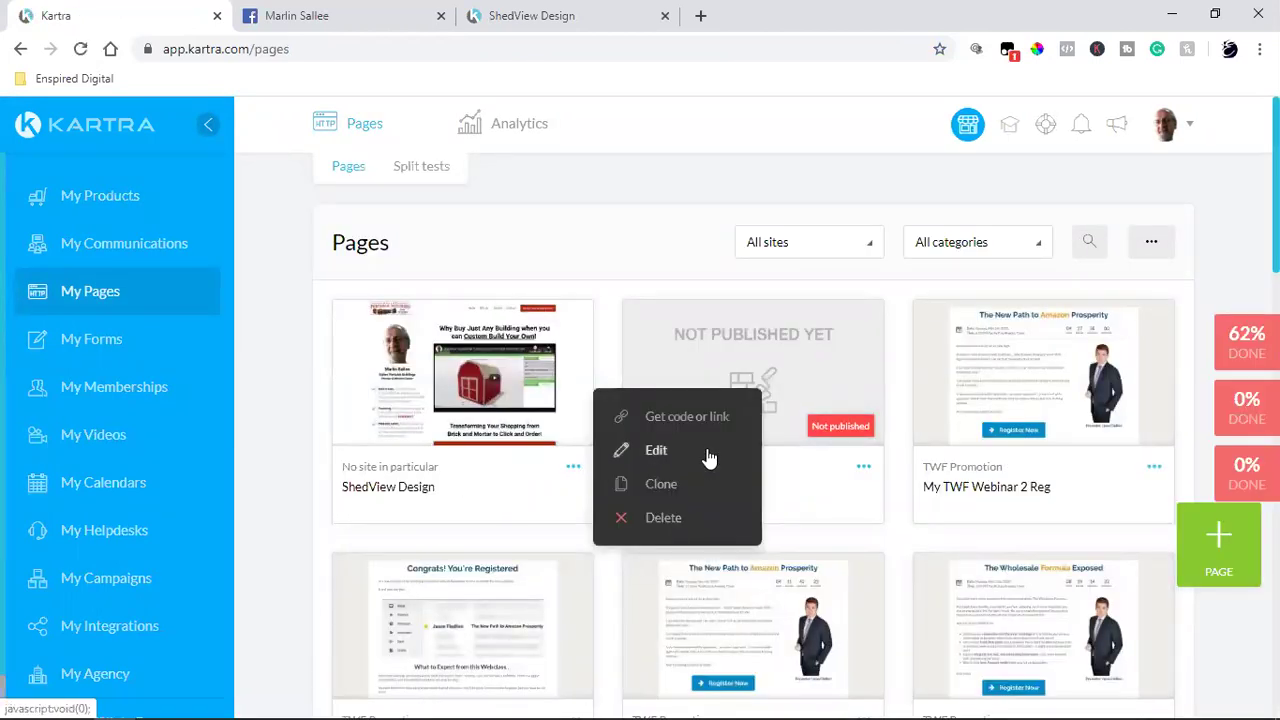
click(707, 458)
click(924, 171)
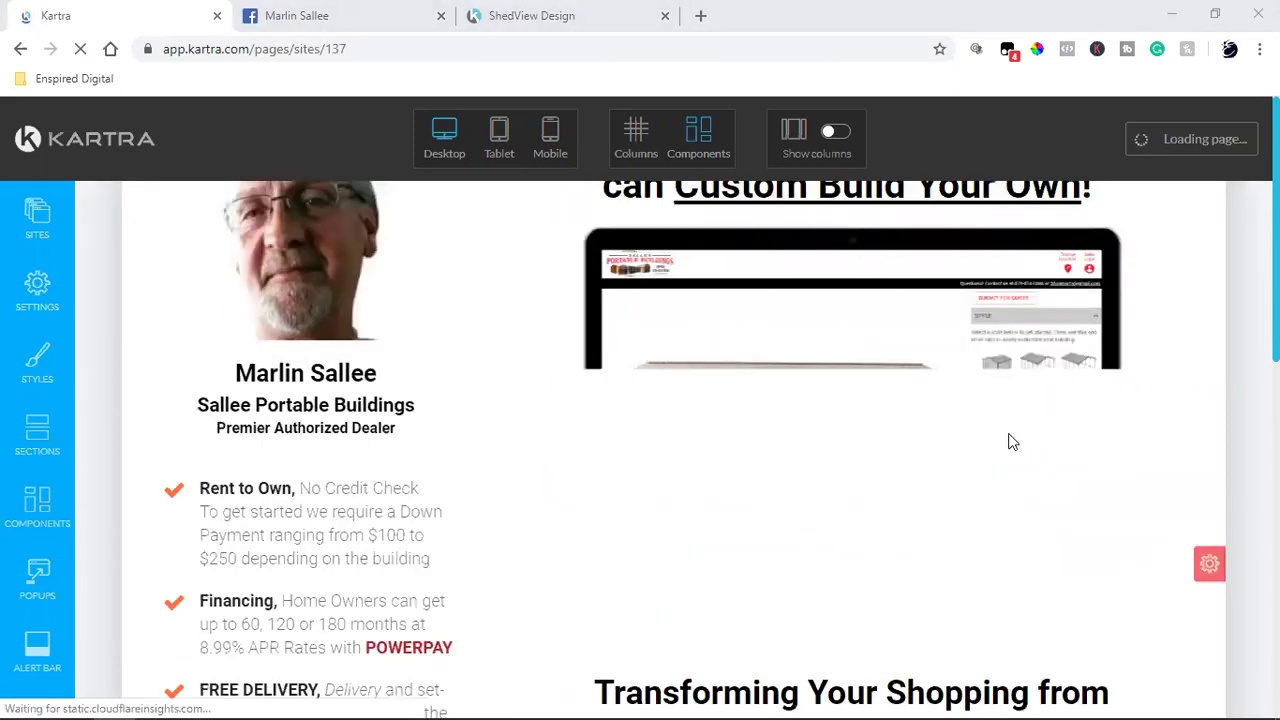
Step: Delete the lorem-ipsum text block below the footer copyright
scroll(783, 435, down, 5)
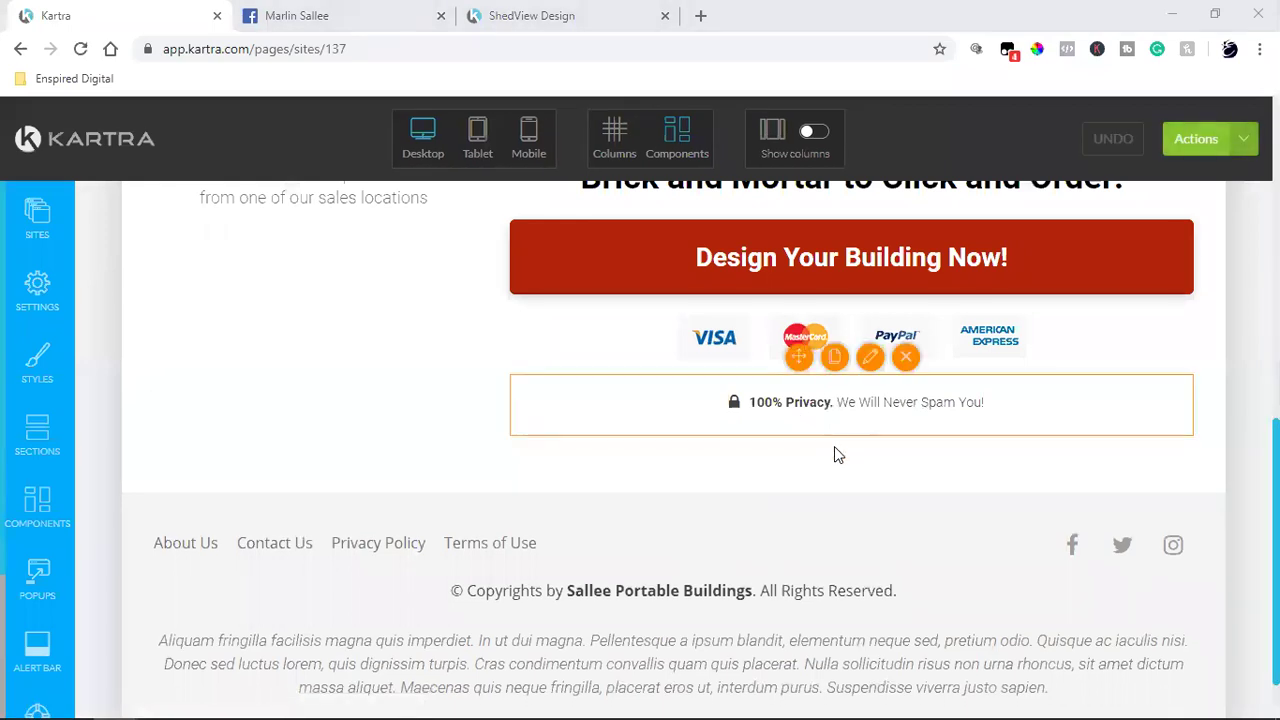
scroll(834, 563, down, 1)
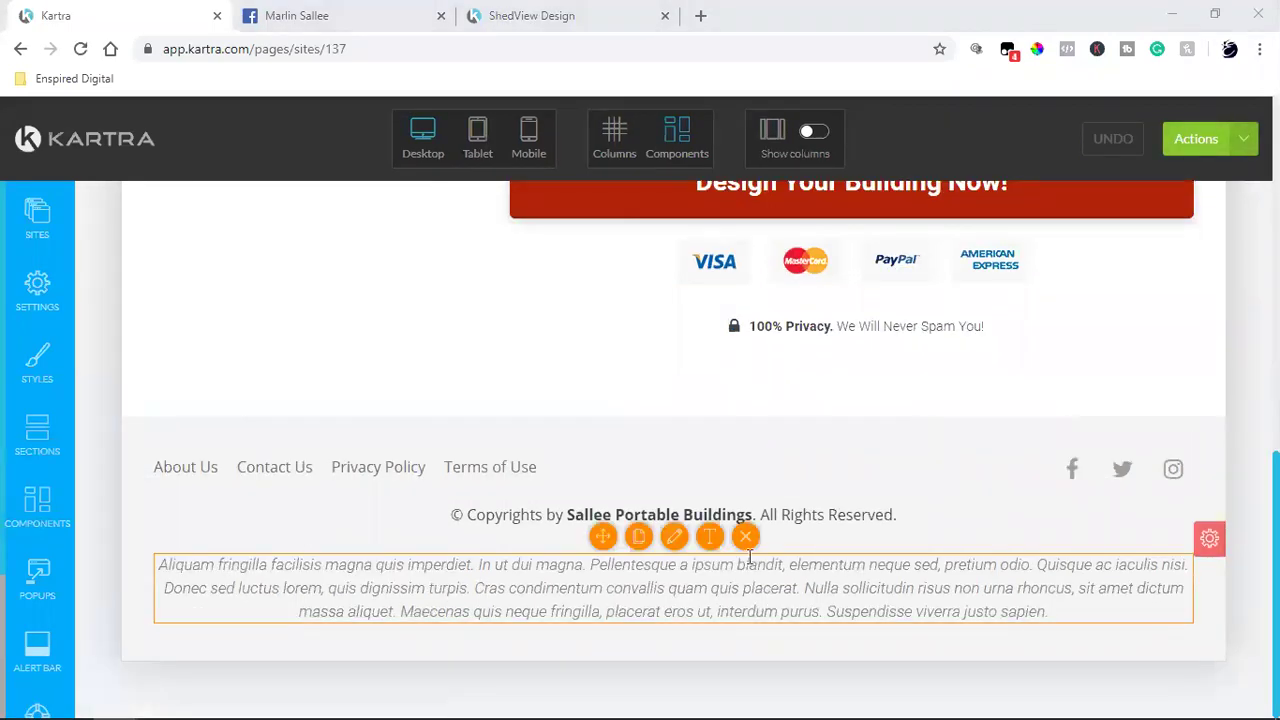
click(745, 537)
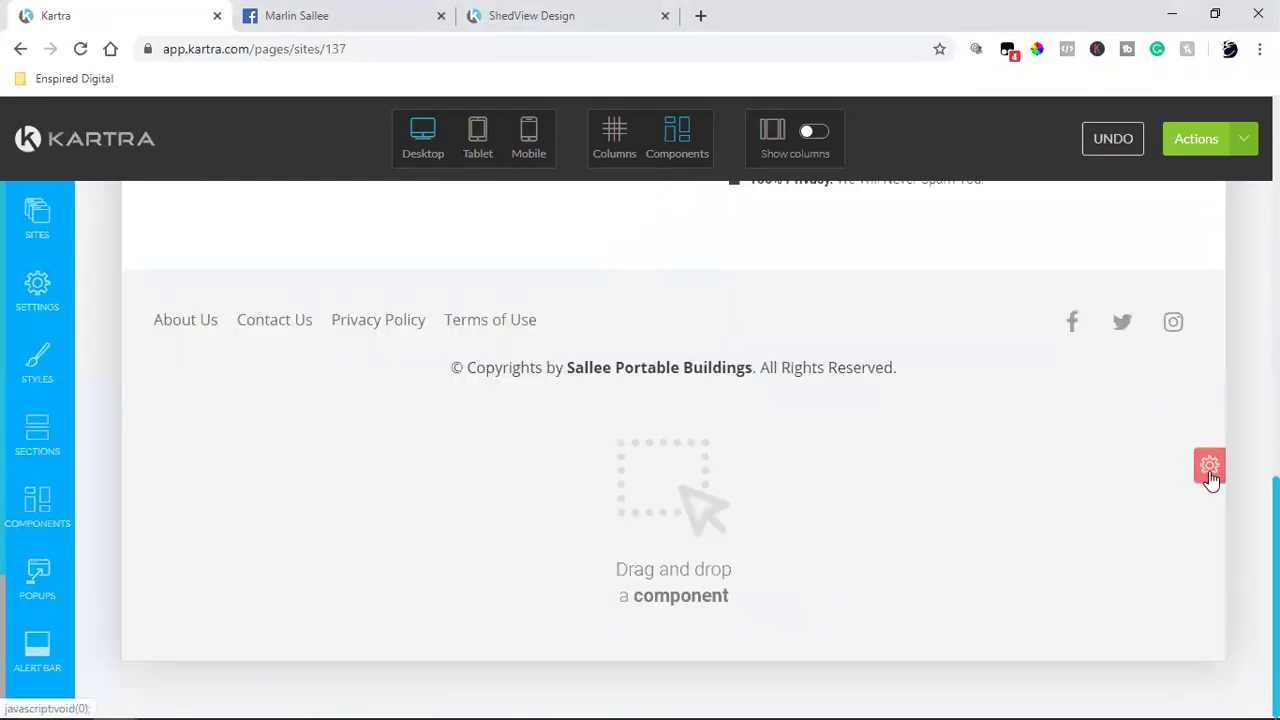
click(1208, 470)
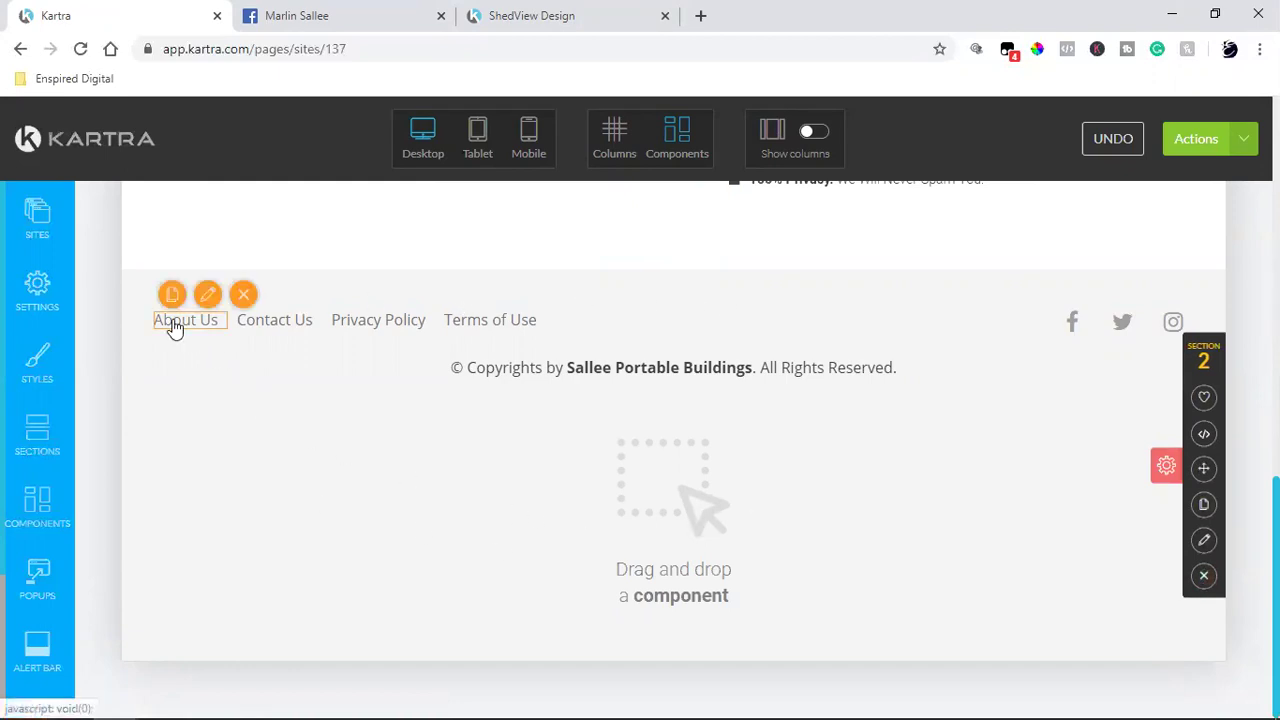
Step: Turn on column editing mode from the top toolbar
mouse_move(405, 330)
mouse_move(466, 324)
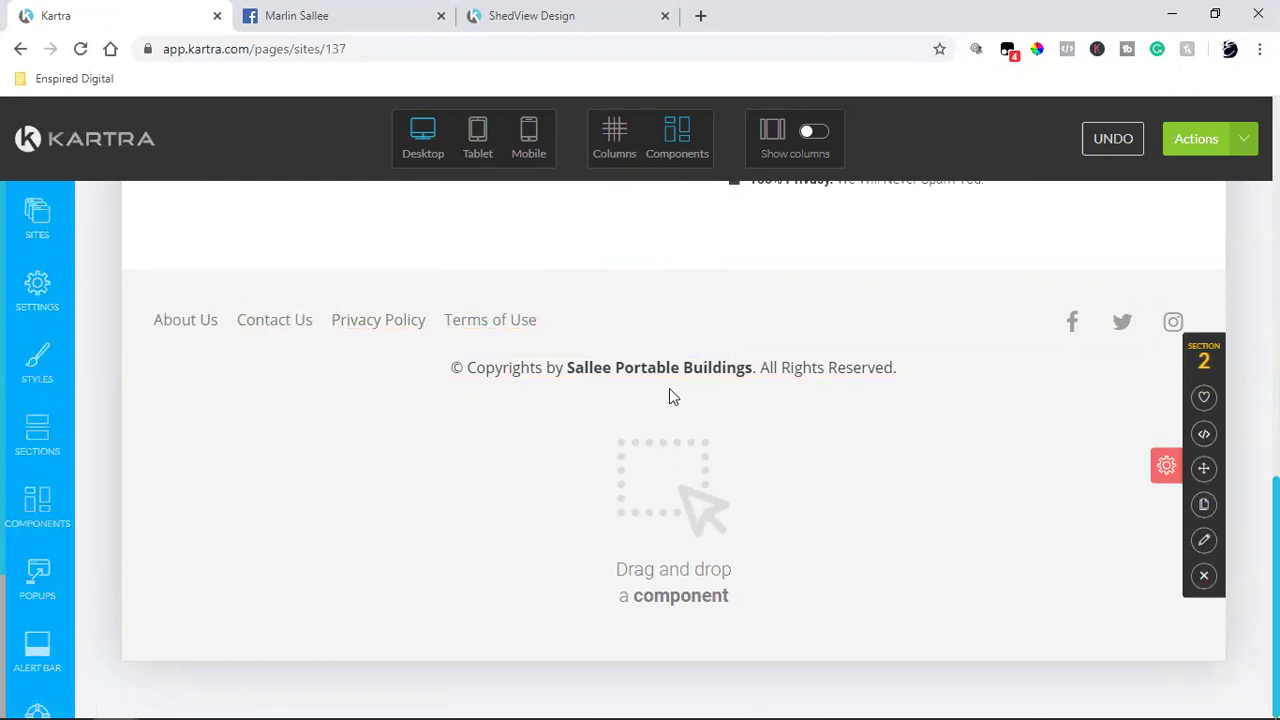
scroll(712, 447, down, 6)
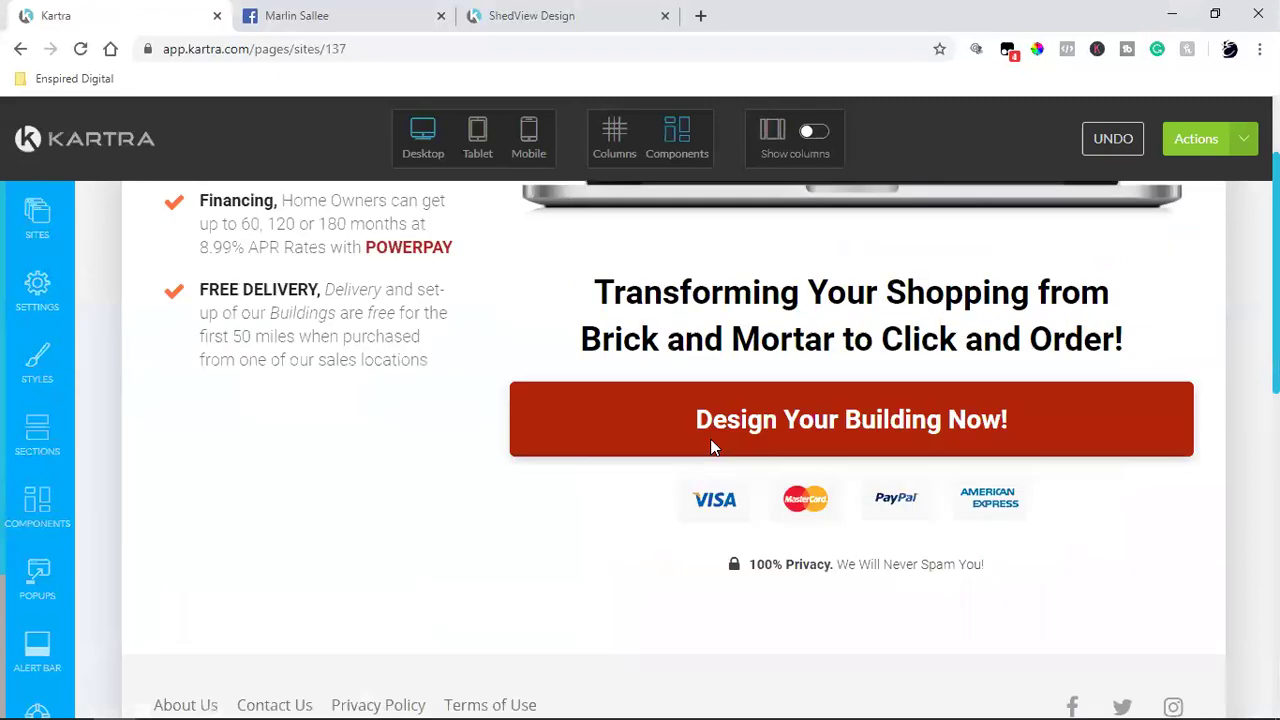
scroll(712, 447, down, 4)
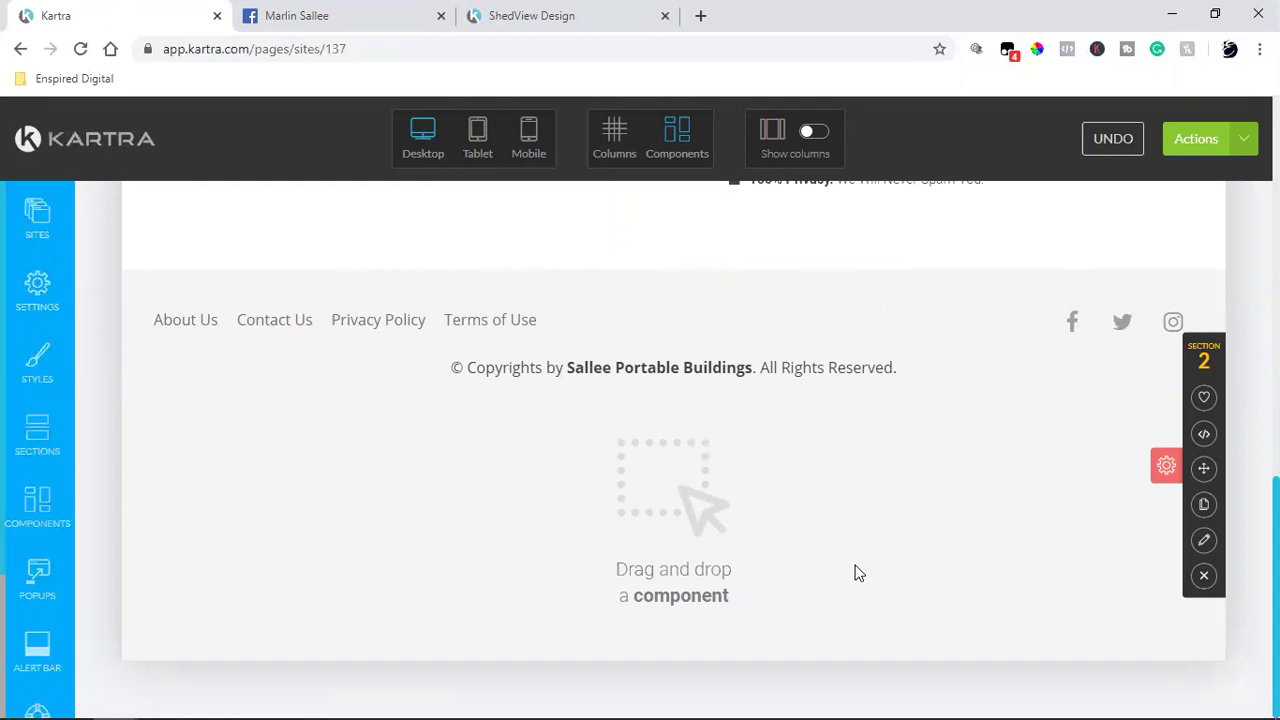
click(614, 144)
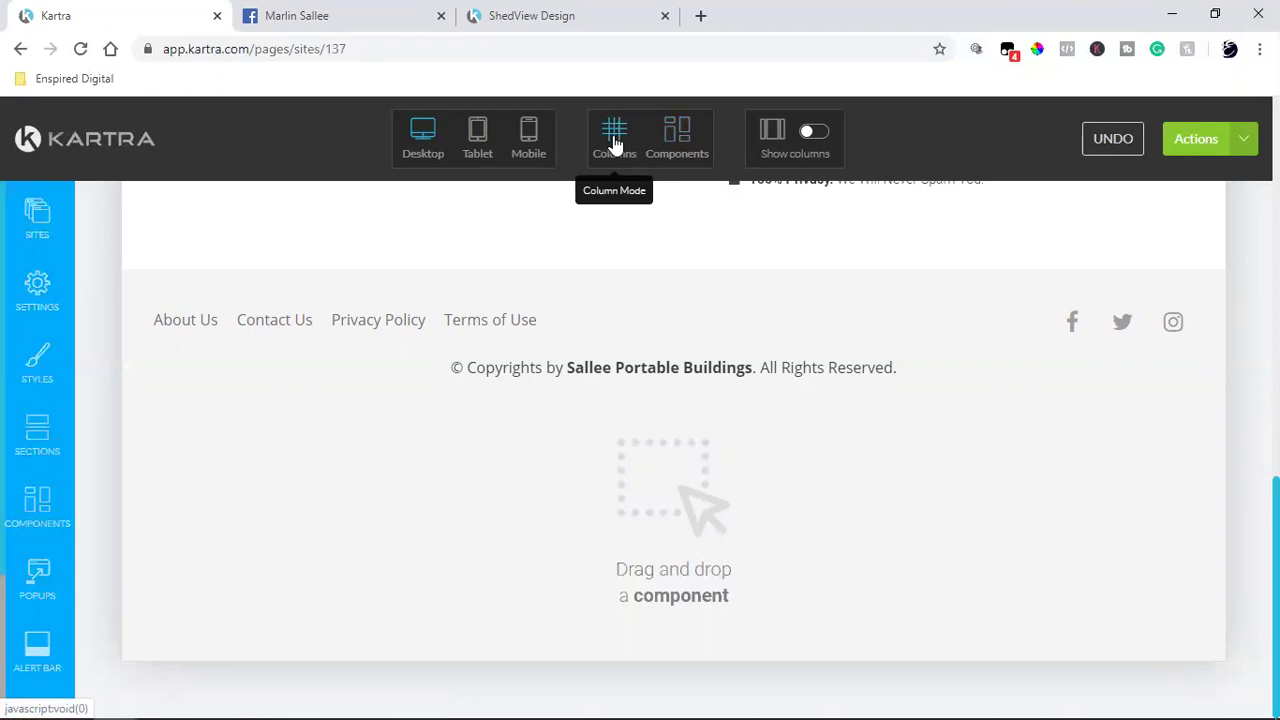
mouse_move(978, 285)
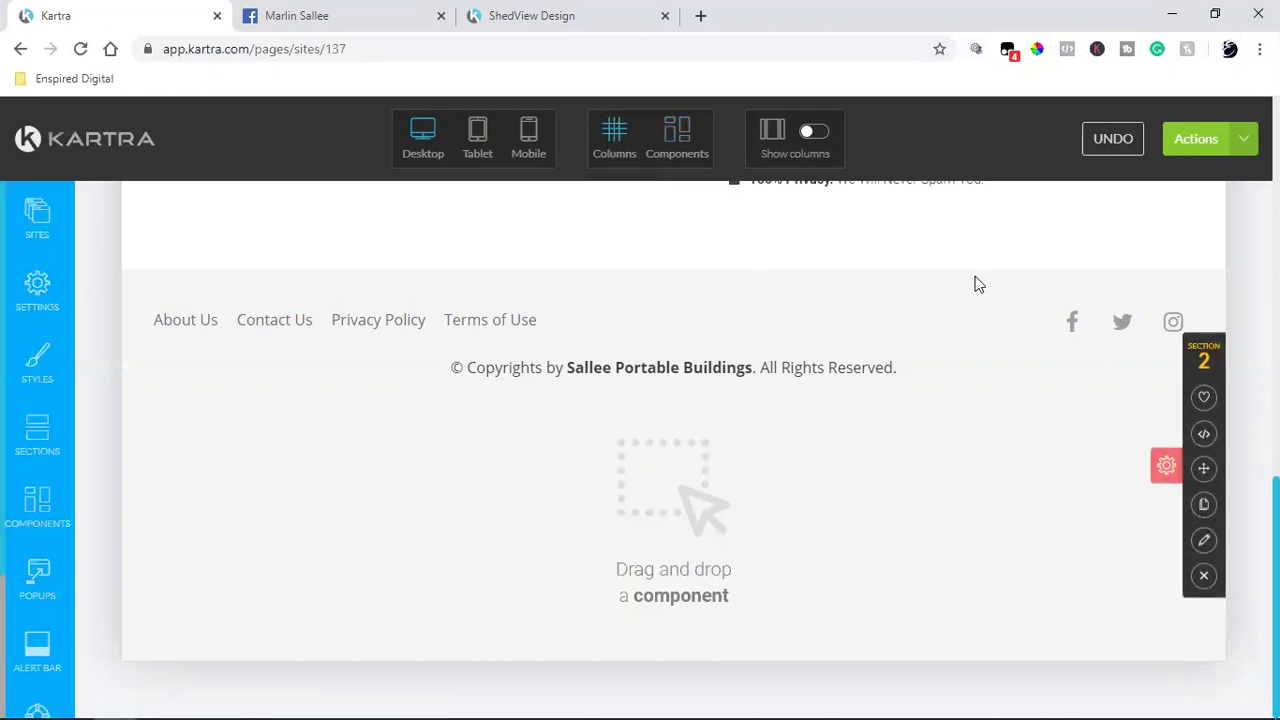
mouse_move(703, 460)
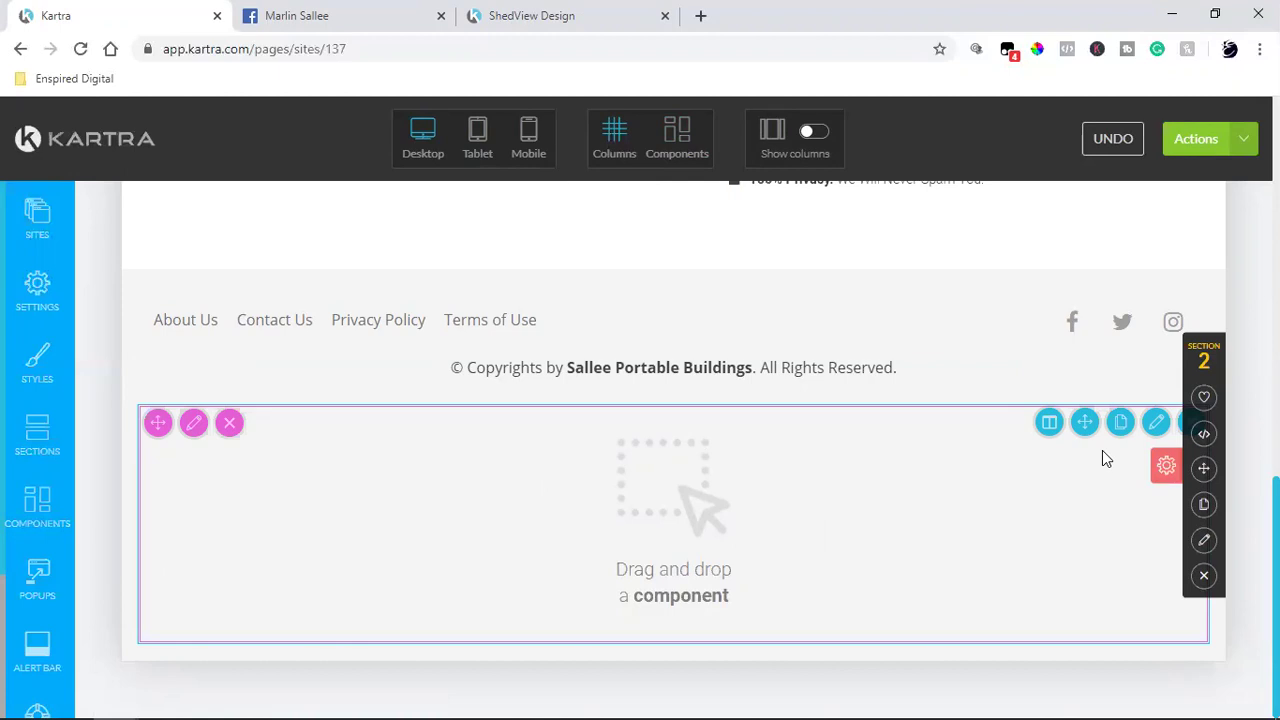
Step: Delete the empty drag-and-drop row and save the landing page
click(1185, 428)
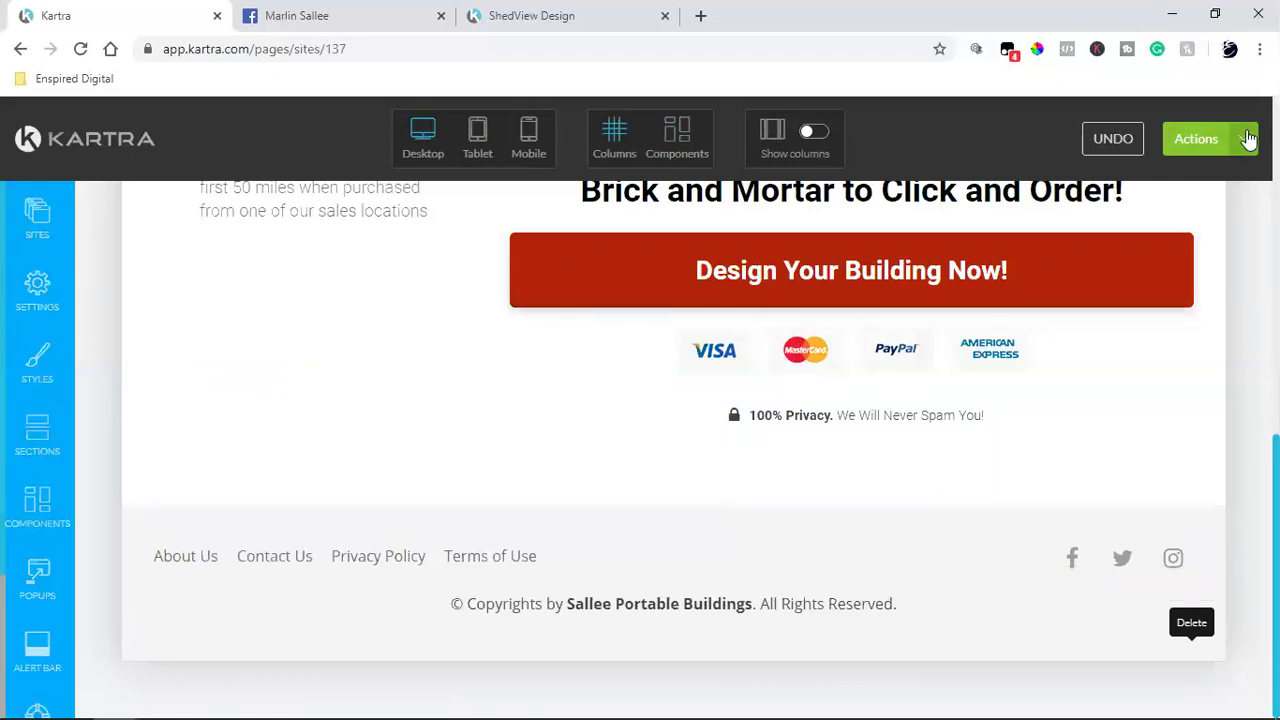
click(1190, 138)
click(1158, 224)
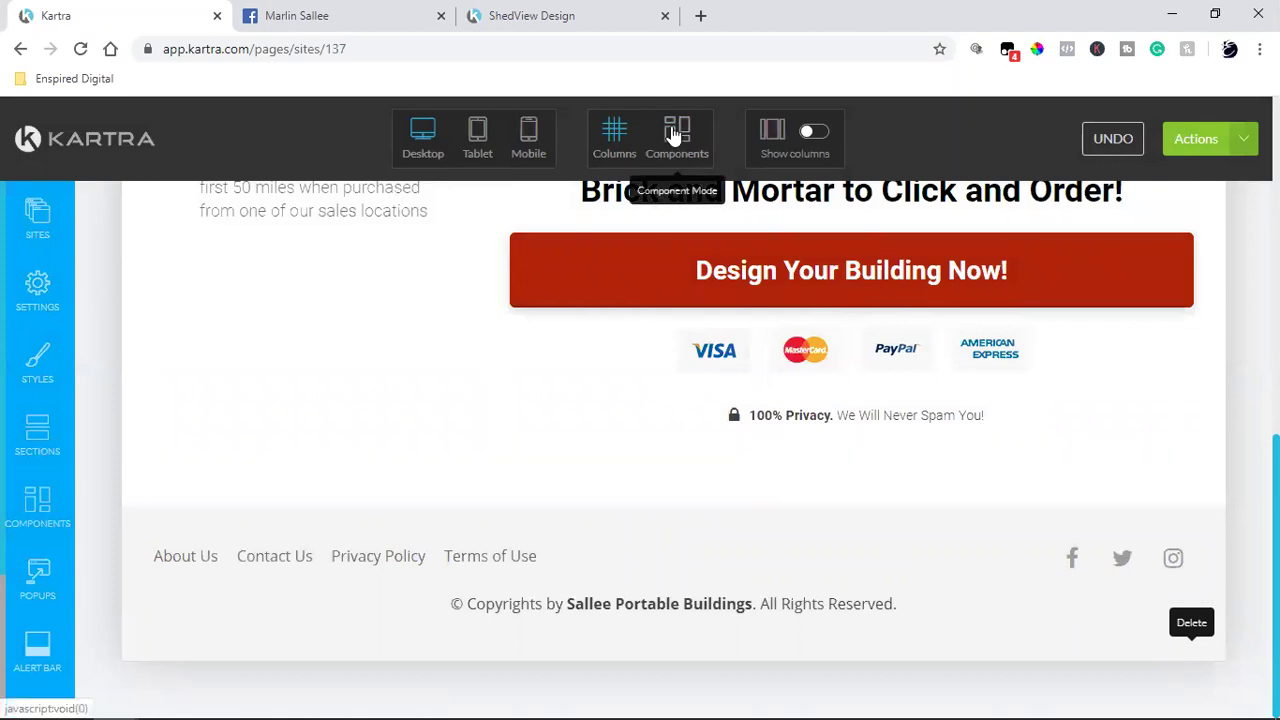
Step: Return to Components mode and delete the payment-card logos strip under the button
scroll(533, 399, up, 5)
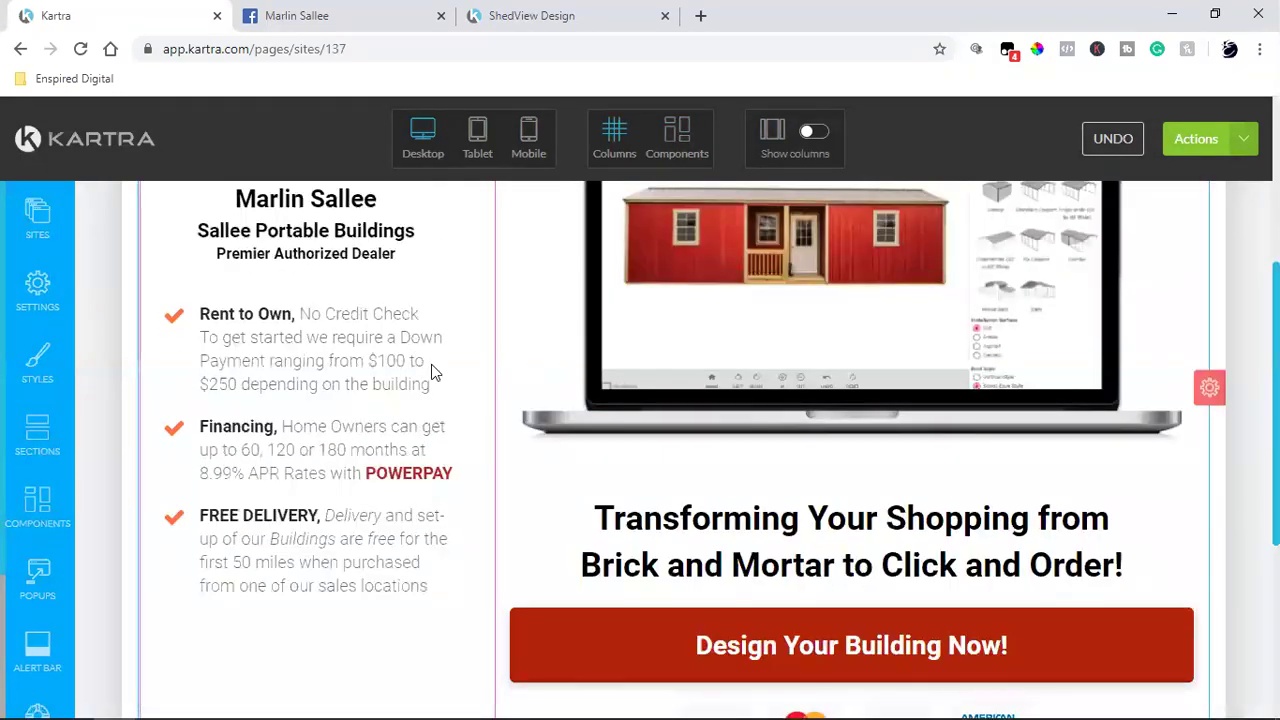
scroll(533, 399, up, 2)
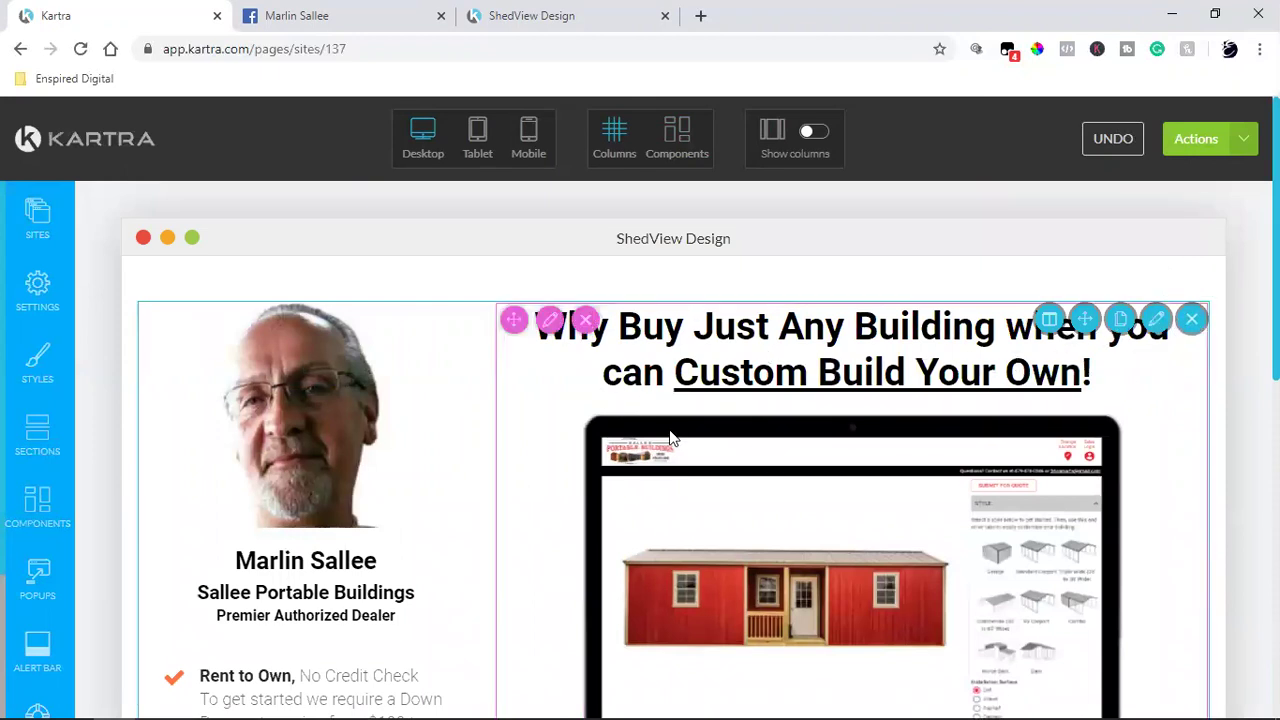
scroll(535, 361, down, 3)
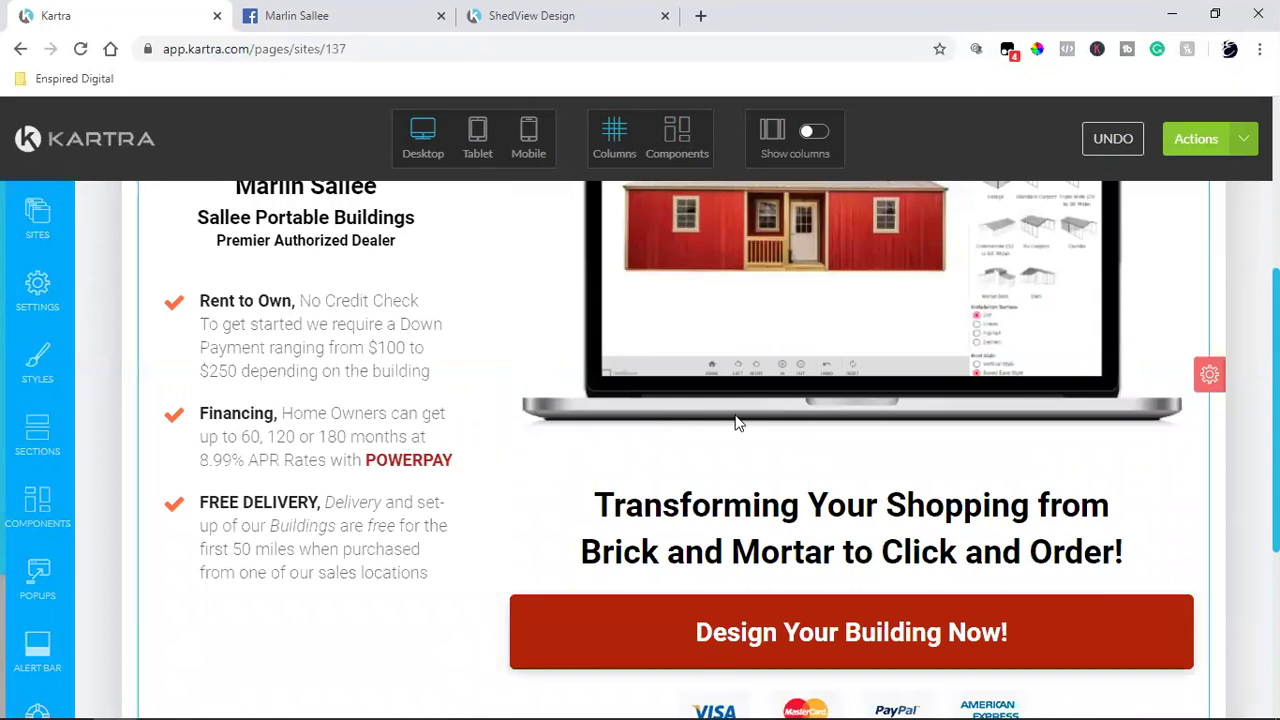
click(679, 138)
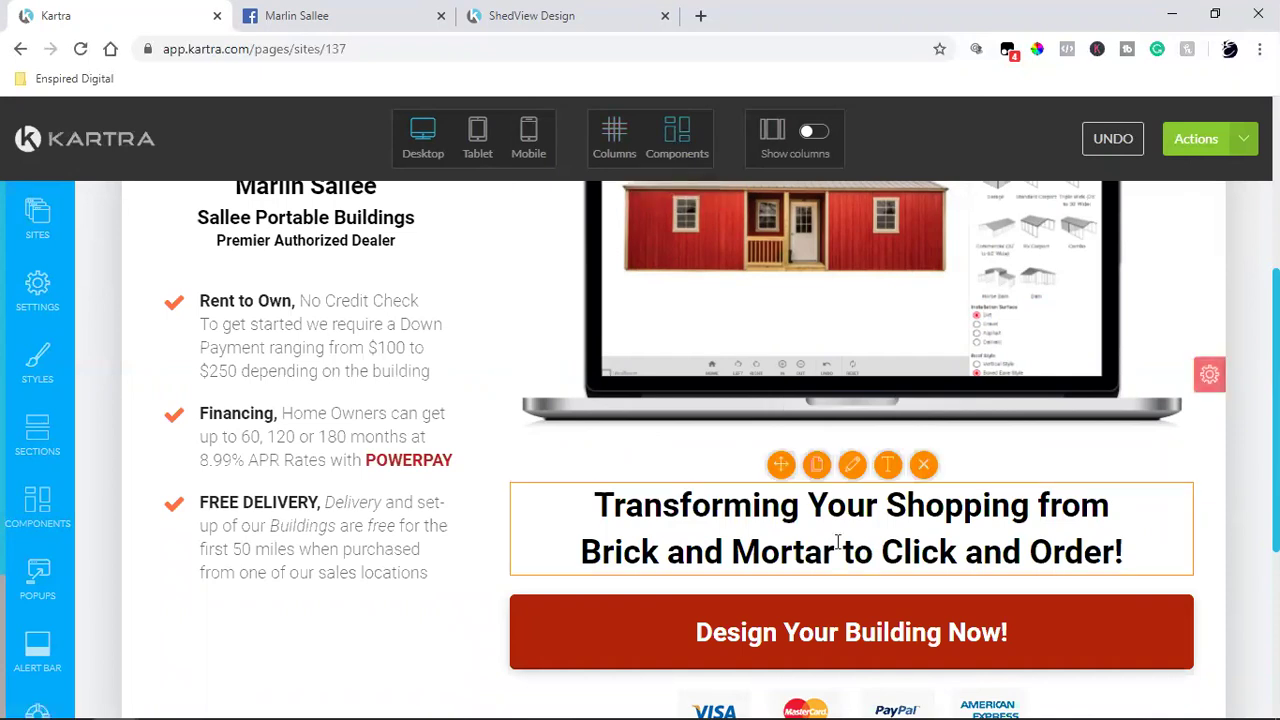
click(681, 148)
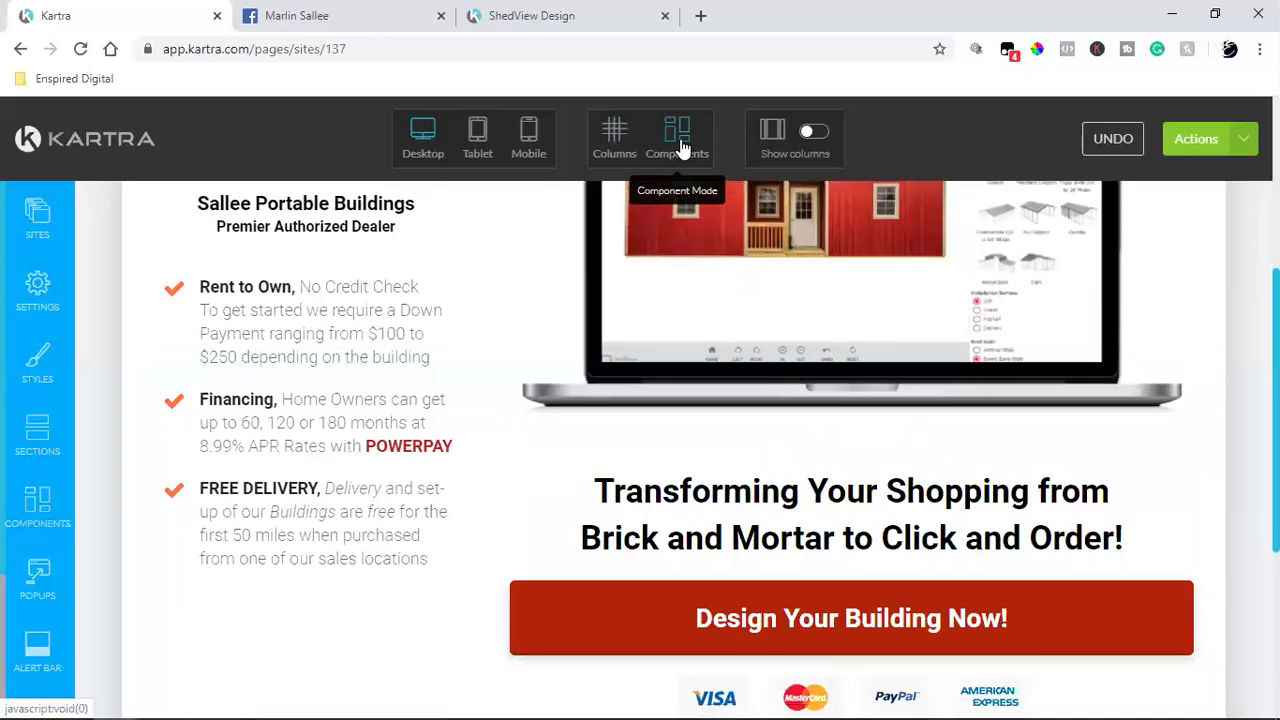
scroll(780, 320, down, 4)
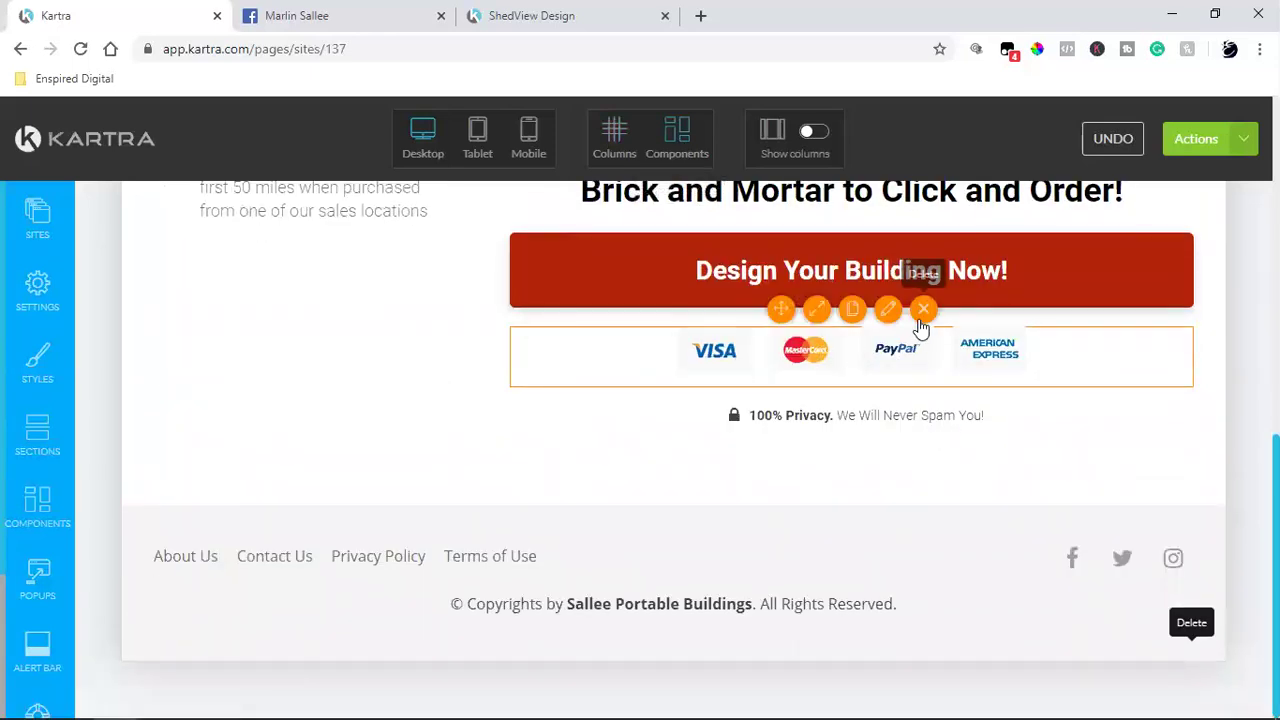
click(921, 318)
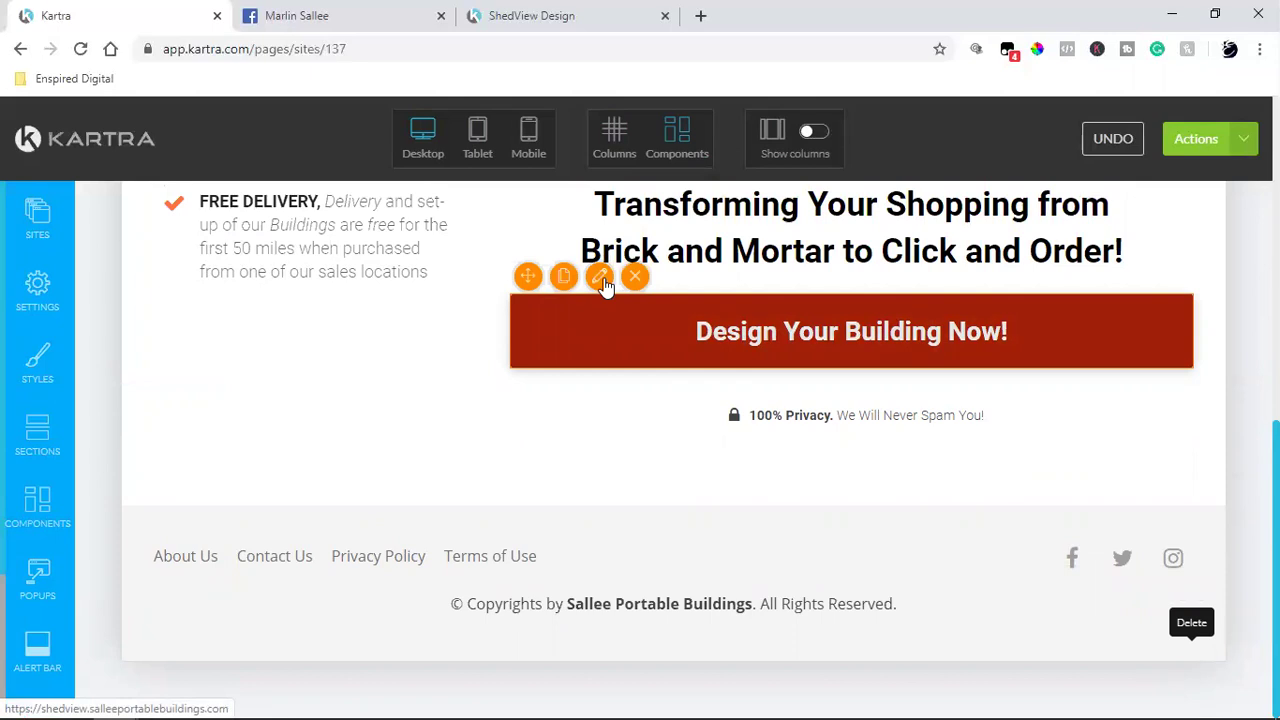
Step: Set the 'Design Your Building Now!' button's link to 'Link to another Kartra page'
click(600, 278)
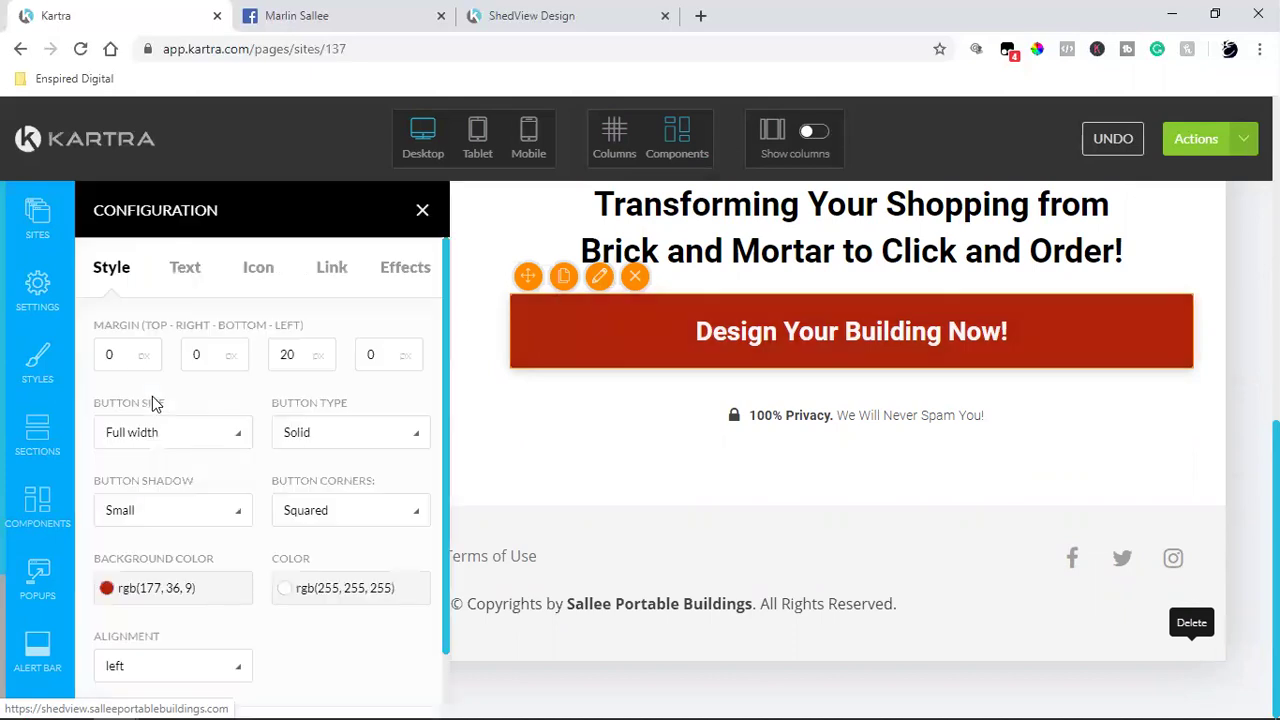
click(330, 270)
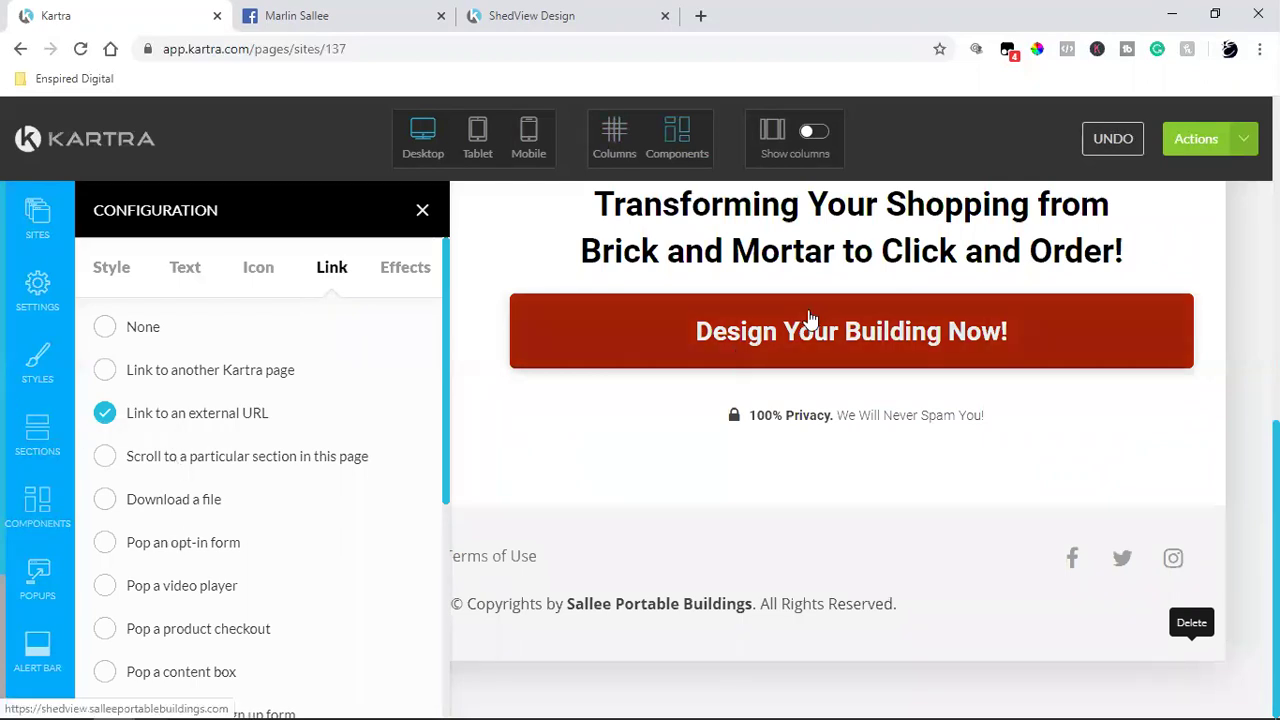
mouse_move(769, 337)
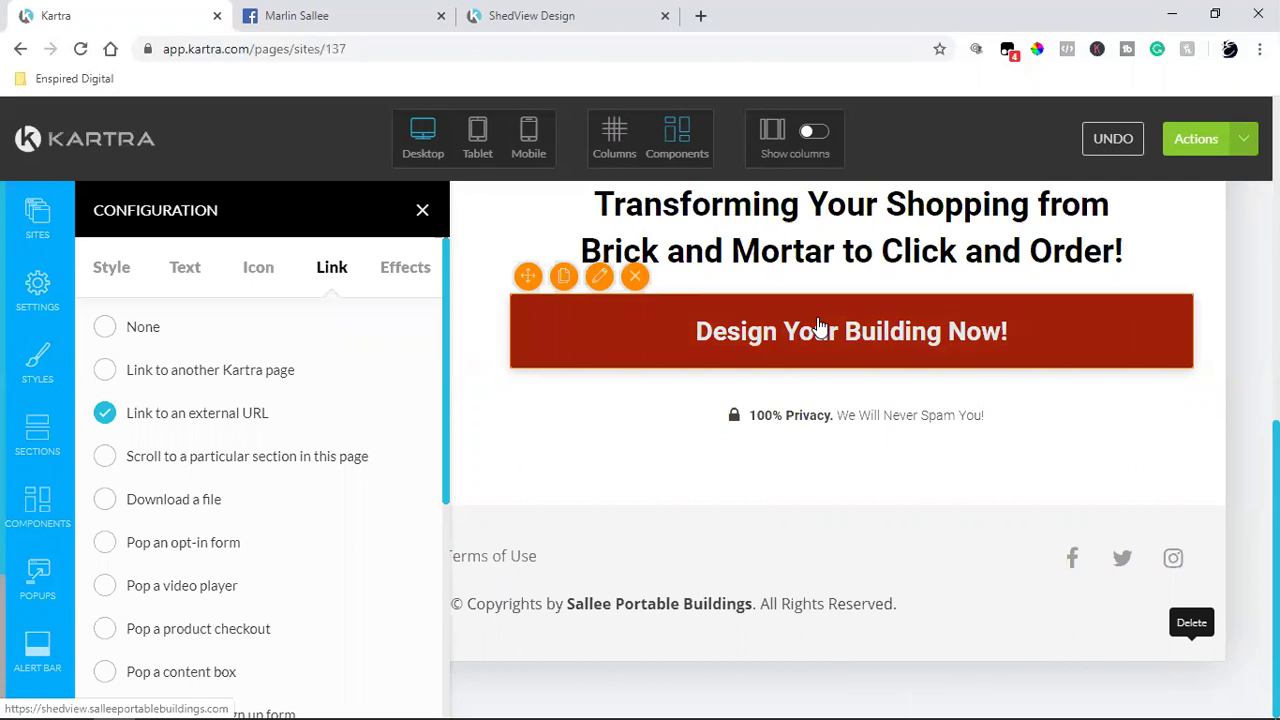
click(172, 374)
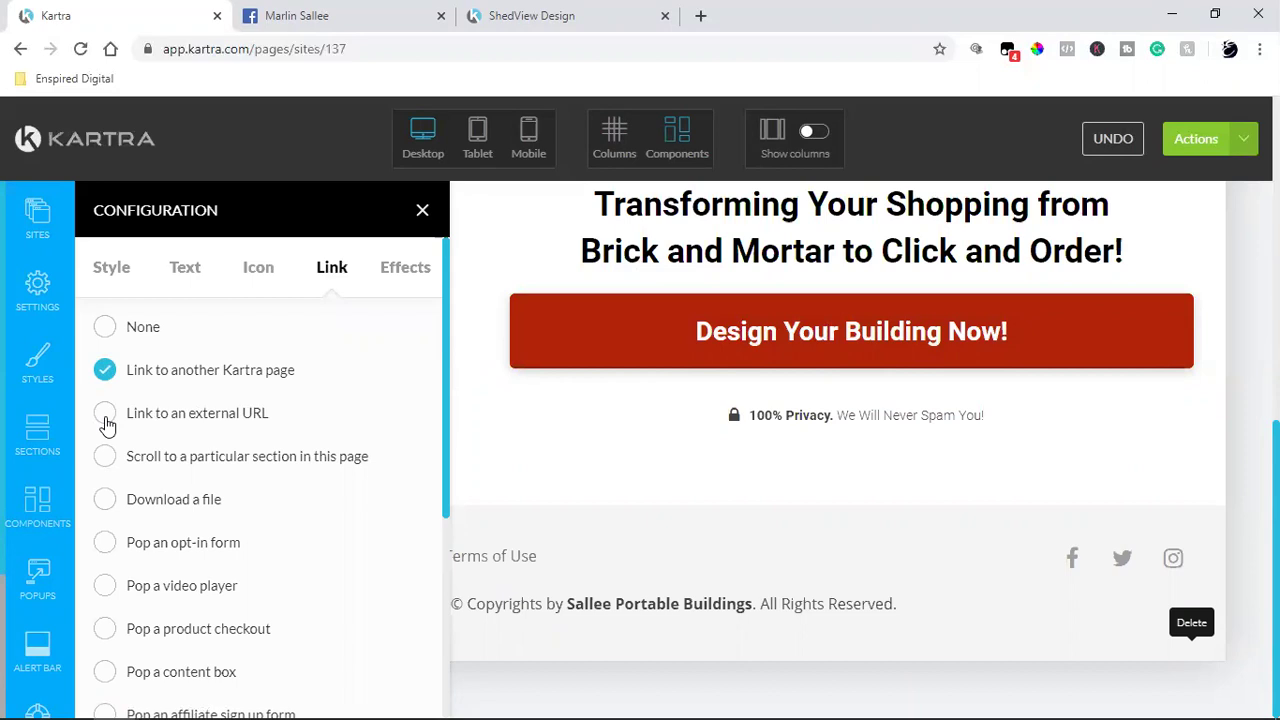
mouse_move(734, 351)
Step: Choose 'Pop an opt-in form' and scroll the template gallery down to the Vegetables design
click(106, 543)
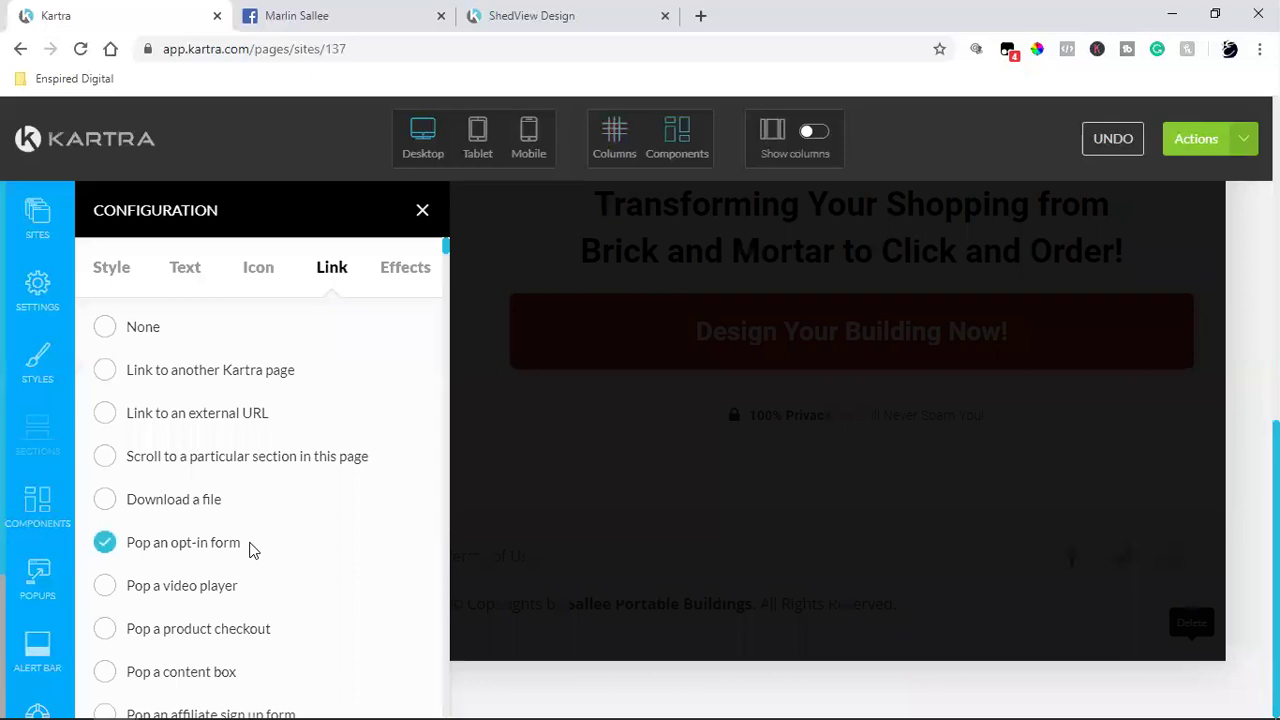
scroll(267, 494, down, 1)
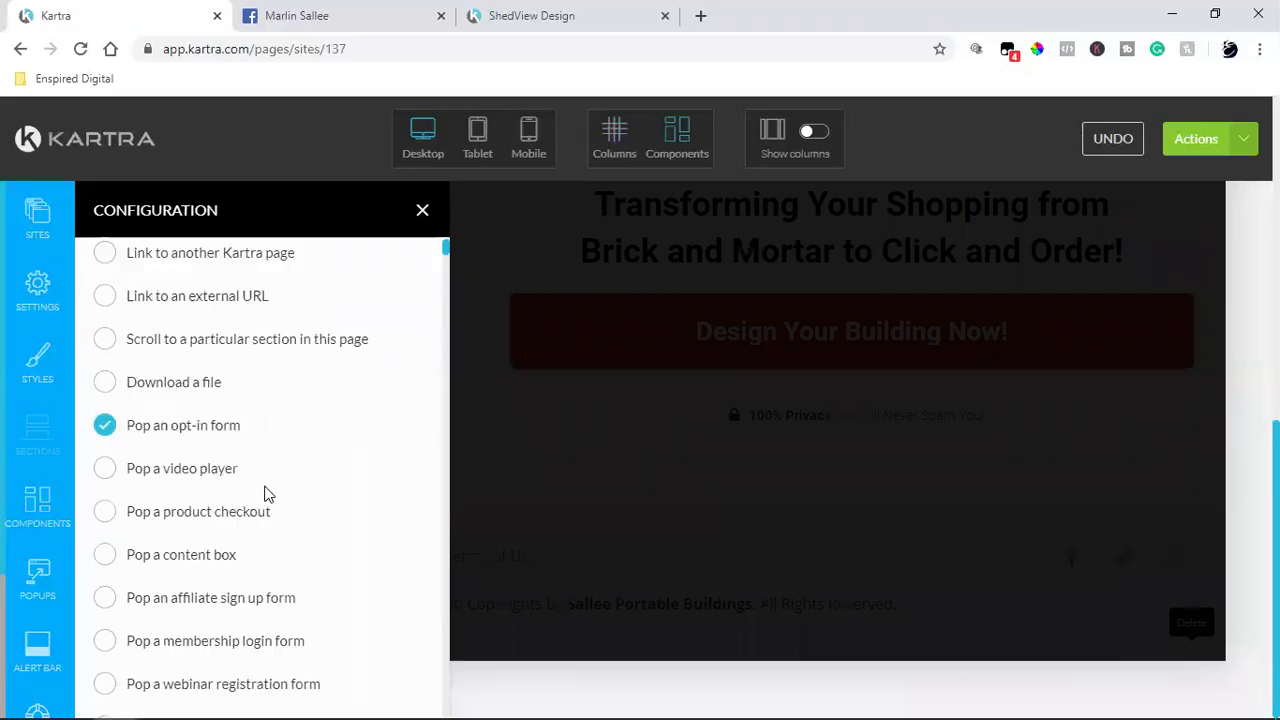
scroll(267, 494, down, 4)
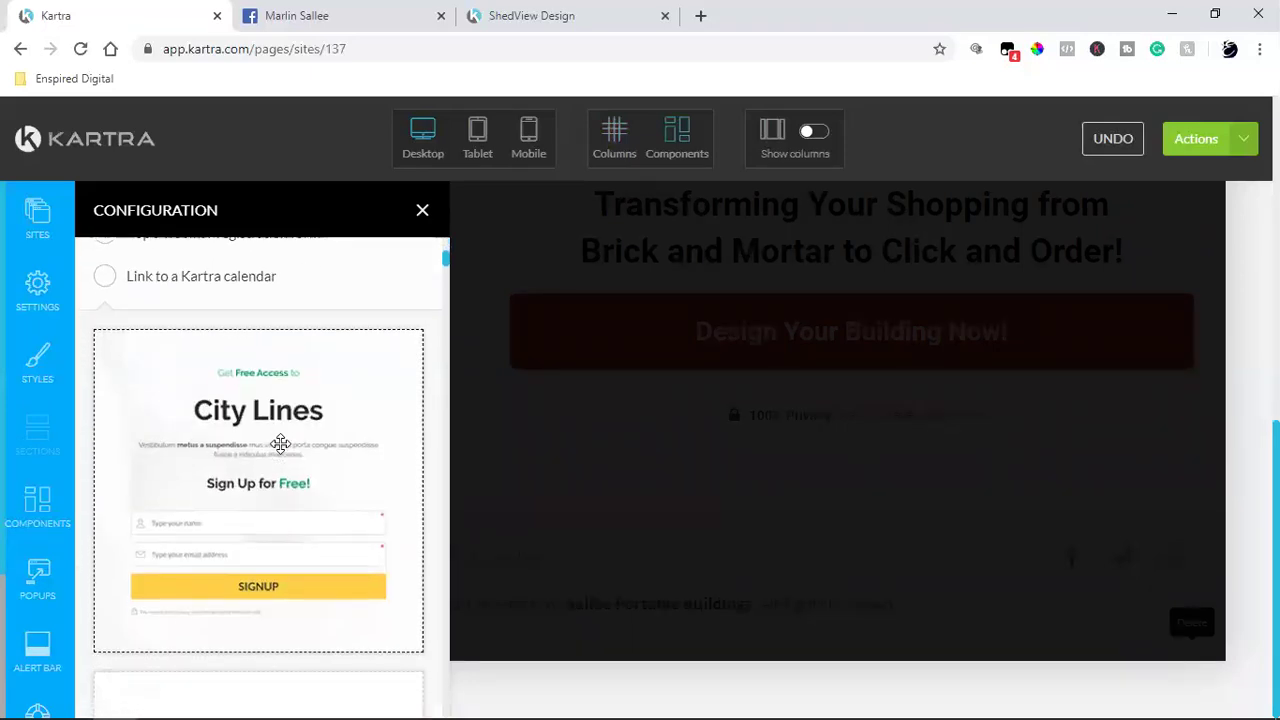
scroll(280, 444, down, 6)
scroll(280, 444, down, 5)
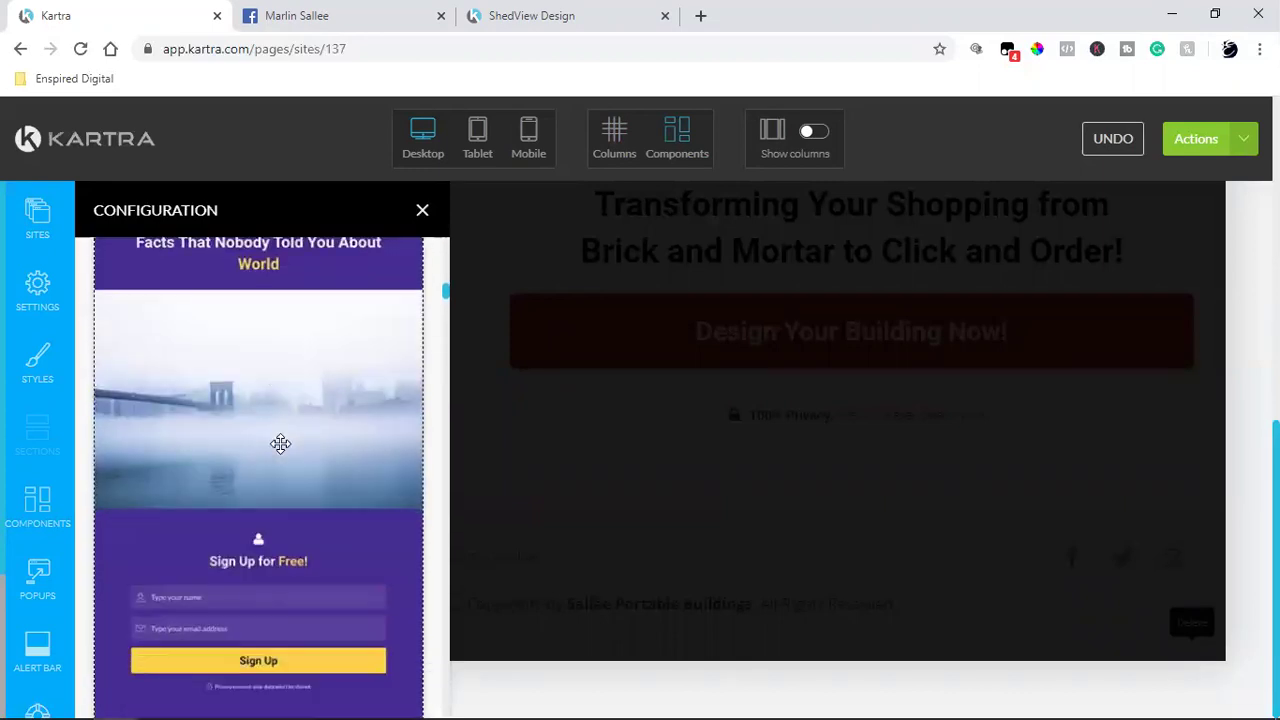
scroll(280, 444, down, 6)
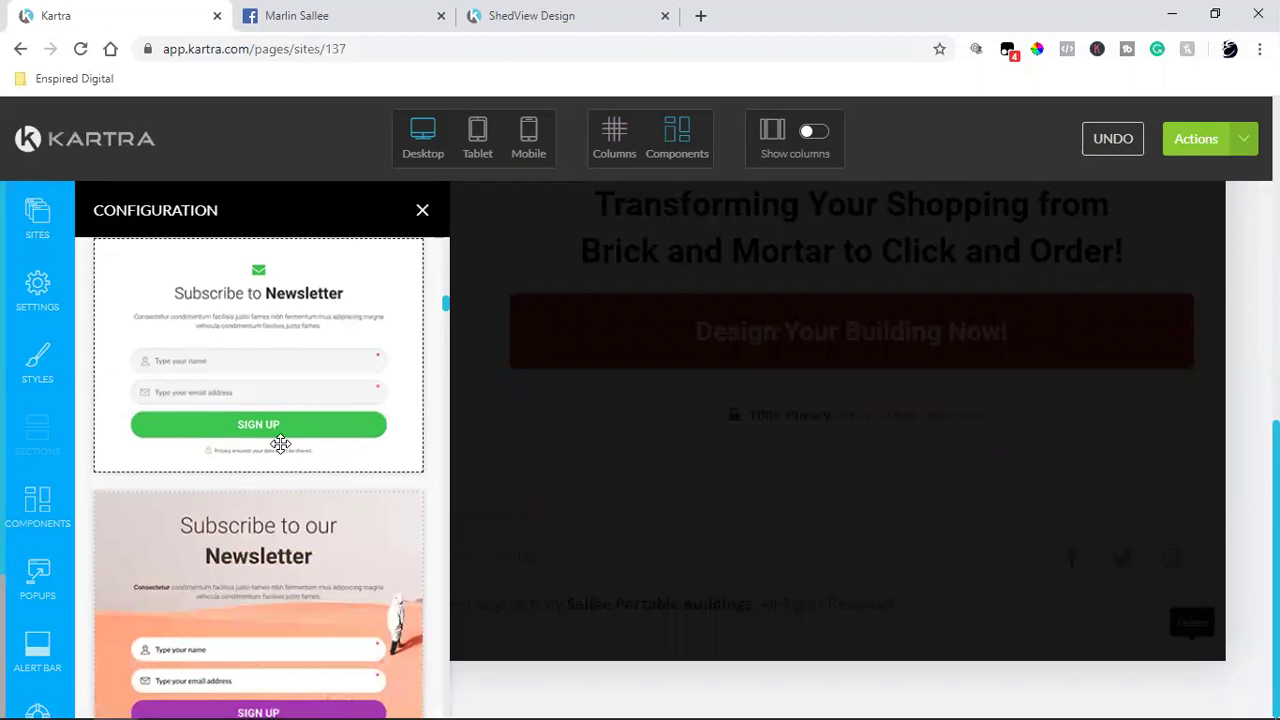
scroll(280, 444, down, 6)
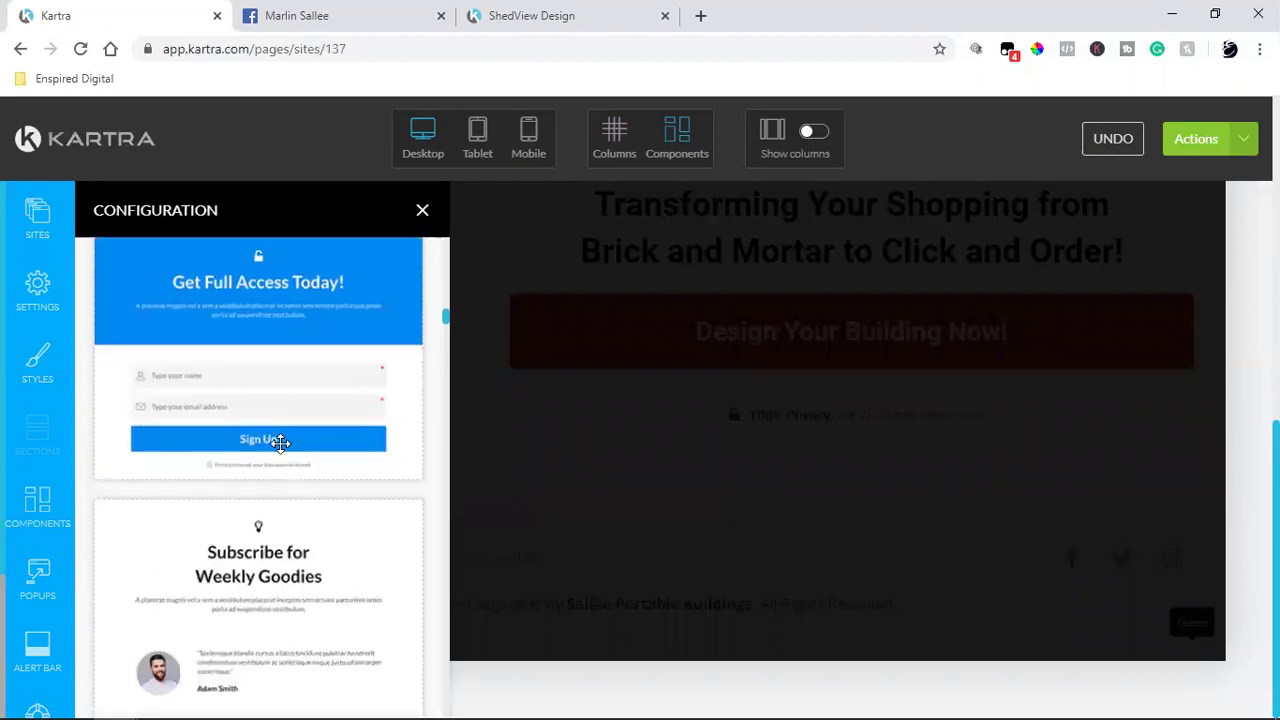
scroll(280, 444, down, 1)
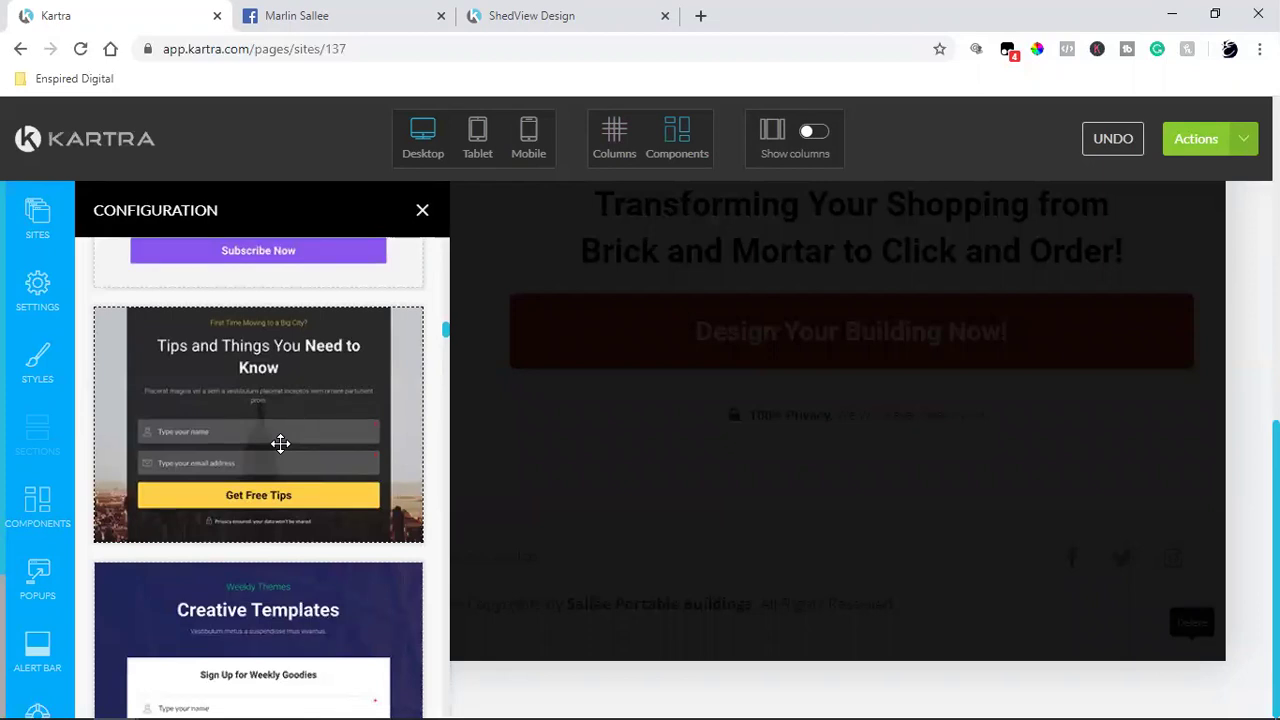
scroll(280, 444, down, 10)
scroll(280, 444, down, 10)
scroll(280, 444, down, 10)
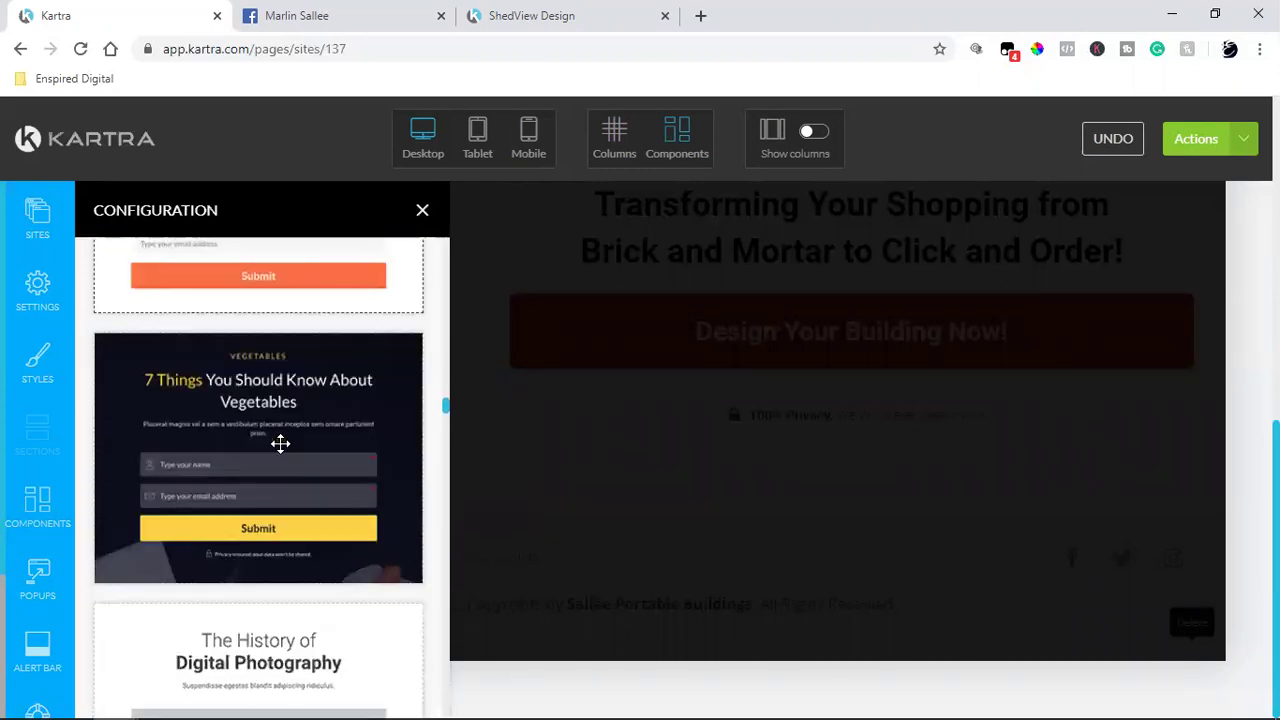
scroll(280, 444, down, 1)
Step: Add the '7 Things You Should Know About Vegetables' popup template and open its form's configuration
drag(694, 307, 716, 296)
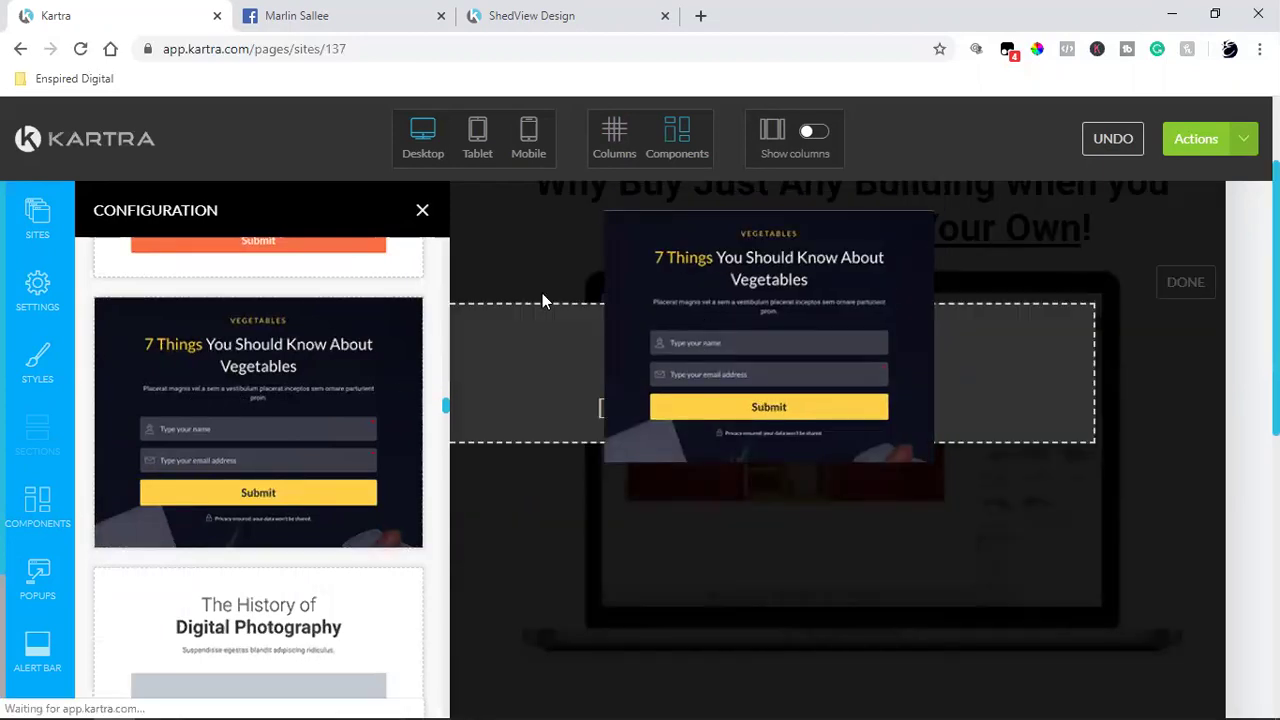
click(422, 215)
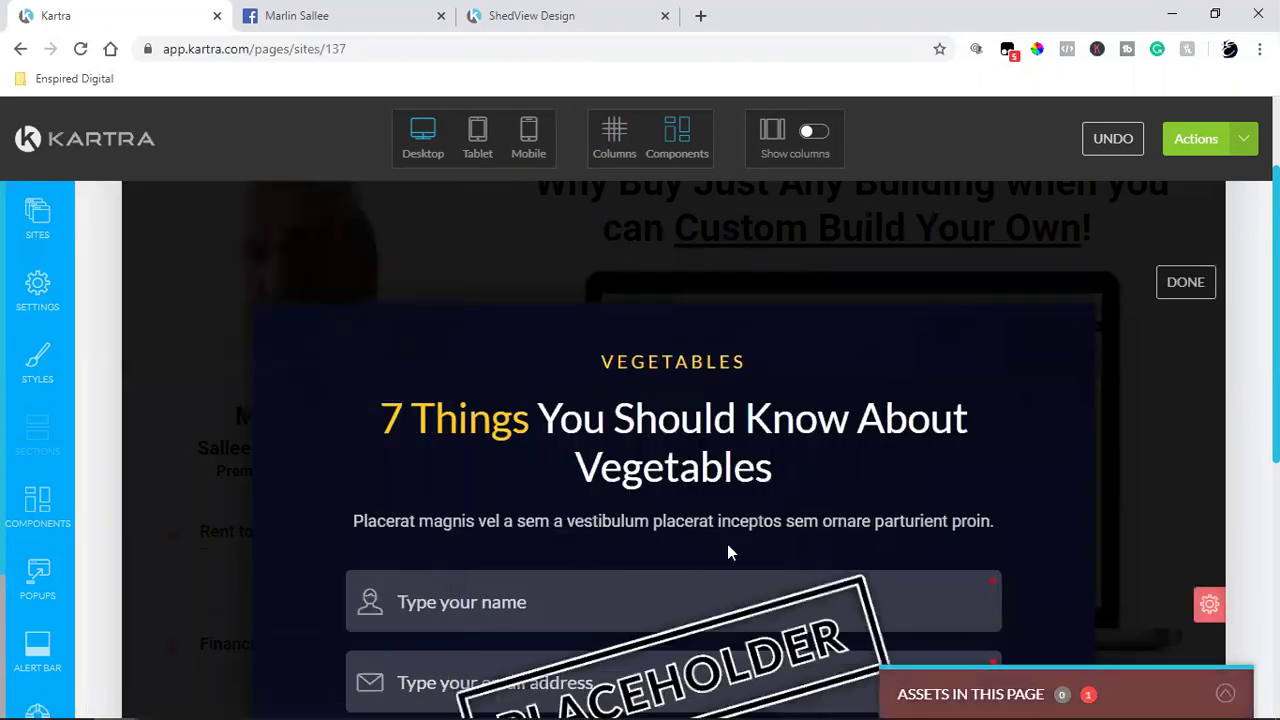
scroll(728, 549, down, 3)
scroll(728, 549, up, 2)
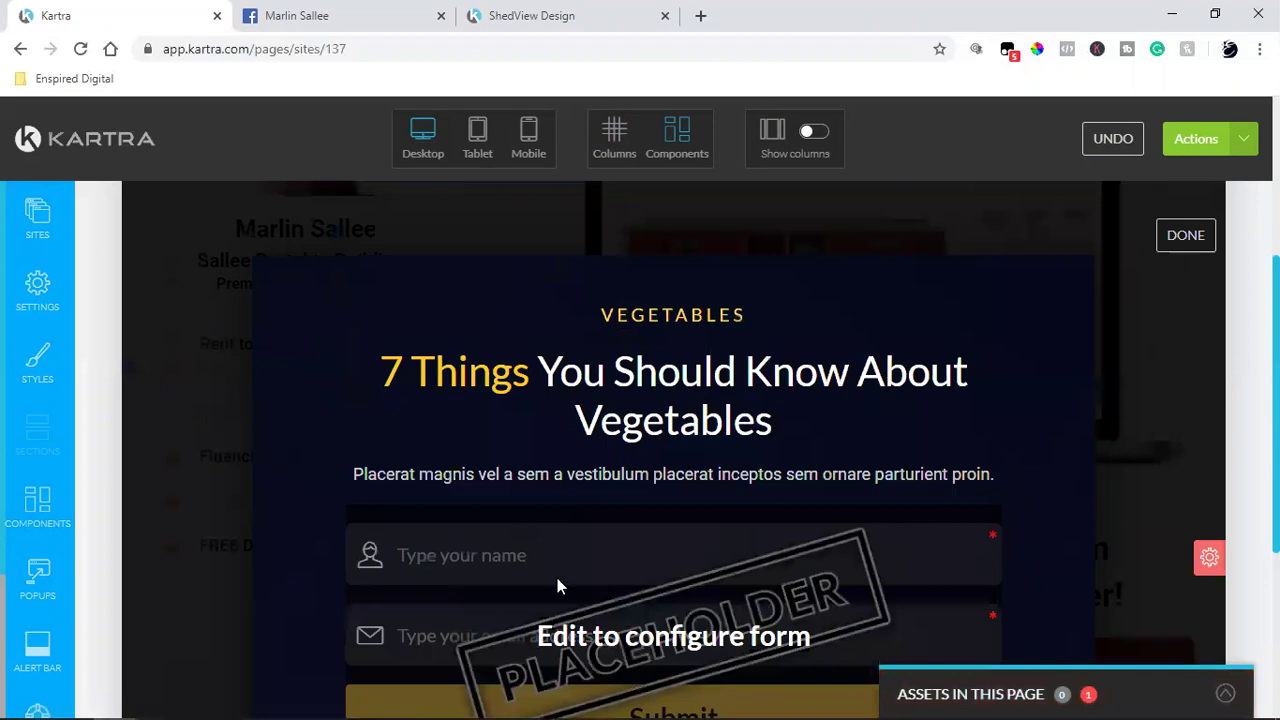
scroll(664, 428, down, 2)
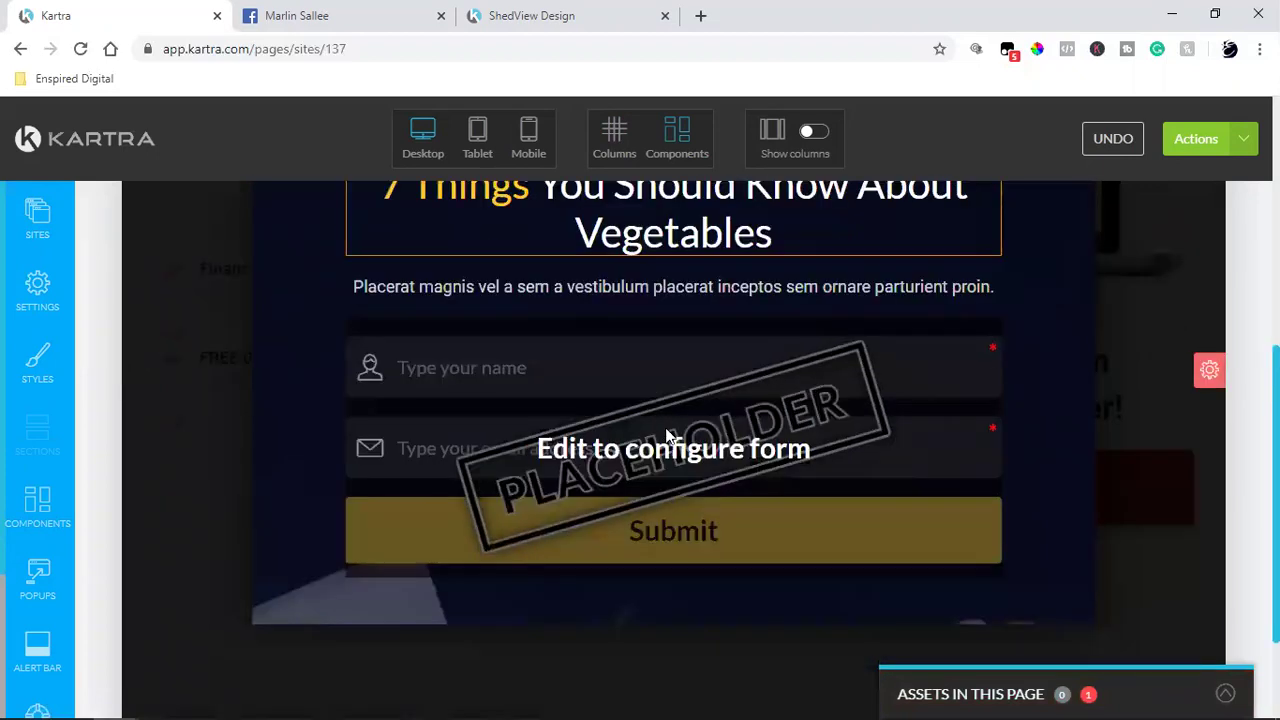
scroll(603, 366, up, 2)
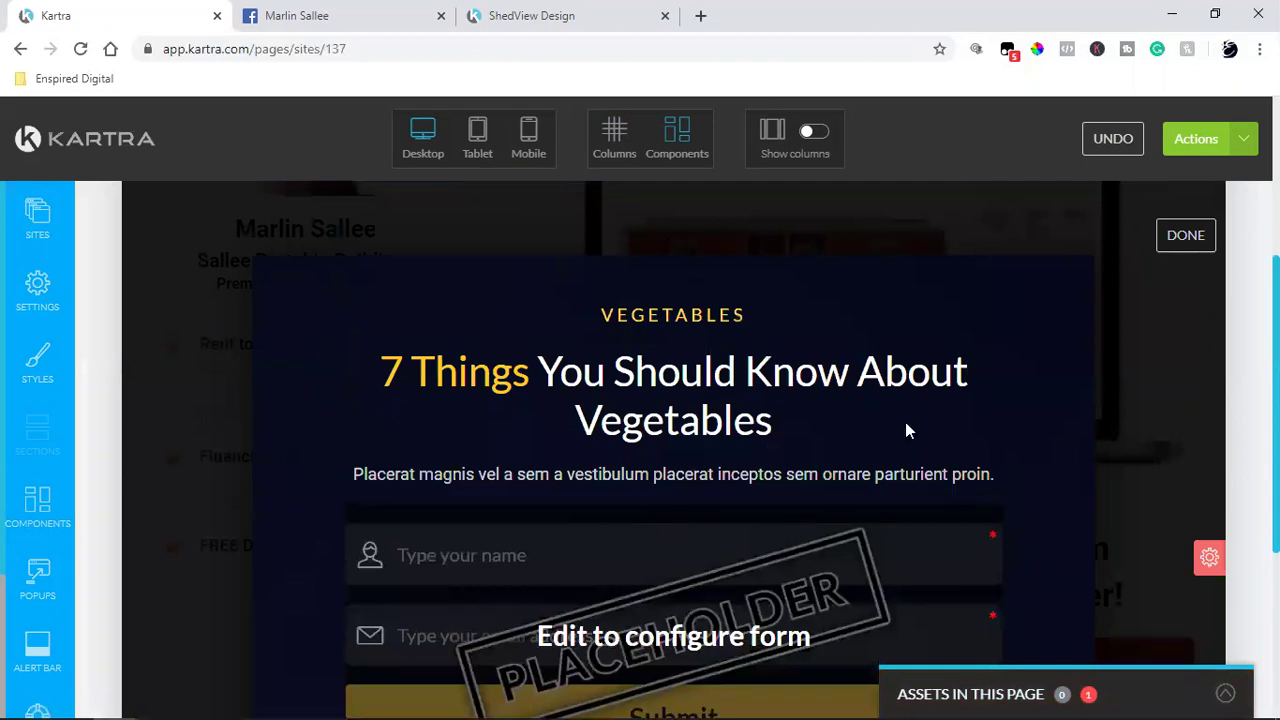
mouse_move(640, 420)
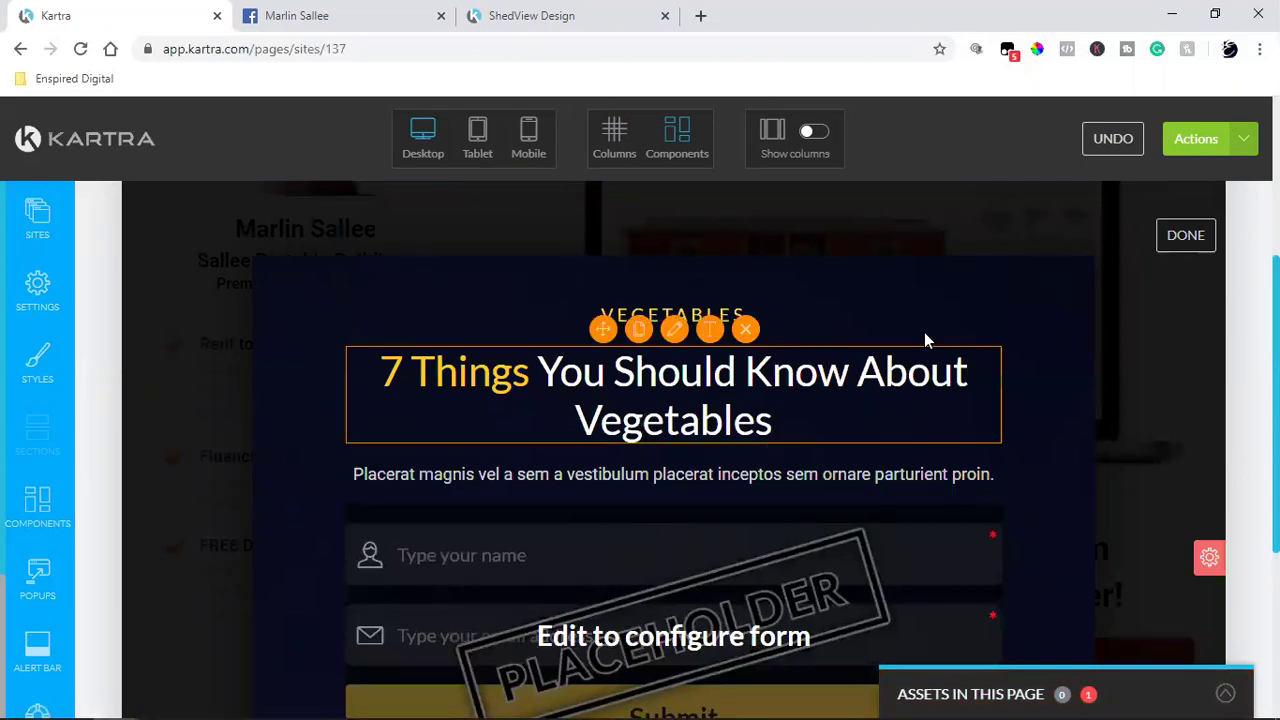
scroll(725, 375, down, 2)
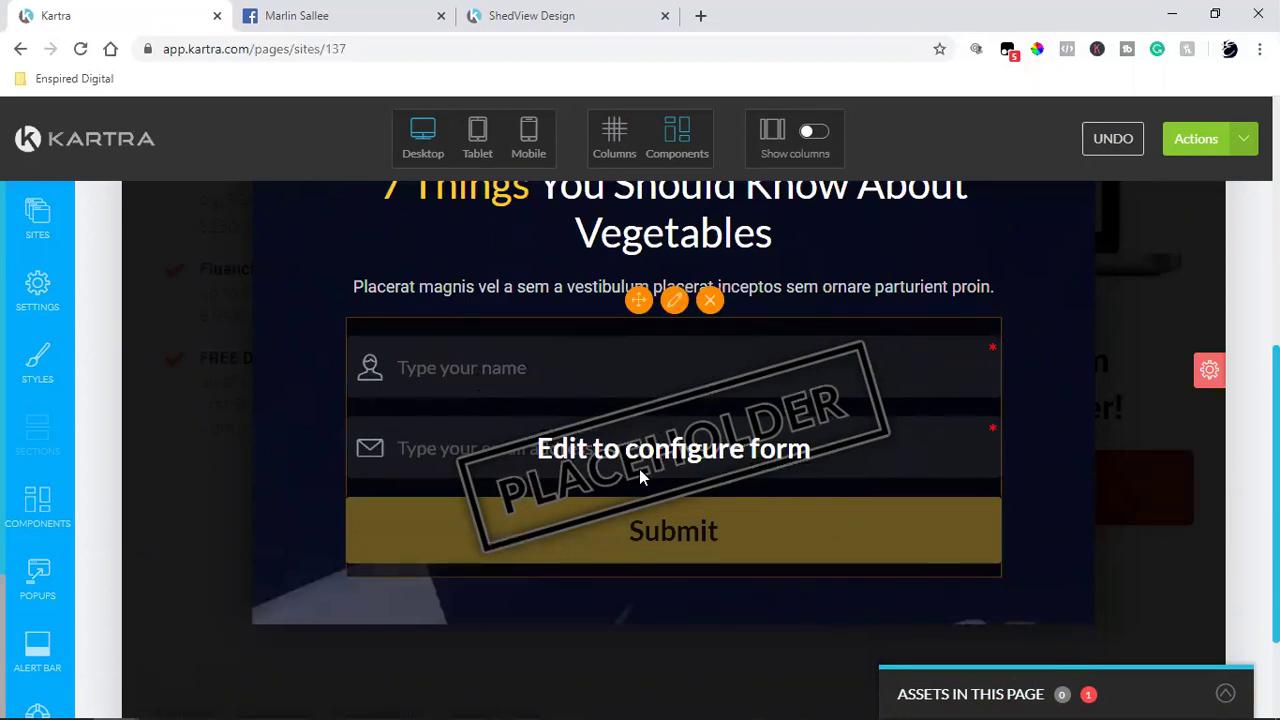
click(673, 303)
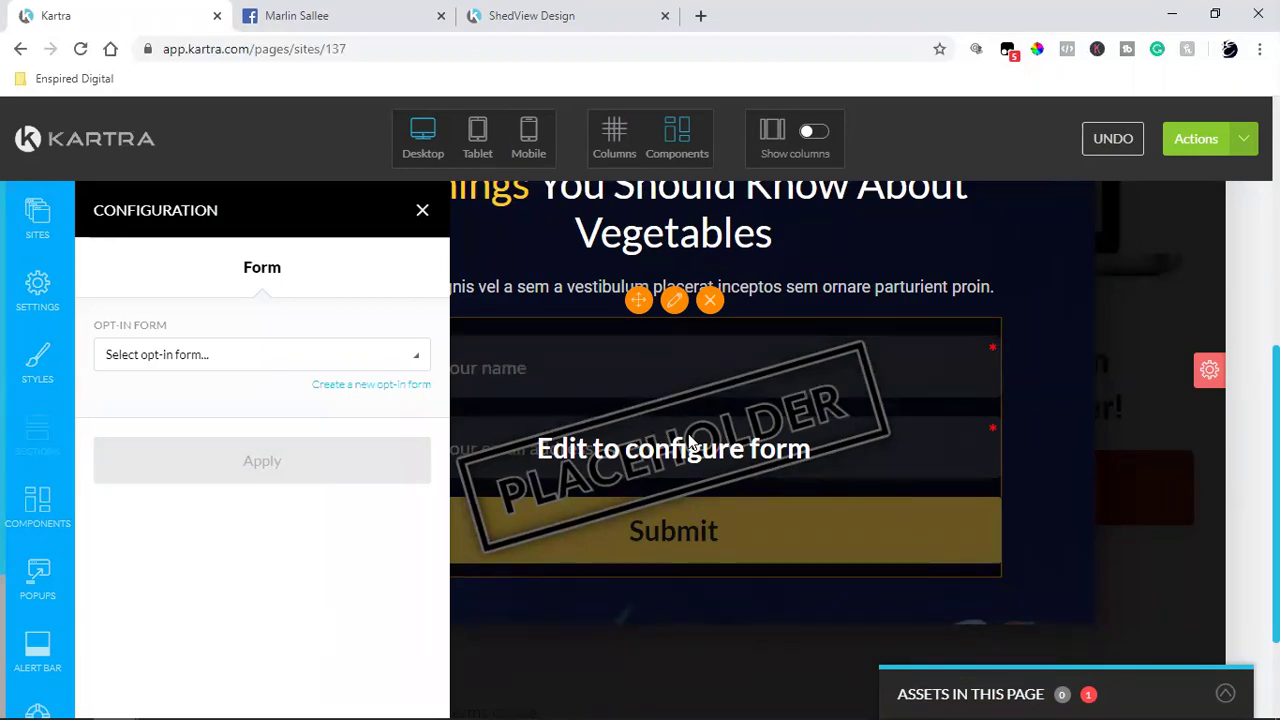
Step: Look through the existing opt-in forms, then choose to create a new opt-in form
click(206, 362)
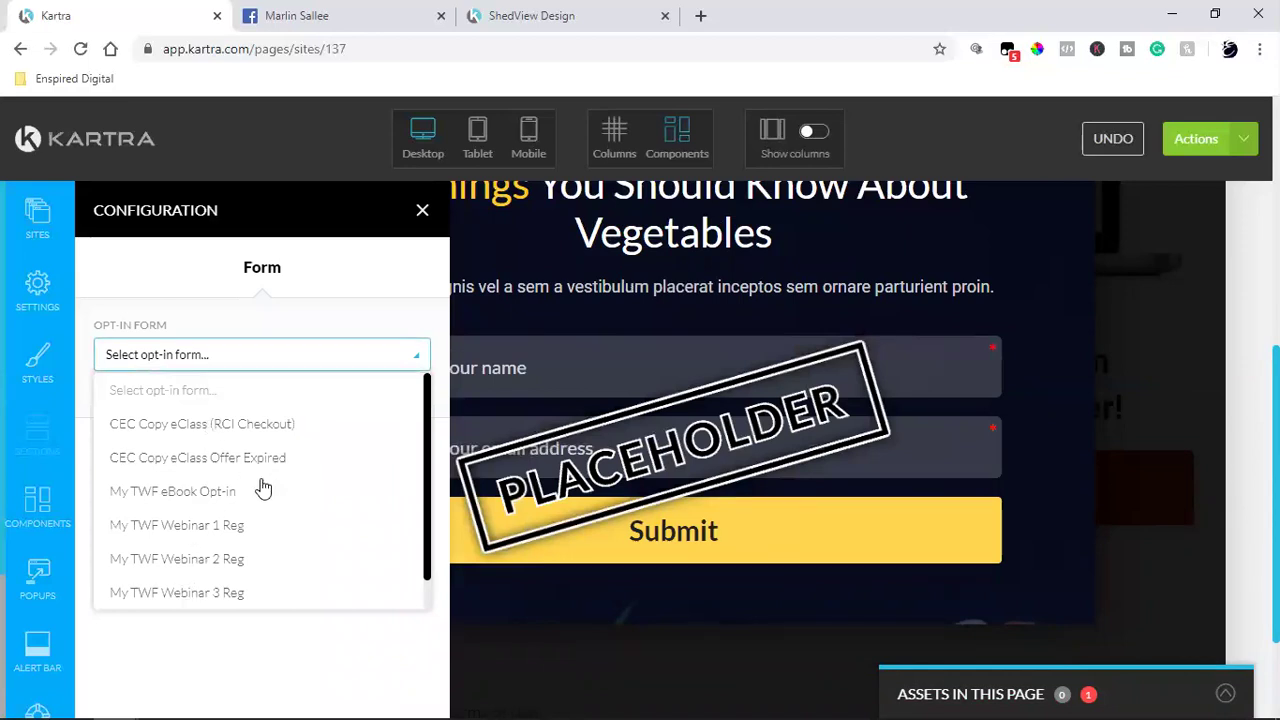
scroll(262, 488, down, 1)
scroll(252, 522, up, 1)
click(279, 311)
click(383, 390)
scroll(611, 410, down, 1)
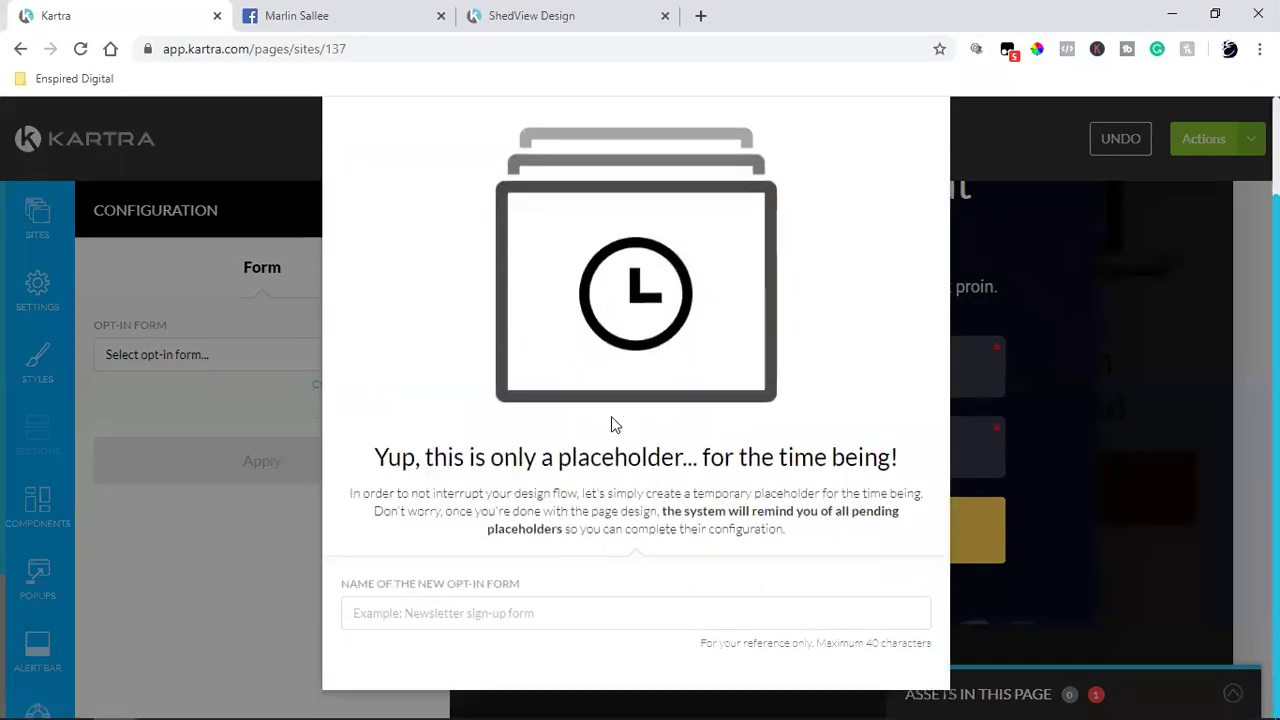
Step: Name the new opt-in form 'ShedView Design' and create it
click(492, 614)
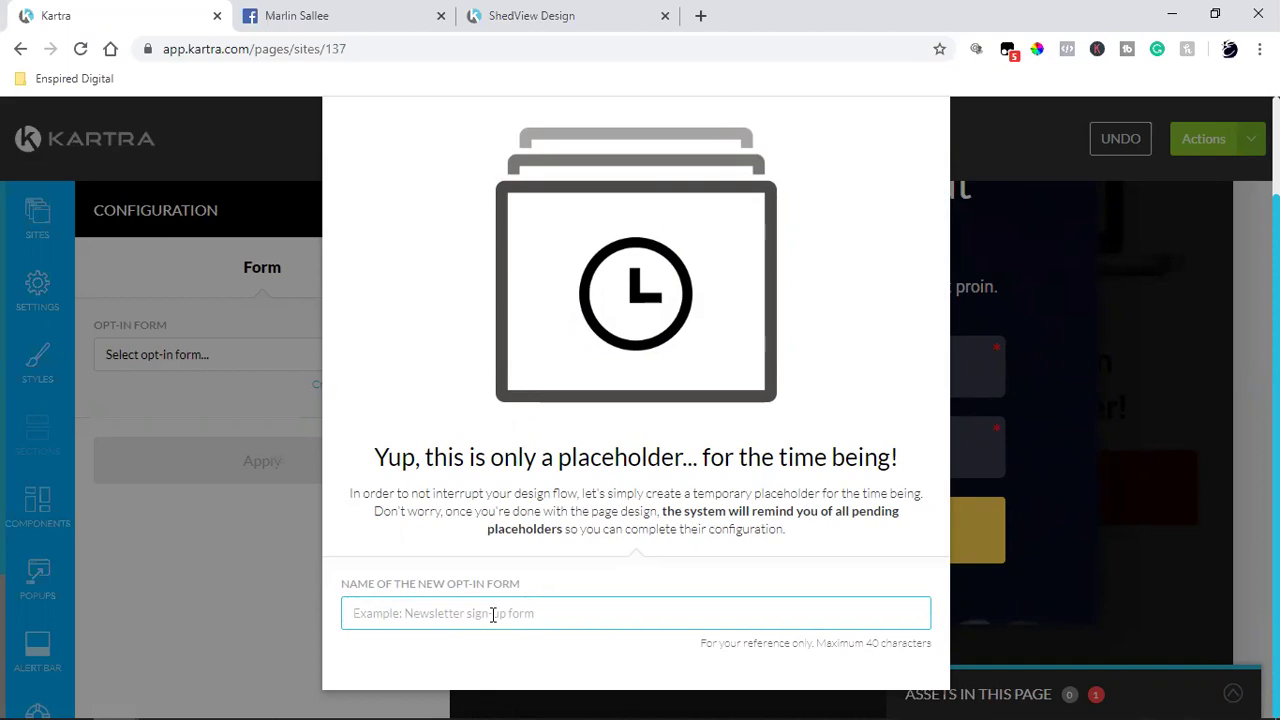
text(Shed)
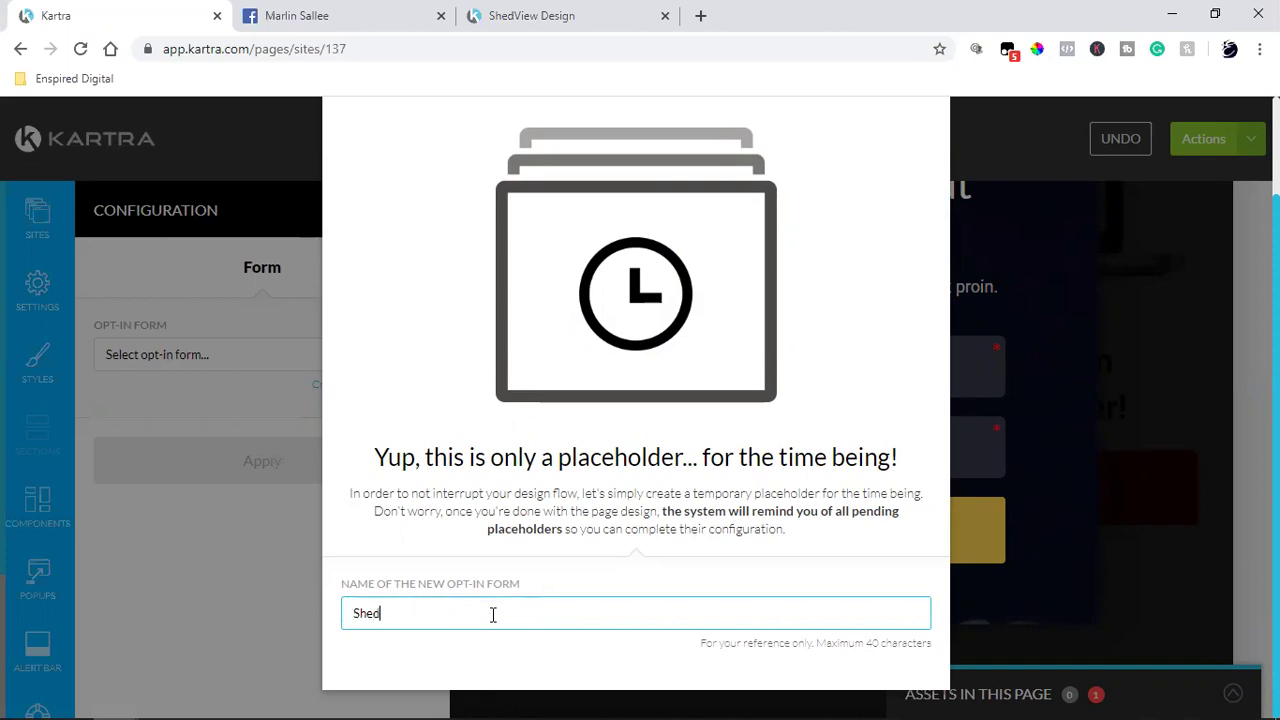
text(View Desig)
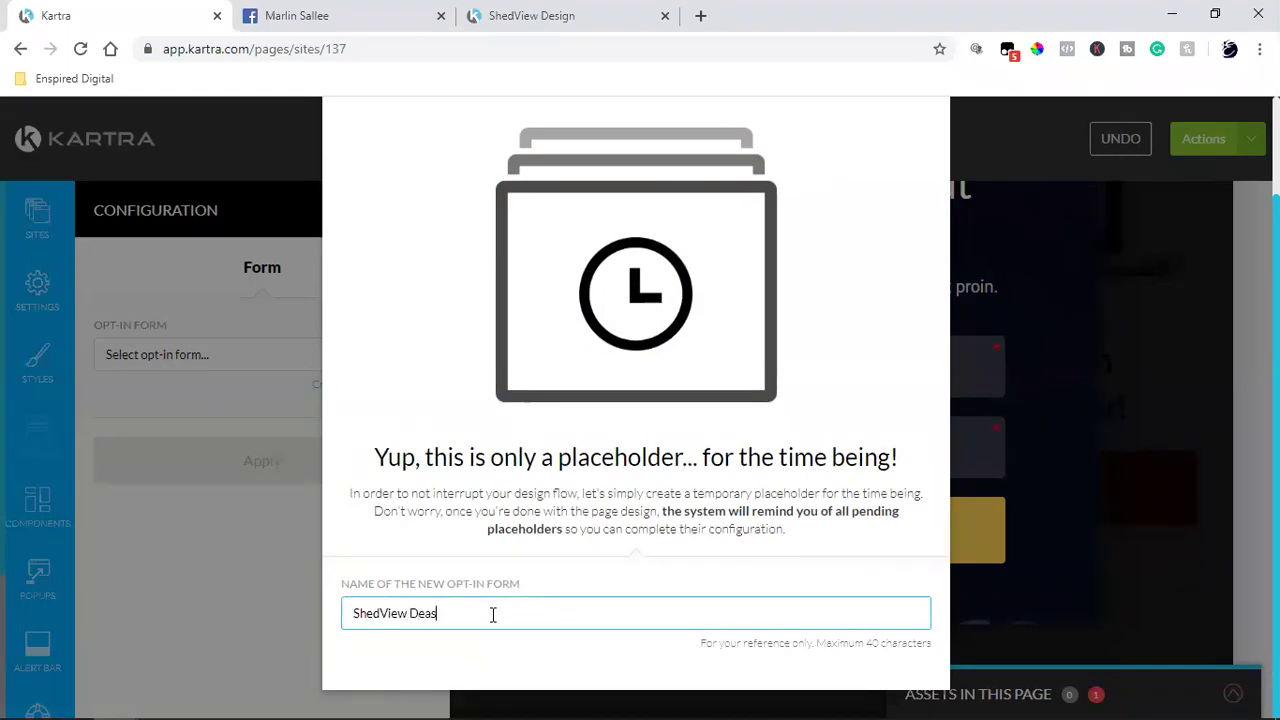
key(BackSpace)
key(BackSpace)
text(ign)
scroll(492, 614, up, 2)
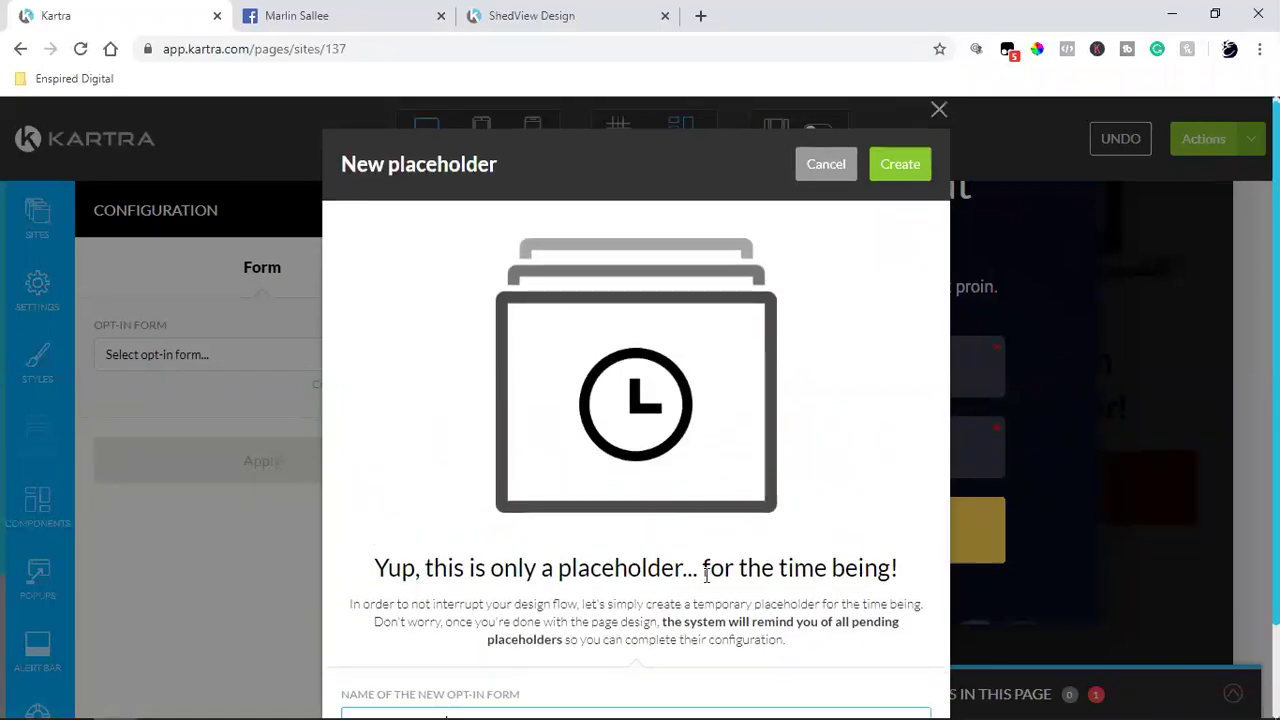
scroll(484, 605, down, 2)
scroll(784, 527, up, 2)
click(886, 179)
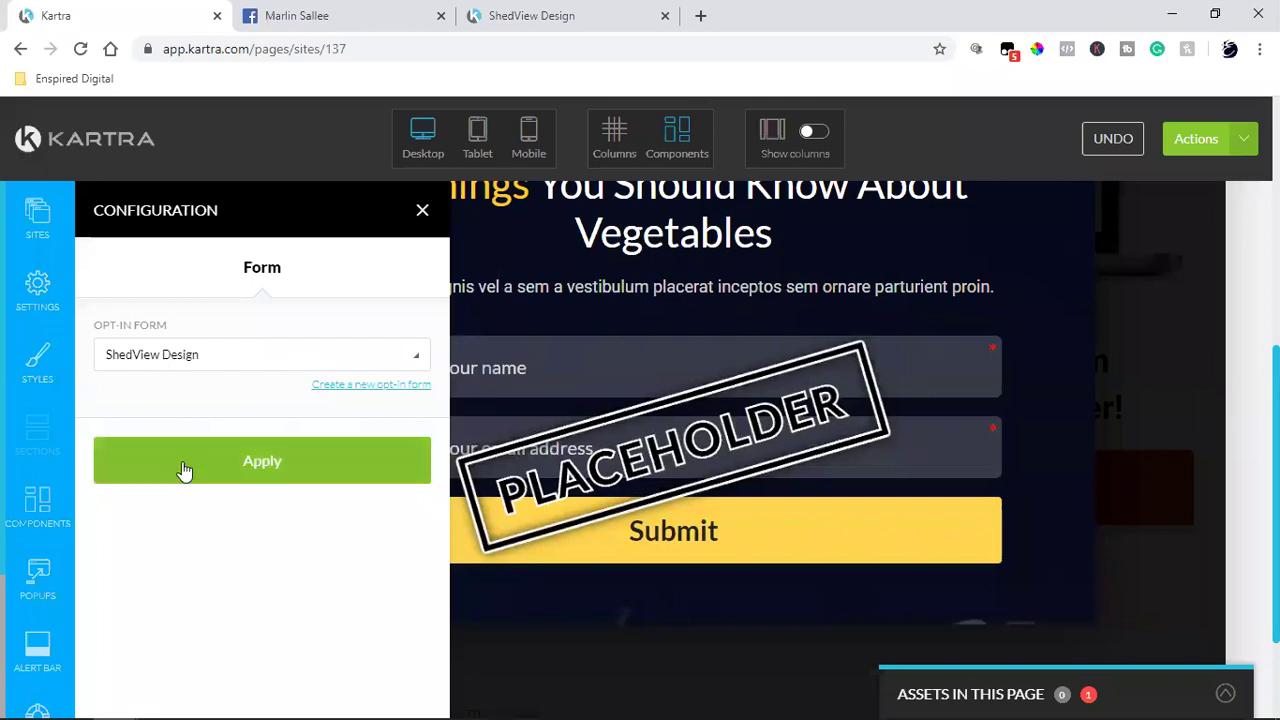
Step: Apply the ShedView Design form, close the Configuration panel, and review the popup's form block
click(360, 464)
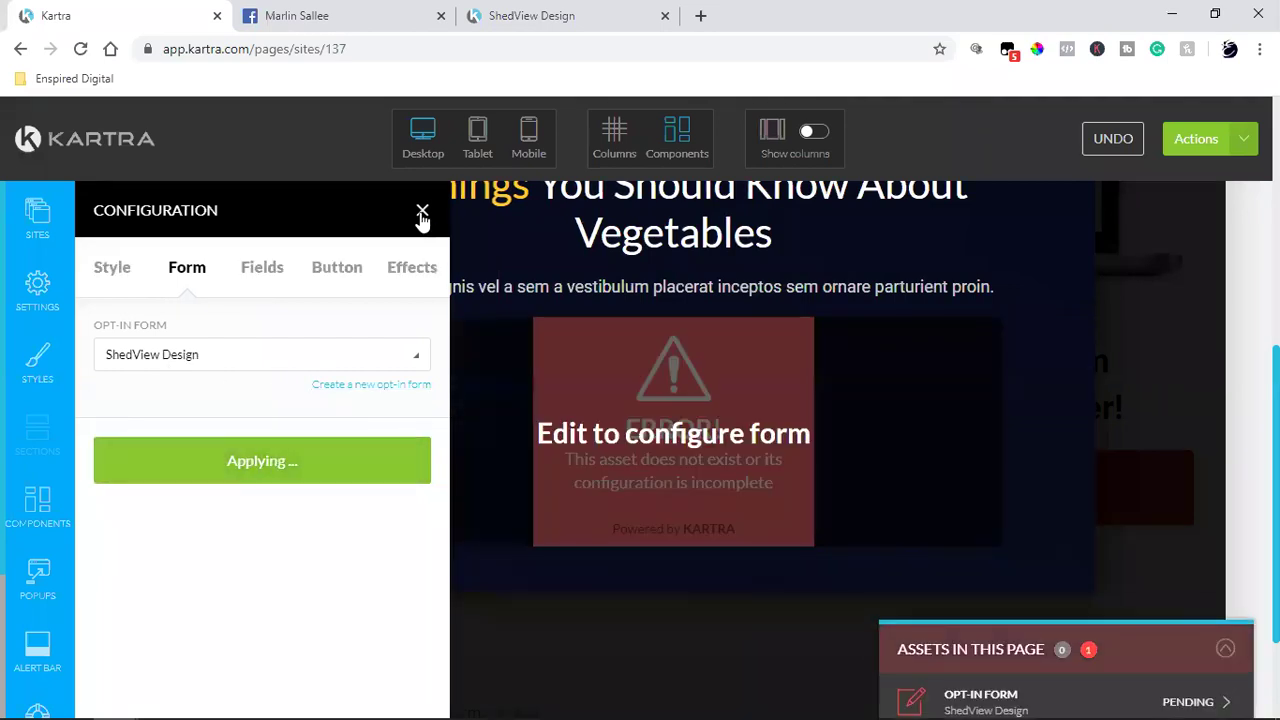
click(422, 210)
mouse_move(590, 440)
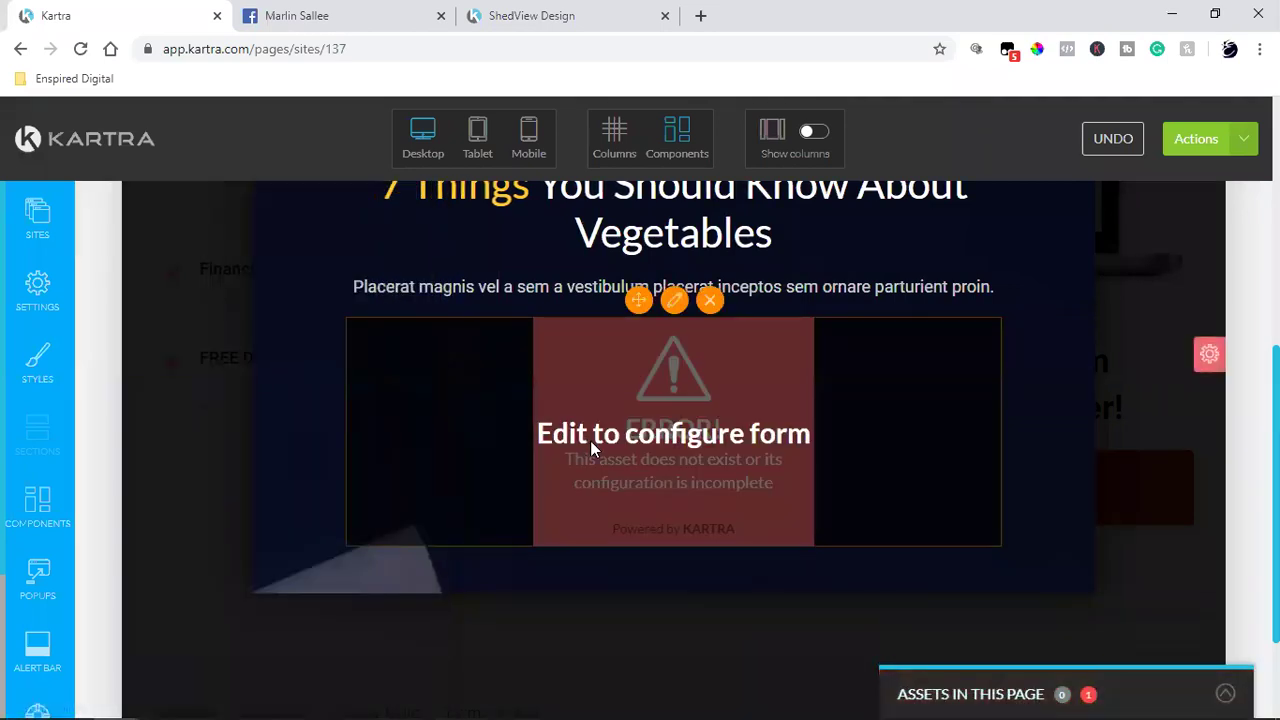
scroll(905, 467, up, 2)
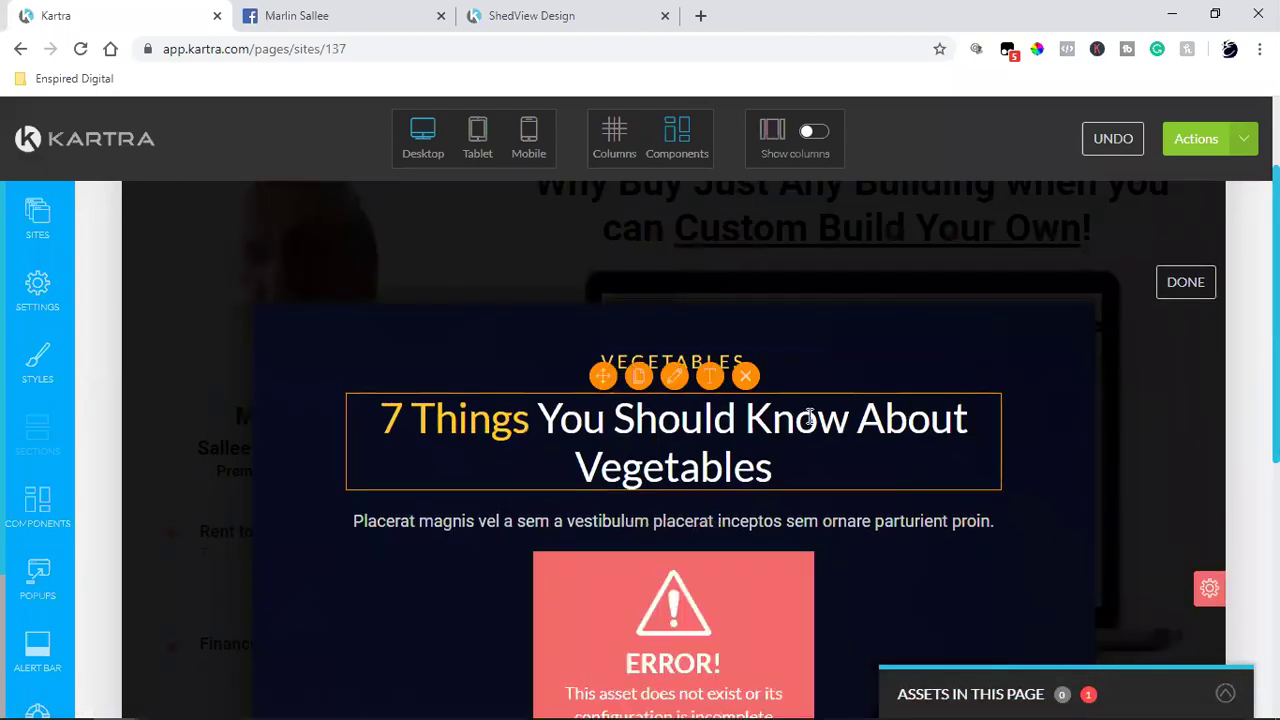
scroll(810, 417, down, 3)
scroll(810, 417, up, 1)
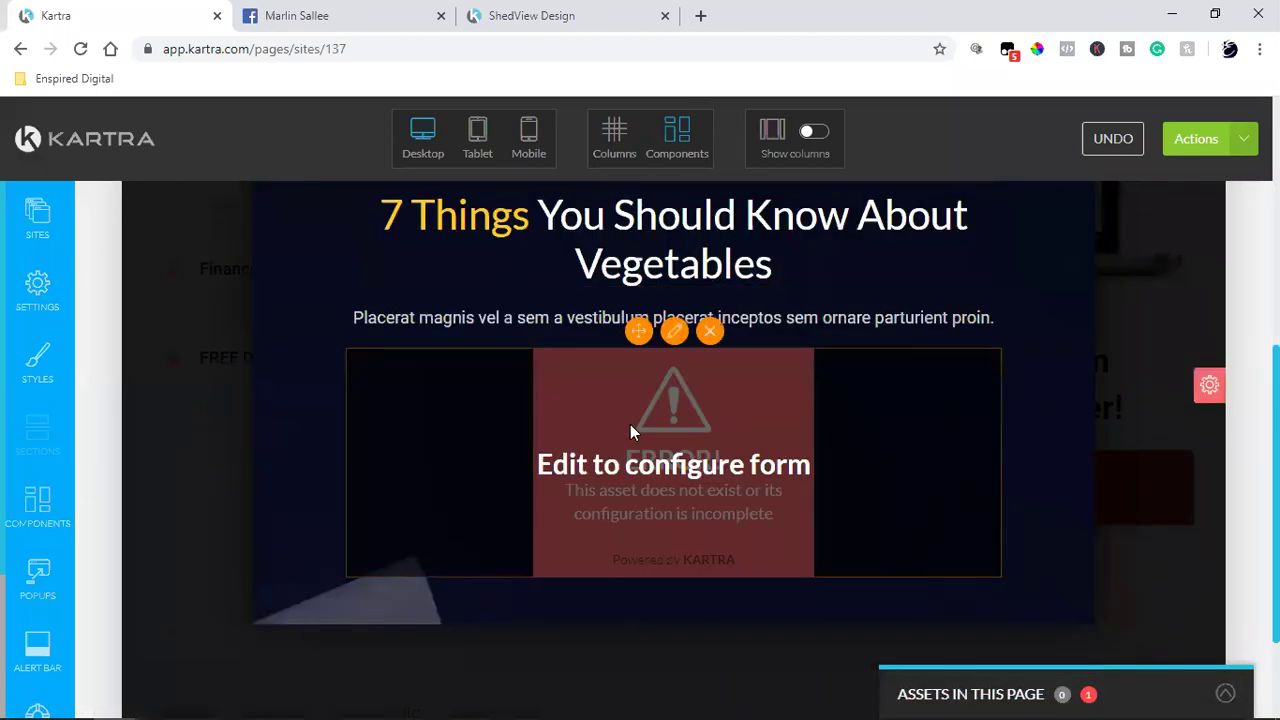
scroll(752, 444, up, 2)
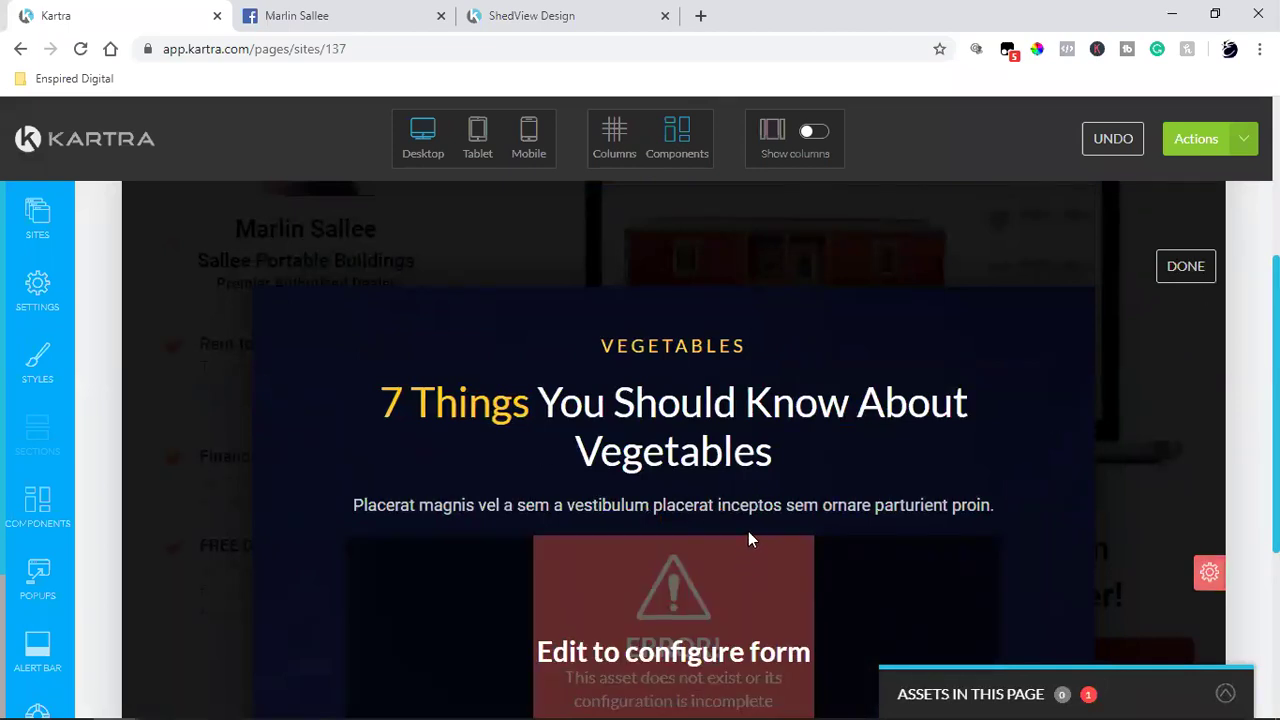
scroll(748, 540, down, 2)
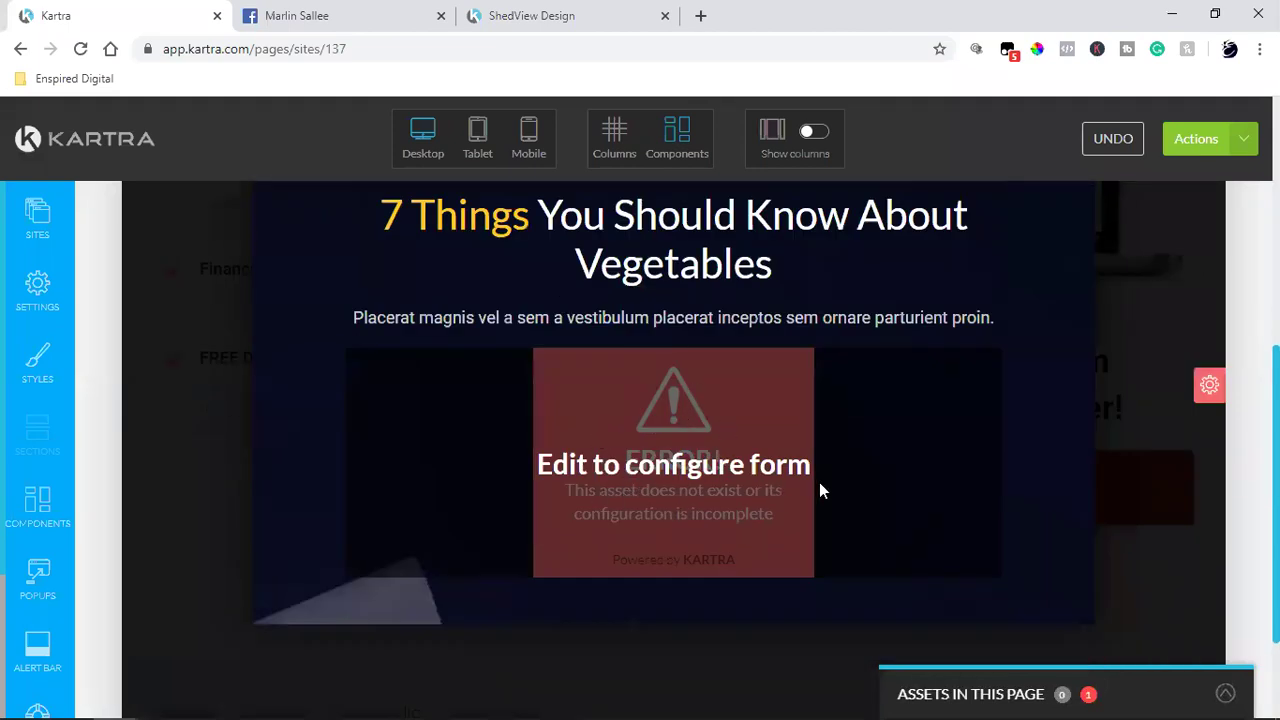
mouse_move(1001, 503)
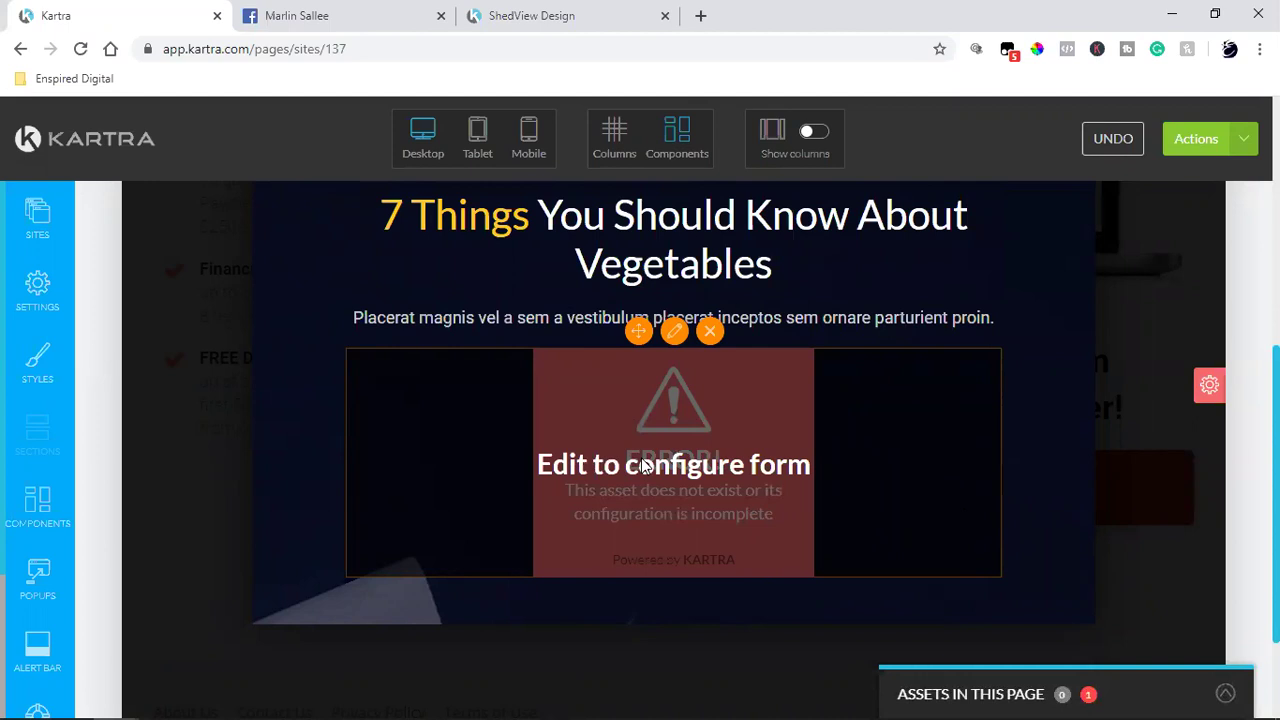
click(797, 473)
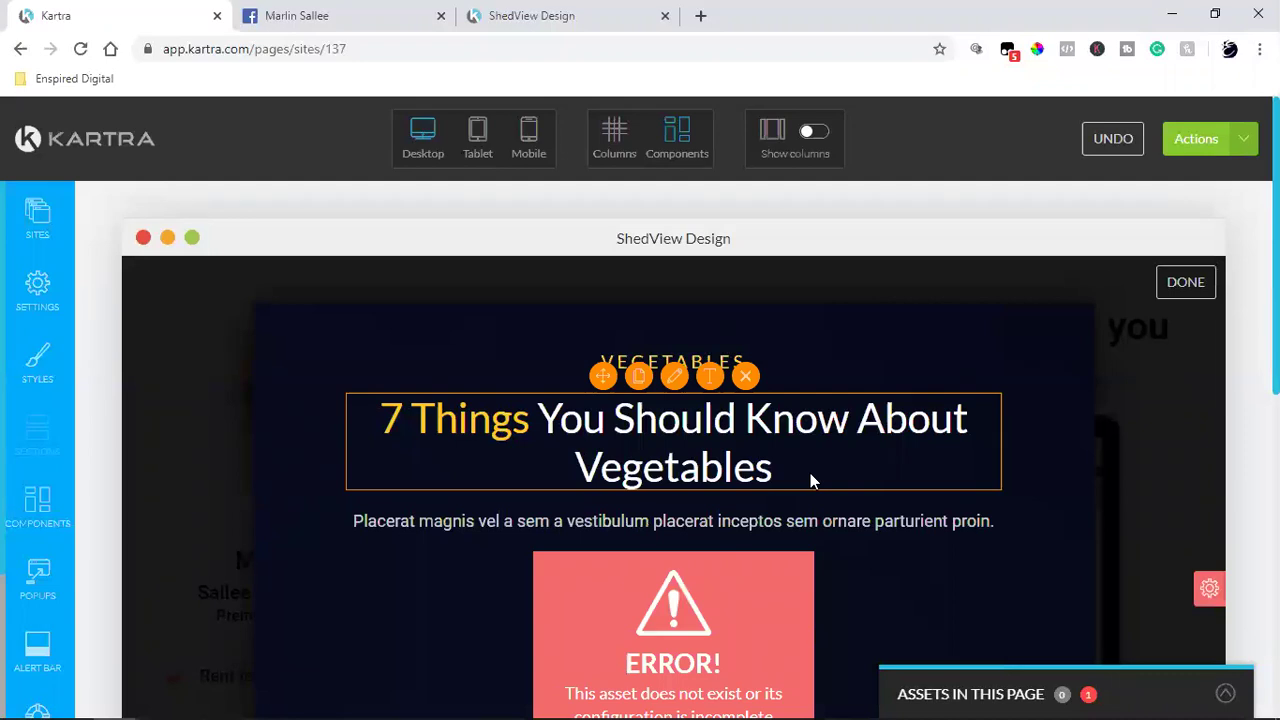
Step: Finish editing the popup and save the page progress
click(1188, 285)
click(1232, 145)
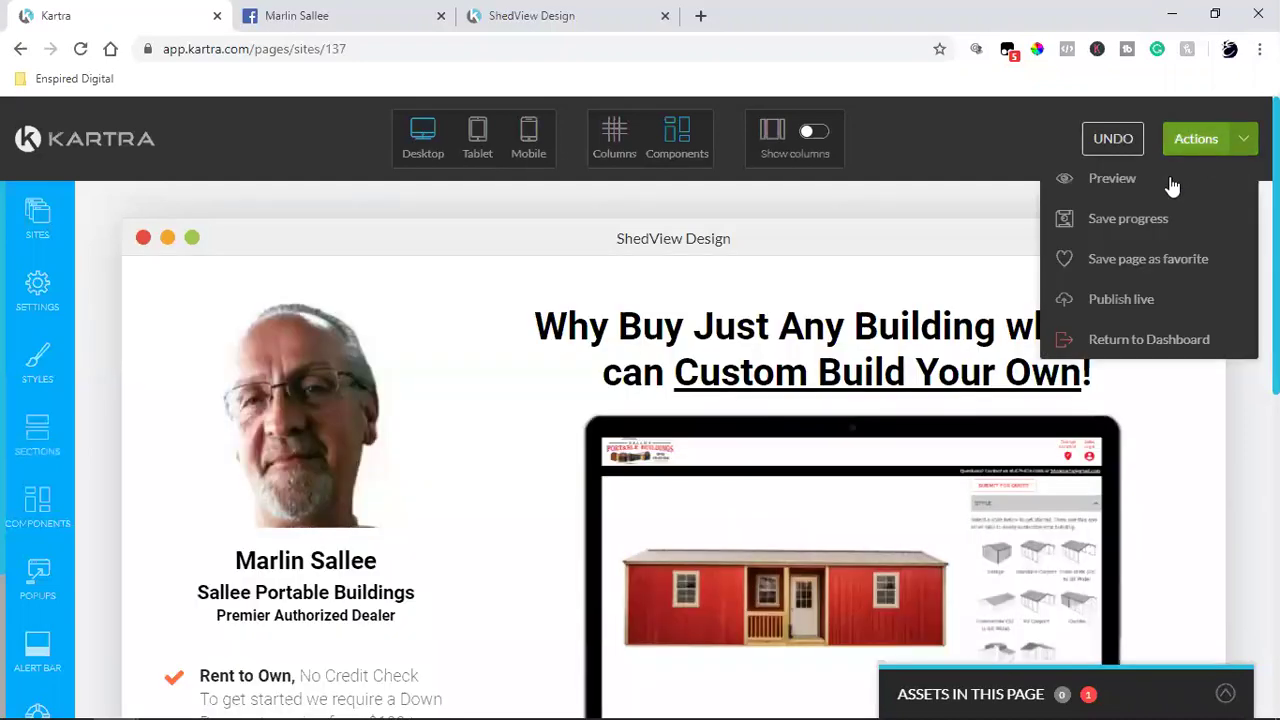
click(1090, 220)
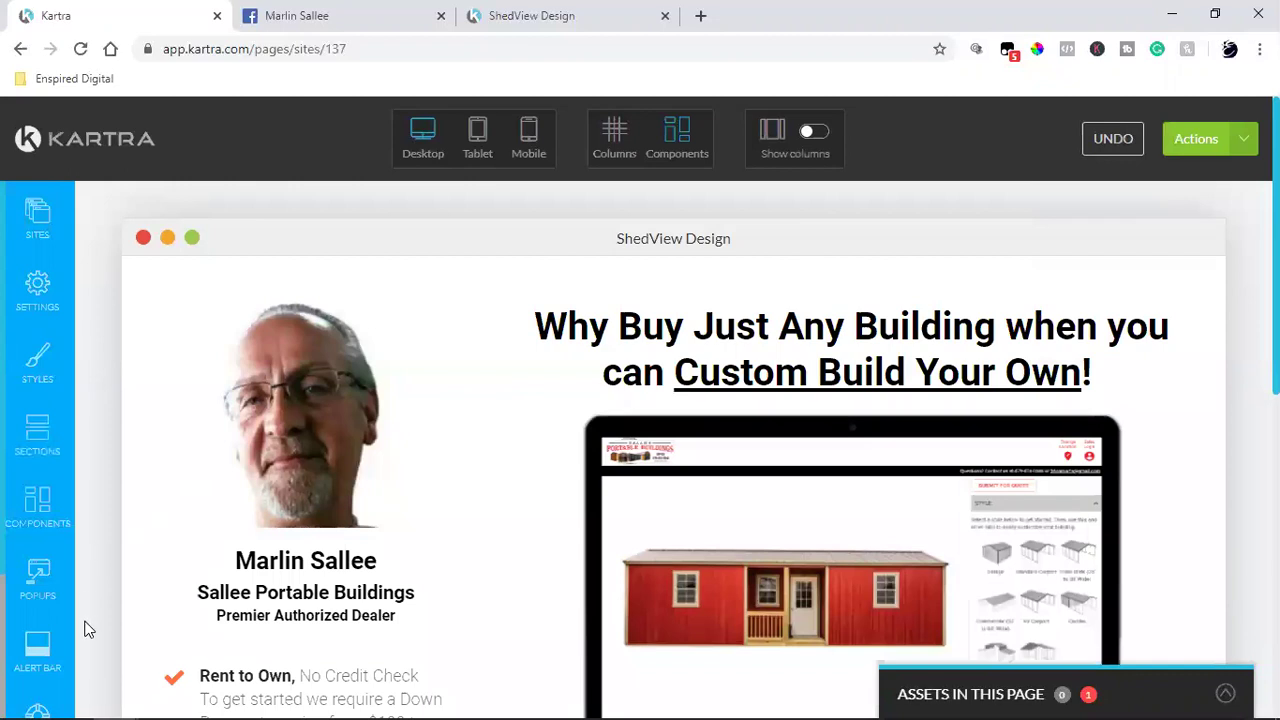
Step: Switch off the Exit pop up in the Popups settings and save the site
click(36, 589)
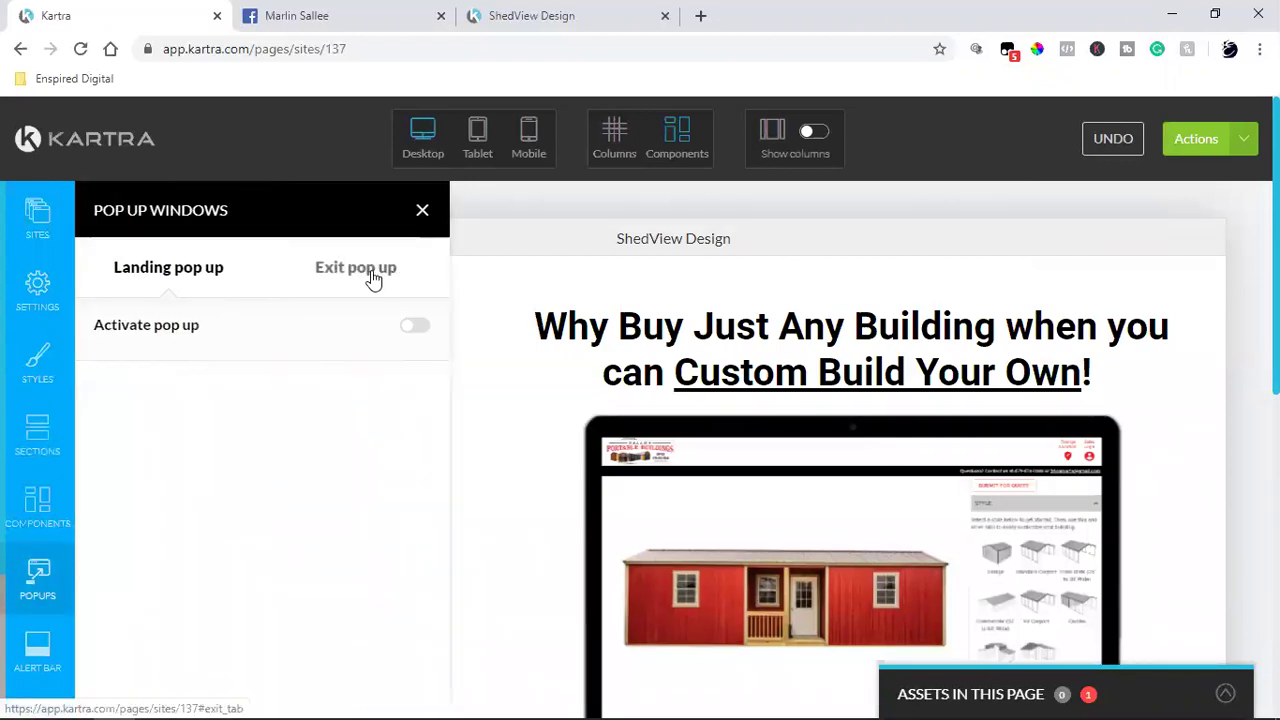
click(373, 279)
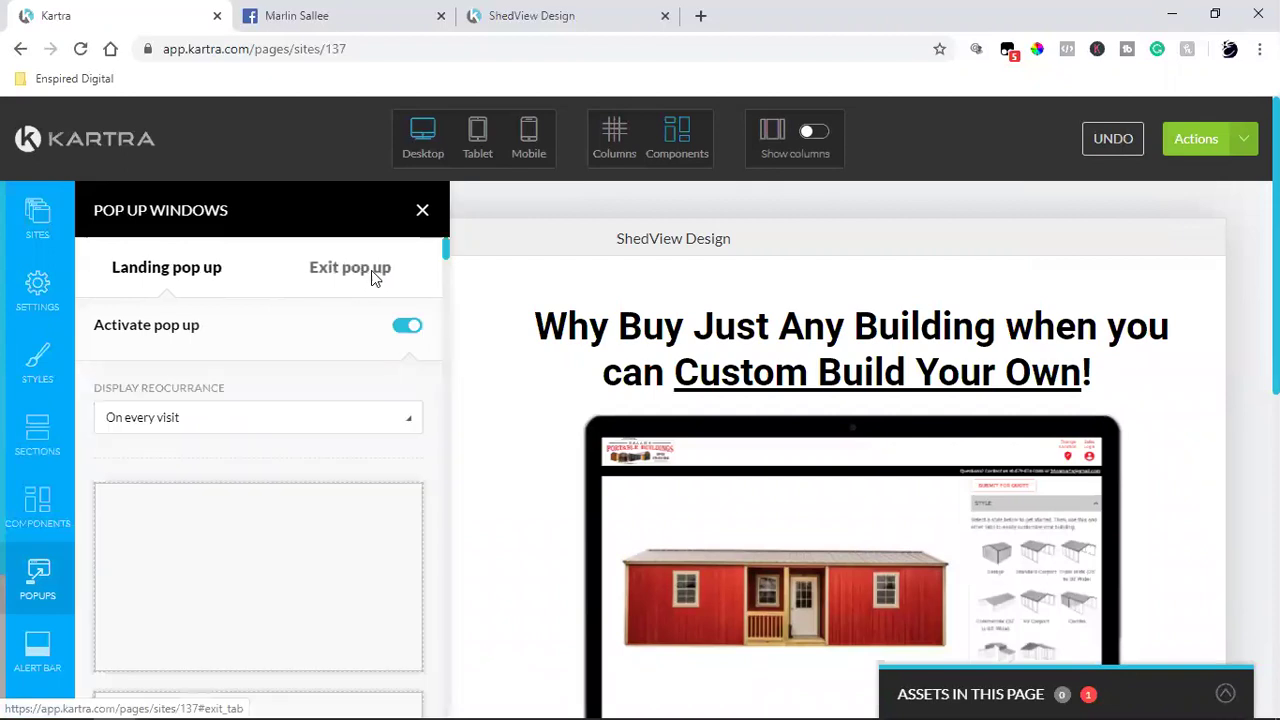
click(407, 332)
click(422, 212)
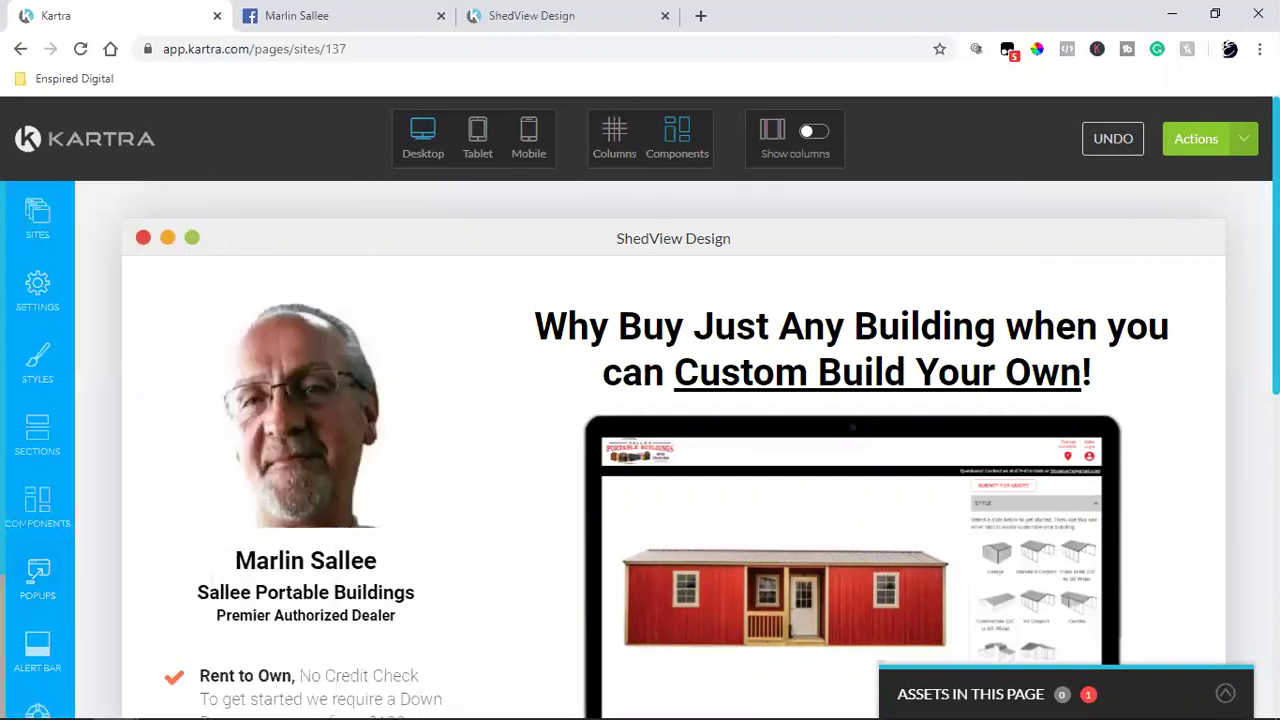
click(1227, 148)
click(1143, 212)
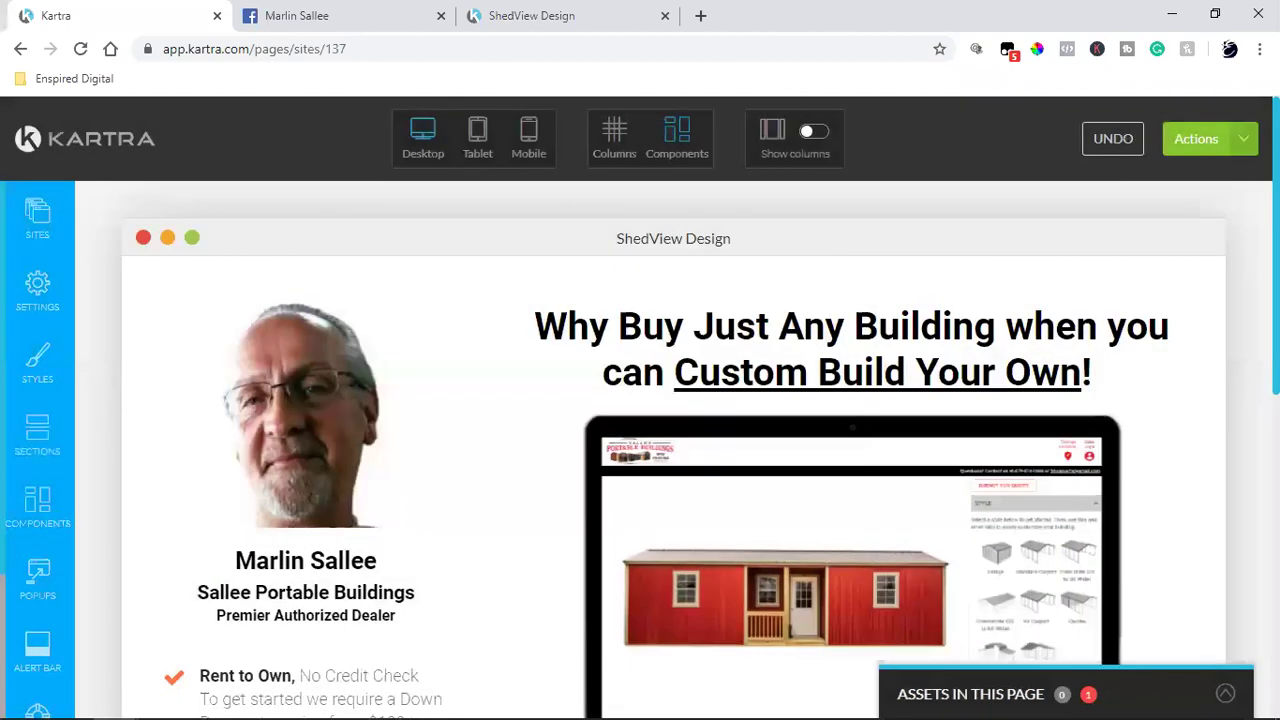
Step: Close the save confirmation and Publish page options without publishing, then open Google in a new tab
click(1230, 142)
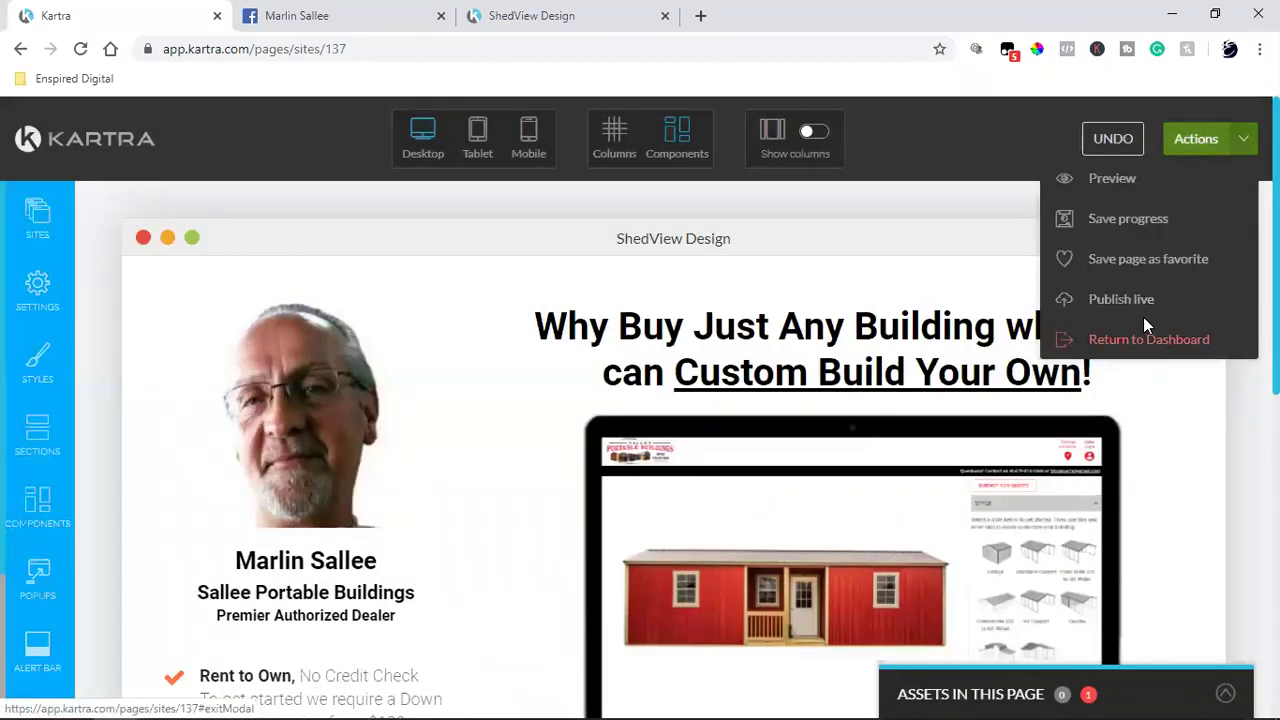
click(1147, 299)
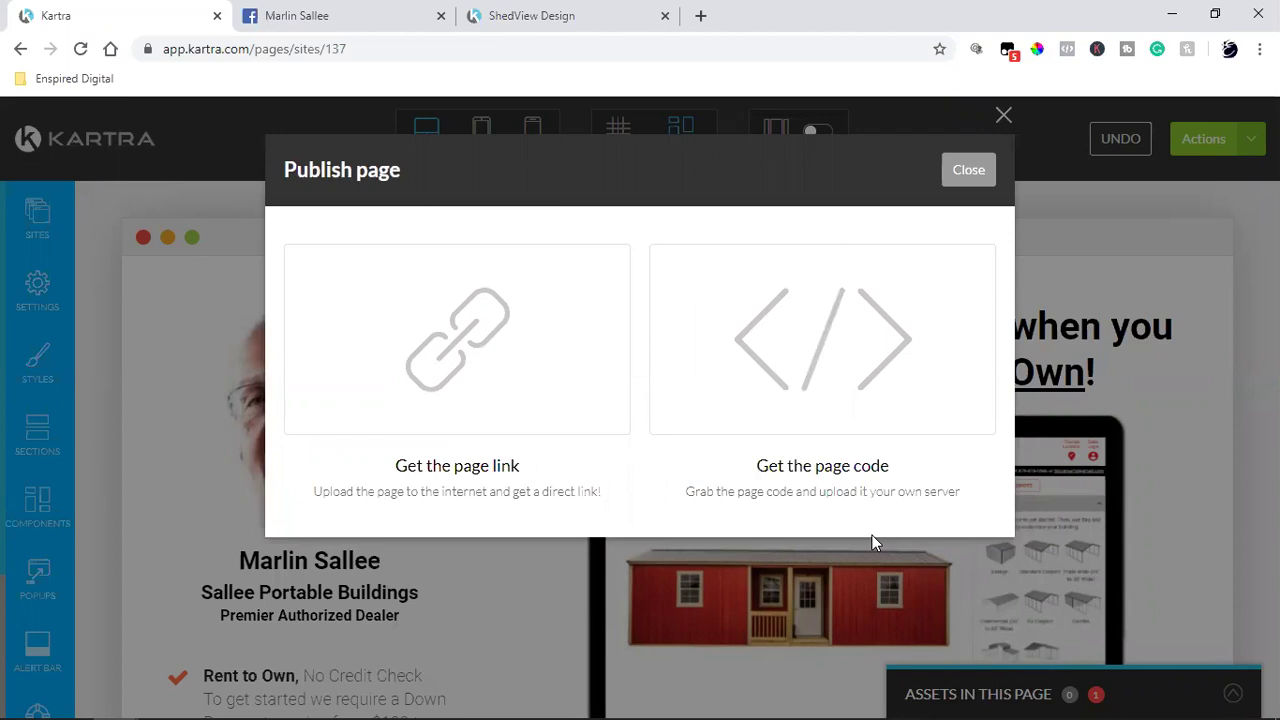
click(952, 178)
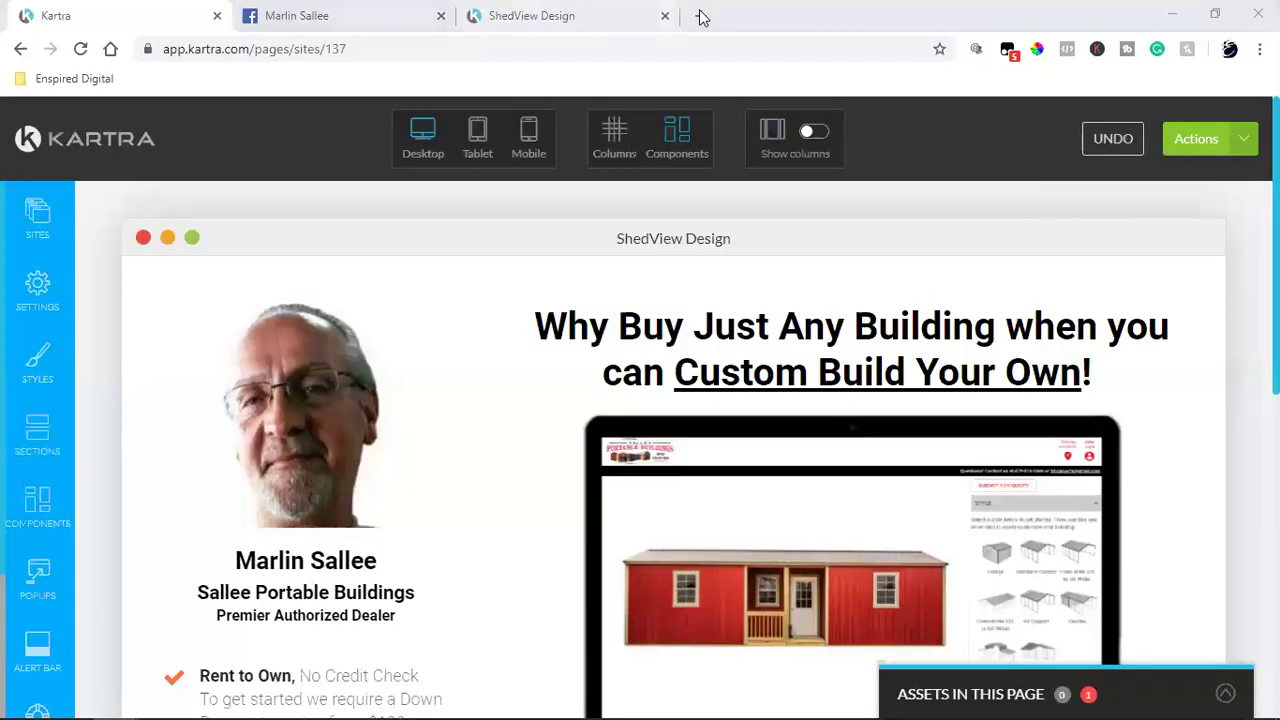
click(700, 15)
click(121, 48)
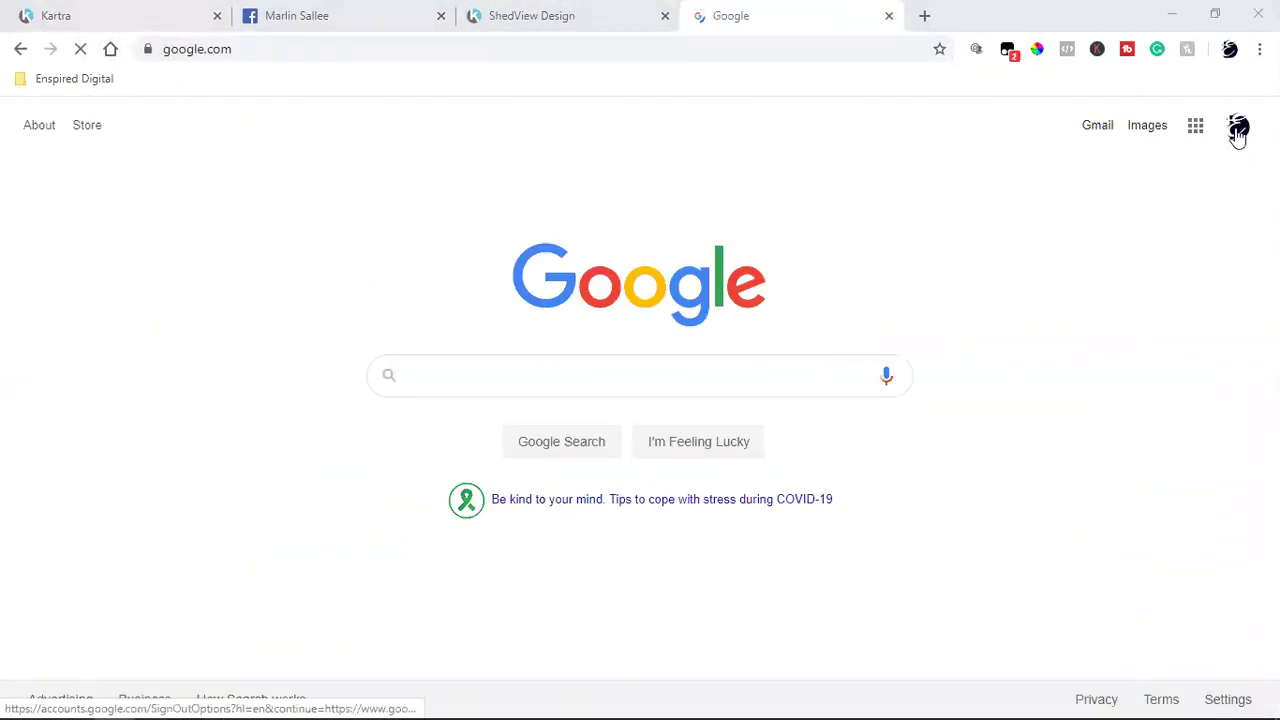
Step: Switch to a different signed-in Google account and open its Gmail inbox
click(1238, 130)
scroll(1108, 450, down, 3)
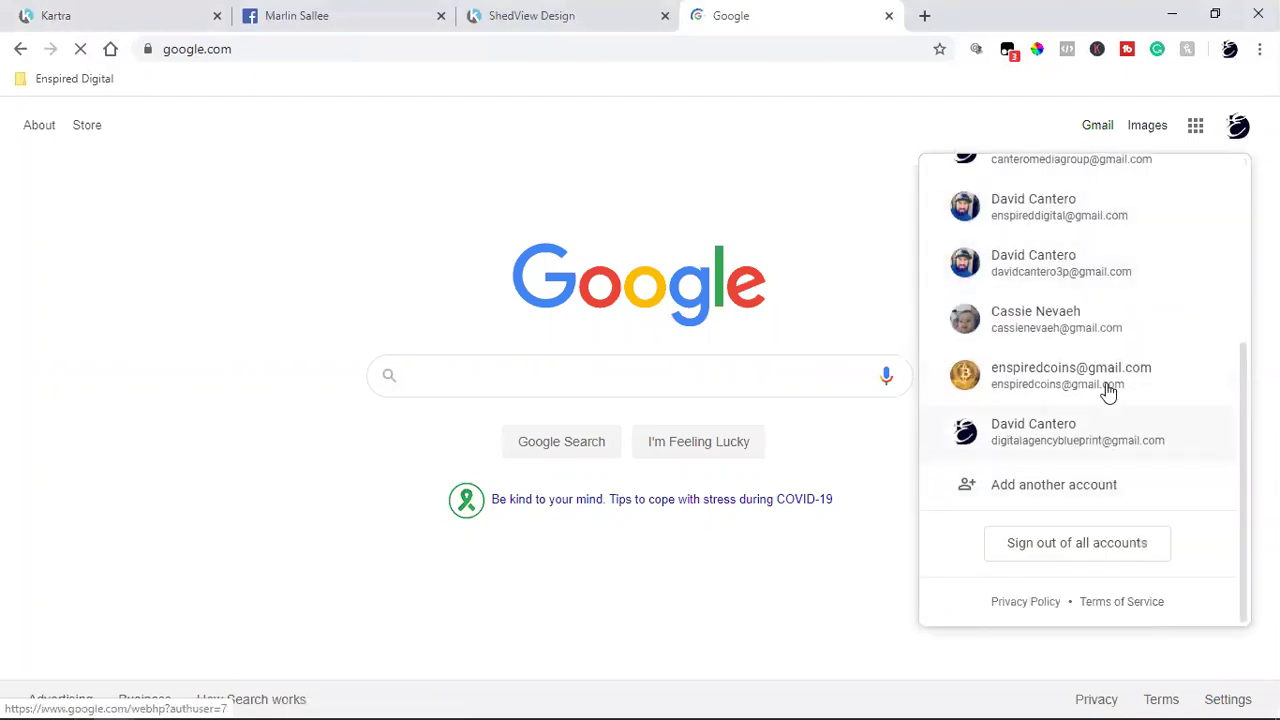
scroll(1108, 388, up, 3)
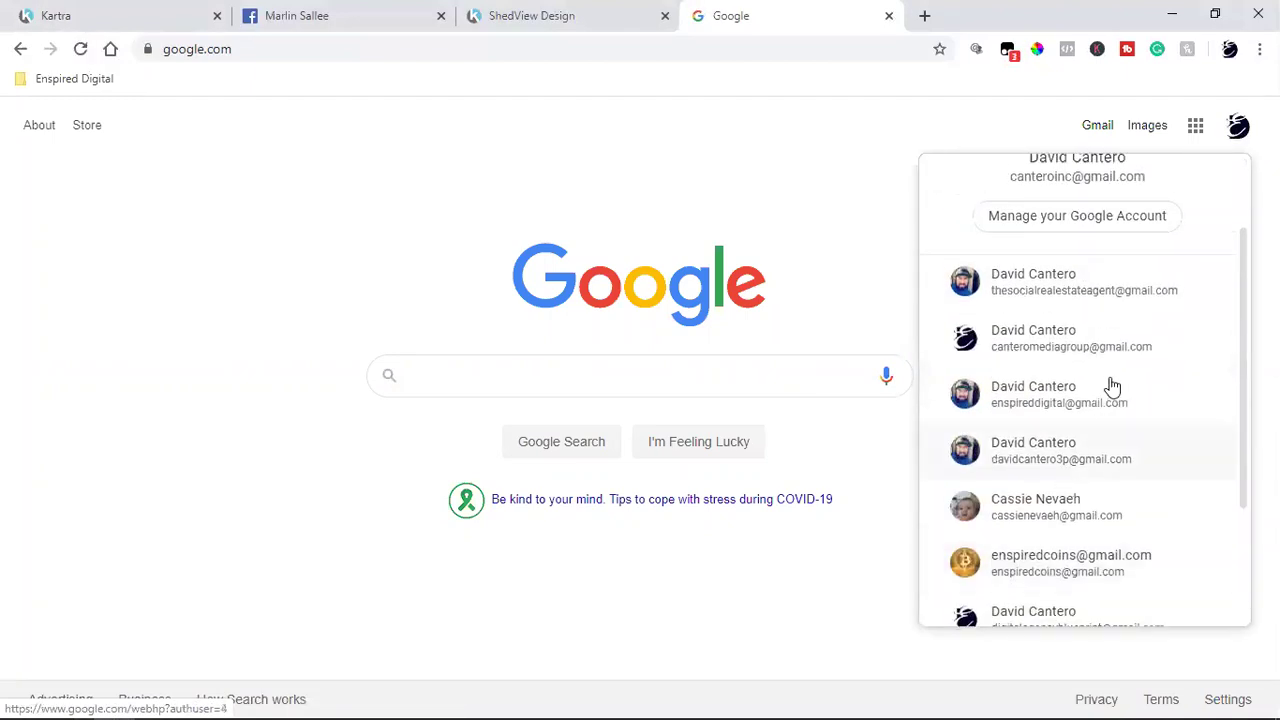
click(1050, 402)
click(1106, 149)
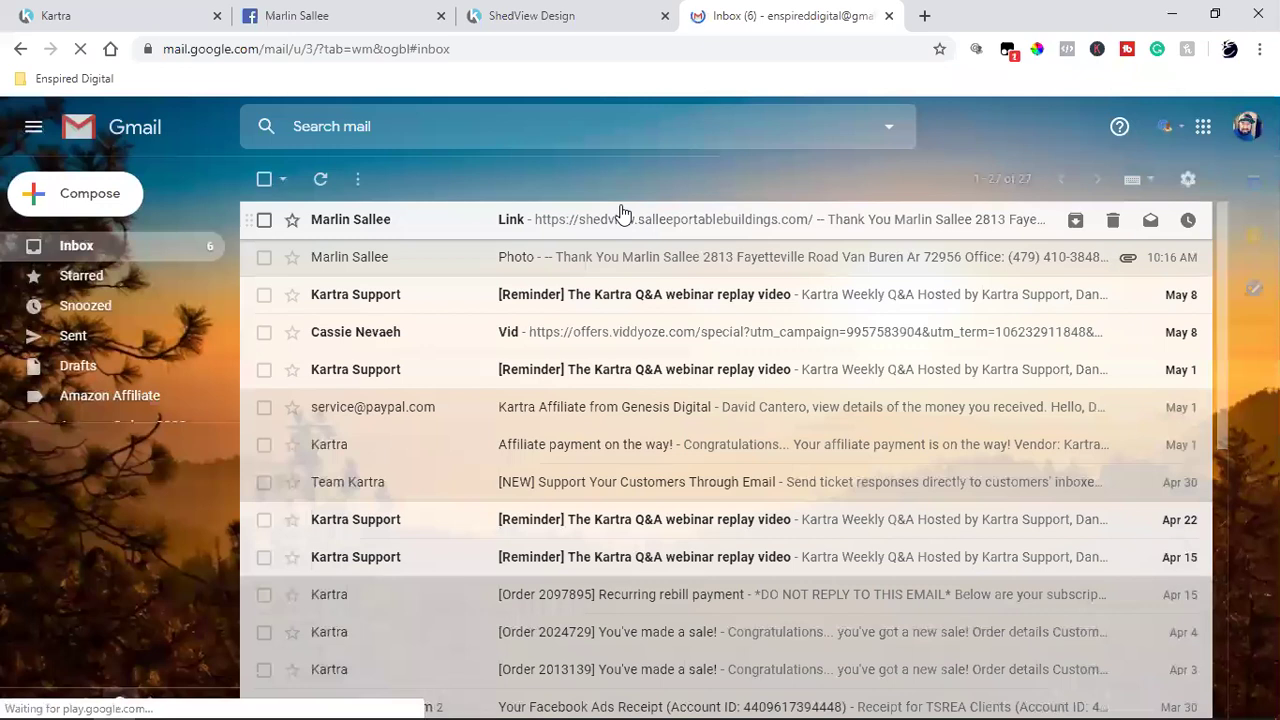
Step: Open the 'Link' email and follow its shedview.salleeportablebuildings.com address
click(620, 214)
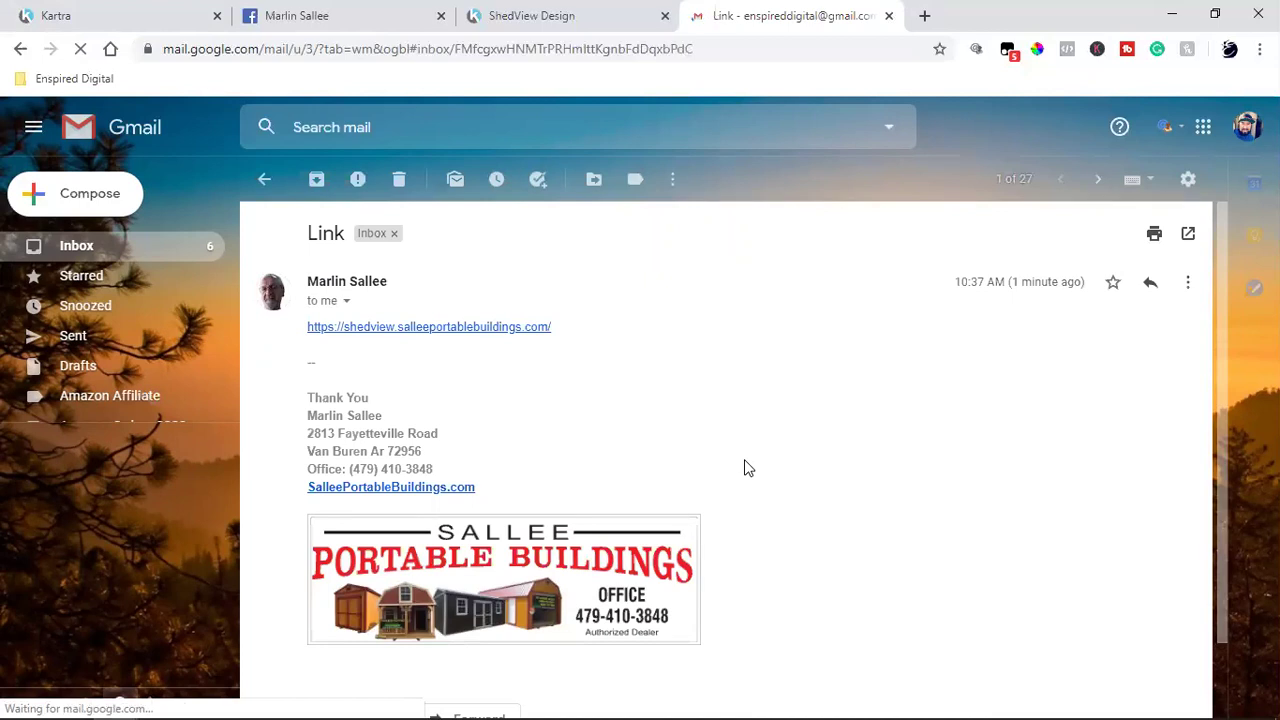
click(463, 328)
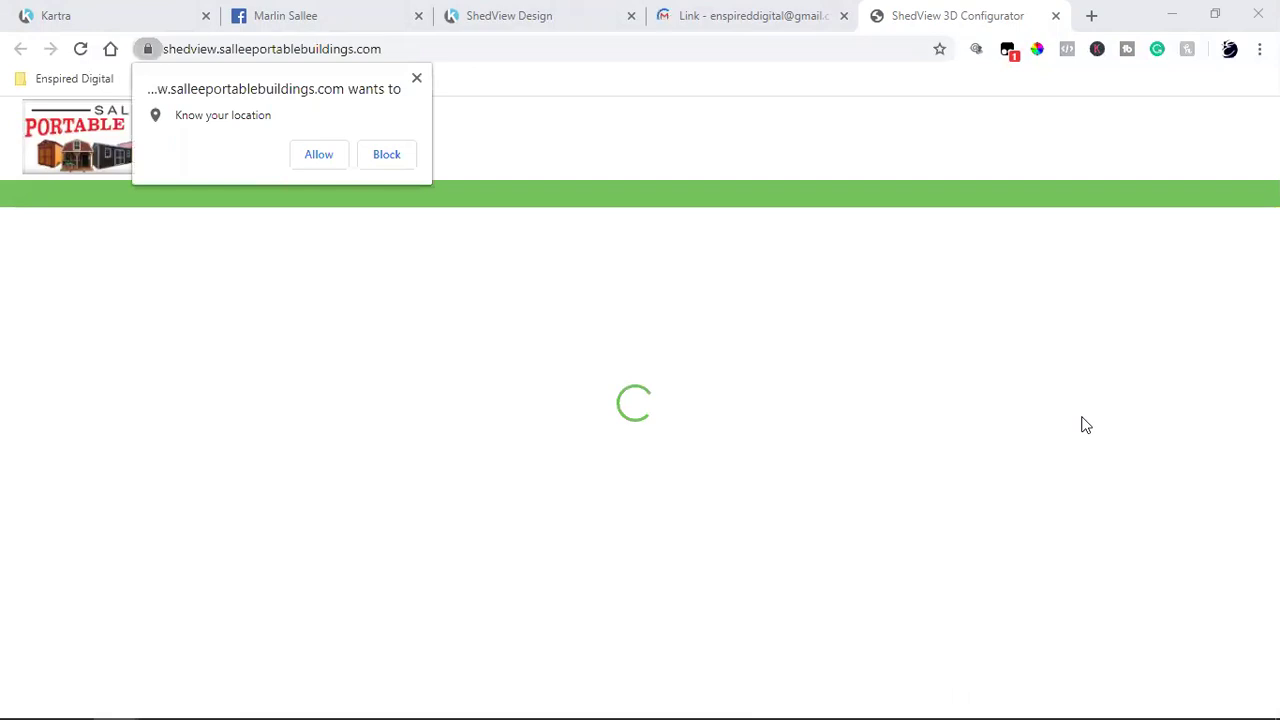
Step: Block location access, bookmark ShedView 3D Configurator to the Bookmarks bar, and close its tab
click(386, 154)
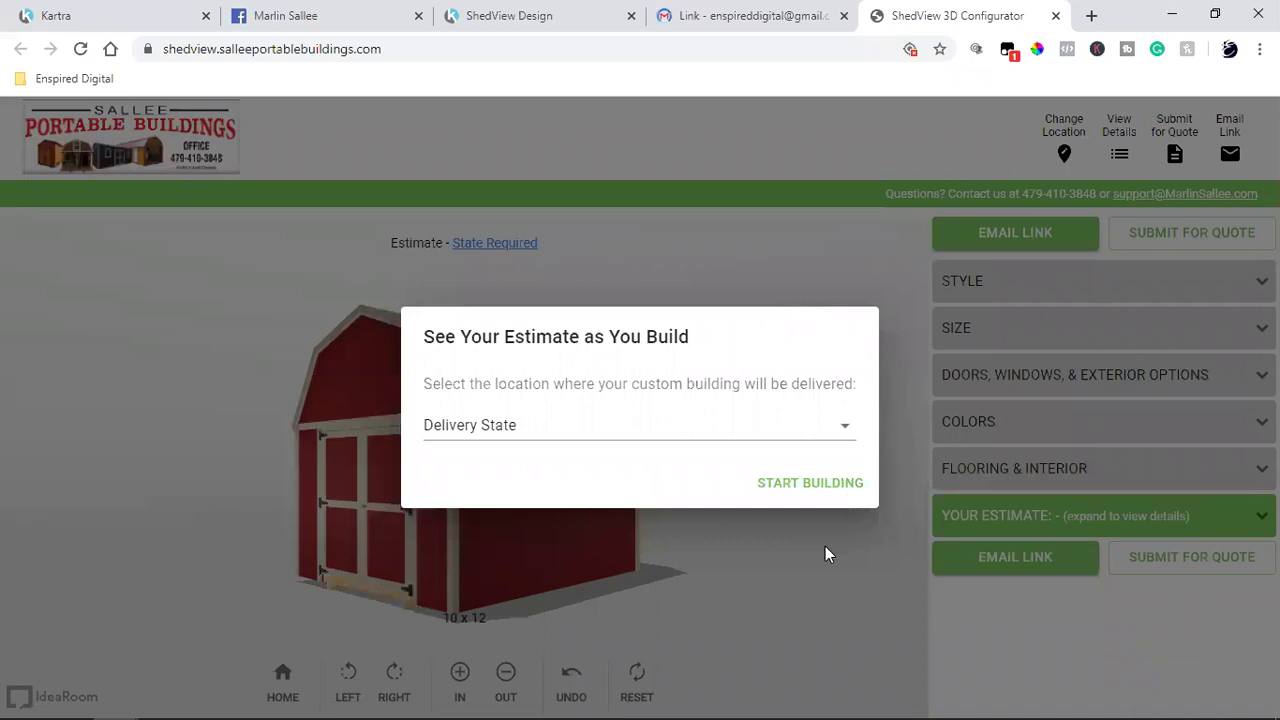
click(939, 48)
click(822, 170)
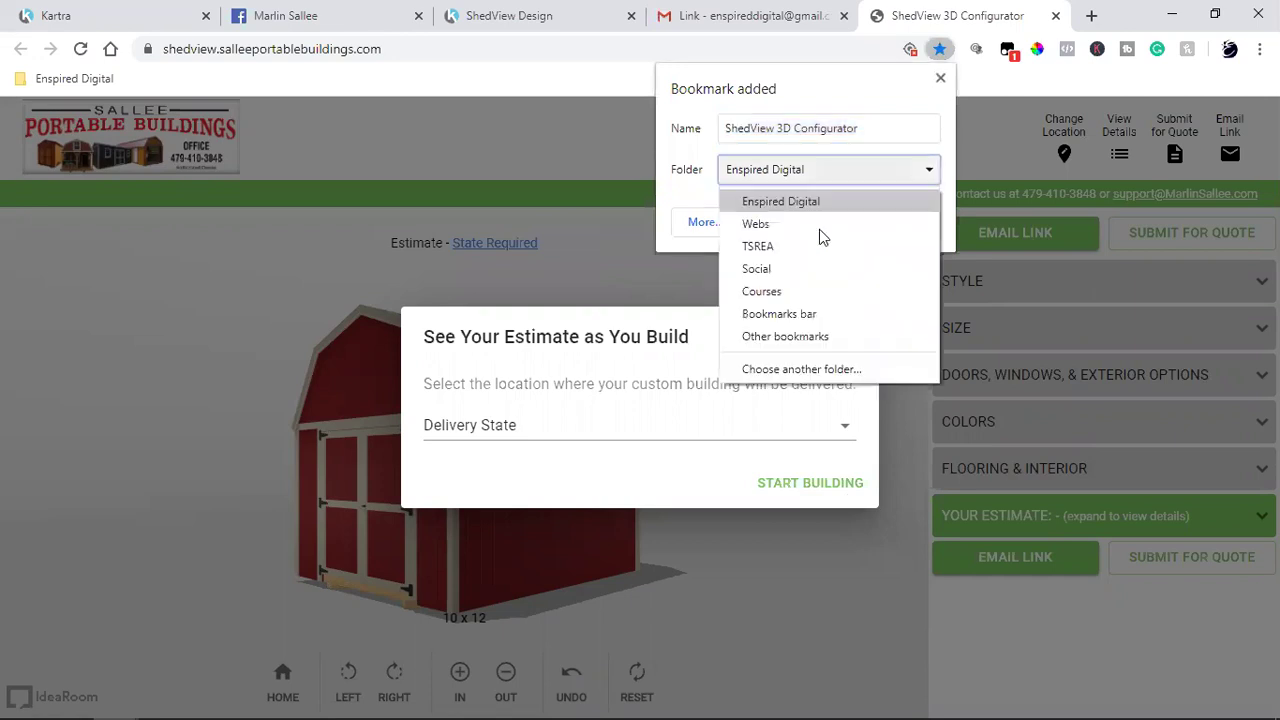
click(811, 315)
click(822, 222)
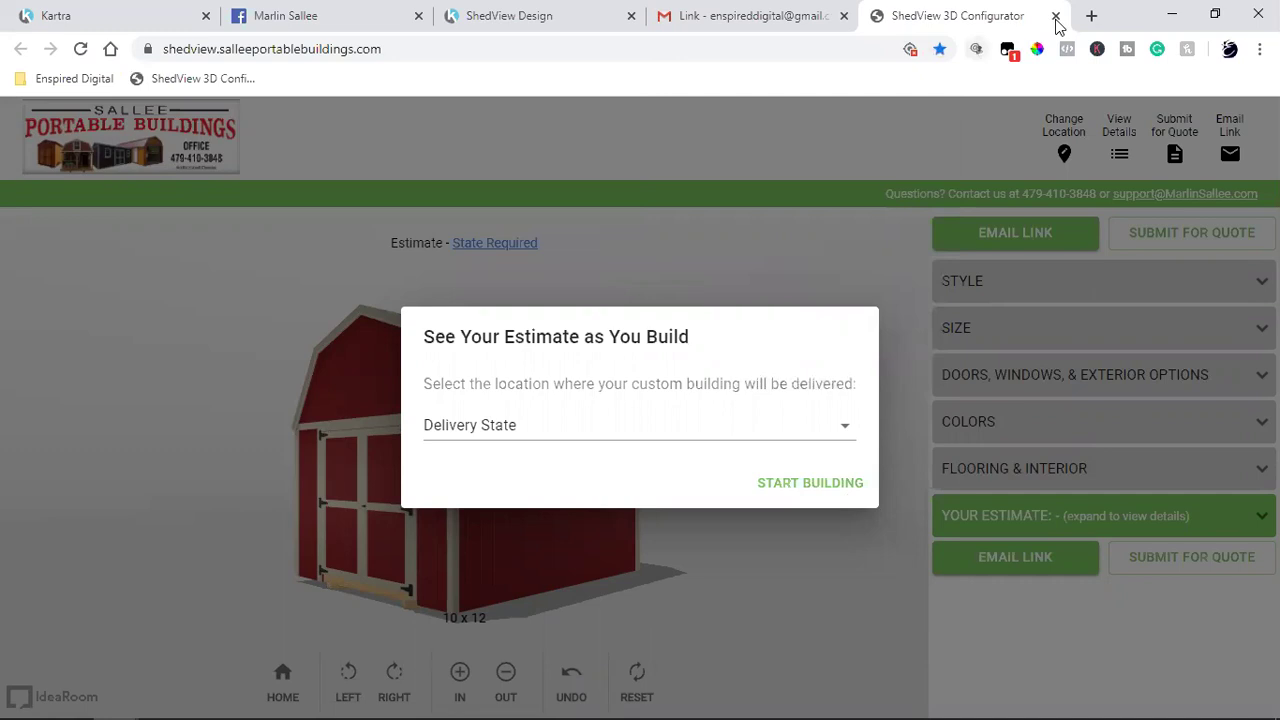
key(ctrl+w)
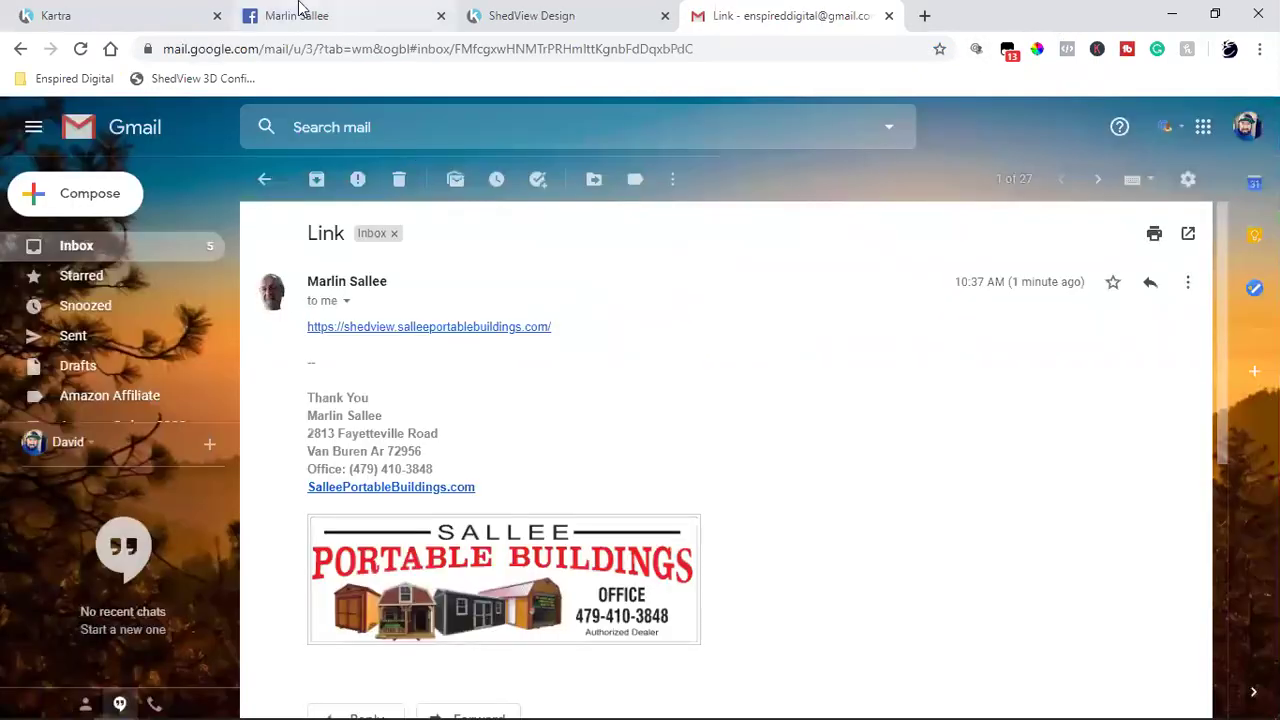
Step: Back in Kartra, scroll through the ShedView Design page reviewing the headline, dealer photo and laptop mockup
click(160, 12)
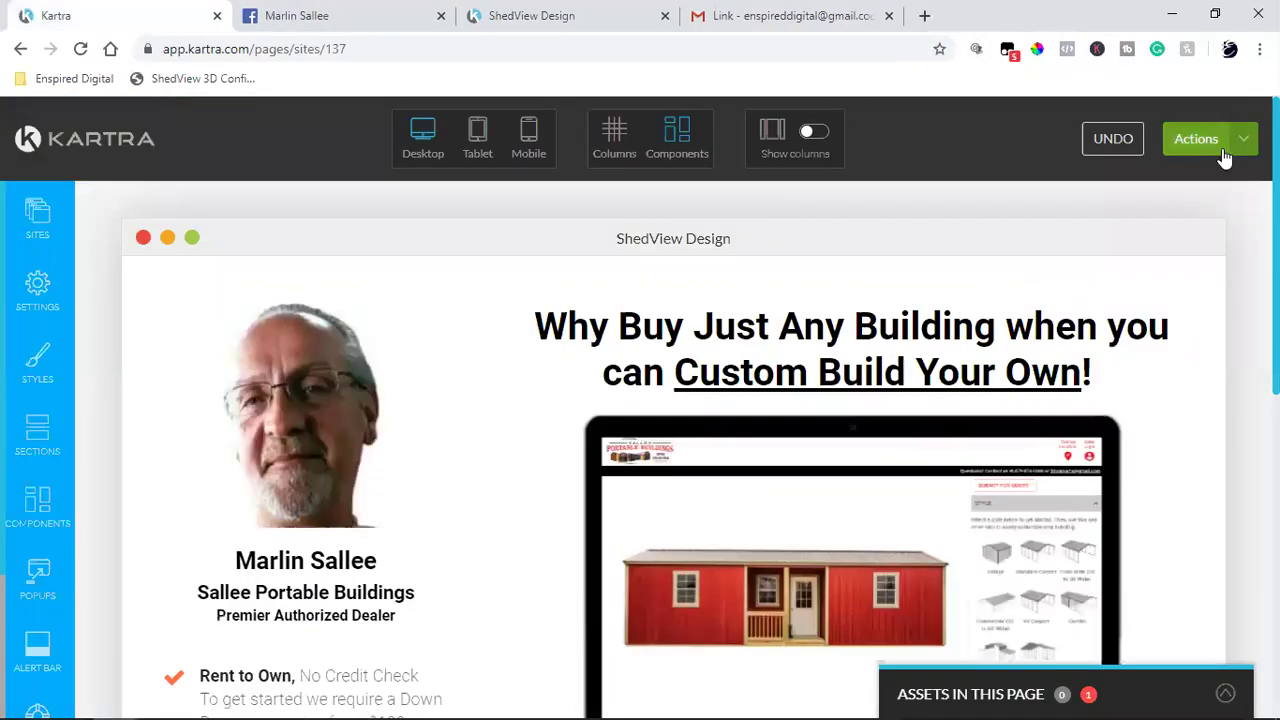
mouse_move(1104, 452)
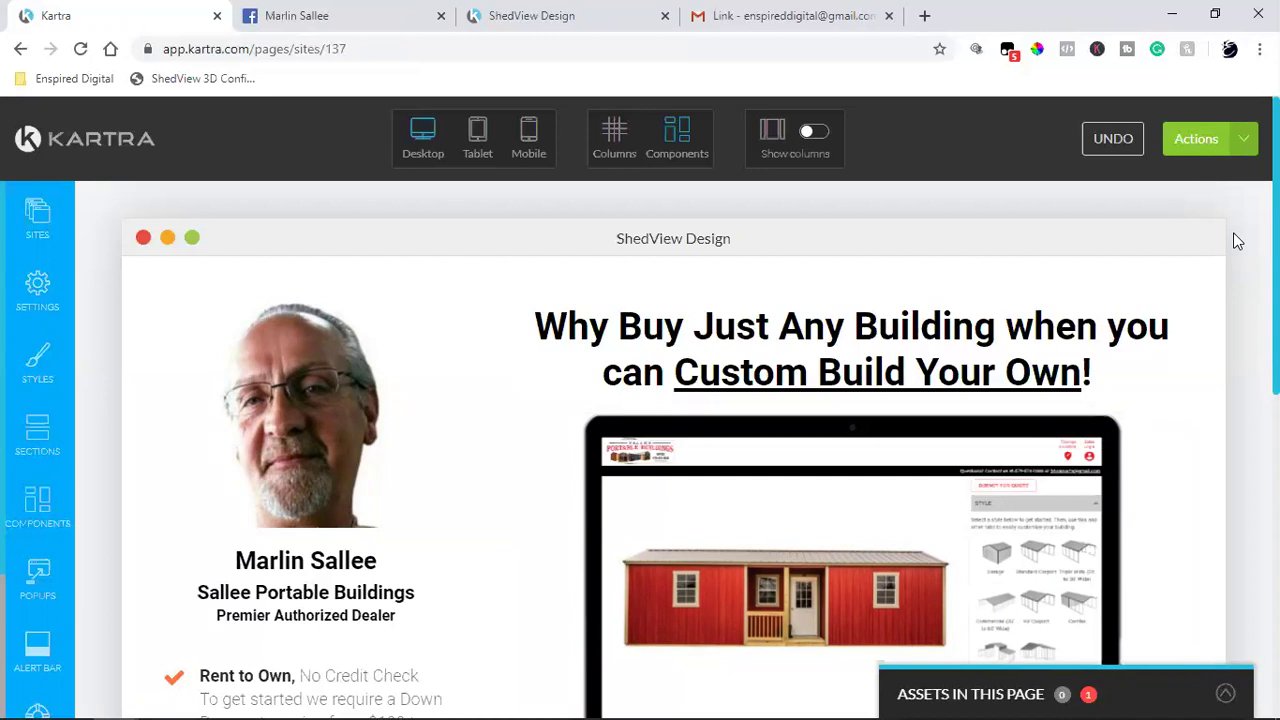
scroll(939, 390, down, 4)
scroll(834, 400, down, 2)
mouse_move(825, 437)
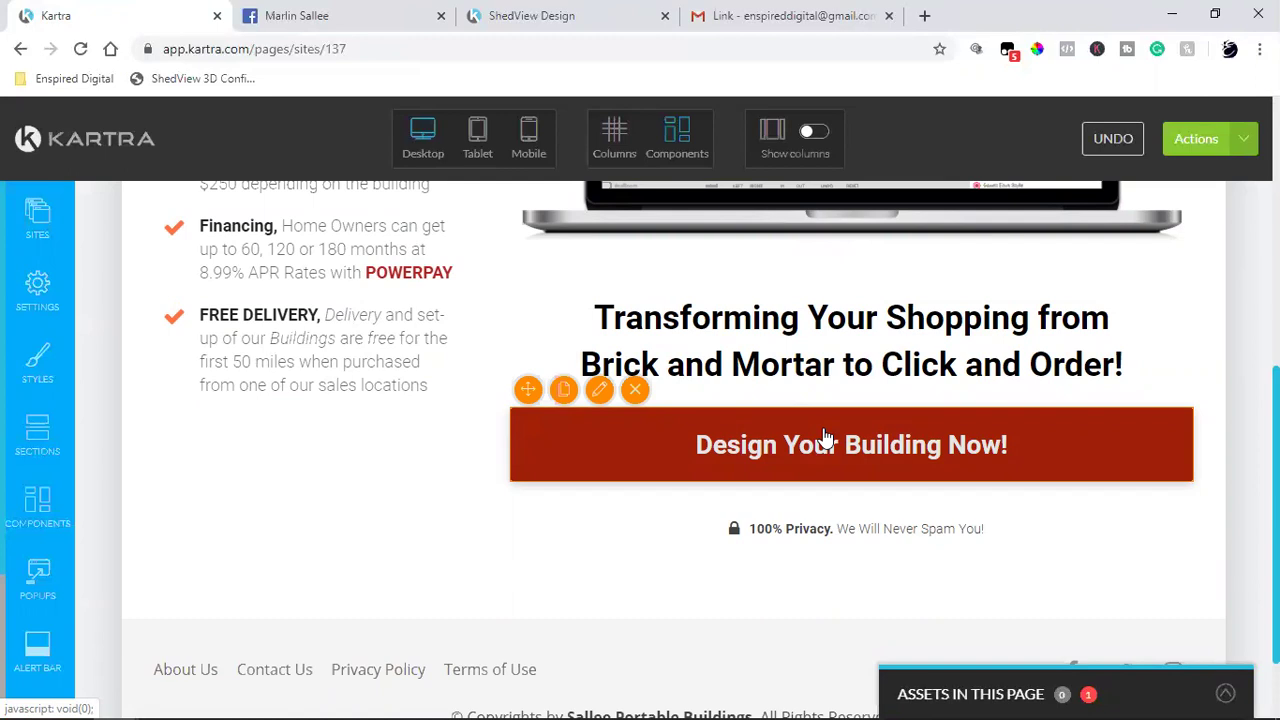
scroll(825, 437, up, 3)
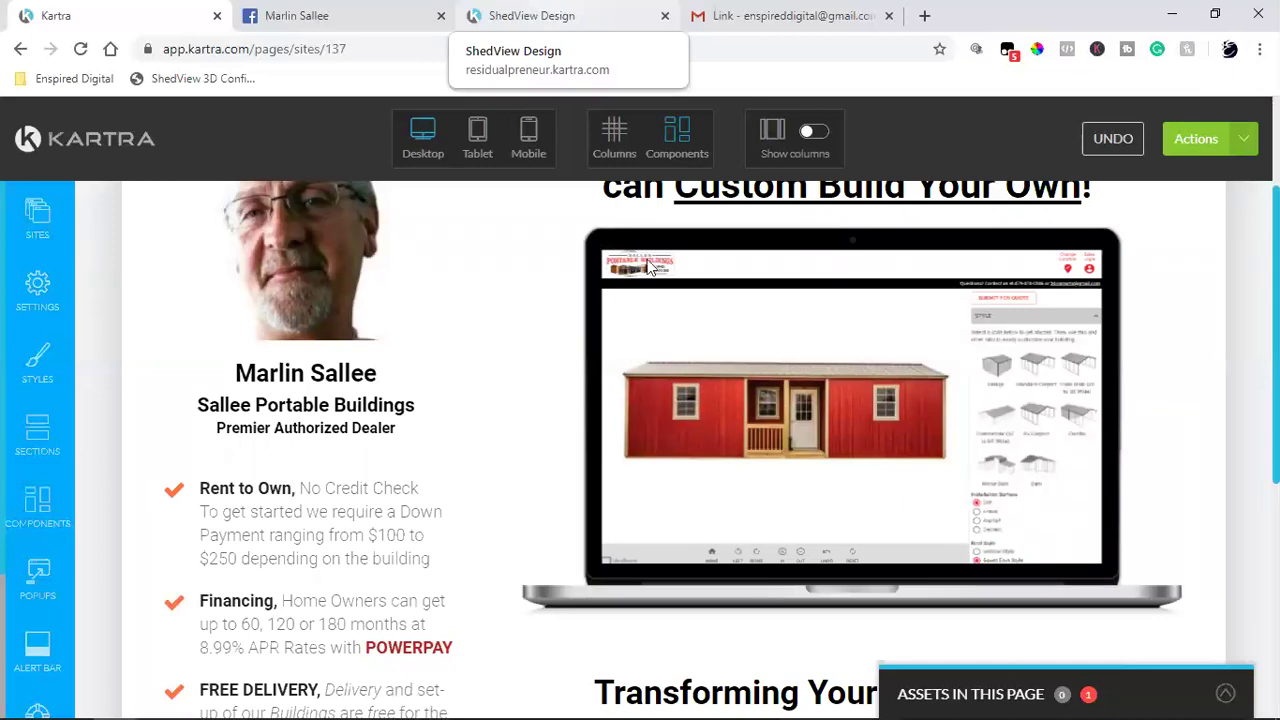
mouse_move(667, 411)
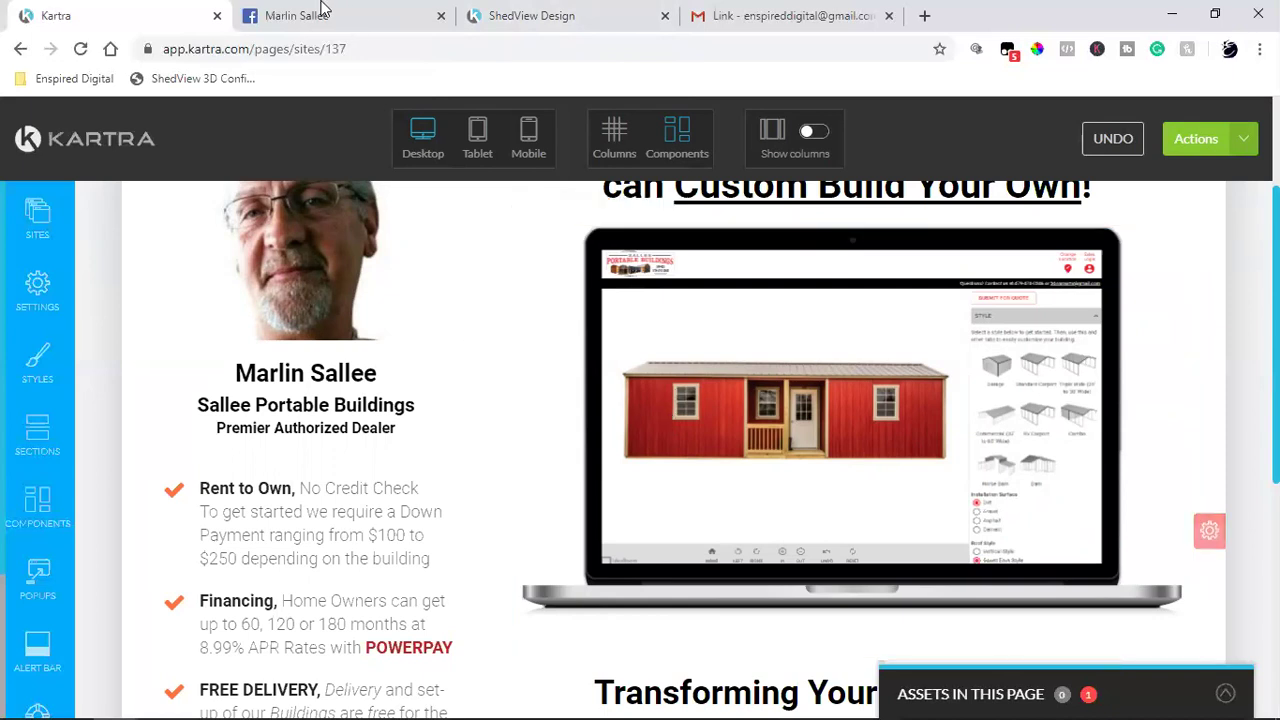
mouse_move(757, 583)
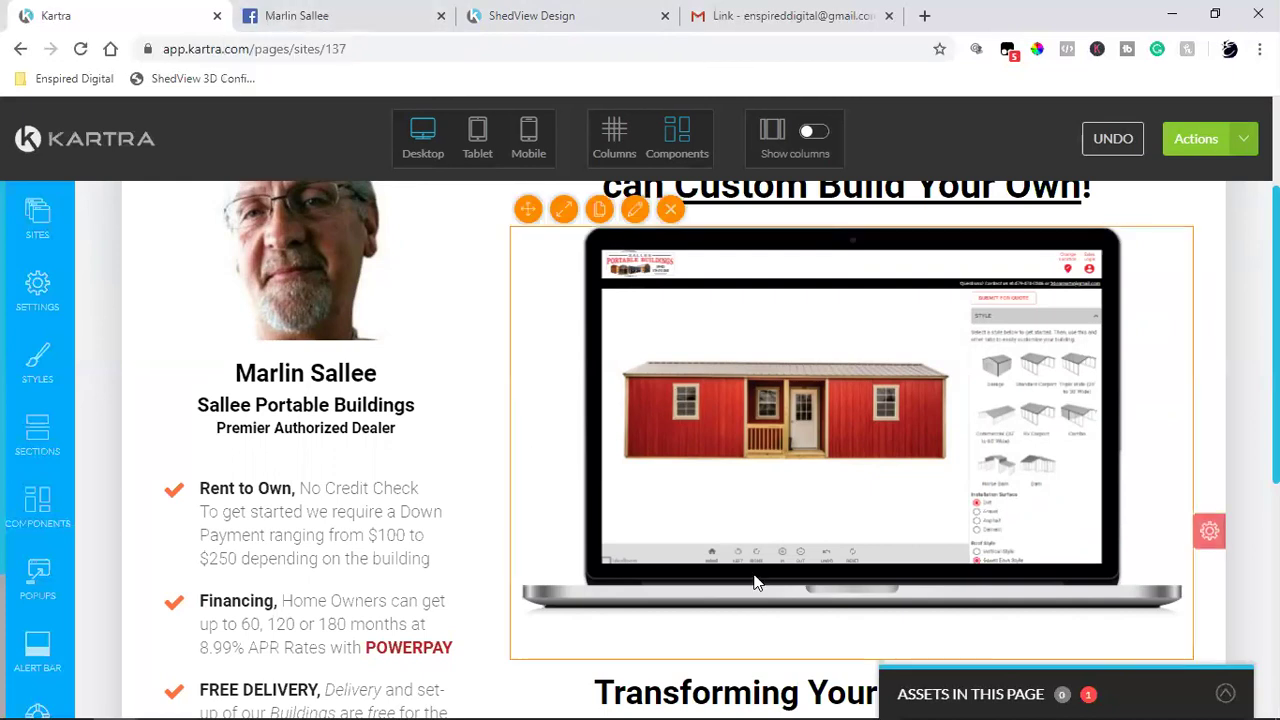
scroll(757, 583, up, 3)
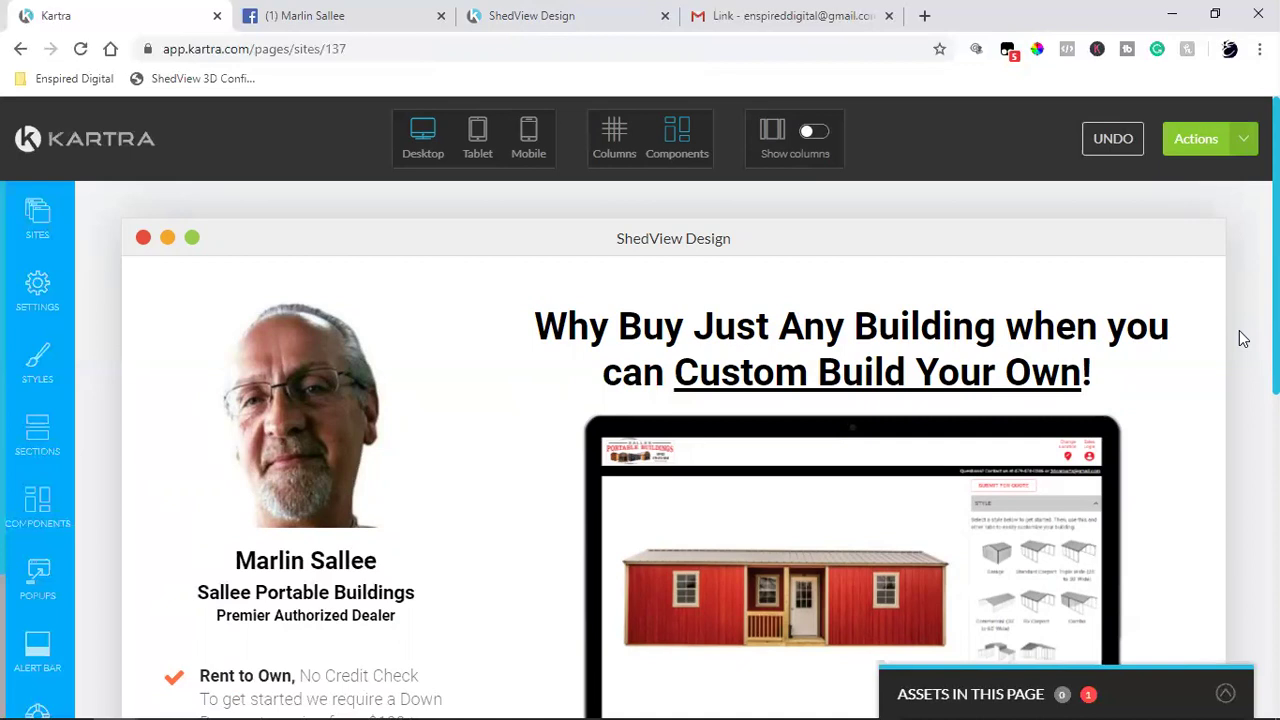
Step: Switch to the dealer's Facebook tab and go to the News Feed
click(332, 12)
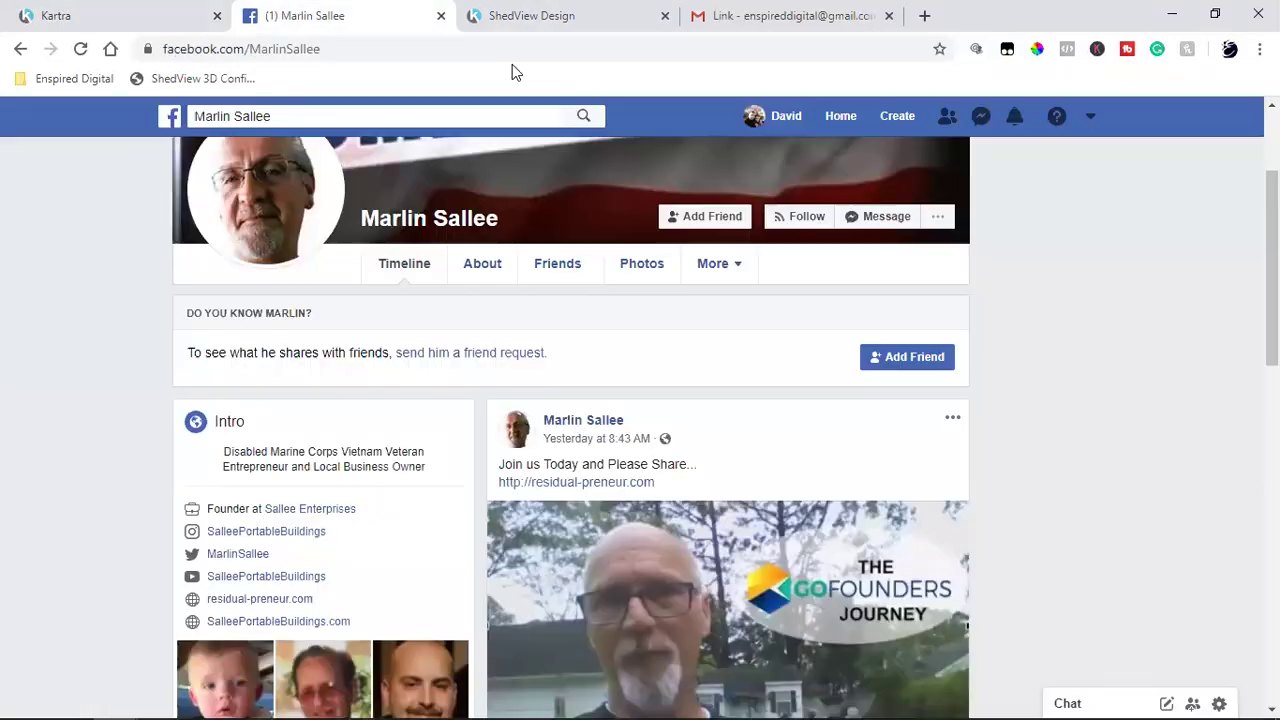
click(842, 117)
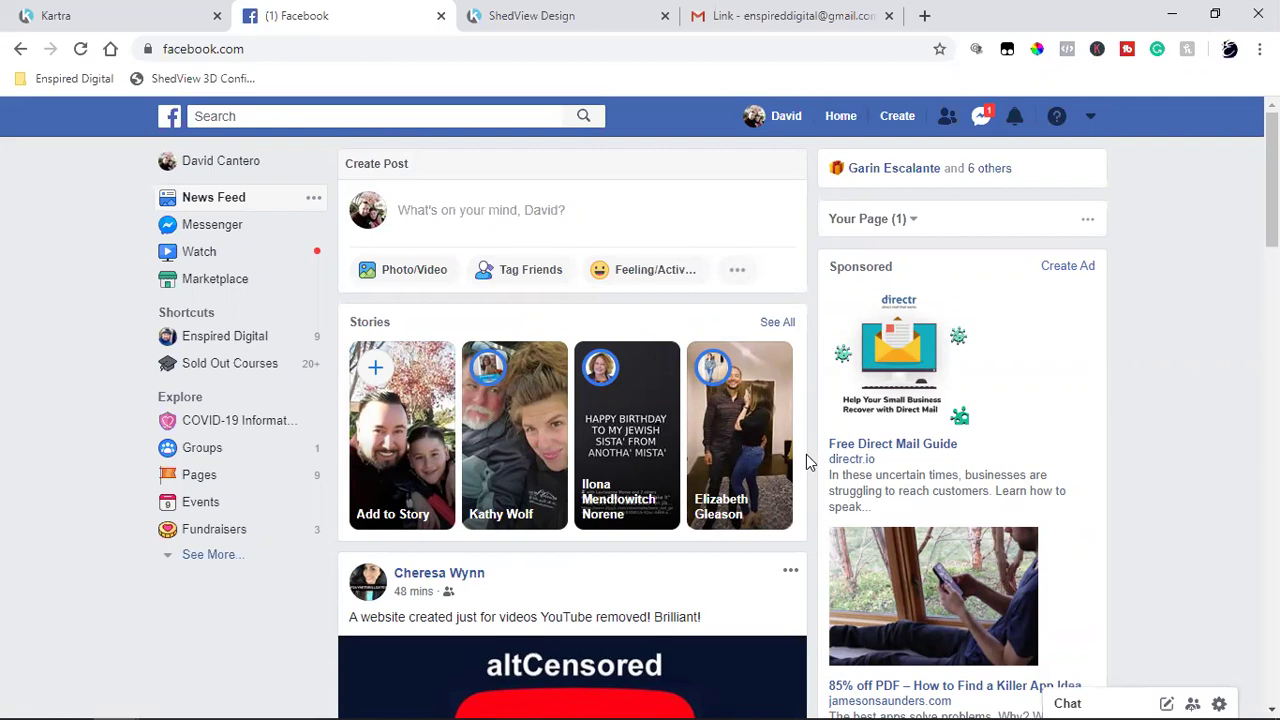
Step: Scroll down the Facebook News Feed and restart the BoomTown ad video
scroll(808, 461, down, 5)
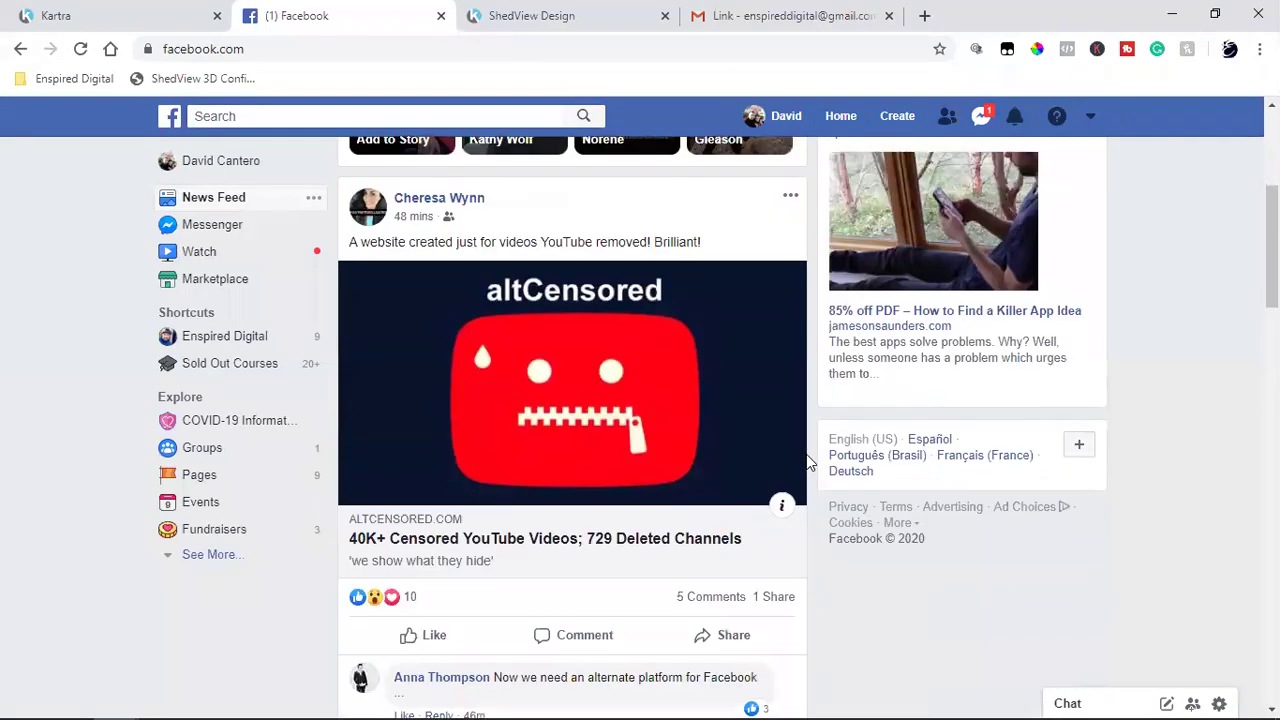
scroll(808, 462, down, 2)
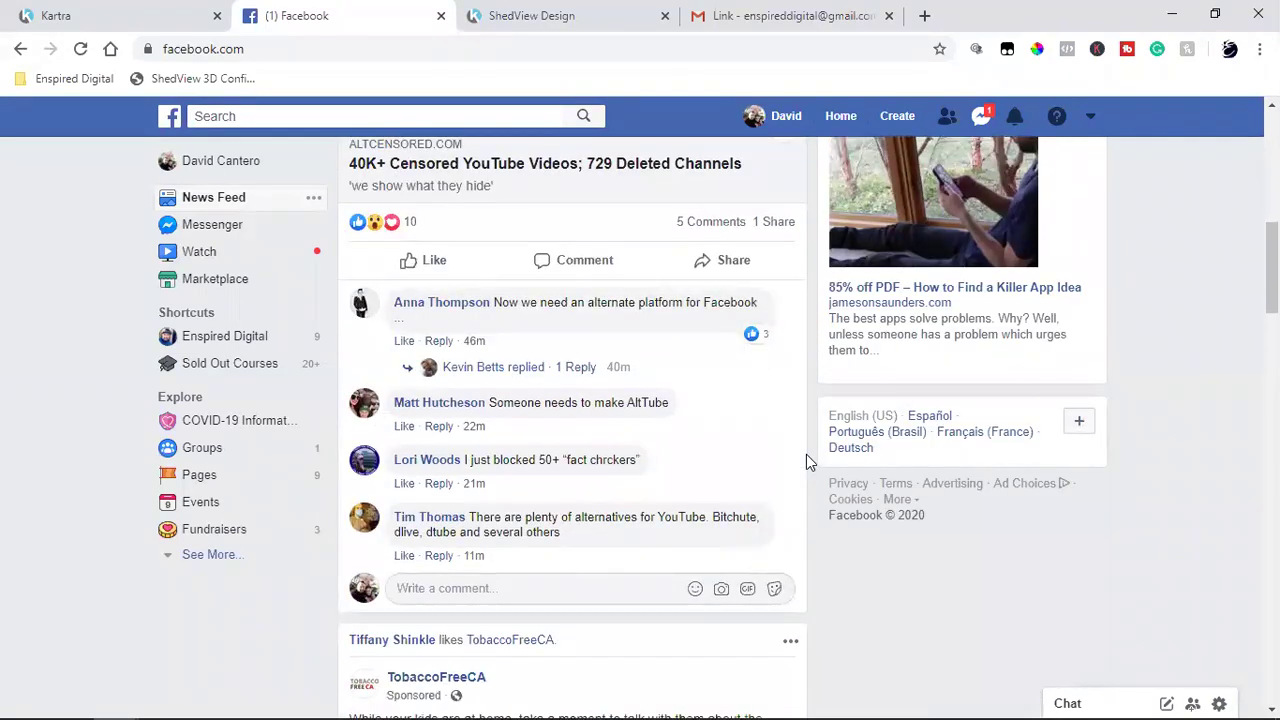
scroll(806, 454, down, 4)
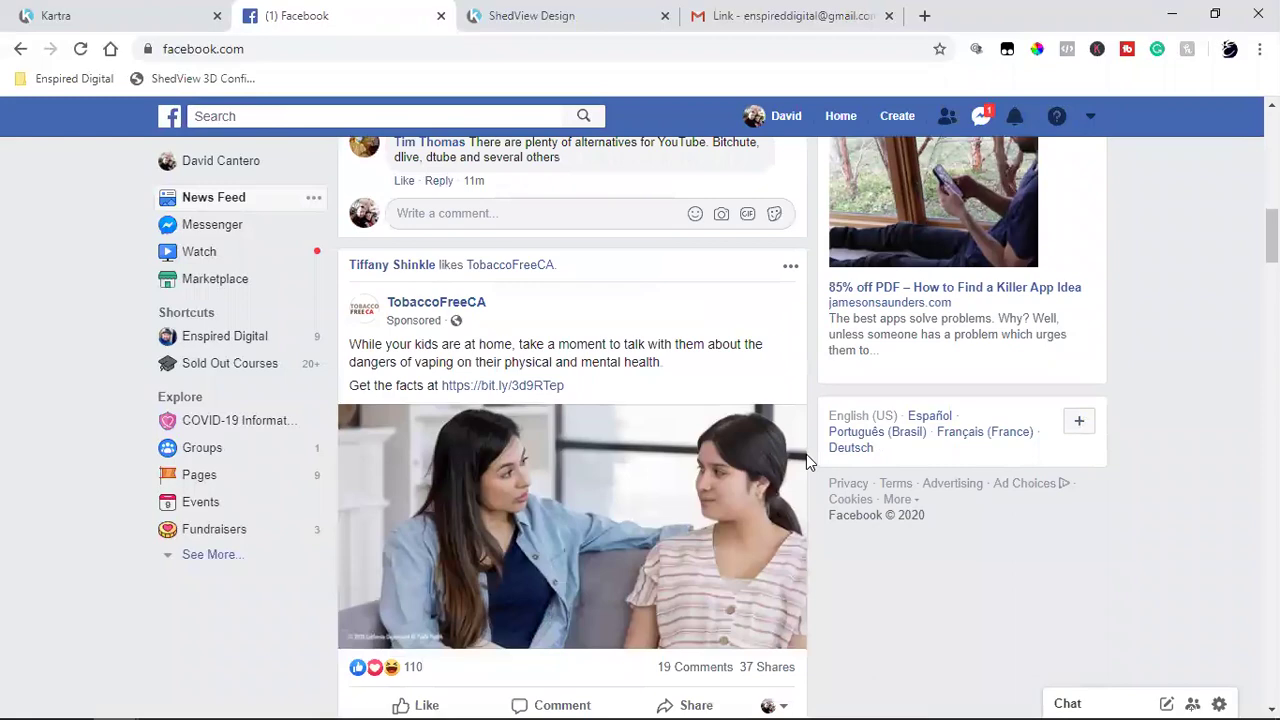
scroll(806, 454, down, 2)
scroll(806, 454, down, 4)
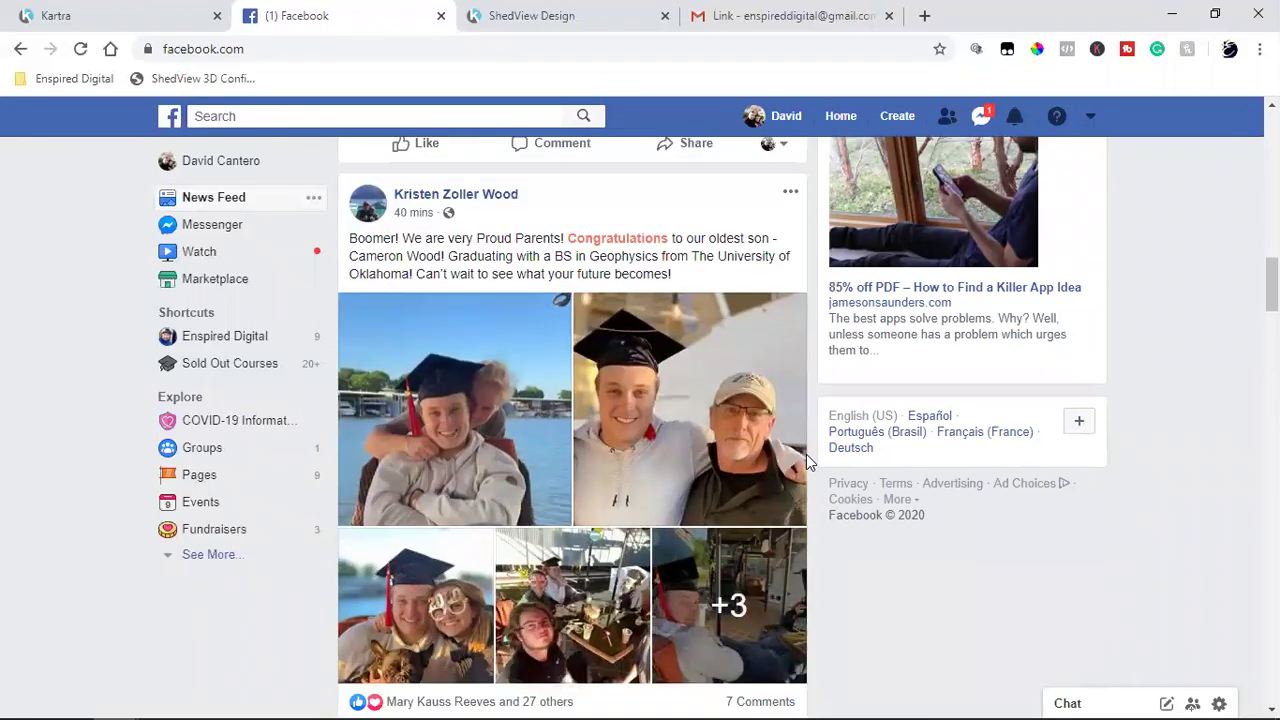
scroll(808, 462, down, 9)
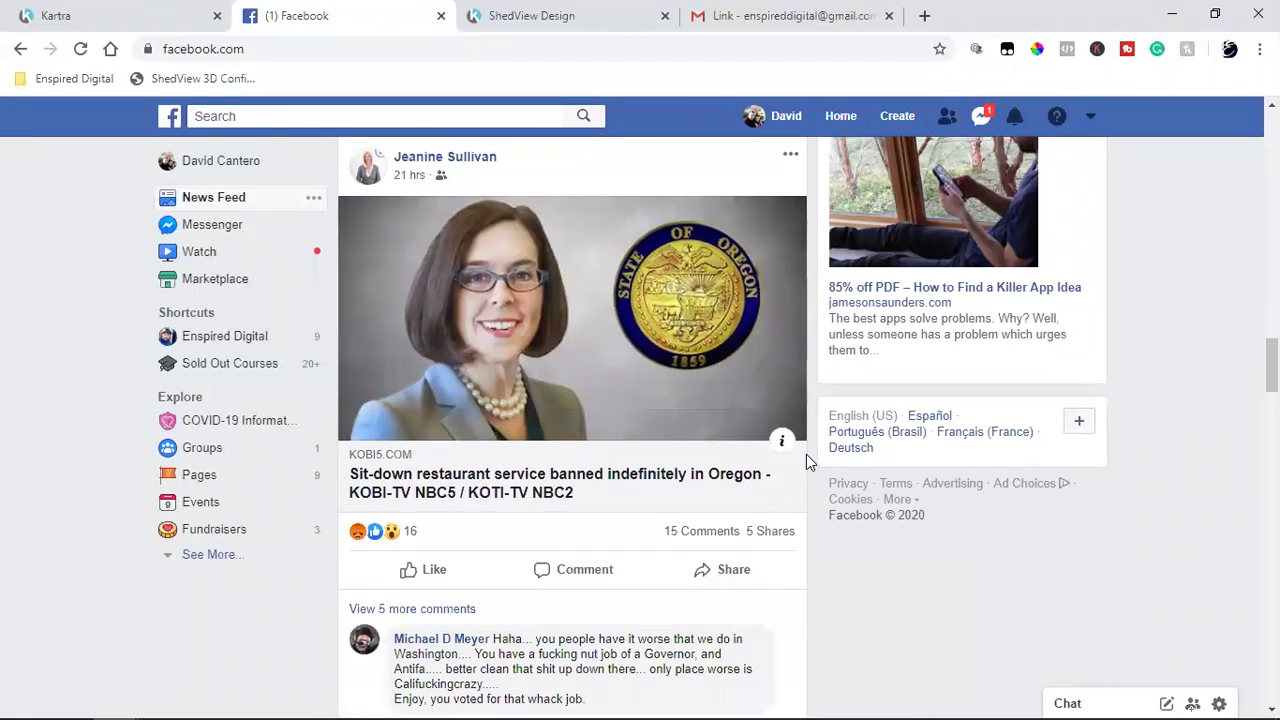
scroll(808, 460, down, 10)
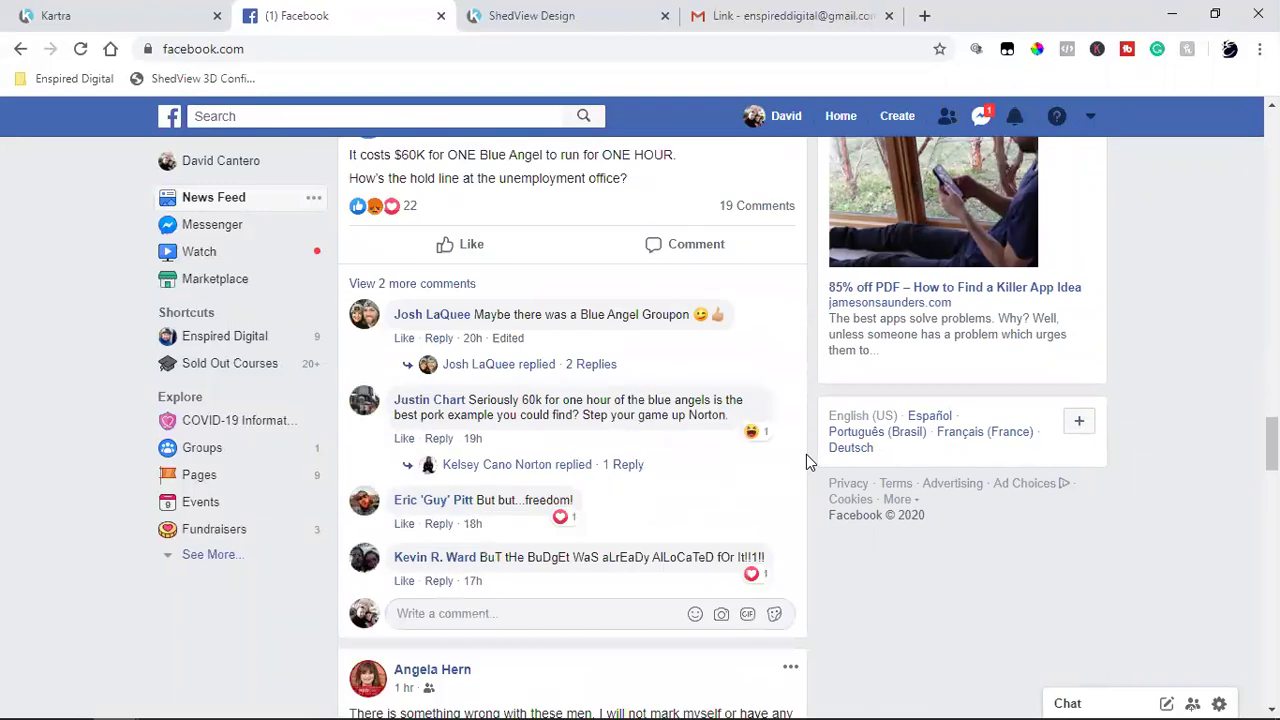
scroll(806, 454, down, 7)
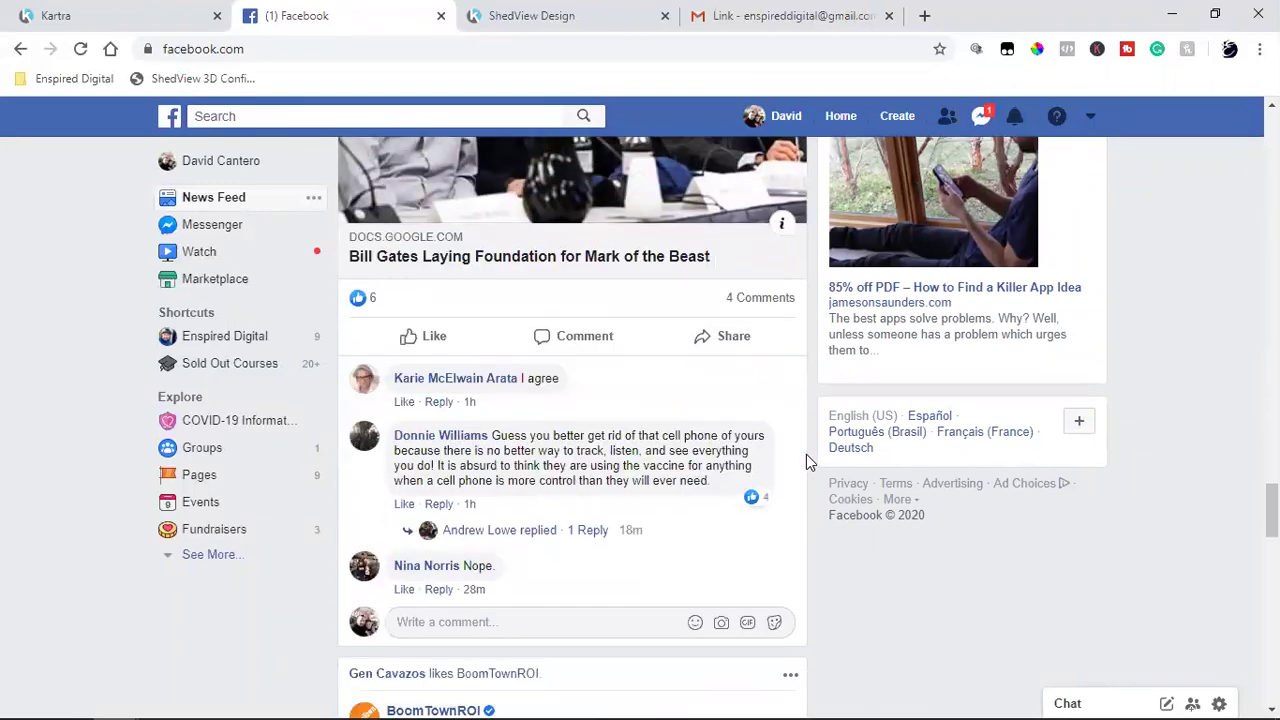
scroll(808, 462, down, 2)
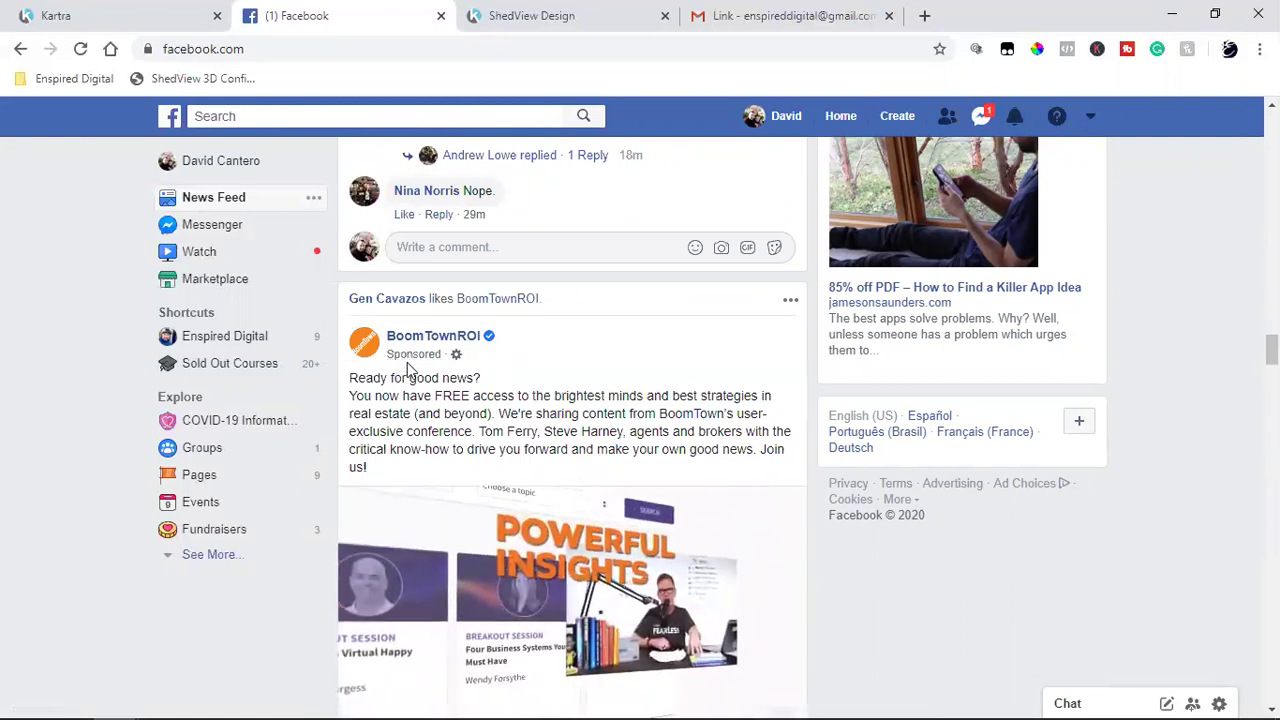
scroll(407, 370, down, 2)
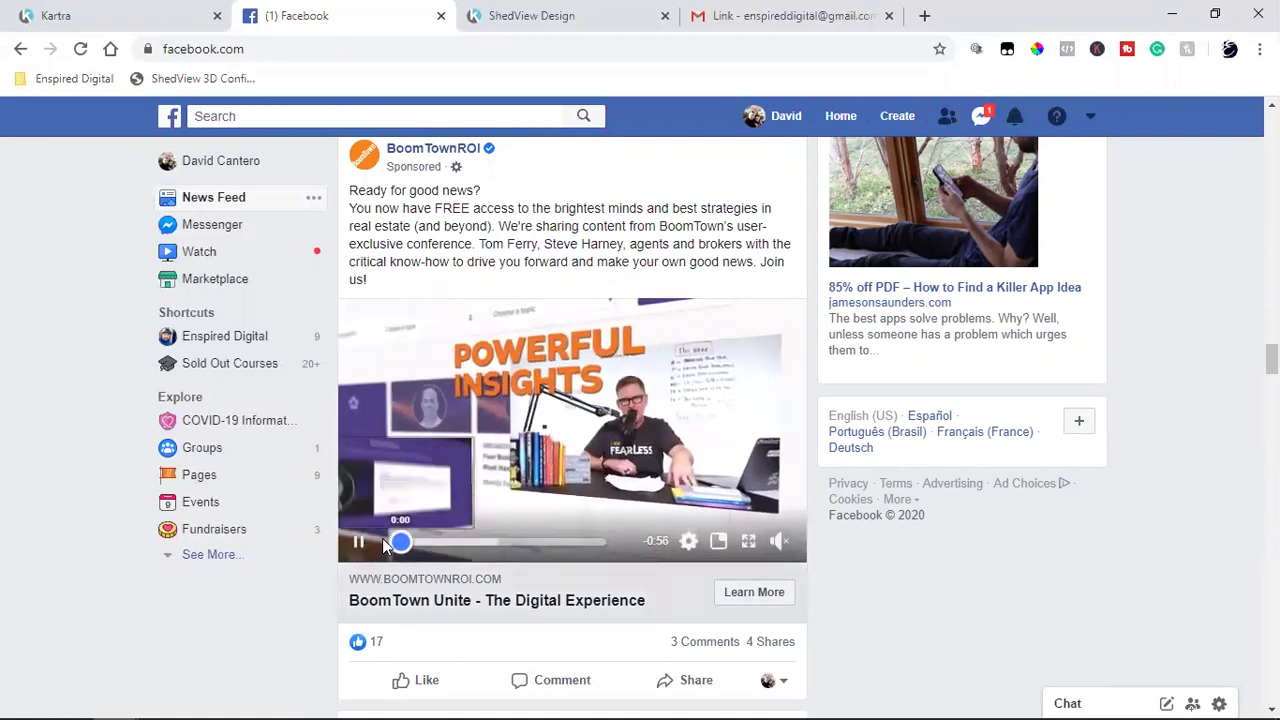
click(386, 543)
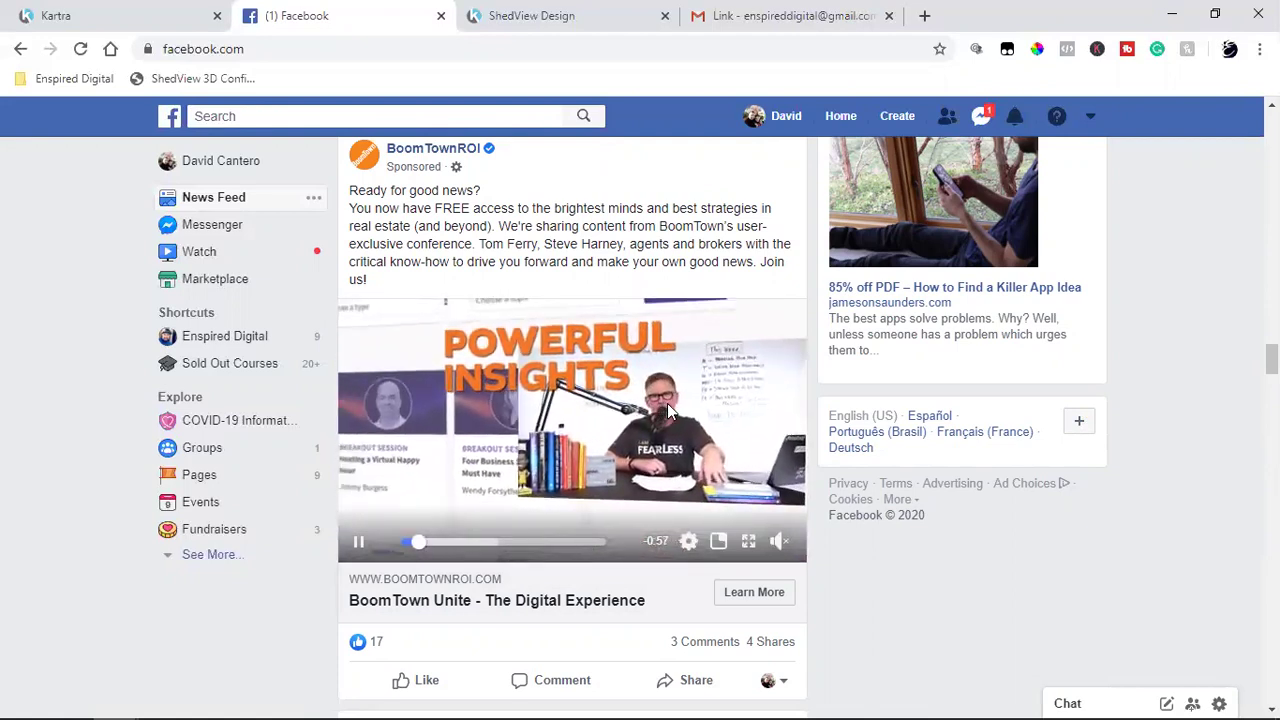
scroll(667, 410, down, 5)
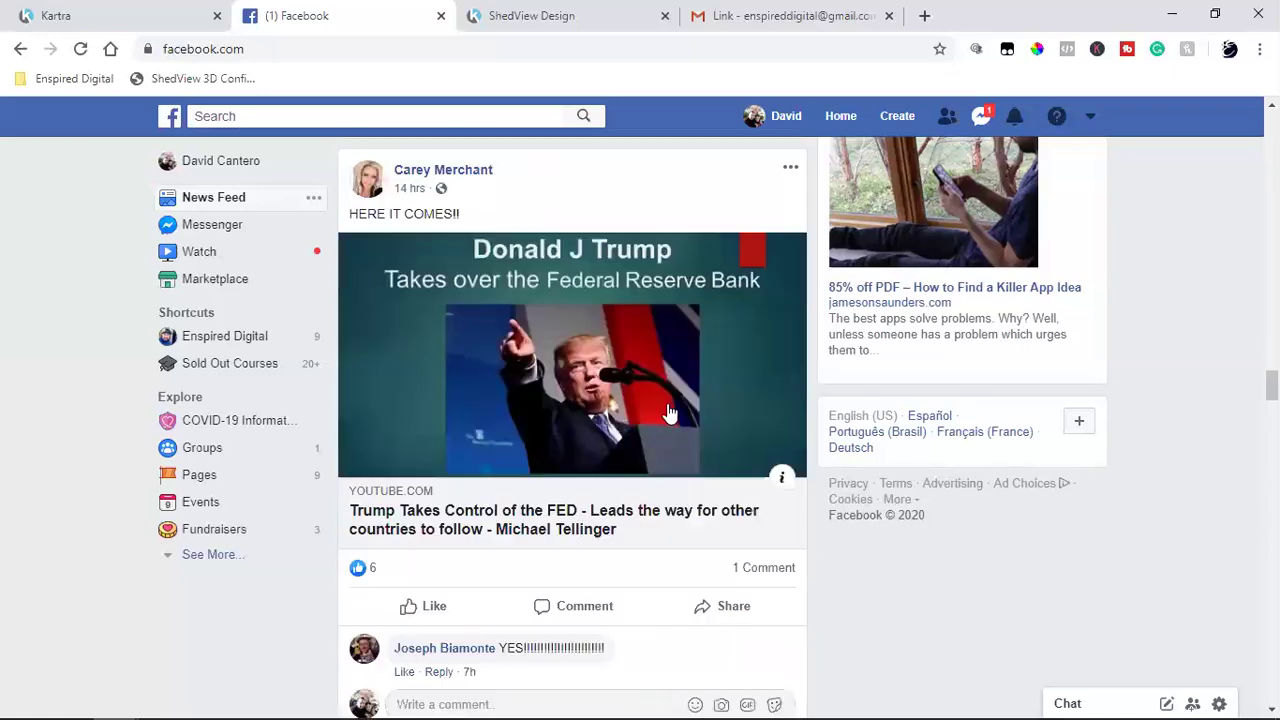
scroll(667, 410, down, 4)
scroll(667, 410, up, 8)
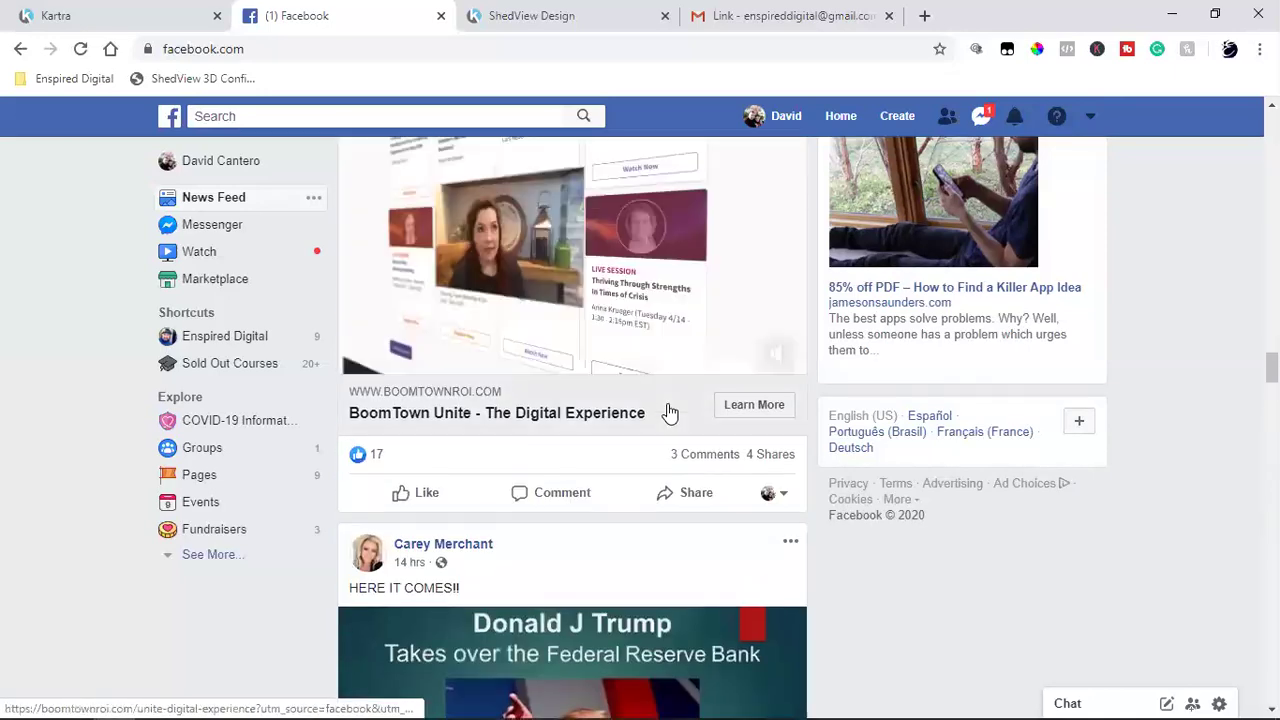
scroll(669, 413, up, 2)
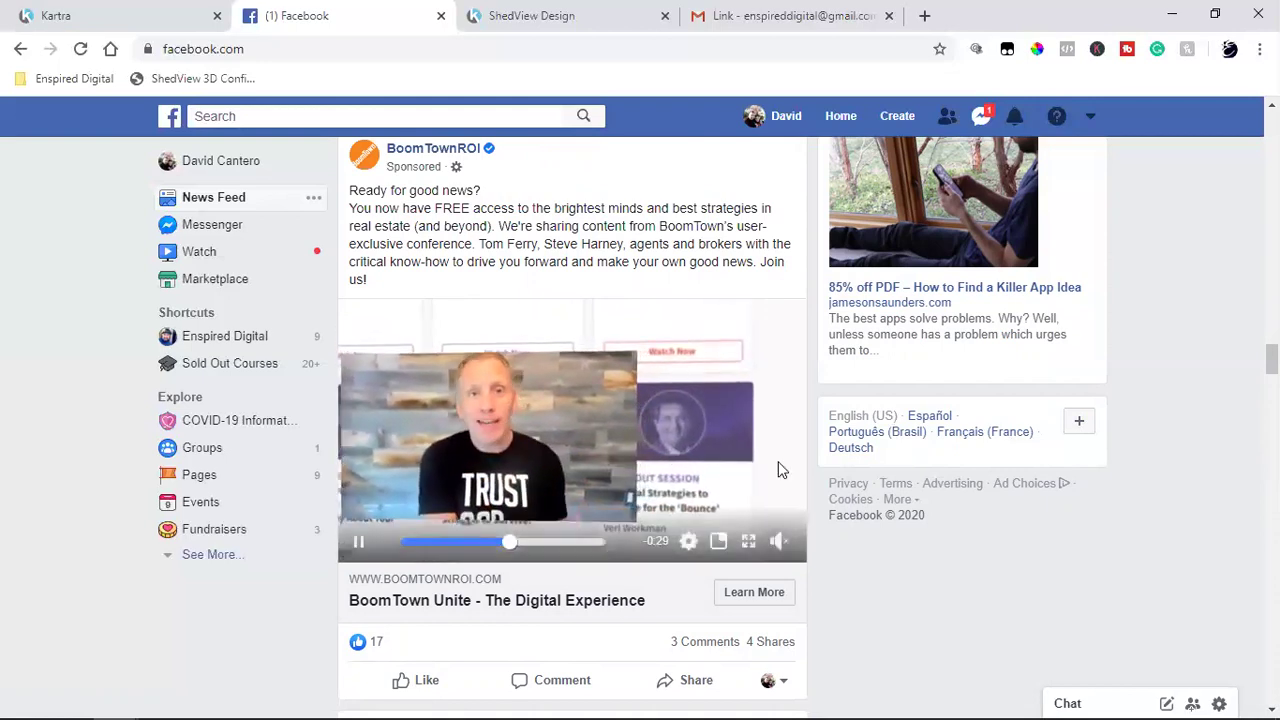
Step: Pause the BoomTown ad, browse further down the feed, then bring up the Gmail 'Link' email
click(358, 541)
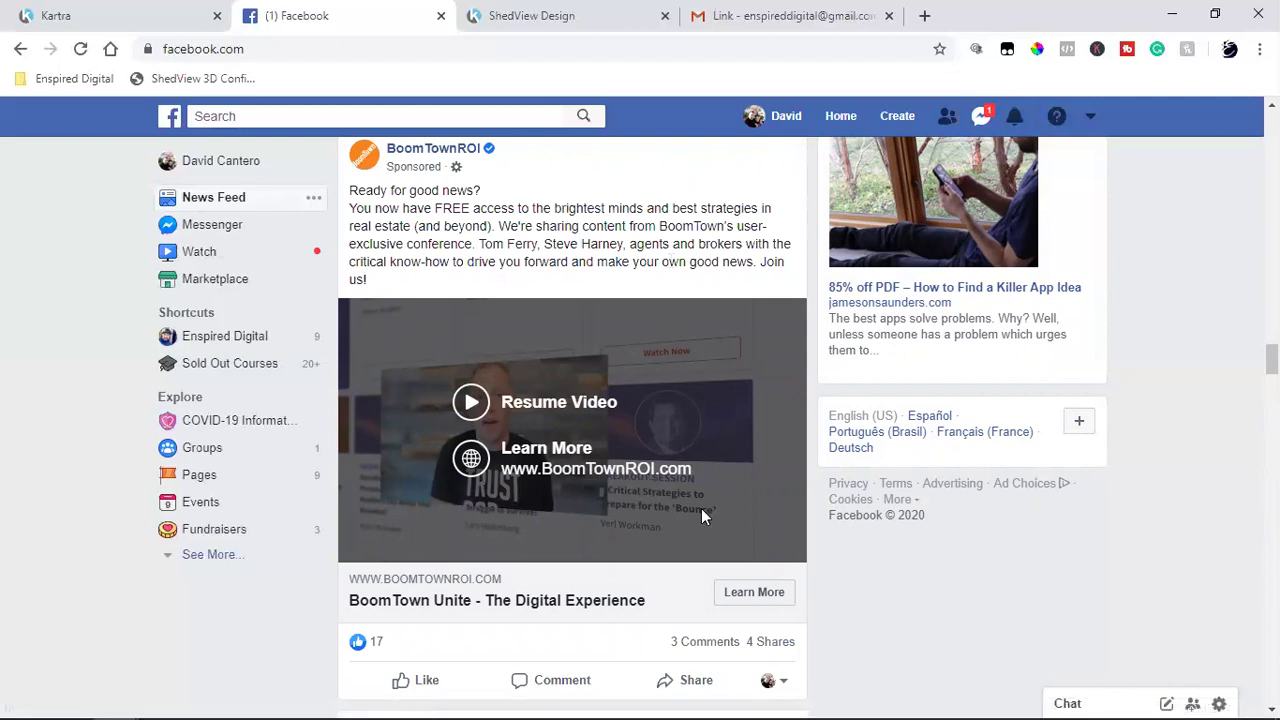
scroll(701, 512, down, 8)
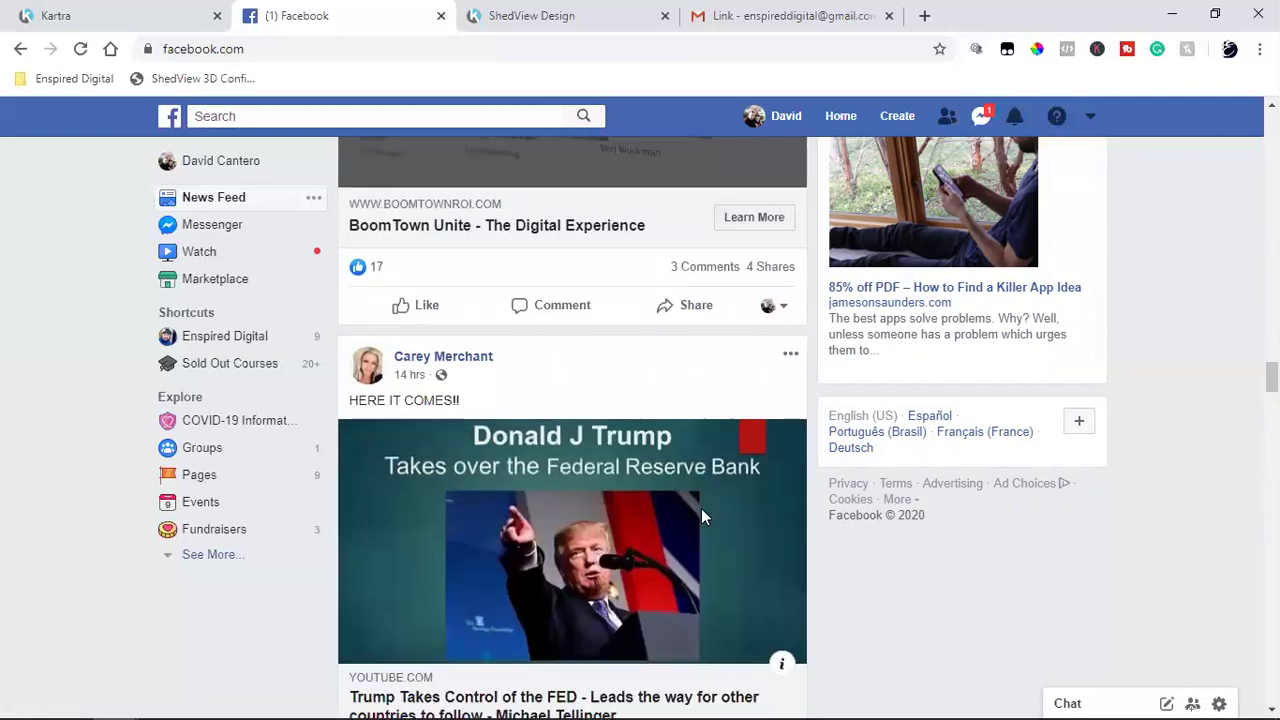
scroll(701, 516, down, 10)
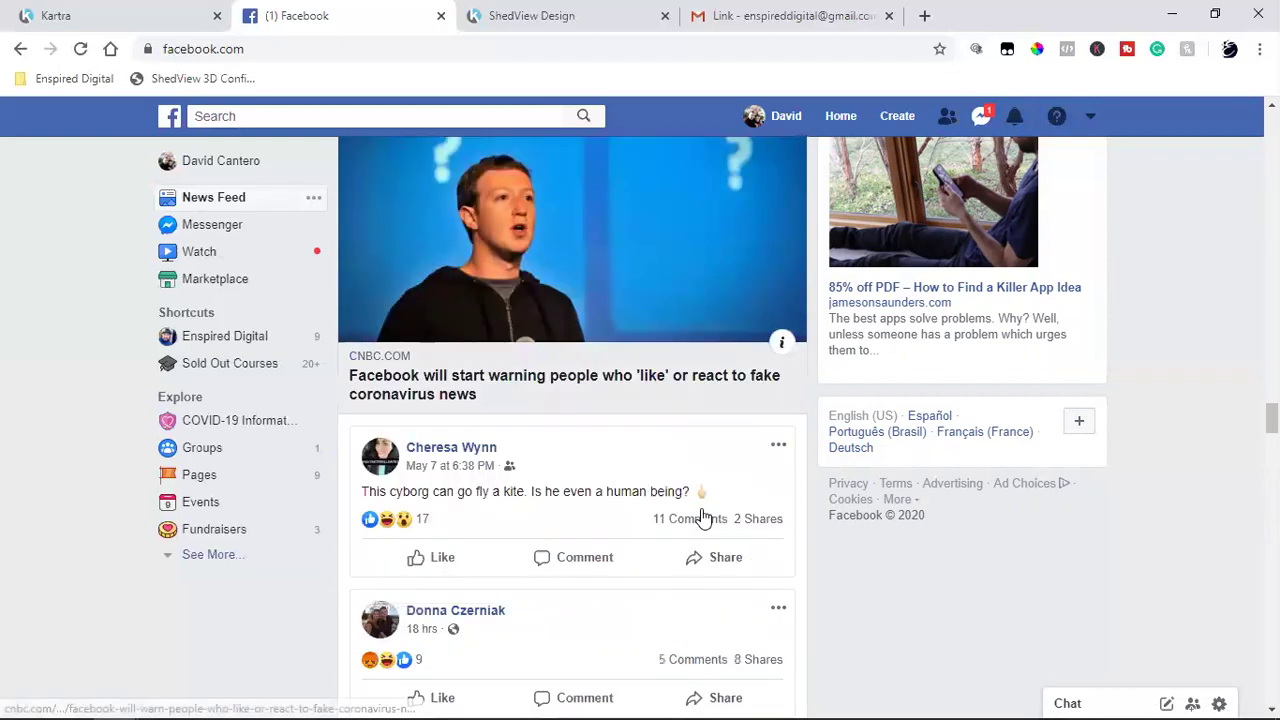
scroll(701, 508, down, 6)
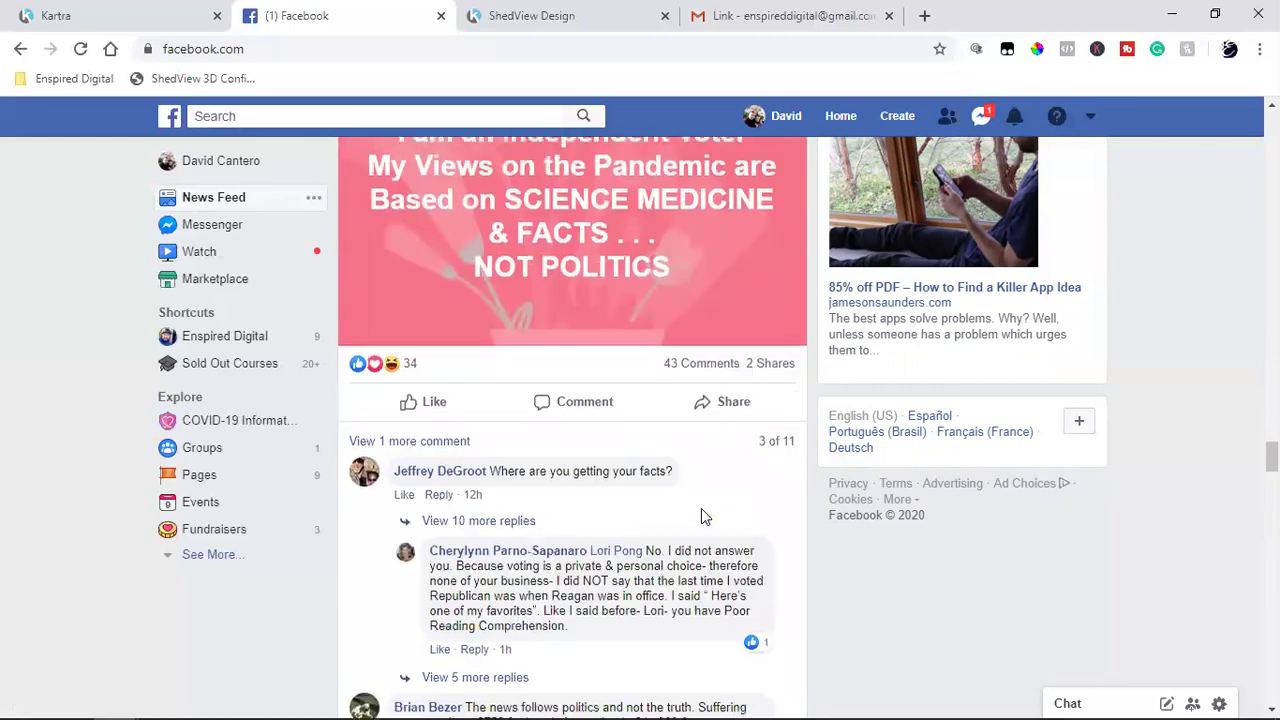
scroll(701, 510, down, 10)
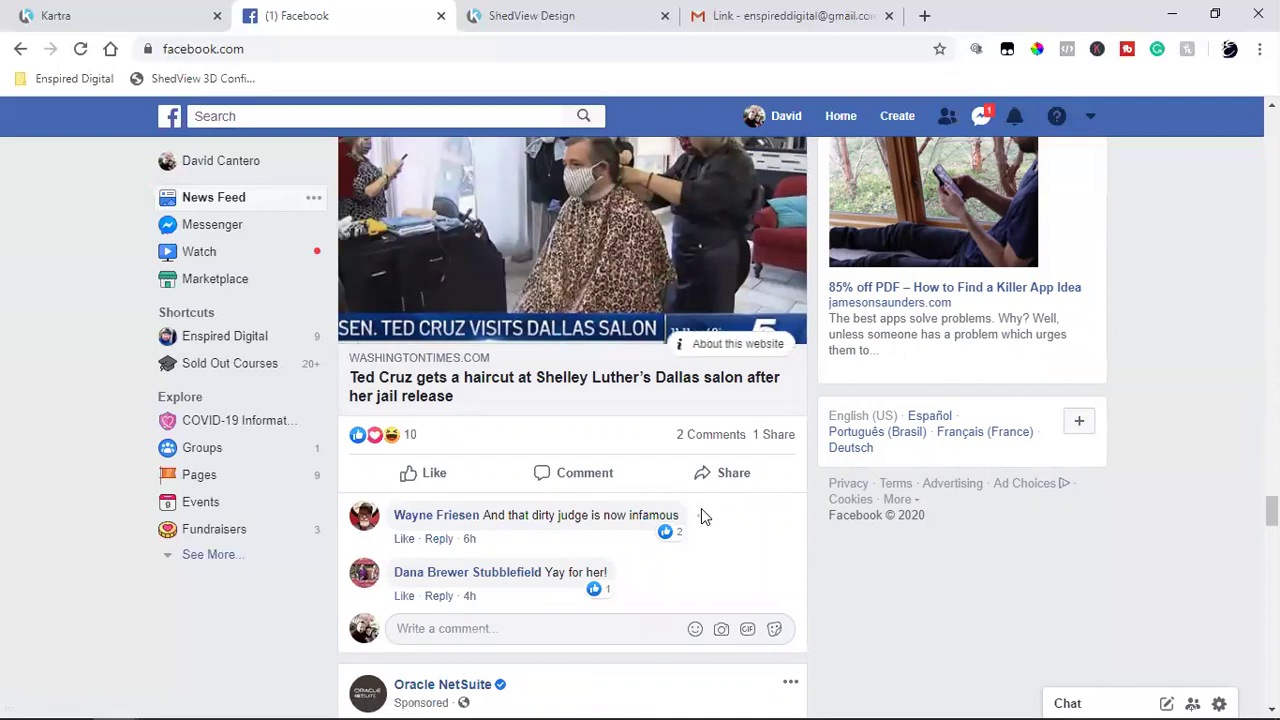
scroll(748, 500, down, 2)
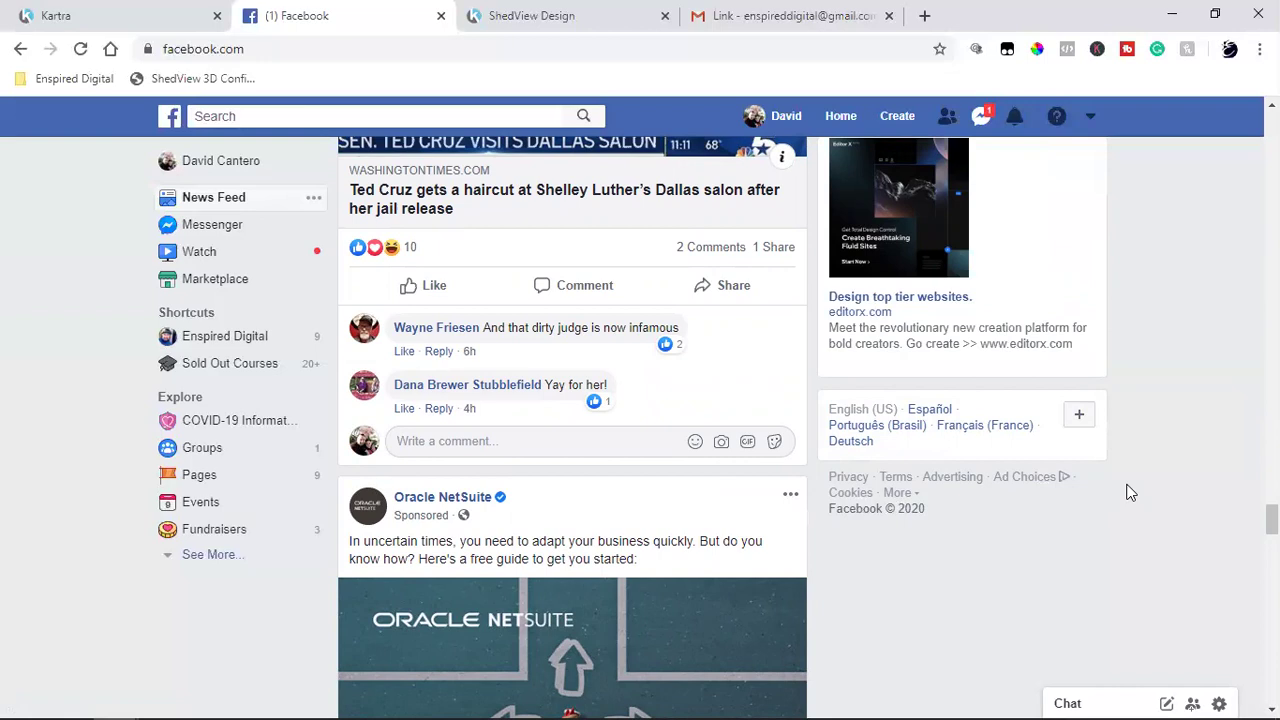
click(768, 12)
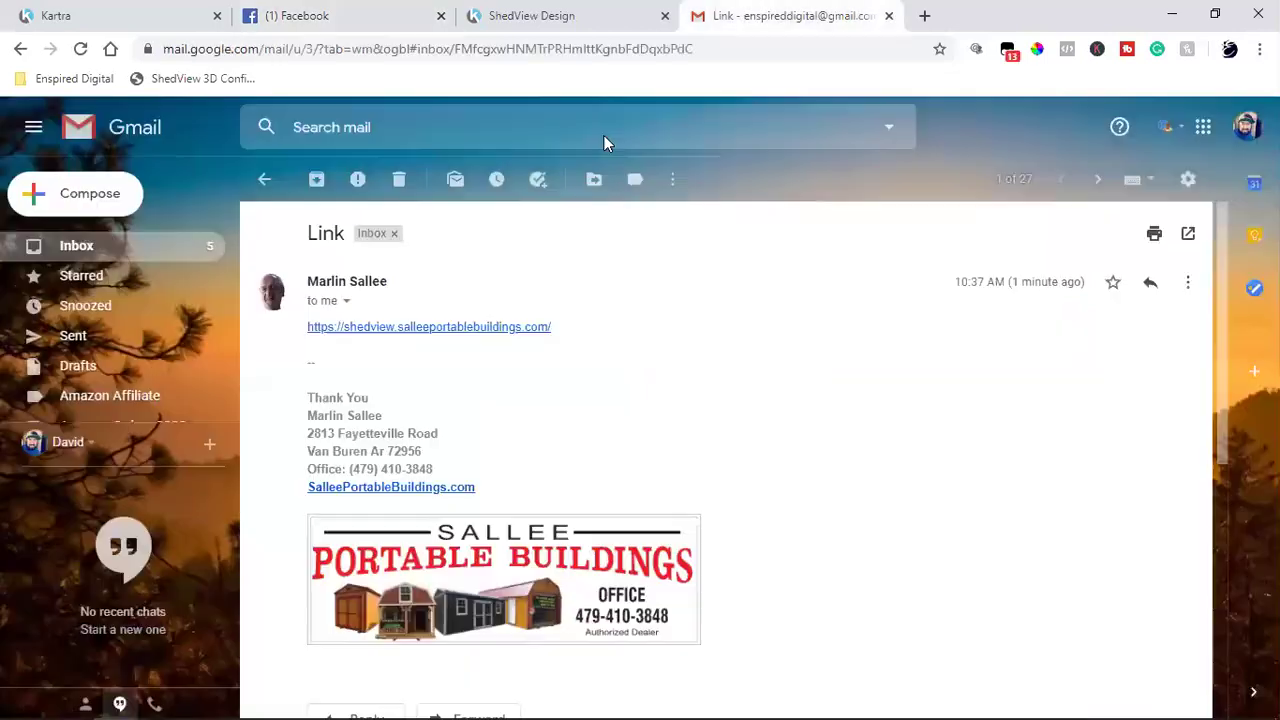
Step: Return Gmail to the inbox list, glance at Facebook, then bring the Kartra editor to front
click(73, 255)
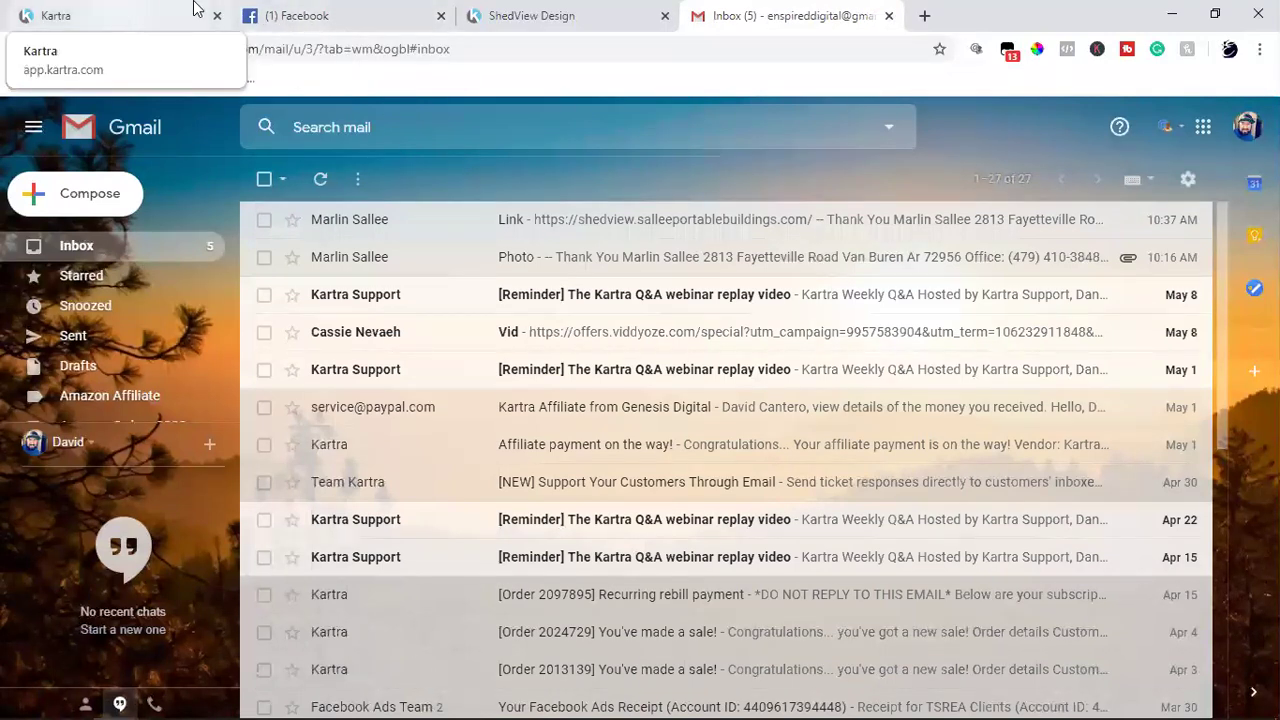
click(312, 8)
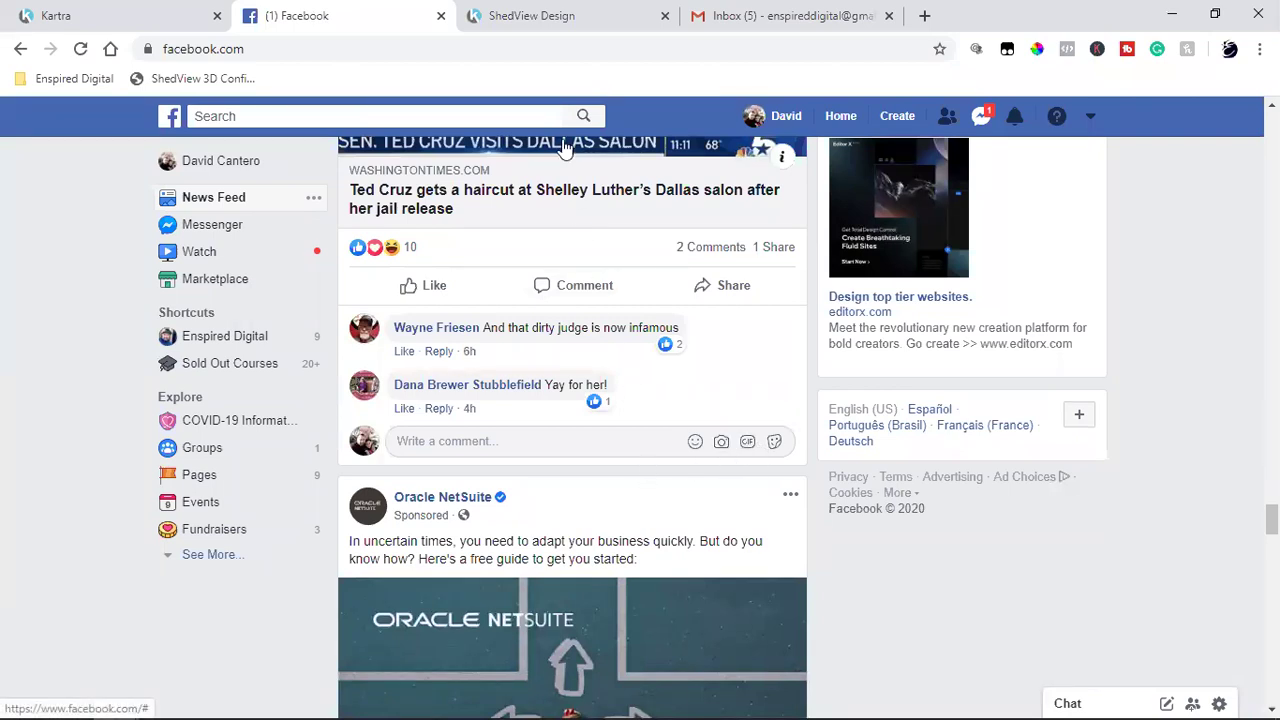
click(60, 15)
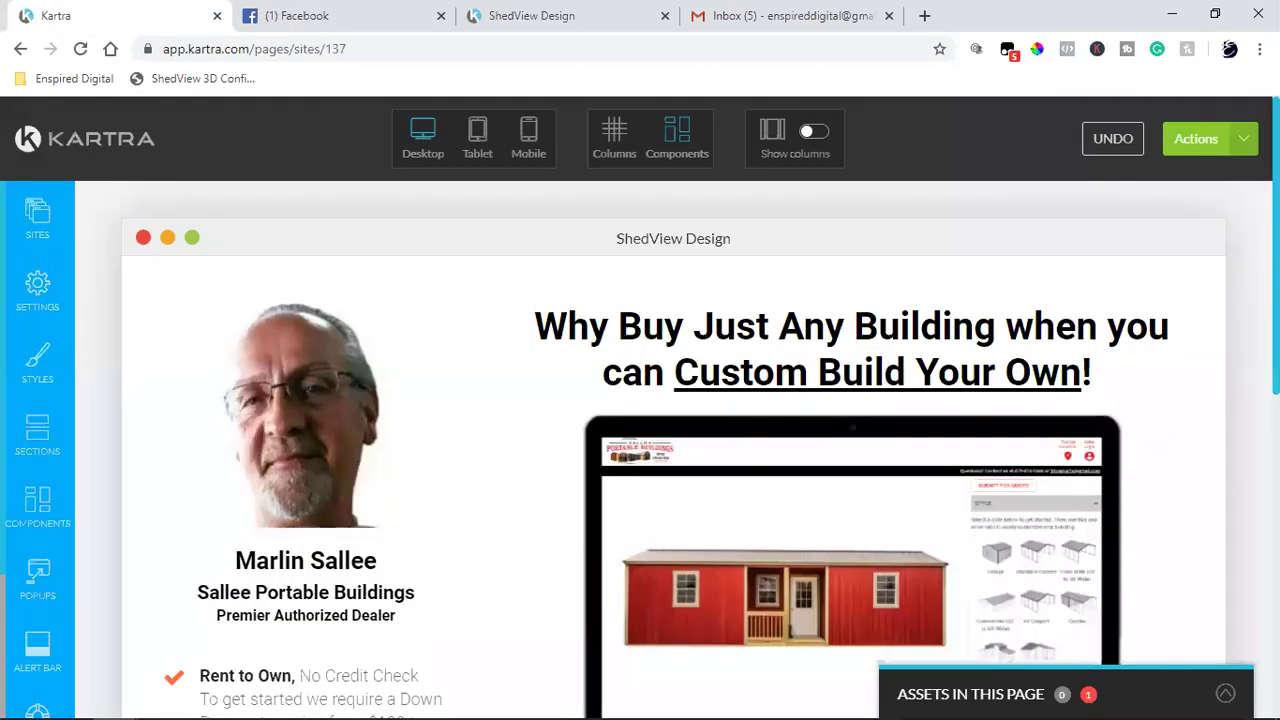
scroll(676, 450, down, 2)
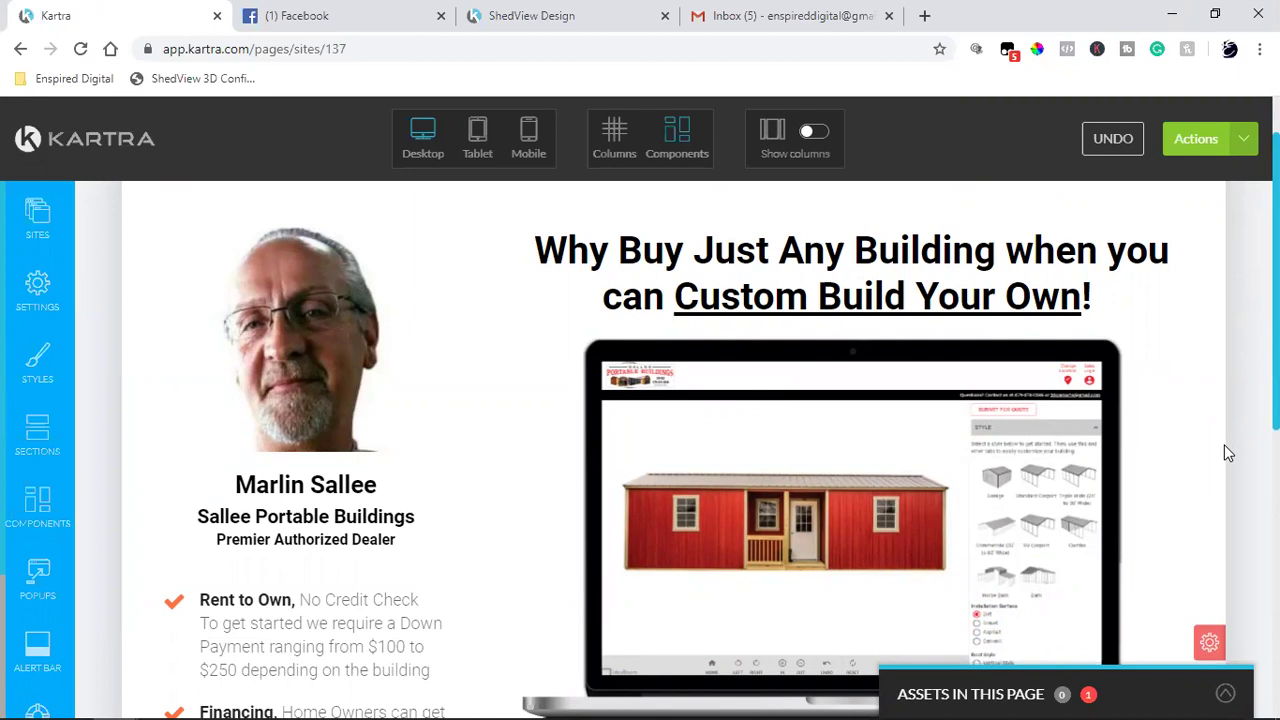
scroll(1224, 444, down, 2)
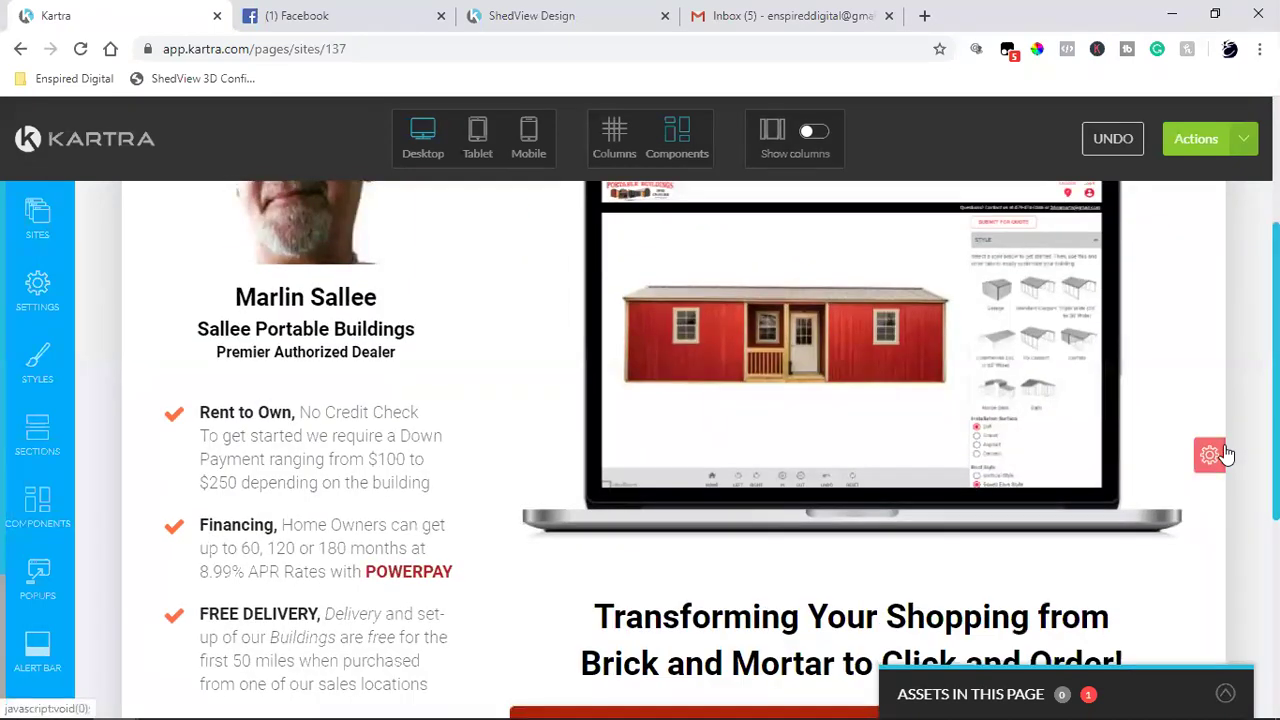
scroll(1226, 454, up, 2)
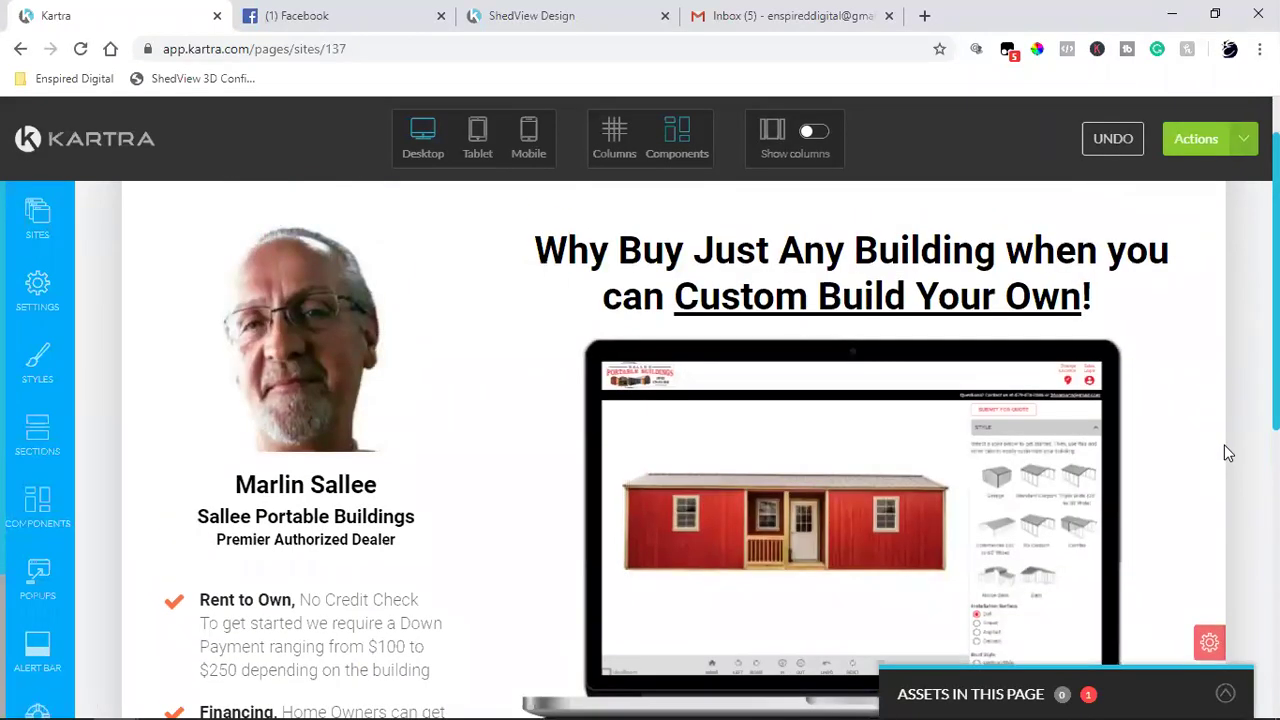
scroll(1226, 452, up, 1)
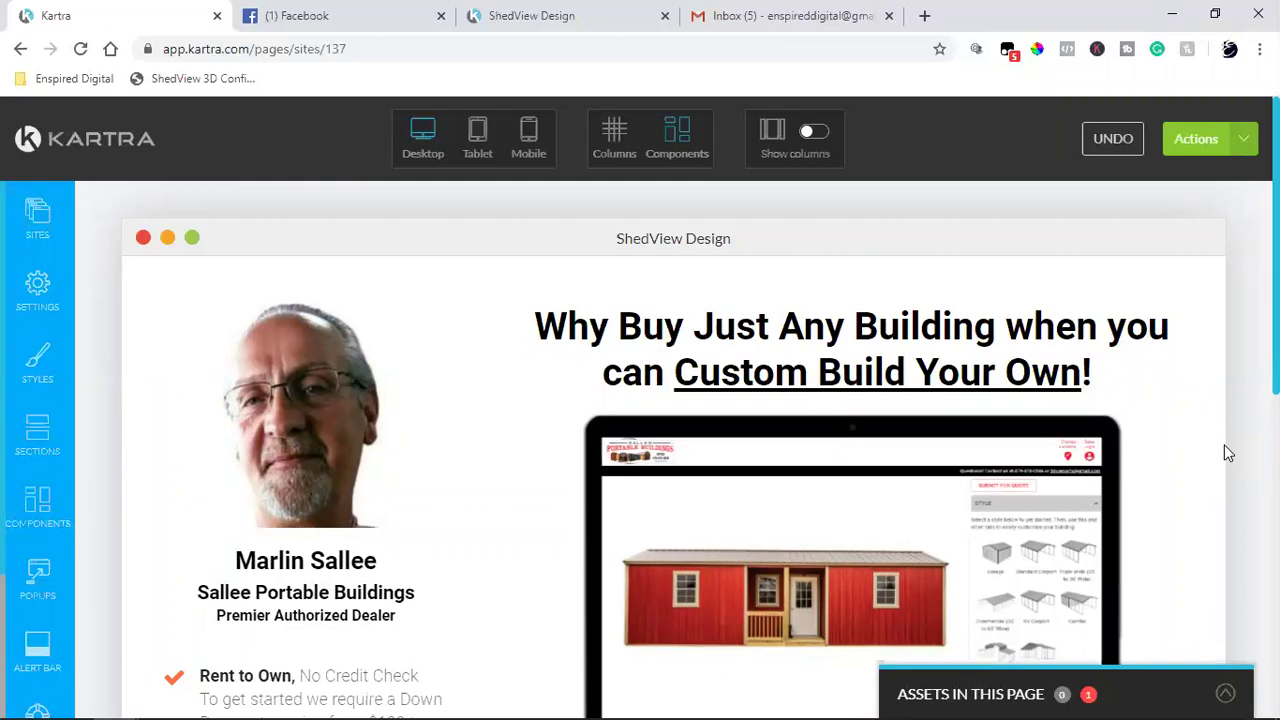
mouse_move(1196, 485)
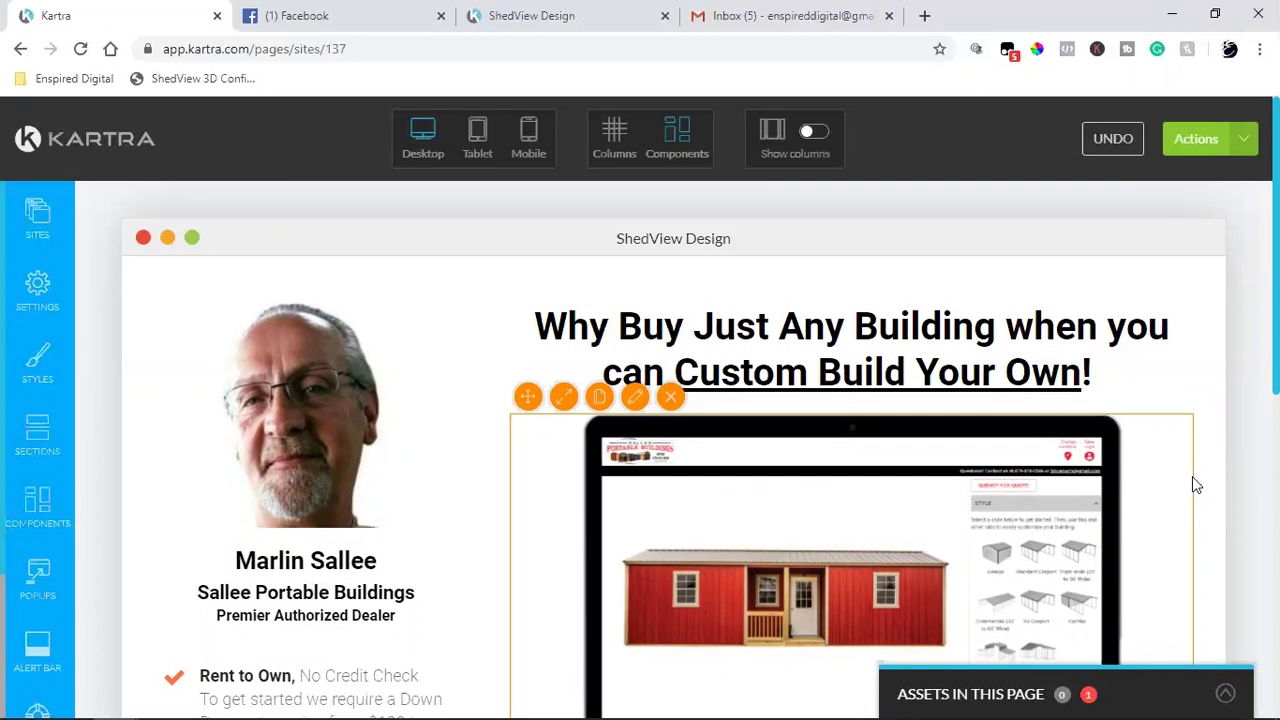
Step: Browse the Facebook news feed down to the sponsored Oracle NetSuite guide ad
click(420, 30)
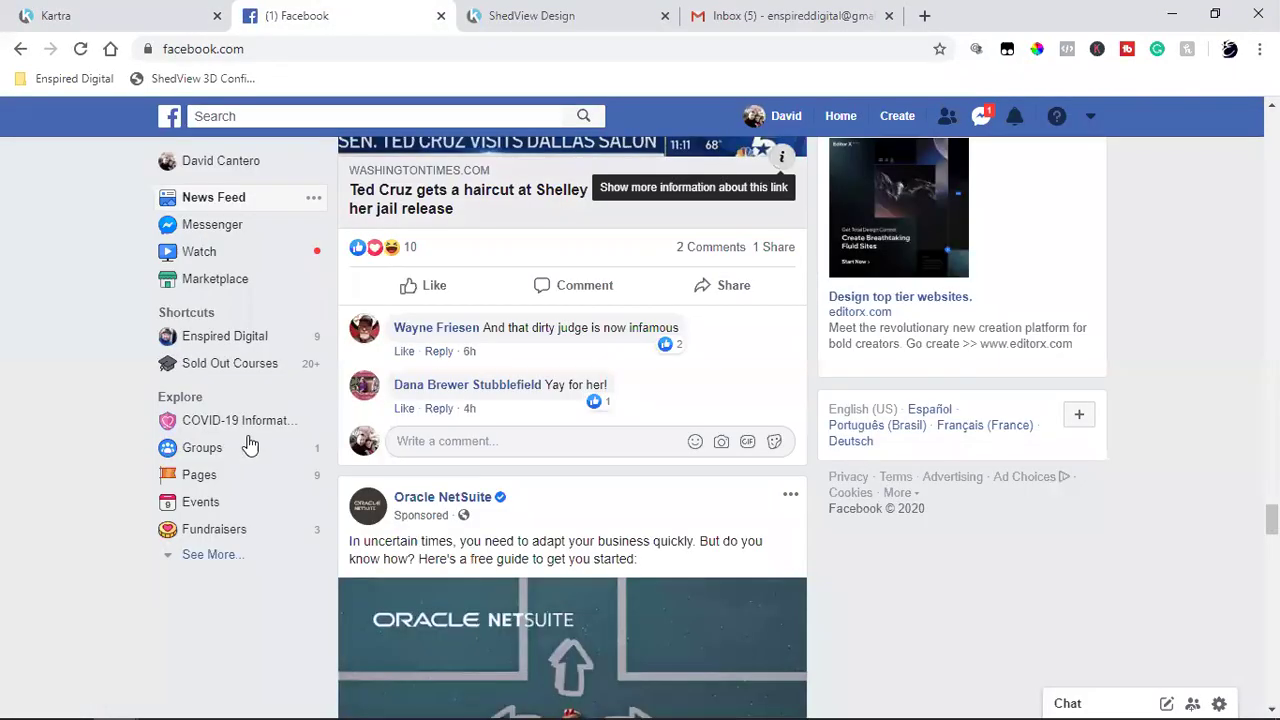
scroll(669, 437, down, 8)
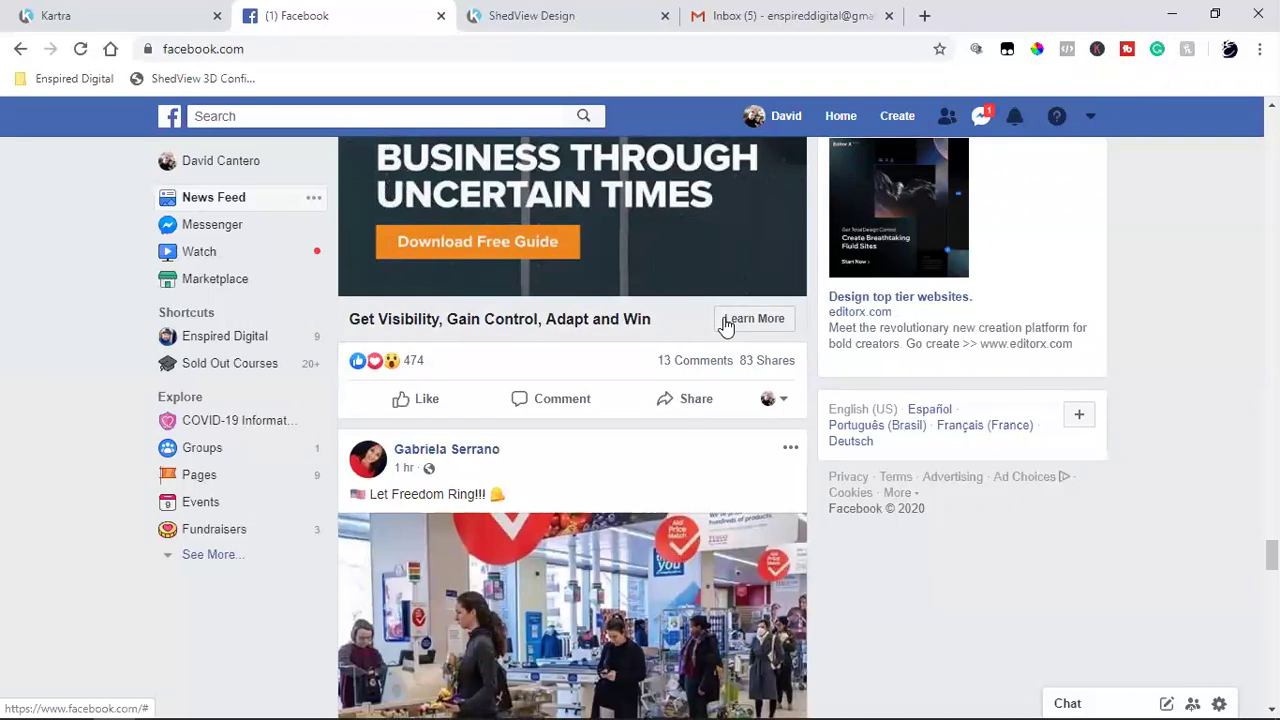
scroll(726, 326, up, 7)
scroll(443, 429, down, 2)
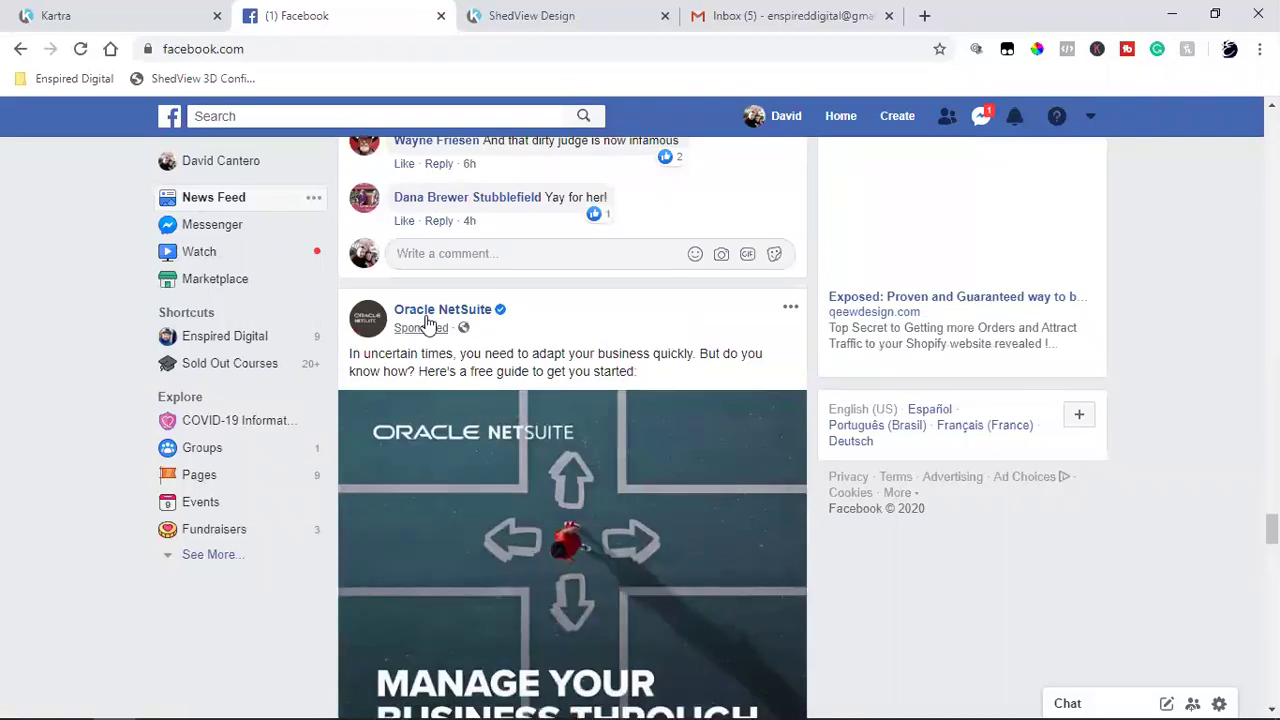
scroll(560, 428, down, 2)
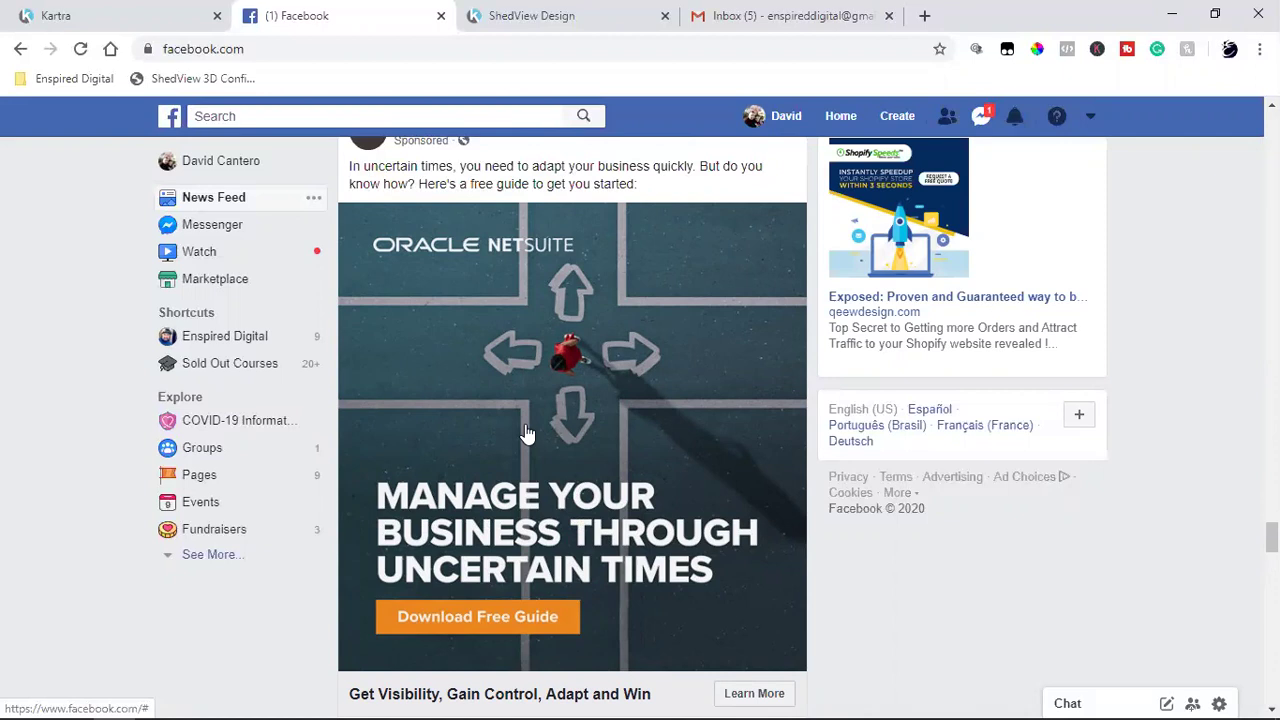
scroll(527, 433, down, 2)
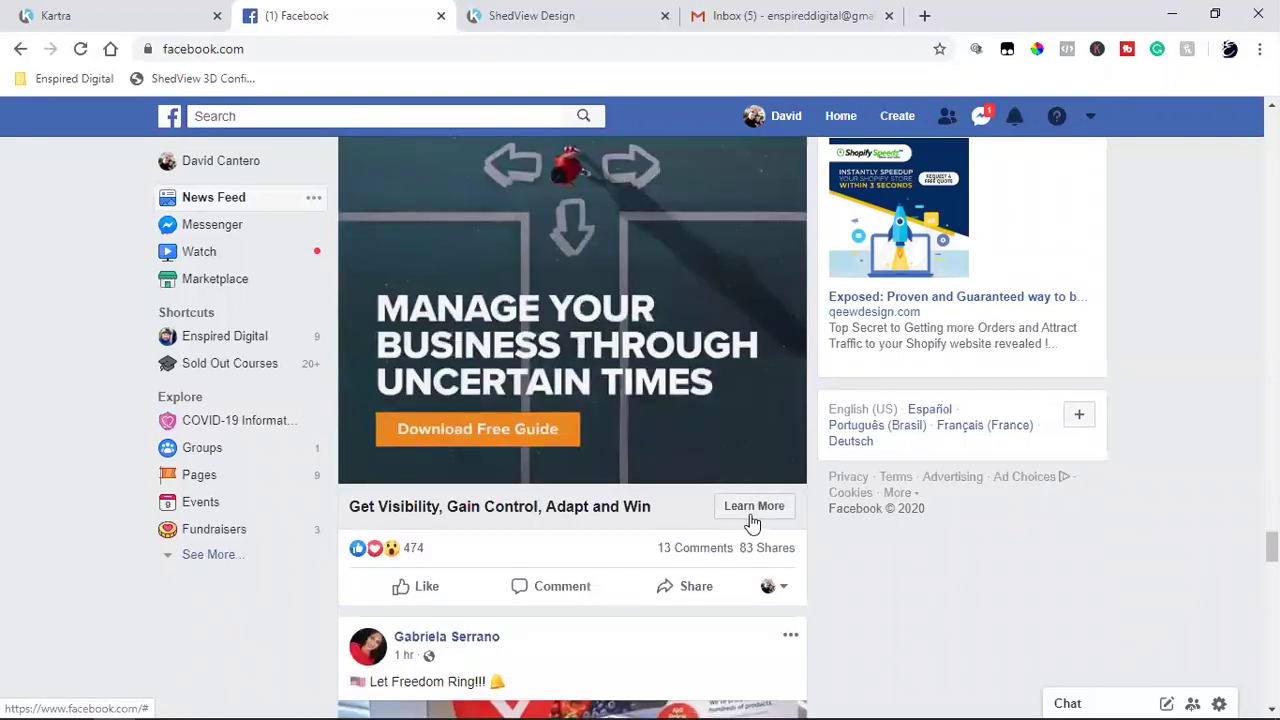
Step: Test the live page's 'Design Your Building Now!' button, which opens the ShedView 3D Configurator, then return to Facebook
click(540, 18)
scroll(836, 365, down, 3)
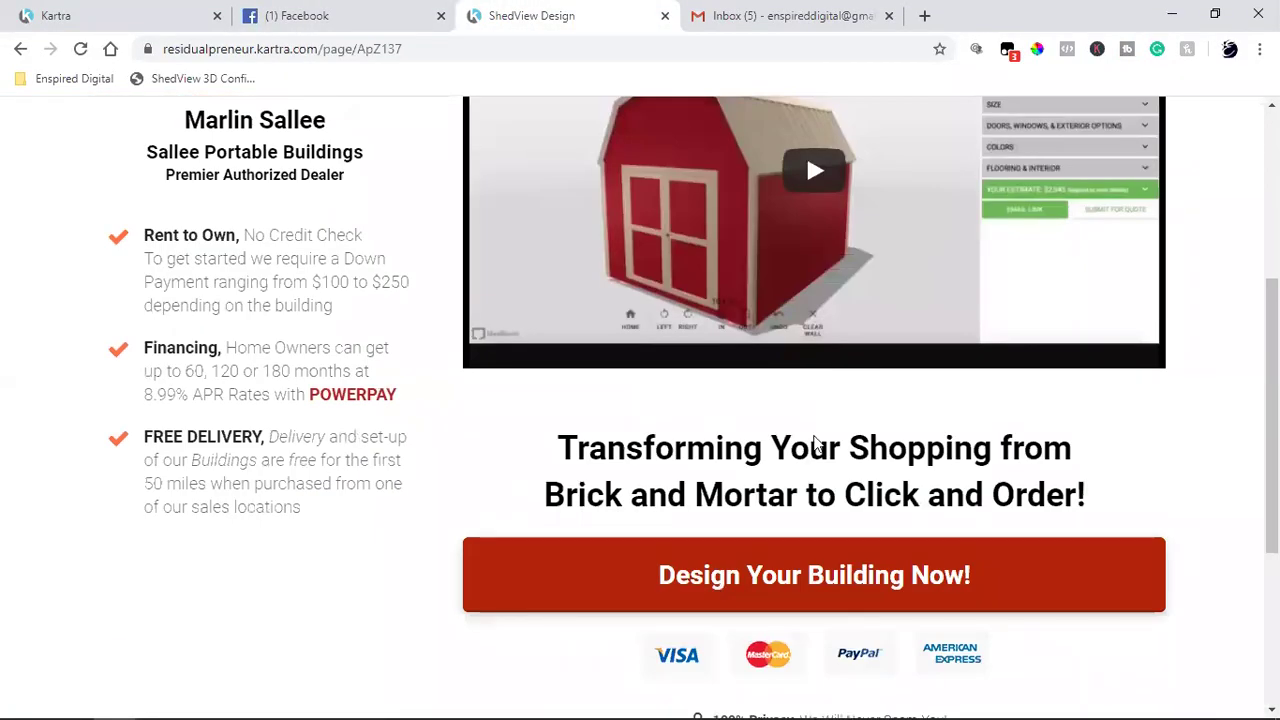
click(777, 591)
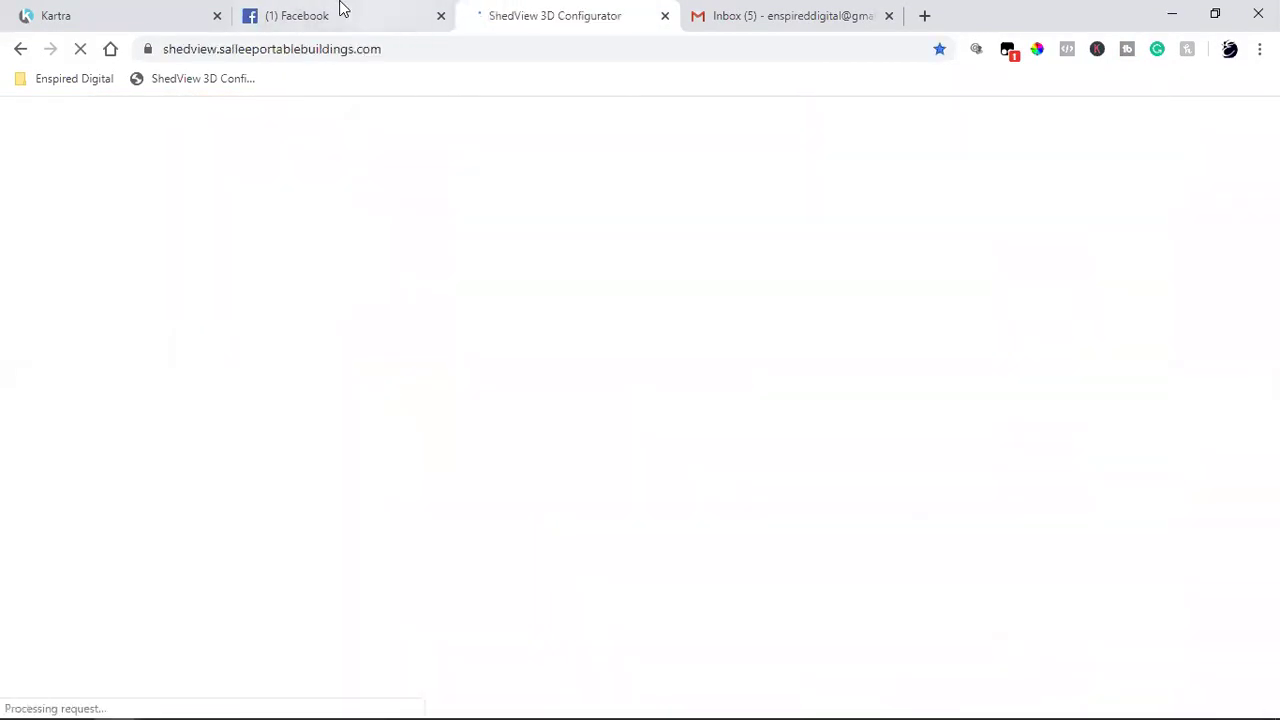
click(326, 10)
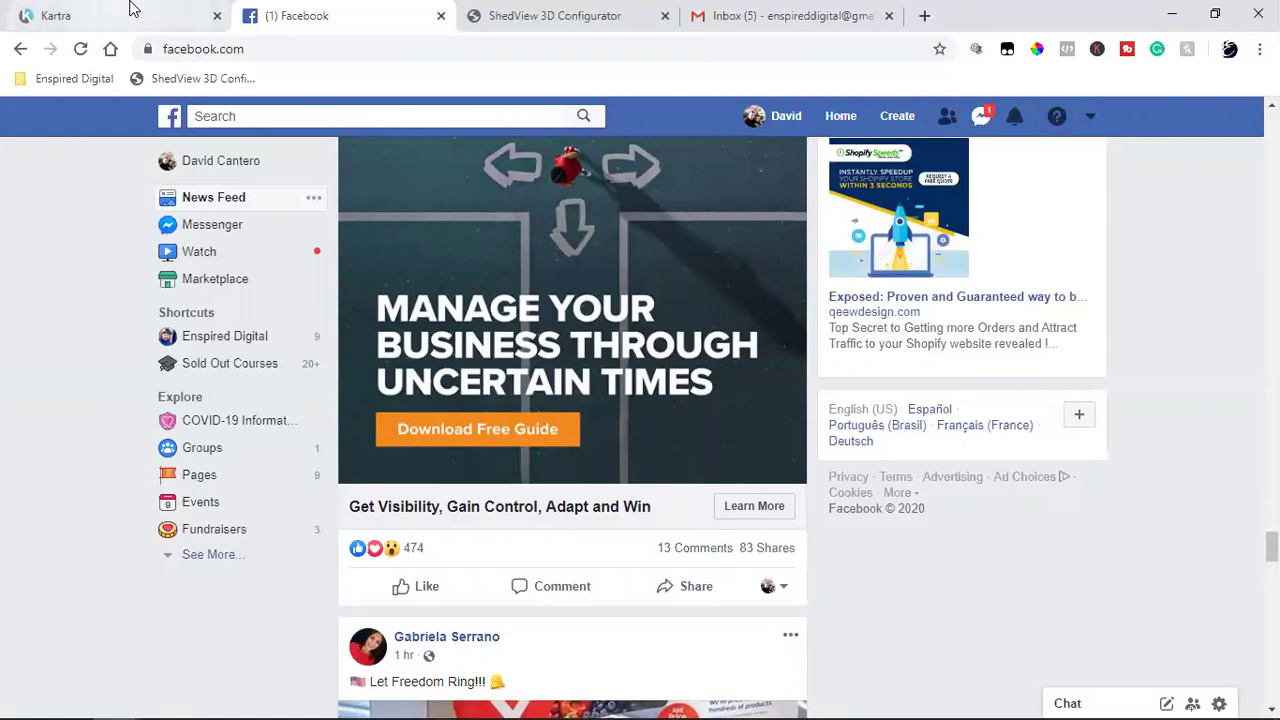
Step: Go back to the Kartra editor showing the ShedView Design page's 'Custom Build Your Own!' headline
click(183, 9)
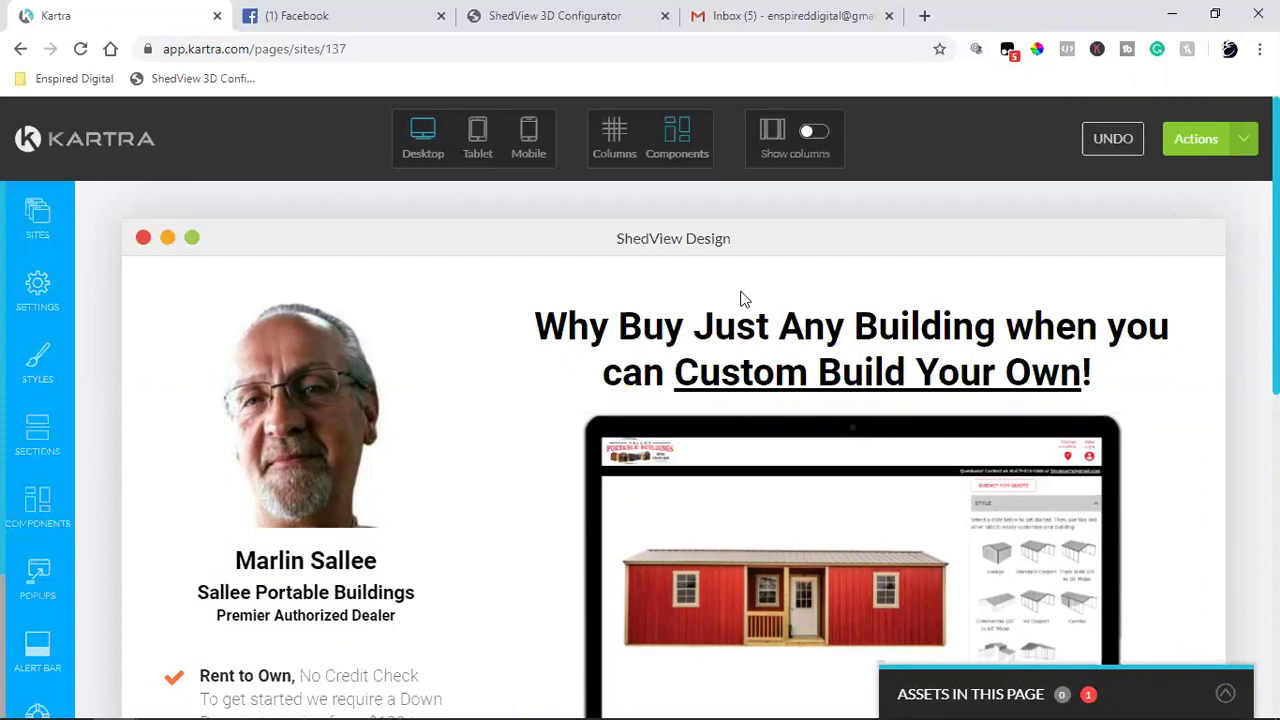
scroll(564, 366, down, 1)
scroll(564, 366, down, 5)
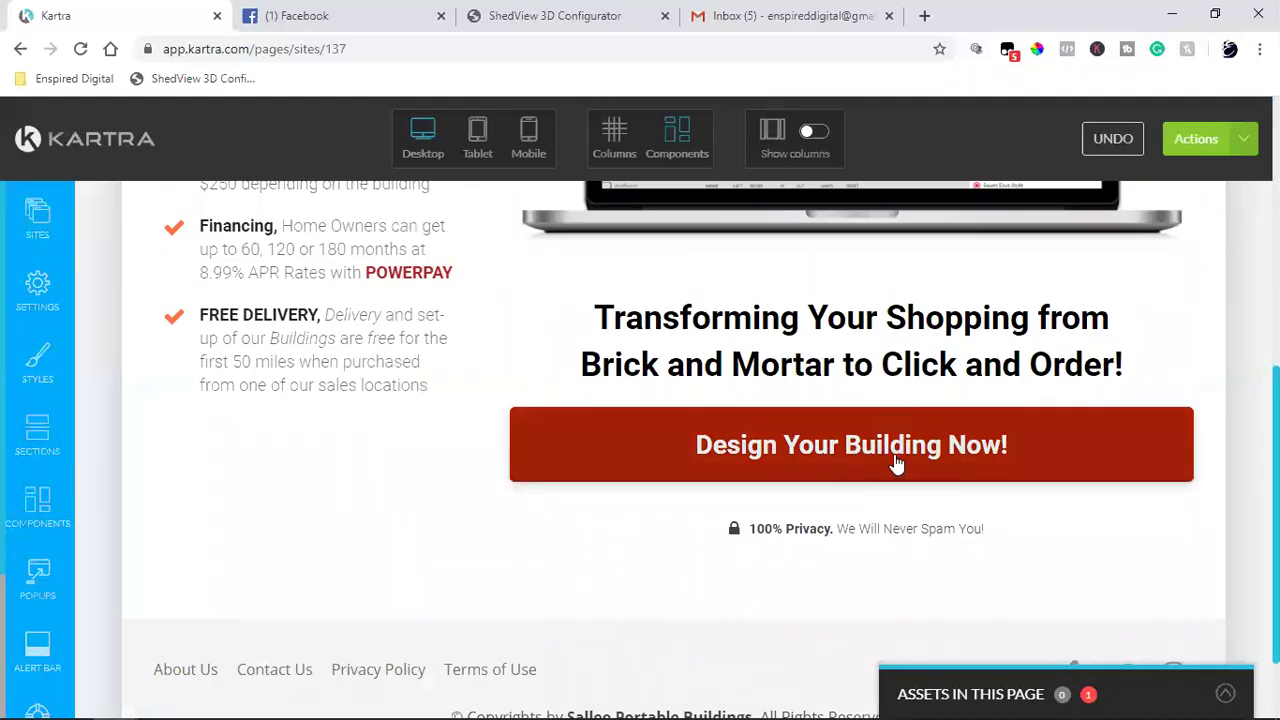
mouse_move(897, 464)
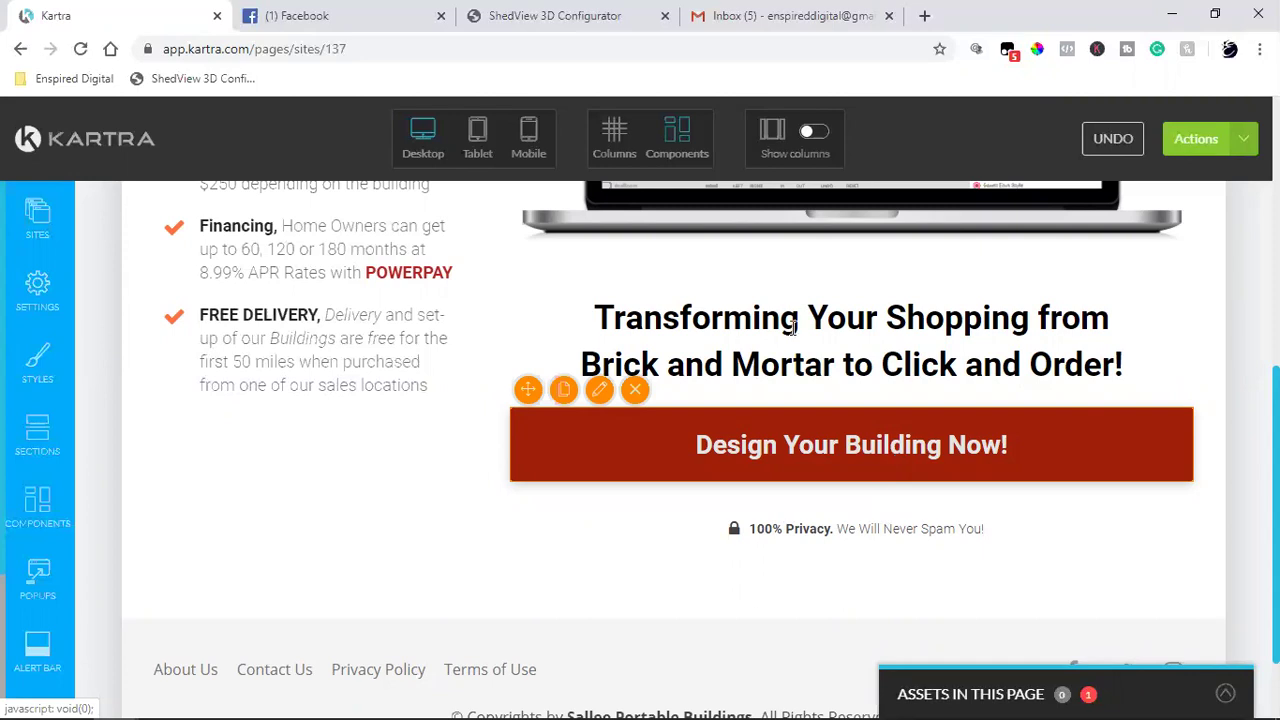
Step: Step away from the ShedView Design page's call-to-action button element in the editor
mouse_move(941, 545)
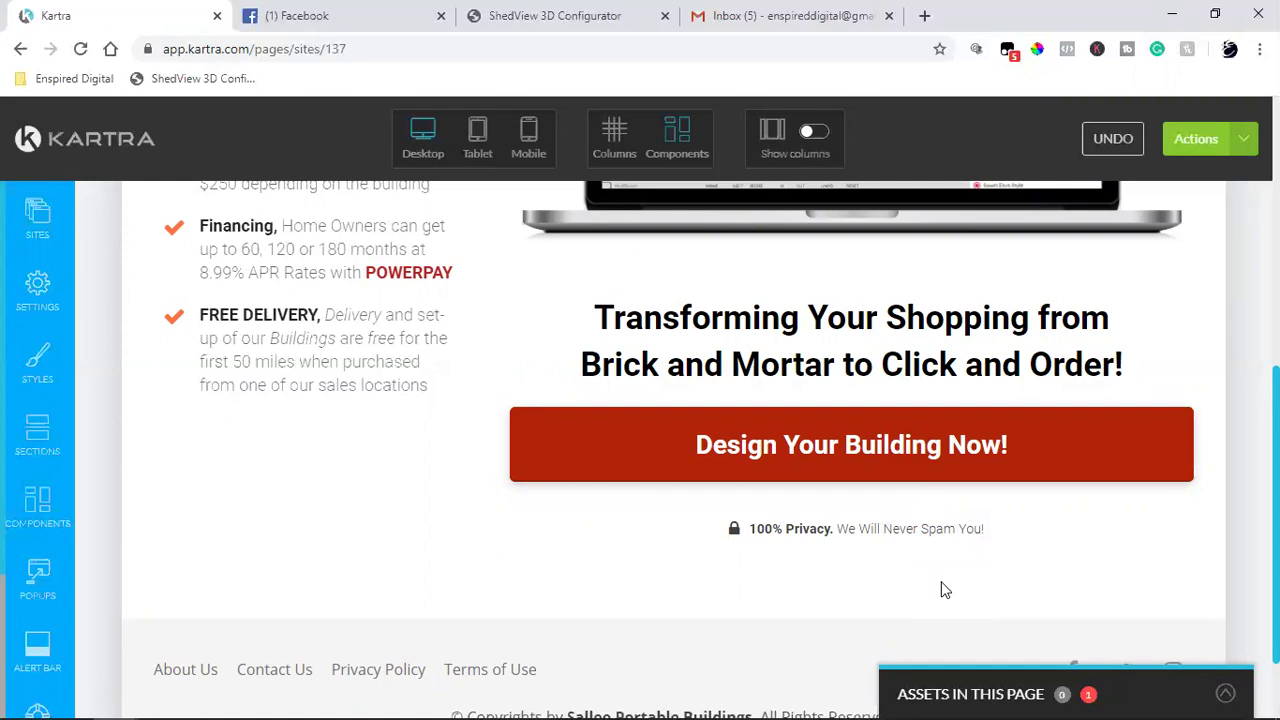
Step: Scroll further through the Facebook news feed, then start a new empty browser tab
click(398, 12)
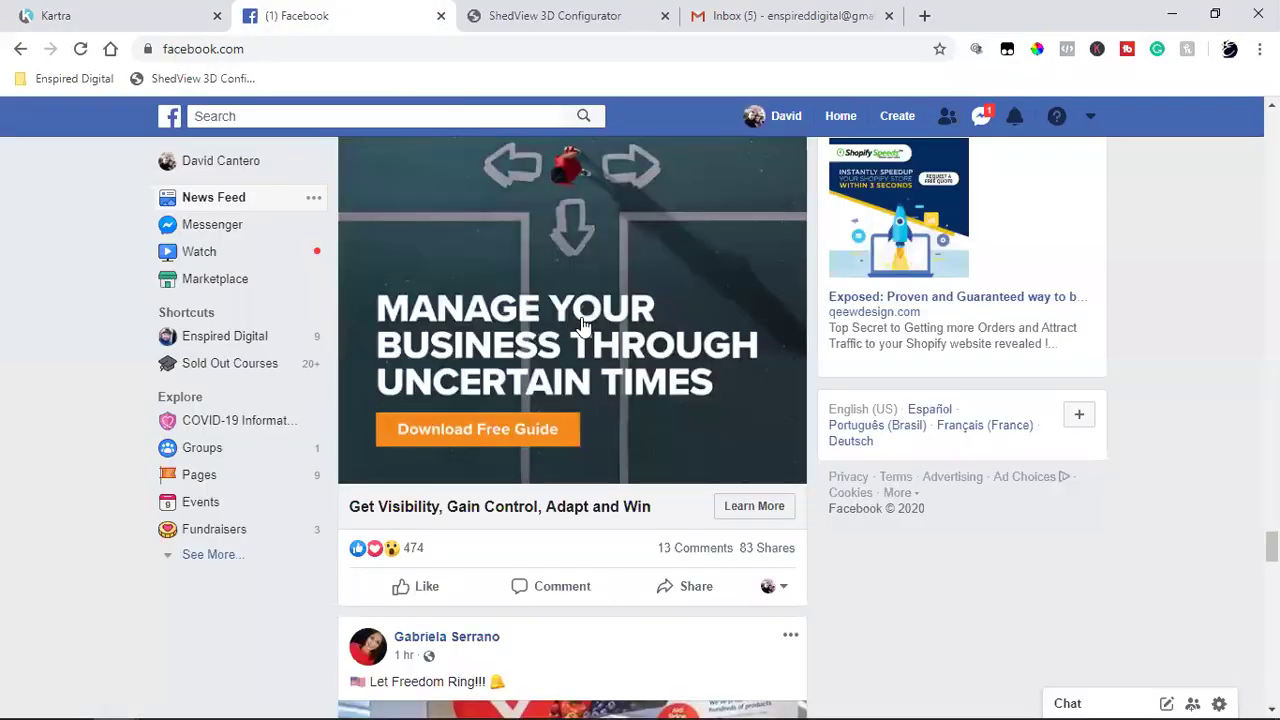
scroll(587, 380, down, 3)
scroll(587, 380, down, 14)
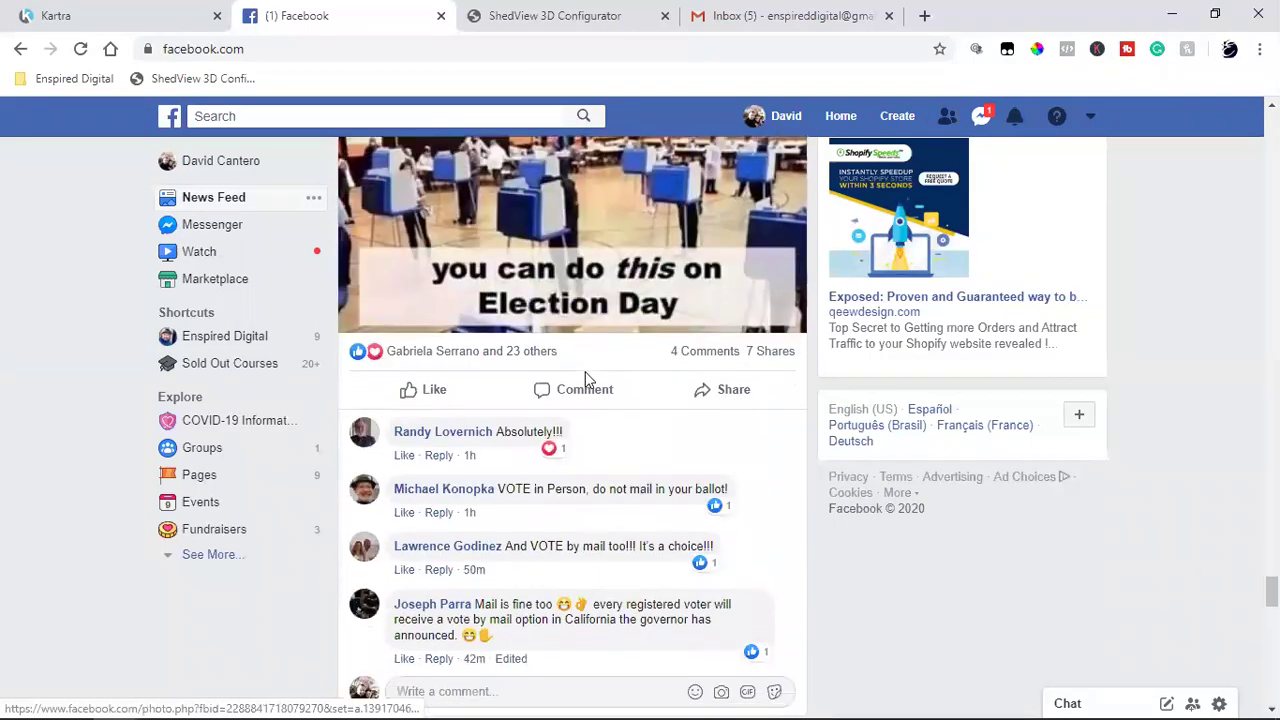
scroll(585, 376, down, 4)
scroll(586, 377, down, 5)
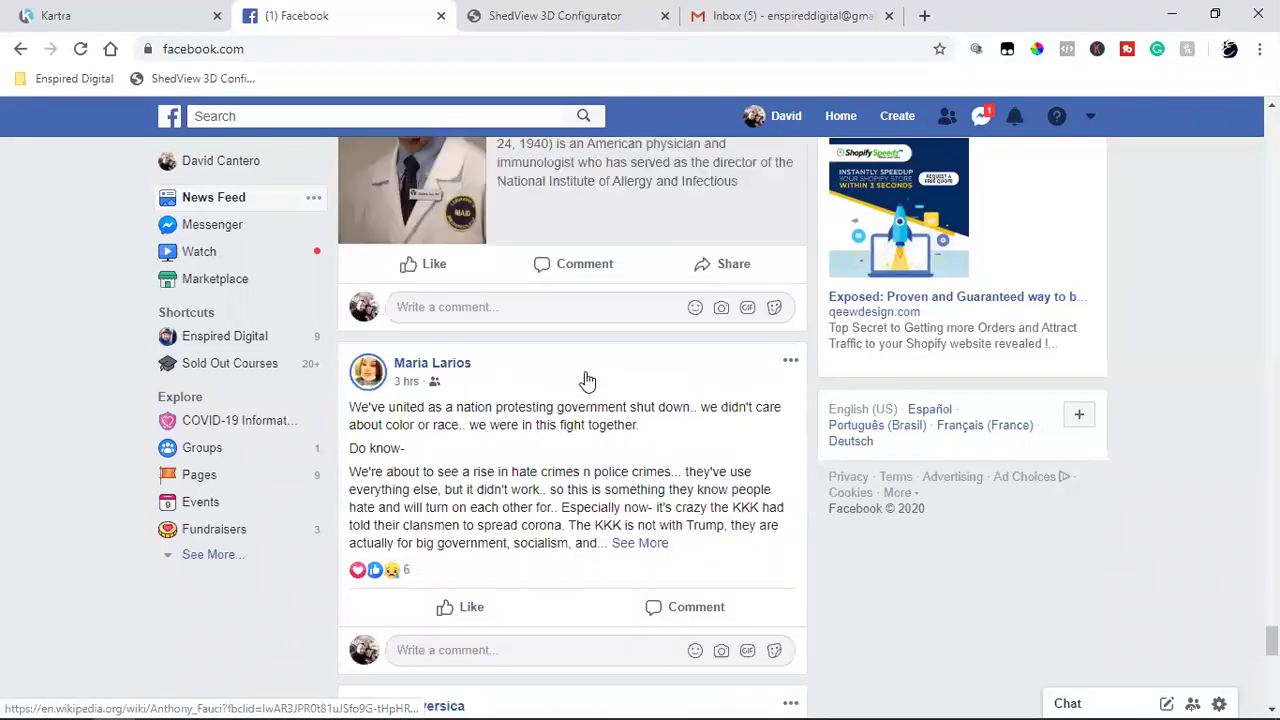
scroll(587, 376, down, 5)
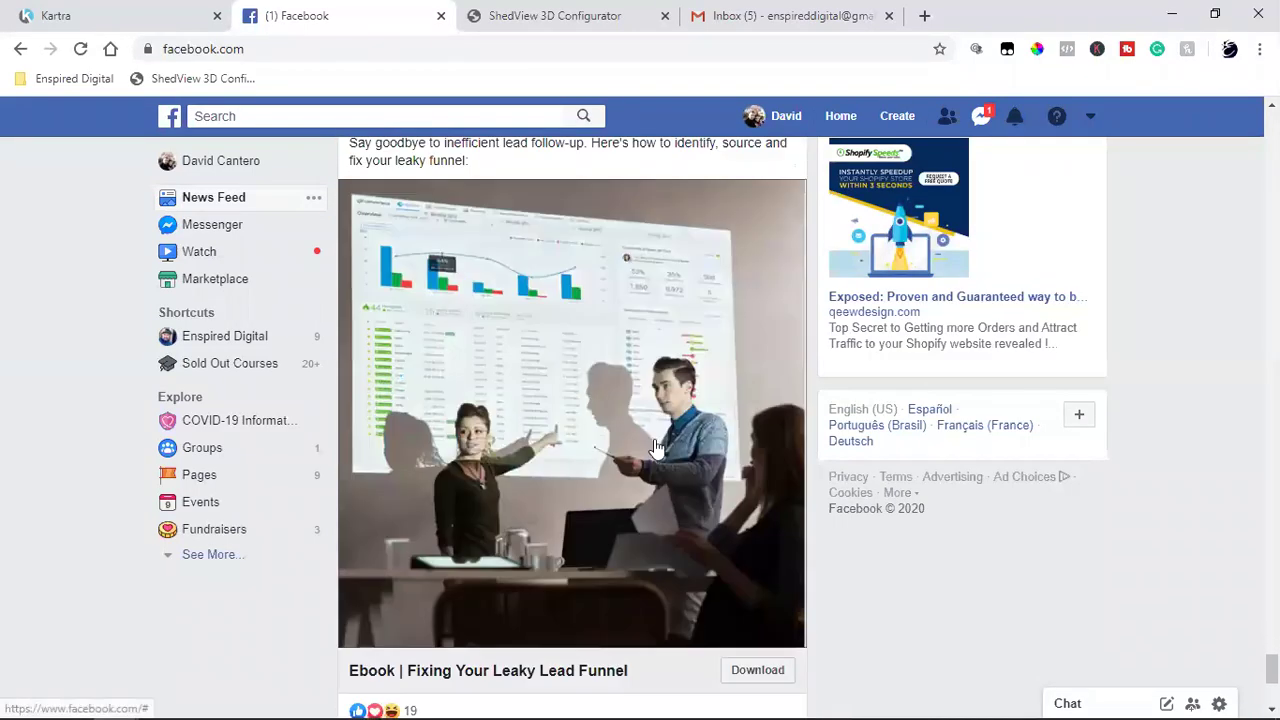
scroll(656, 446, down, 4)
scroll(656, 446, down, 4)
scroll(656, 446, up, 2)
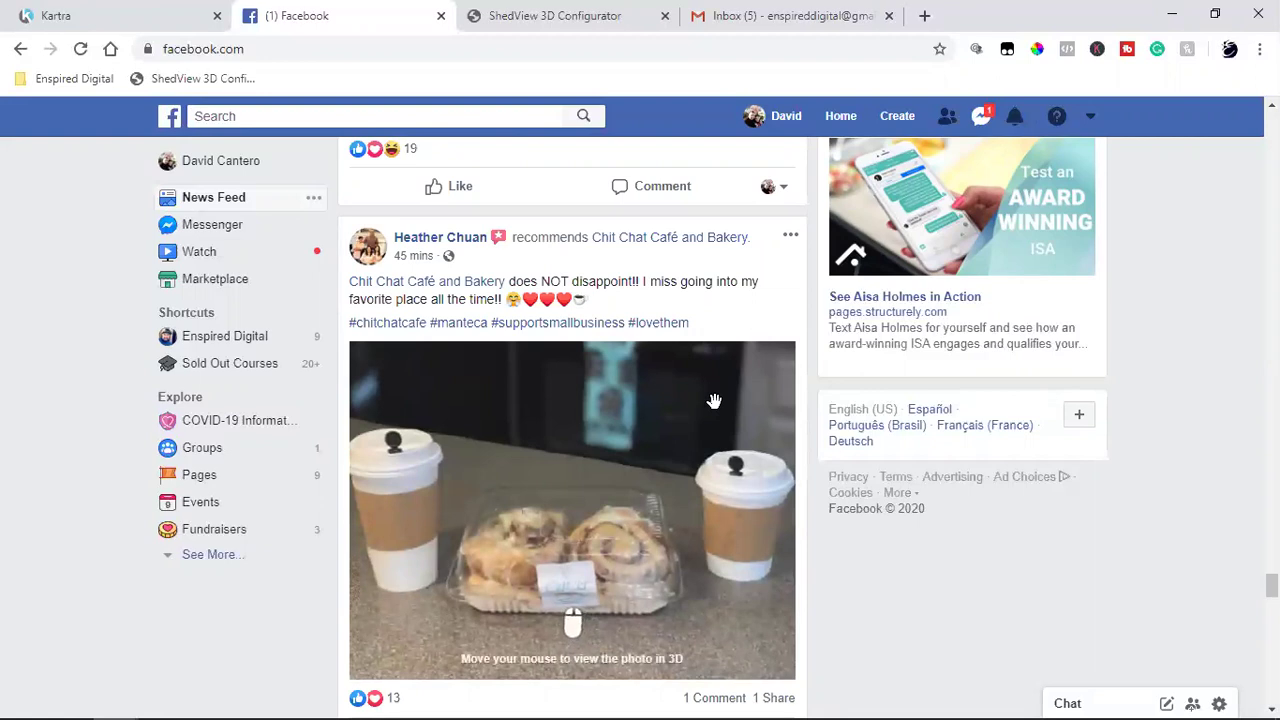
scroll(714, 401, down, 7)
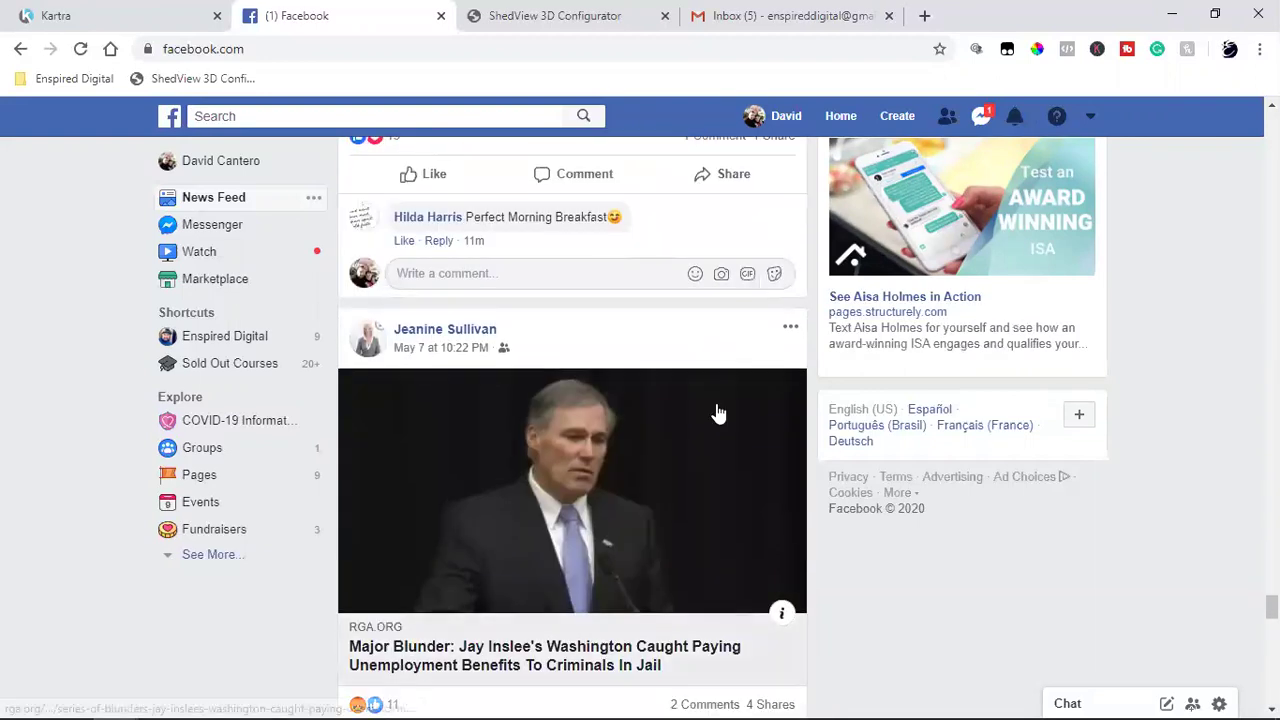
scroll(716, 412, down, 8)
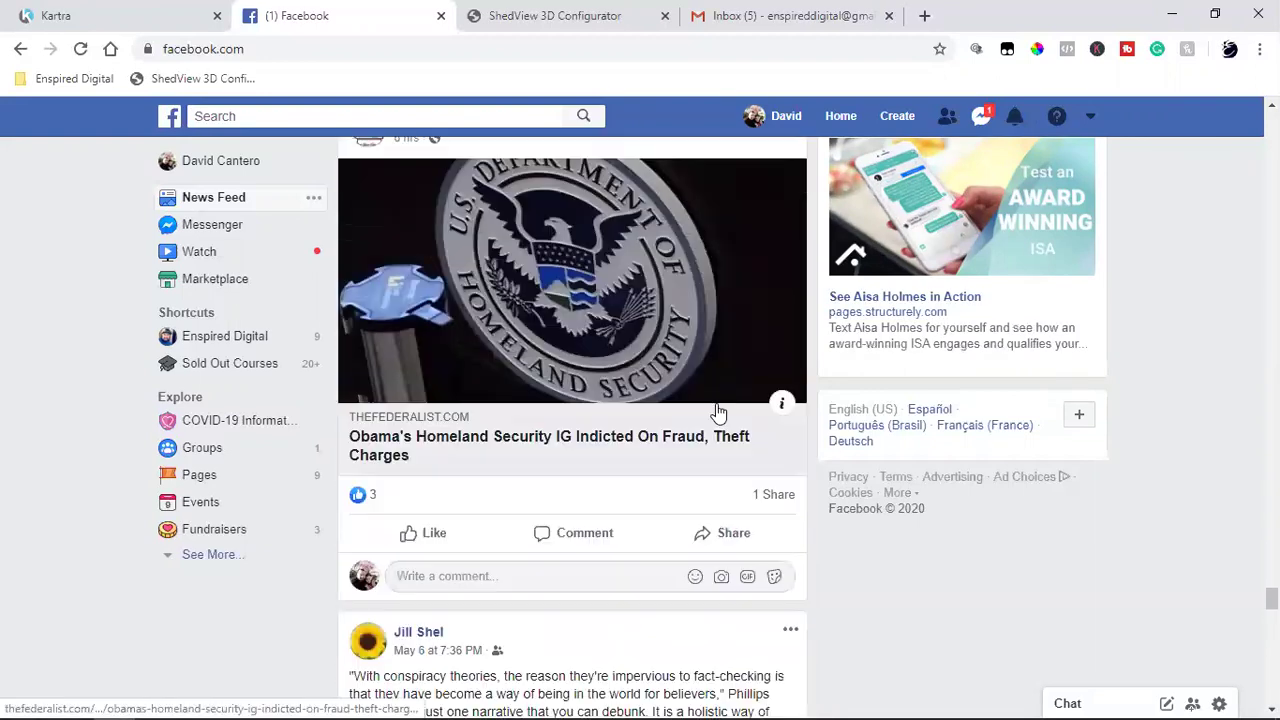
scroll(716, 410, up, 1)
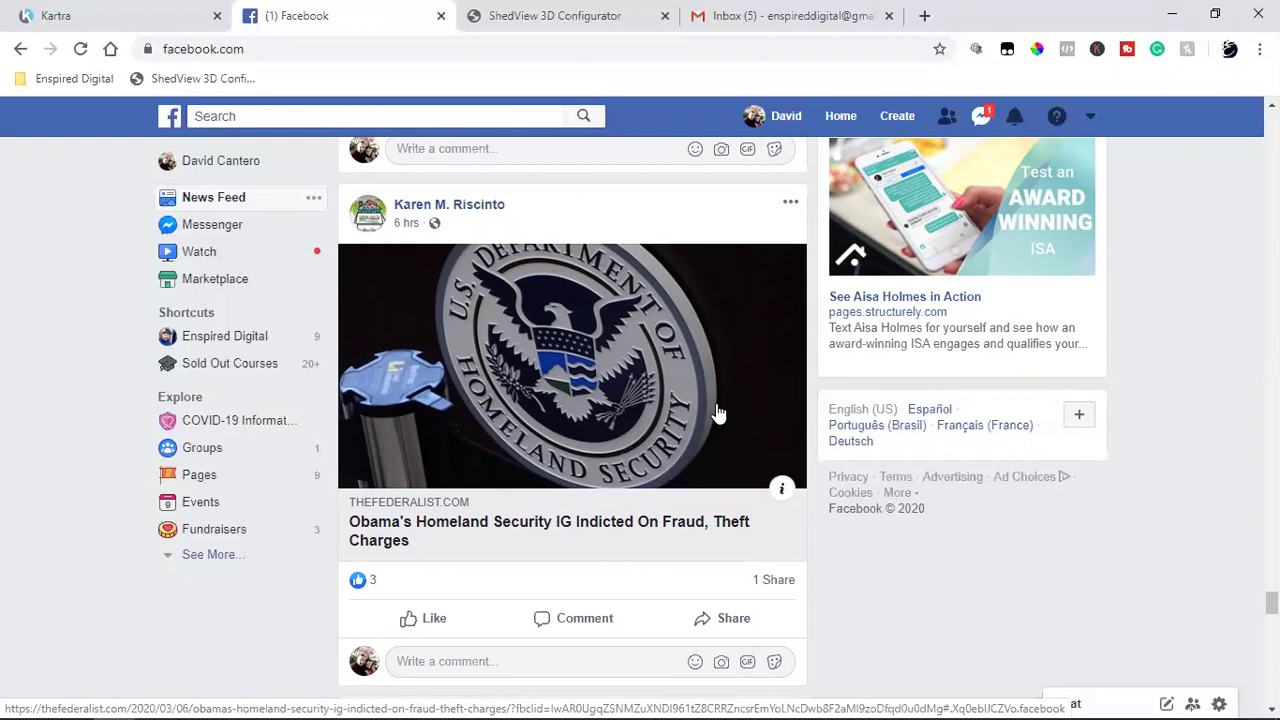
scroll(718, 413, down, 6)
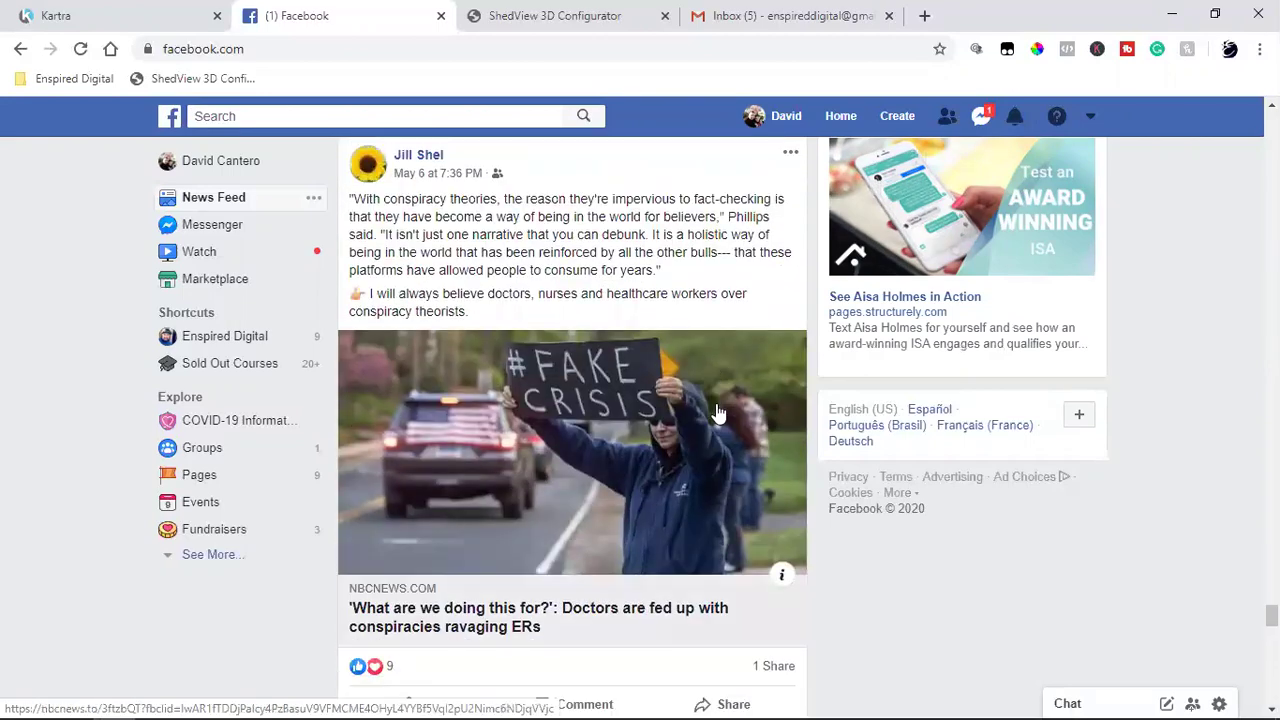
scroll(718, 413, down, 5)
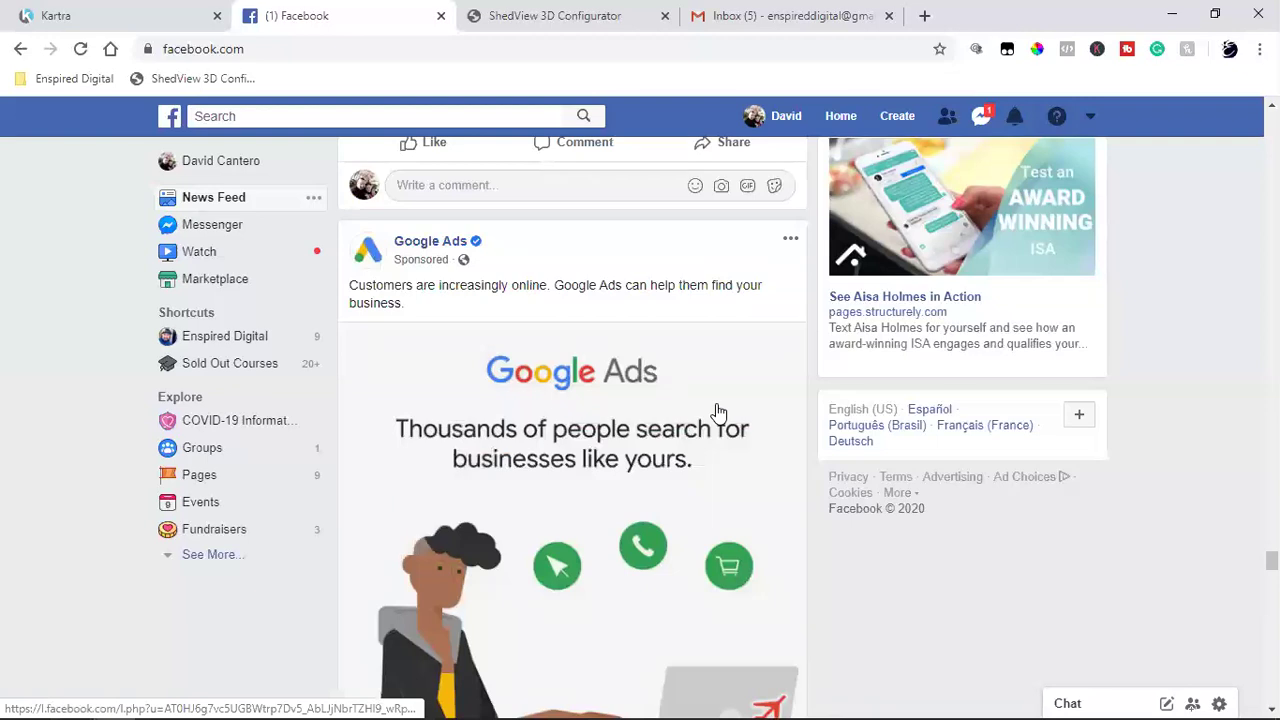
scroll(718, 413, down, 2)
scroll(718, 413, down, 6)
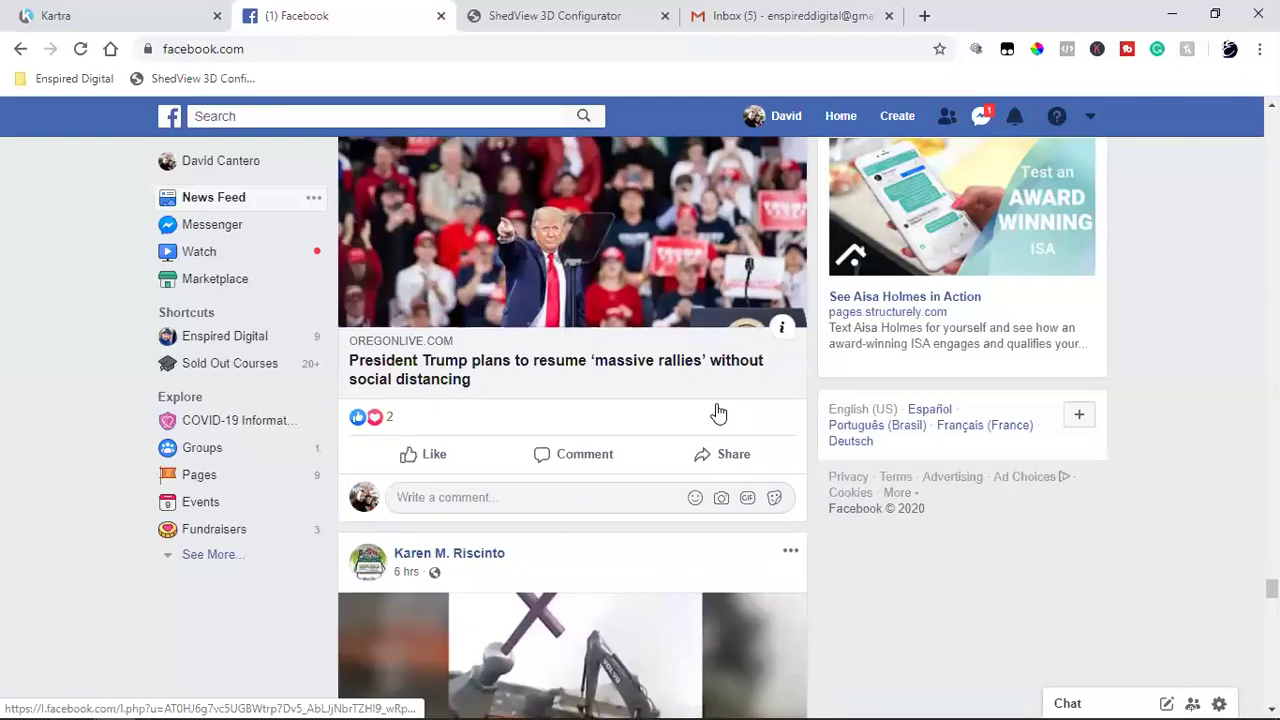
scroll(716, 410, down, 4)
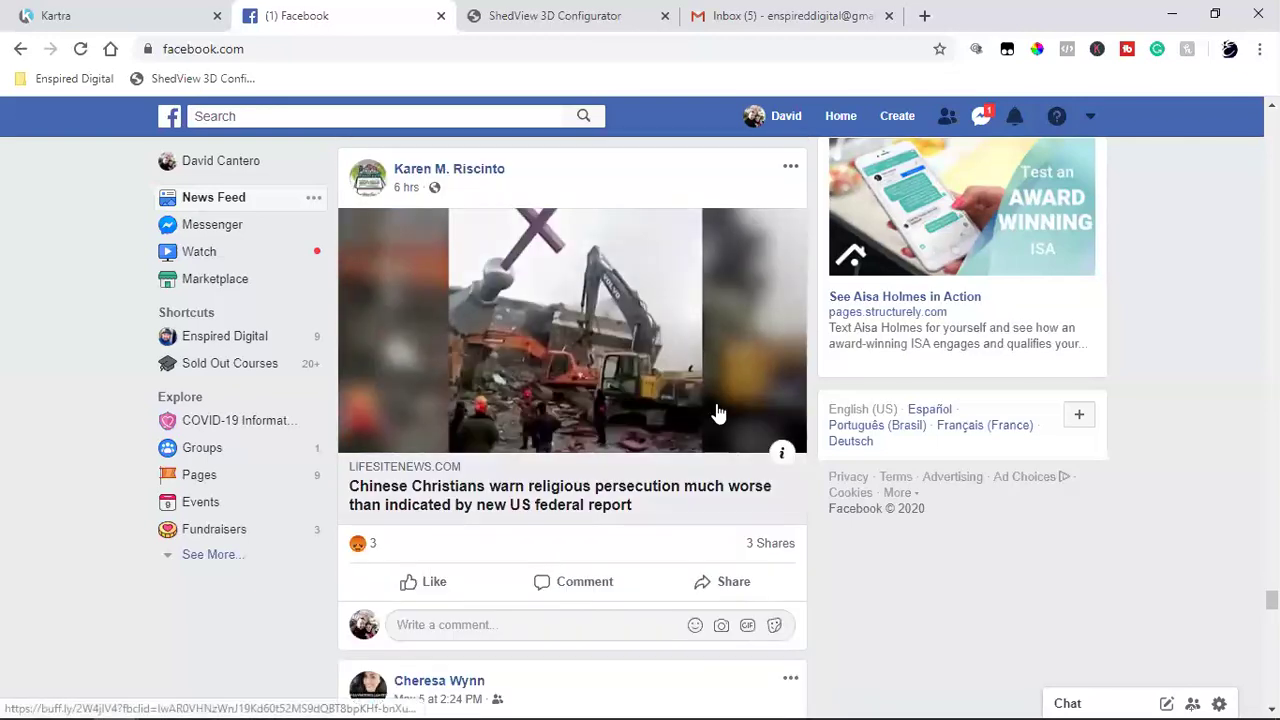
click(924, 15)
Step: Open the Enspired Digital YouTube channel from bookmarks, pause its featured video, and return to Facebook
click(80, 80)
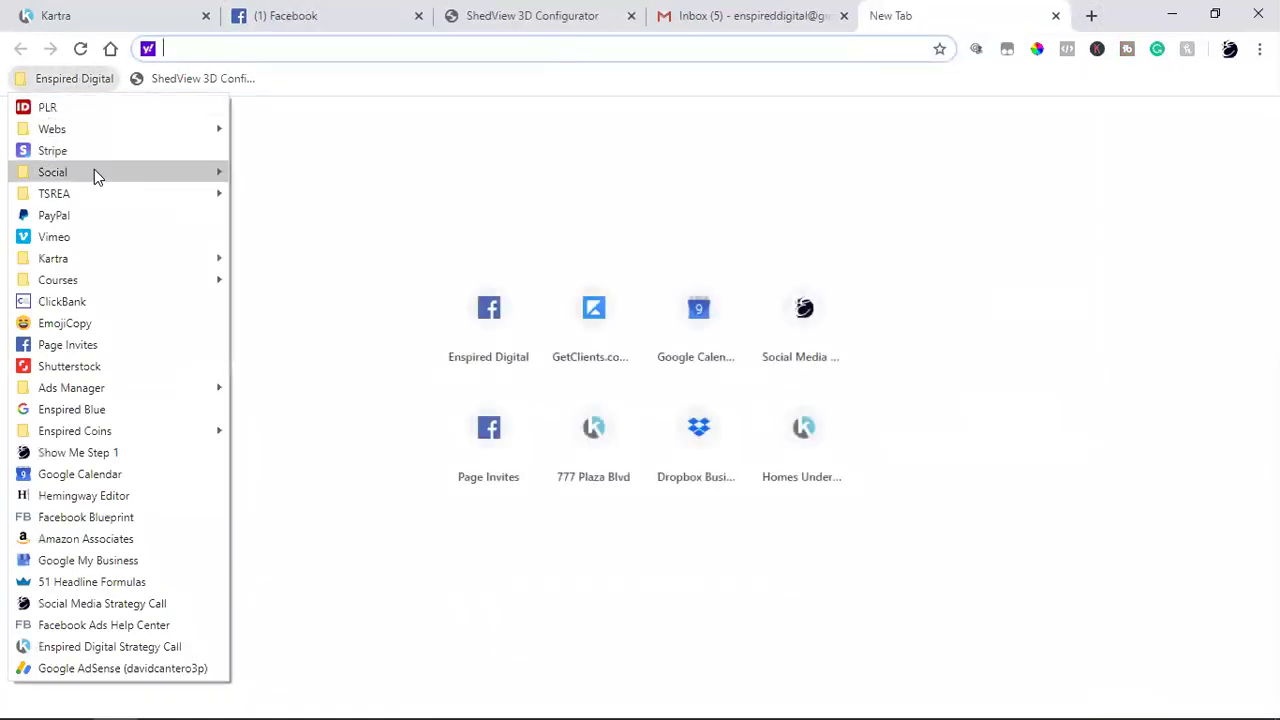
mouse_move(94, 172)
click(293, 282)
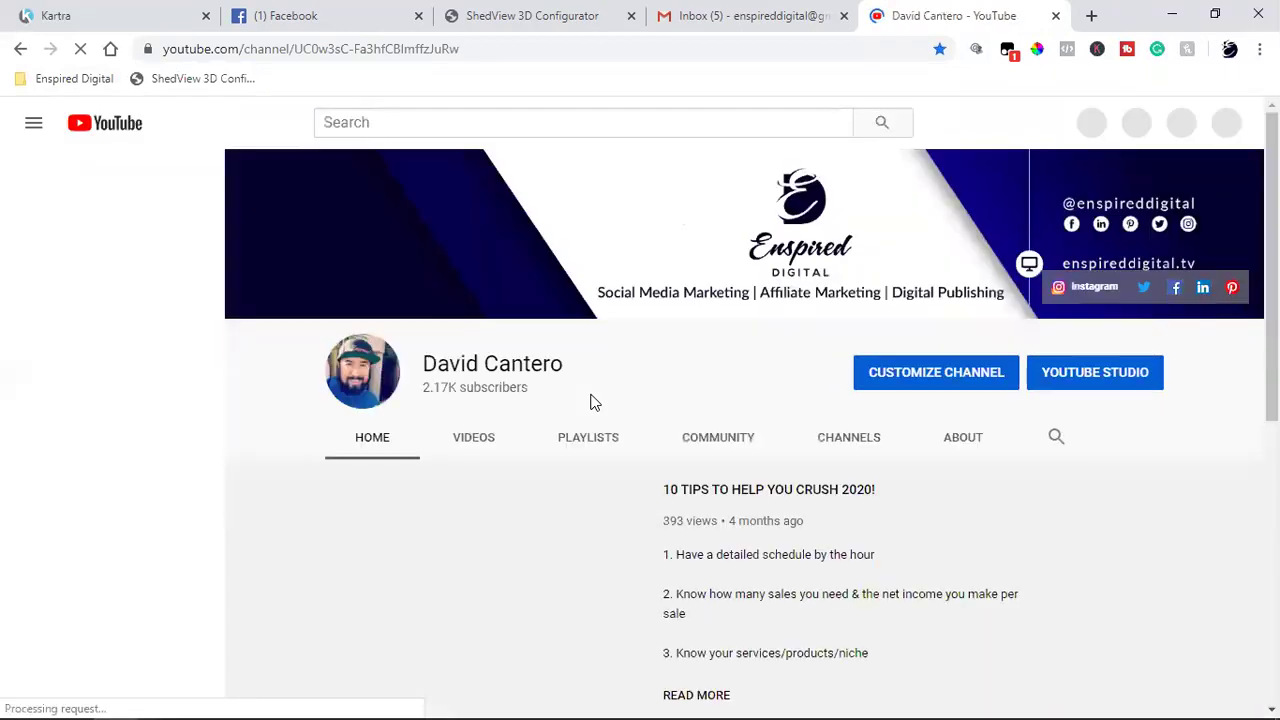
scroll(651, 520, down, 2)
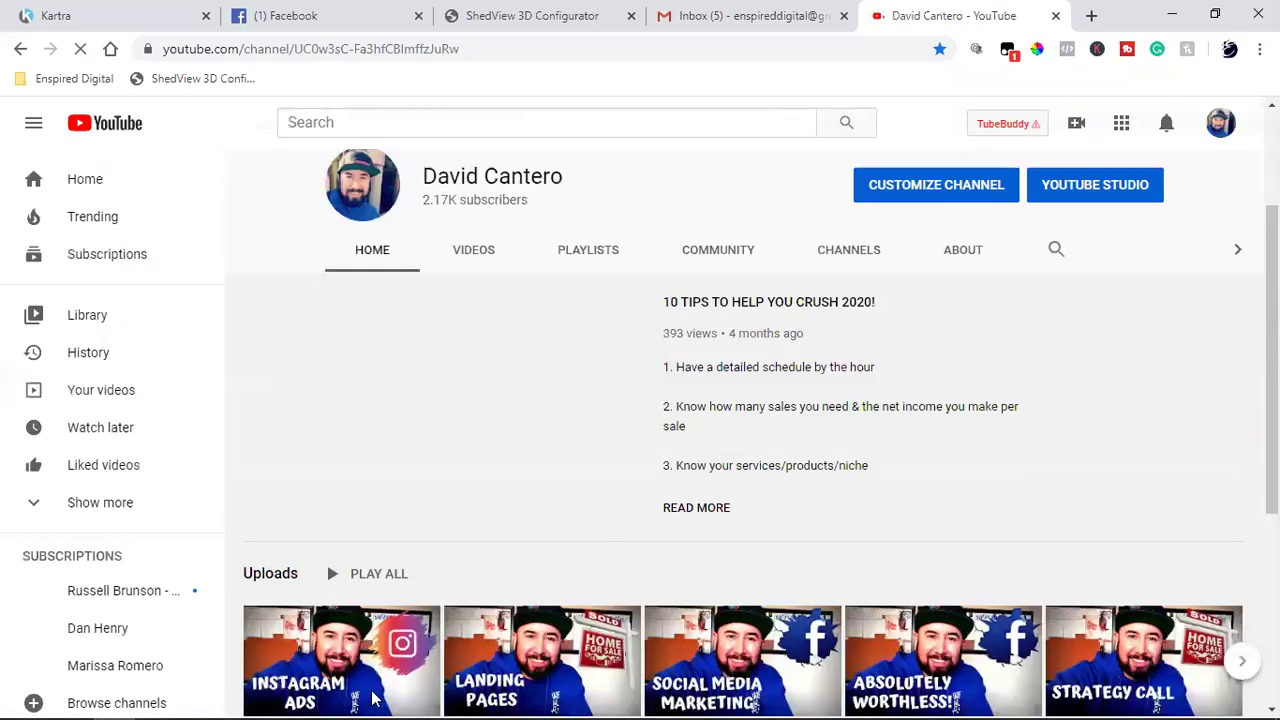
scroll(600, 440, down, 2)
scroll(414, 408, up, 2)
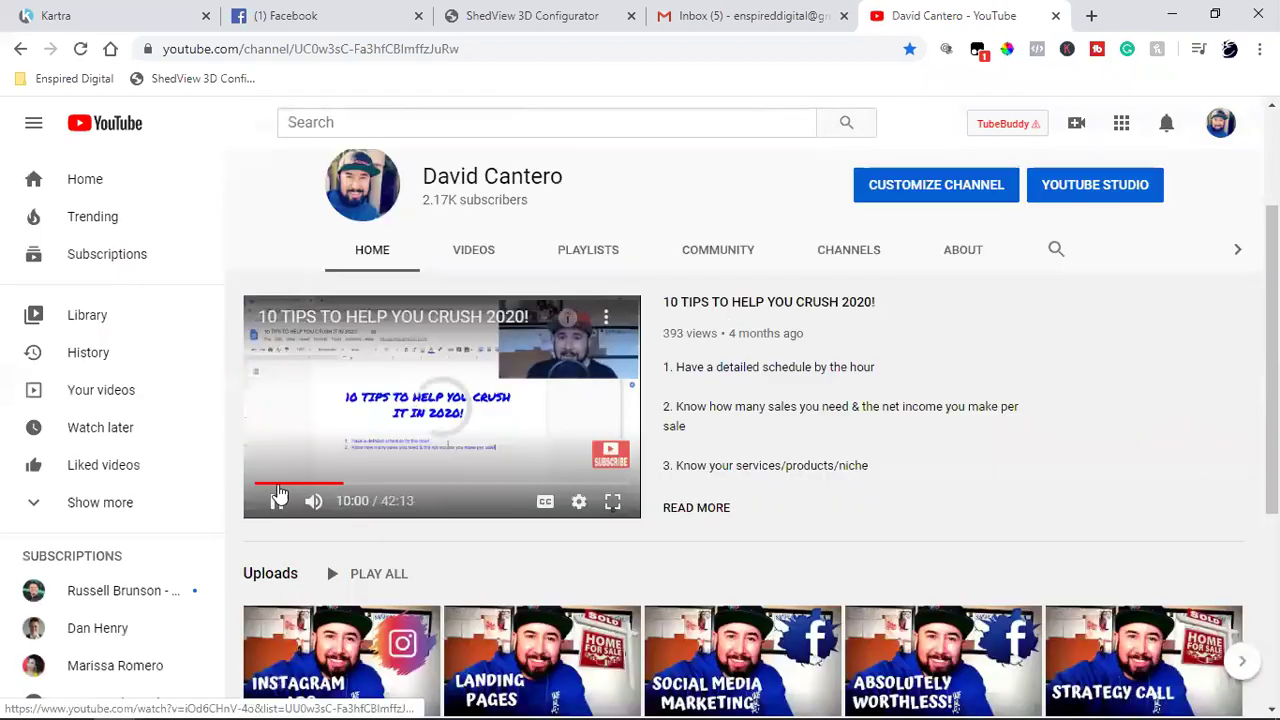
click(277, 505)
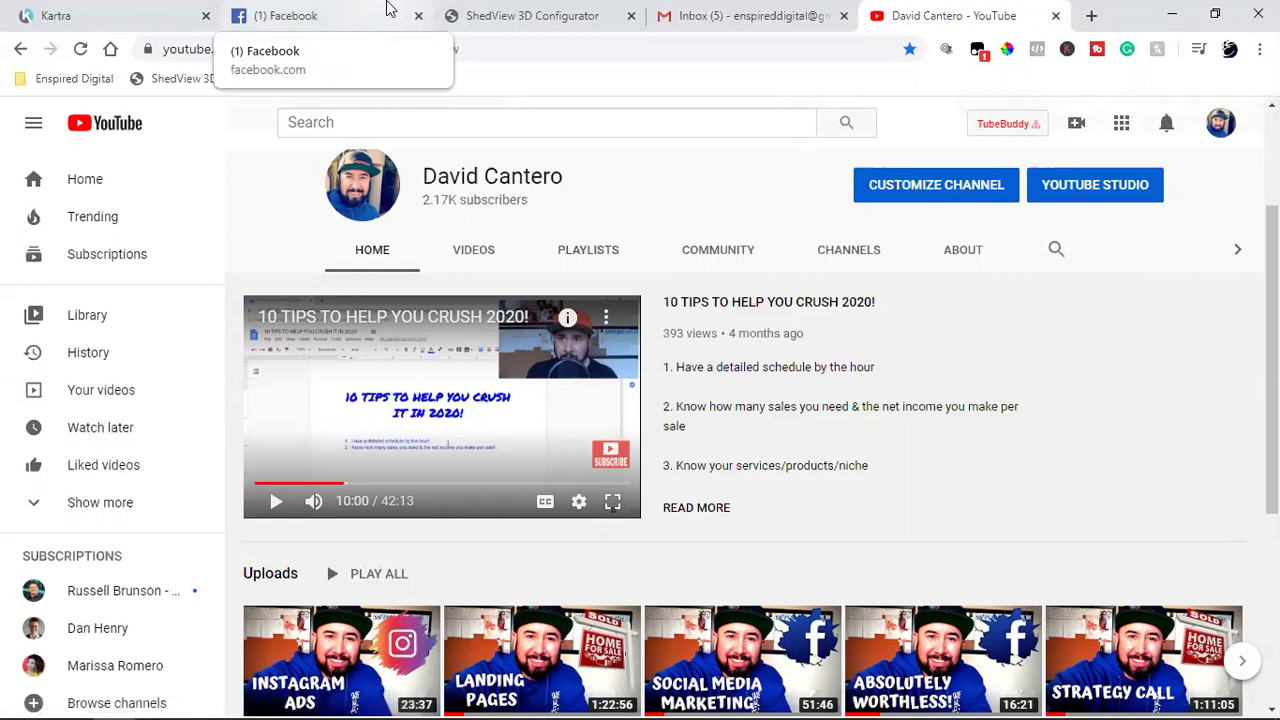
click(390, 9)
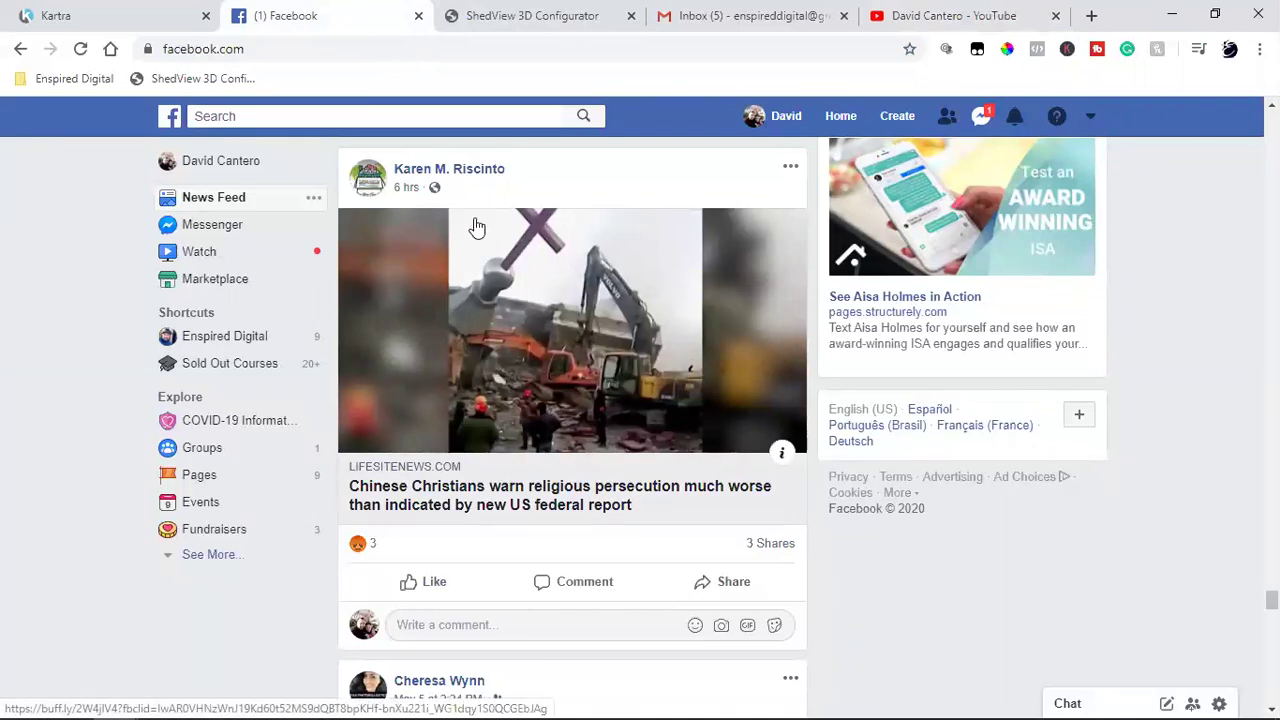
Step: Load the ShedView configurator at shedview.salleeportablebuildings.com in a new tab
click(1090, 18)
text(s)
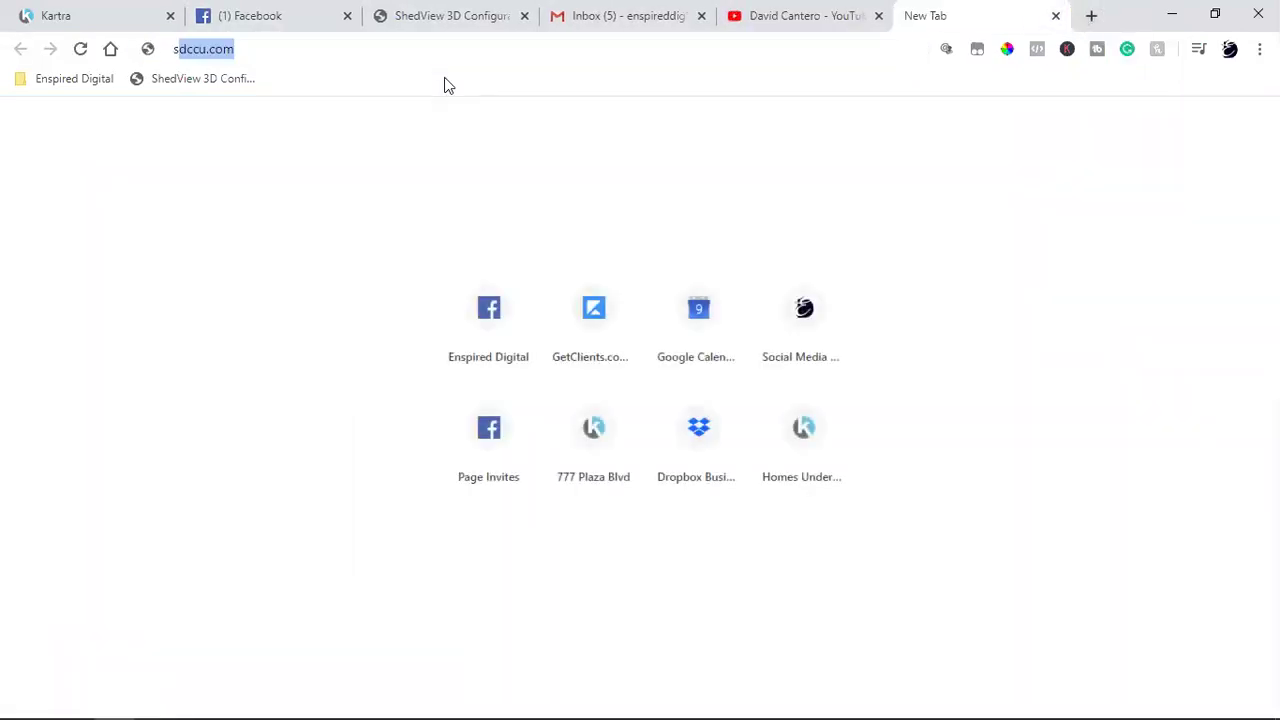
text(hedbuilder)
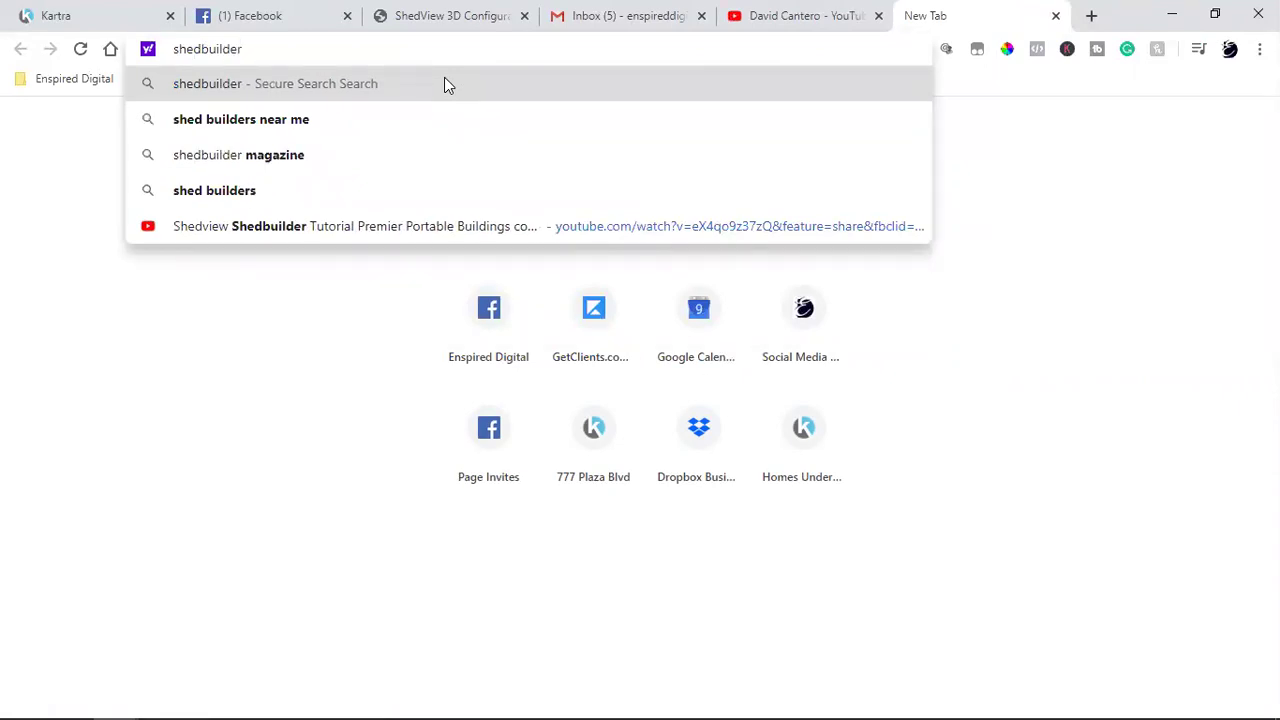
key(BackSpace)
key(BackSpace)
key(BackSpace)
key(BackSpace)
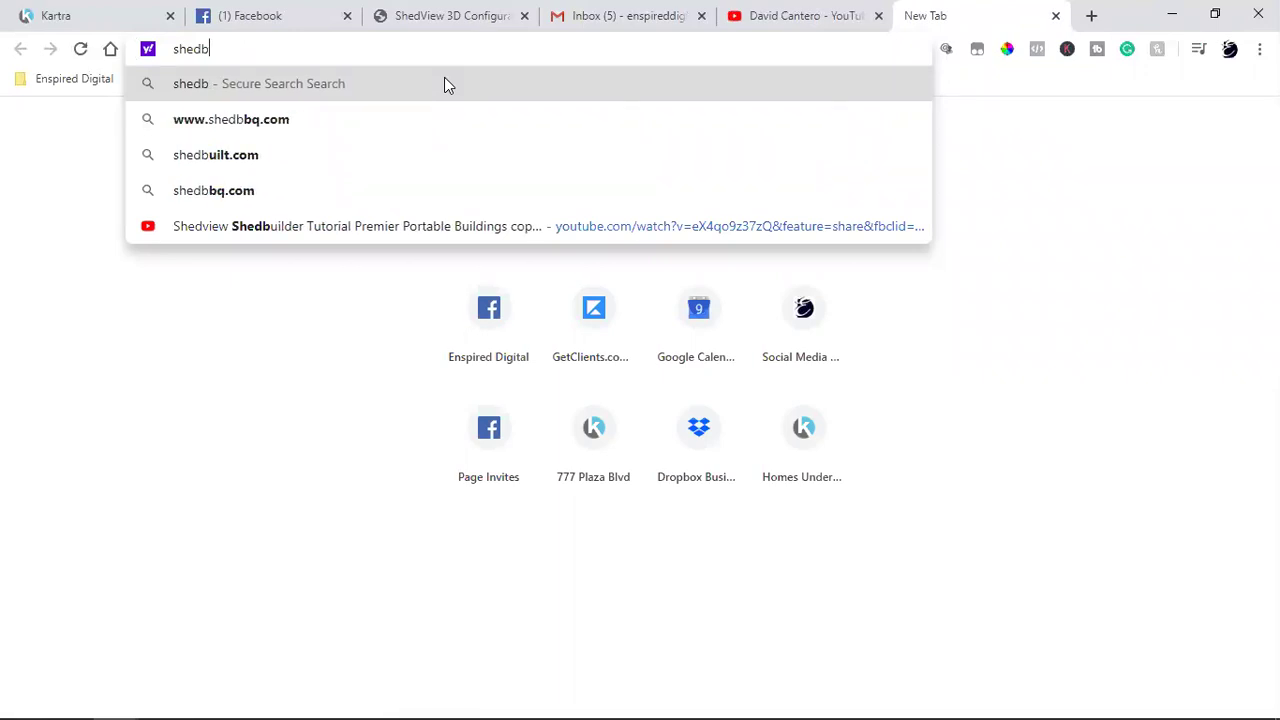
text(view.salleeportablebuildings.com)
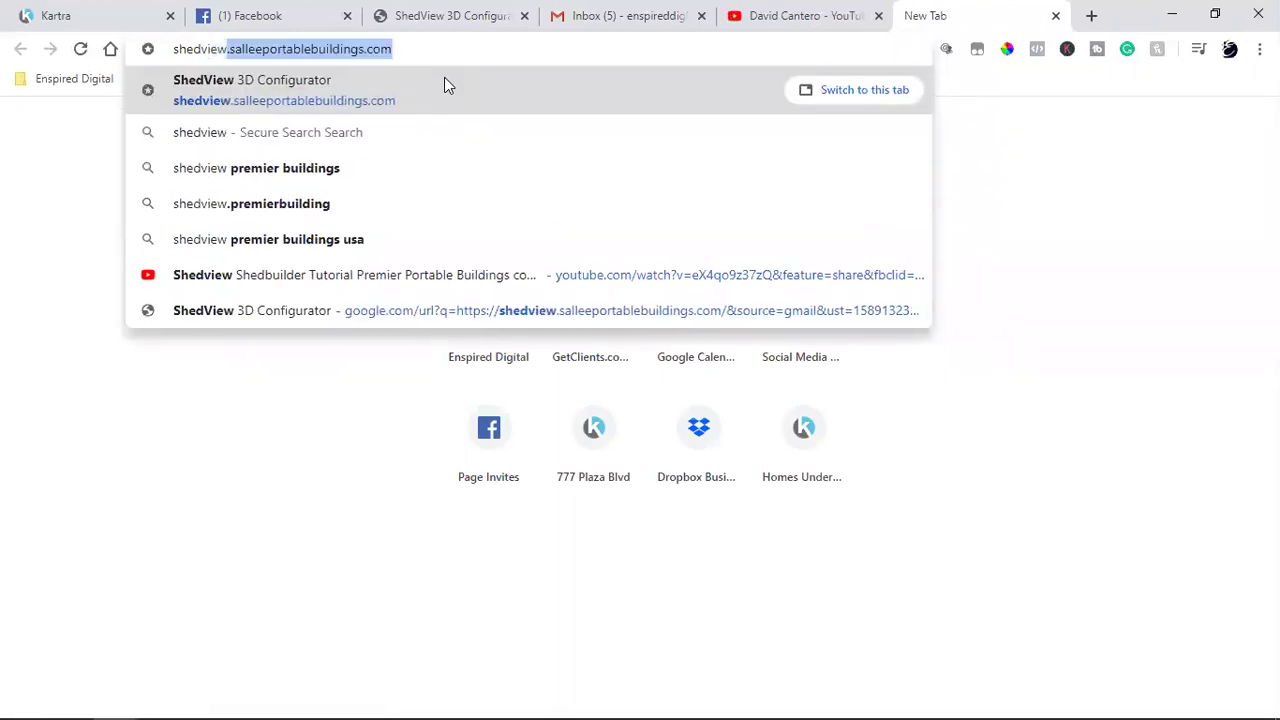
key(Return)
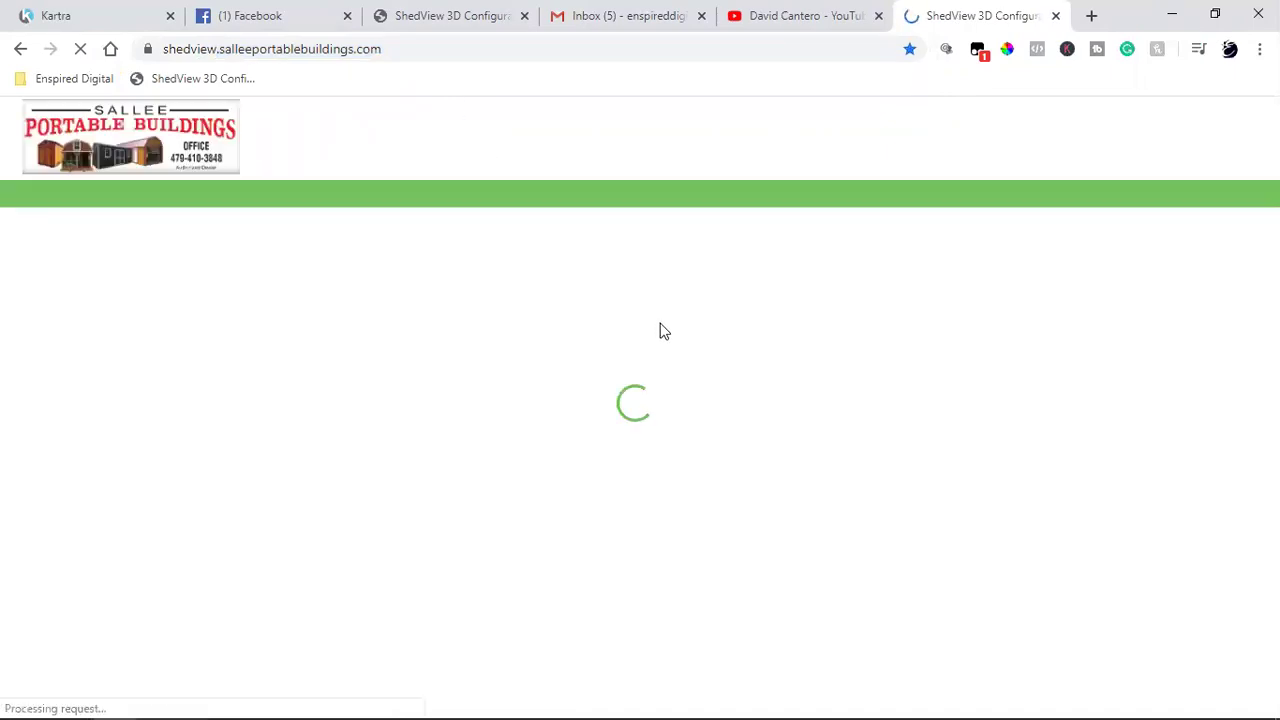
Step: Close the Gmail, YouTube and duplicate configurator tabs
click(701, 16)
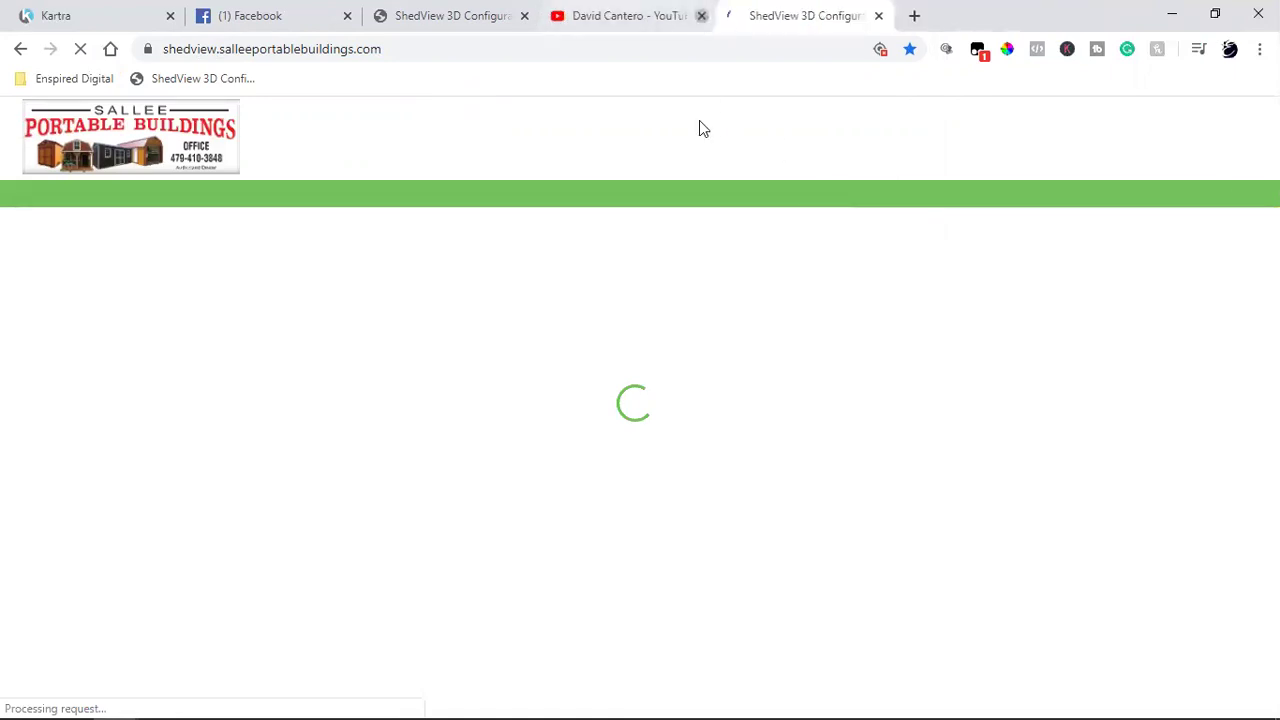
click(701, 16)
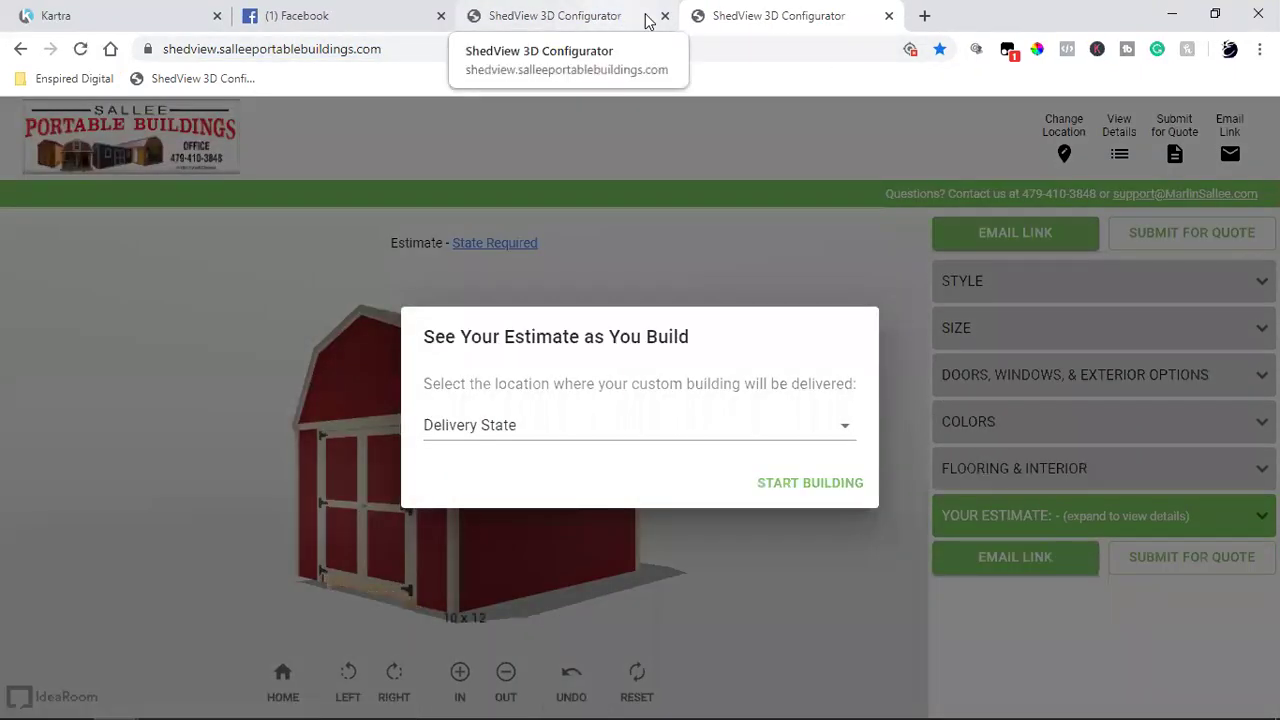
click(664, 16)
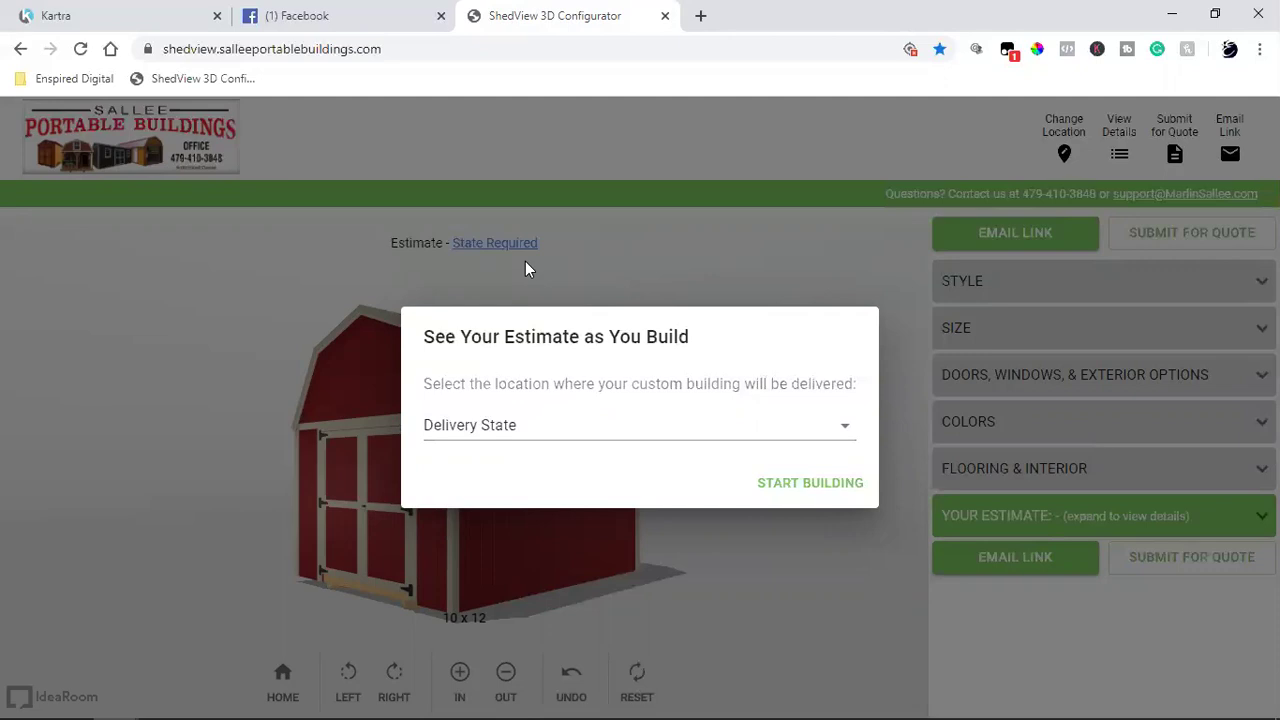
Step: Choose Arkansas as the delivery state and start building the 10 x 12 barn
click(508, 431)
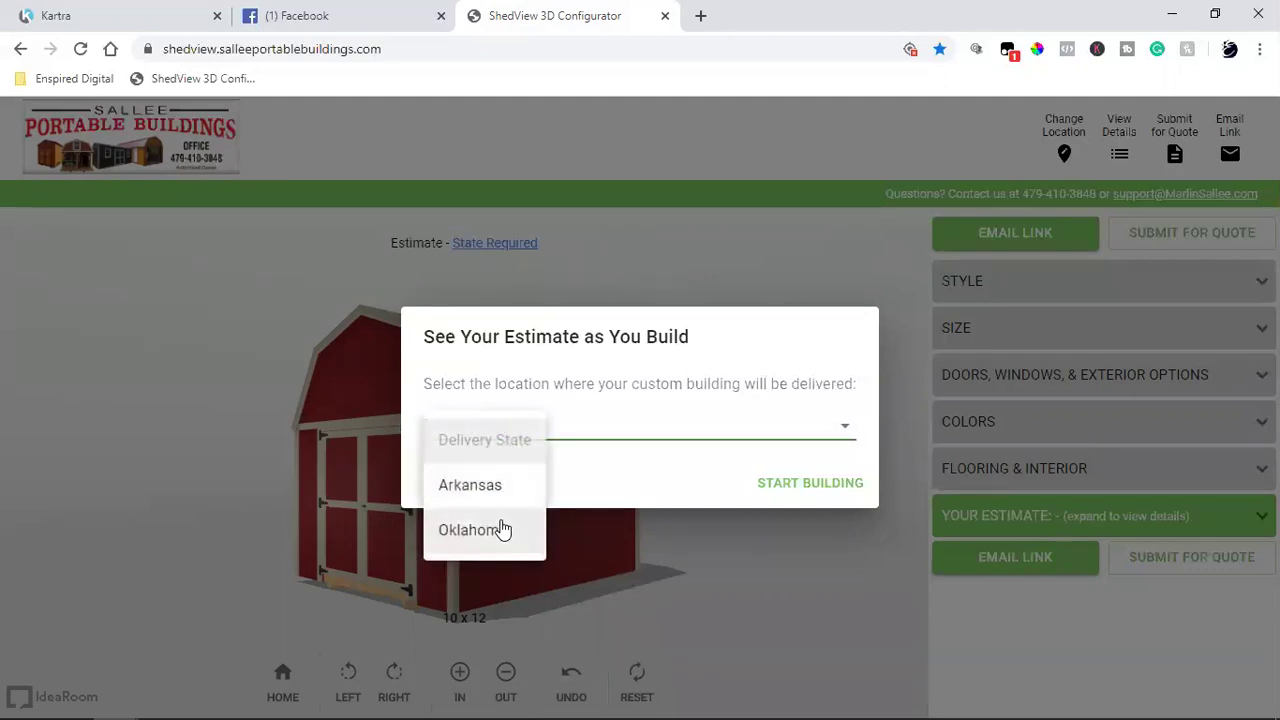
click(502, 487)
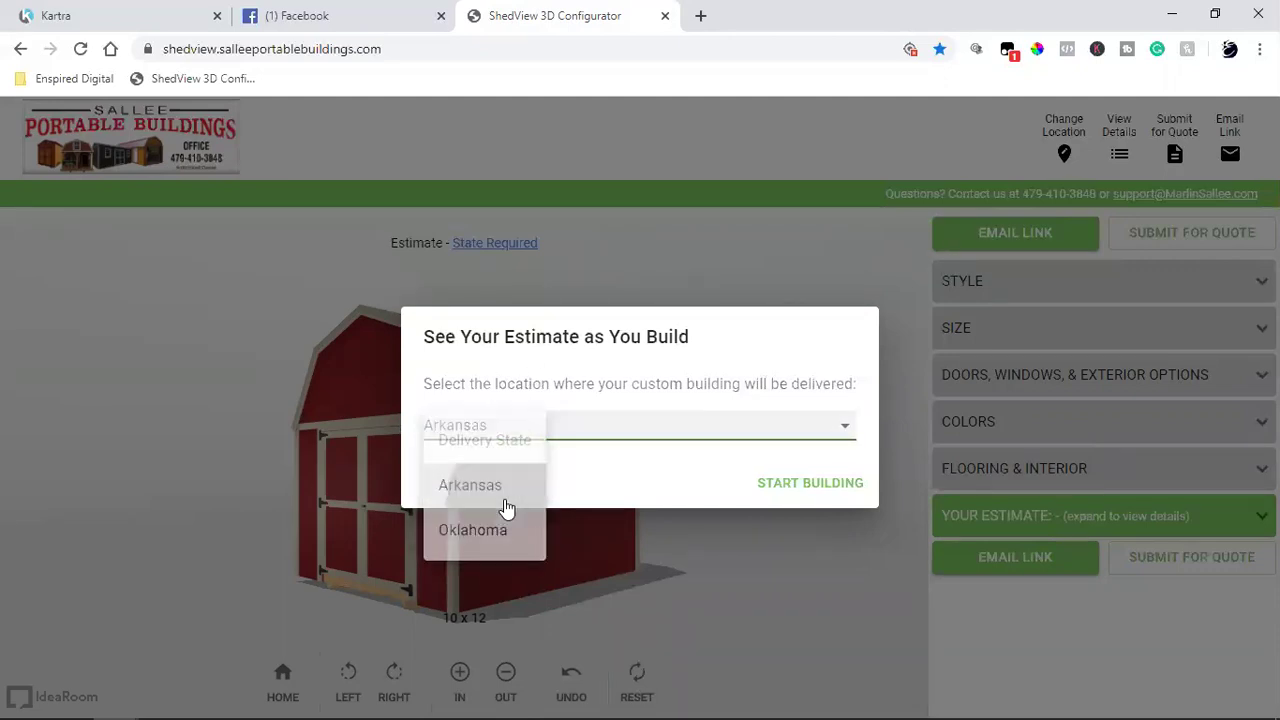
click(800, 487)
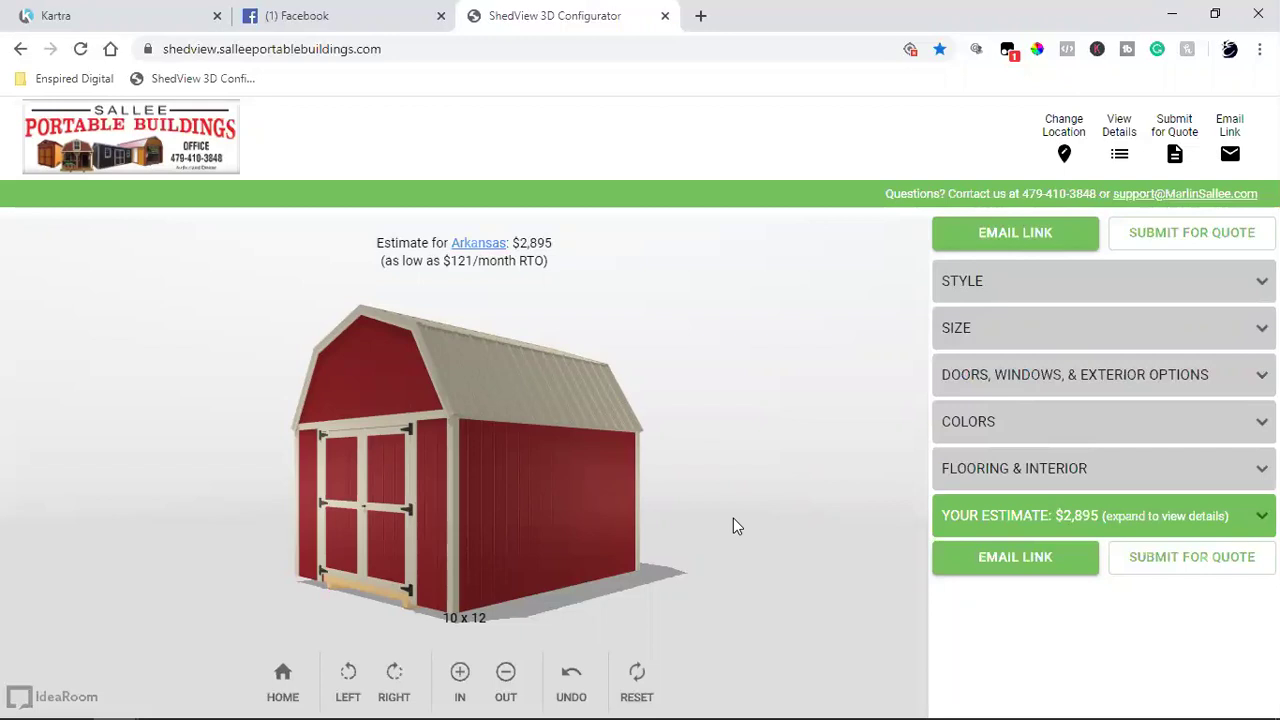
click(60, 15)
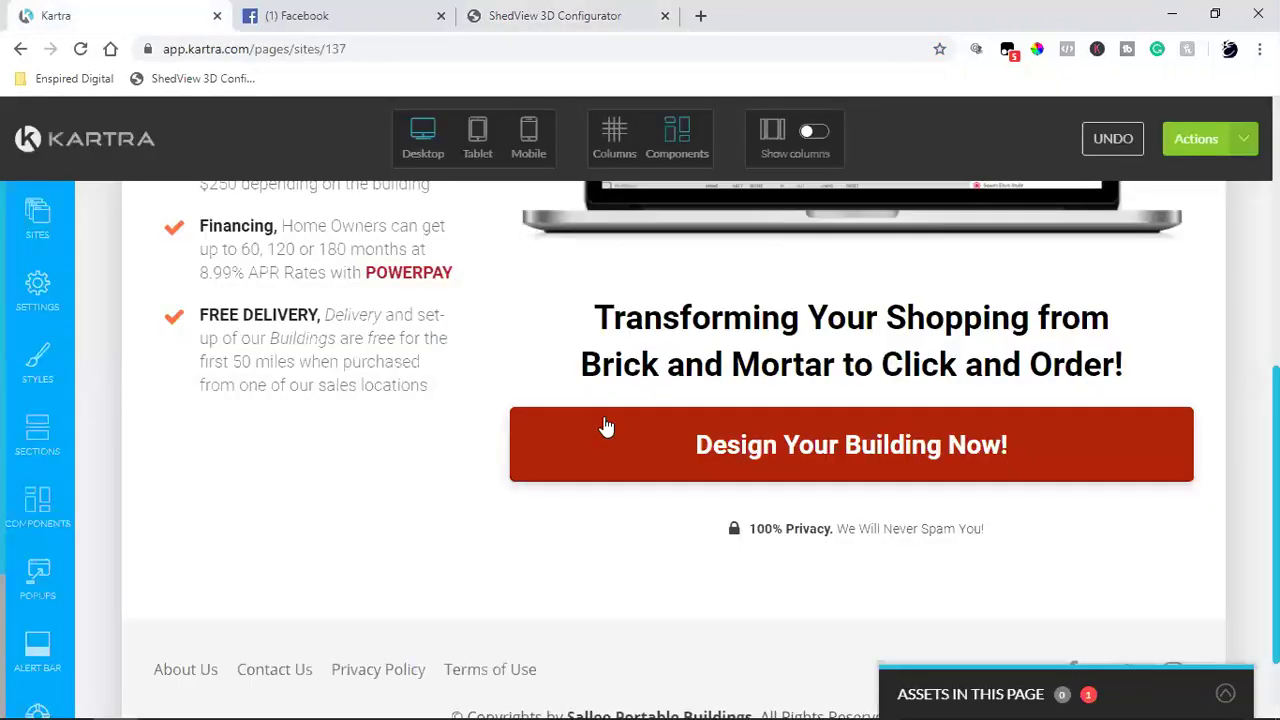
scroll(875, 450, up, 2)
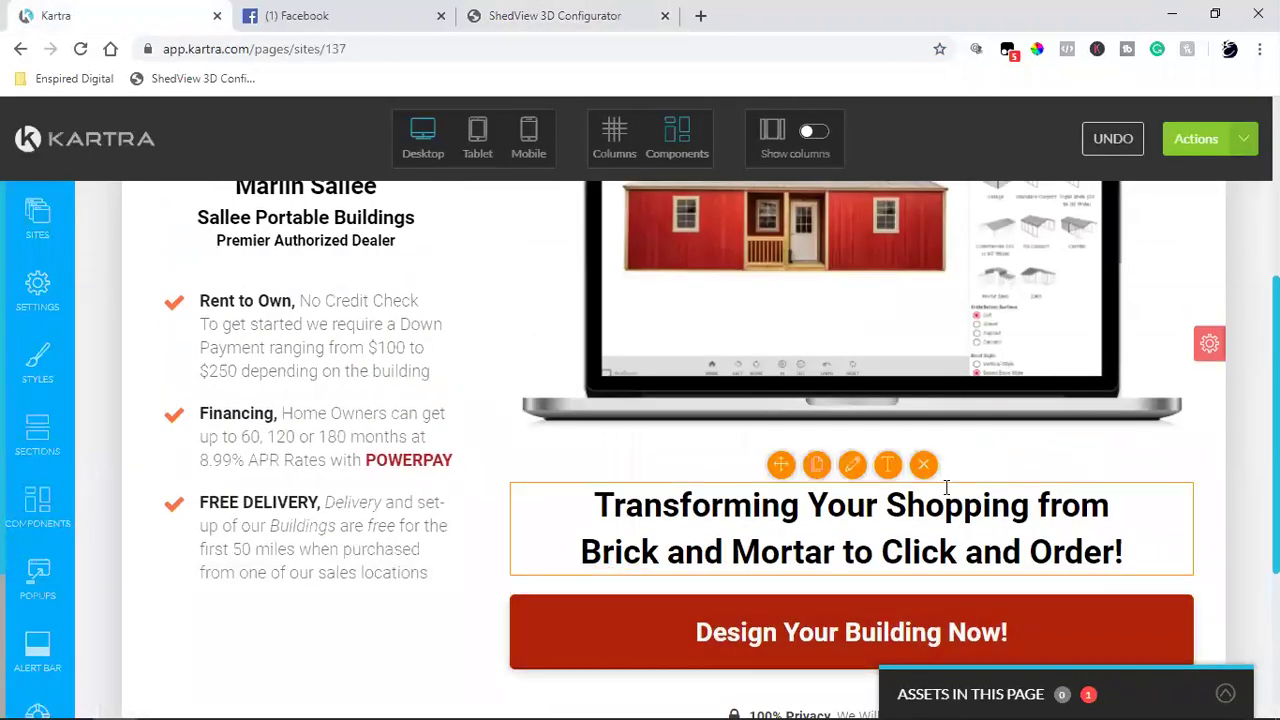
click(468, 14)
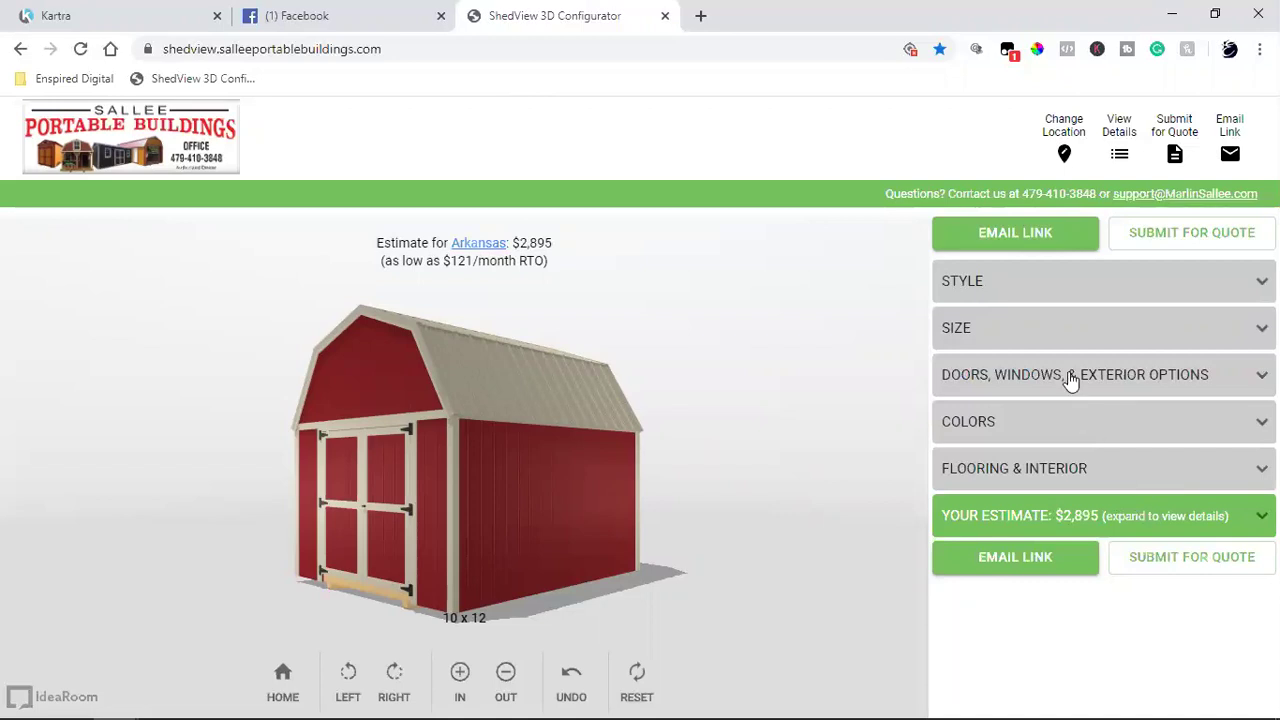
Step: Change the building style to Premier Cabin
click(1034, 279)
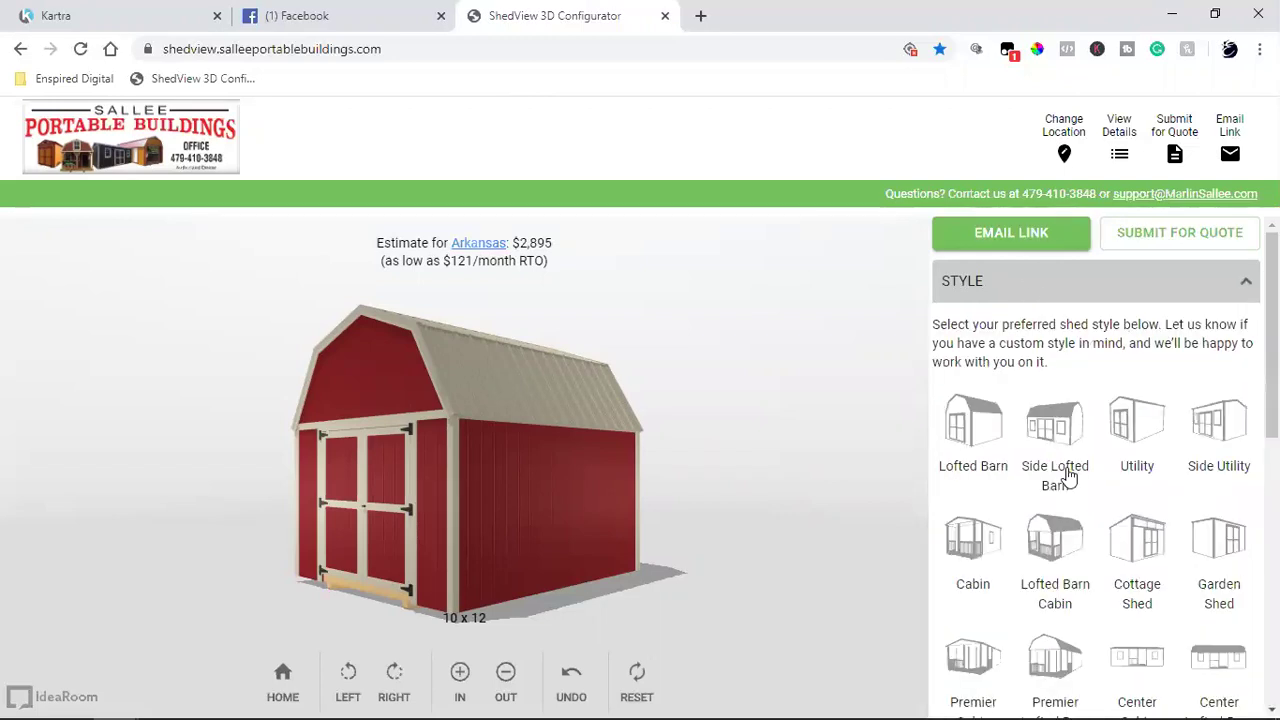
scroll(1068, 476, down, 2)
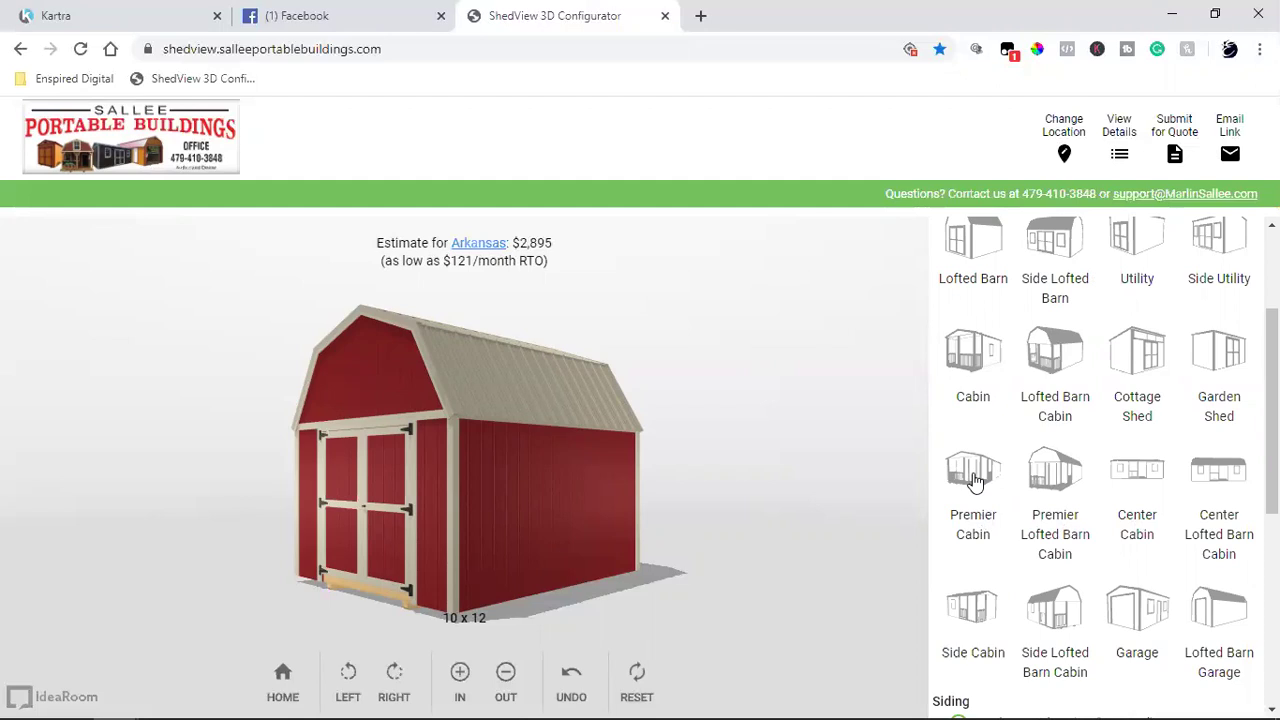
click(975, 480)
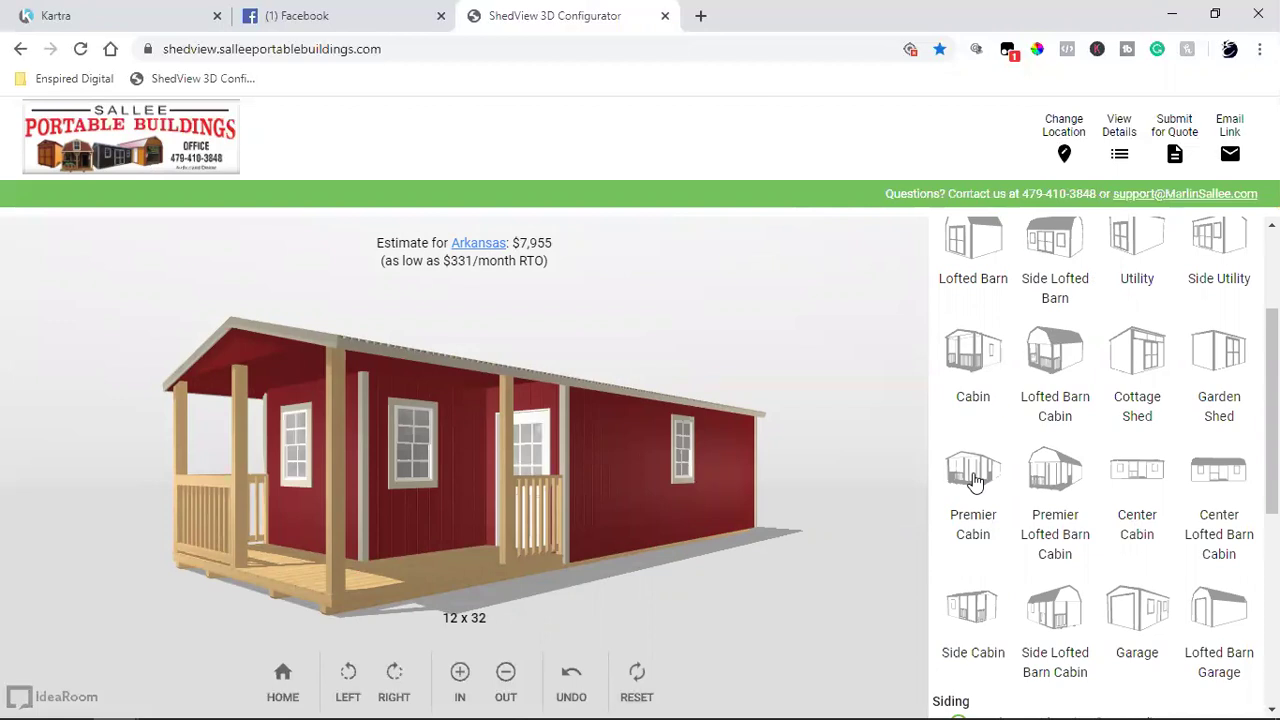
Step: Switch the cabin's siding to Metal, bringing the estimate to $8,455
scroll(624, 510, down, 2)
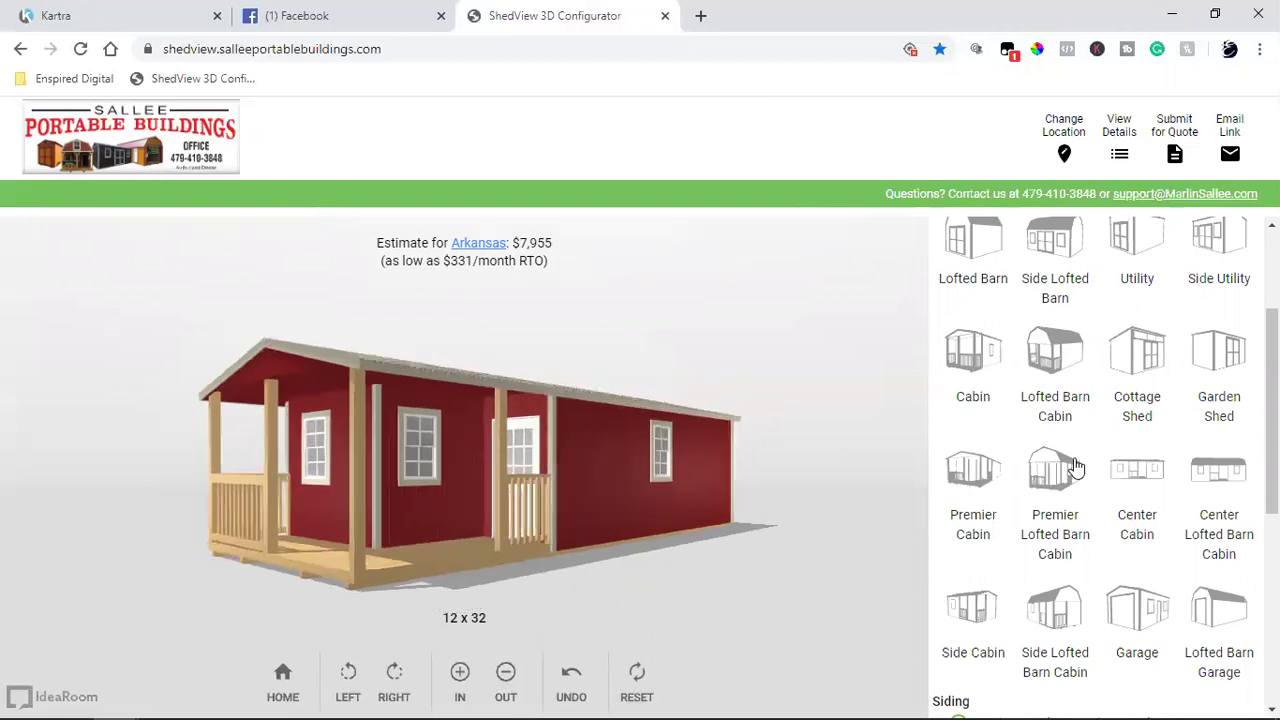
scroll(1075, 467, down, 4)
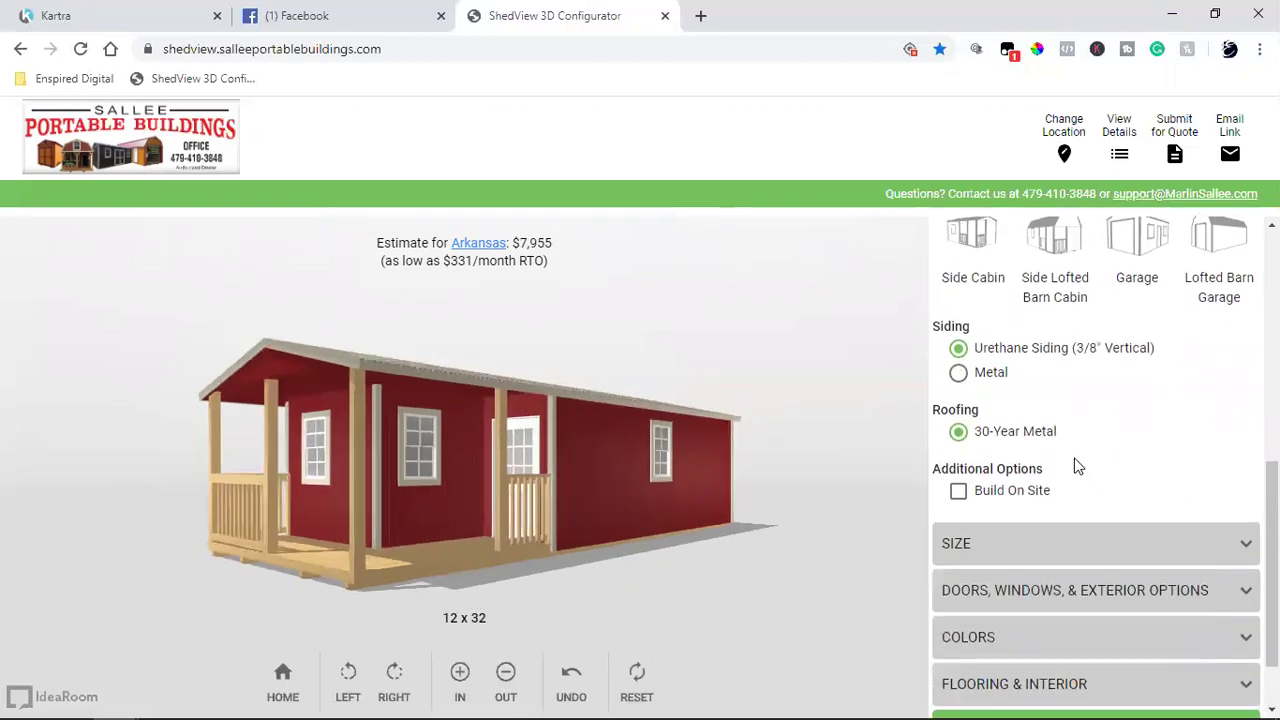
scroll(1077, 467, down, 1)
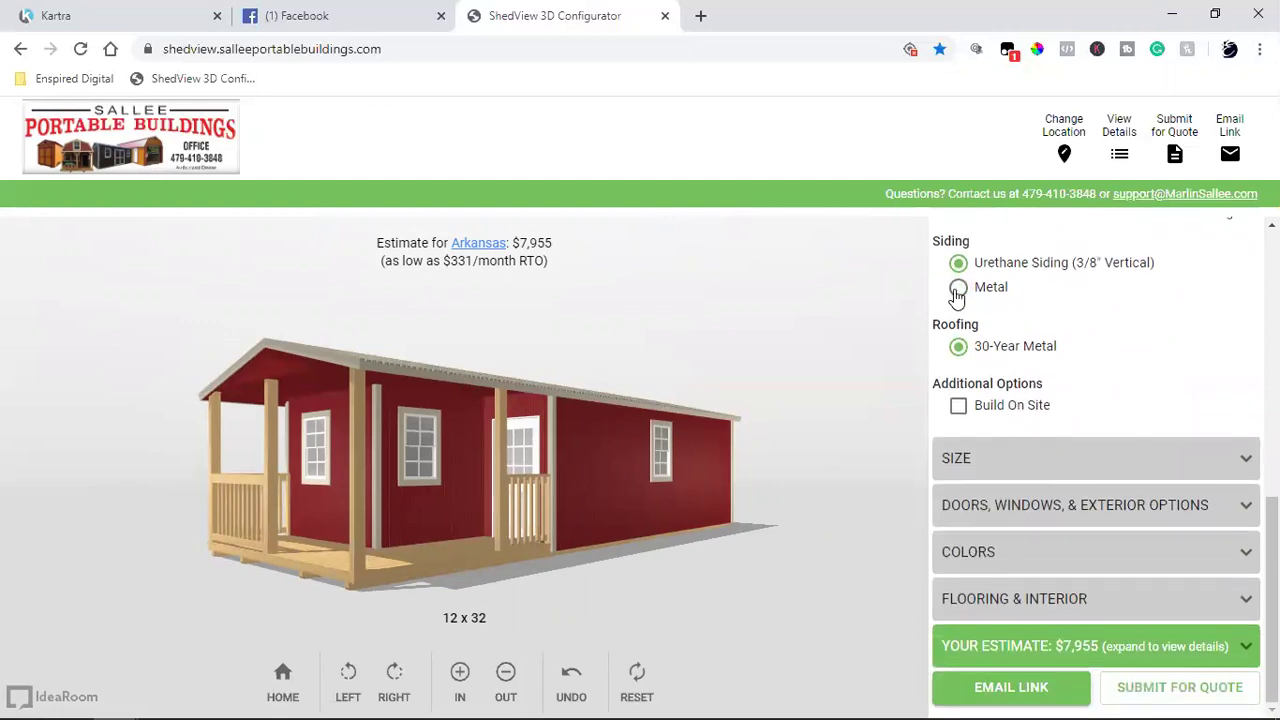
click(958, 291)
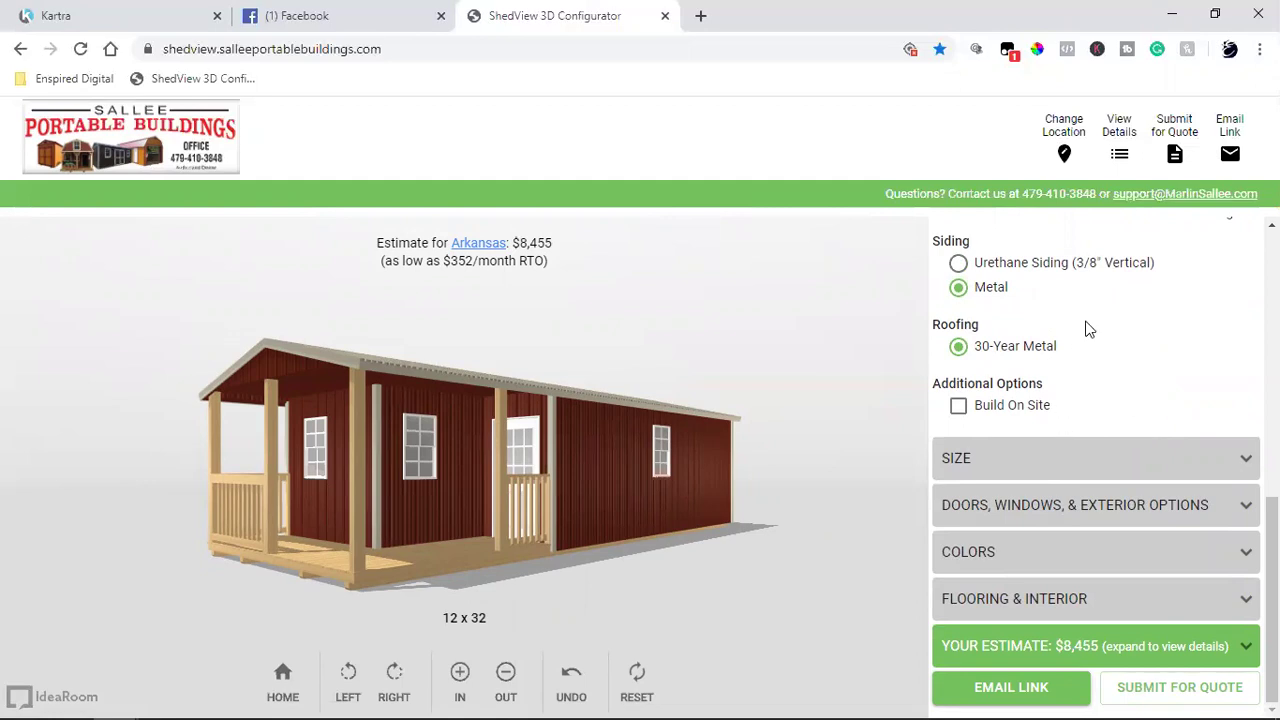
Step: Resize the building to 16 x 36
click(1022, 461)
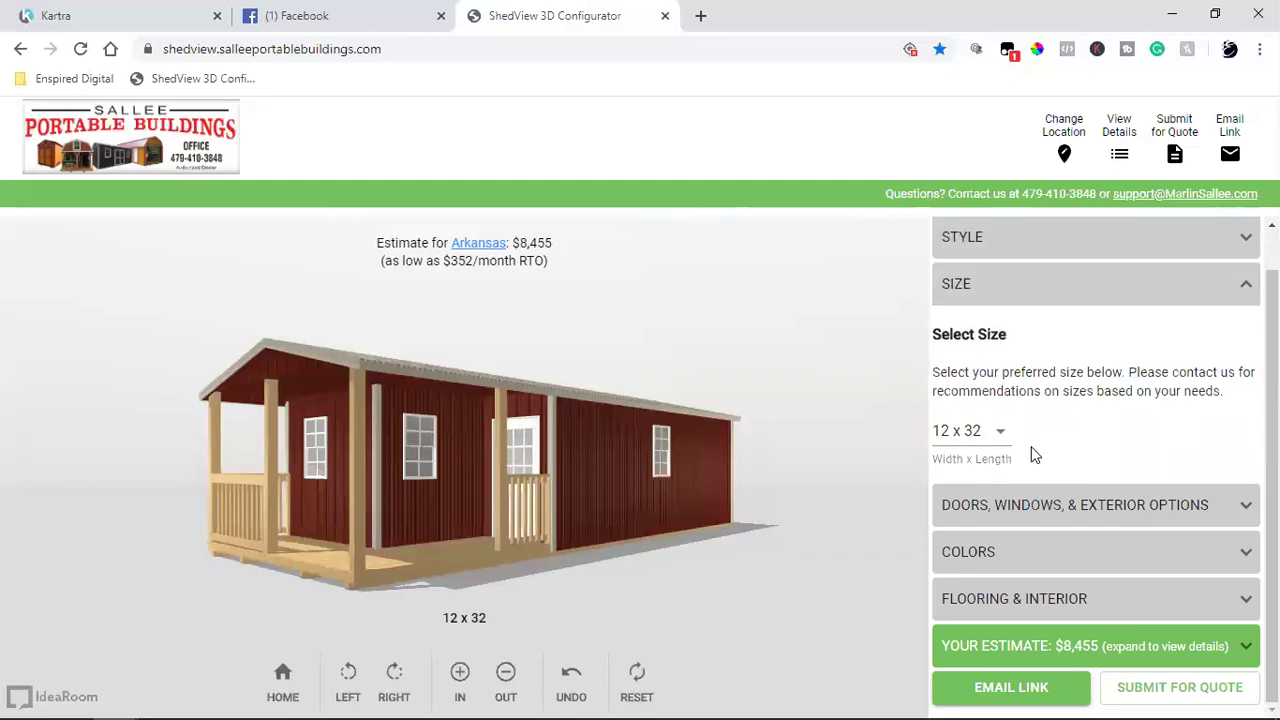
click(975, 451)
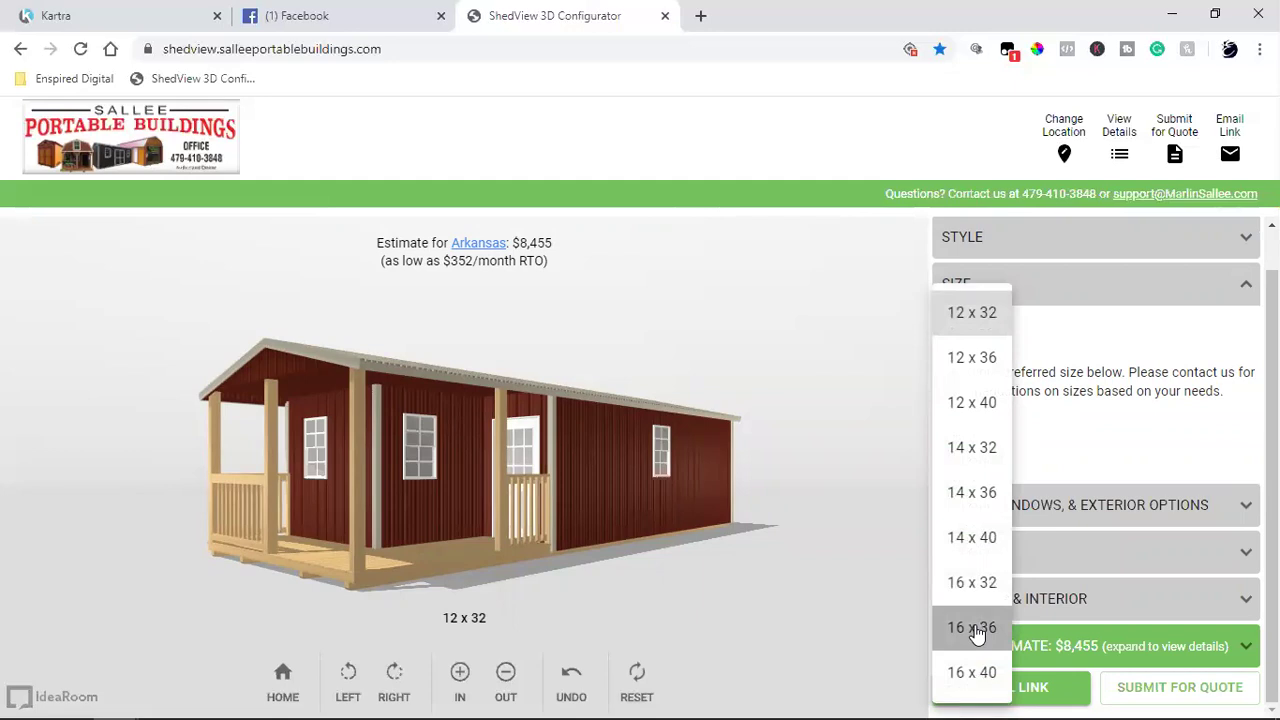
click(973, 627)
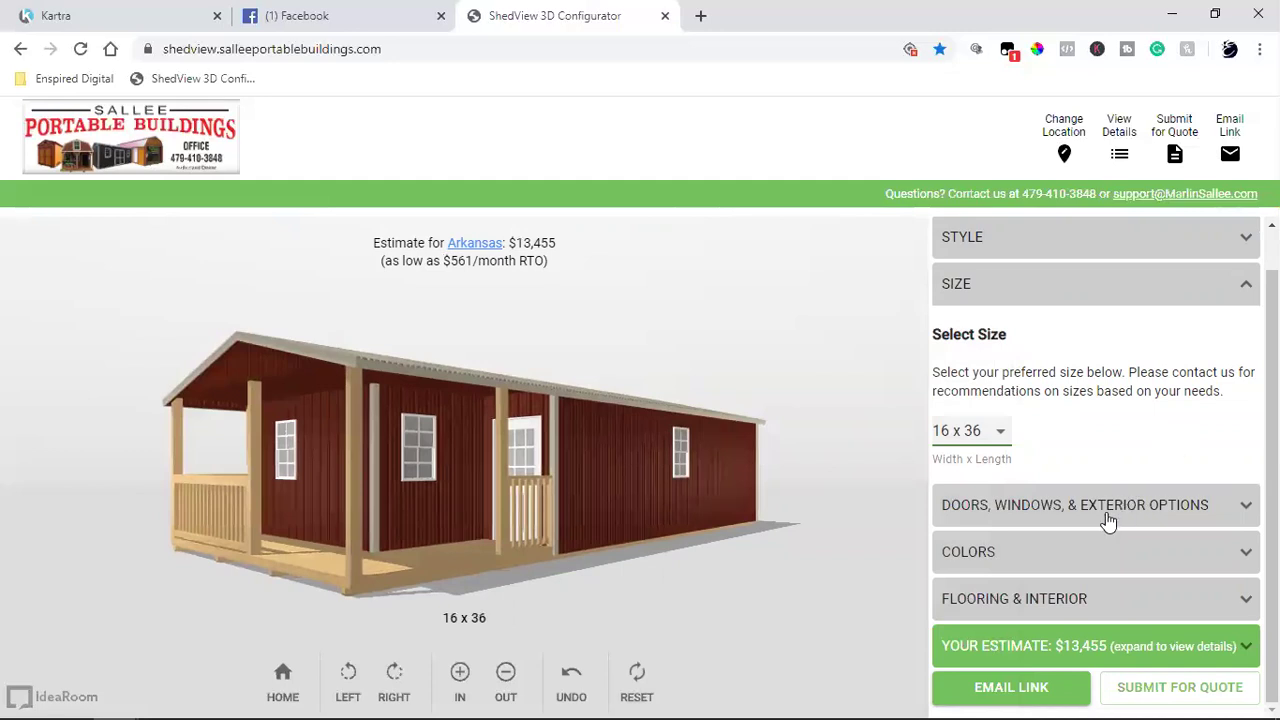
Step: Give the cabin Radiant Red siding, white trim and a white roof
click(1051, 550)
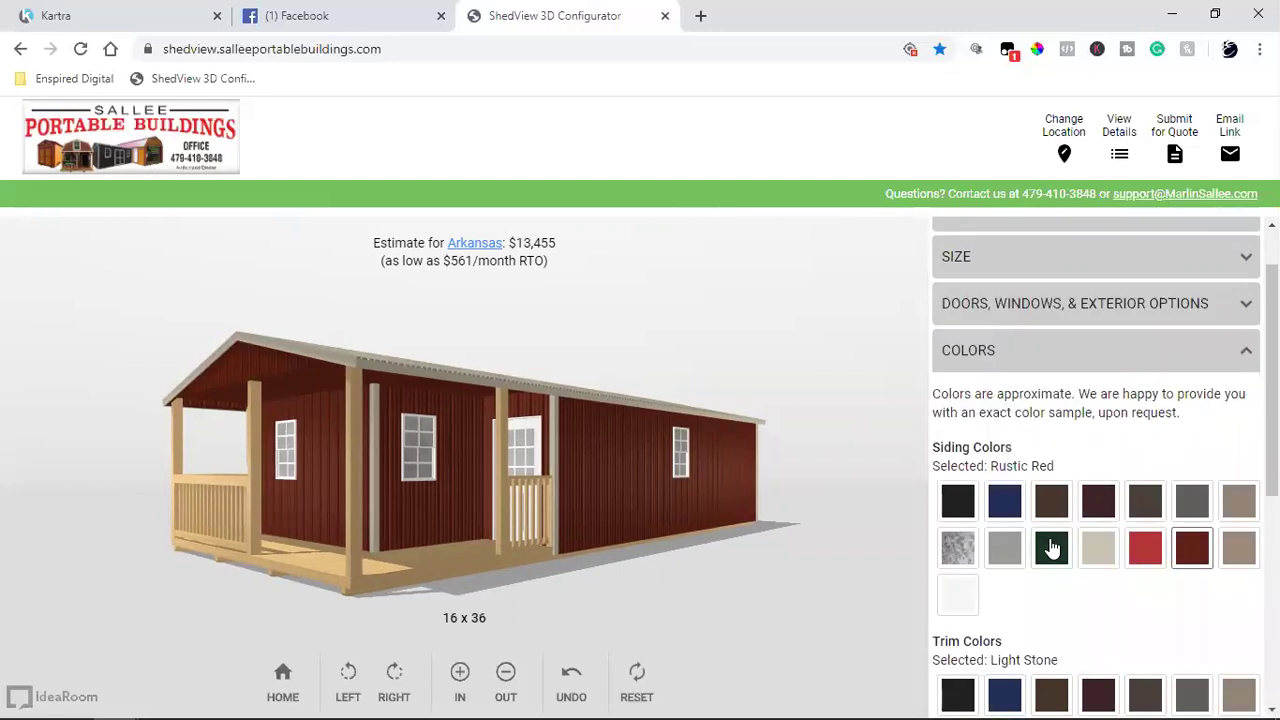
click(1005, 500)
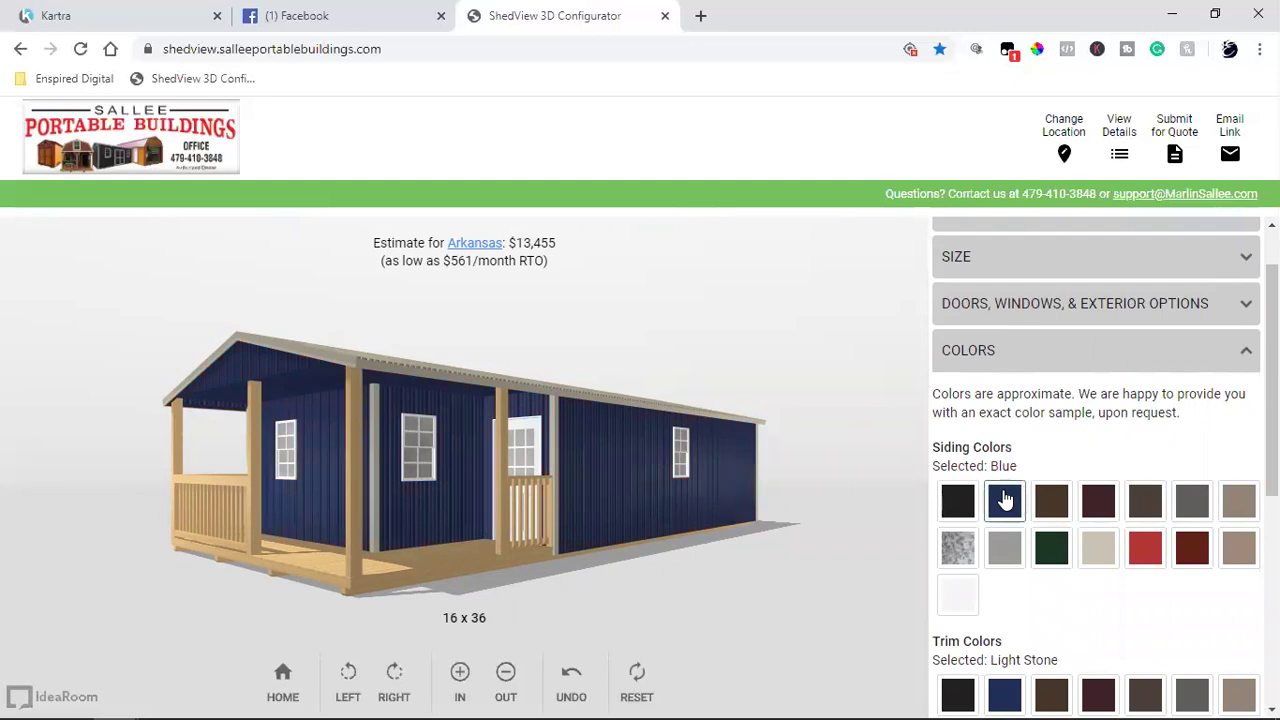
click(1194, 550)
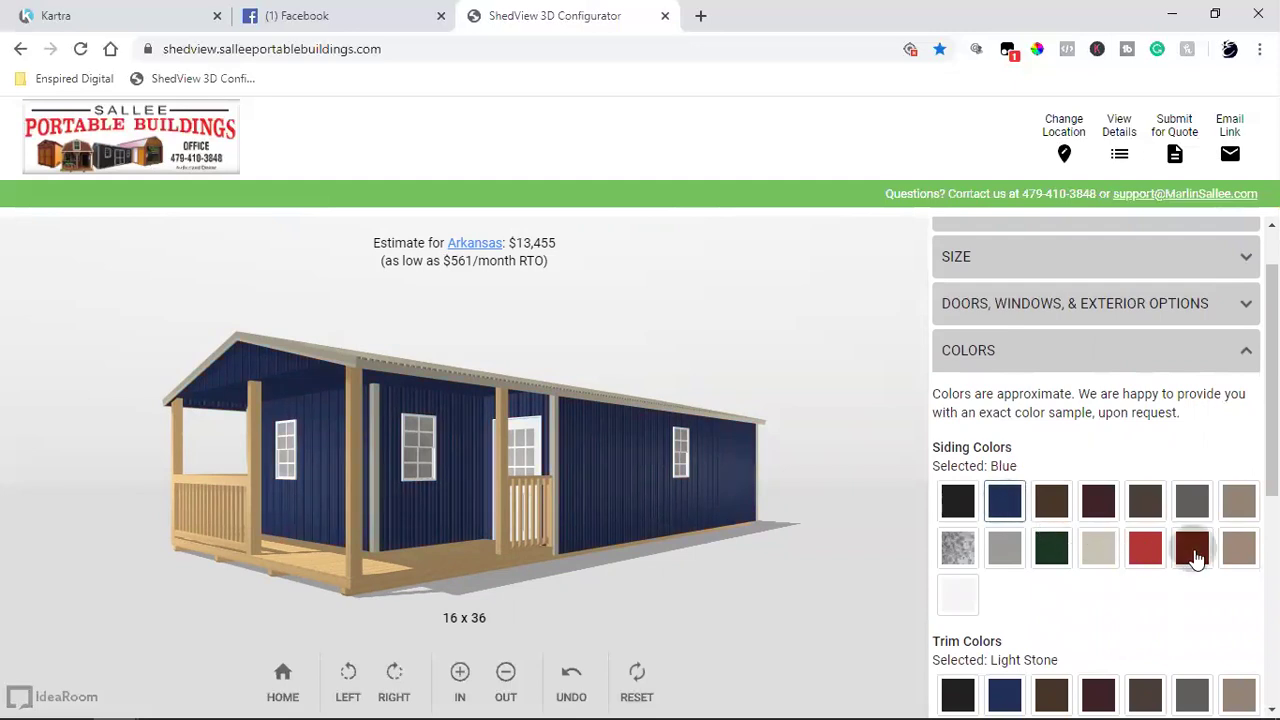
click(1147, 556)
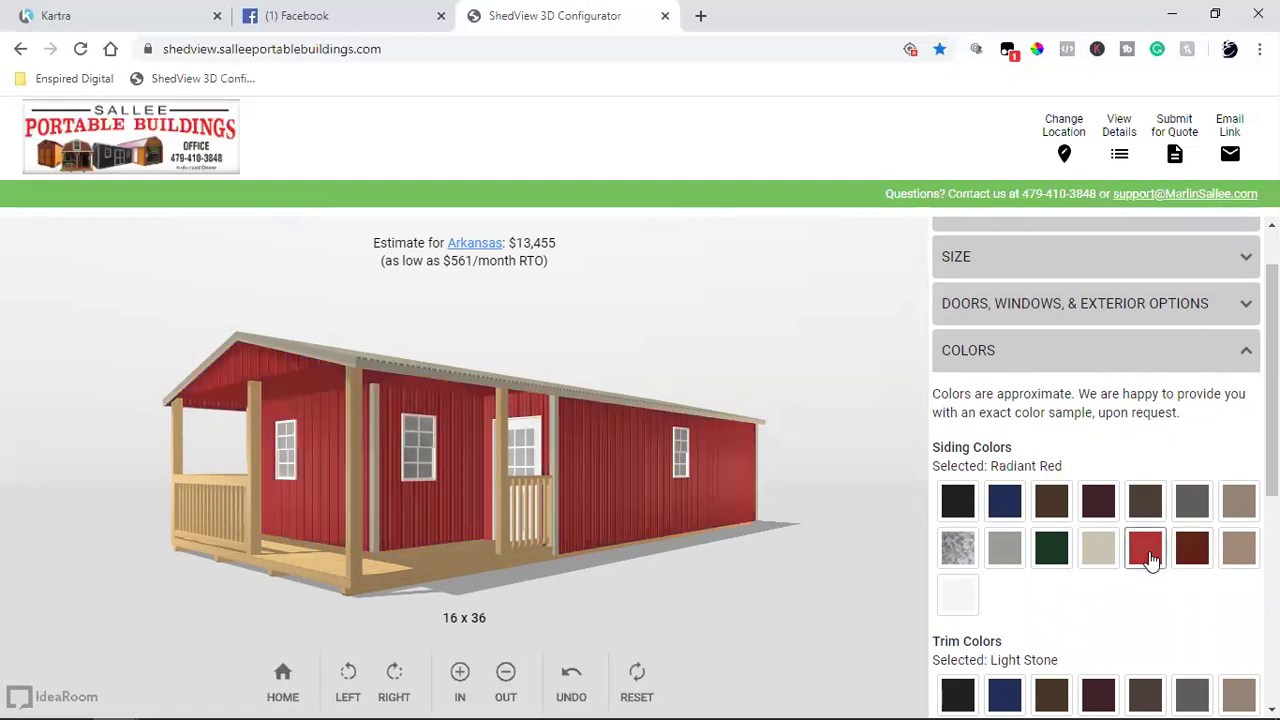
scroll(1150, 560, down, 2)
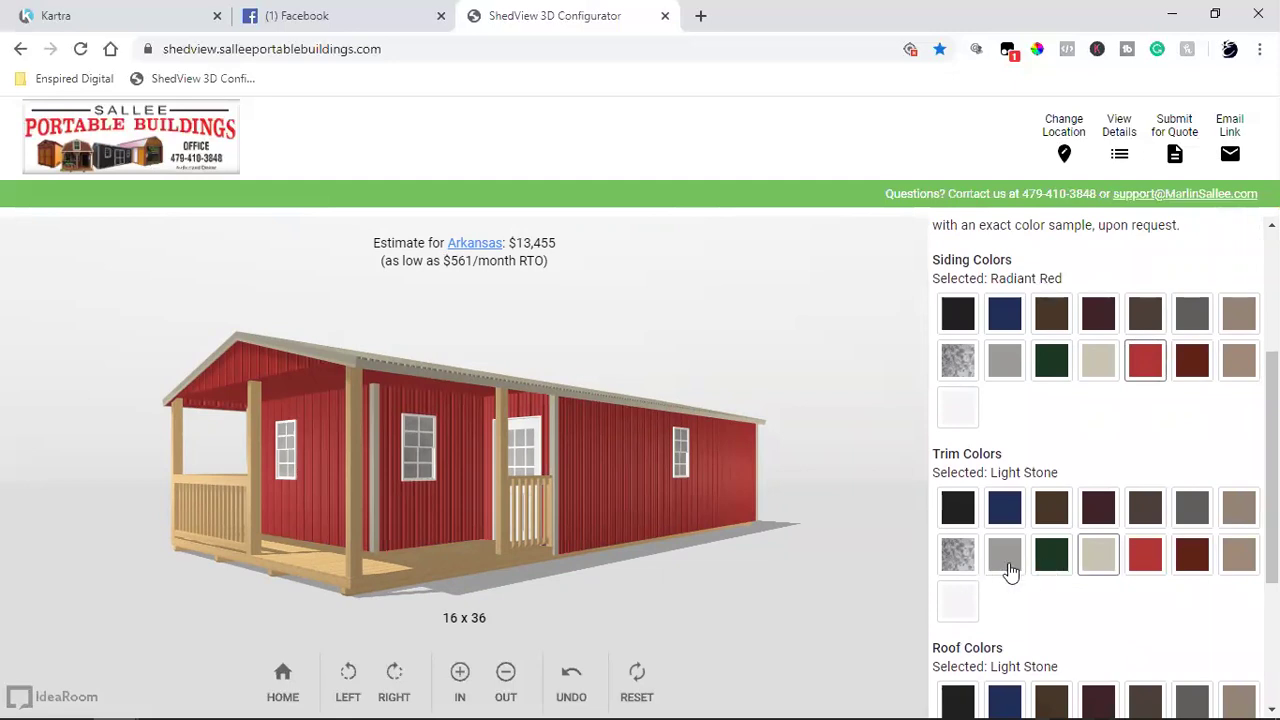
click(939, 622)
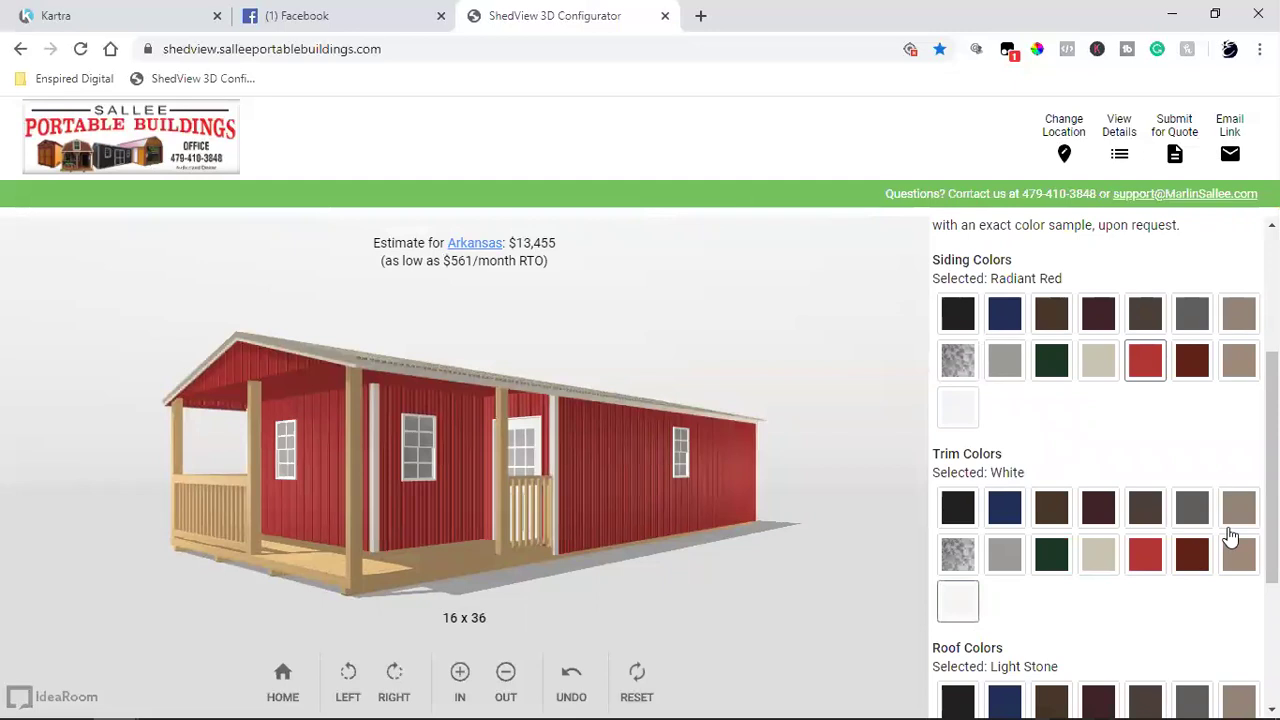
scroll(1230, 537, down, 3)
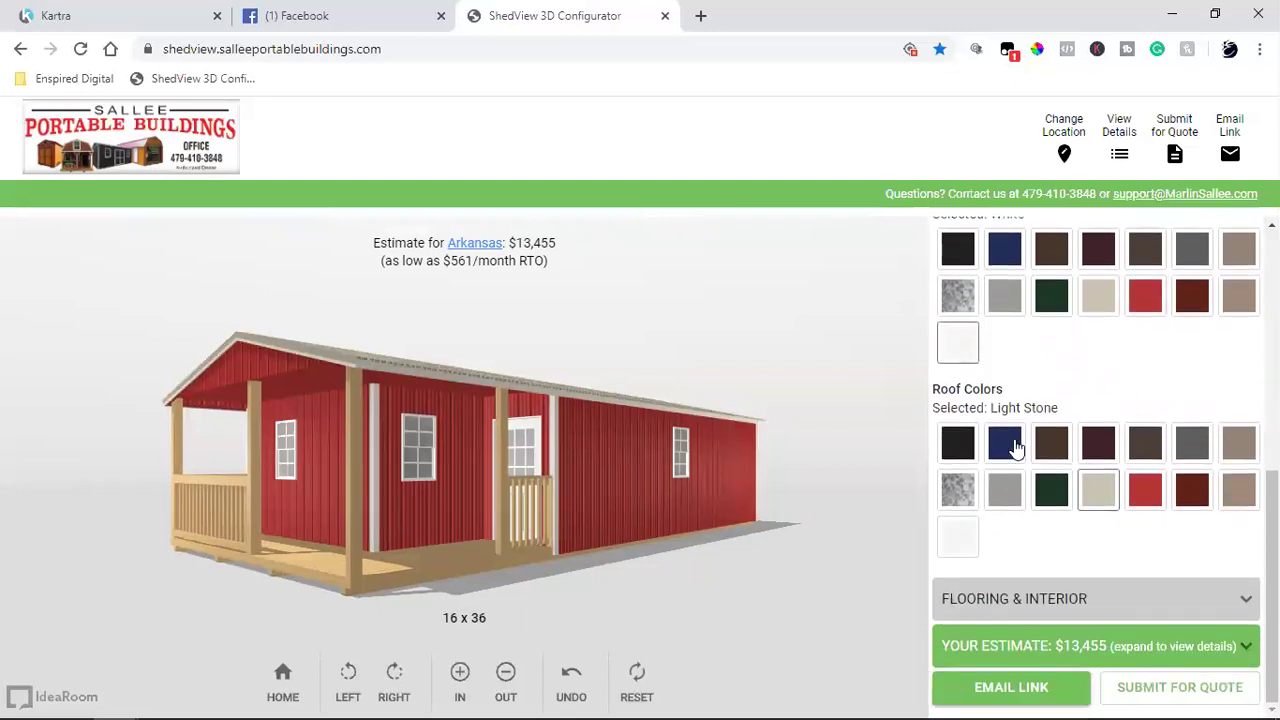
click(968, 542)
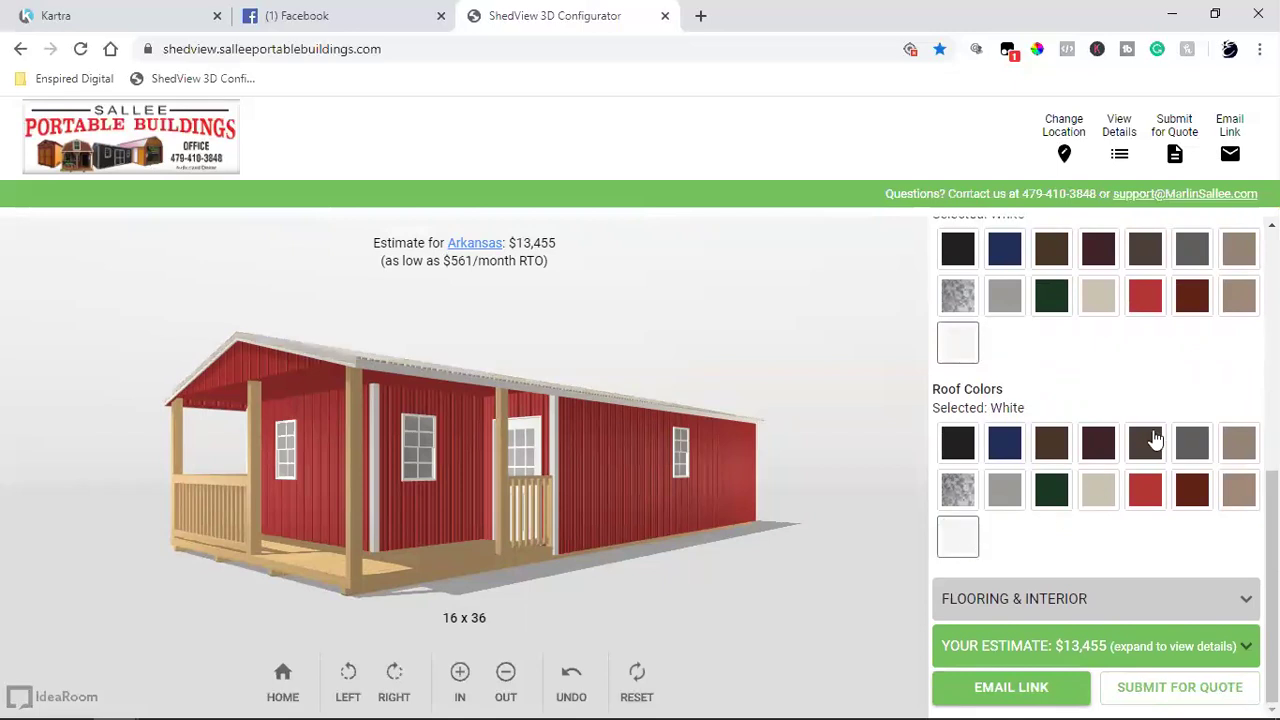
drag(765, 483, 137, 360)
drag(634, 469, 90, 540)
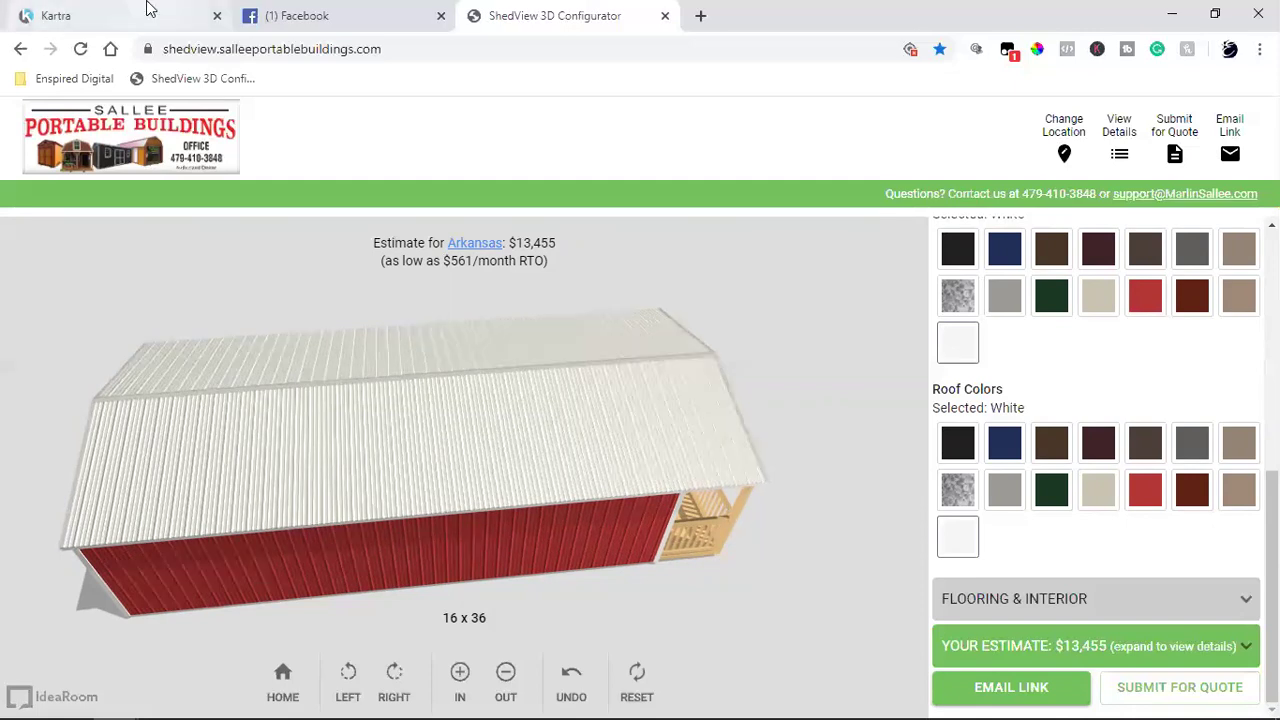
click(52, 14)
scroll(825, 445, down, 2)
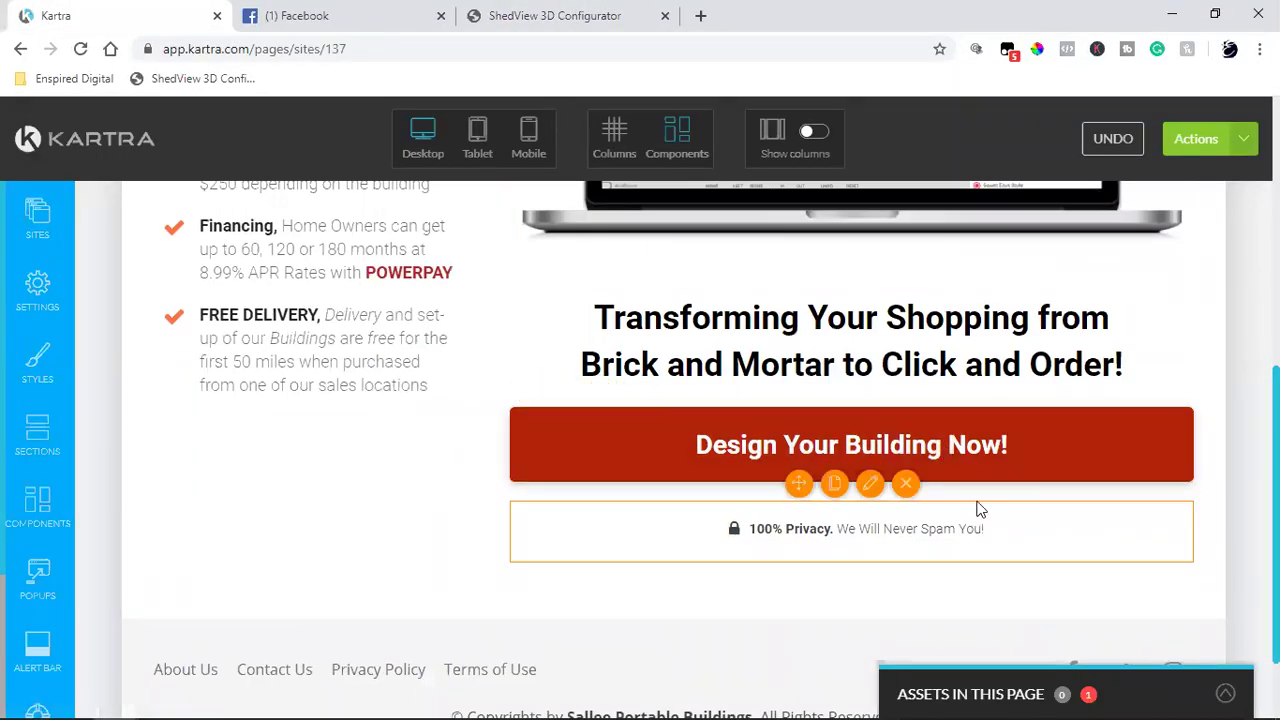
click(473, 12)
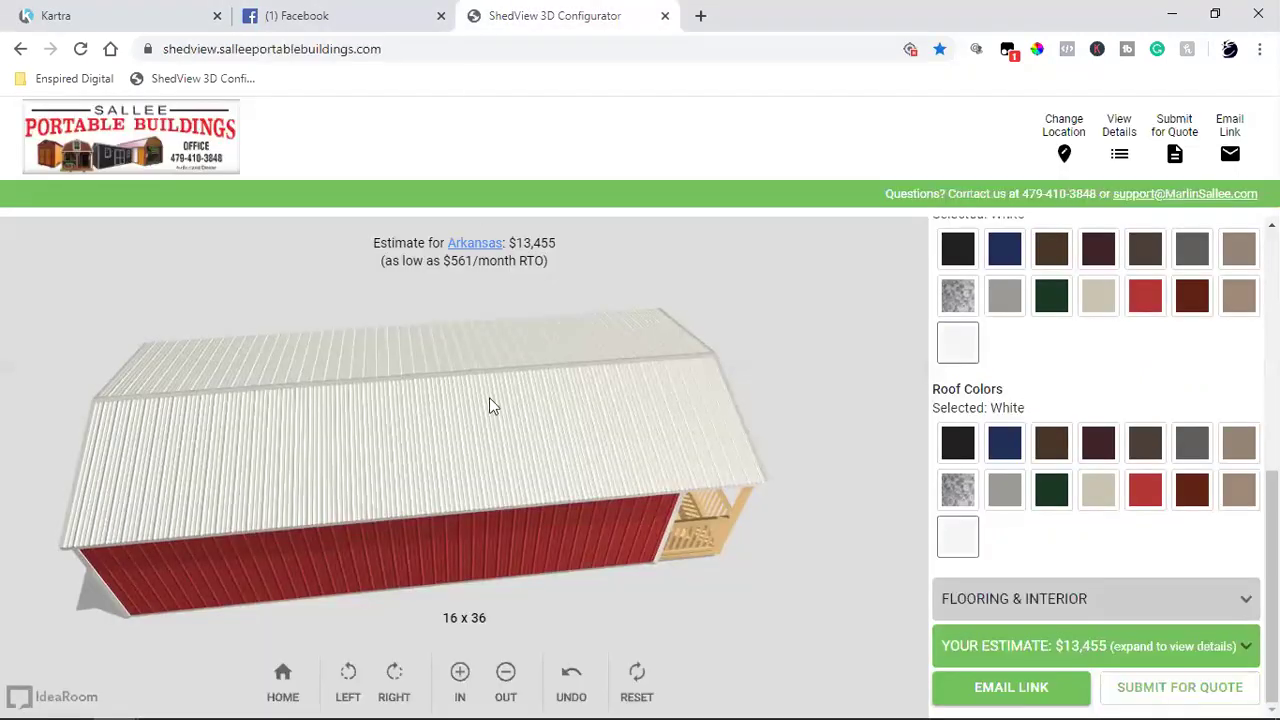
drag(491, 540, 423, 366)
drag(272, 405, 156, 420)
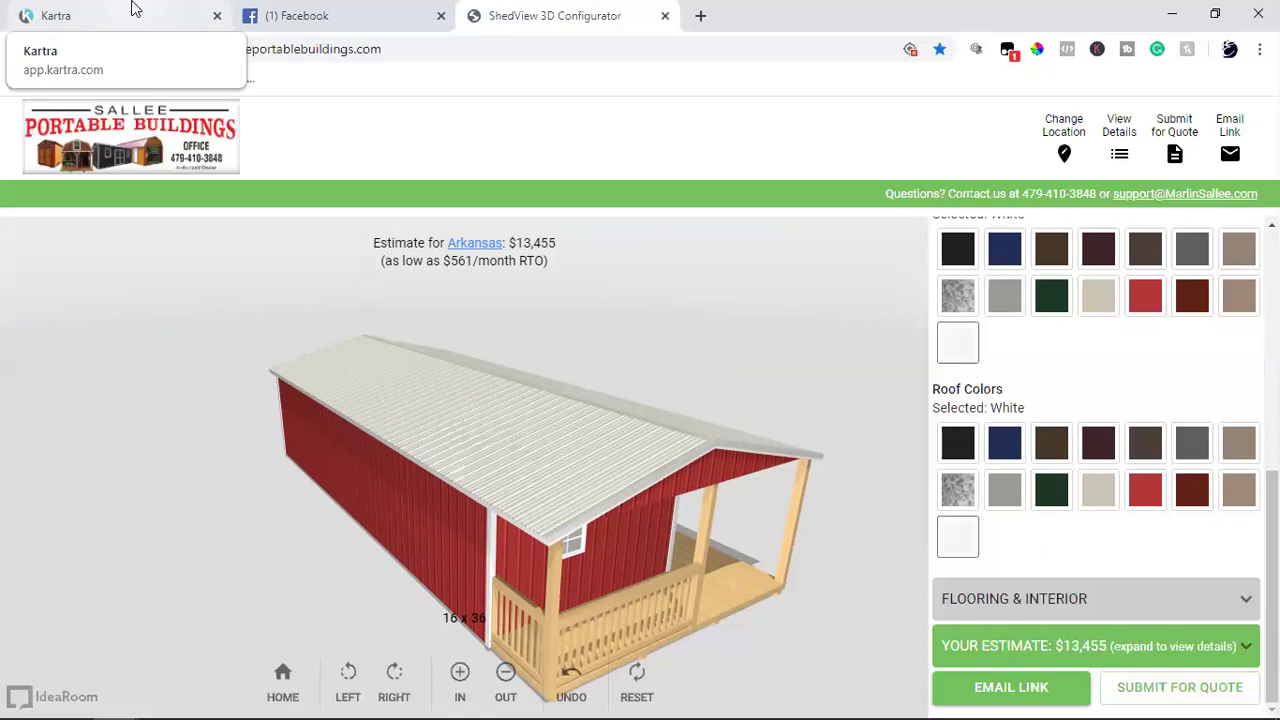
Step: Back in the Kartra editor, choose Return to Dashboard from Actions, then cancel leaving
click(135, 8)
click(337, 8)
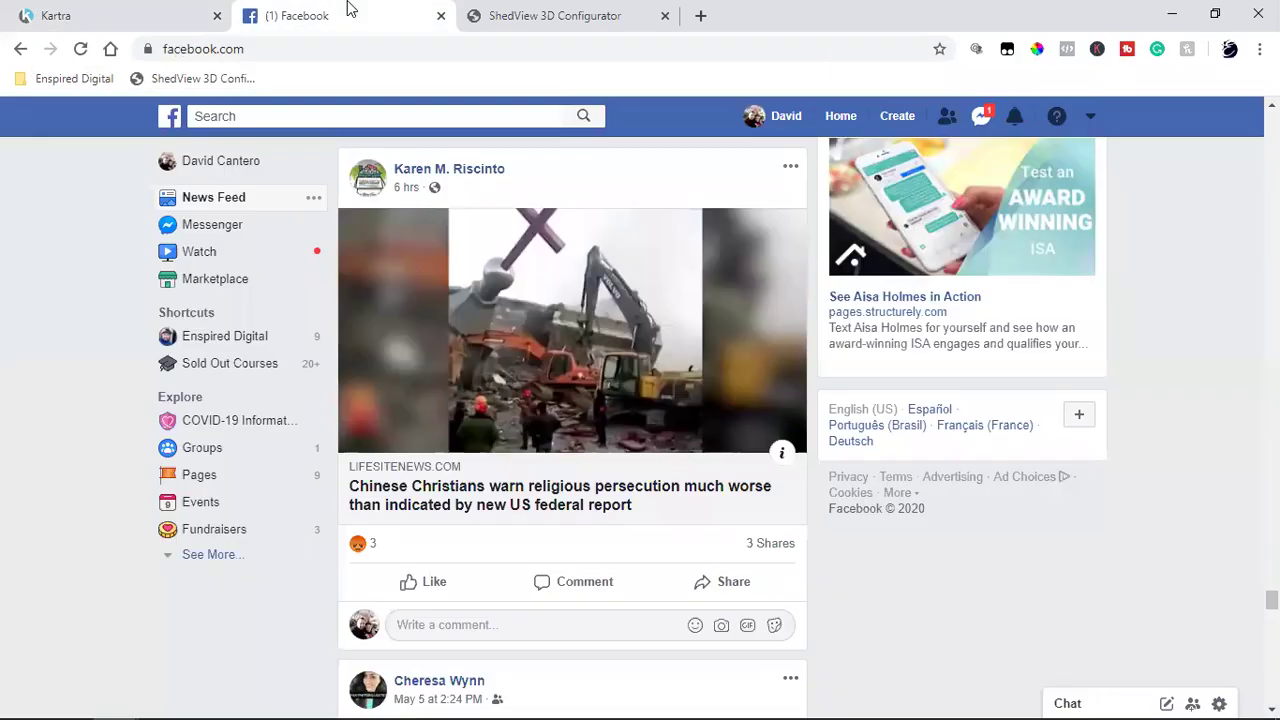
click(134, 8)
click(1200, 139)
click(1151, 345)
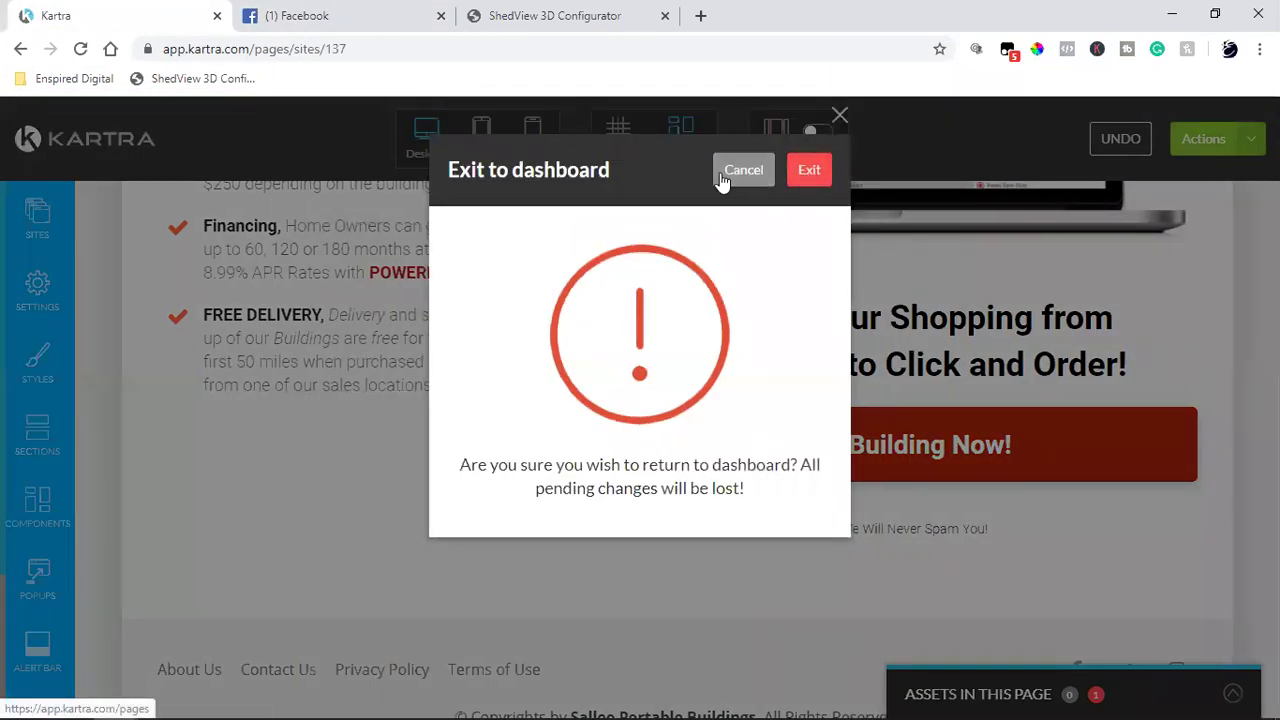
click(726, 174)
Step: Save progress on the landing page, dismiss the saving notice, and open a blank tab
click(1233, 145)
click(1168, 225)
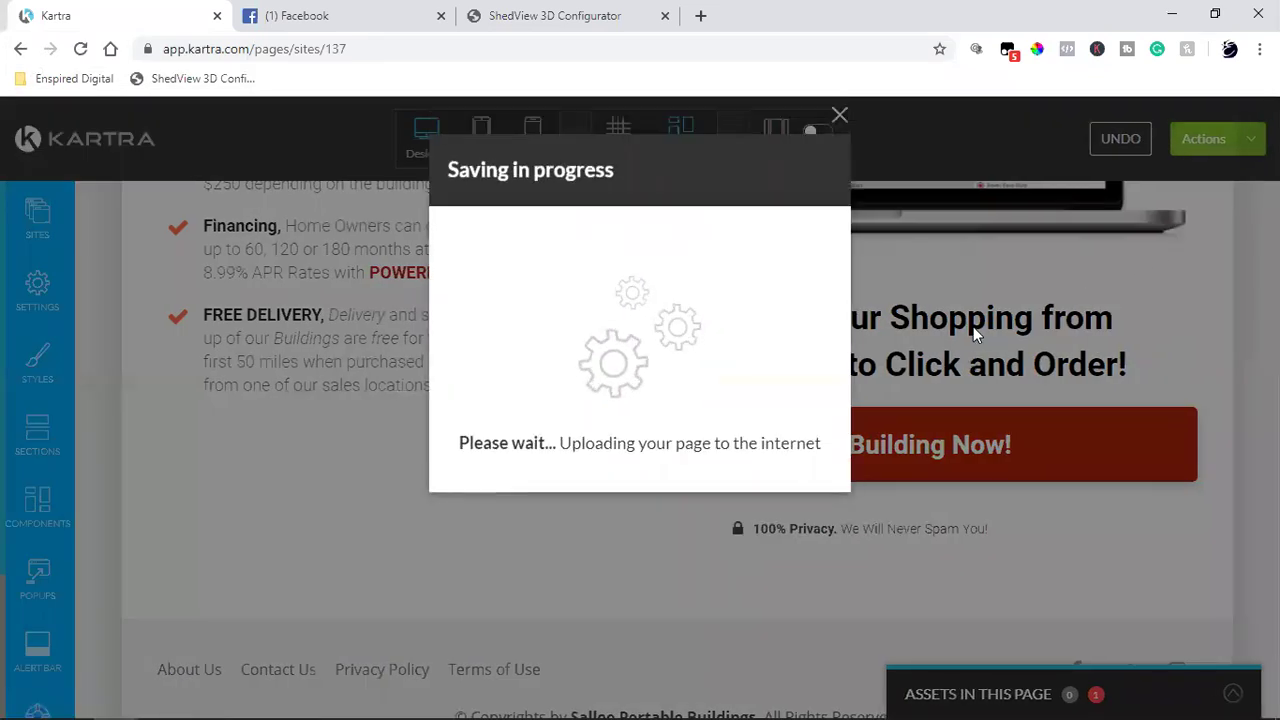
click(840, 116)
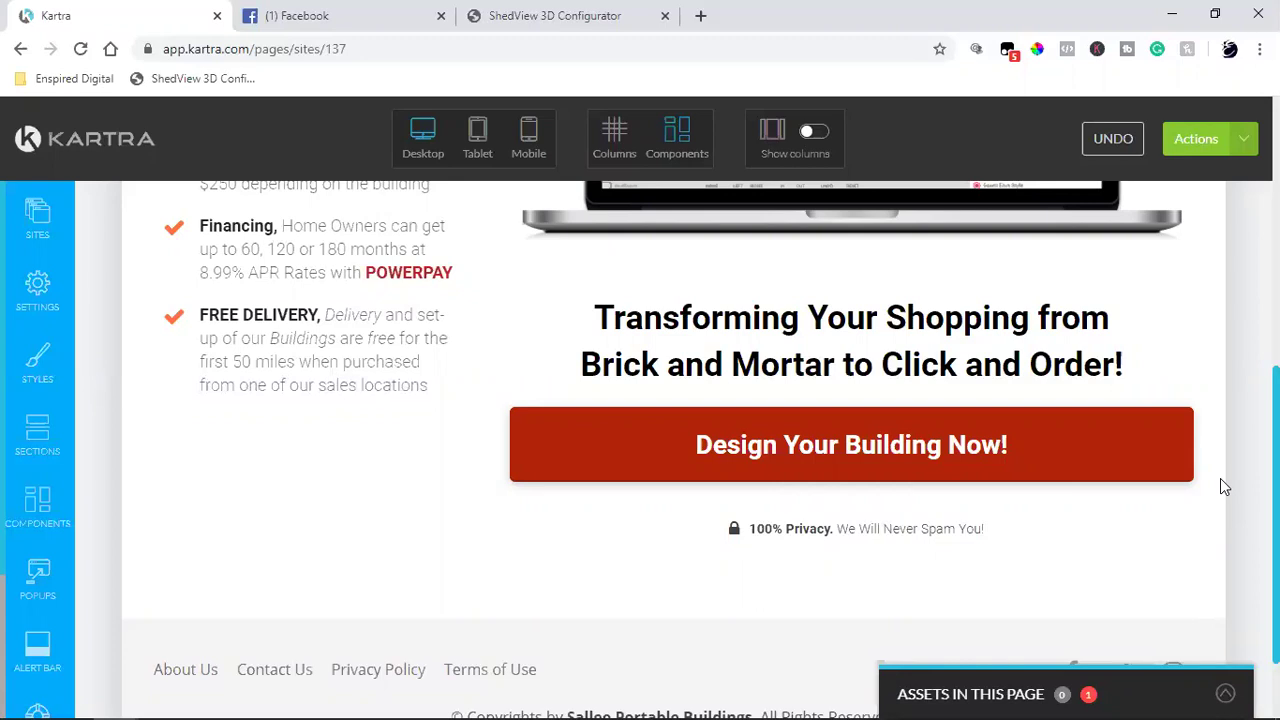
click(701, 15)
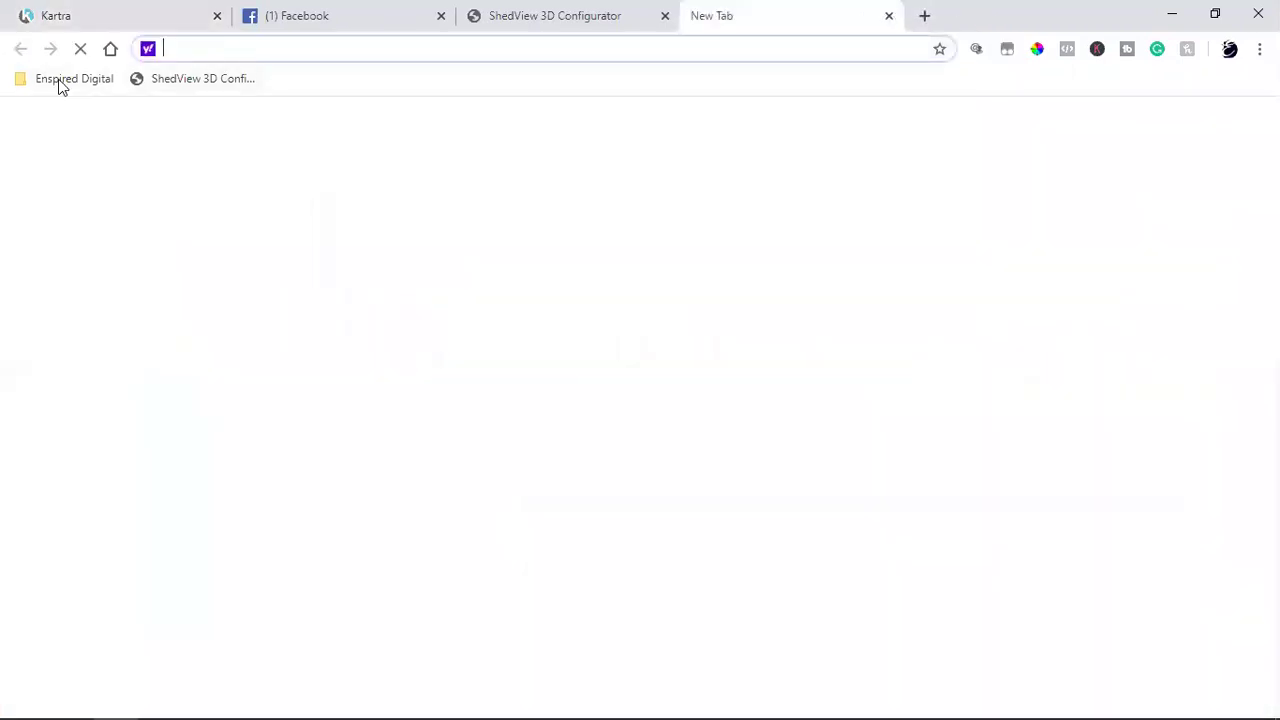
Step: Open the Enspired Digital YouTube bookmark and go to youtube.com/salleportablebuildings
click(58, 84)
mouse_move(110, 176)
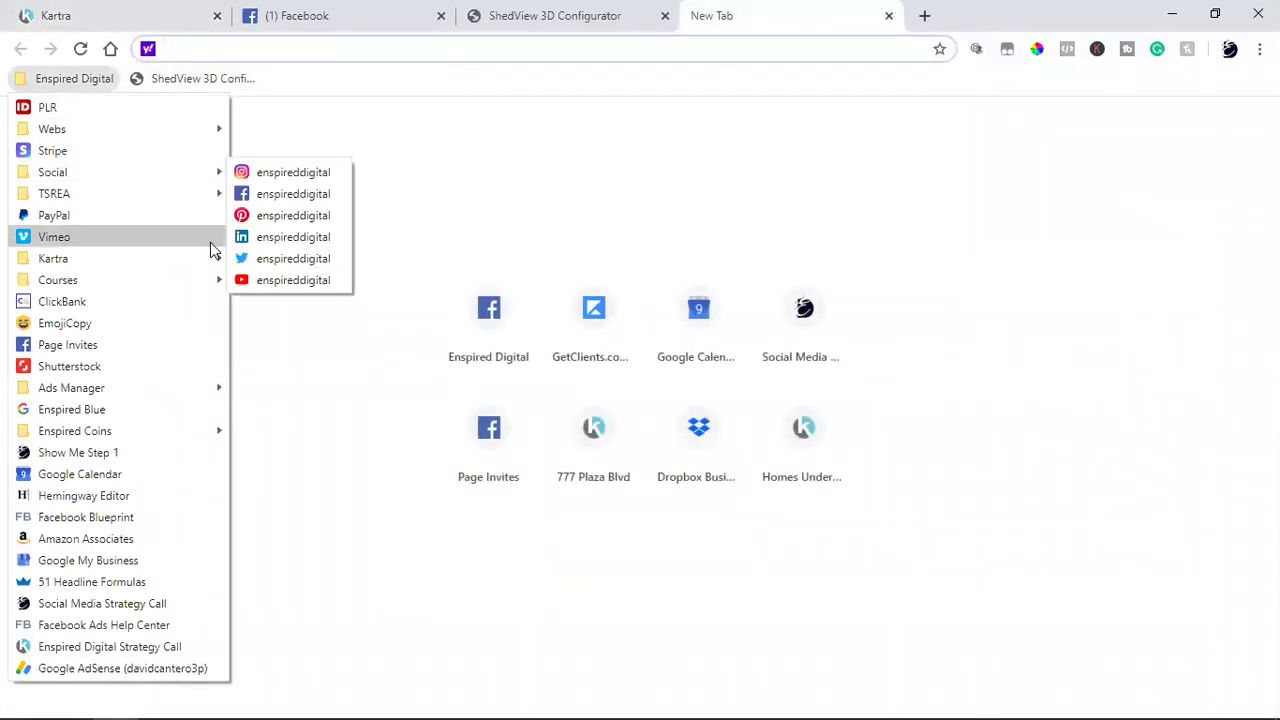
click(275, 281)
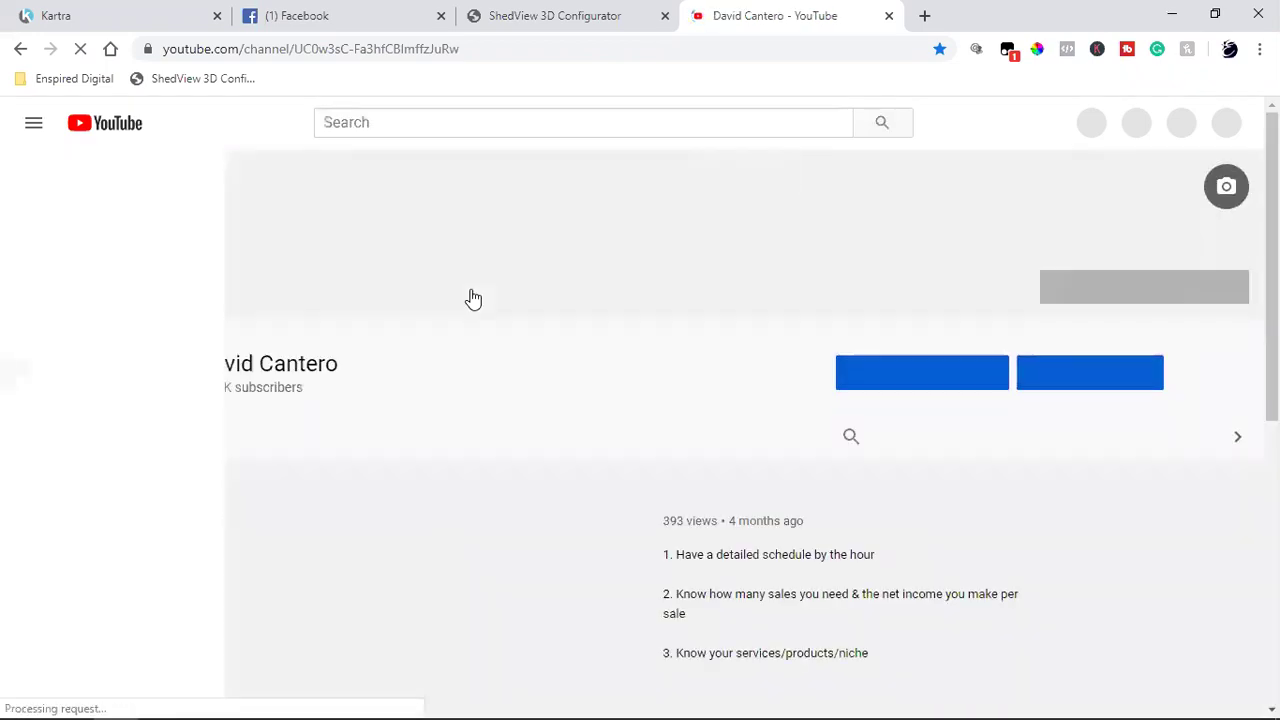
drag(459, 49, 403, 50)
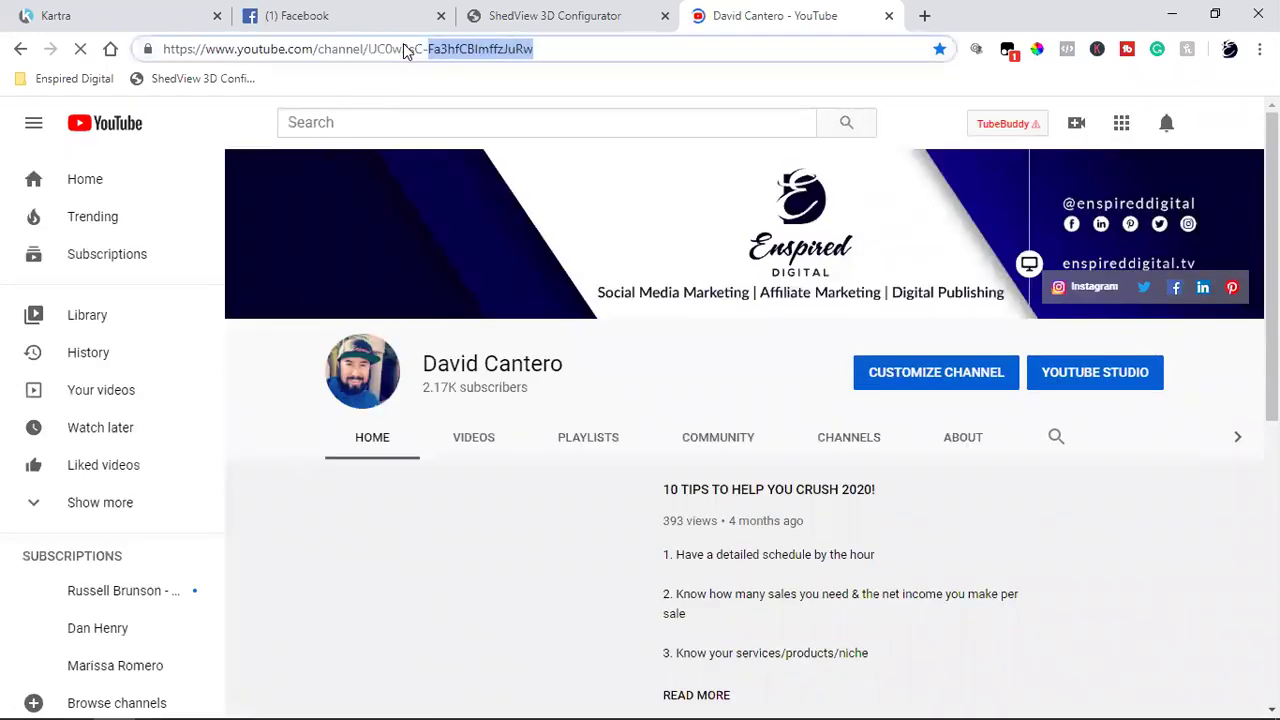
click(363, 49)
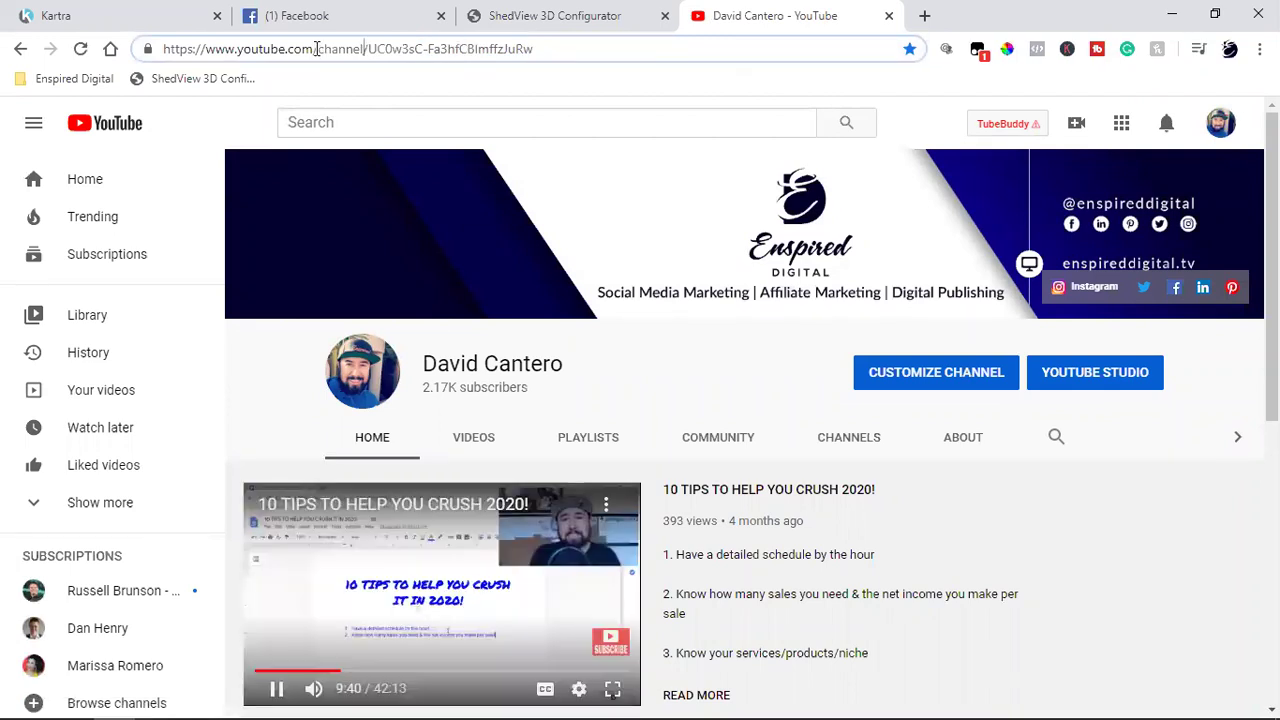
drag(316, 49, 786, 63)
text(sa)
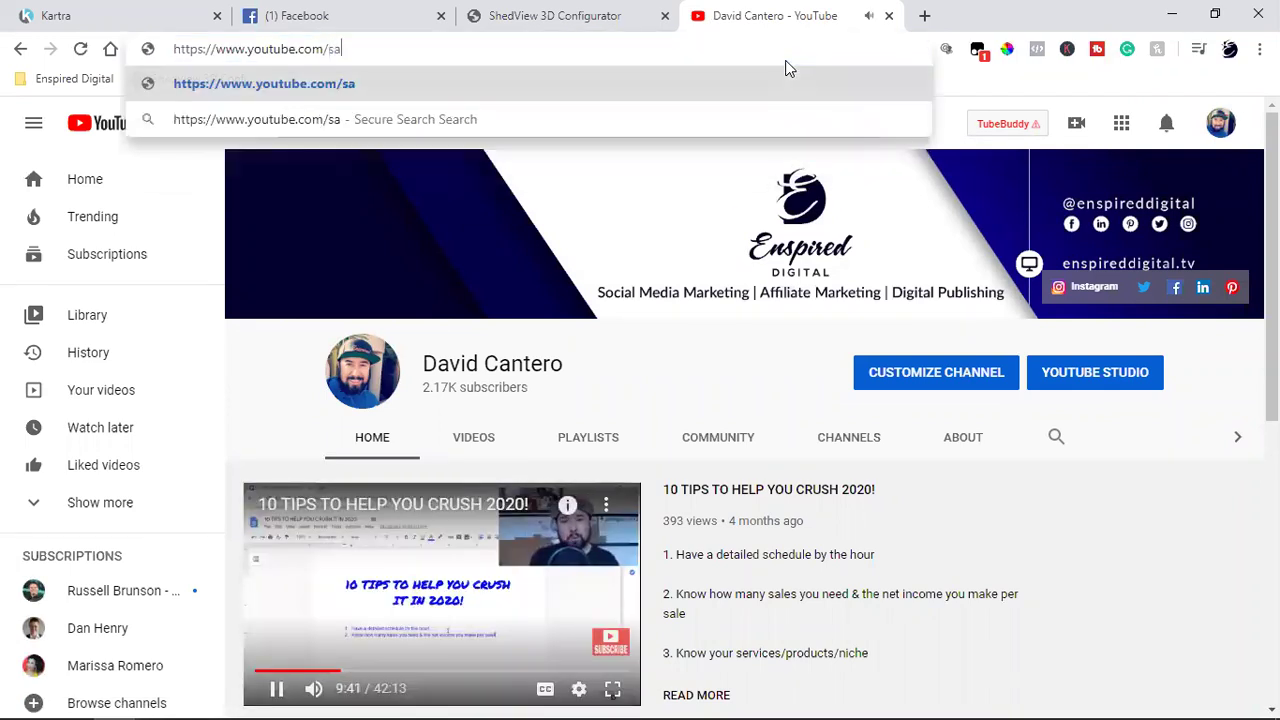
text(lleportablebuildings)
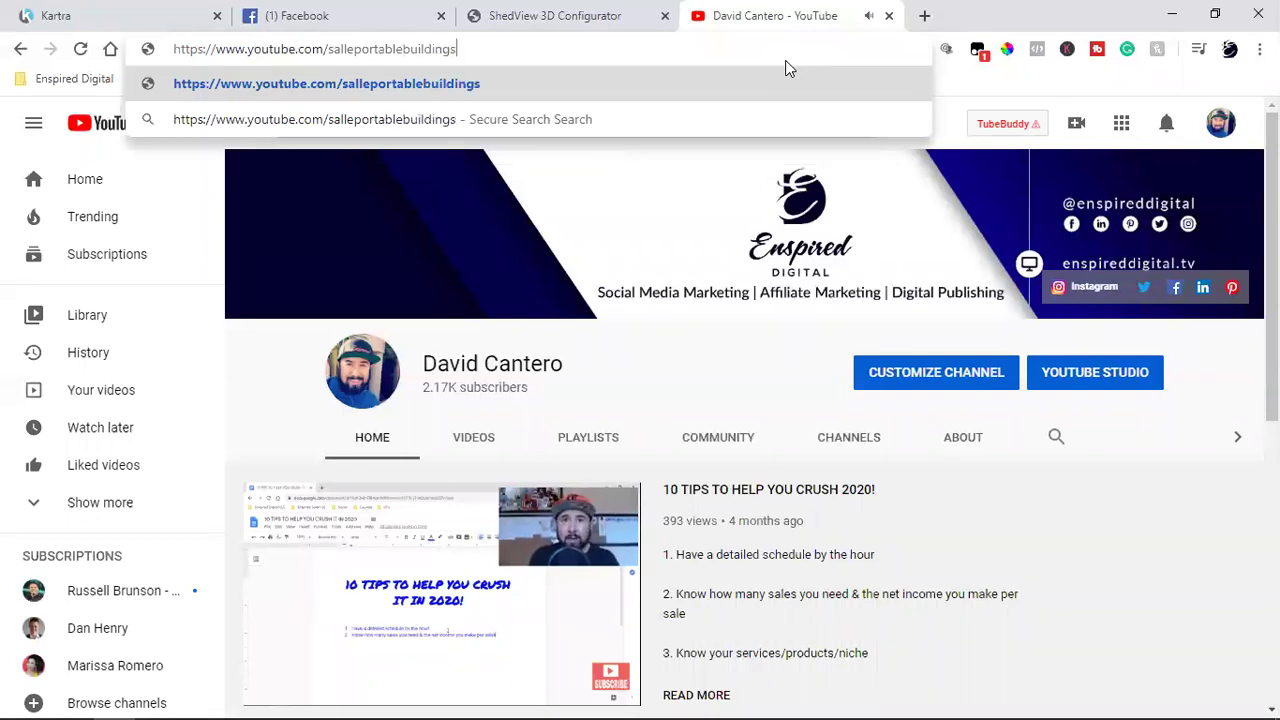
key(Return)
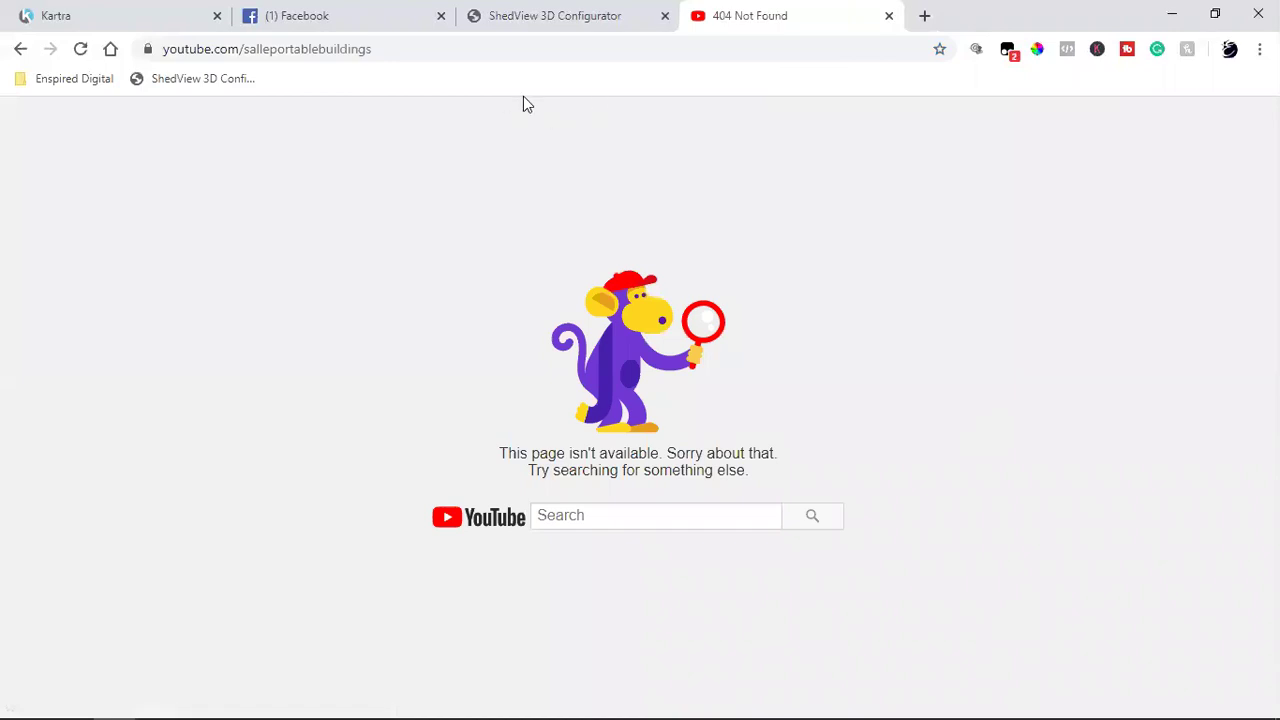
Step: Copy 'salleportablebuildings' from the address and go to the YouTube home page
click(339, 55)
double_click(339, 55)
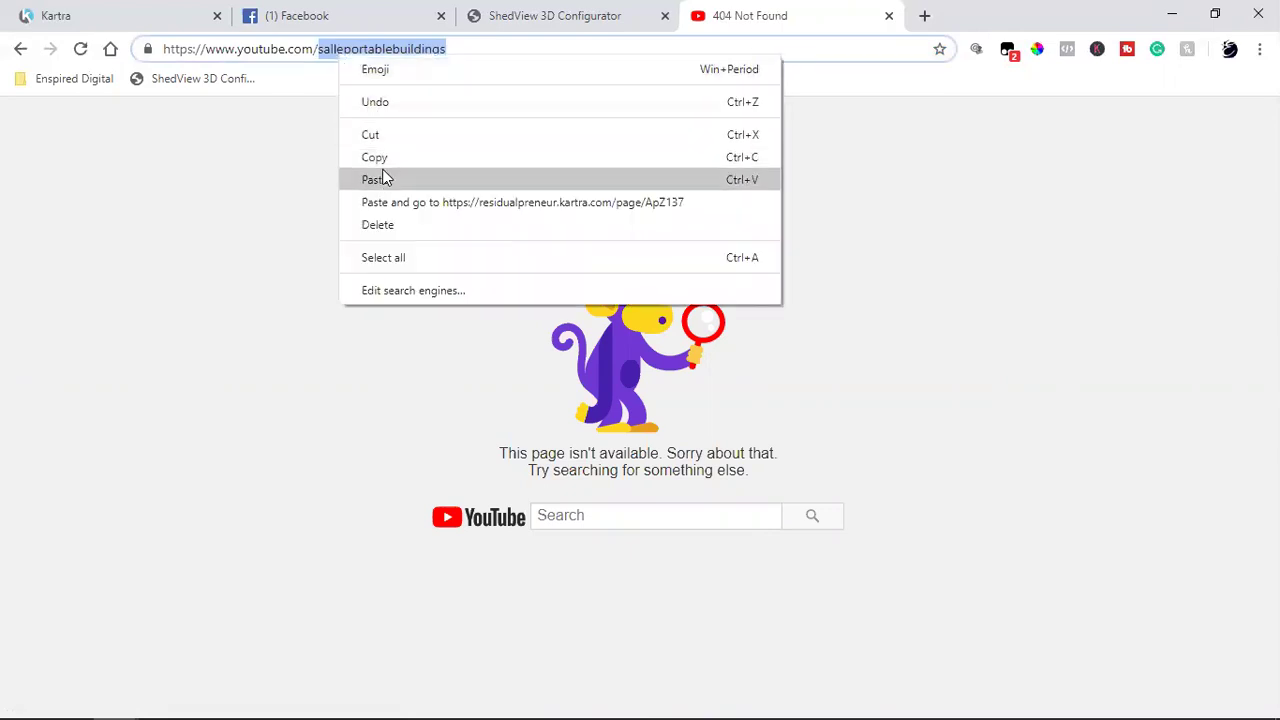
click(386, 158)
click(507, 530)
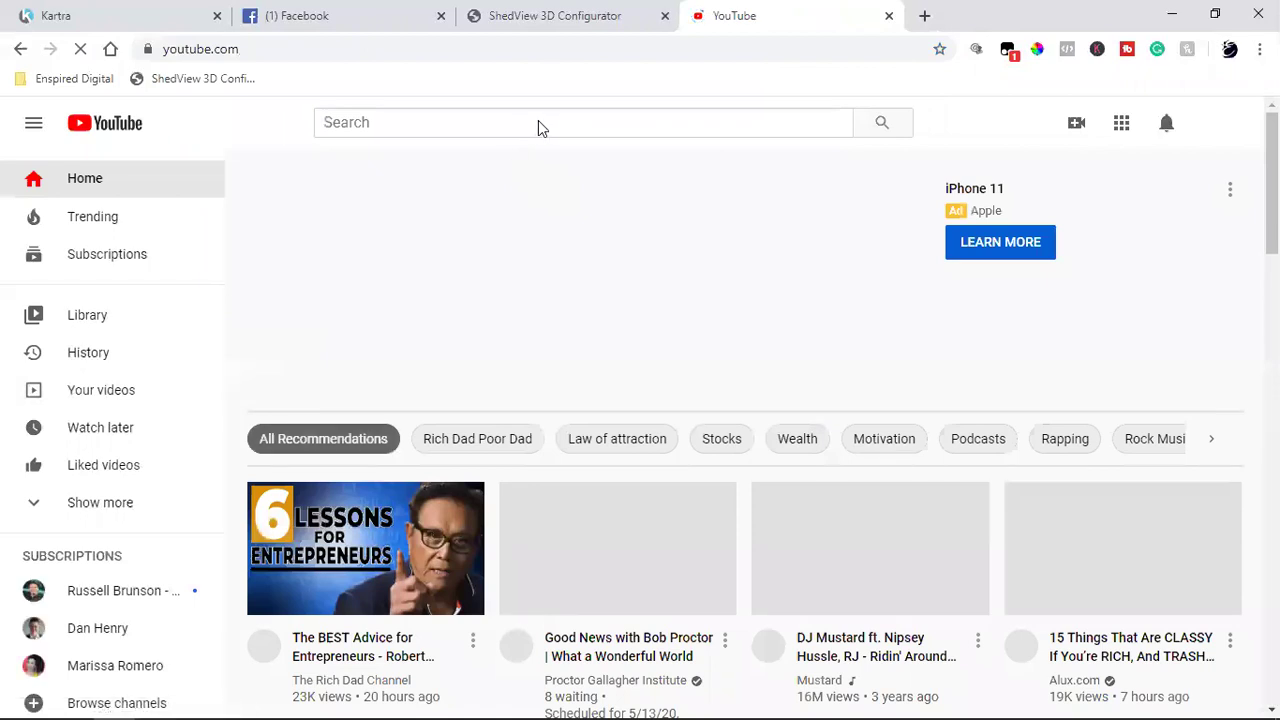
Step: Search YouTube for 'salleportablebuildings' and open the Sallee Portable Buildings channel
click(522, 124)
text(salleportablebuildings)
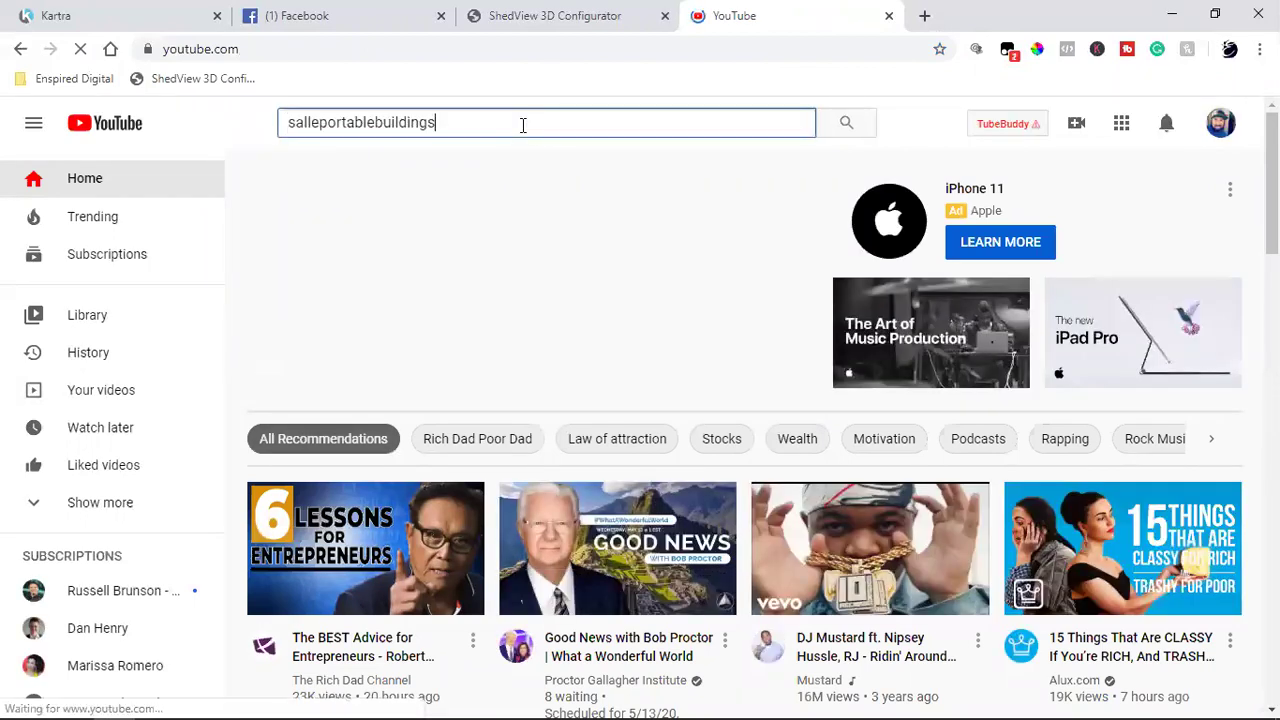
key(Return)
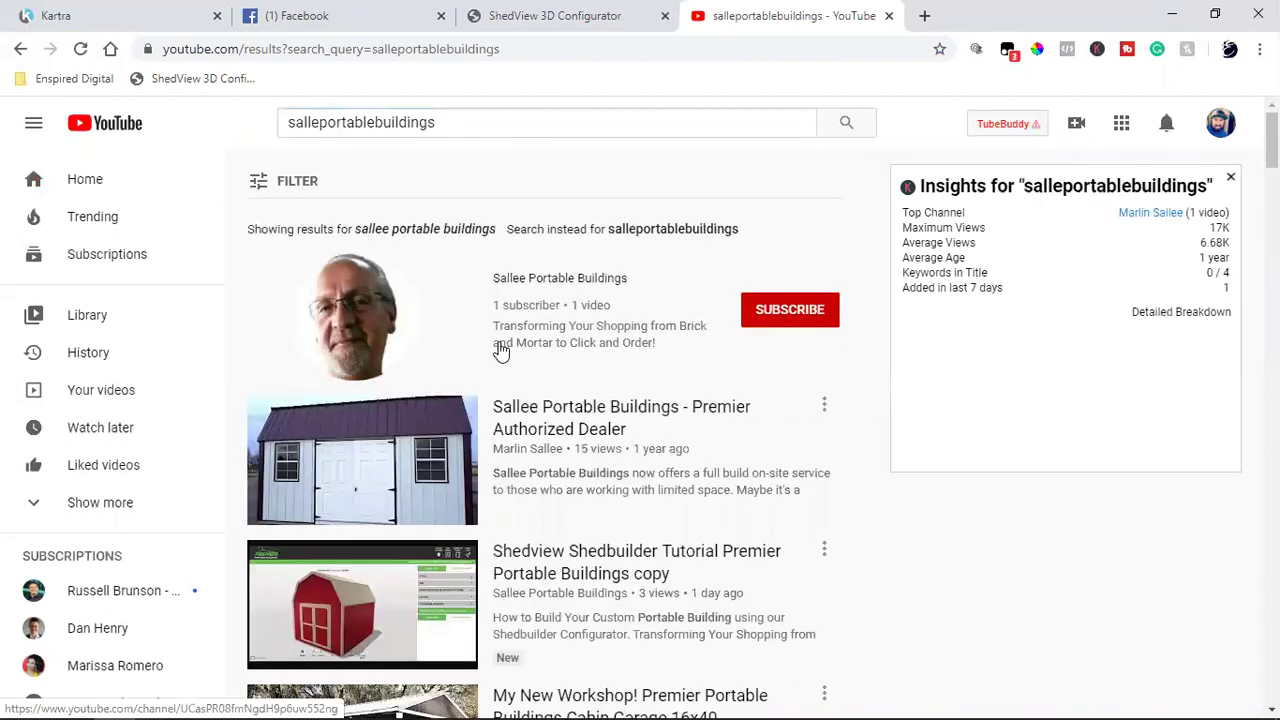
click(539, 283)
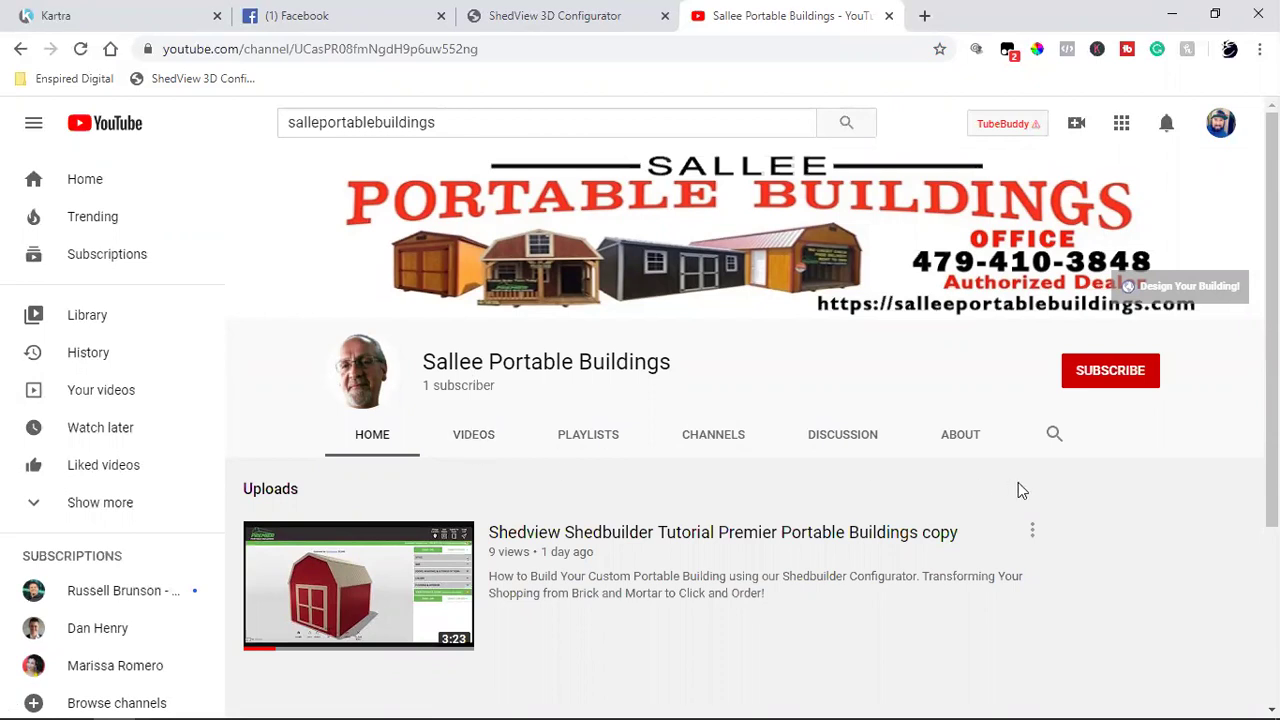
scroll(1020, 490, down, 2)
scroll(1020, 490, up, 2)
Step: Open the business owner's Facebook profile from Recent Searches and scroll it, then return to YouTube
click(340, 14)
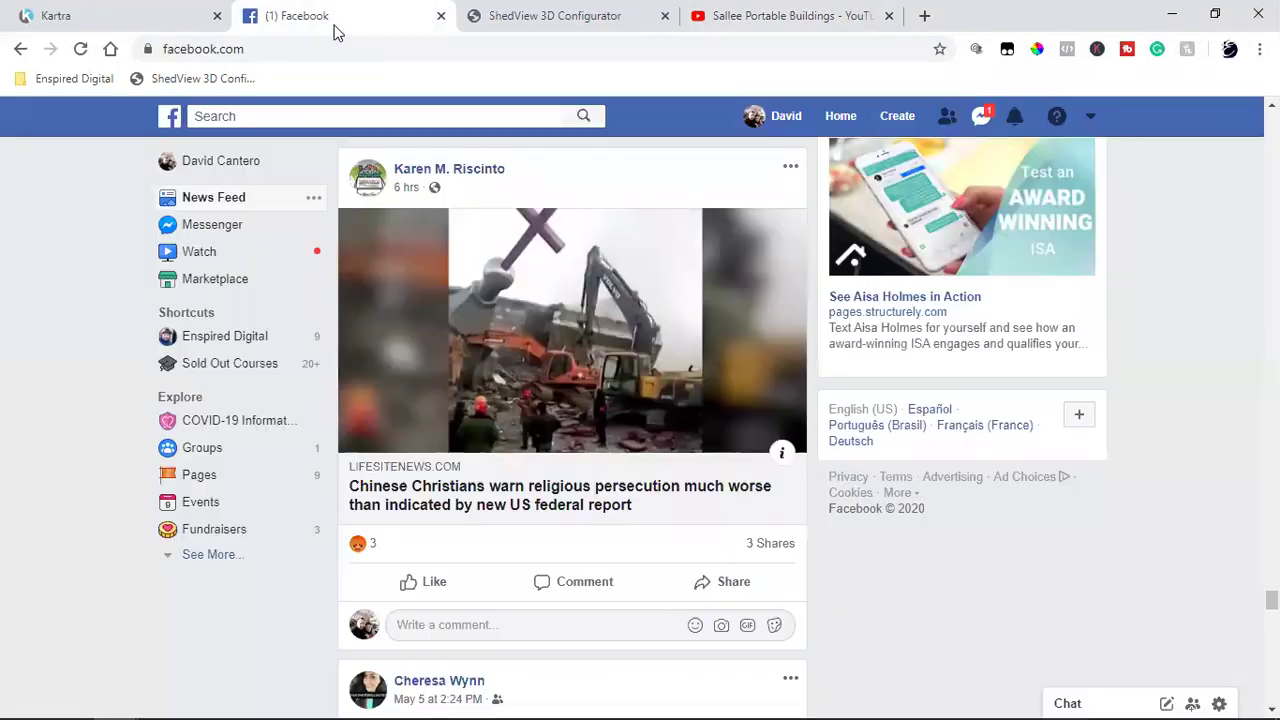
click(352, 119)
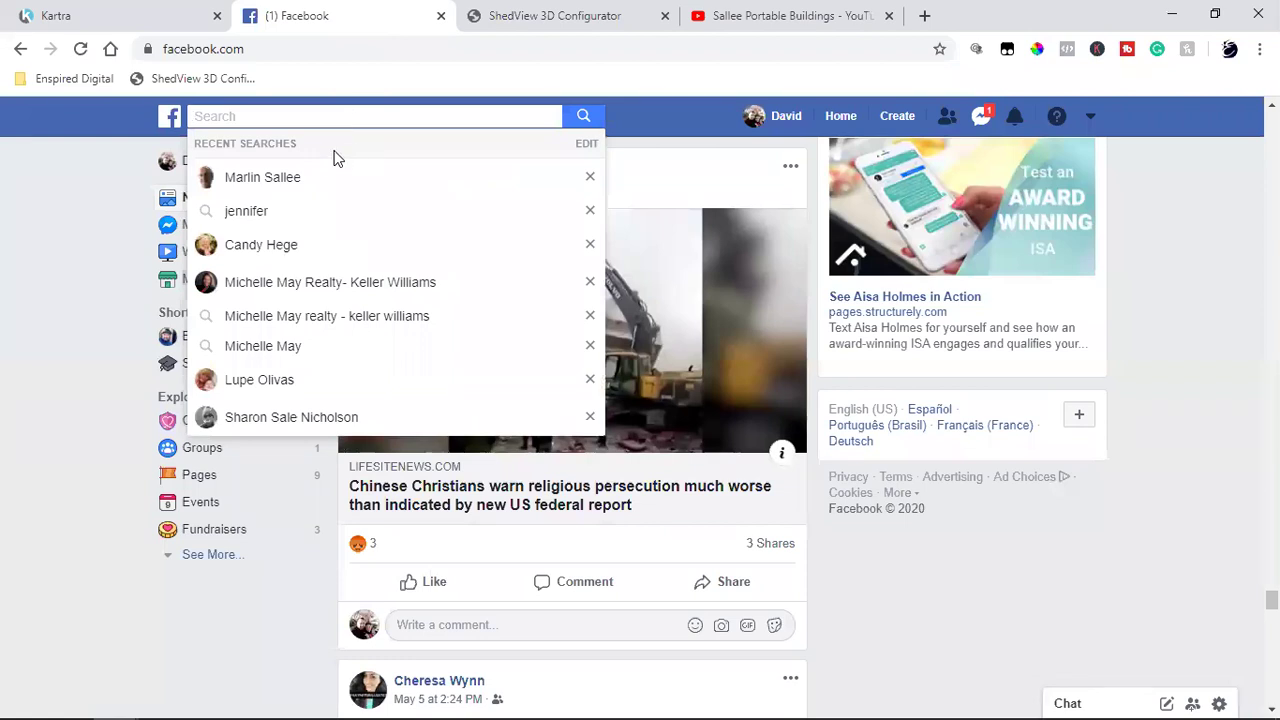
click(304, 176)
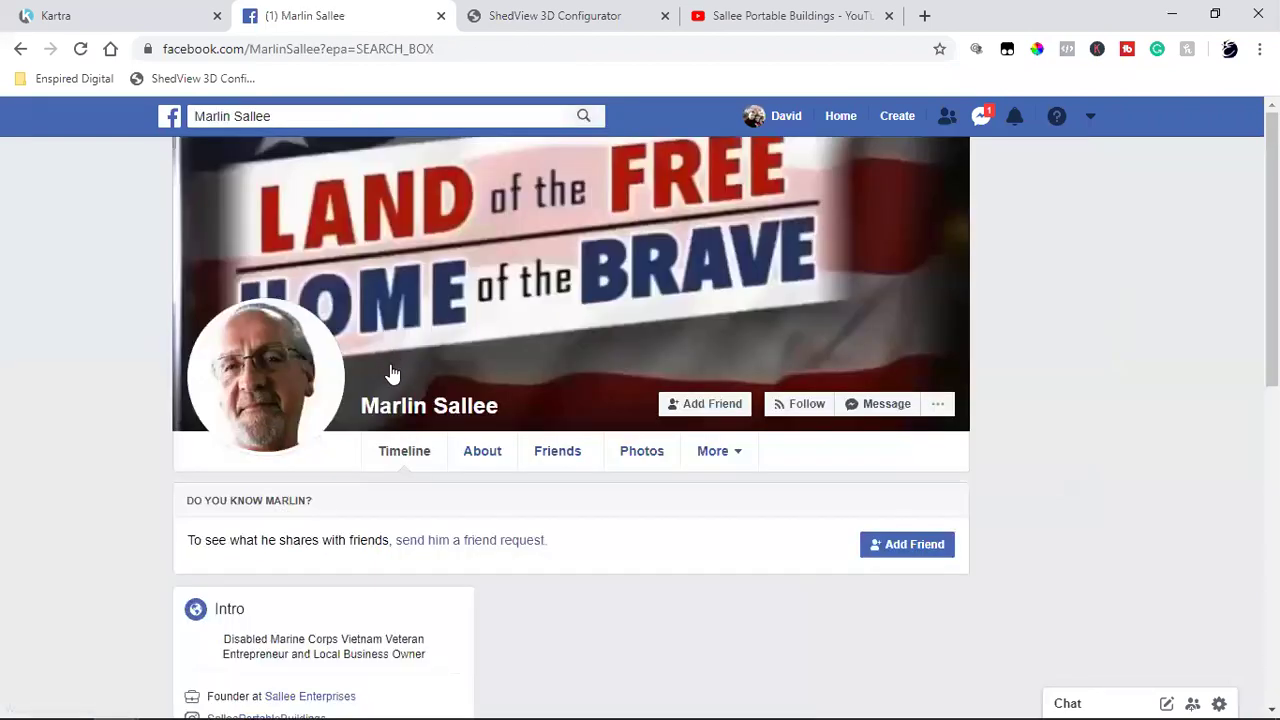
scroll(135, 497, down, 2)
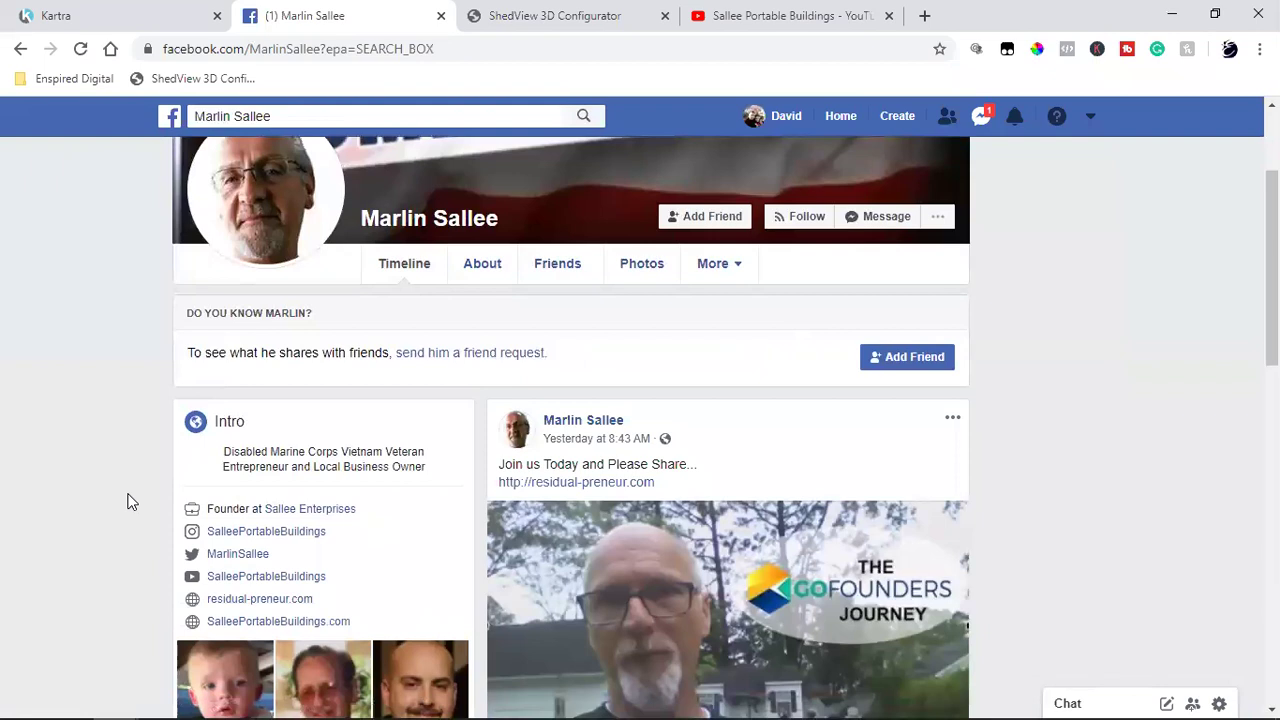
scroll(130, 500, down, 2)
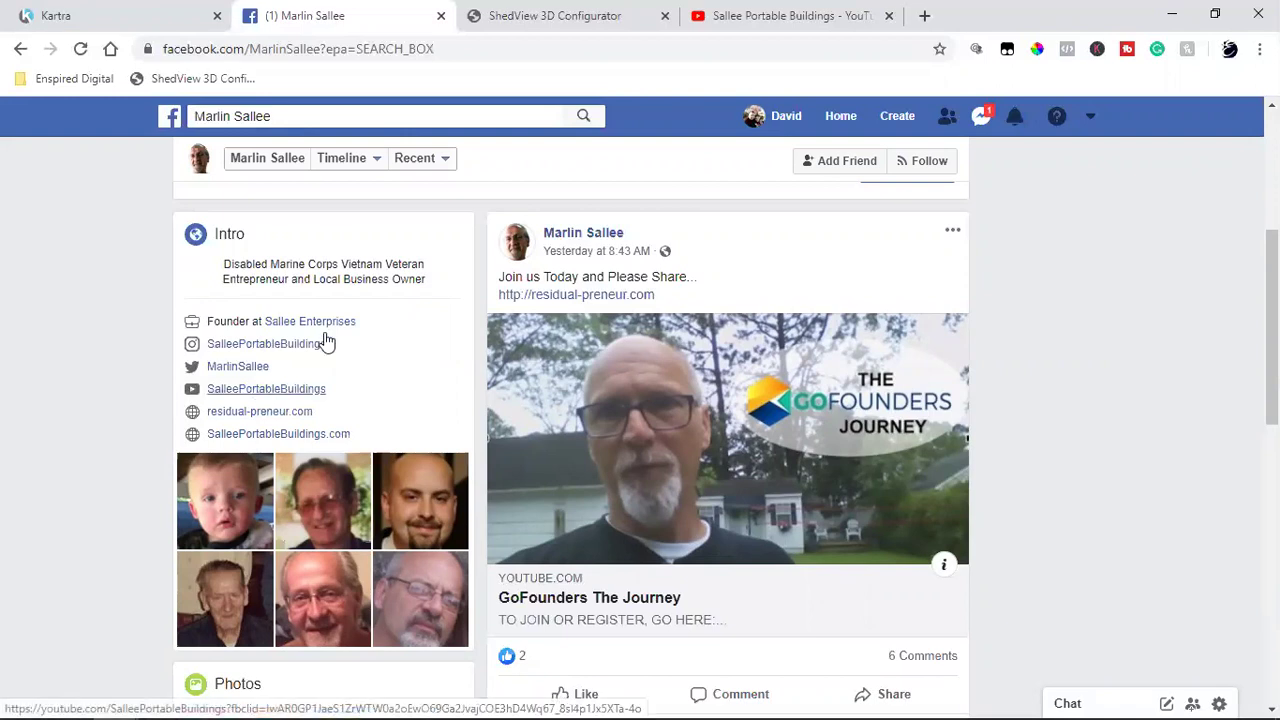
click(795, 15)
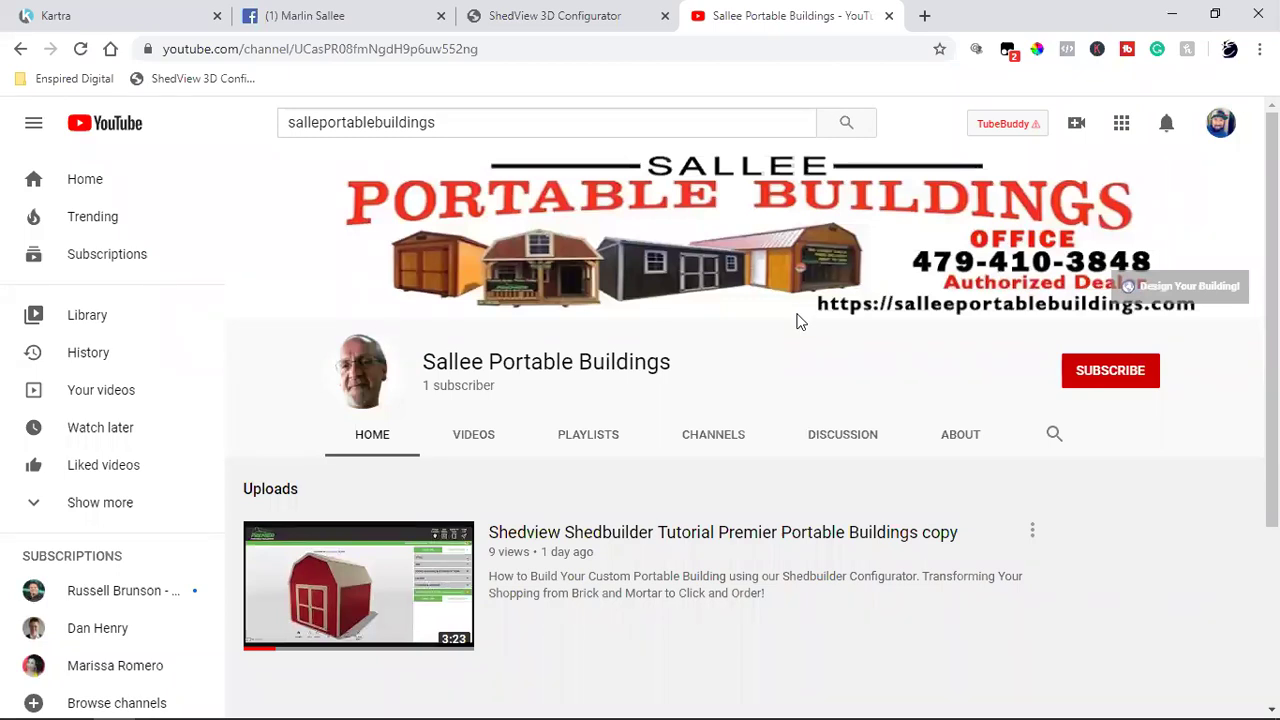
Step: Select part of the Sallee Portable Buildings channel address, then return to the owner's Facebook profile
click(371, 51)
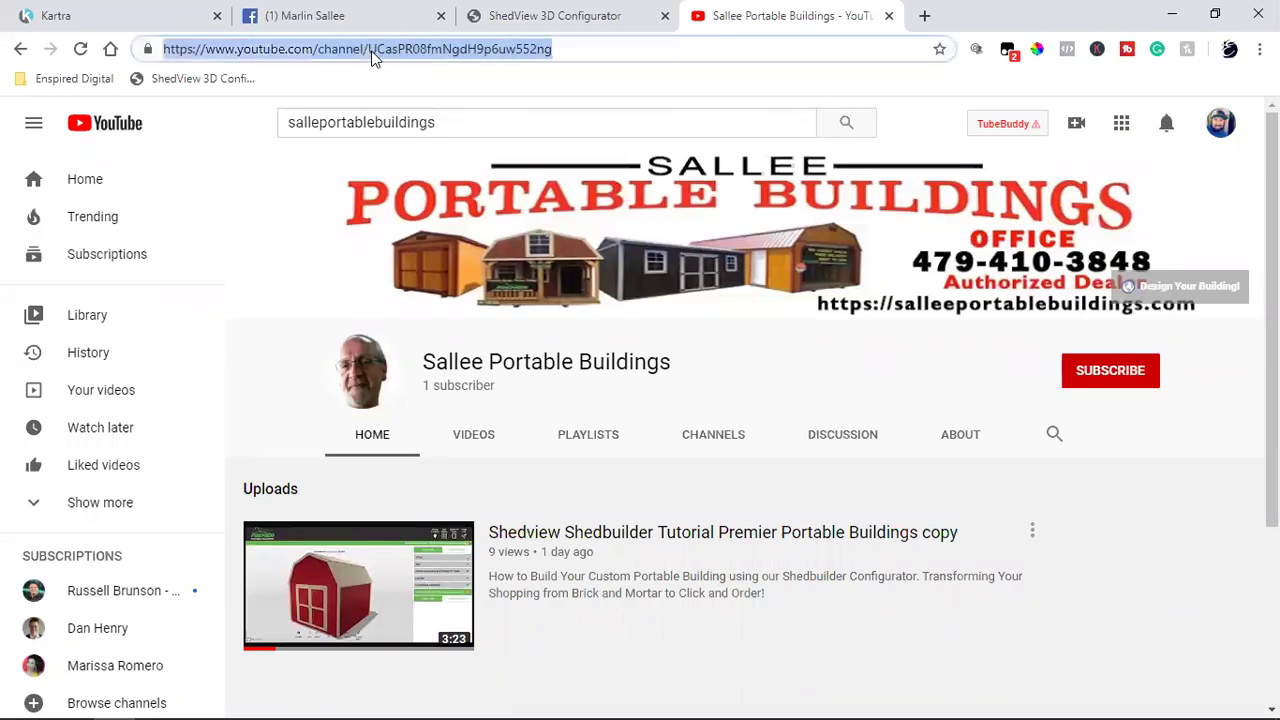
click(371, 56)
drag(318, 49, 574, 49)
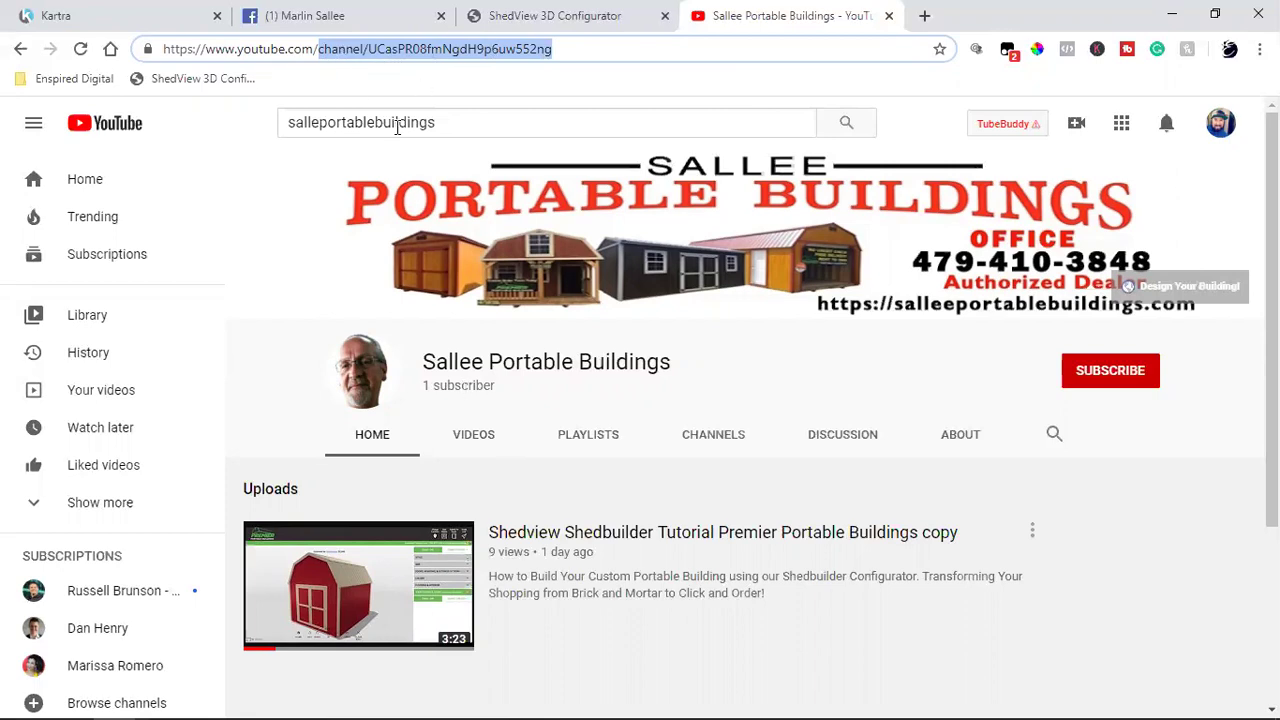
click(345, 15)
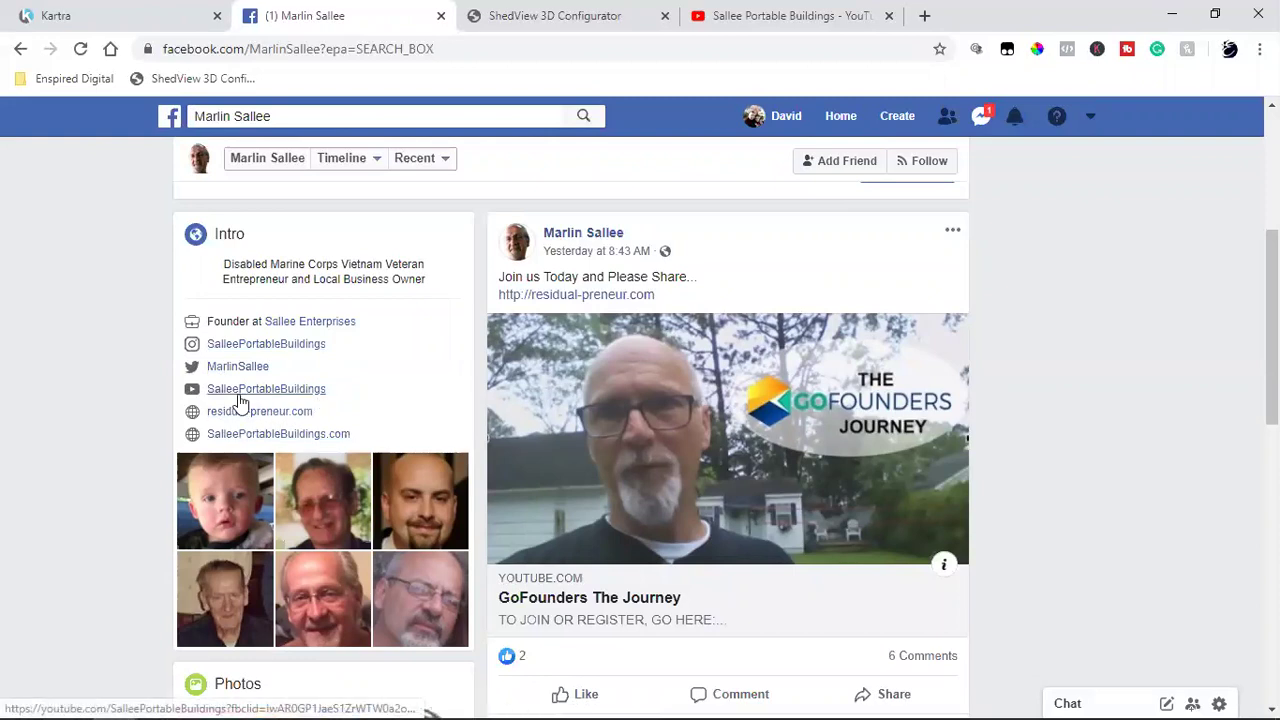
Step: Open the Sallee Enterprises company page, close it, and open a new blank tab
mouse_move(308, 332)
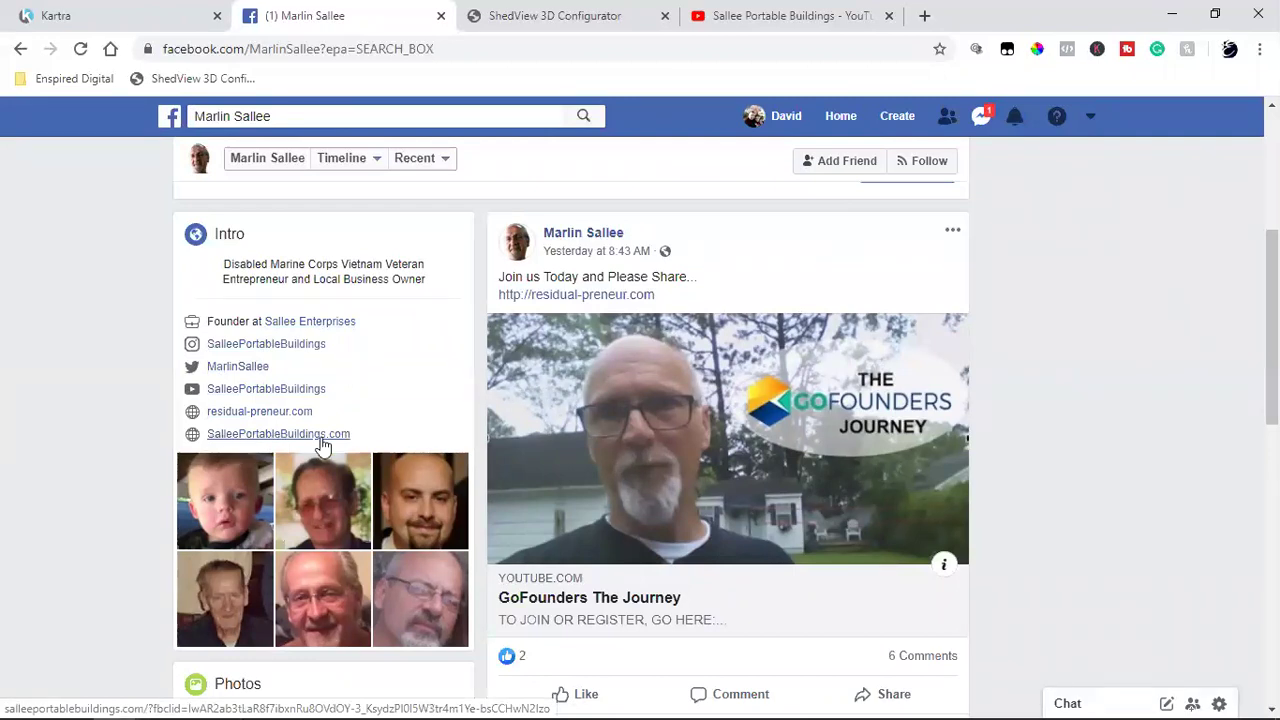
click(303, 324)
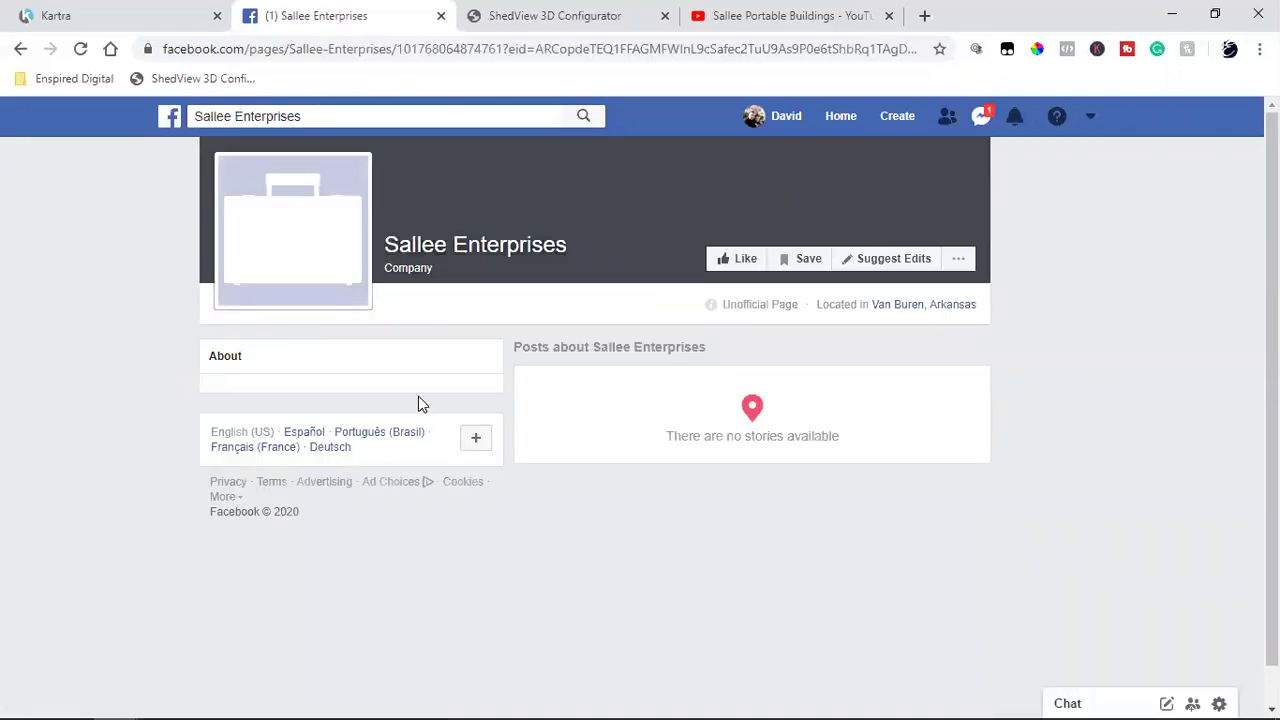
click(441, 16)
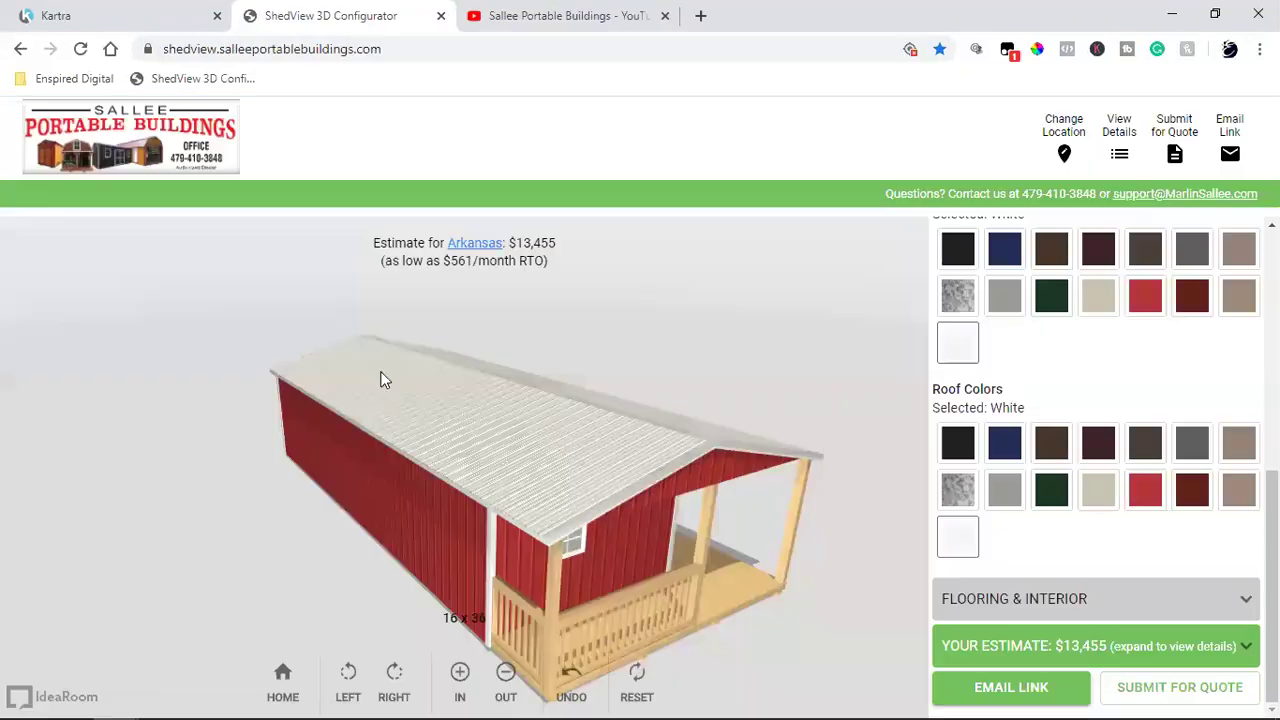
click(114, 12)
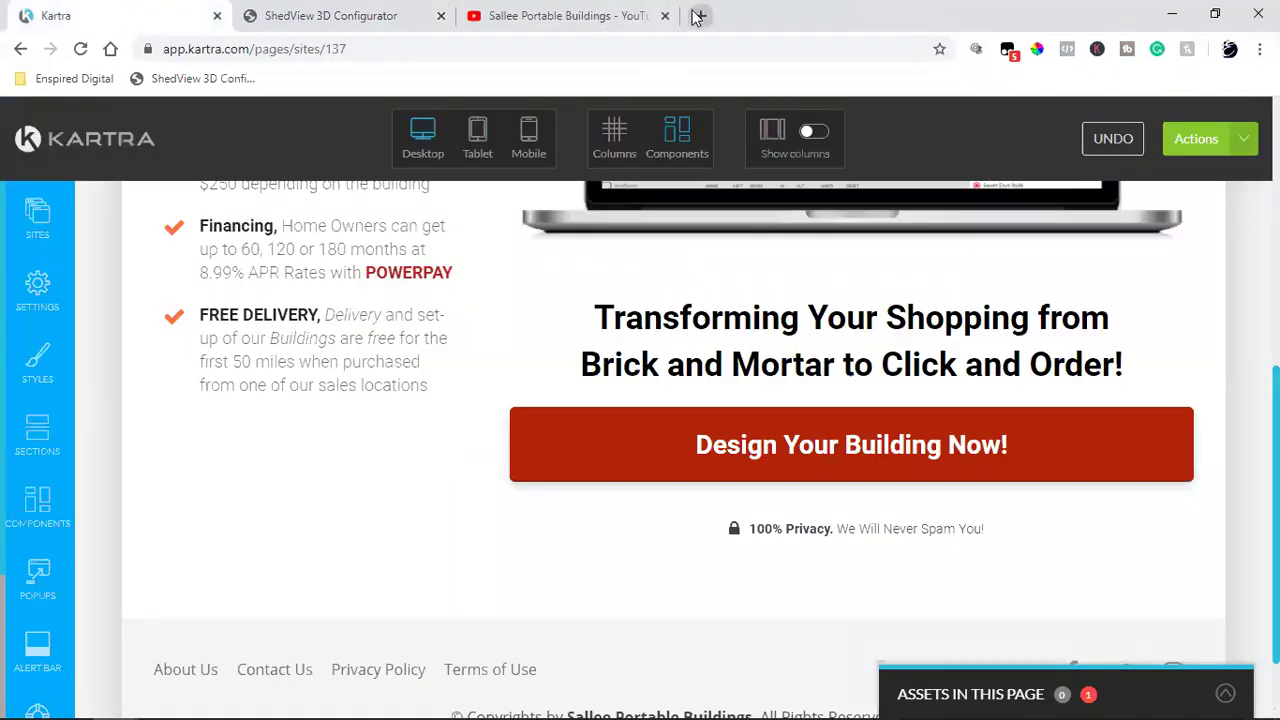
click(700, 16)
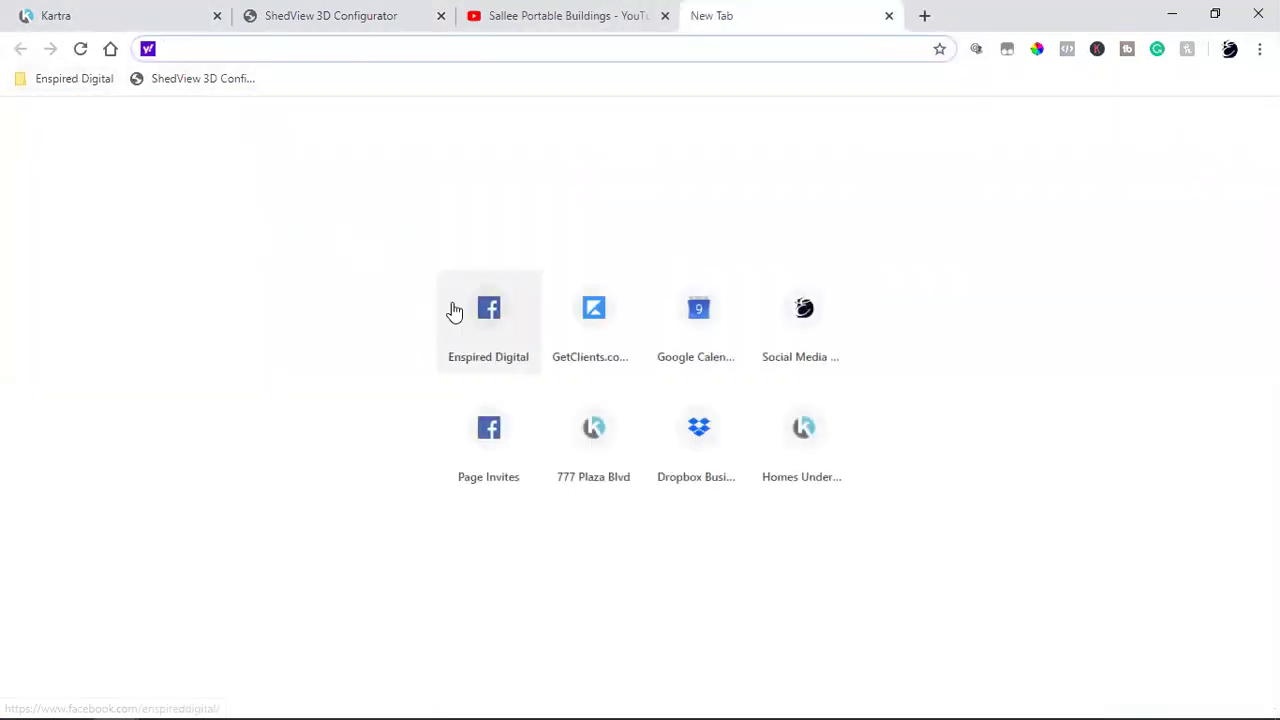
Step: Open the Enspired Digital Facebook page and select its search text
click(455, 310)
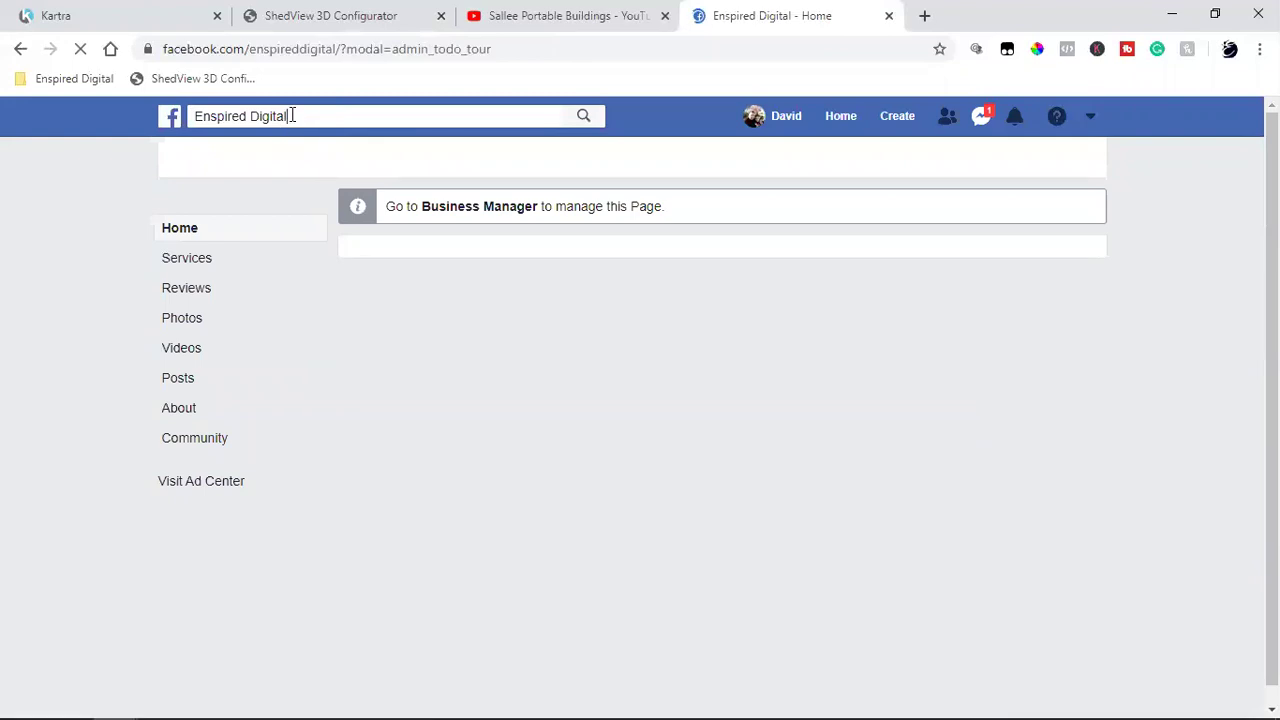
triple_click(292, 115)
click(292, 115)
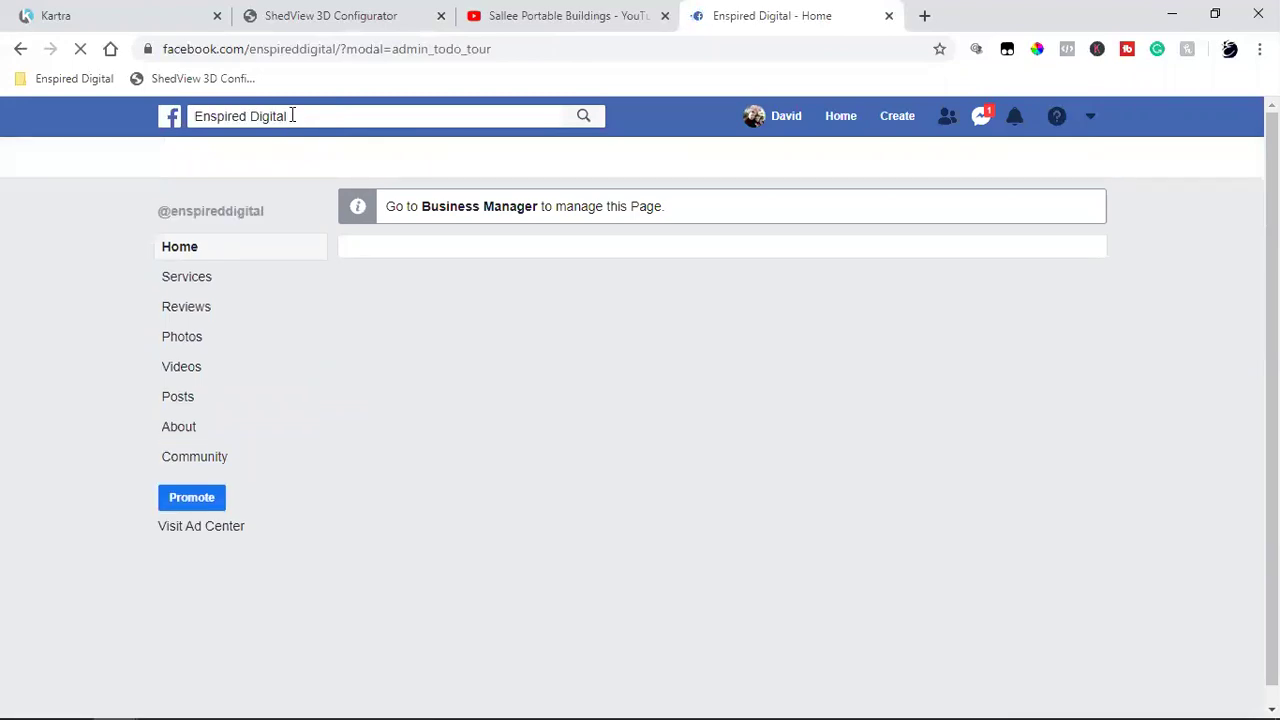
double_click(292, 115)
click(292, 115)
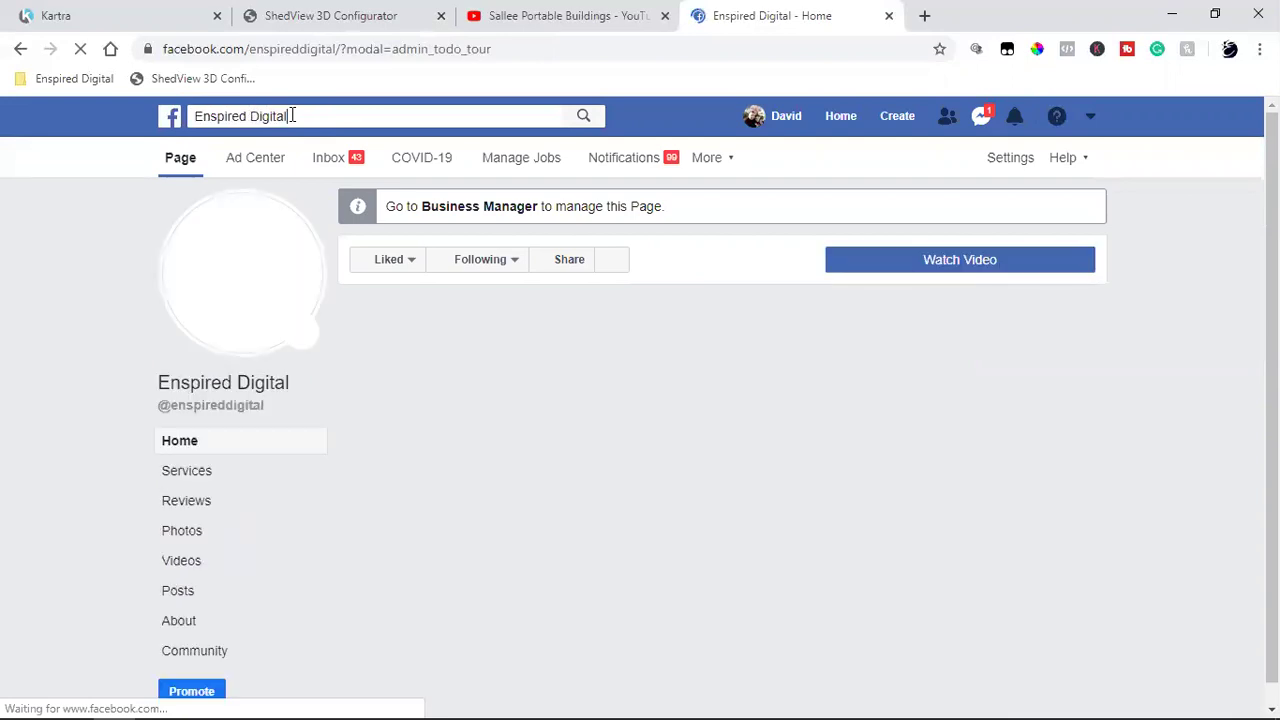
triple_click(292, 115)
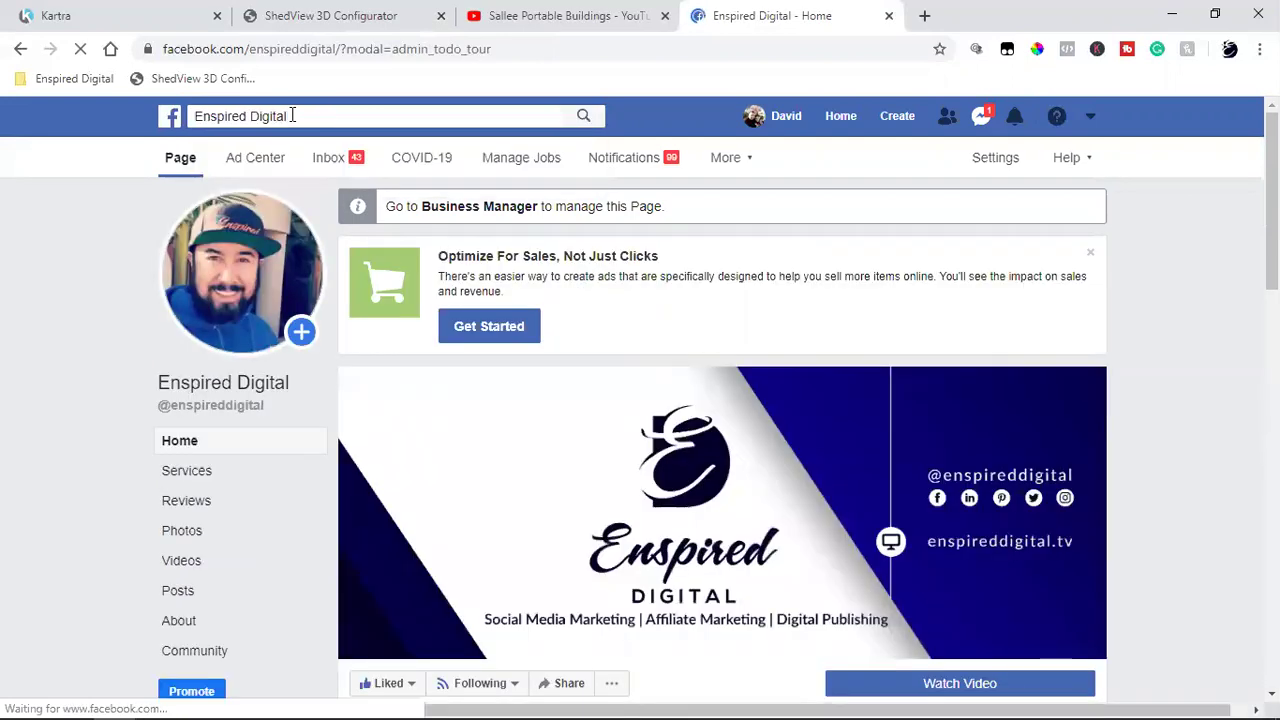
Step: Go to facebook.com/shedview.salleeportablebuildings and select the page handle in the address
drag(326, 55, 812, 70)
text(shedv)
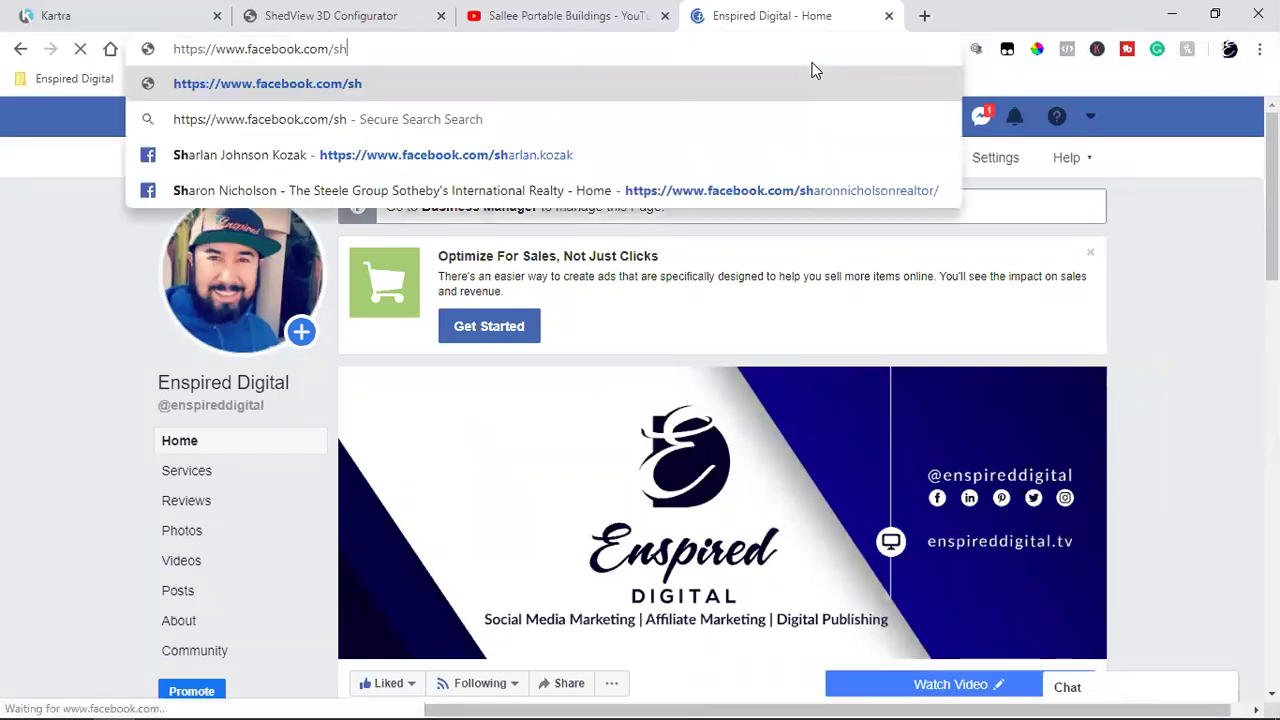
text(iew.salleeportablebuildings)
key(Return)
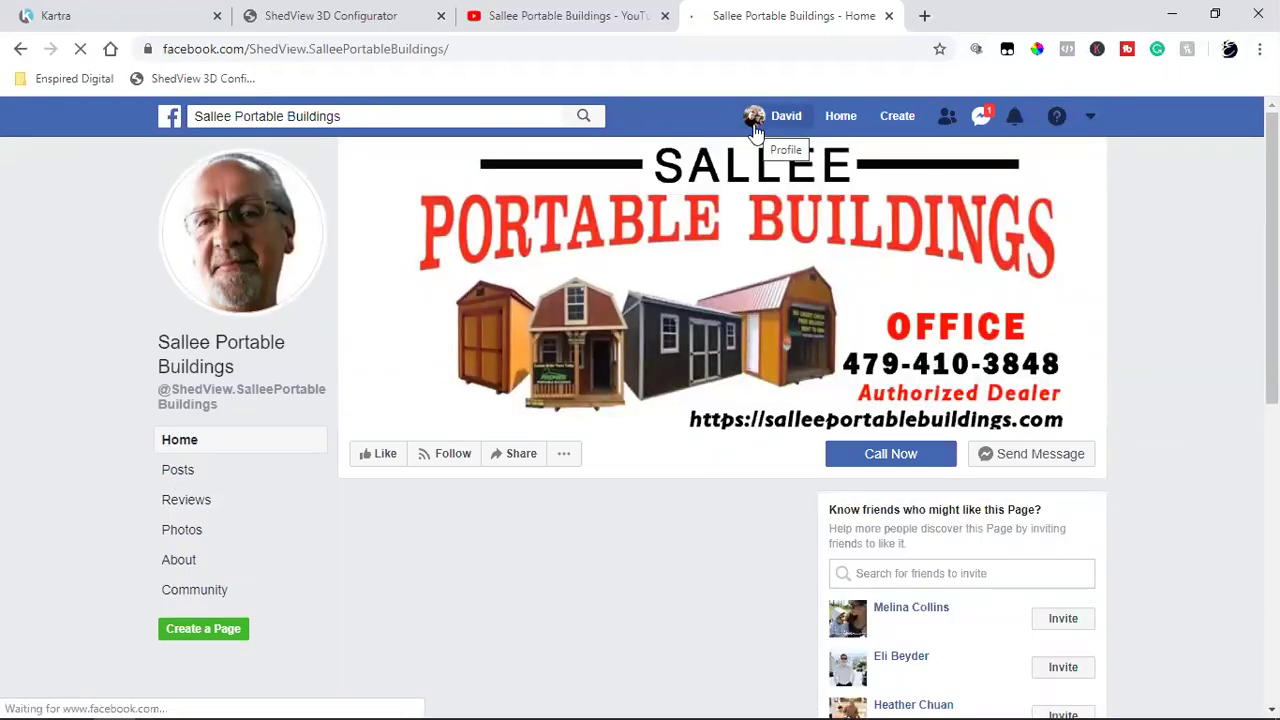
double_click(394, 55)
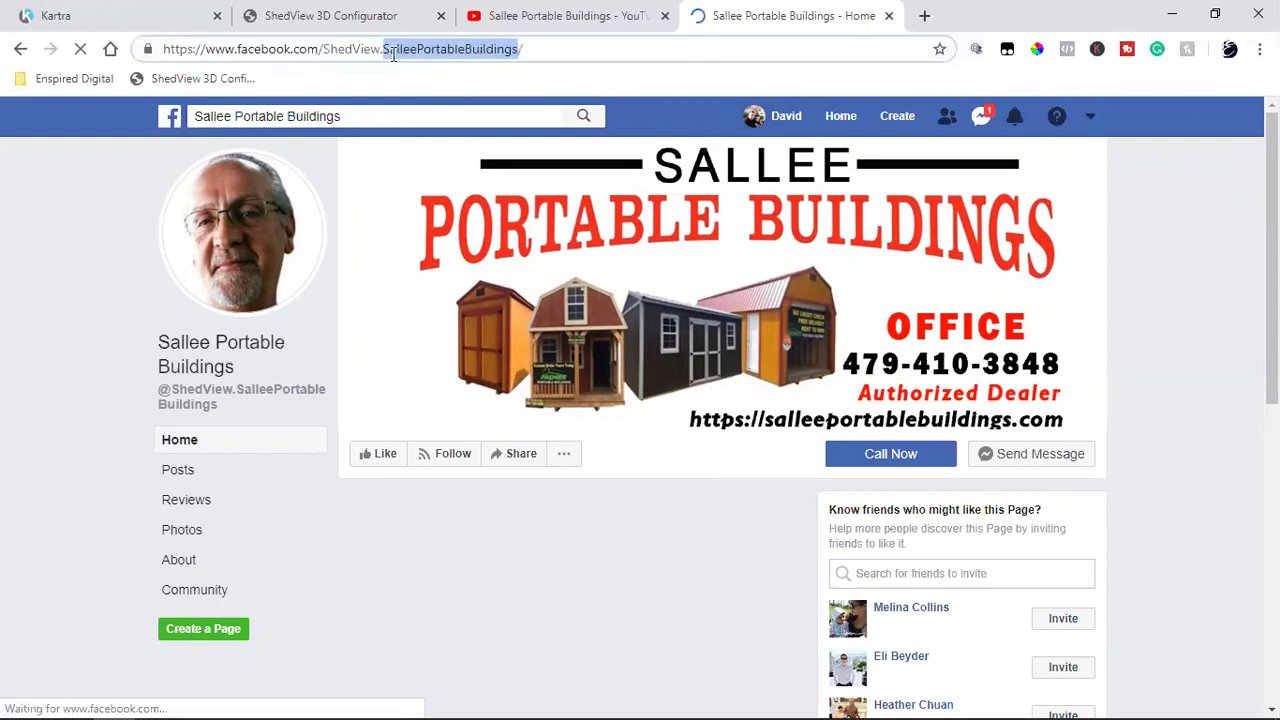
drag(325, 50, 506, 50)
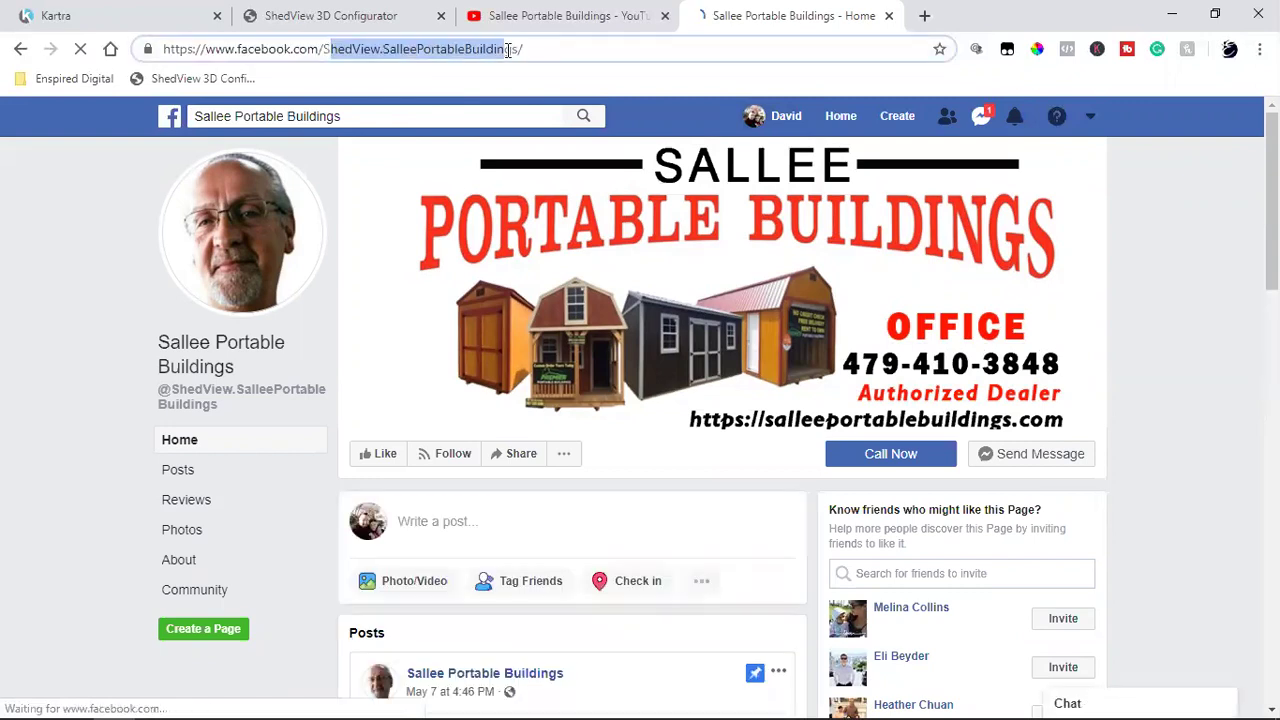
click(320, 50)
drag(327, 48, 517, 46)
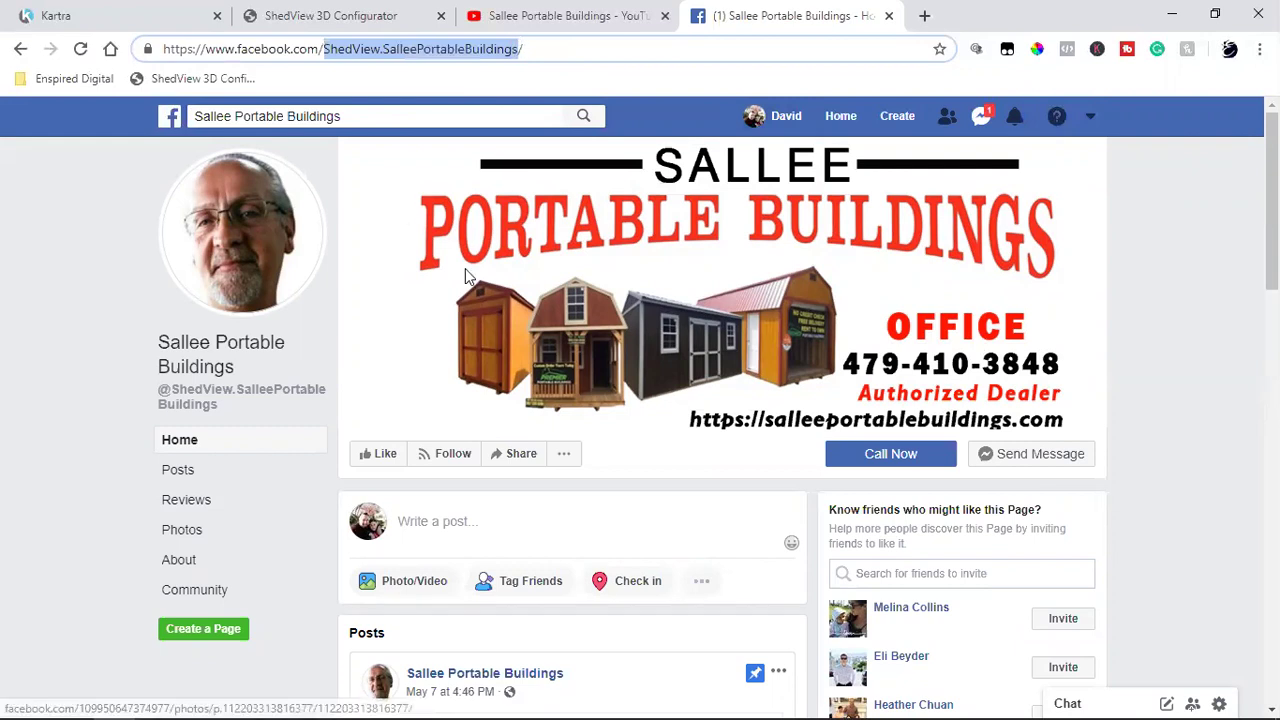
Step: Open your own profile in a new tab, then search for the owner and open his profile
right_click(765, 118)
click(789, 126)
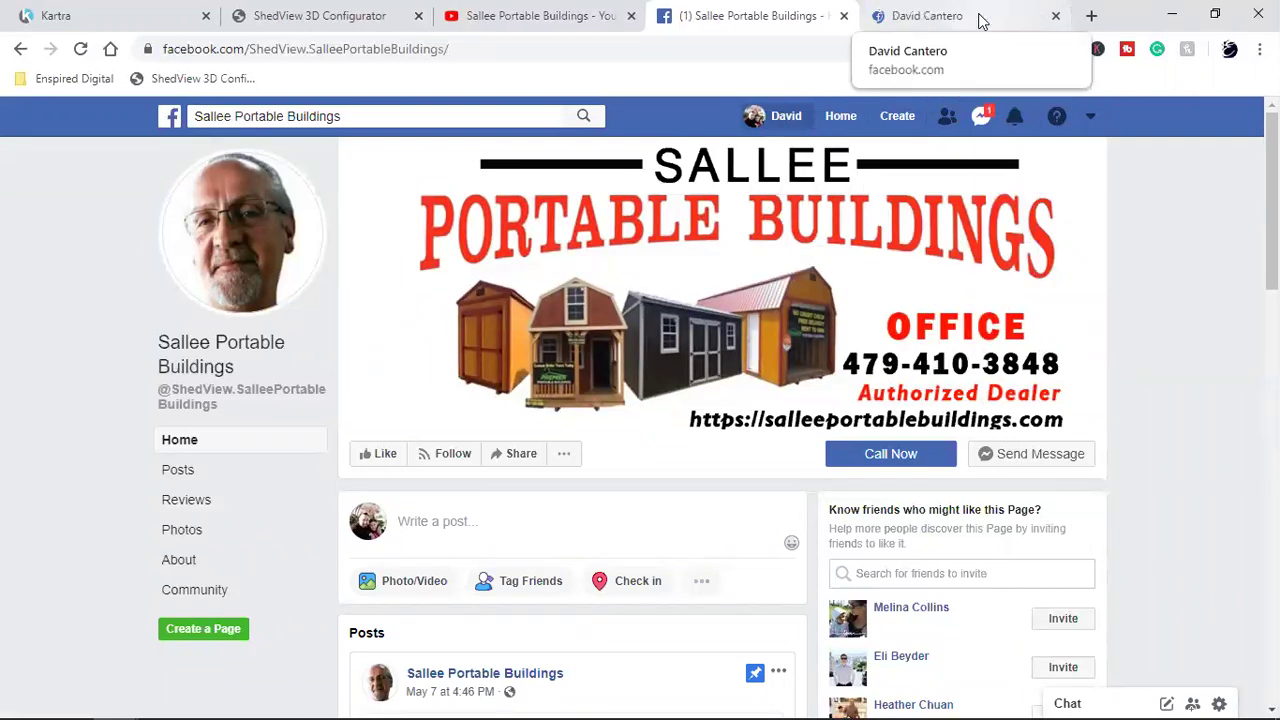
click(977, 18)
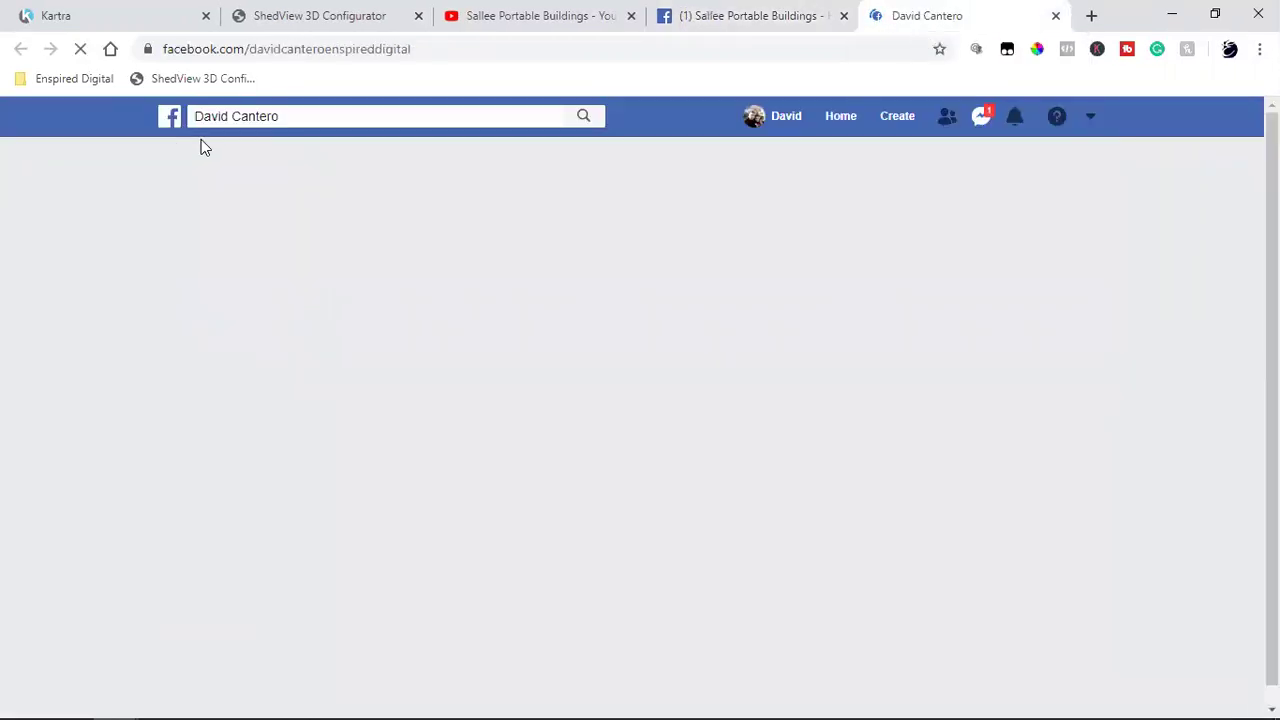
click(309, 118)
text(marlin)
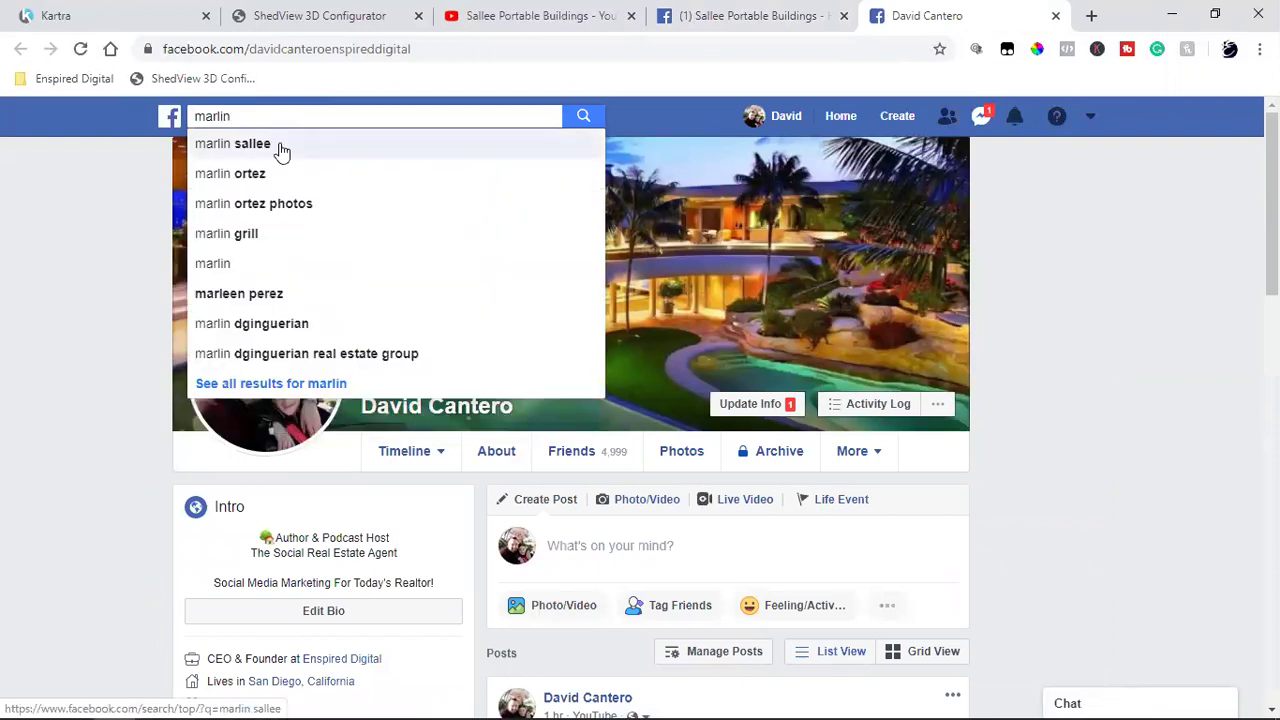
click(278, 149)
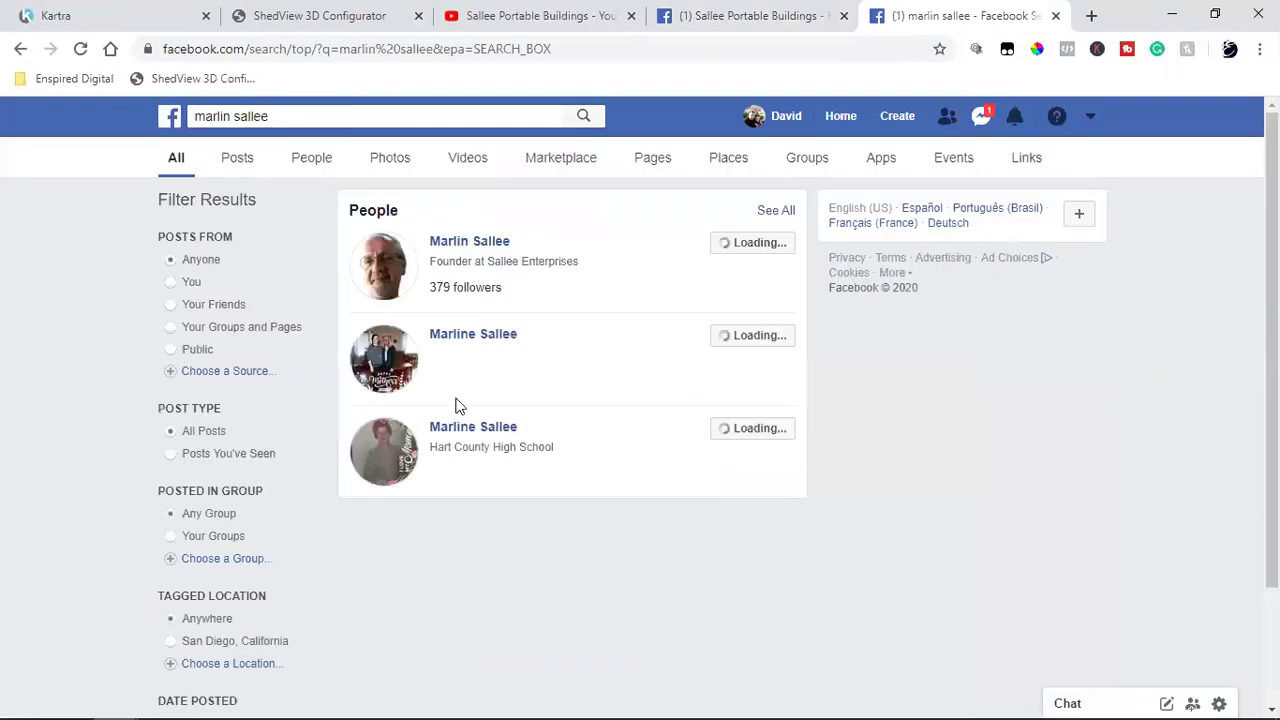
click(450, 244)
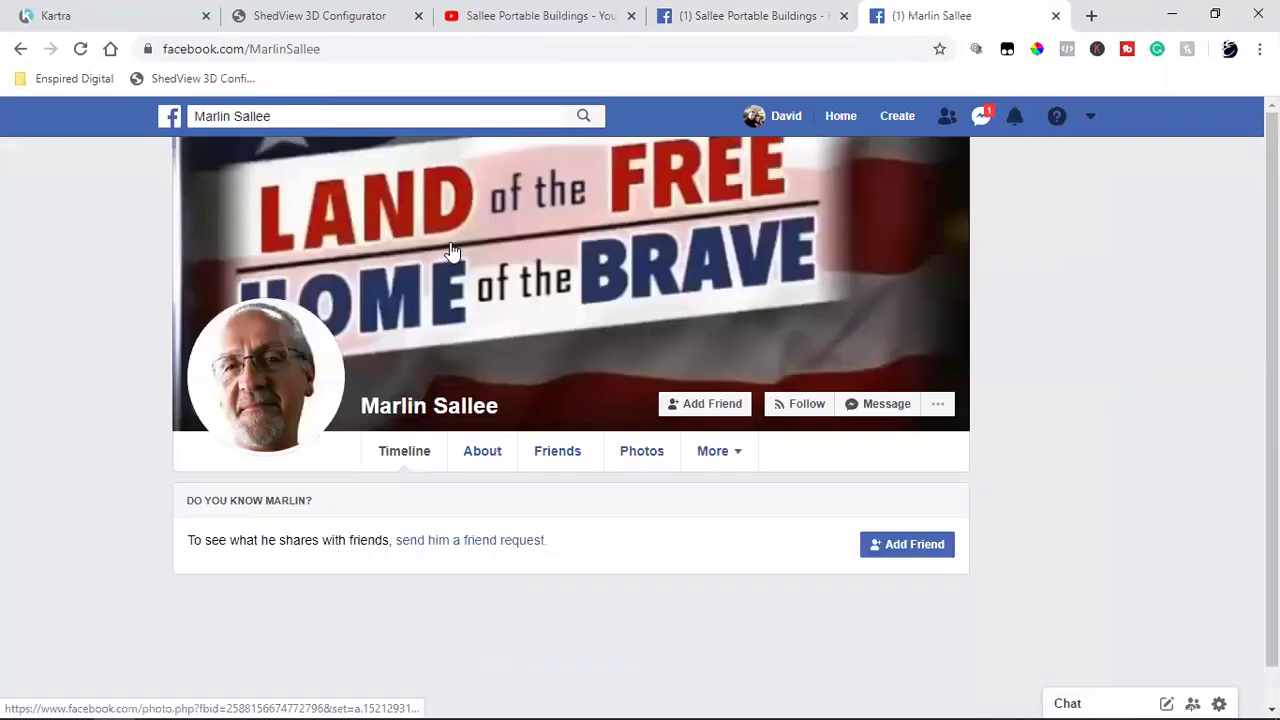
scroll(120, 454, down, 2)
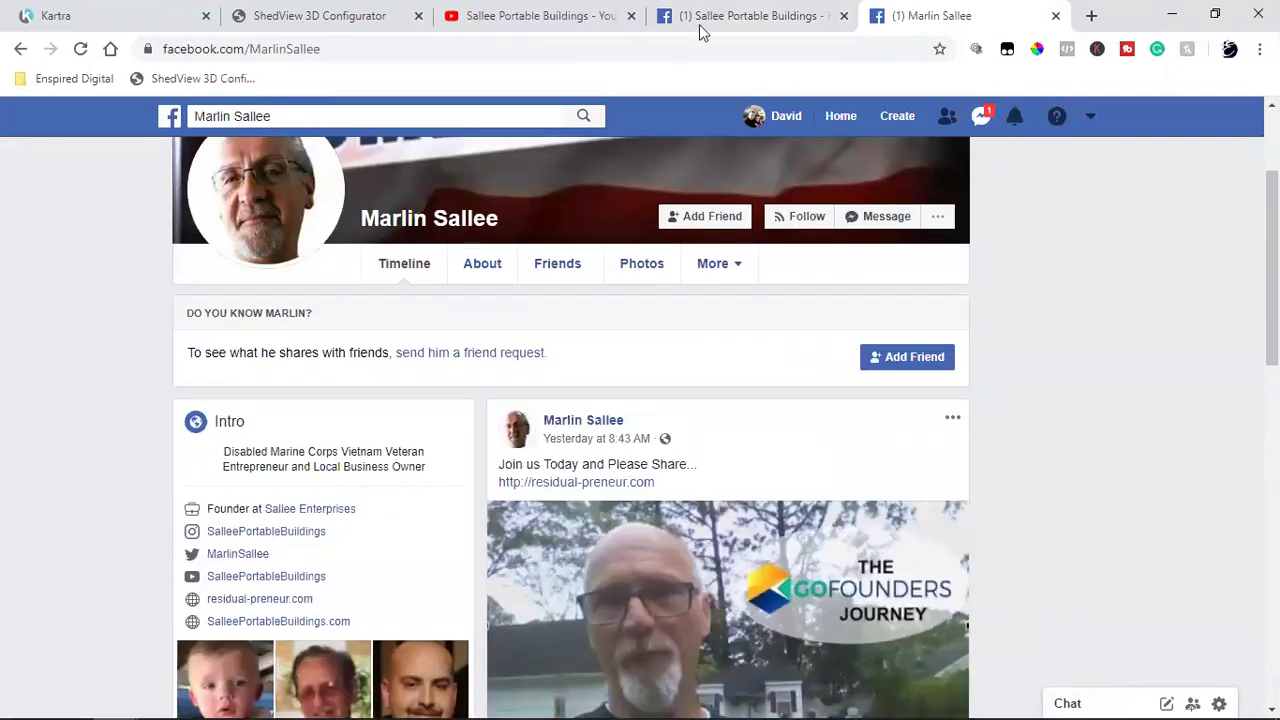
Step: Select the ShedView.SalleePortableBuildings handle in the business page address, then return to the owner's profile
click(742, 12)
double_click(370, 47)
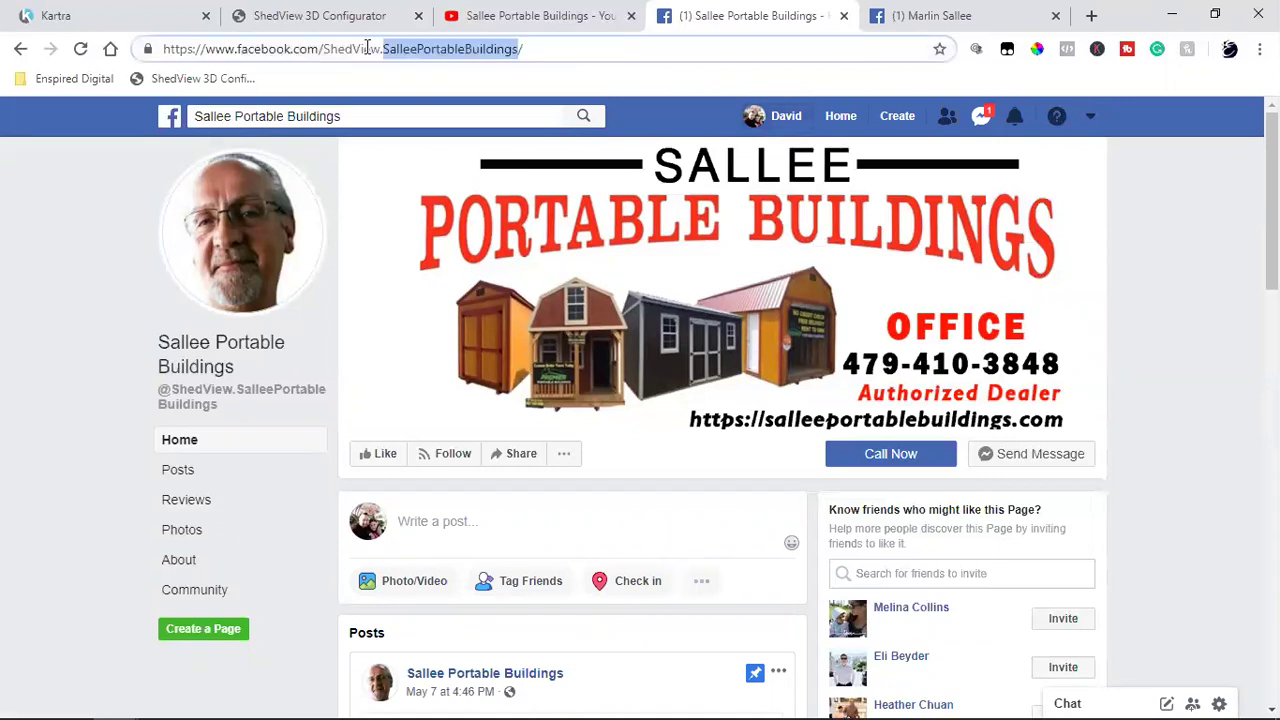
click(323, 47)
drag(323, 47, 519, 47)
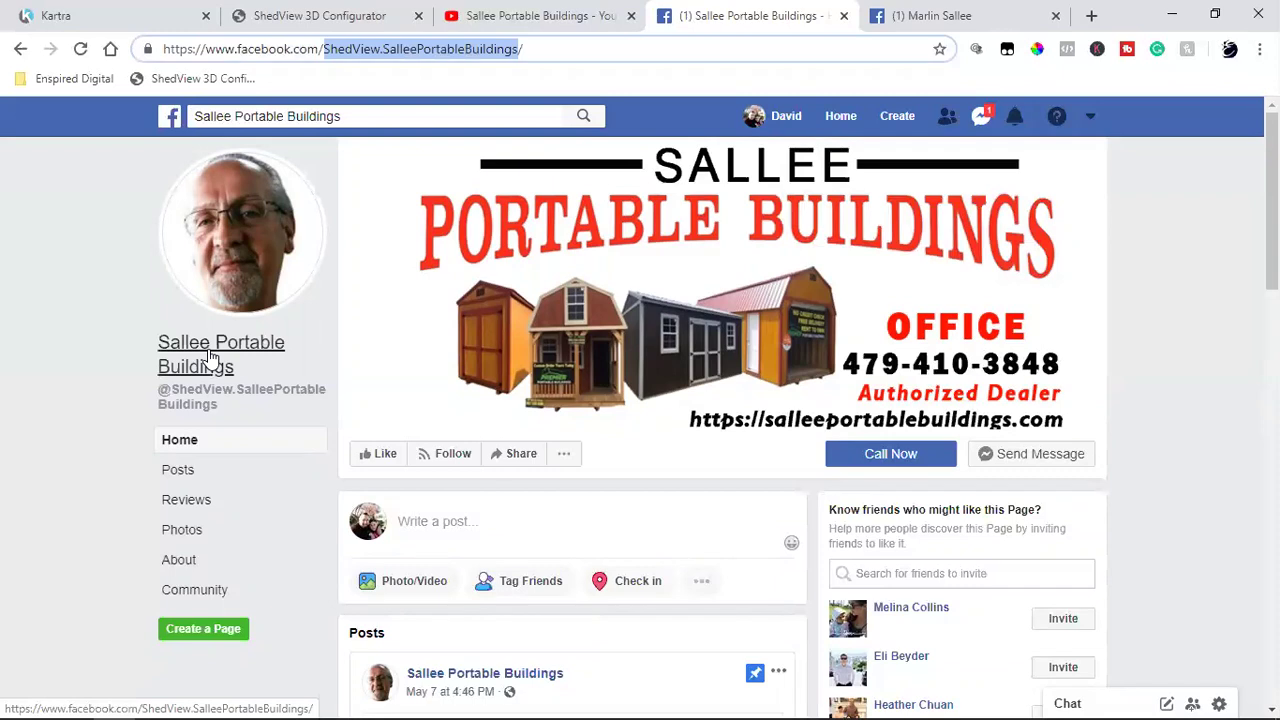
mouse_move(180, 403)
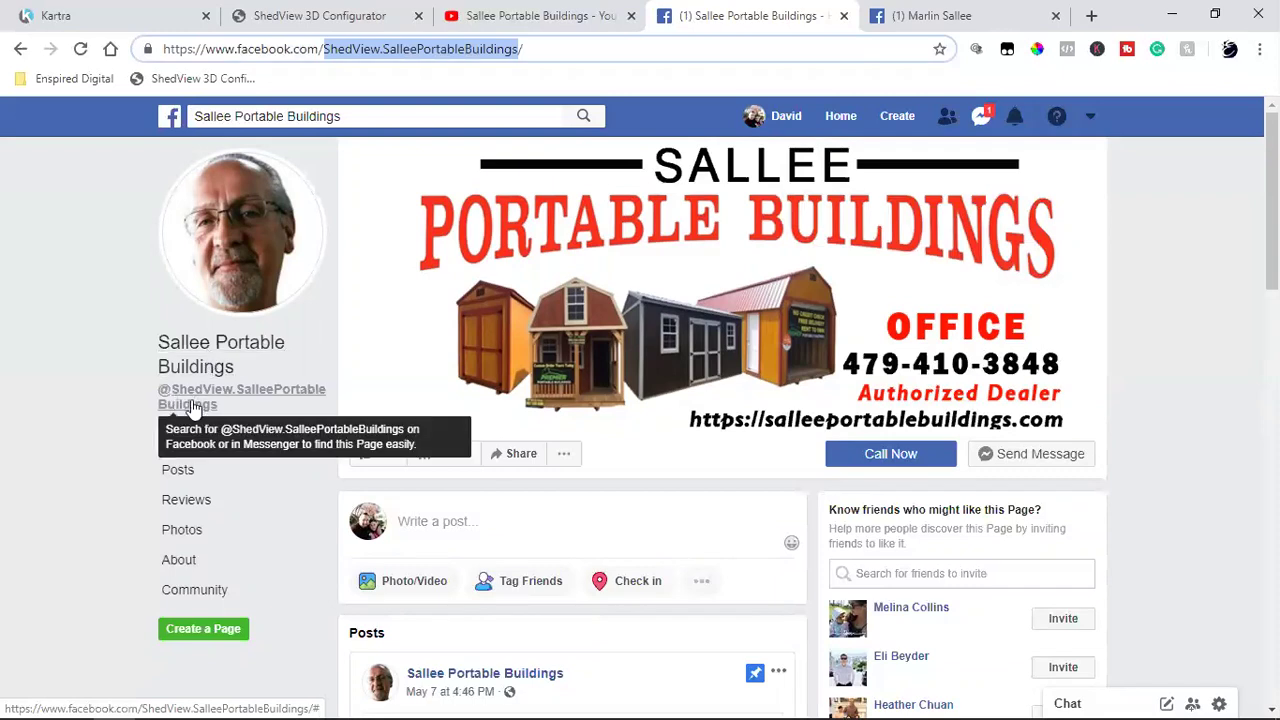
click(914, 15)
Step: Scroll to the owner's Intro links, including Sallee Enterprises, then return to the Sallee Portable Buildings page
scroll(305, 451, down, 2)
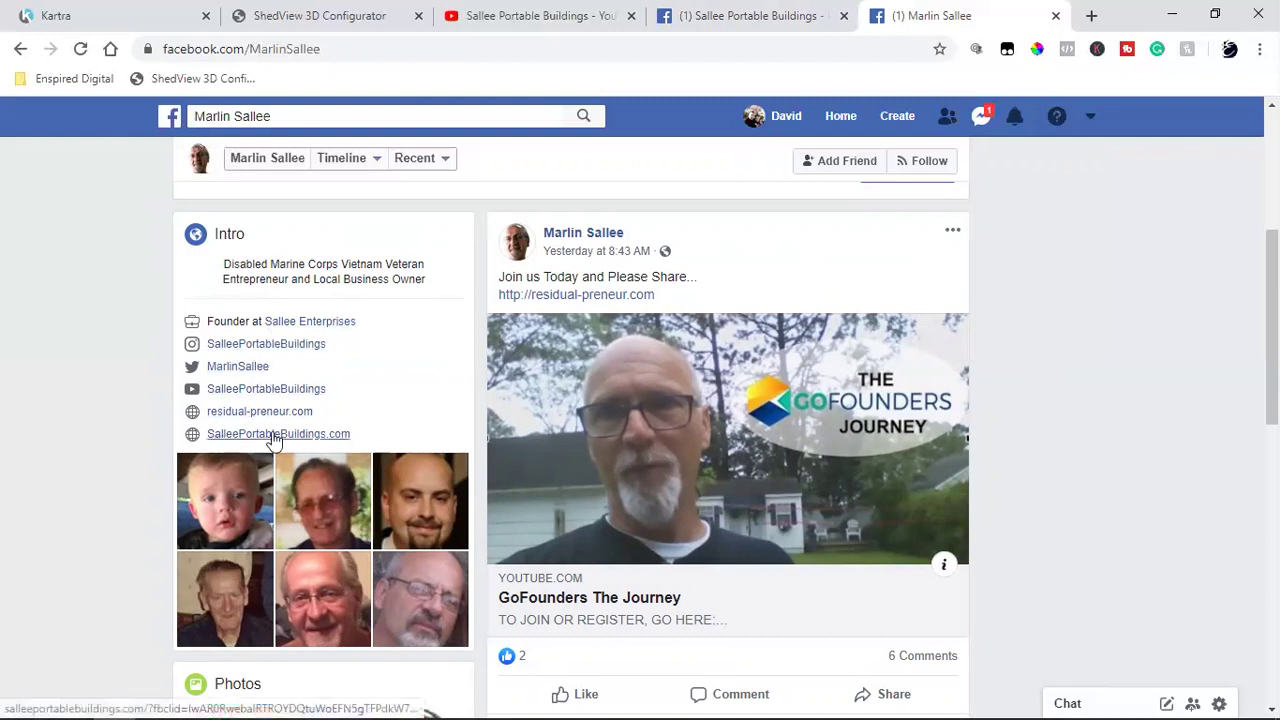
mouse_move(358, 330)
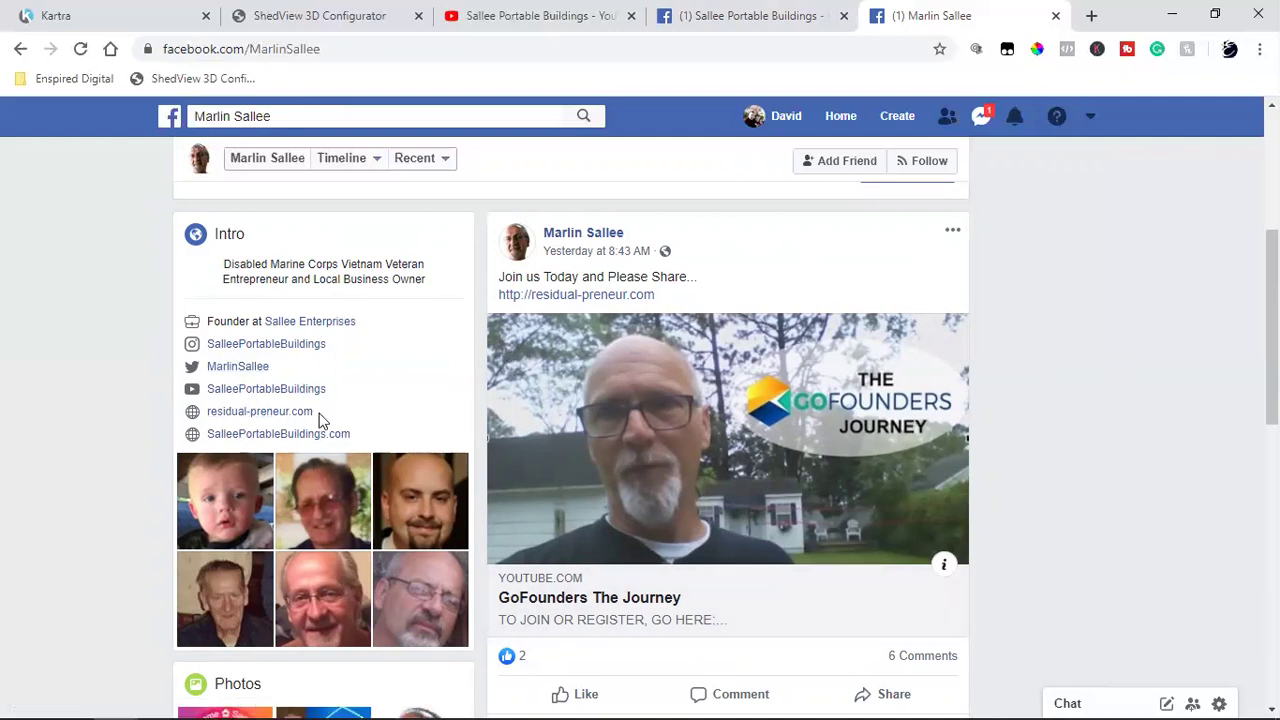
click(726, 15)
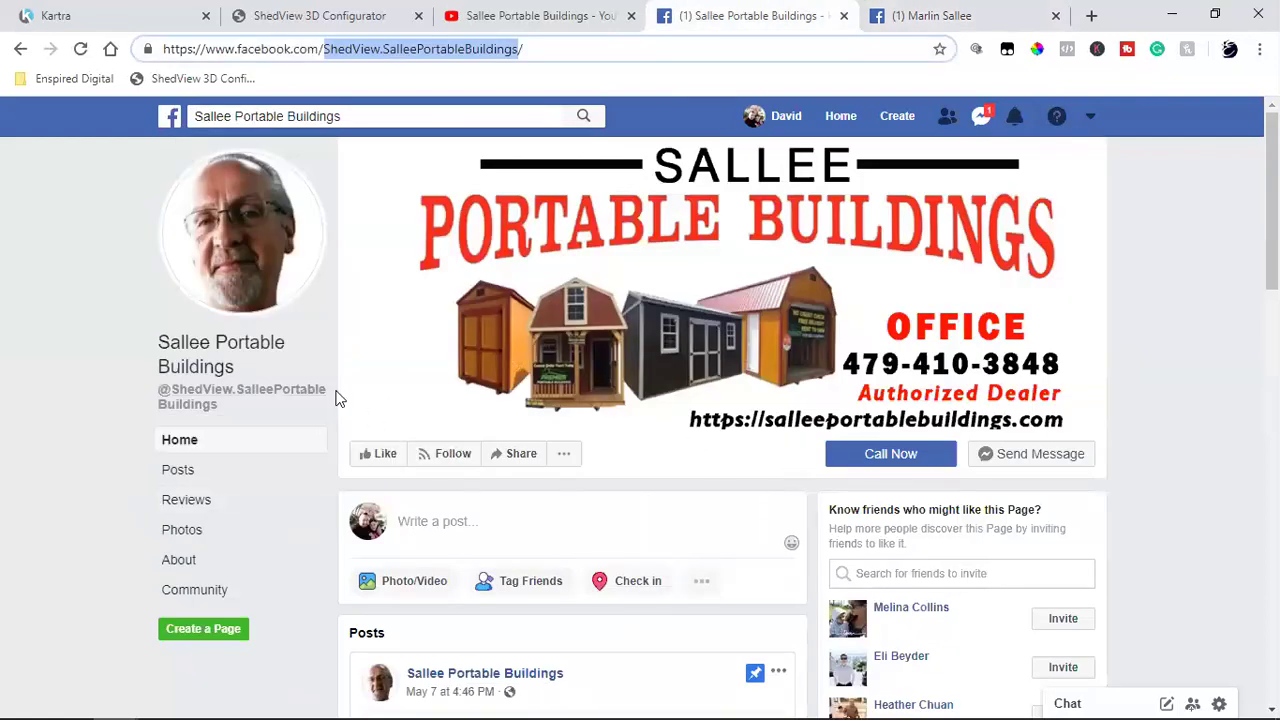
Step: Review the Sallee Portable Buildings page's About details, including the MORE INFO section
click(930, 15)
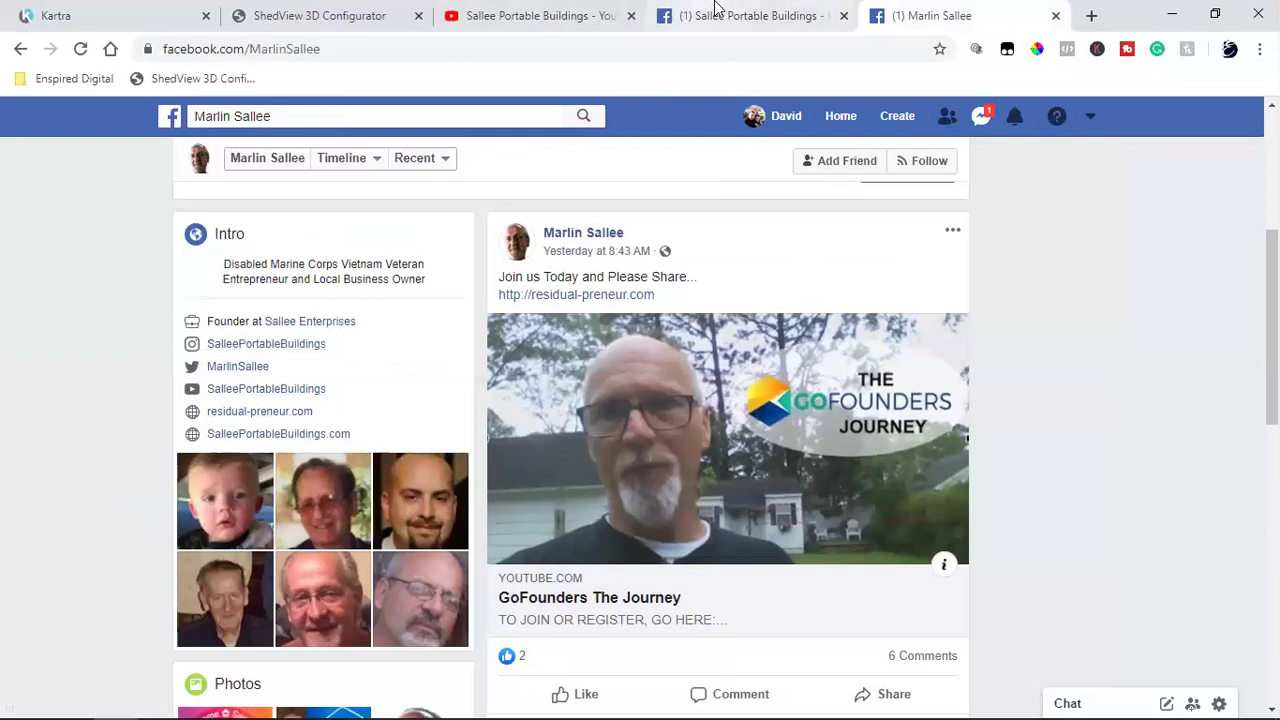
key(ctrl+shift+Tab)
click(190, 566)
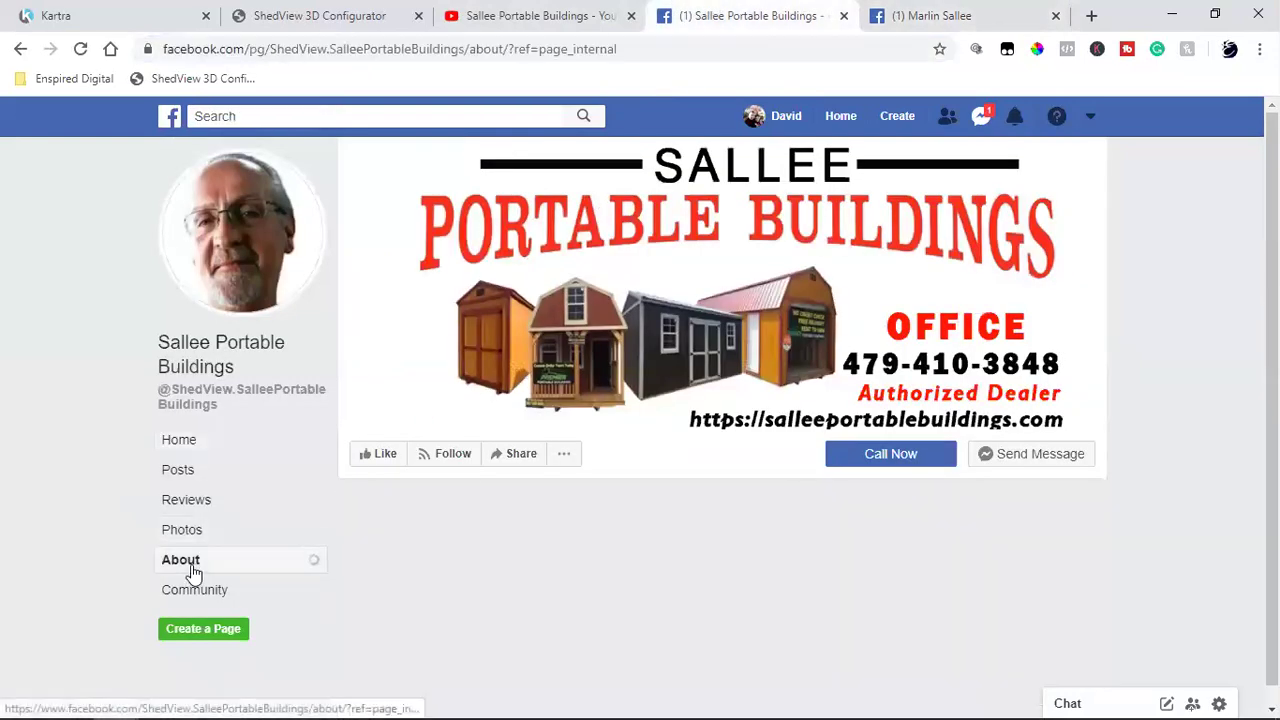
scroll(1165, 470, down, 1)
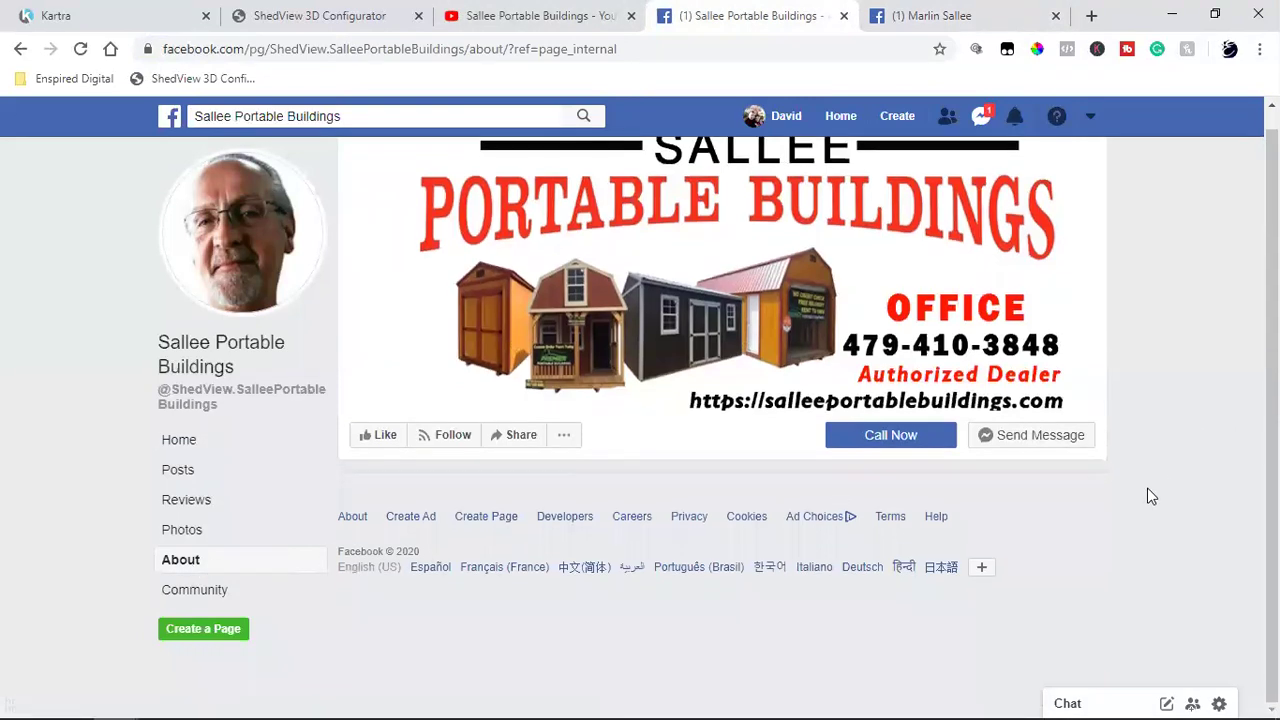
click(208, 566)
scroll(480, 553, down, 2)
scroll(480, 553, down, 1)
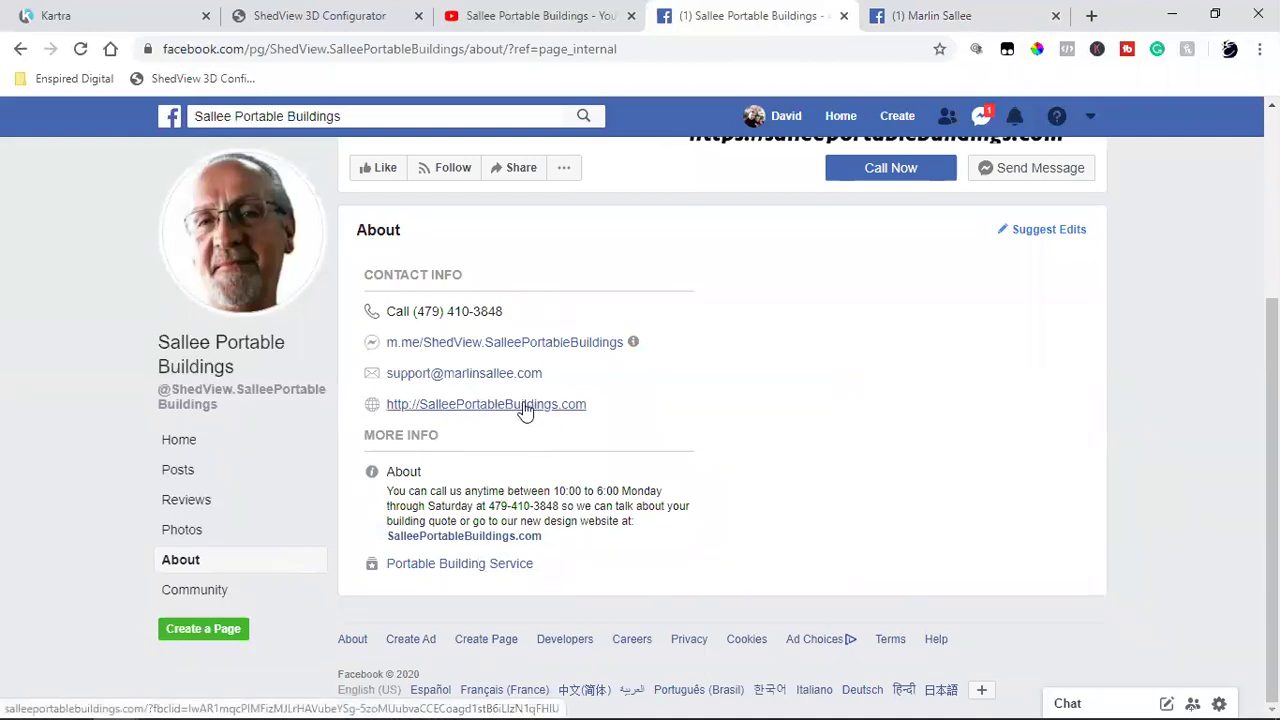
triple_click(411, 438)
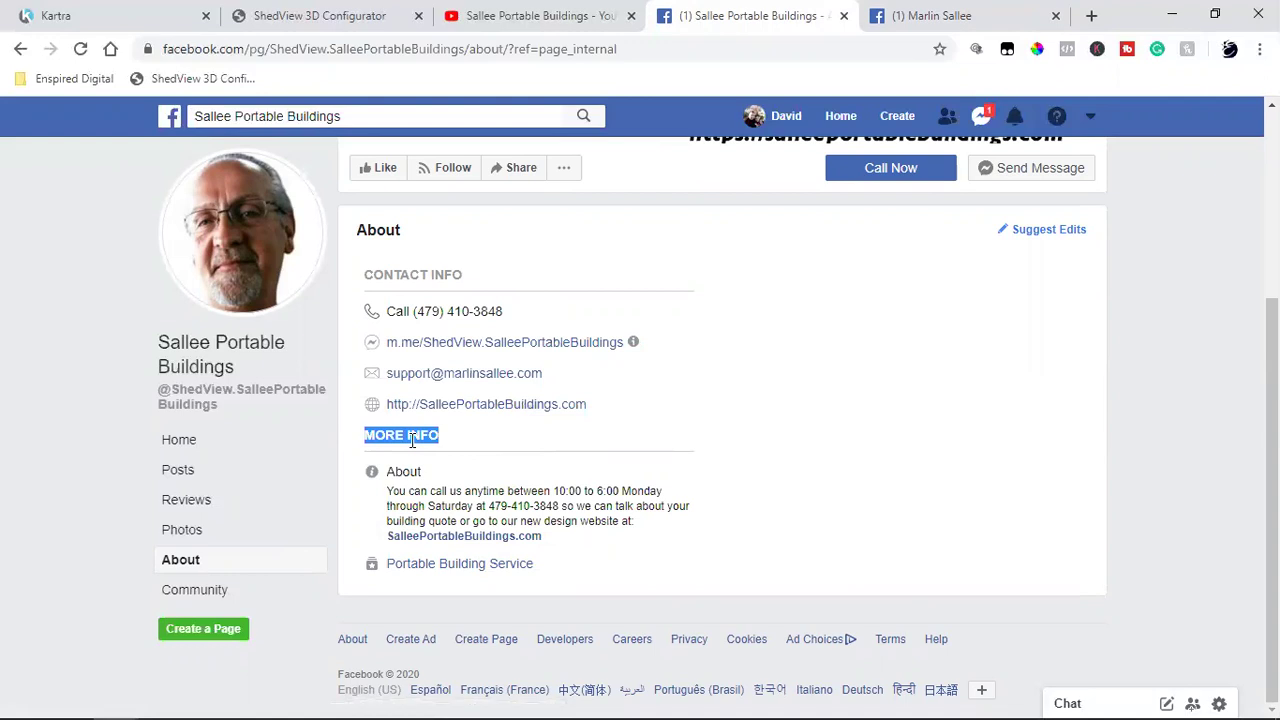
click(416, 439)
Step: Return to the page's Home feed and check its 10 likes count
click(224, 455)
scroll(1150, 475, down, 4)
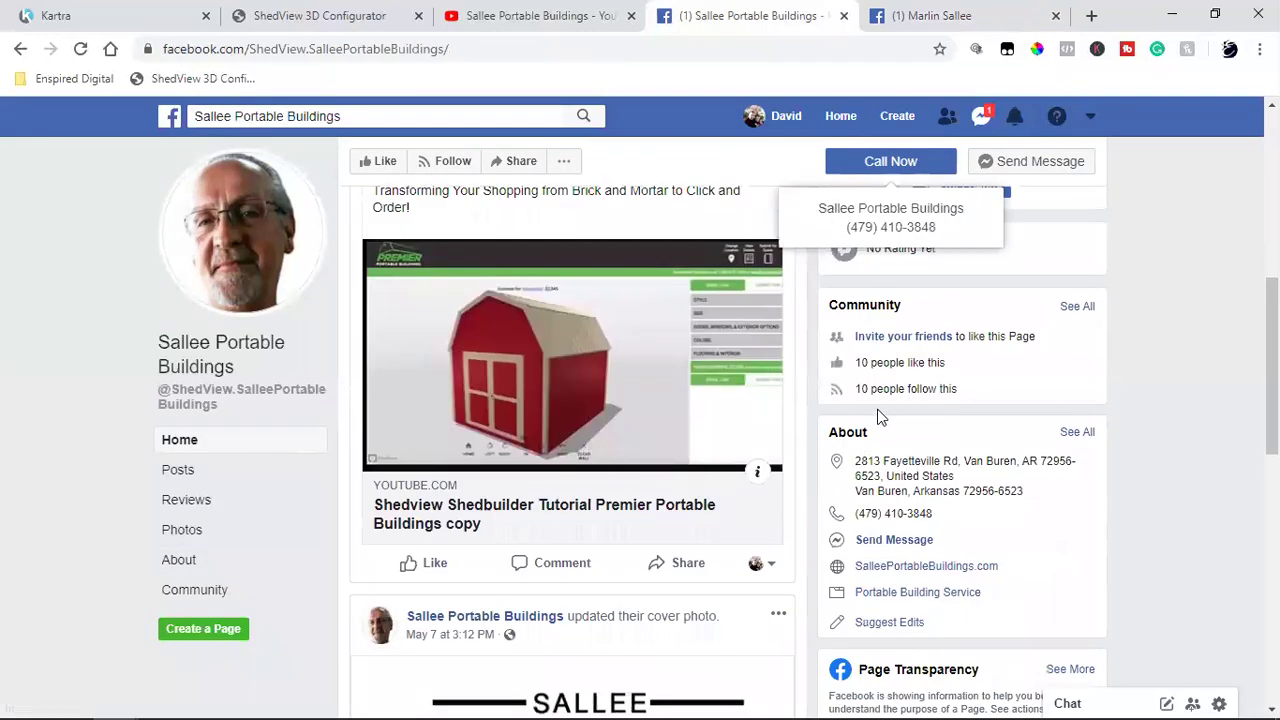
double_click(862, 365)
click(1165, 363)
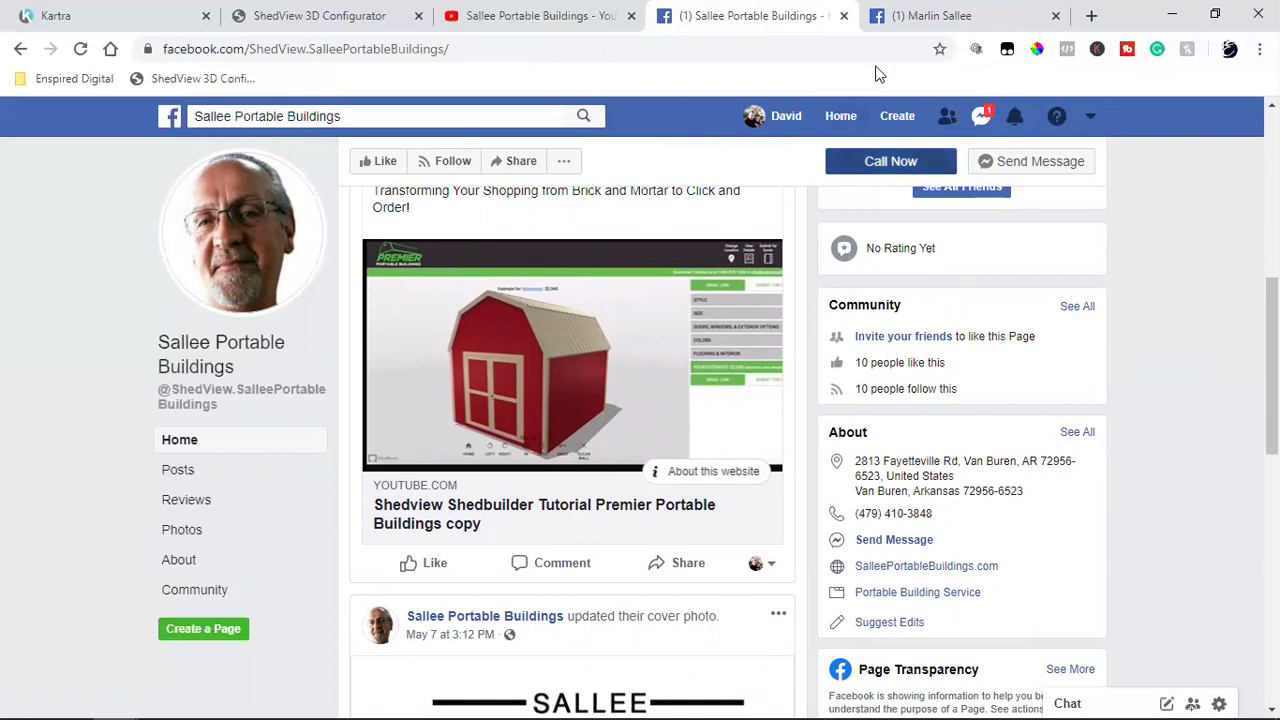
Step: Open your own profile in a new tab and follow its Enspired Digital workplace link
right_click(790, 118)
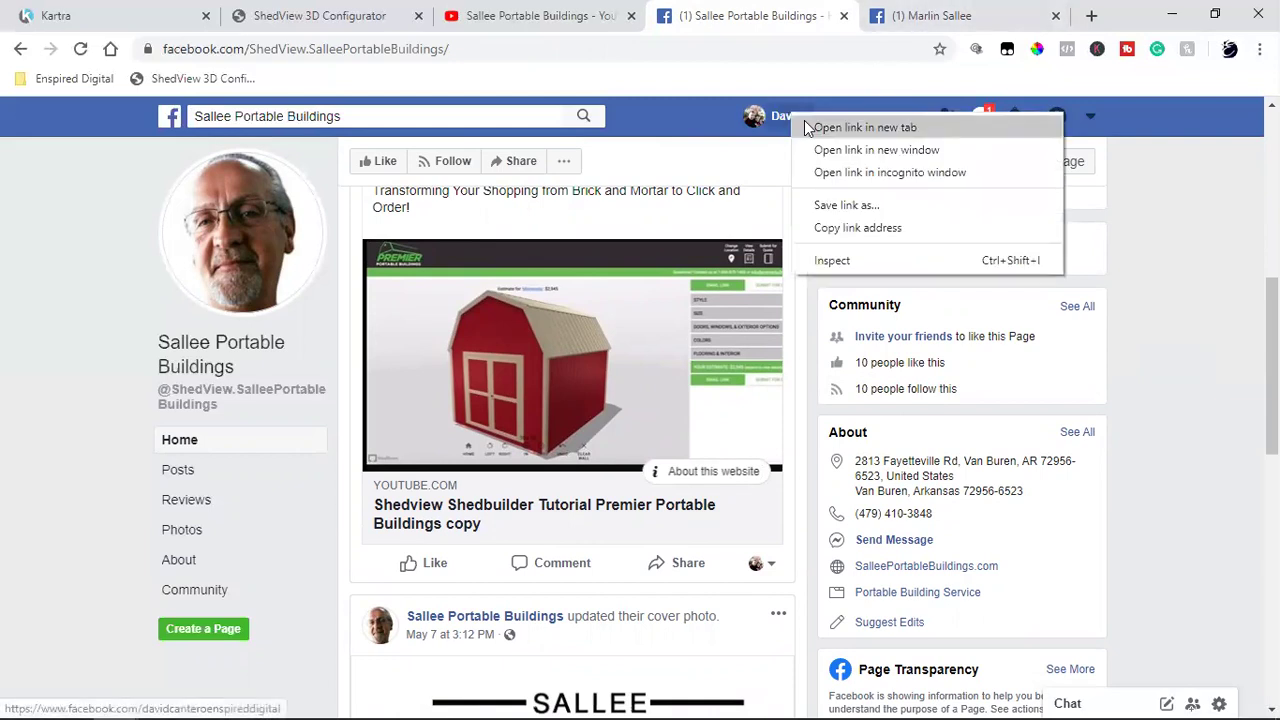
click(812, 126)
click(965, 15)
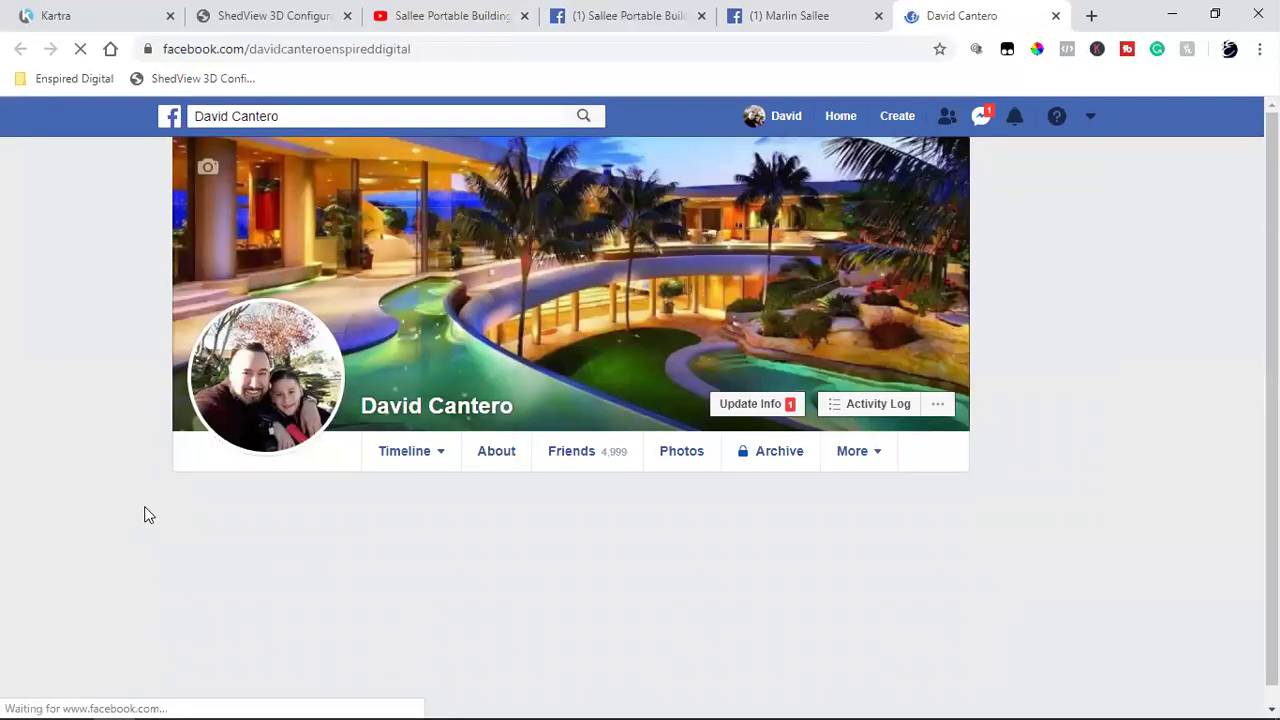
scroll(148, 515, down, 2)
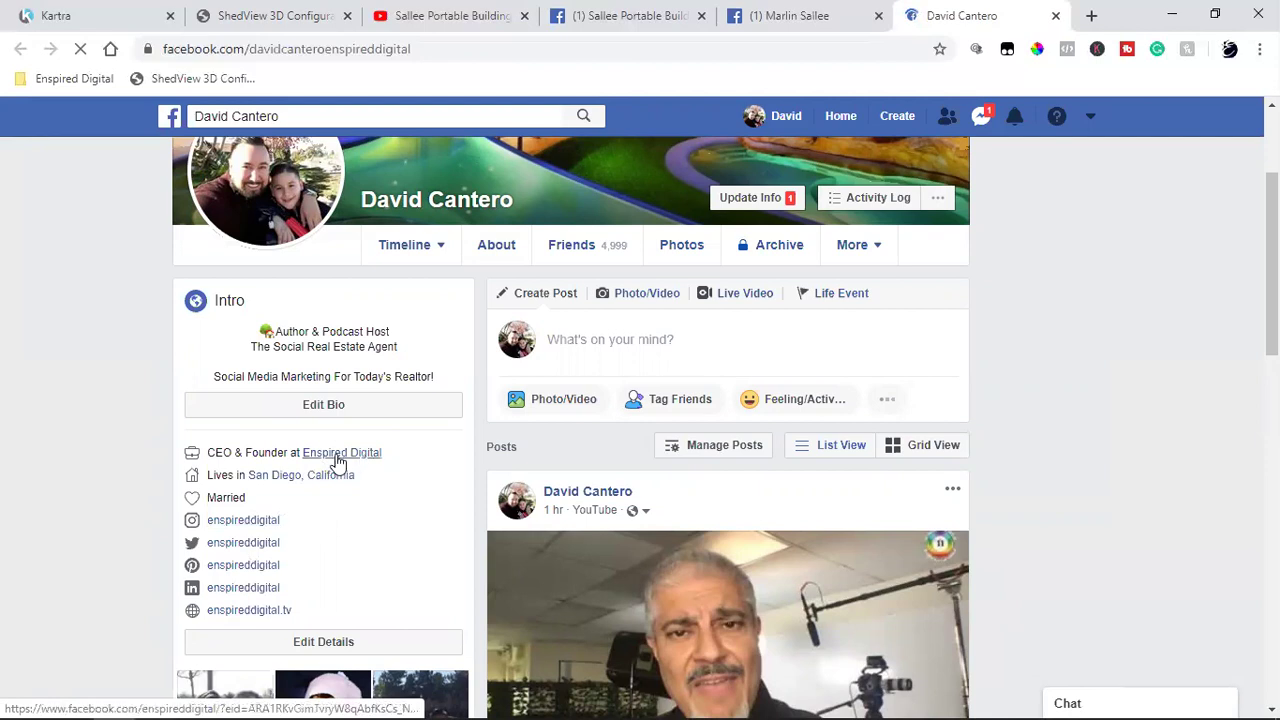
click(338, 462)
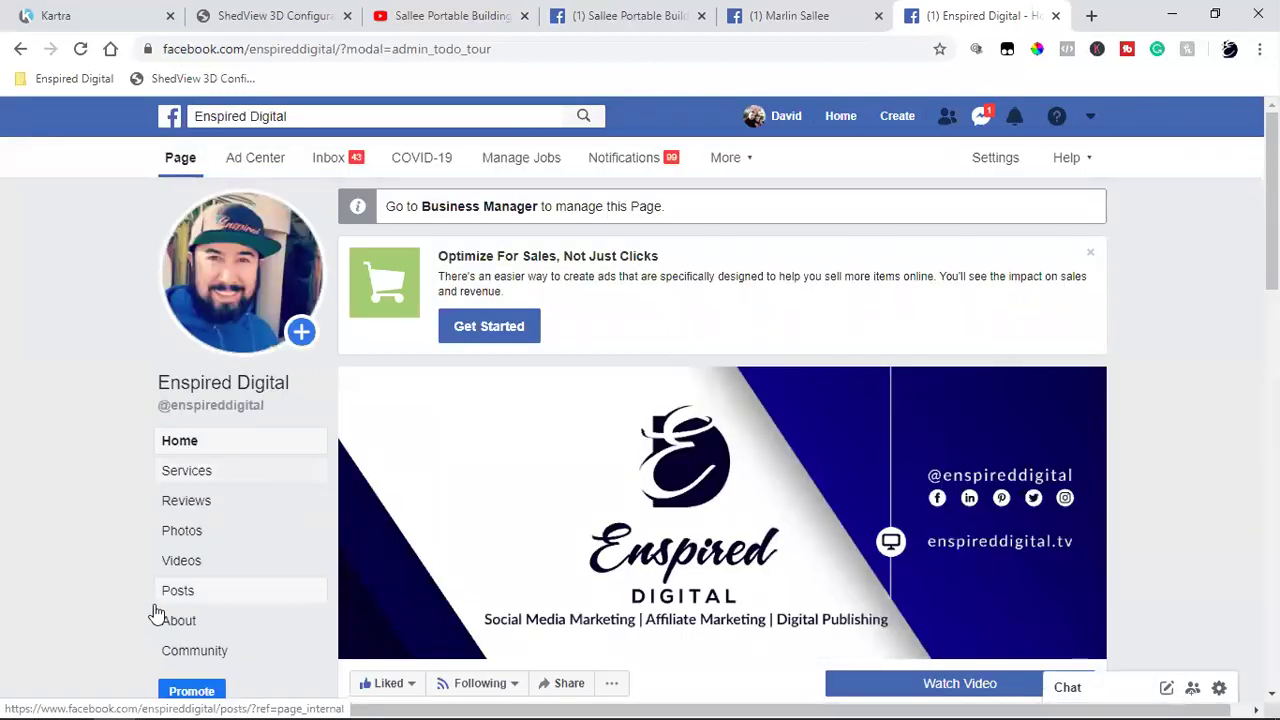
click(197, 622)
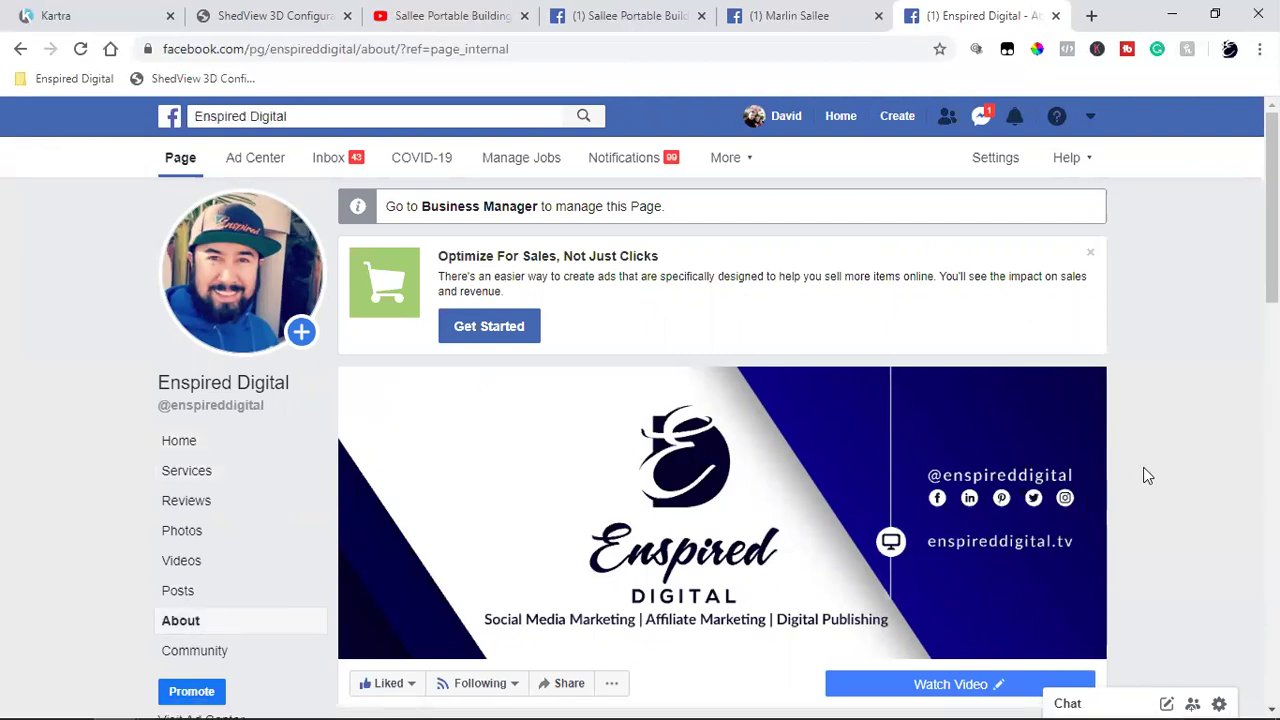
scroll(1138, 548, down, 5)
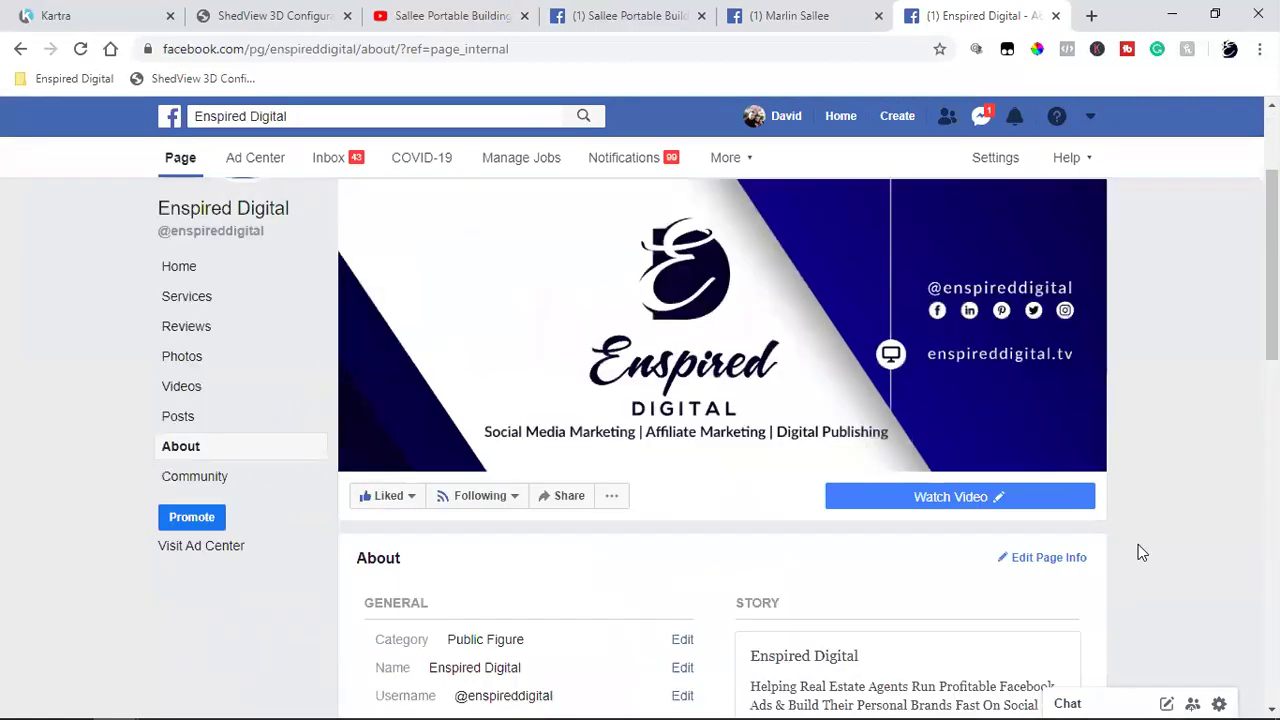
scroll(1138, 545, down, 2)
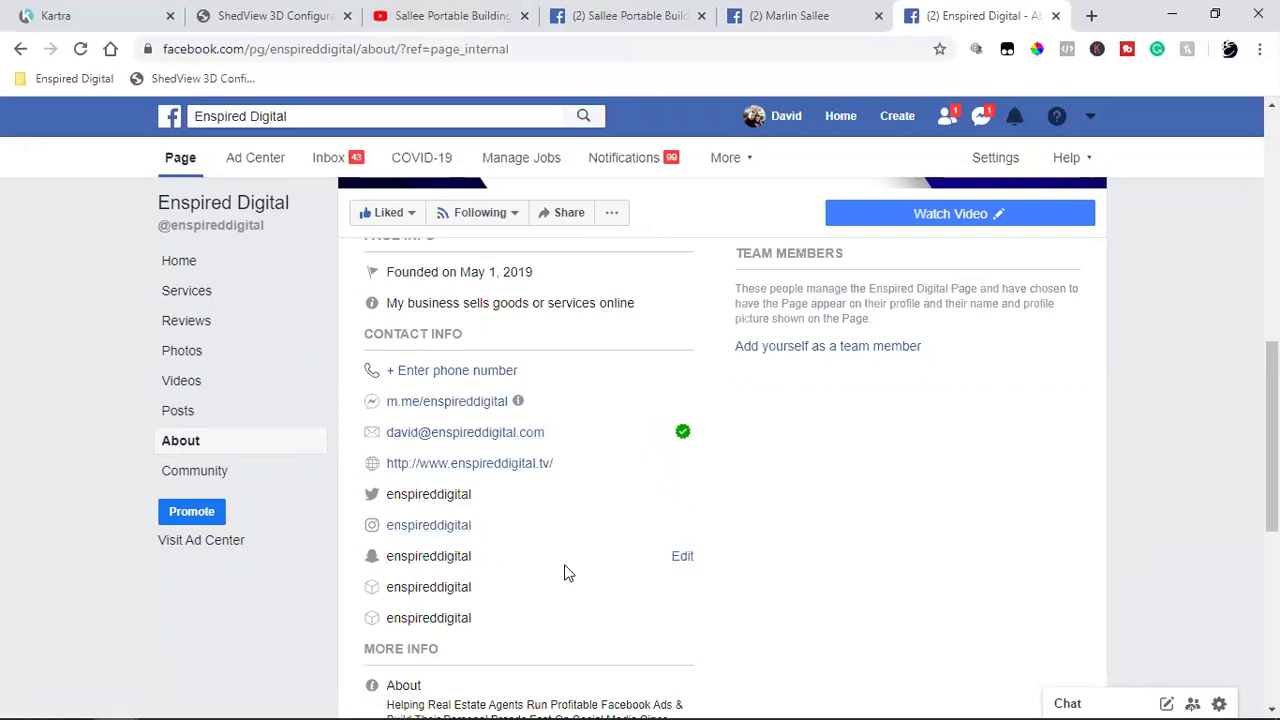
click(183, 268)
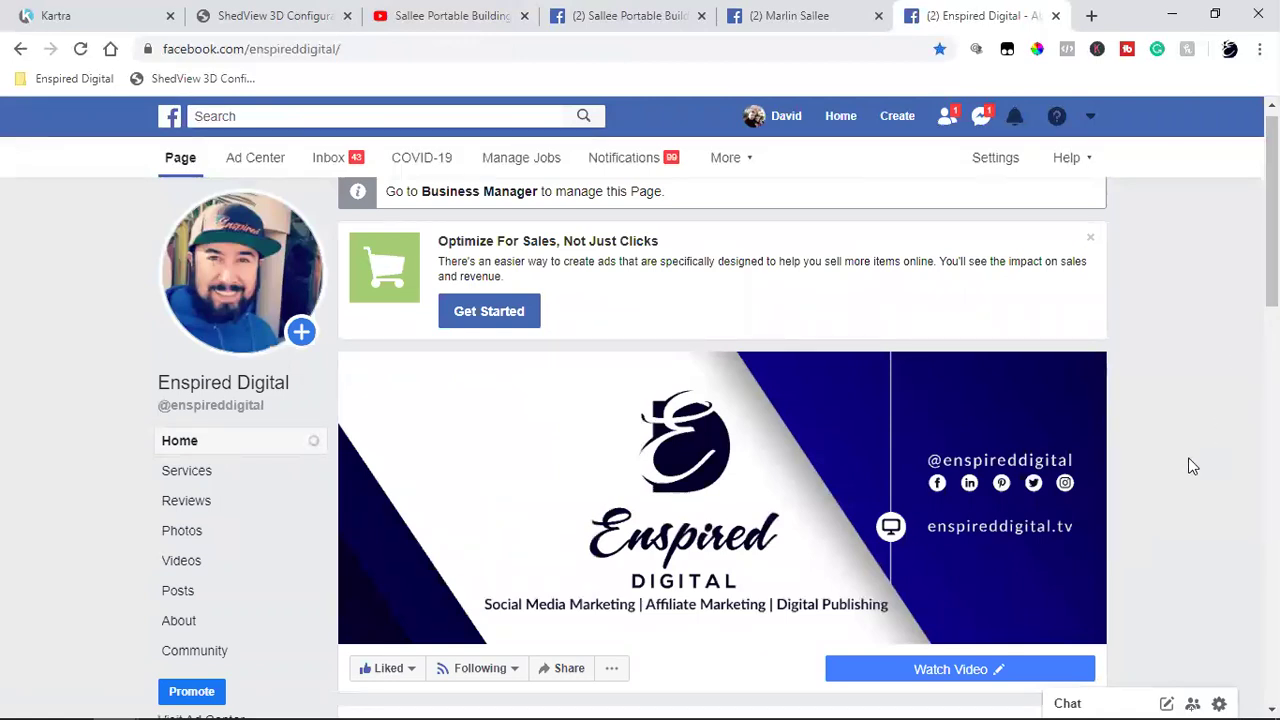
Step: Dismiss the low-battery warning and reload the Enspired Digital page
scroll(1192, 466, down, 4)
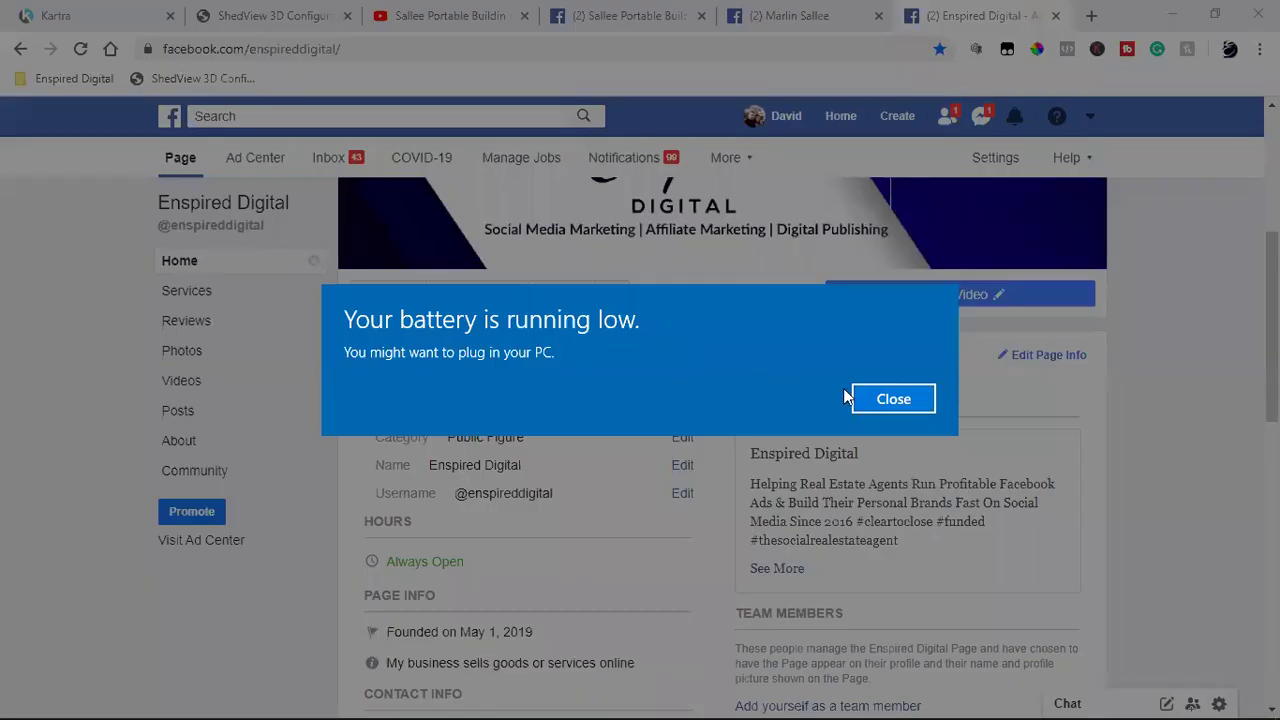
click(870, 399)
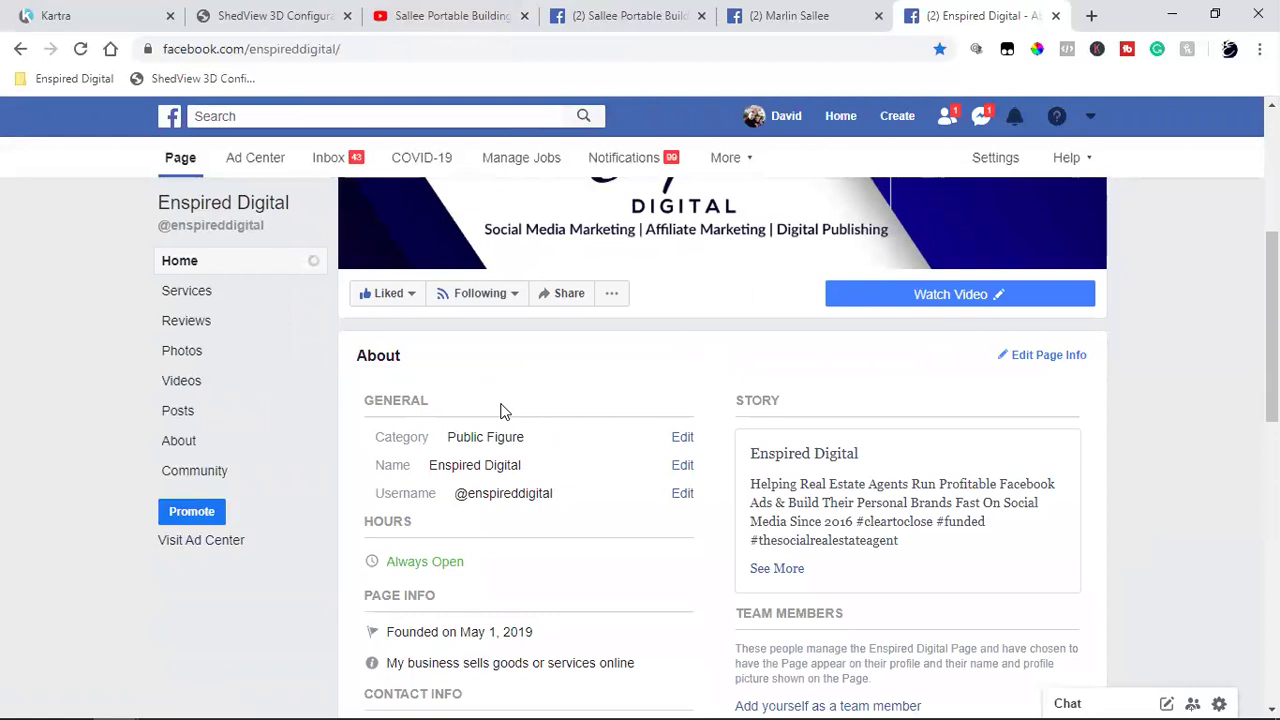
click(84, 52)
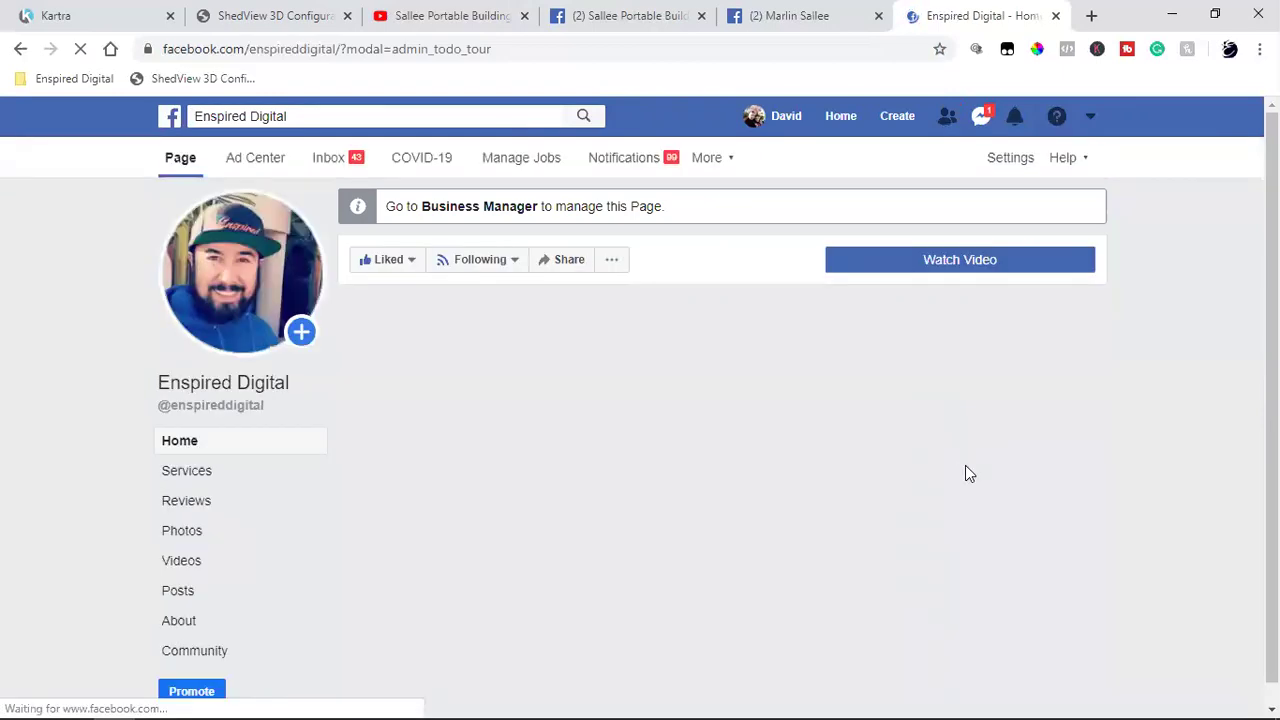
Step: Scroll to the Community card and highlight the 10,732 likes count
scroll(1151, 432, down, 3)
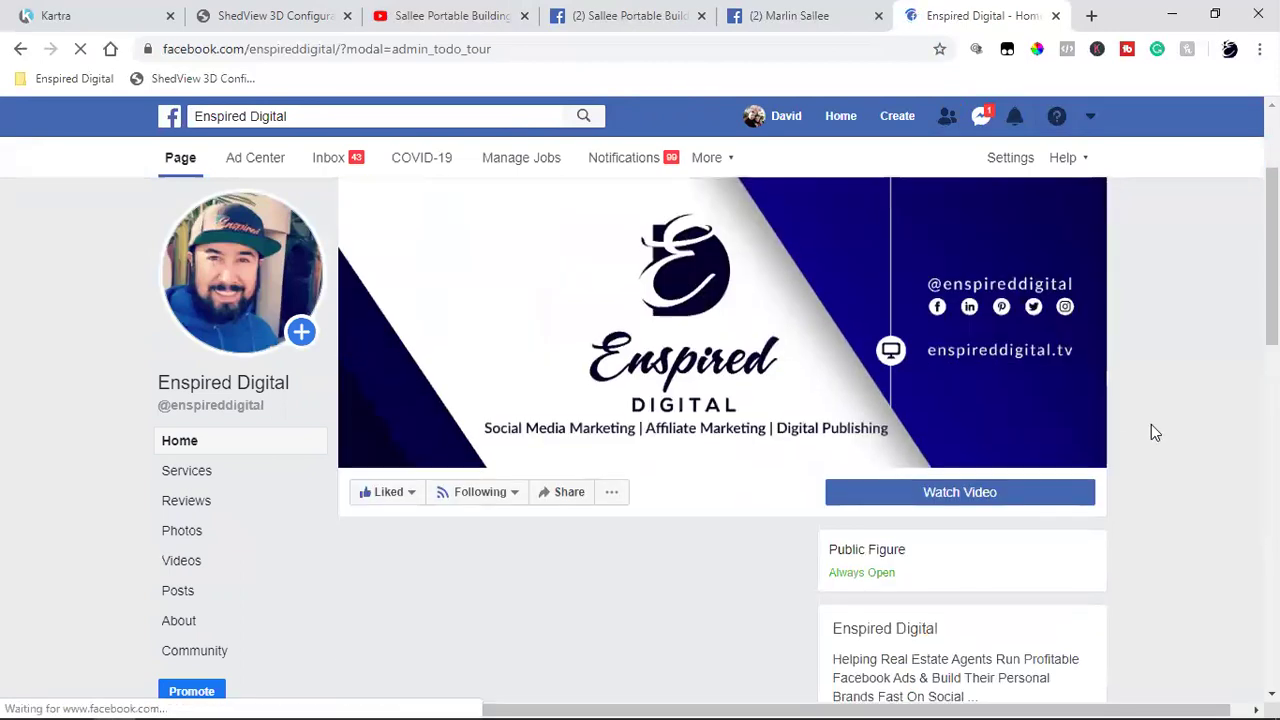
scroll(1151, 426, down, 5)
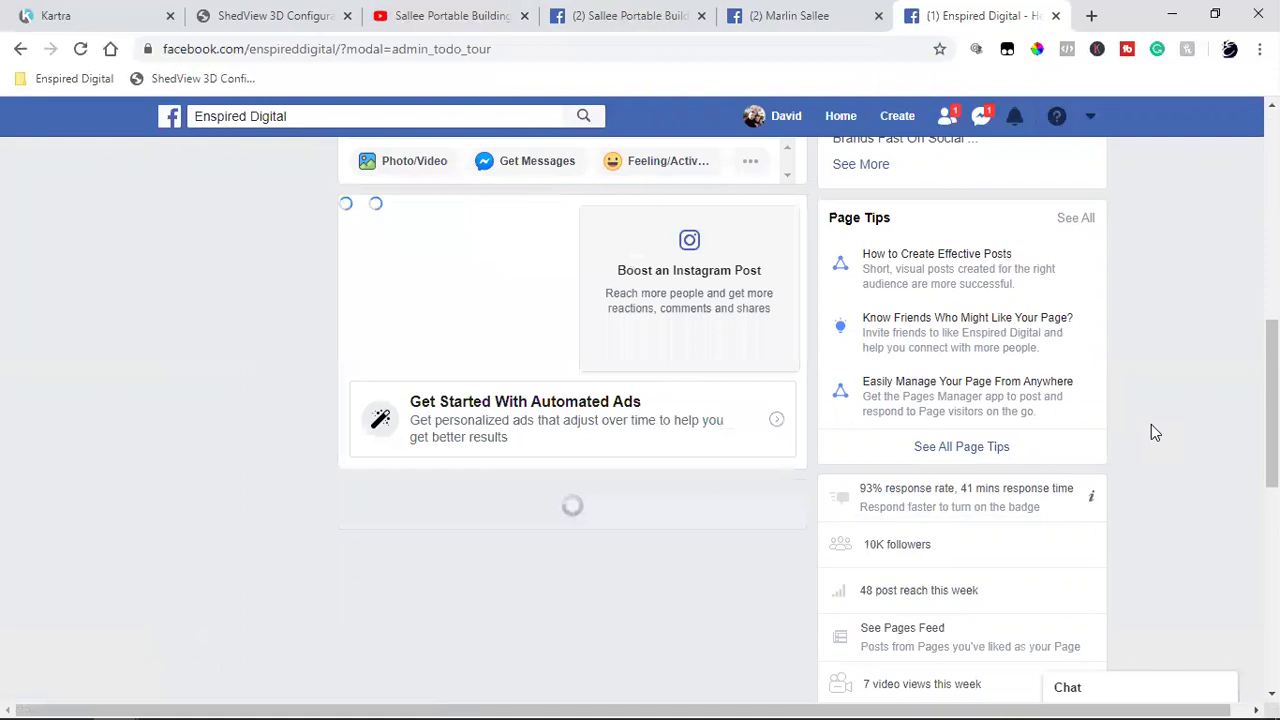
scroll(1151, 426, down, 4)
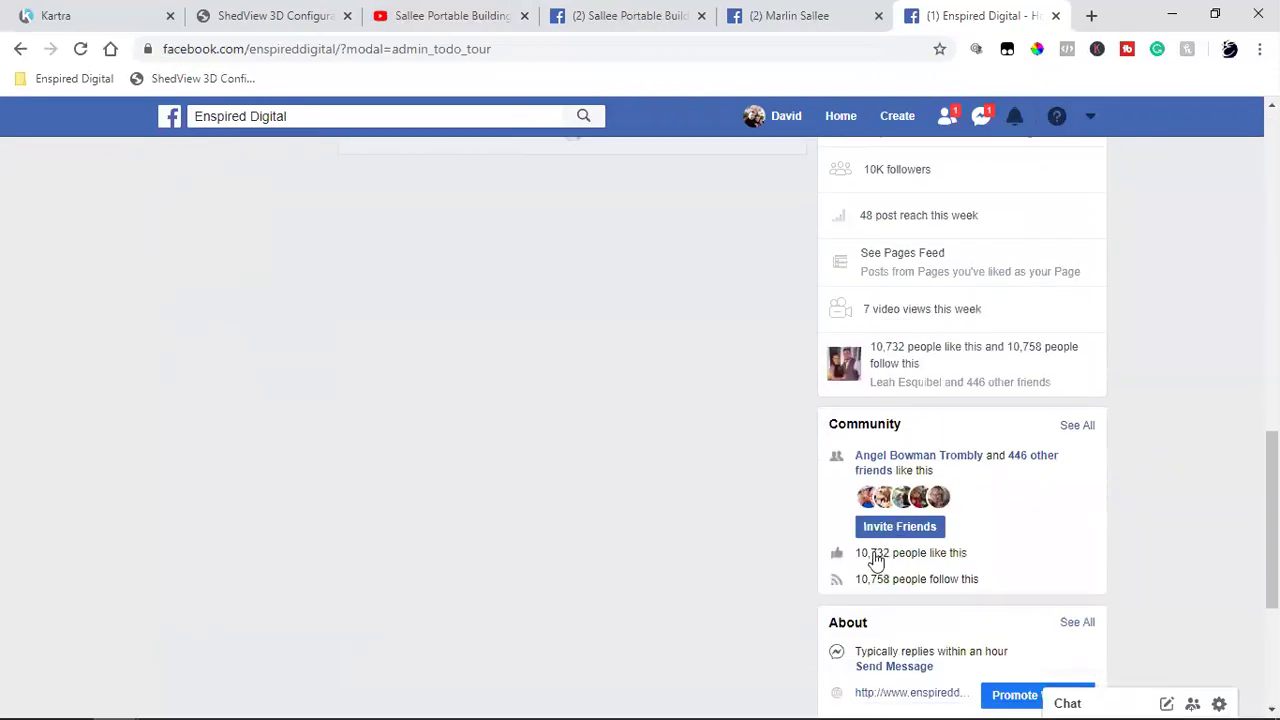
triple_click(874, 552)
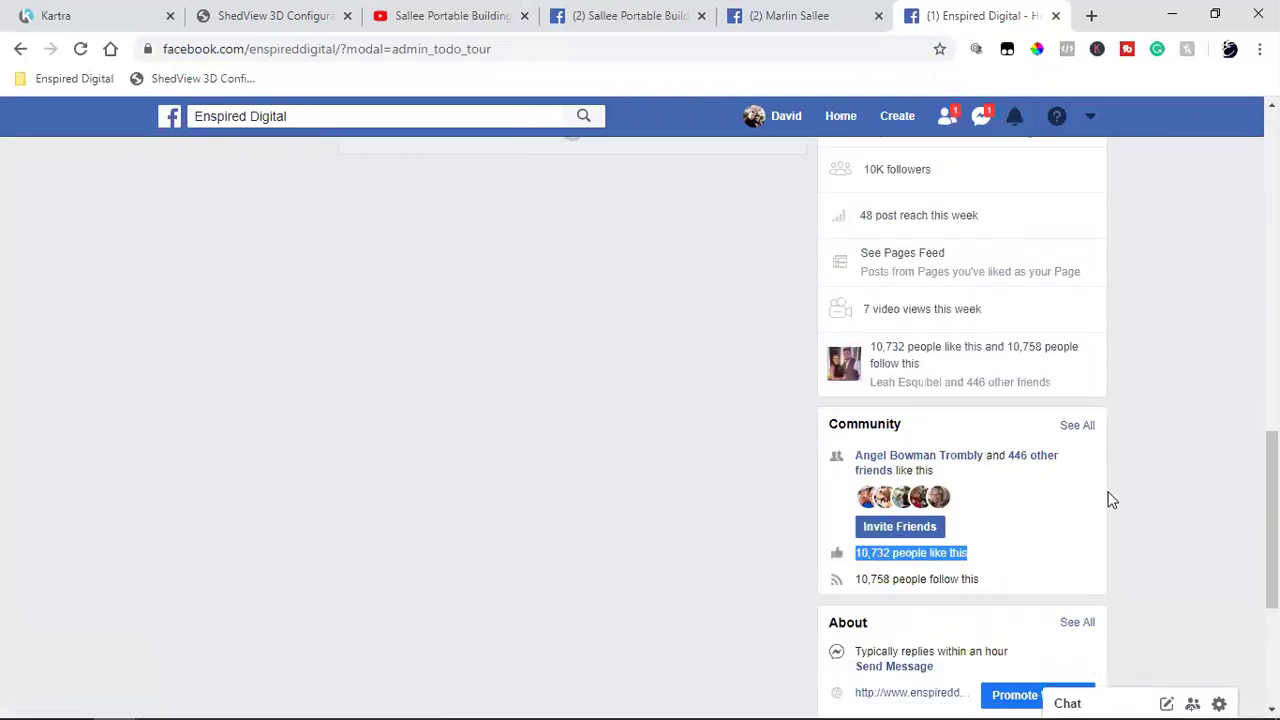
scroll(1110, 500, down, 2)
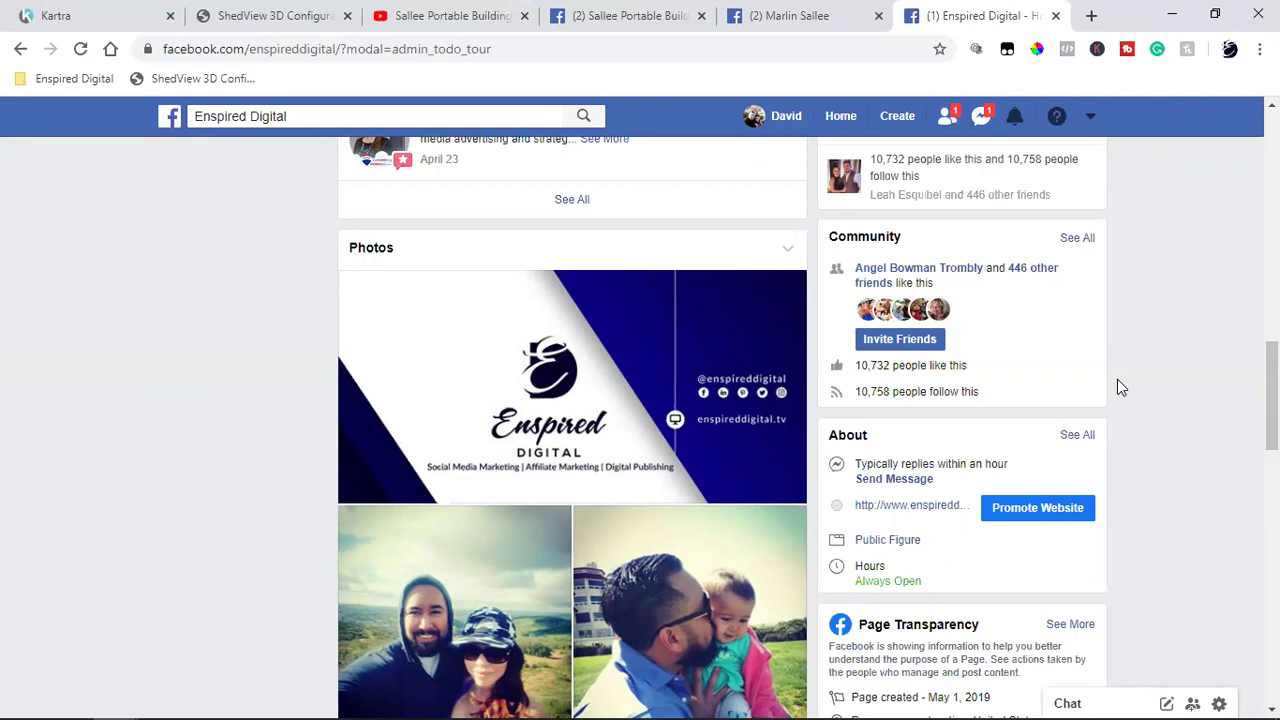
double_click(875, 367)
click(1142, 335)
drag(856, 366, 886, 364)
click(1213, 293)
click(125, 14)
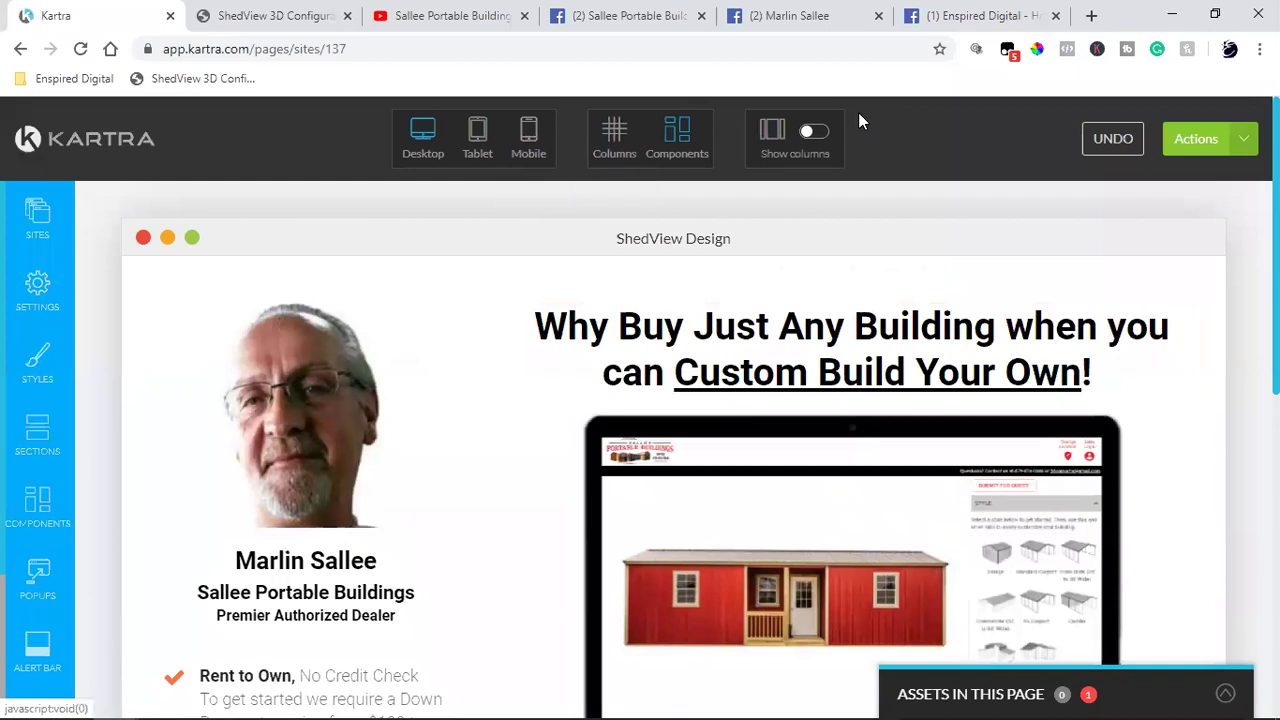
click(938, 15)
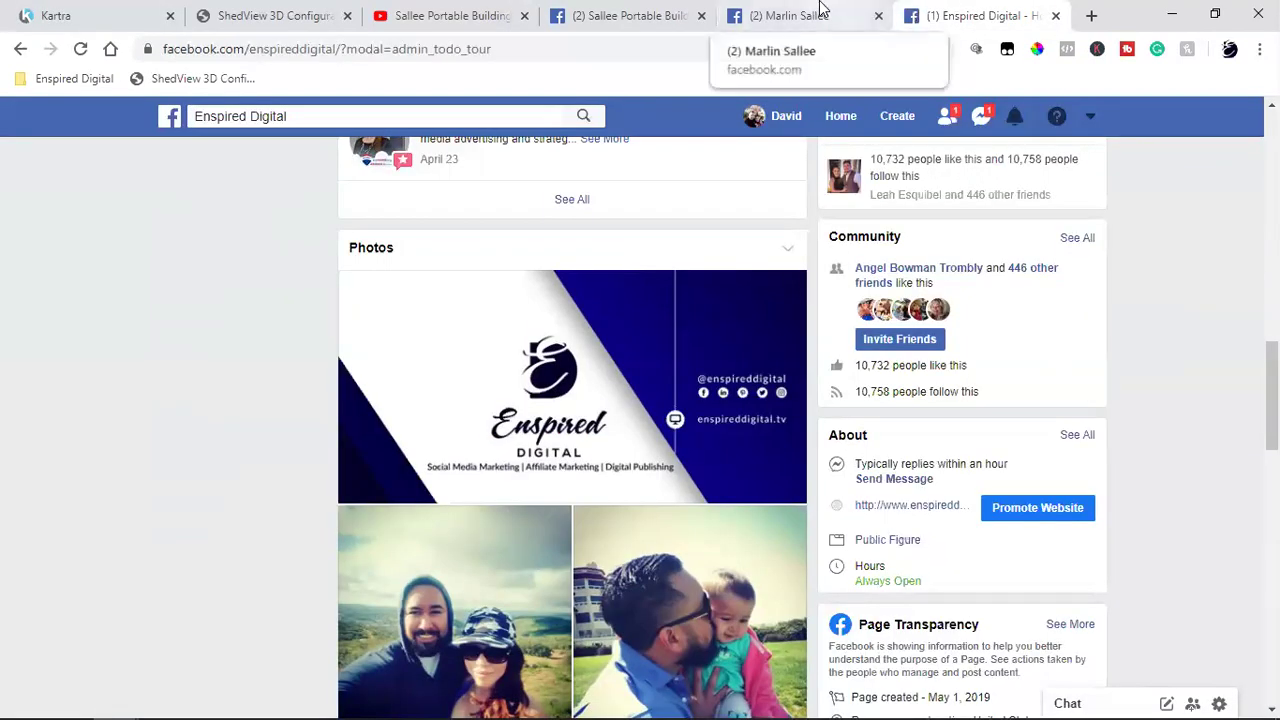
click(819, 10)
click(965, 12)
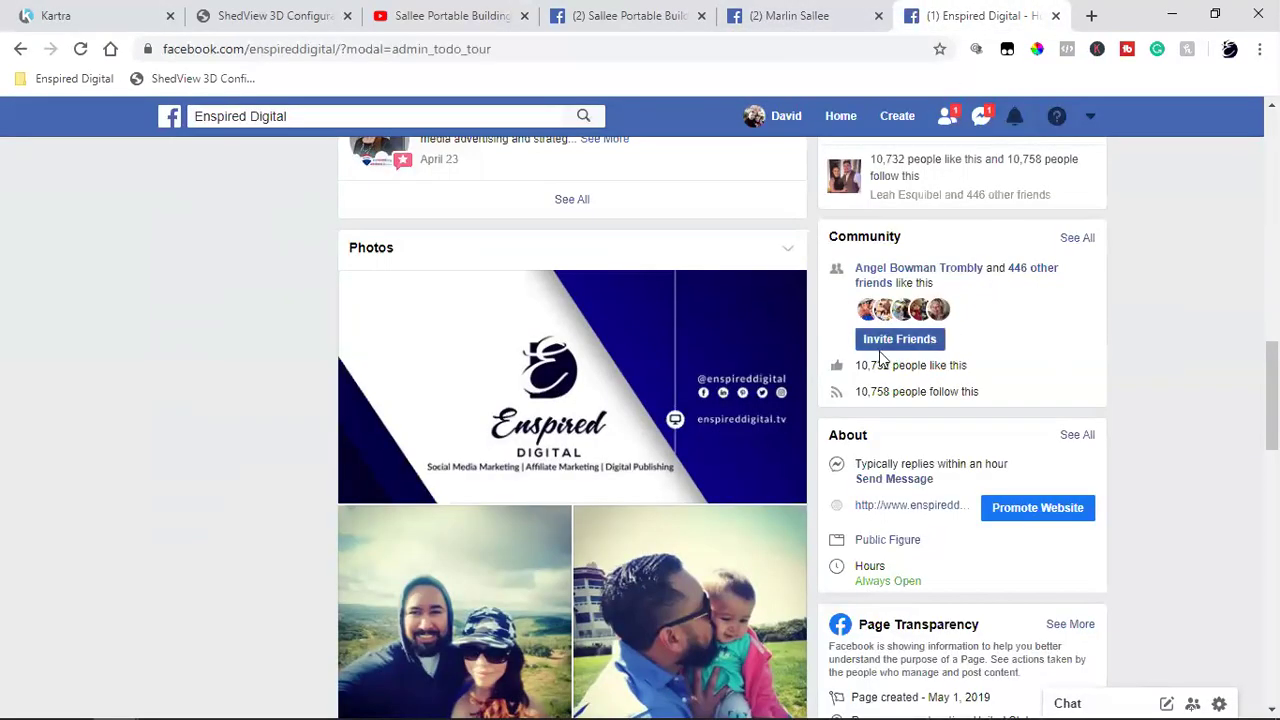
drag(855, 366, 890, 366)
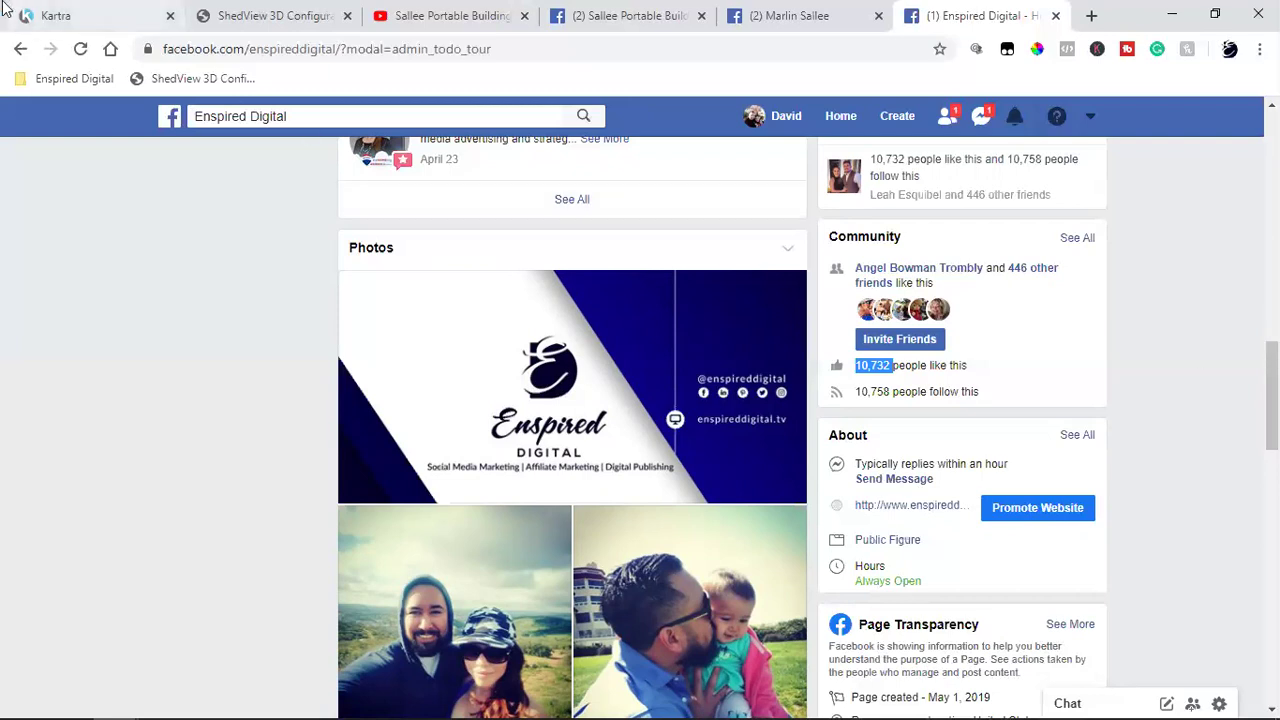
key(ctrl+1)
scroll(686, 429, down, 4)
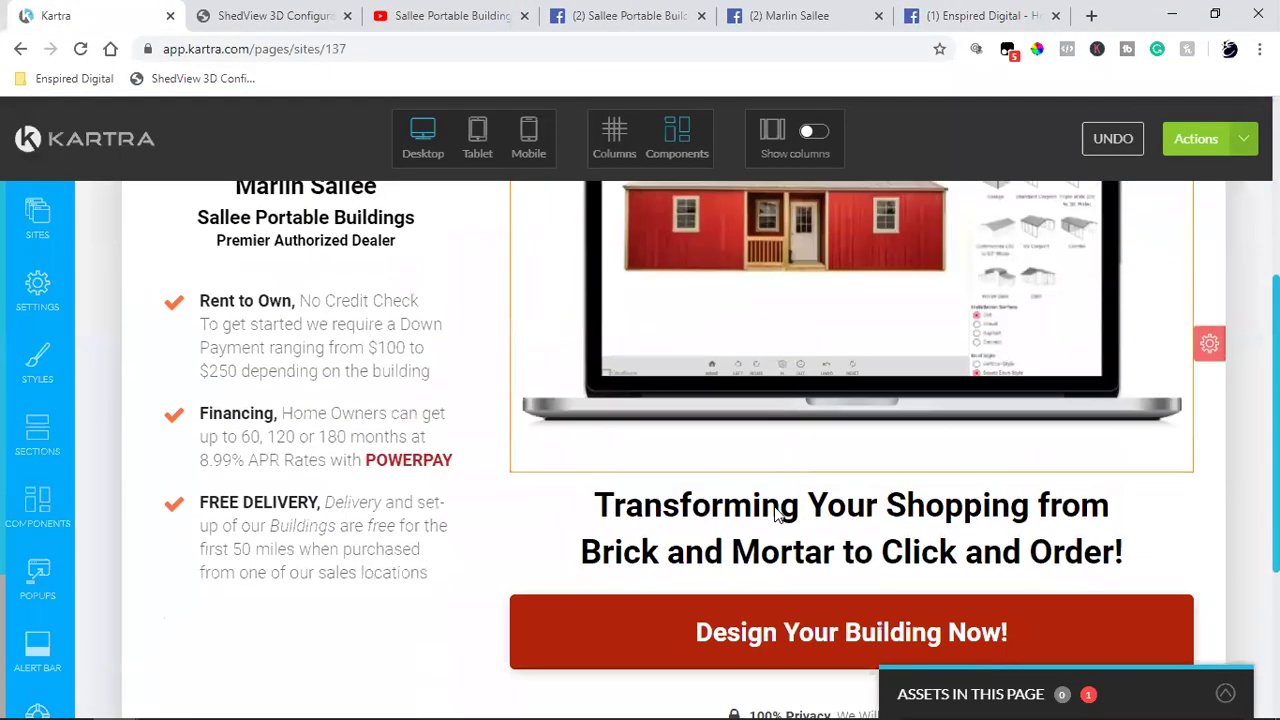
click(975, 14)
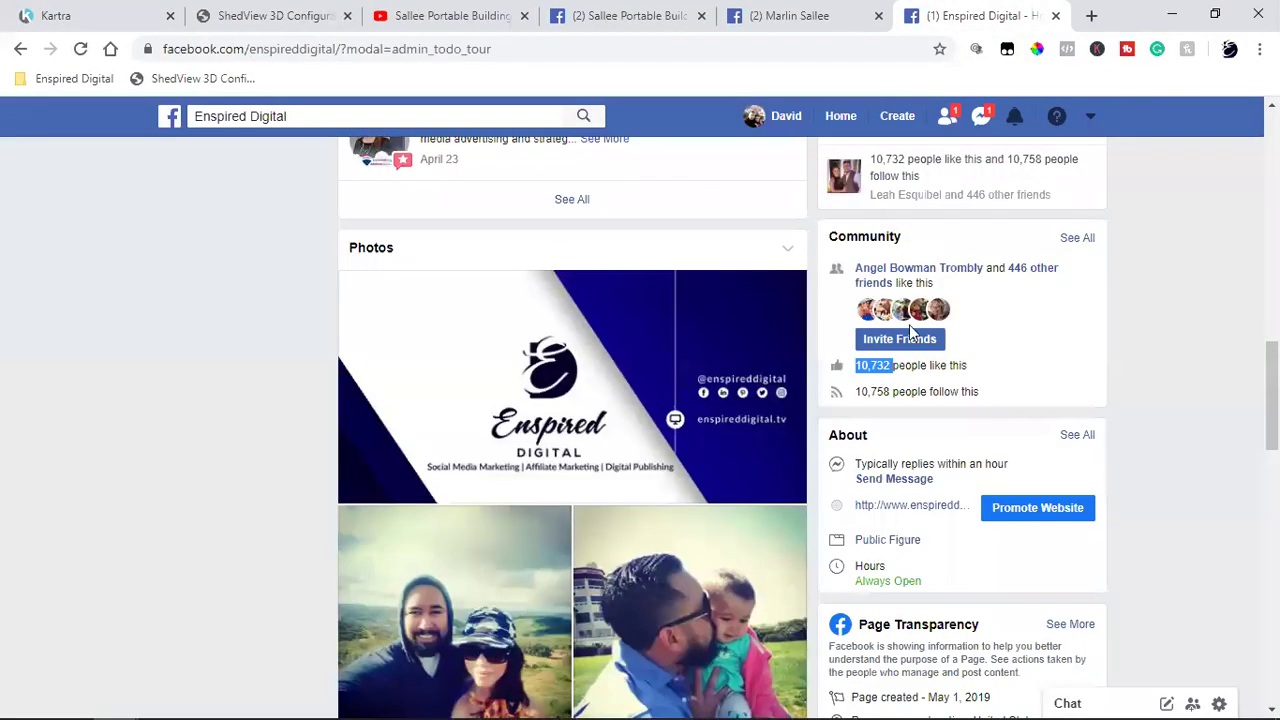
click(1129, 395)
Step: Switch to the Sallee Portable Buildings page and highlight its 10-likes count
click(636, 12)
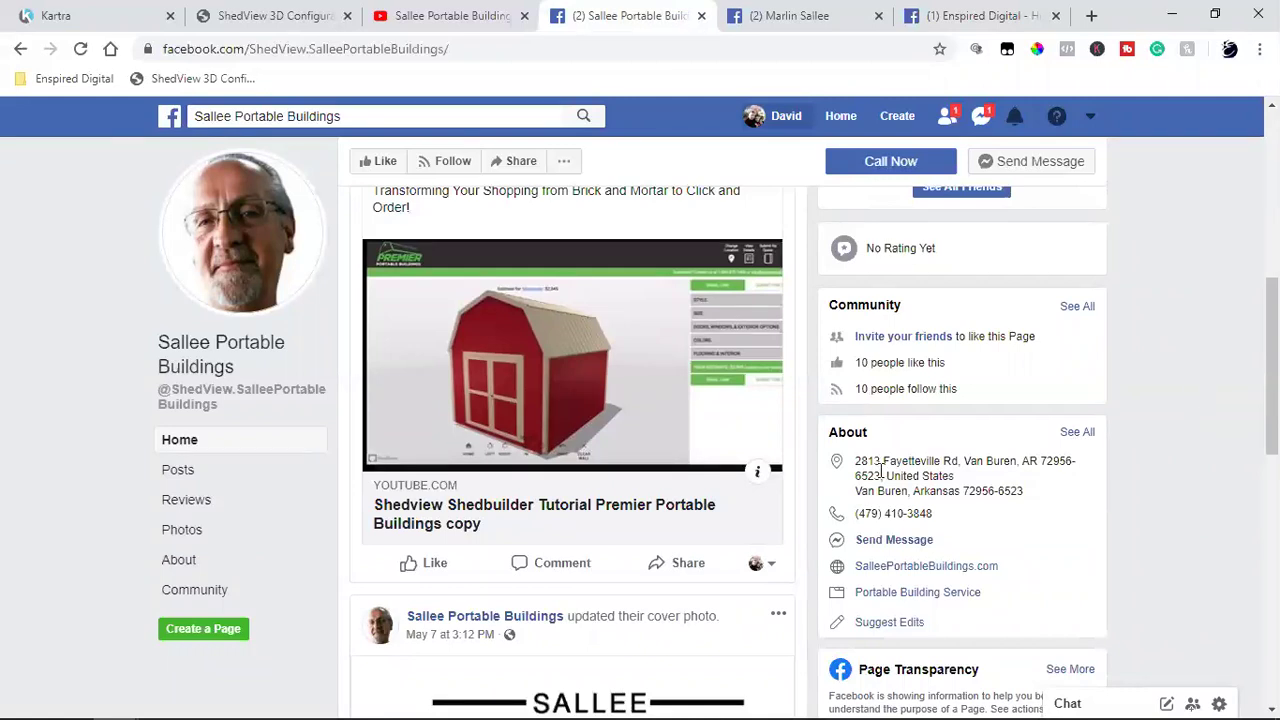
double_click(862, 362)
click(1149, 350)
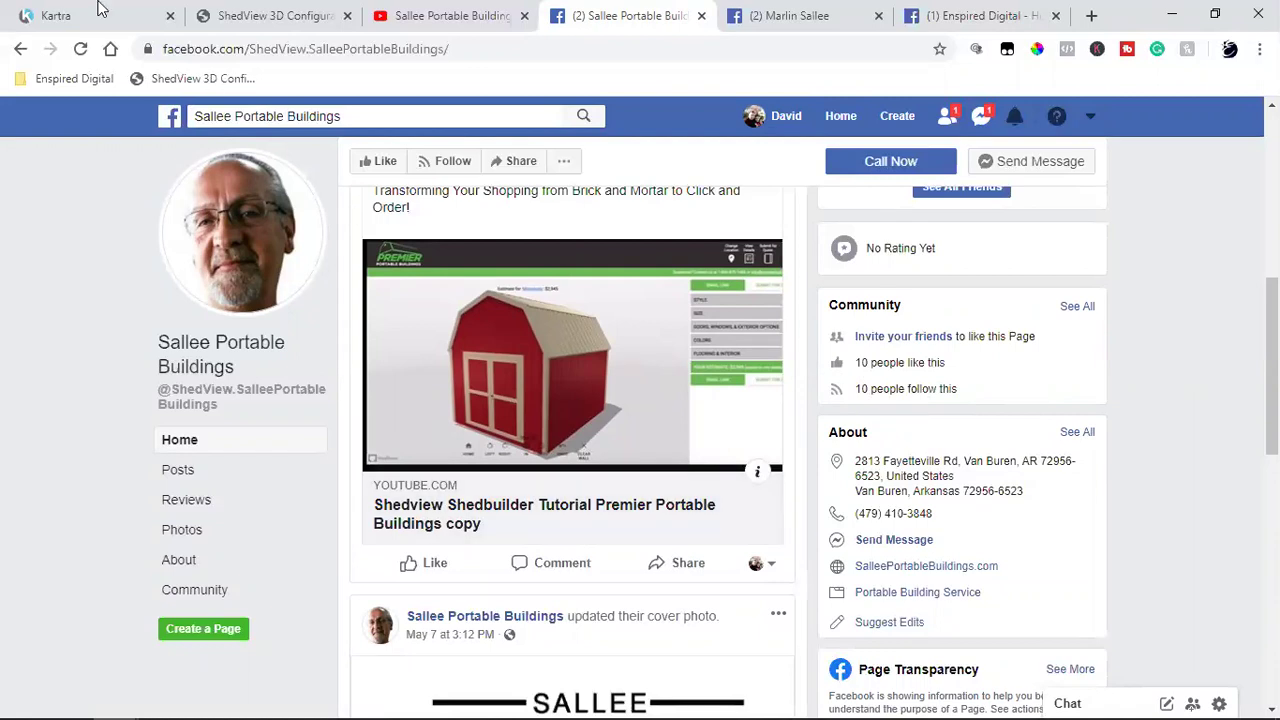
Step: Publish the ShedView Design page live from the Kartra editor
click(68, 12)
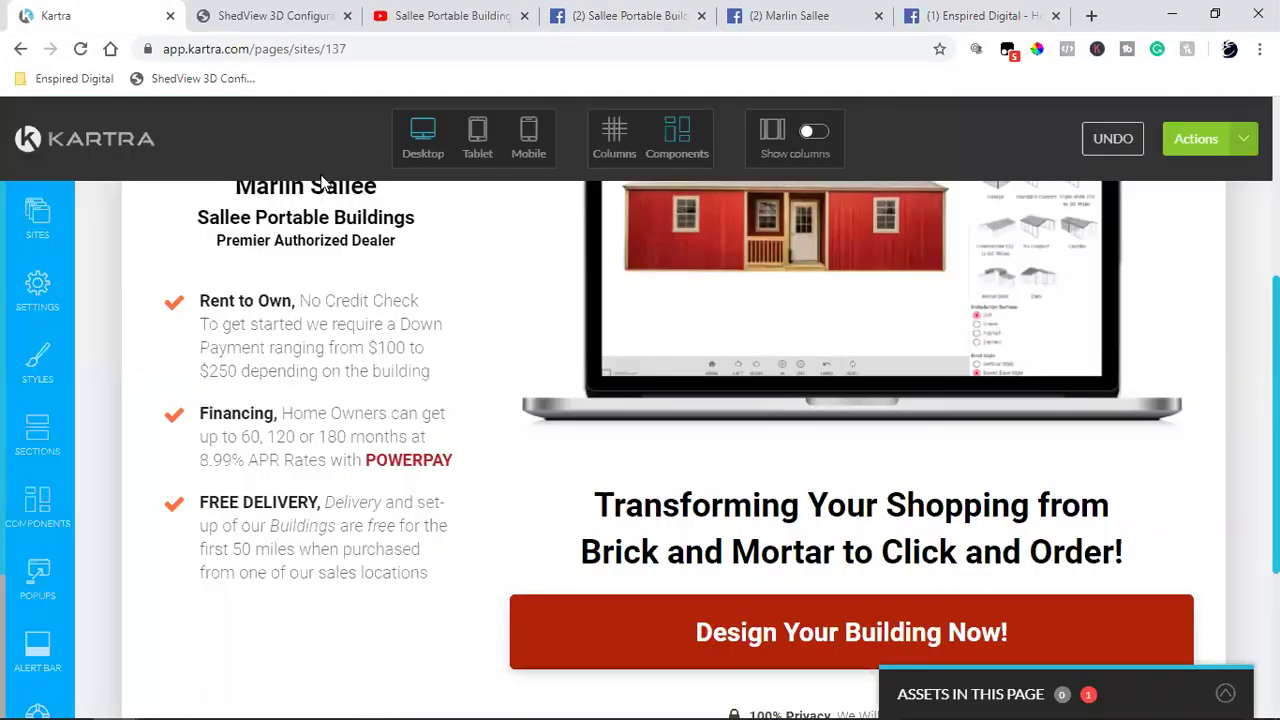
click(1243, 140)
click(1116, 302)
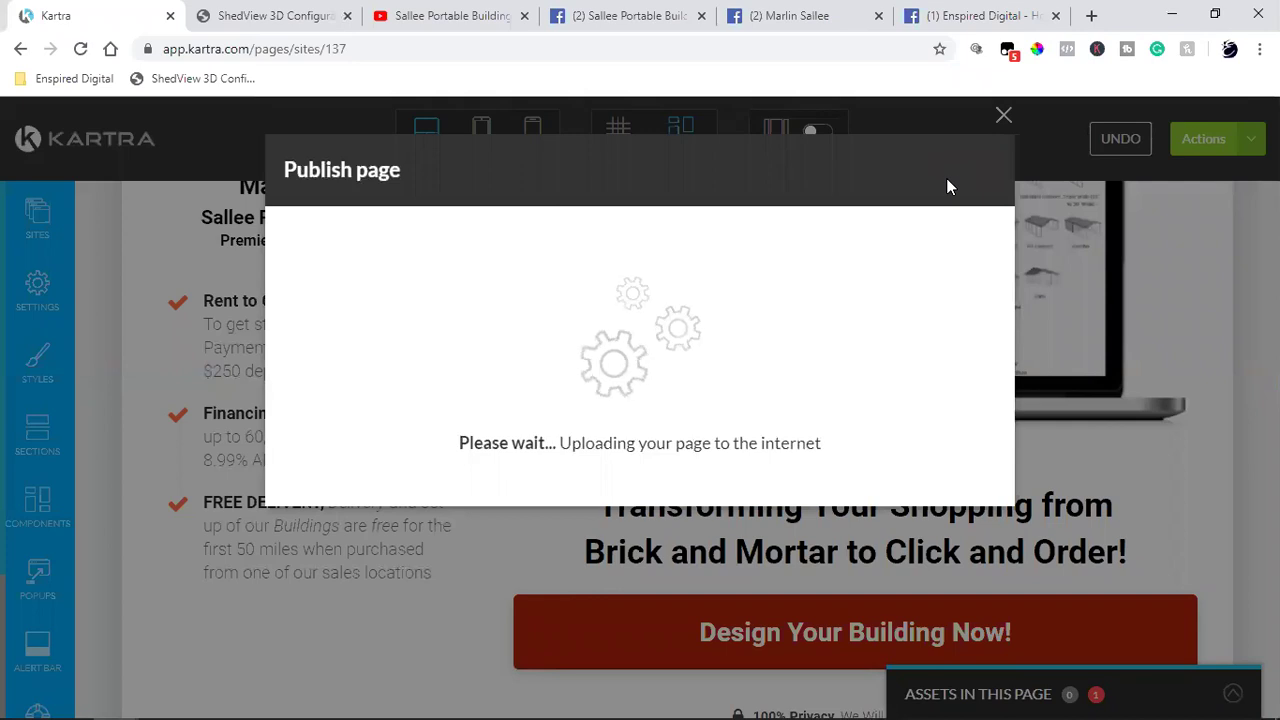
click(962, 172)
Step: Exit the editor through Actions > Return to Dashboard
click(1240, 140)
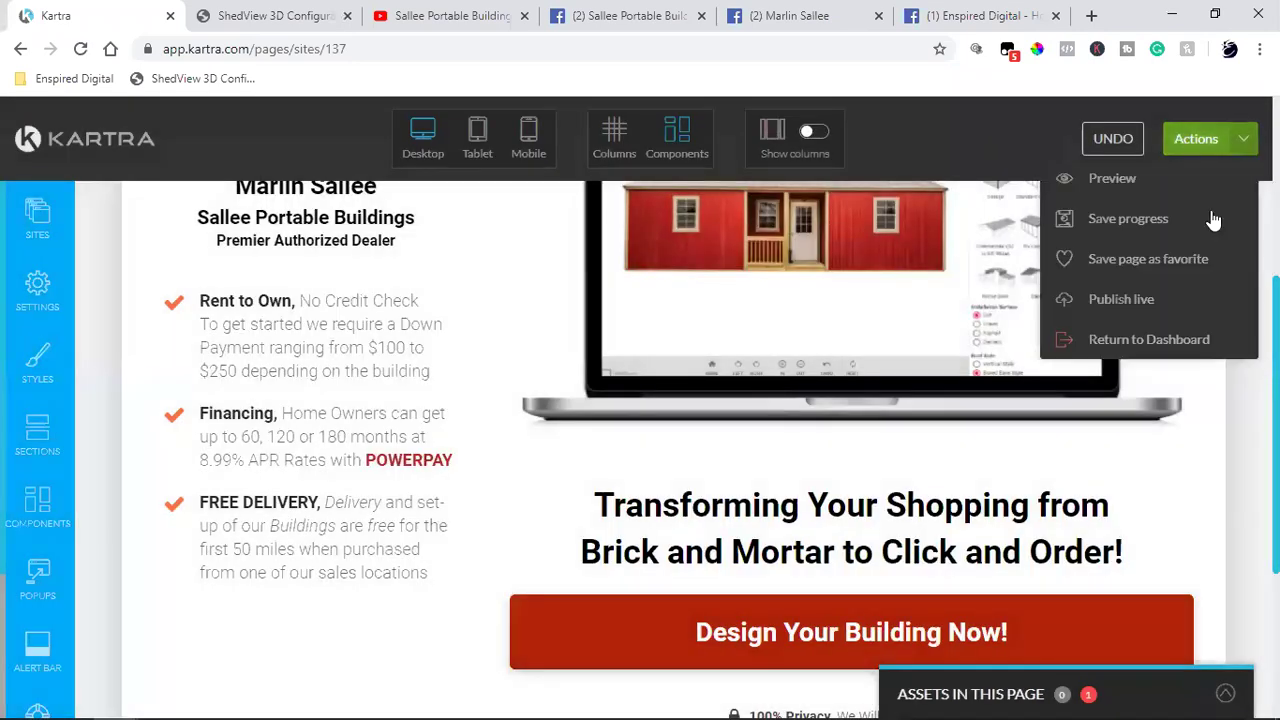
click(1143, 337)
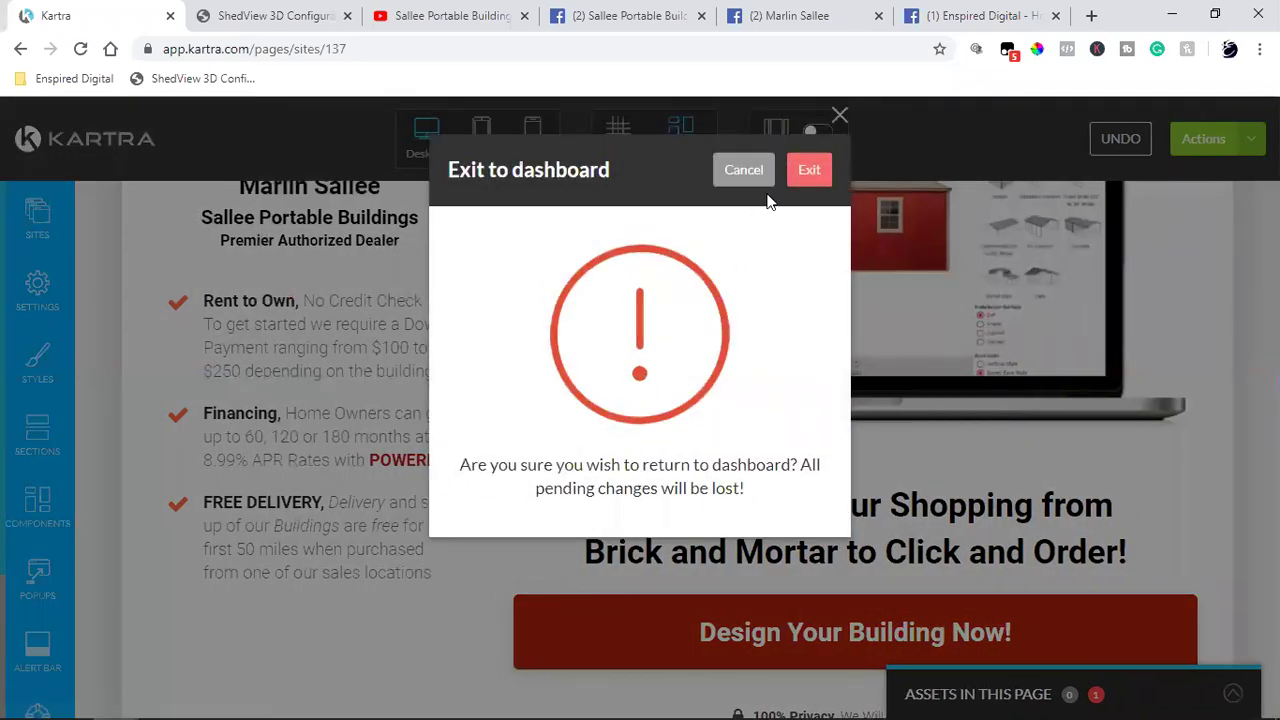
click(805, 172)
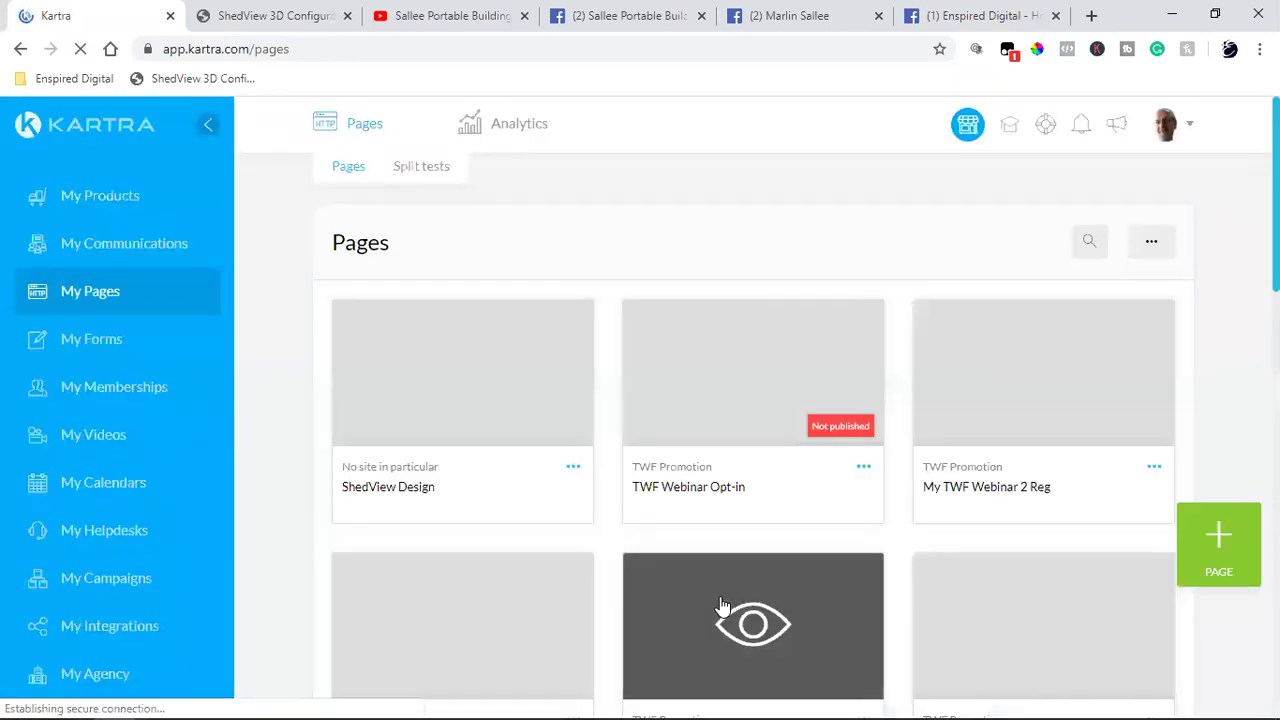
Step: Move from the business page to the dealer's profile and browse its tutorial video post and comments
click(630, 15)
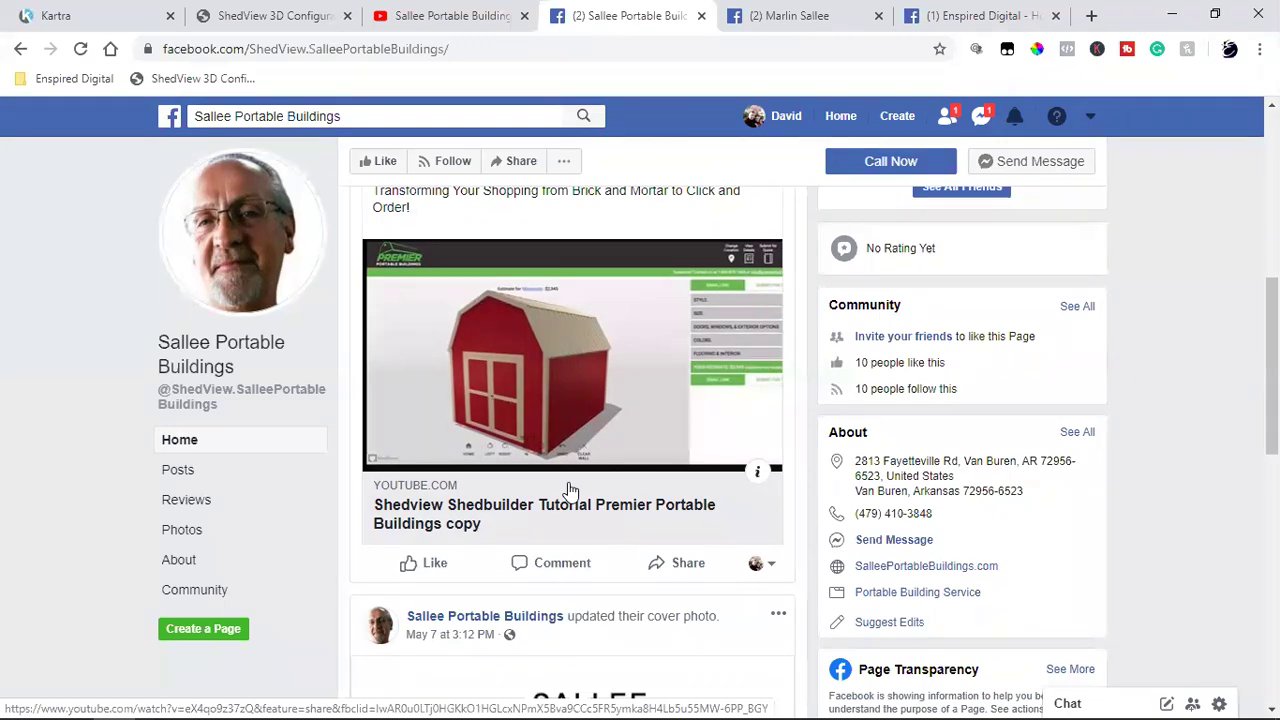
click(778, 15)
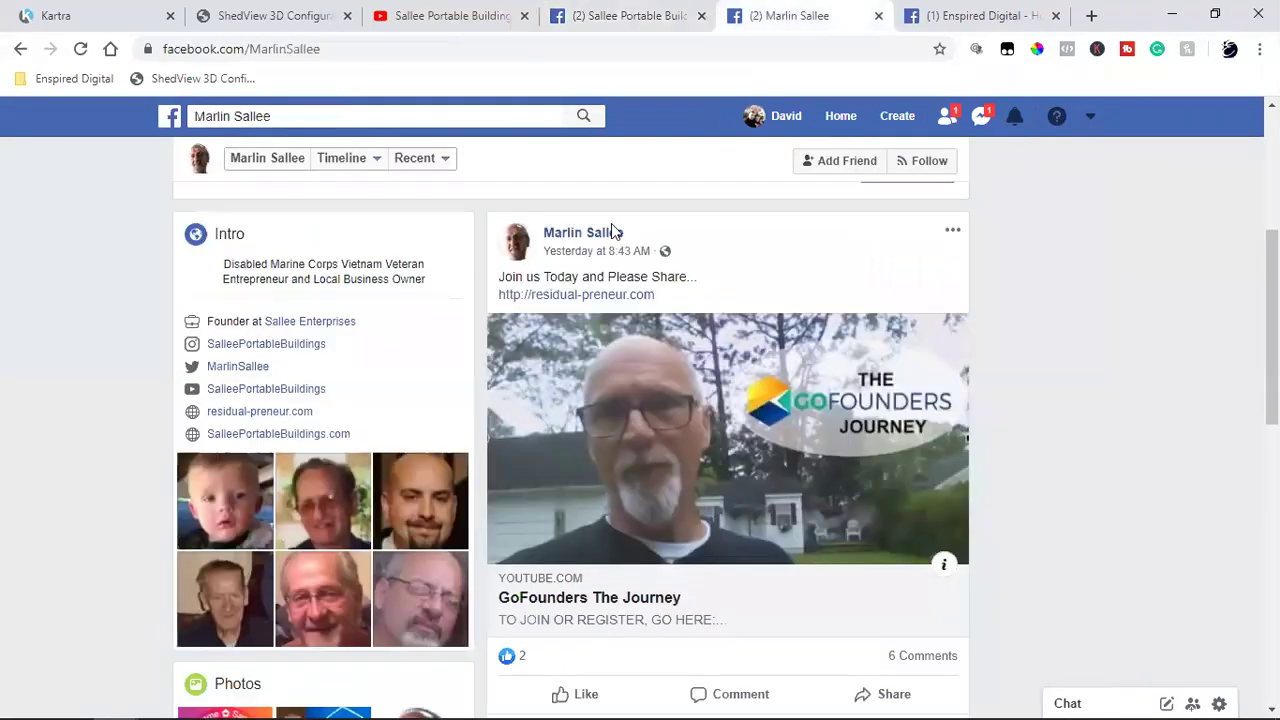
scroll(389, 420, down, 3)
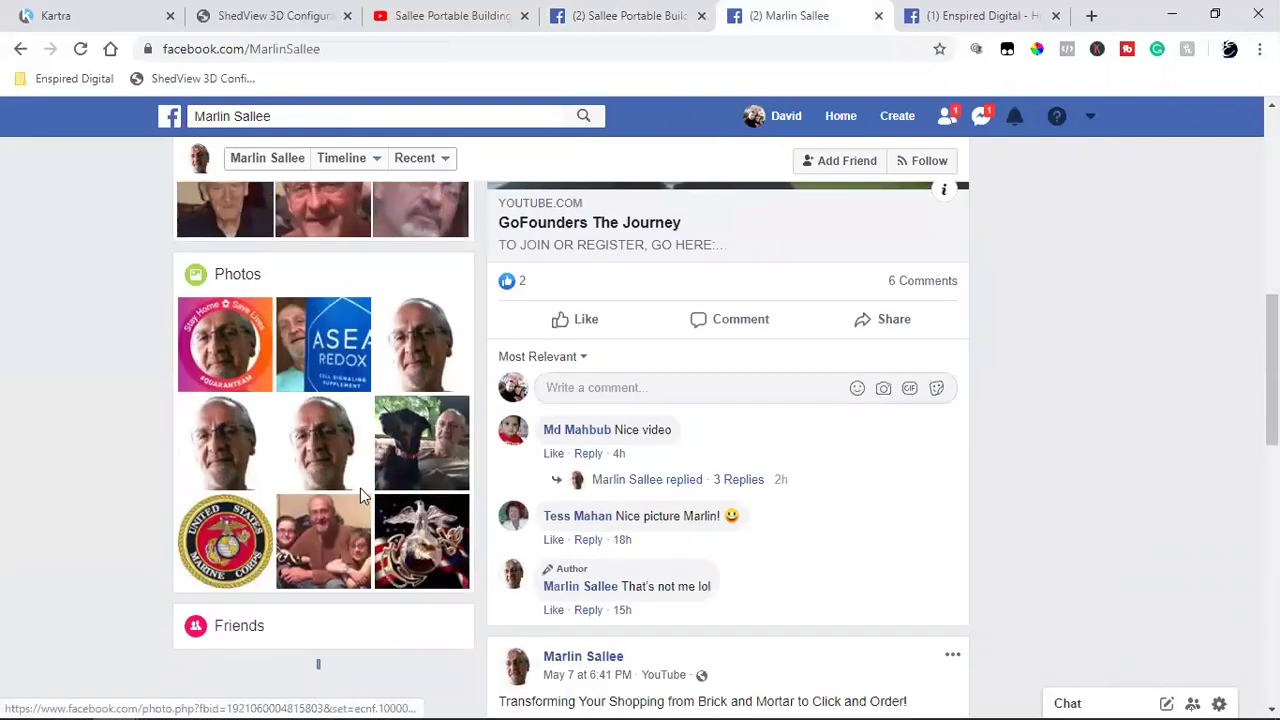
scroll(328, 536, up, 5)
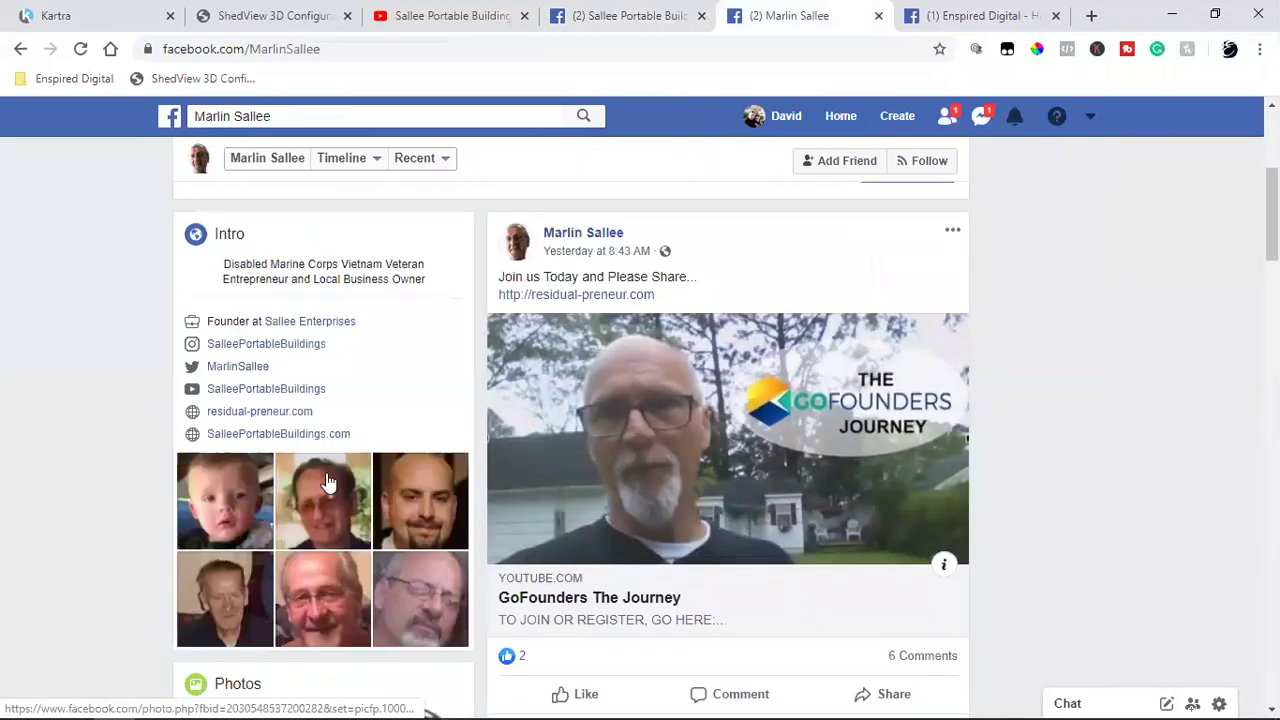
scroll(362, 490, down, 2)
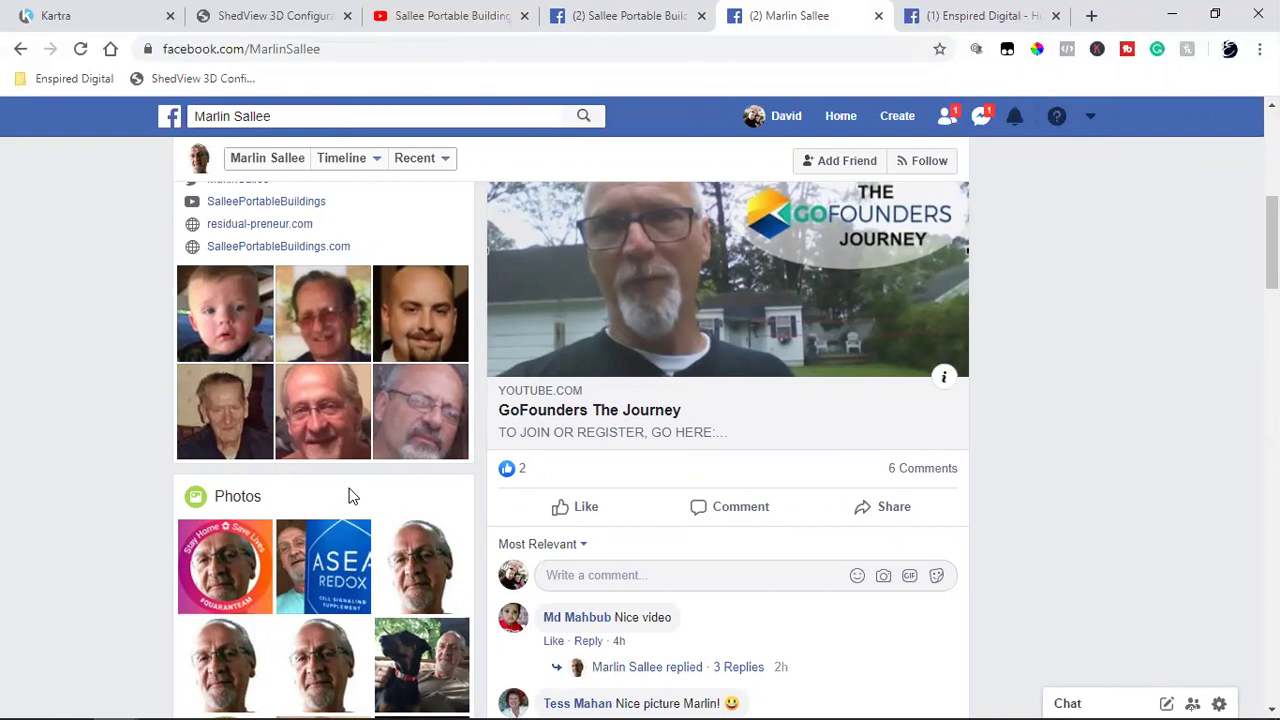
scroll(349, 496, up, 2)
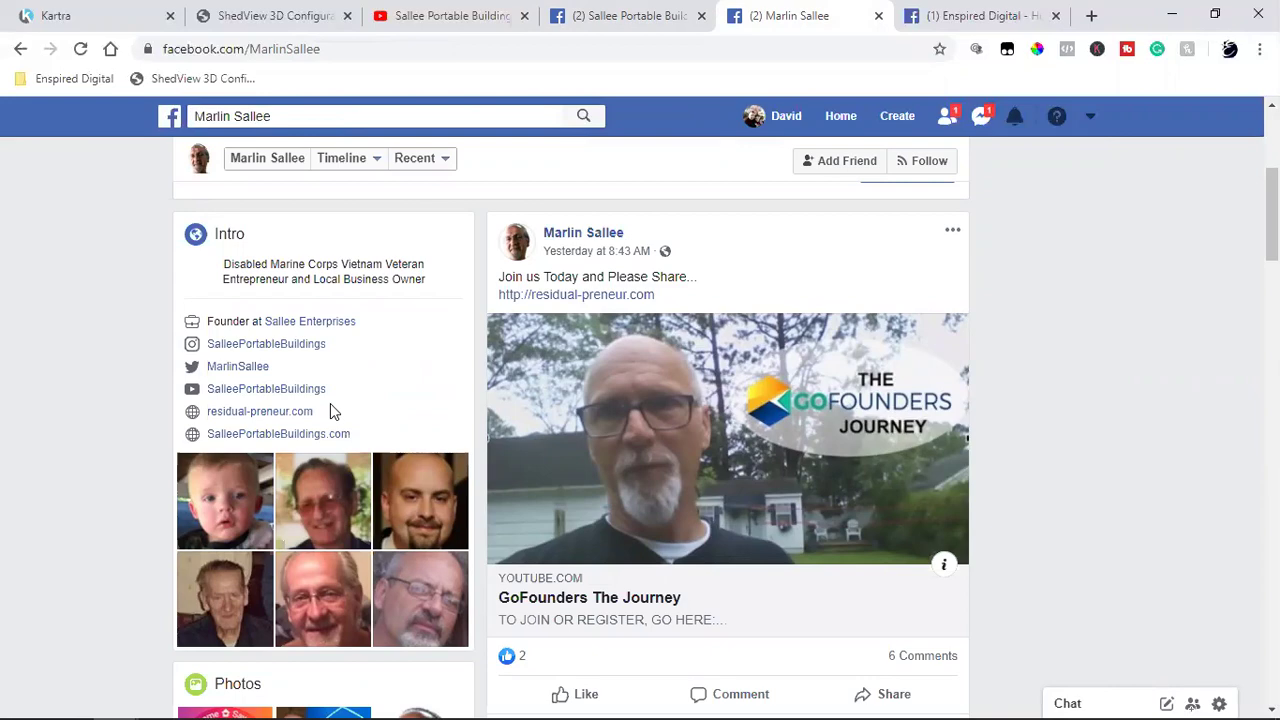
scroll(600, 390, down, 4)
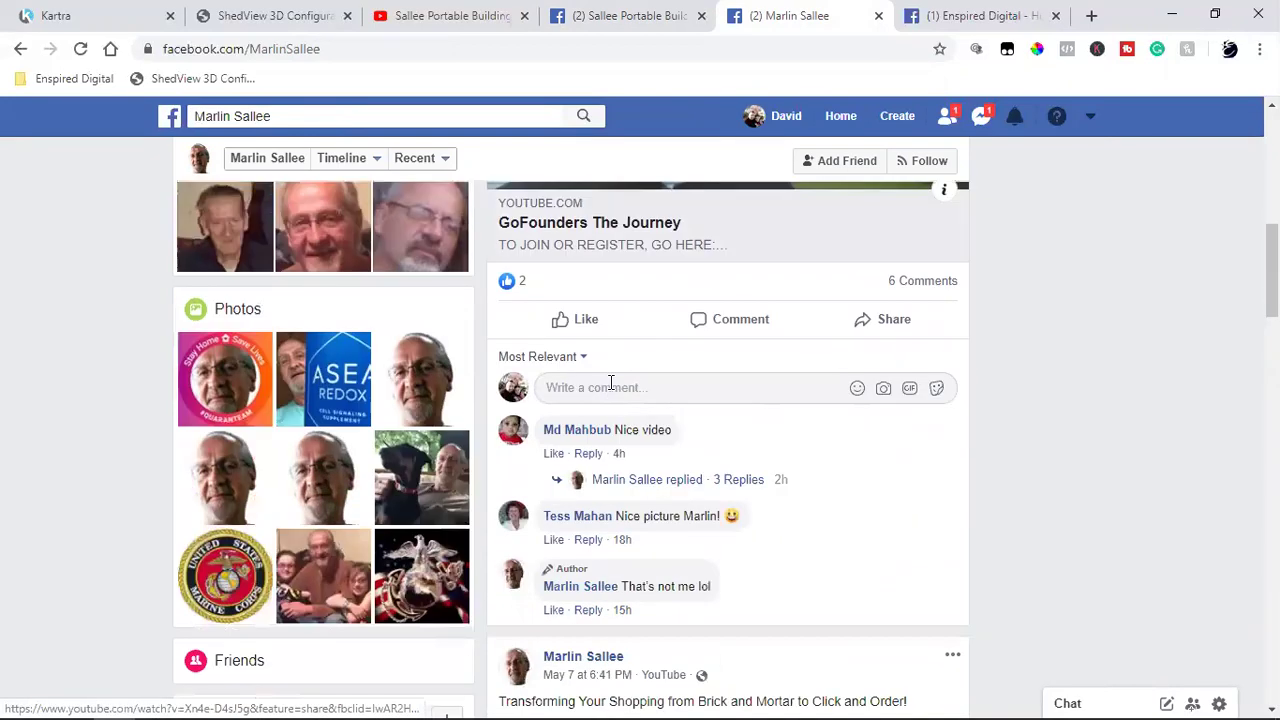
scroll(611, 385, down, 4)
scroll(731, 514, down, 1)
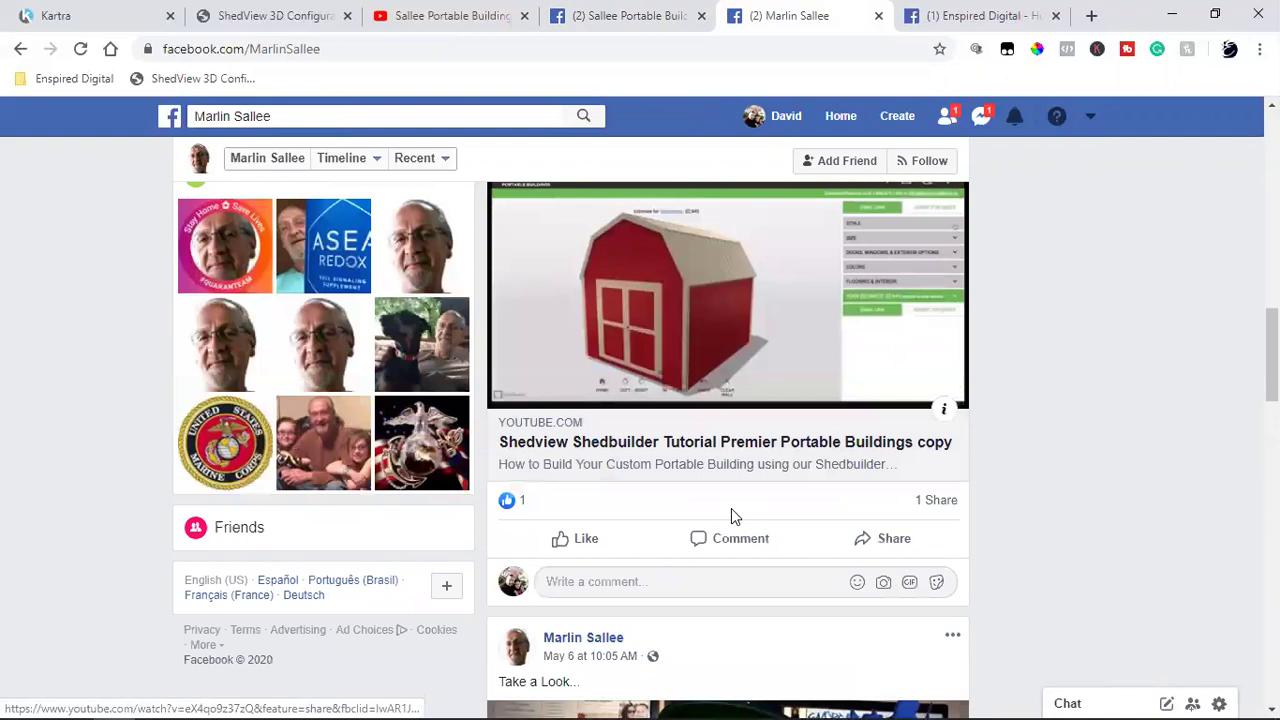
scroll(268, 322, up, 1)
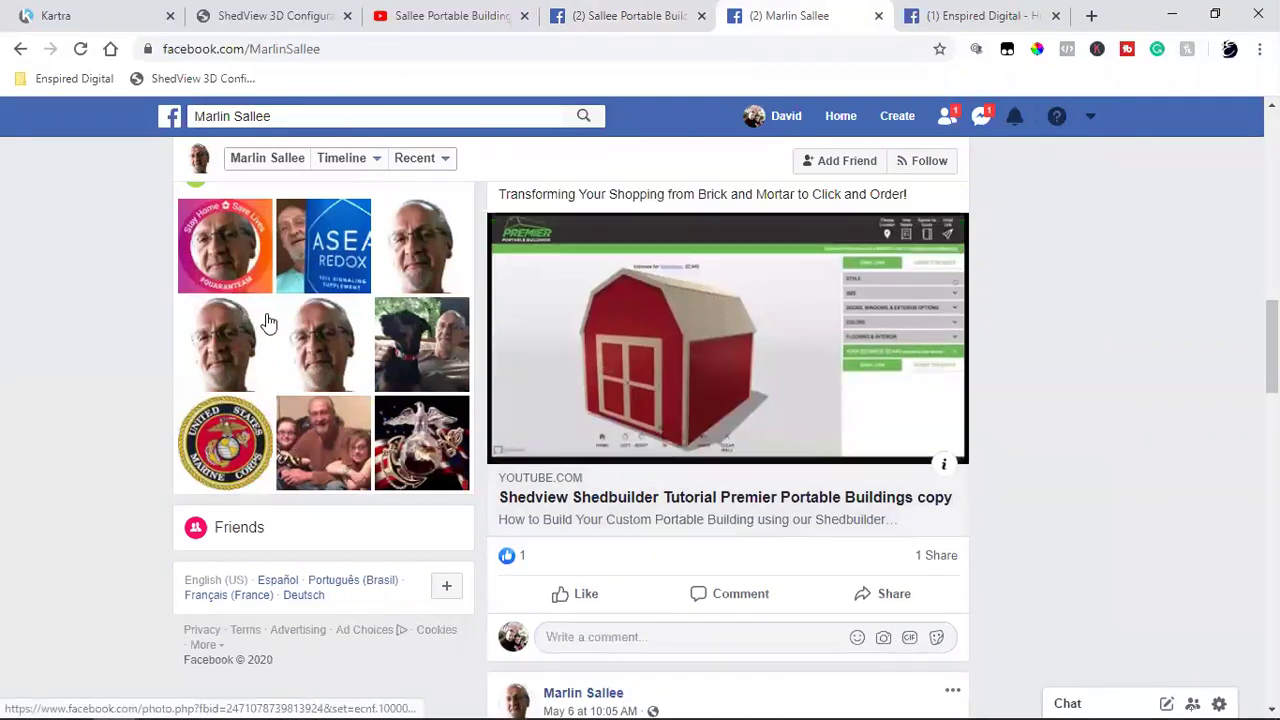
scroll(280, 330, up, 3)
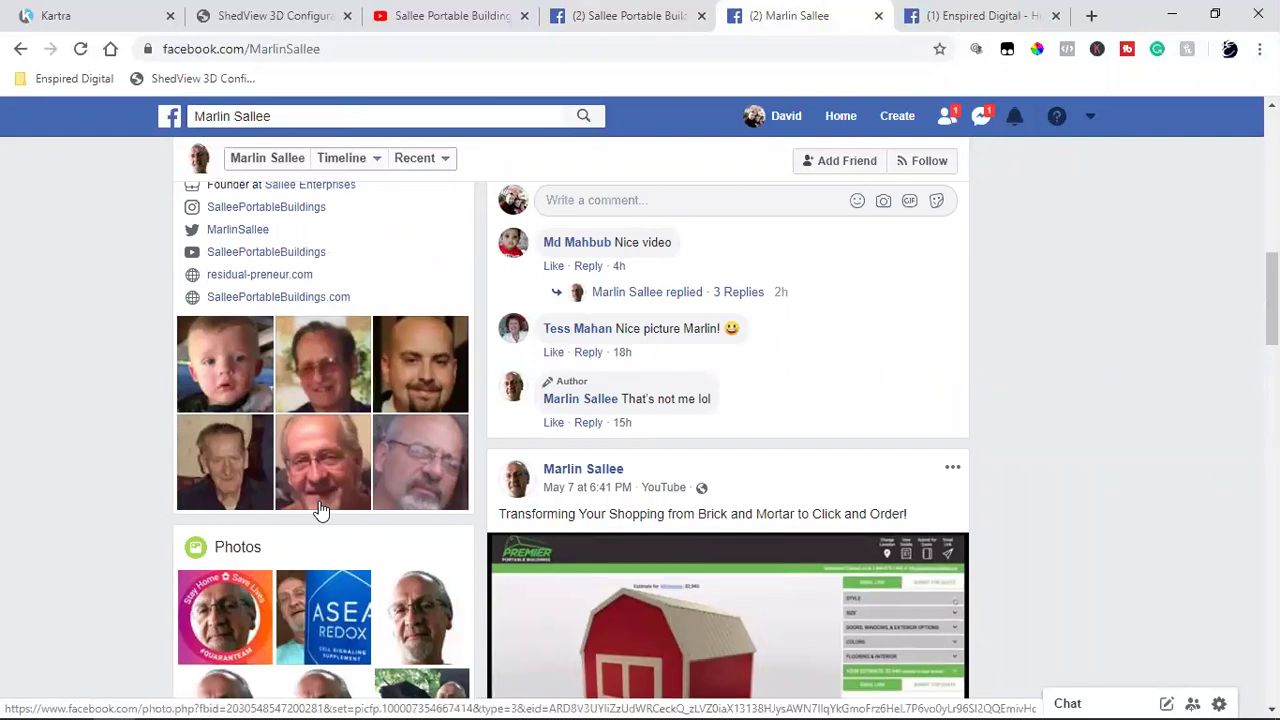
Step: Load your own profile in the Enspired Digital tab, revisit the dealer's profile, then return to Kartra Pages
click(943, 18)
click(800, 127)
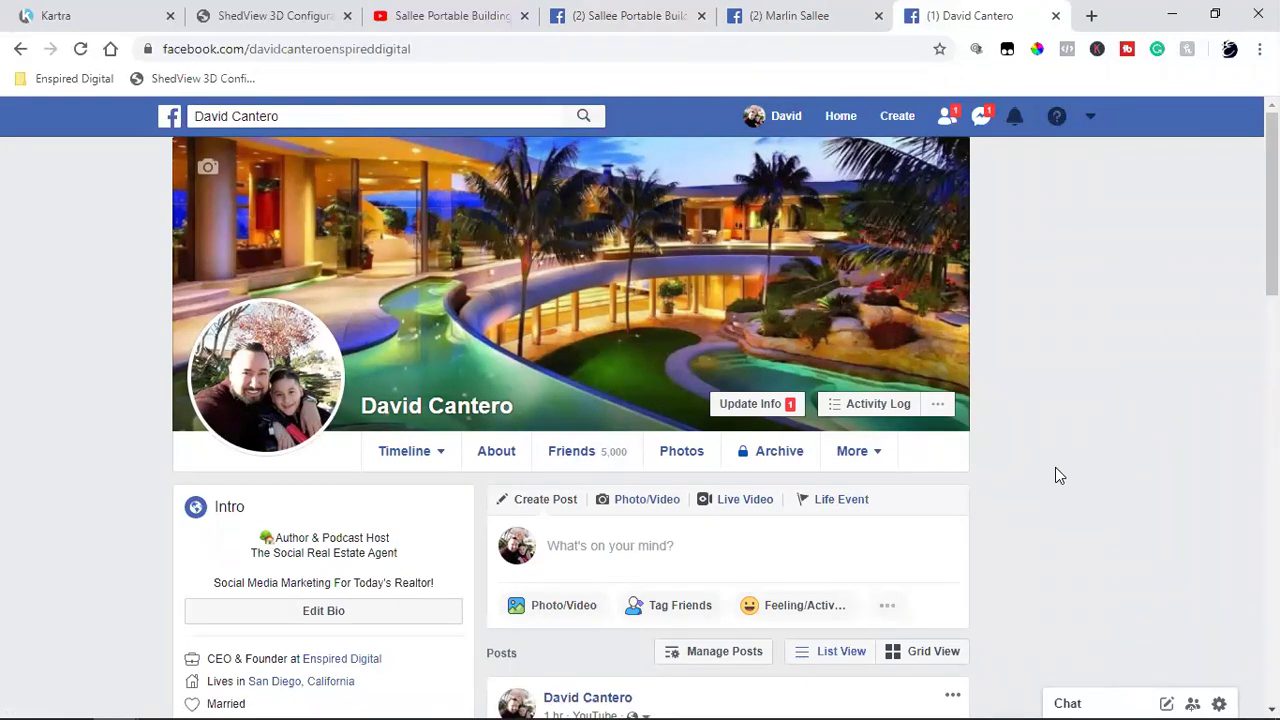
click(812, 15)
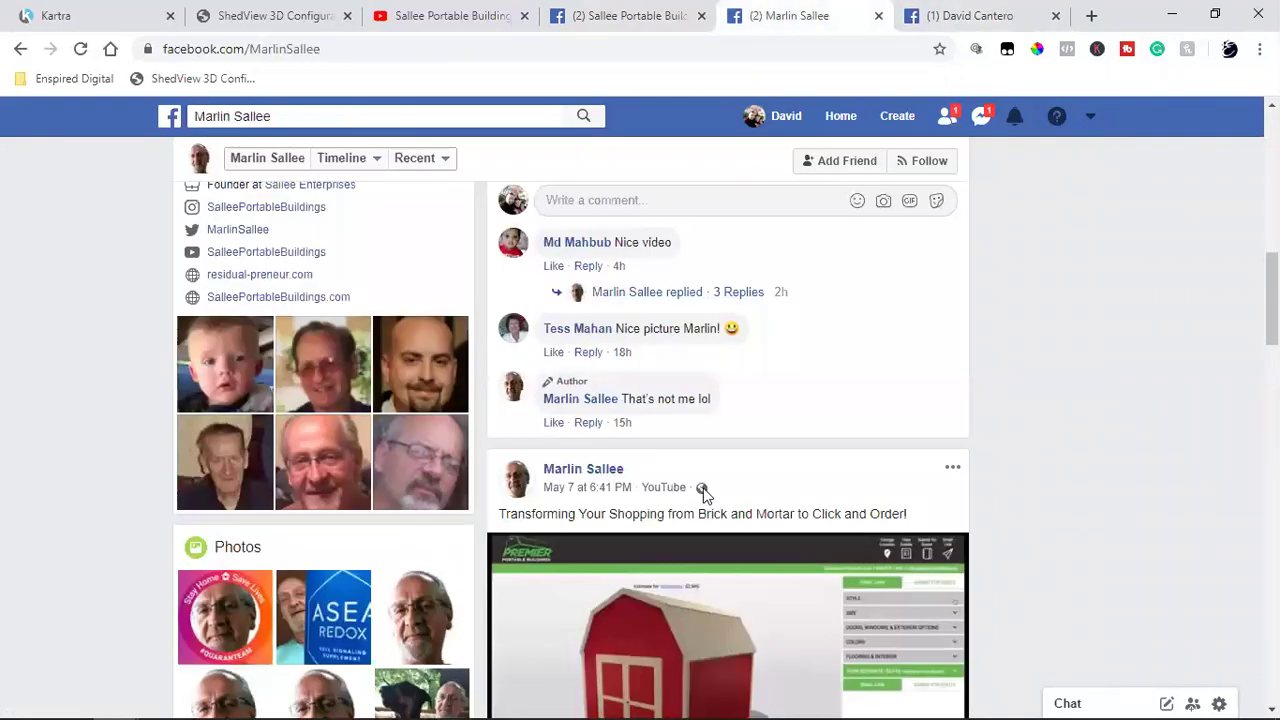
scroll(703, 490, down, 2)
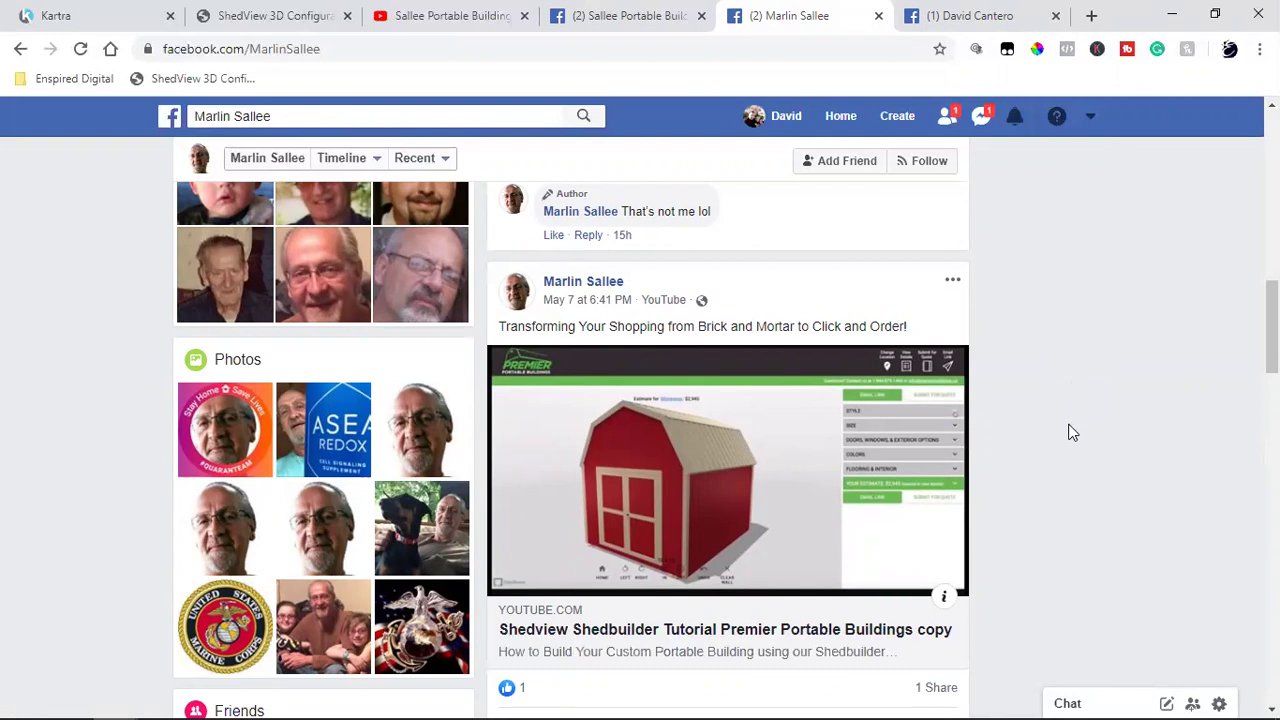
scroll(1070, 412, up, 6)
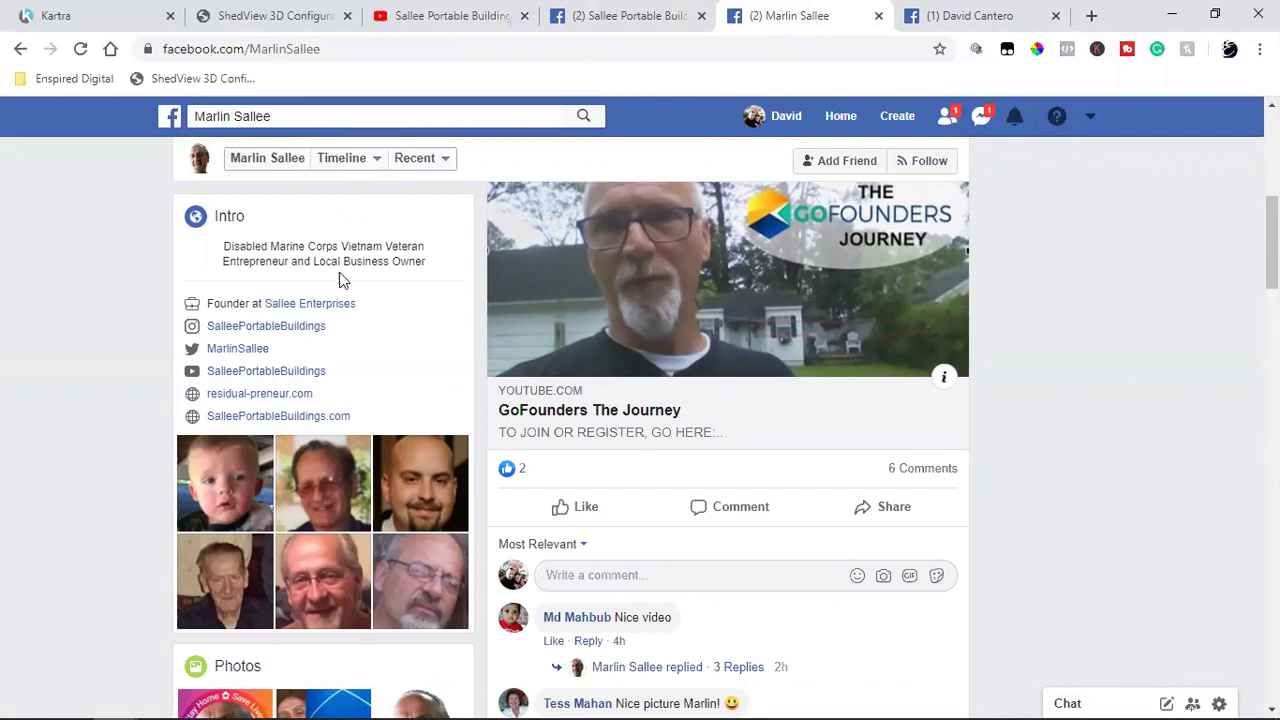
click(88, 10)
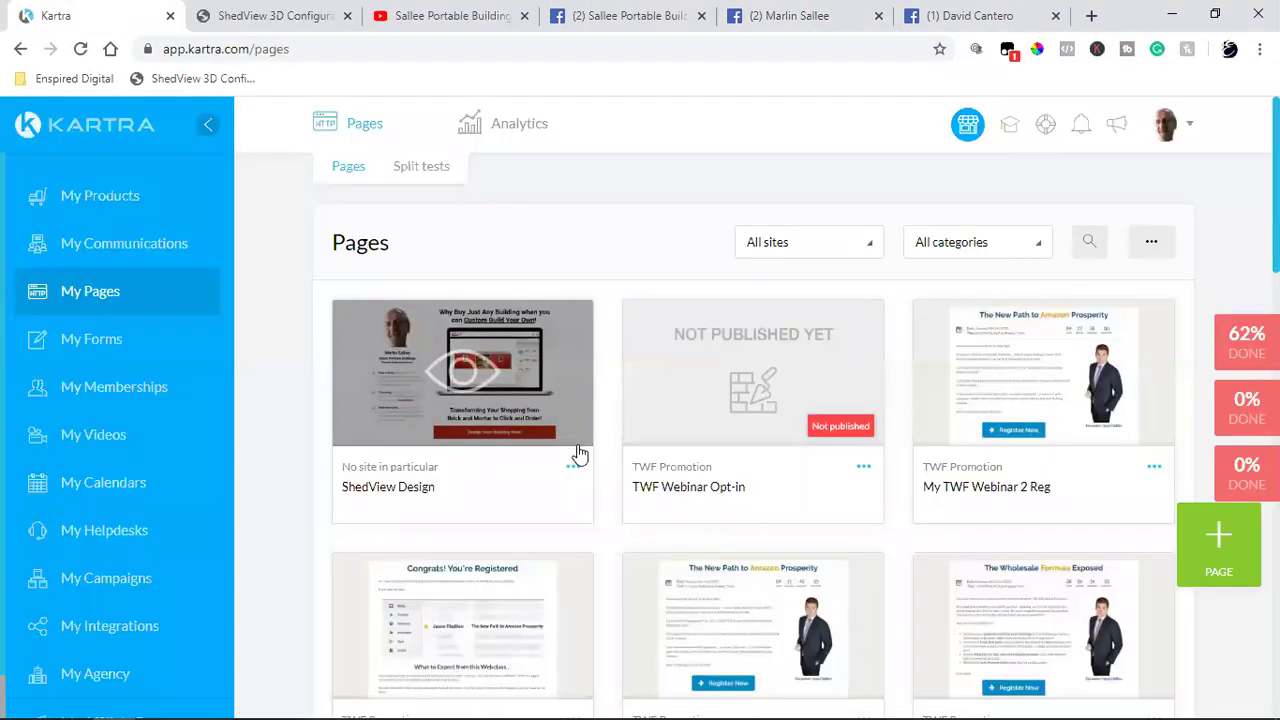
Step: Preview the published ShedView Design page from the My Pages list
click(515, 401)
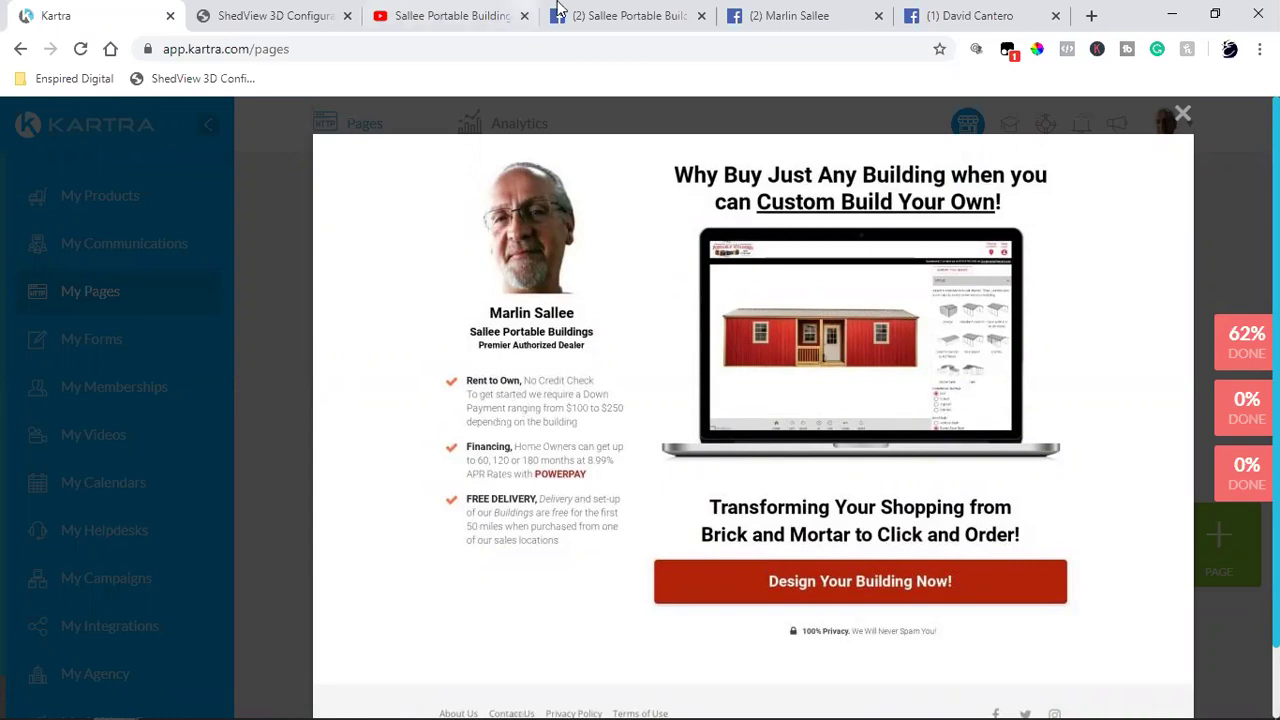
click(625, 15)
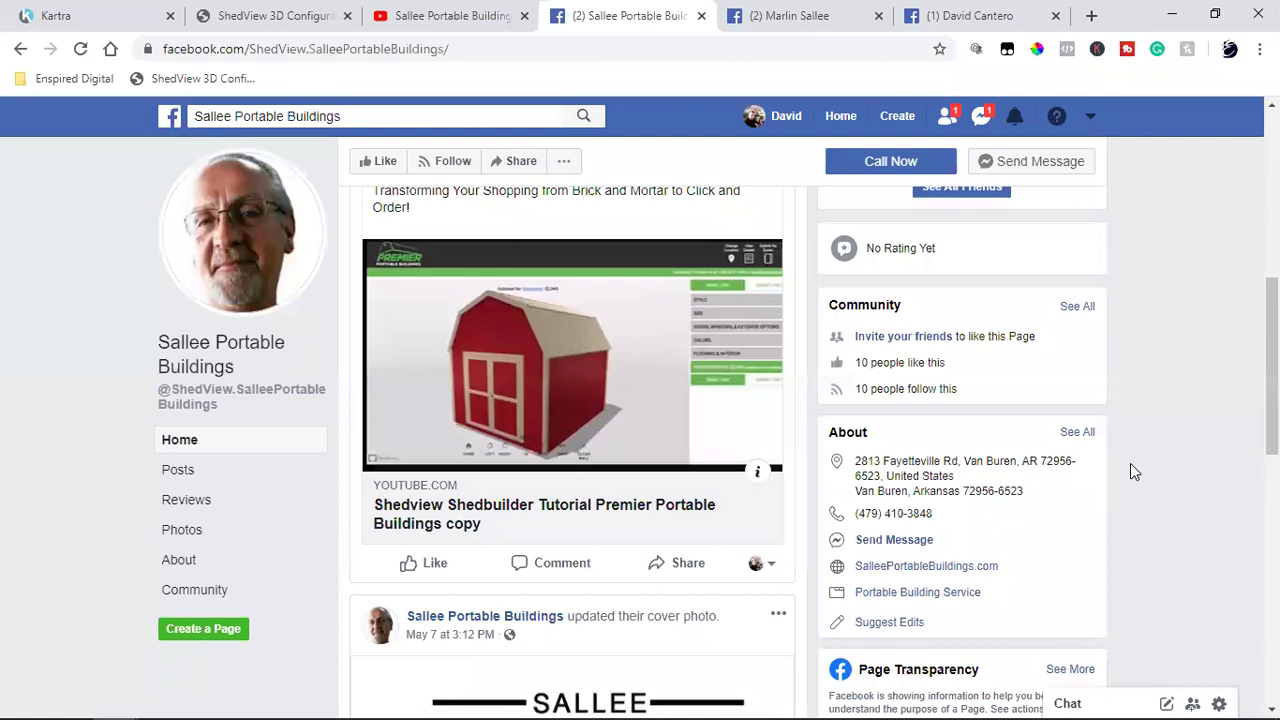
double_click(862, 363)
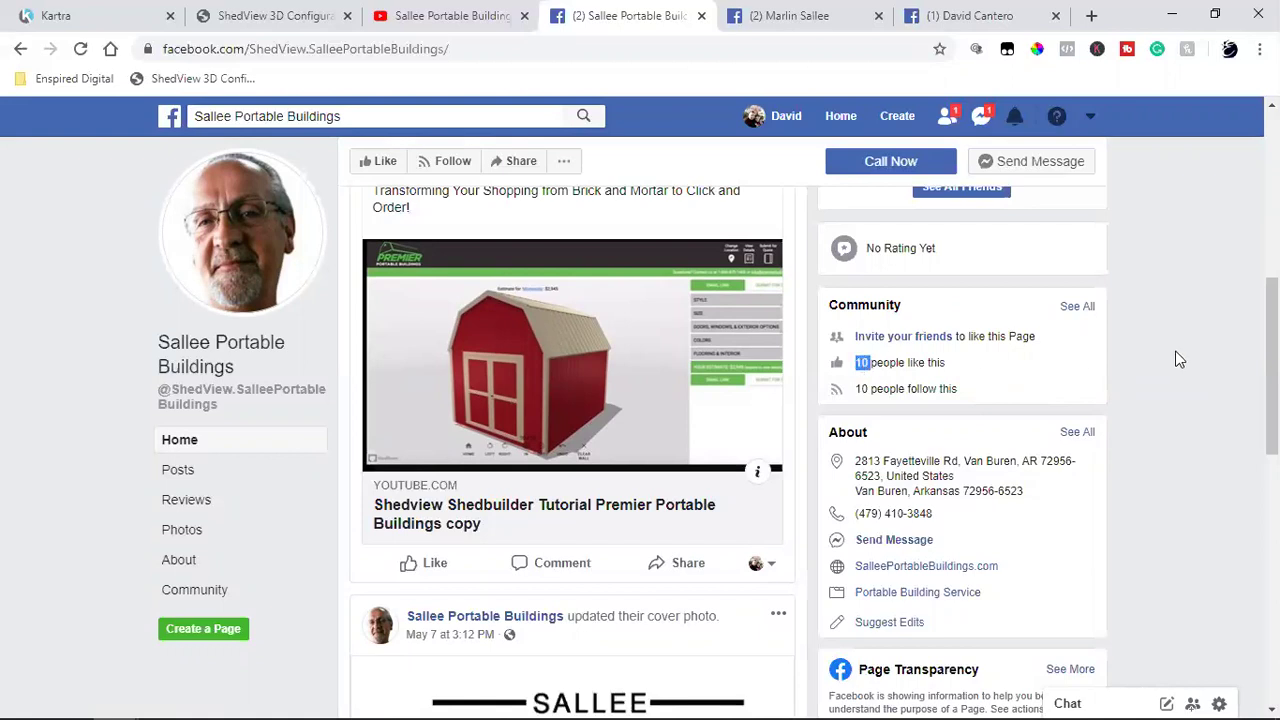
click(128, 8)
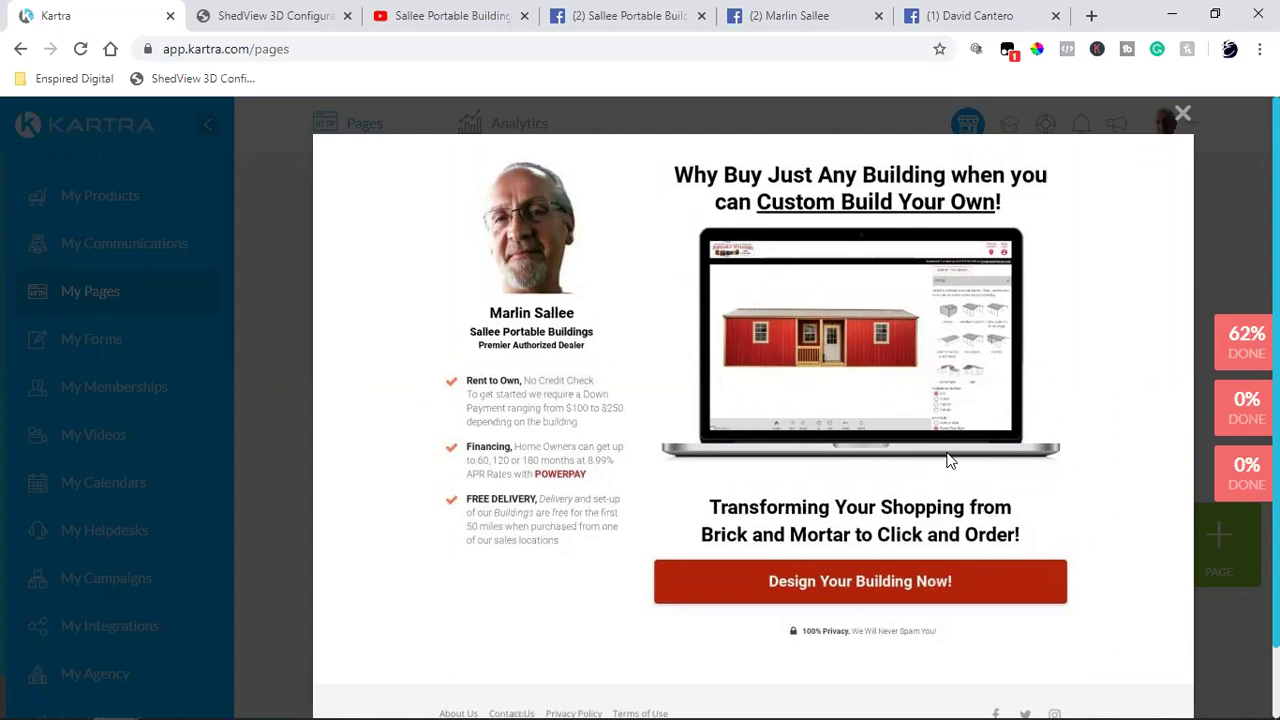
click(1182, 113)
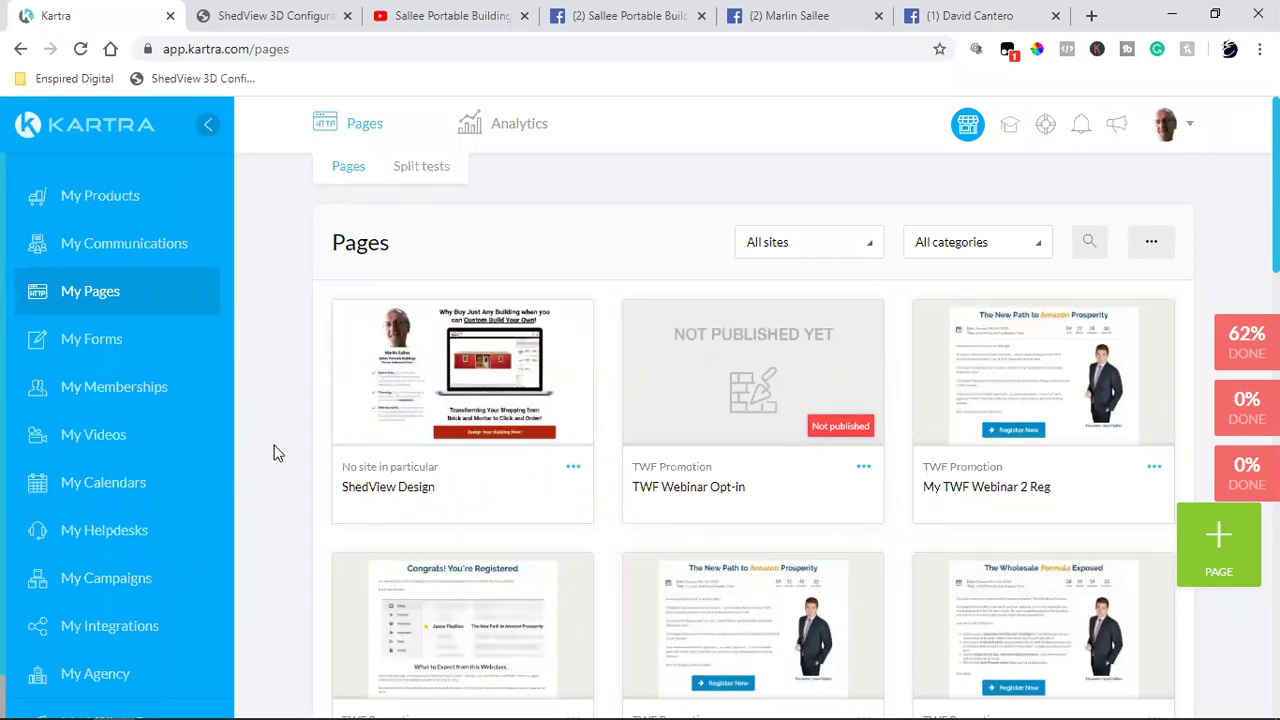
click(460, 370)
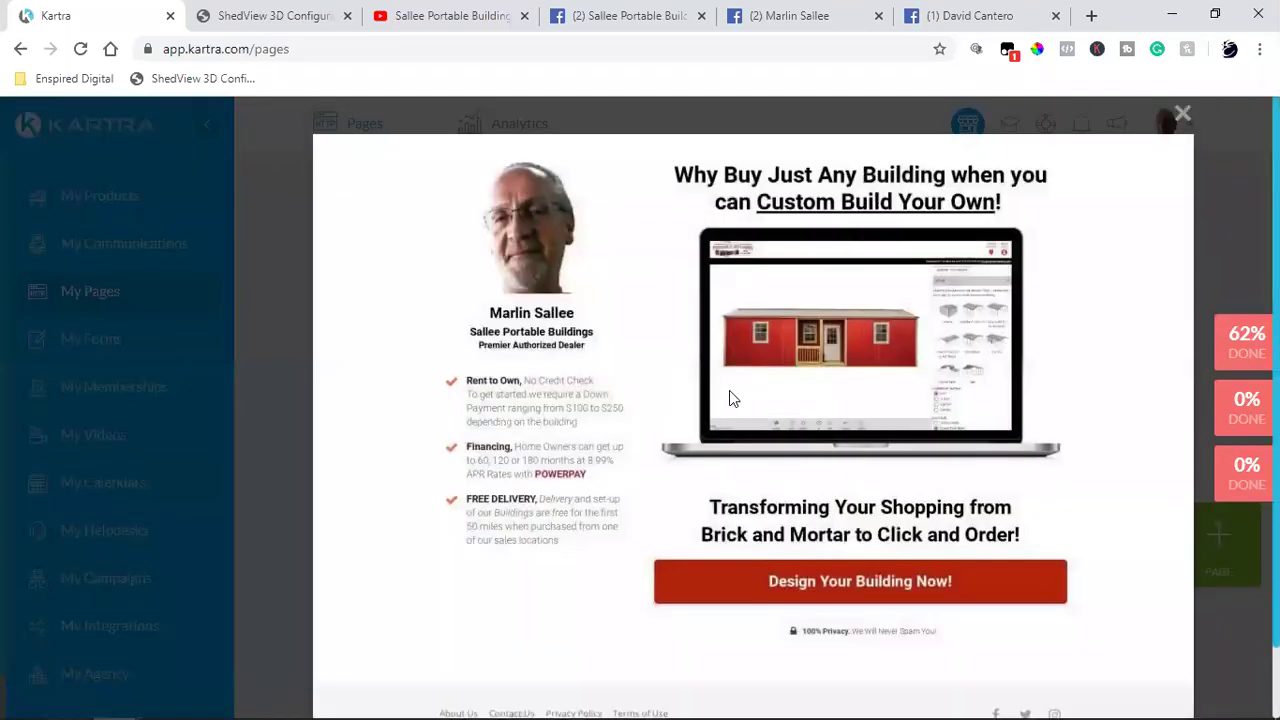
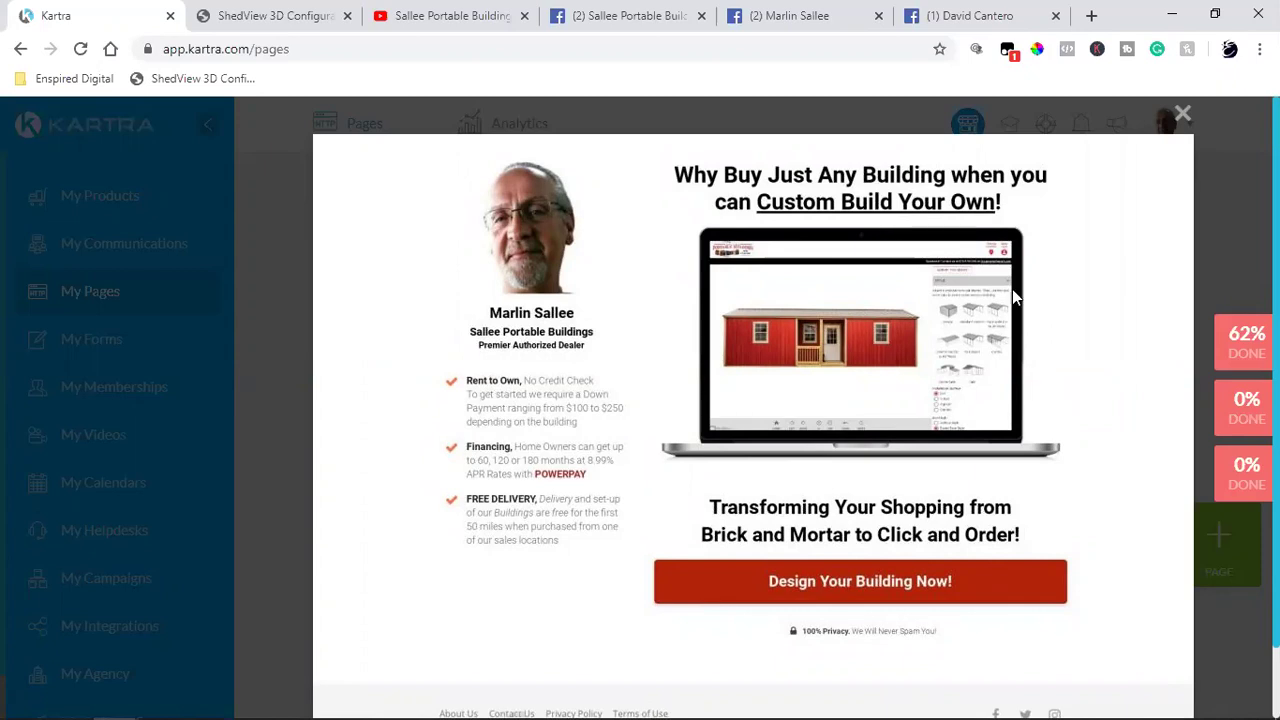
Step: Bring the Sallee Portable Buildings Facebook page tab to the front
click(625, 15)
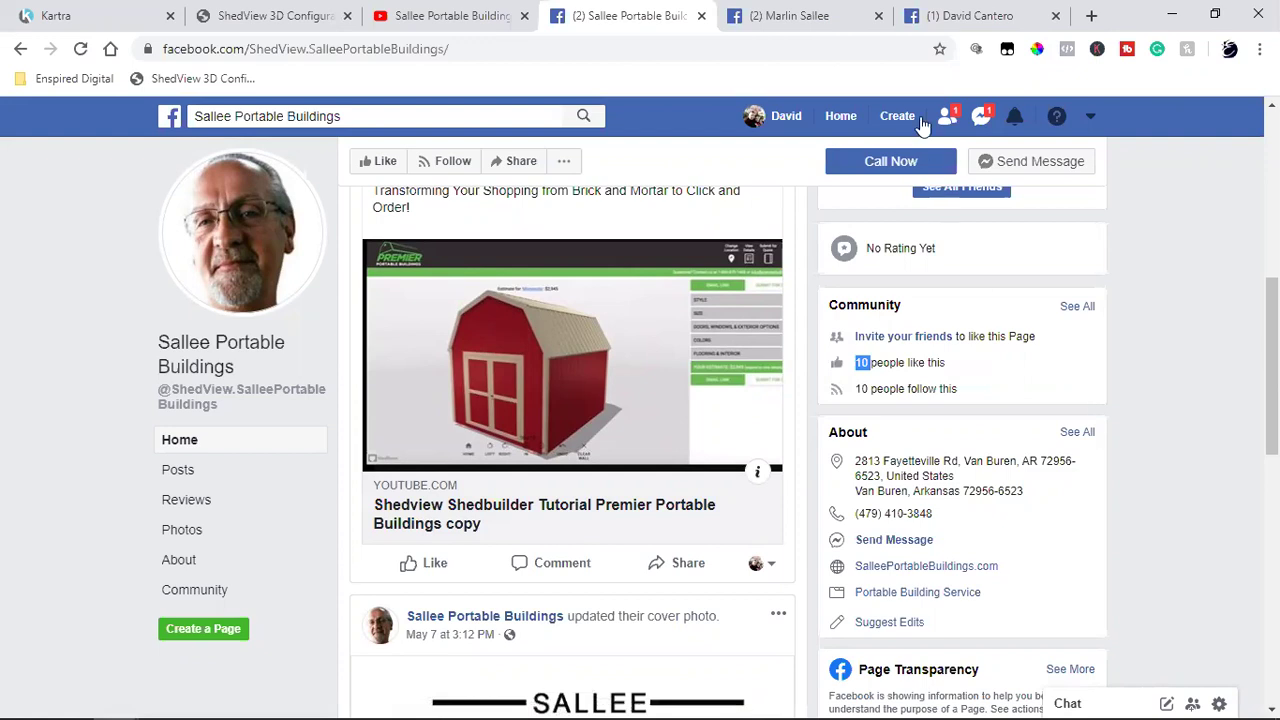
Step: From the personal profile, go to the Enspired Digital page inbox and scroll to the carports ad card
click(975, 13)
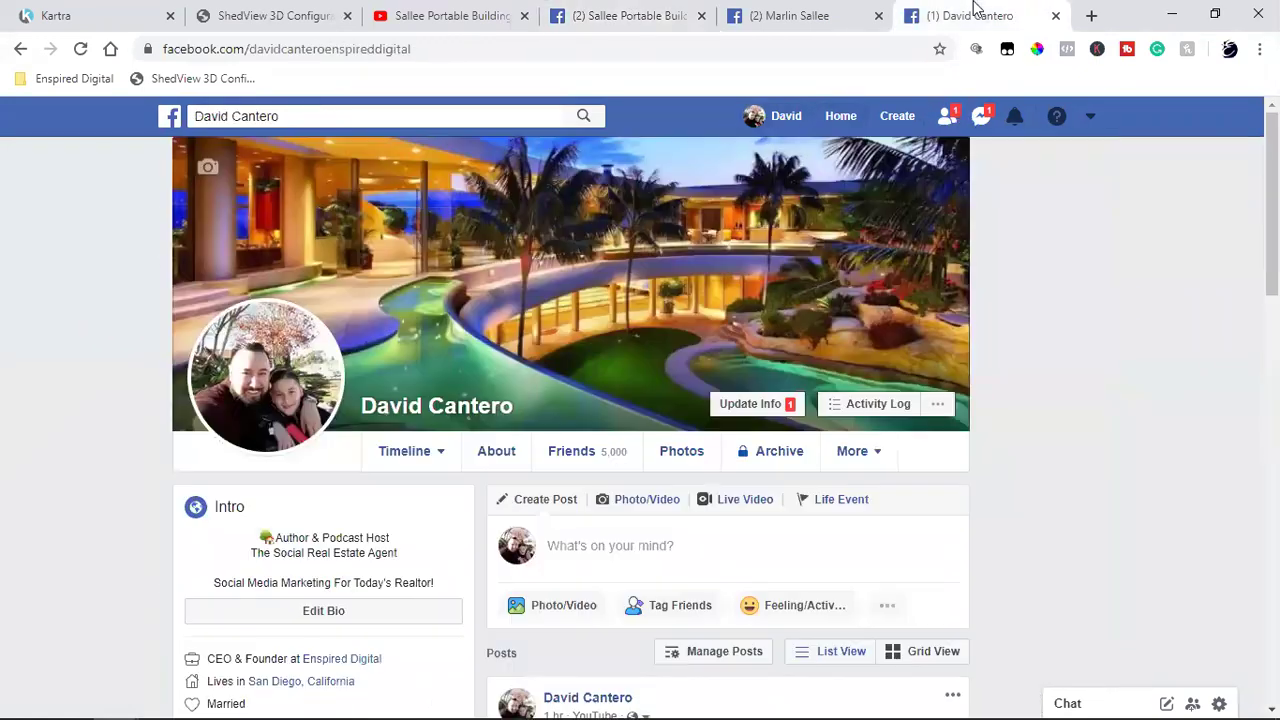
click(327, 661)
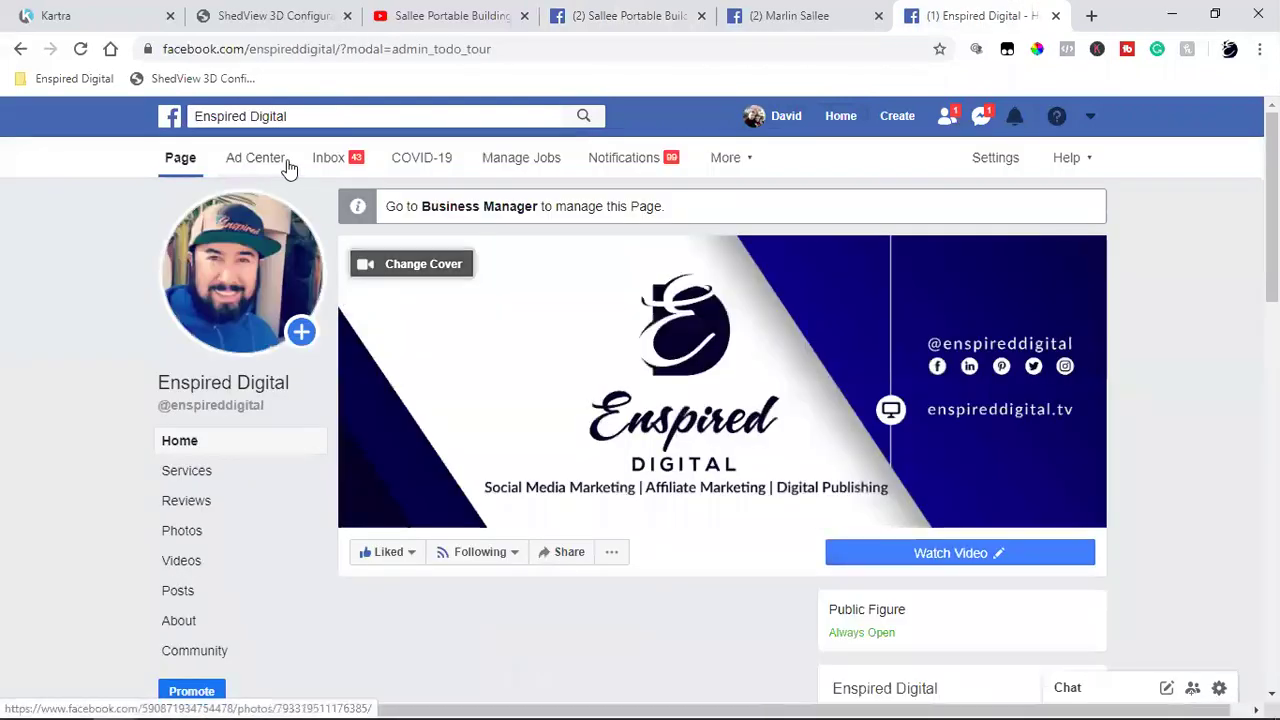
click(318, 166)
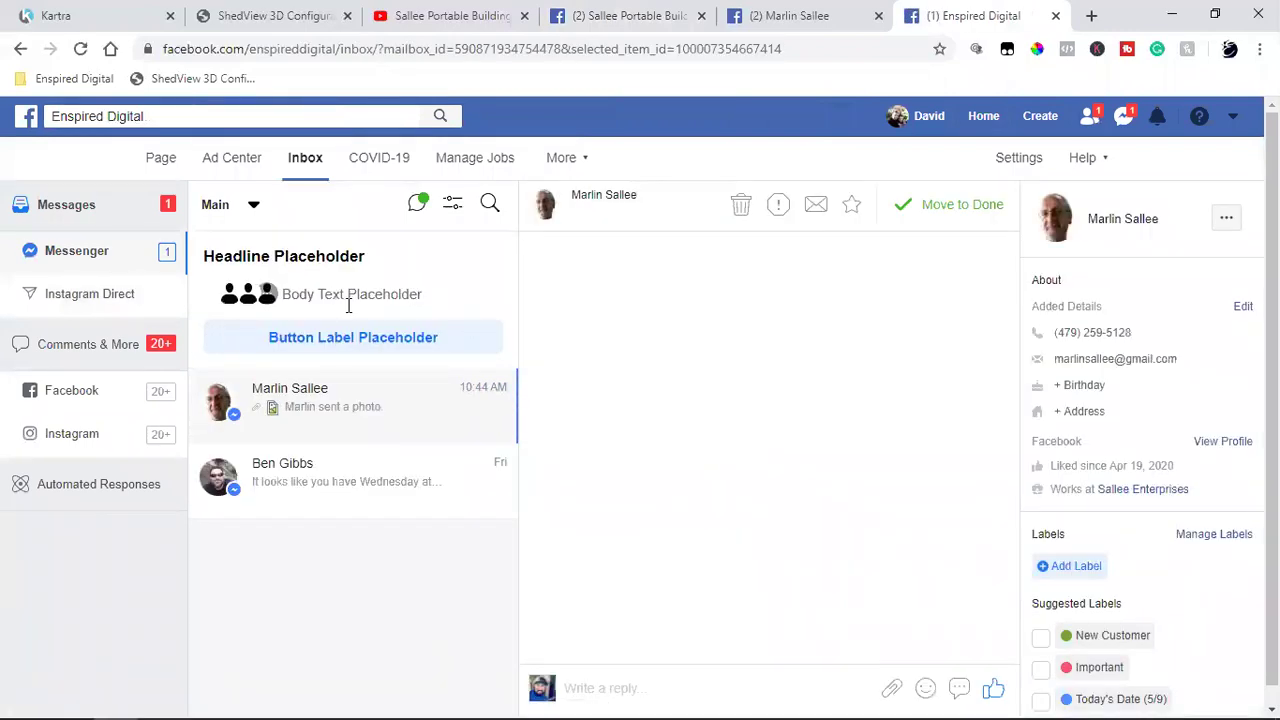
scroll(617, 397, down, 3)
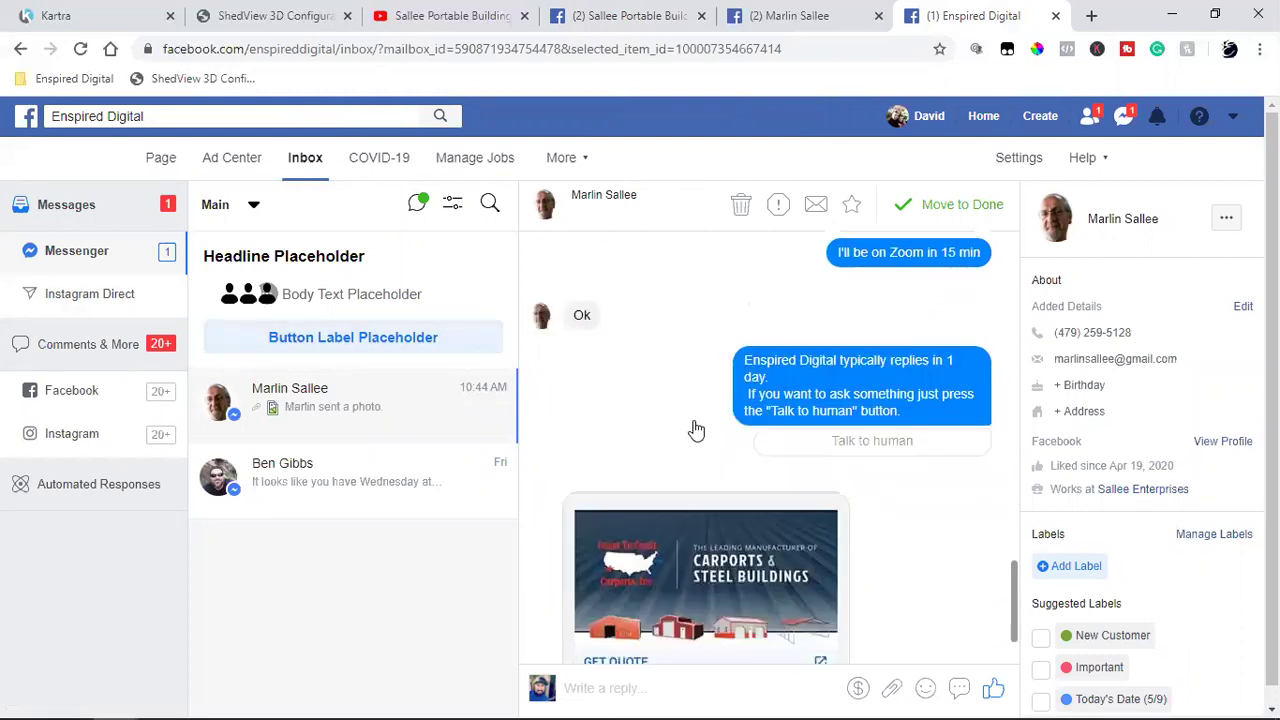
Step: Open the Coast To Coast Carports ad image from the Messenger conversation at full size
click(679, 438)
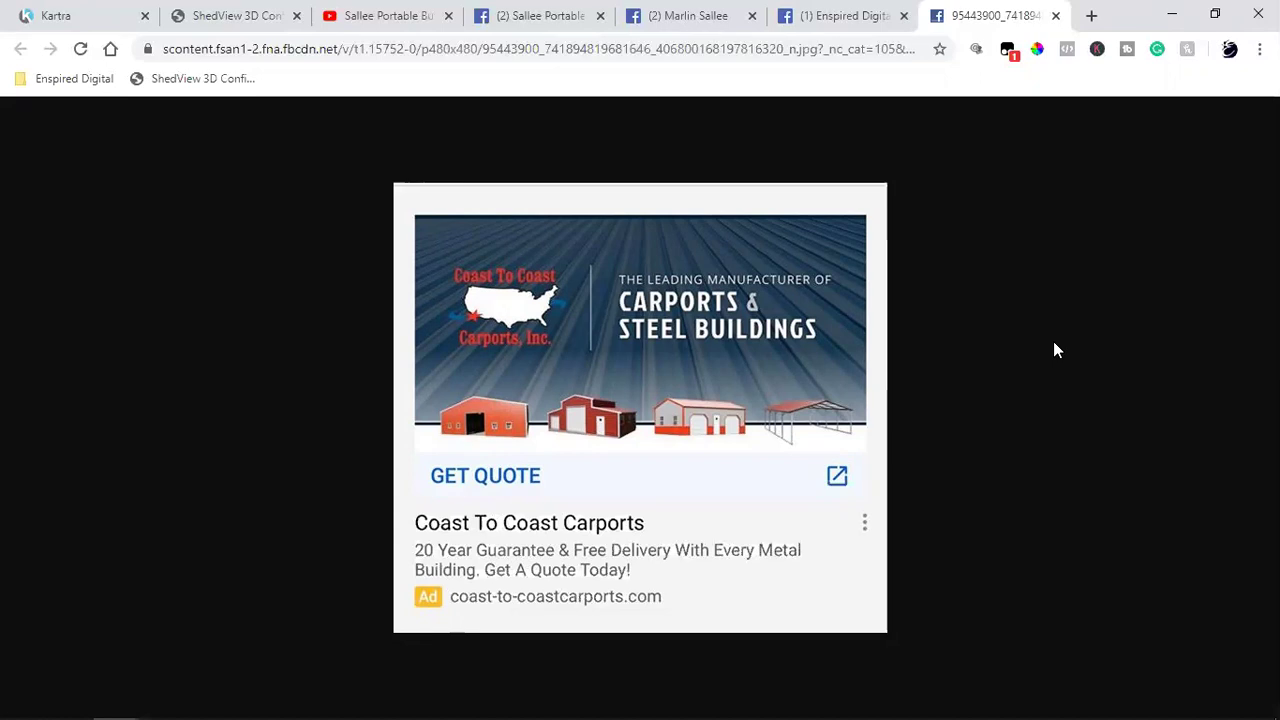
Step: Launch Calculator and compute 15% of 30000, giving 4,500
click(69, 700)
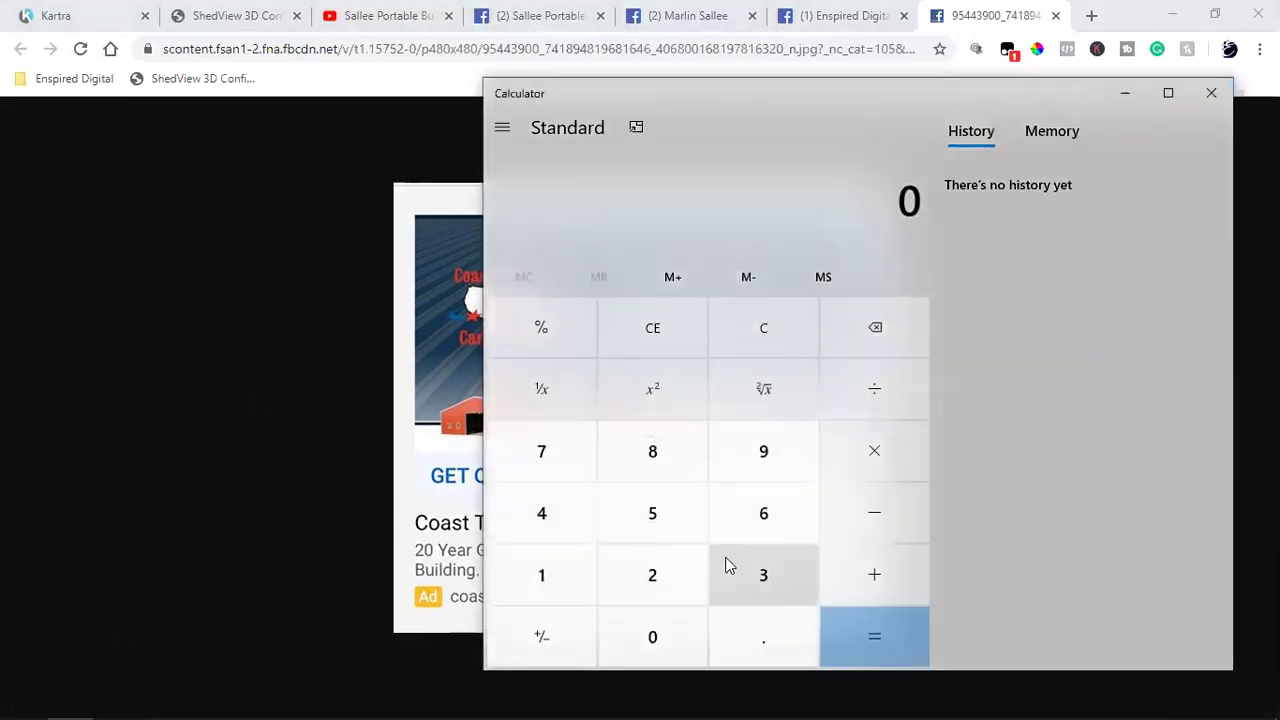
click(727, 566)
click(680, 624)
click(680, 624)
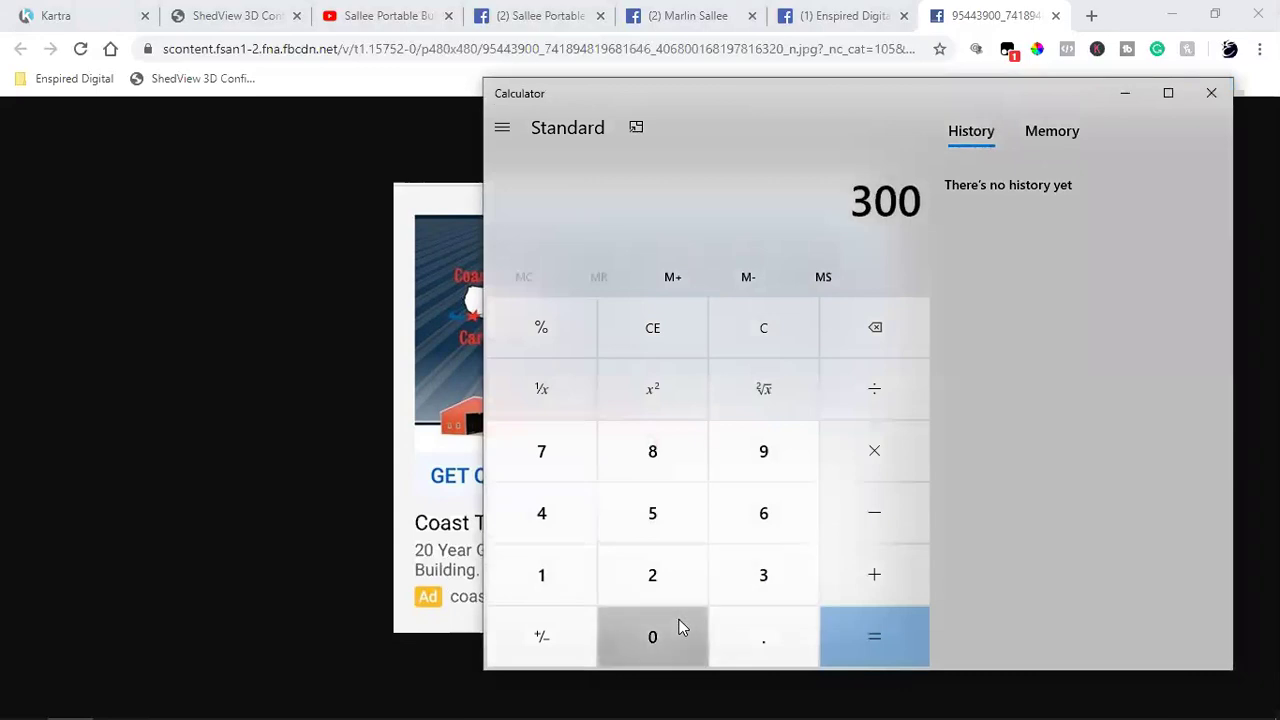
click(680, 624)
click(680, 624)
click(838, 455)
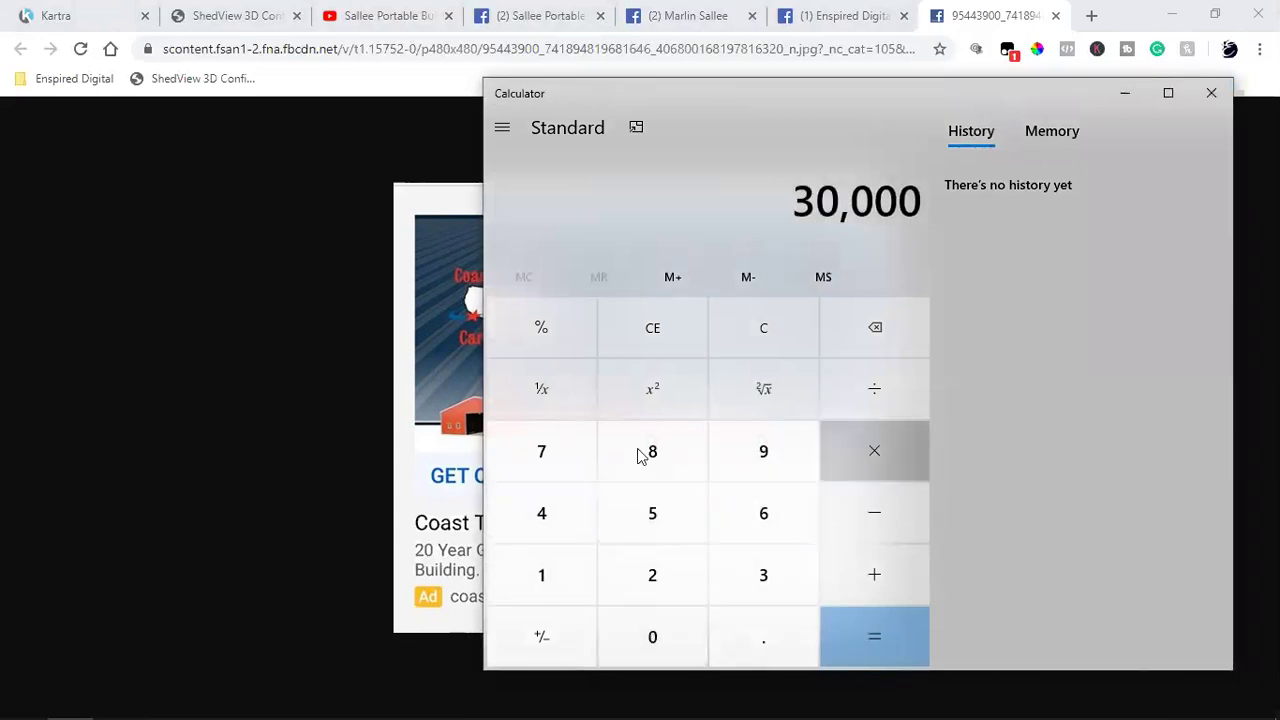
click(546, 572)
click(636, 513)
click(549, 341)
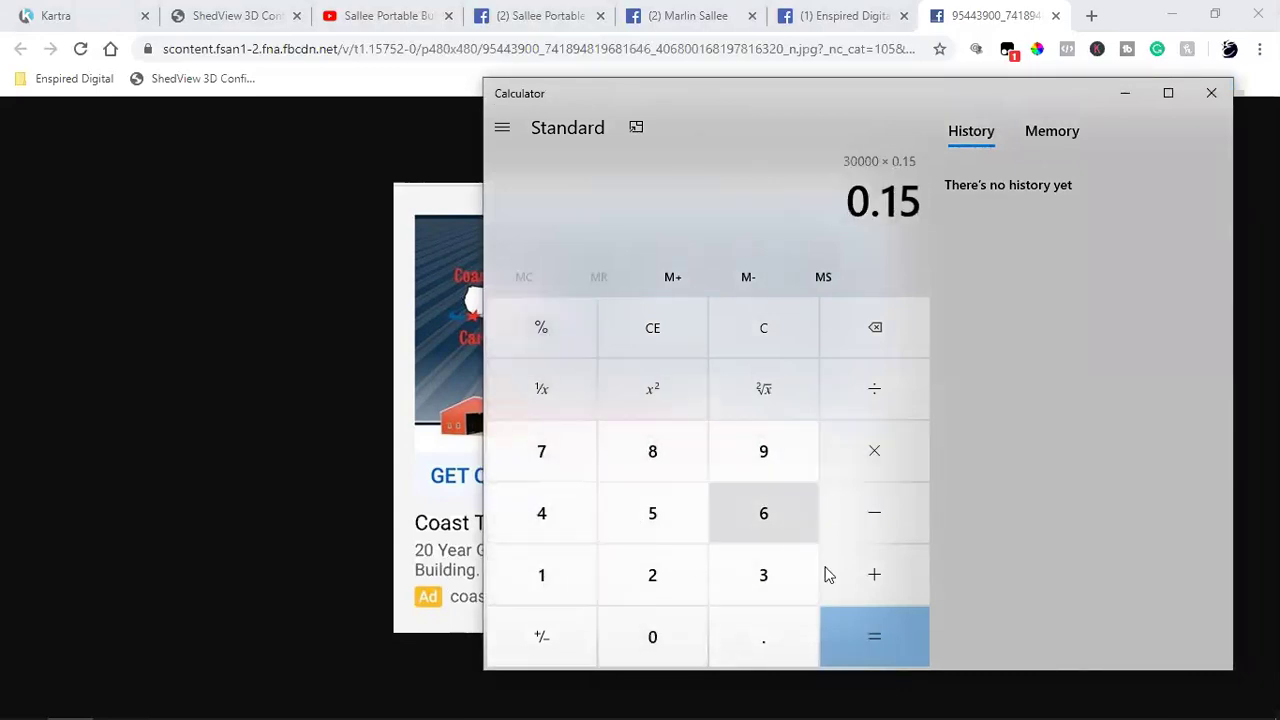
click(890, 624)
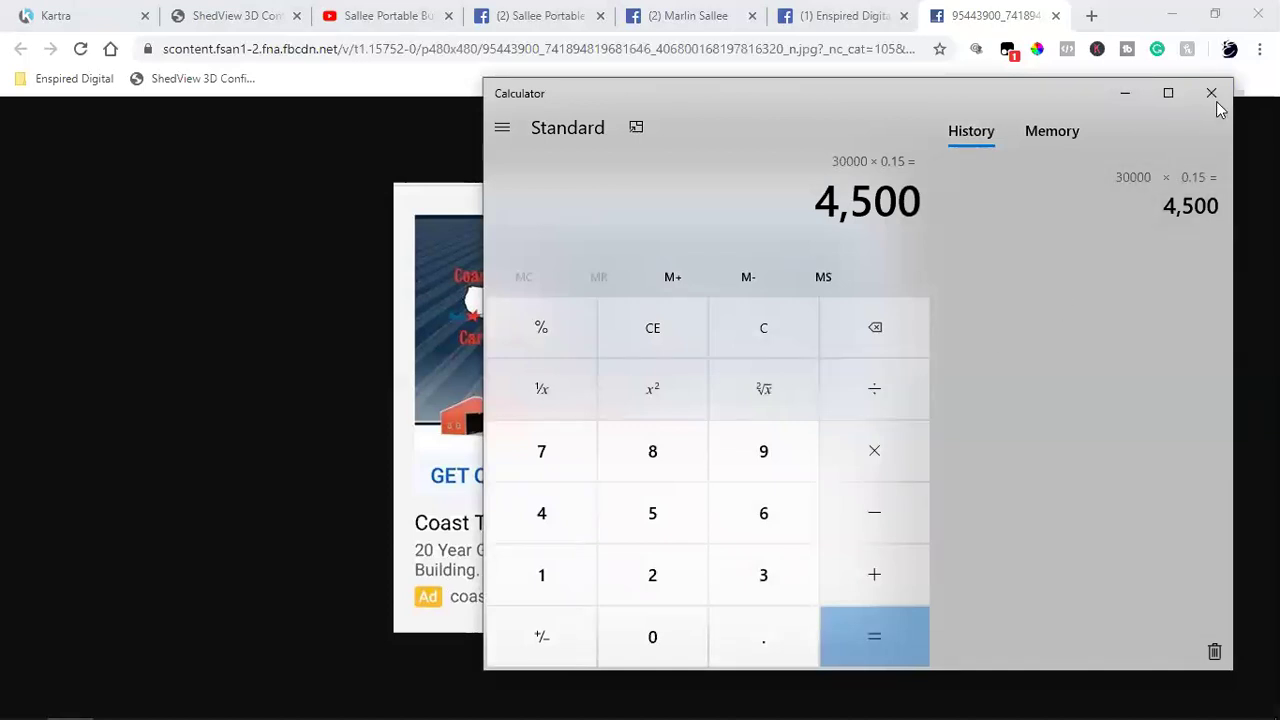
Step: Clear the display and compute 20% of 4500, giving 900, correcting a mistyped 45,000
click(763, 328)
click(551, 514)
click(652, 513)
click(632, 634)
click(632, 634)
click(632, 634)
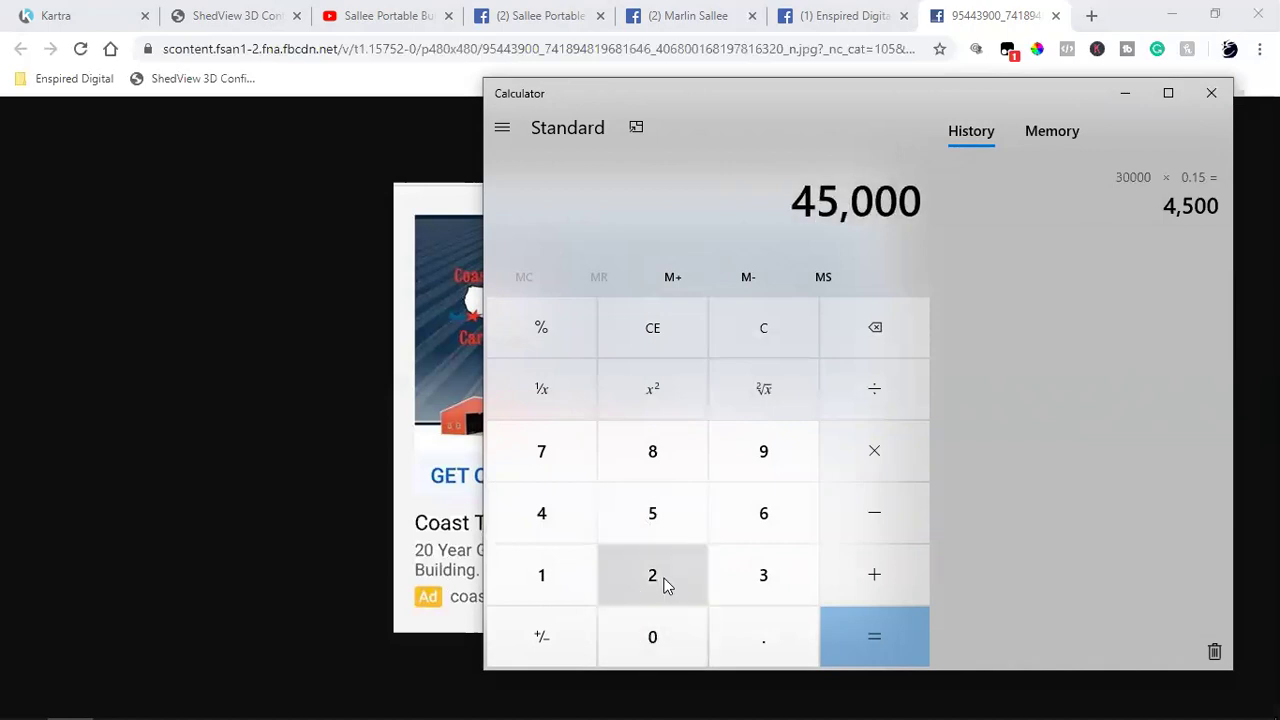
click(690, 335)
click(571, 518)
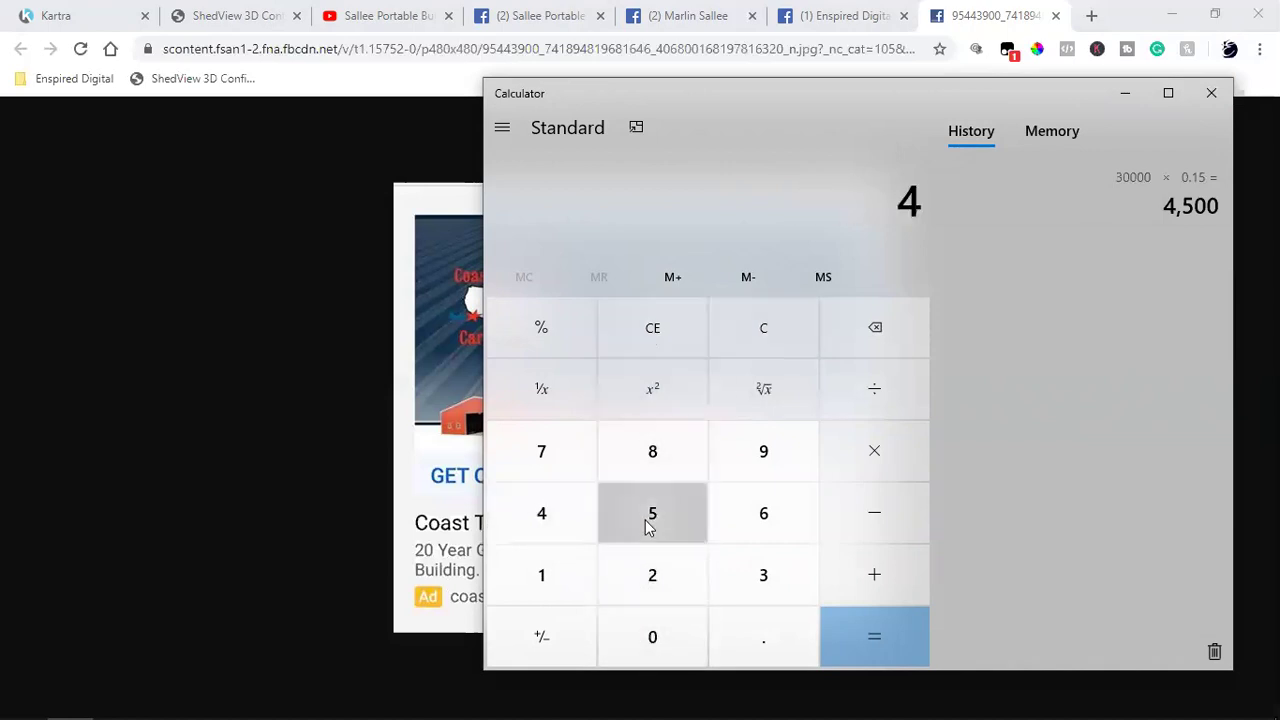
click(651, 518)
click(632, 628)
click(632, 625)
click(885, 463)
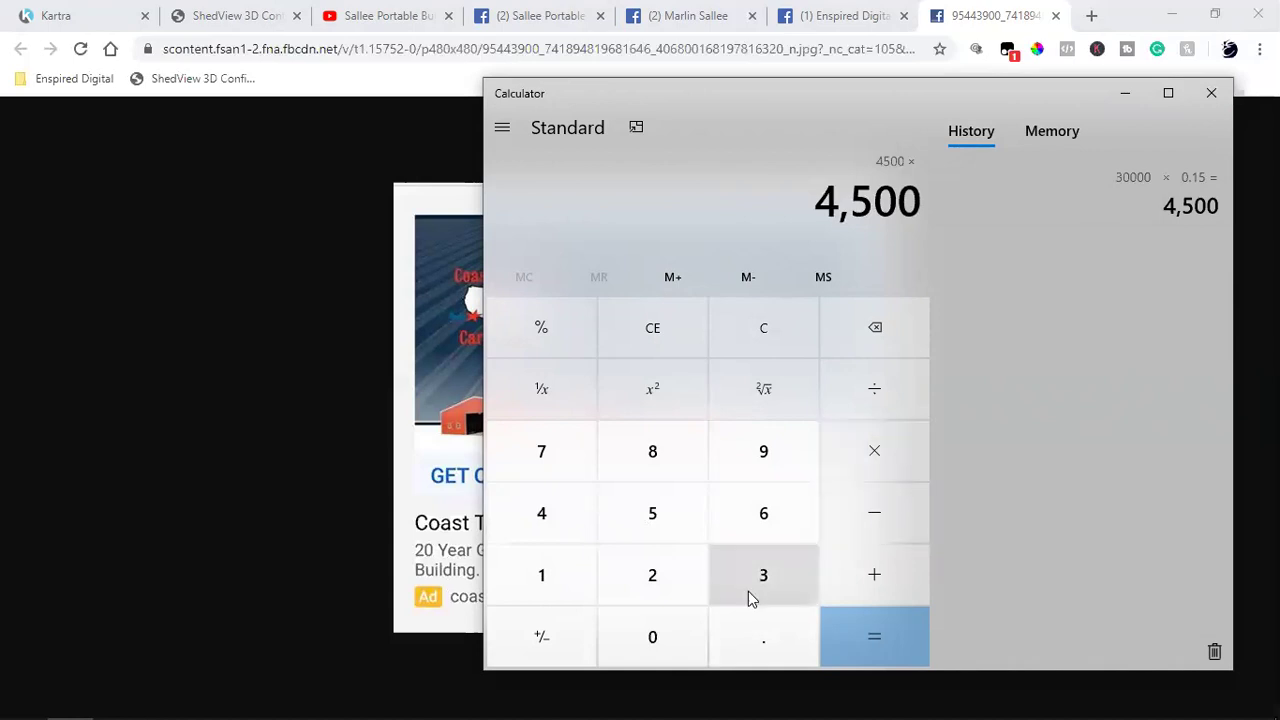
click(666, 597)
click(651, 630)
click(531, 336)
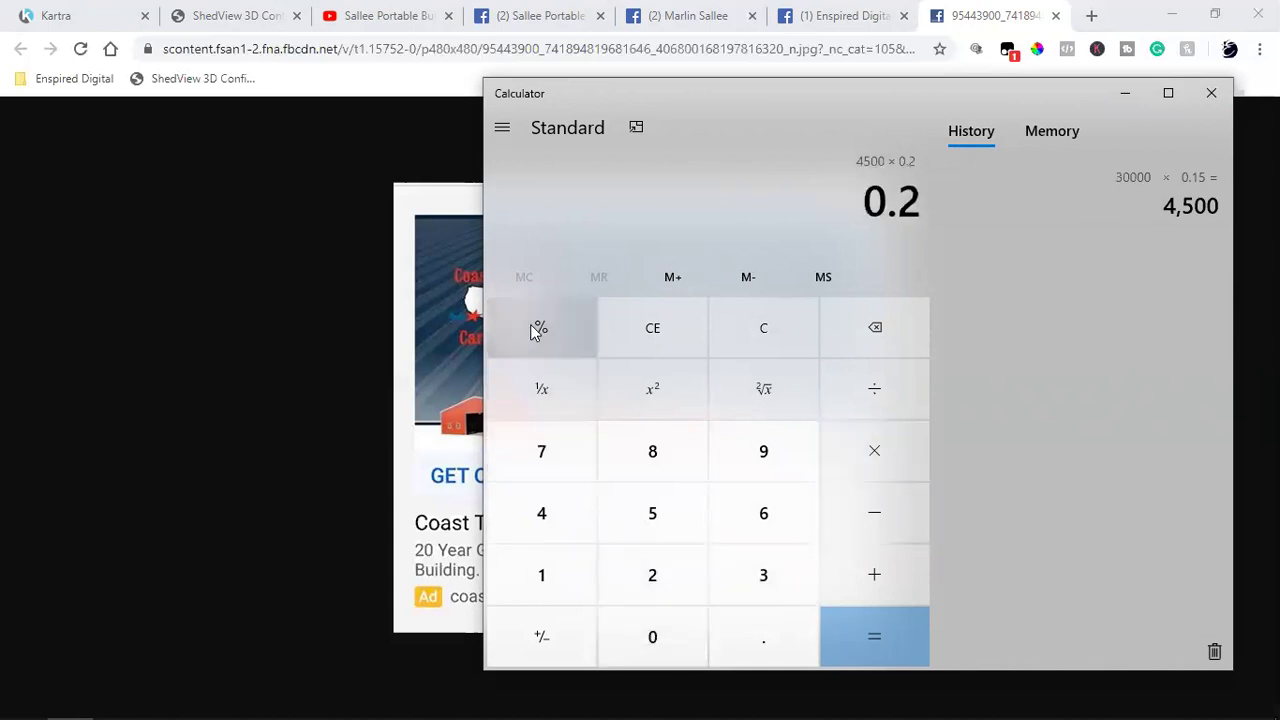
click(838, 619)
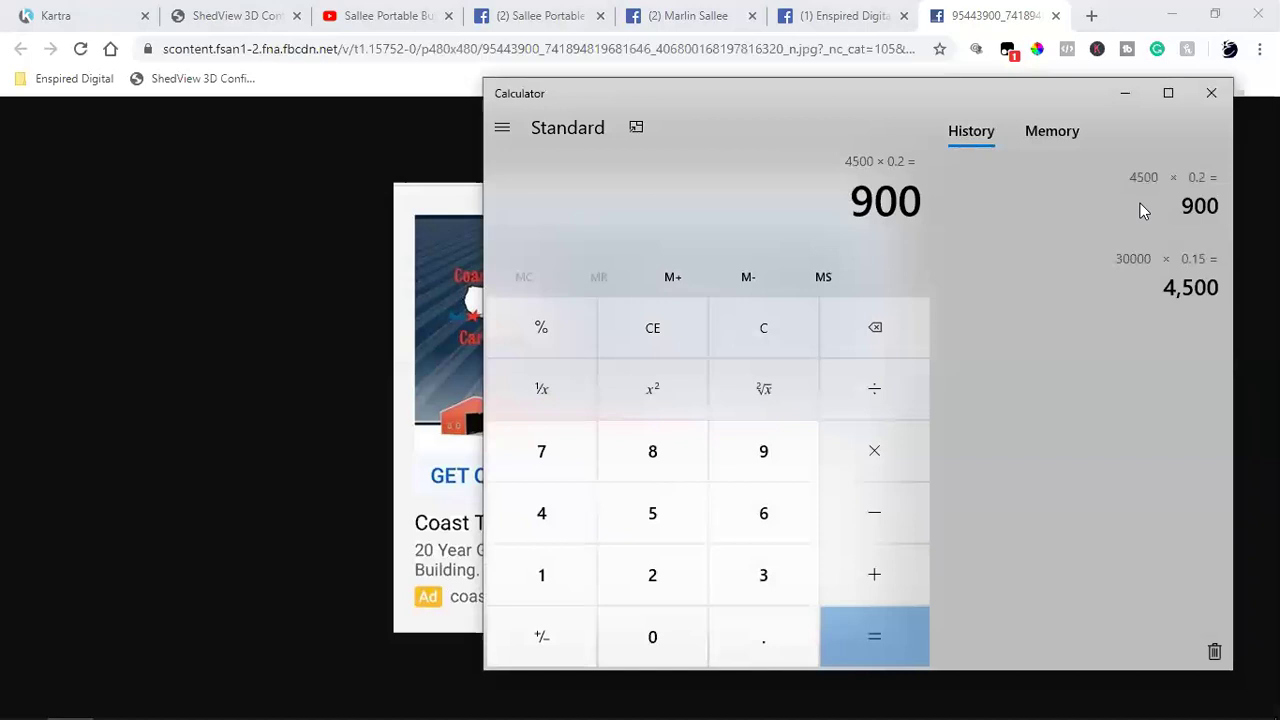
Step: Close Windows Calculator so the full-size carports ad image shows again
click(1208, 92)
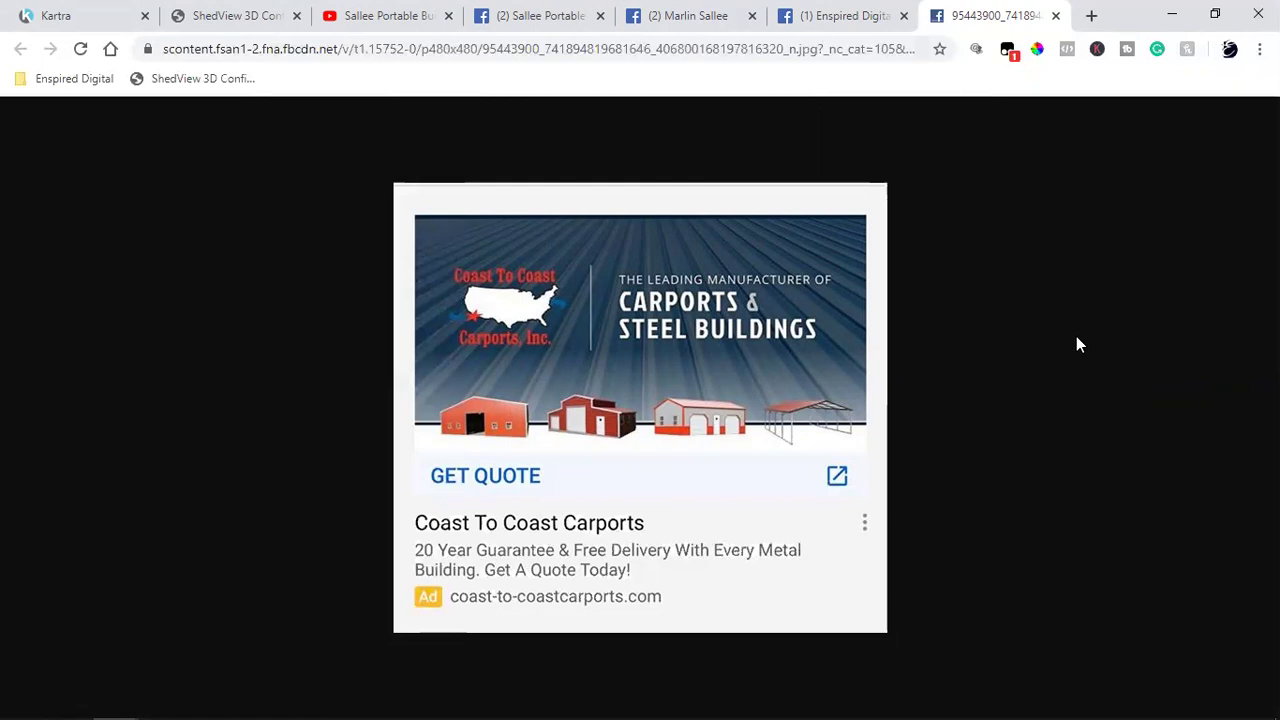
Step: Return to the Sallee Portable Buildings page and clear the stray text selection
click(560, 14)
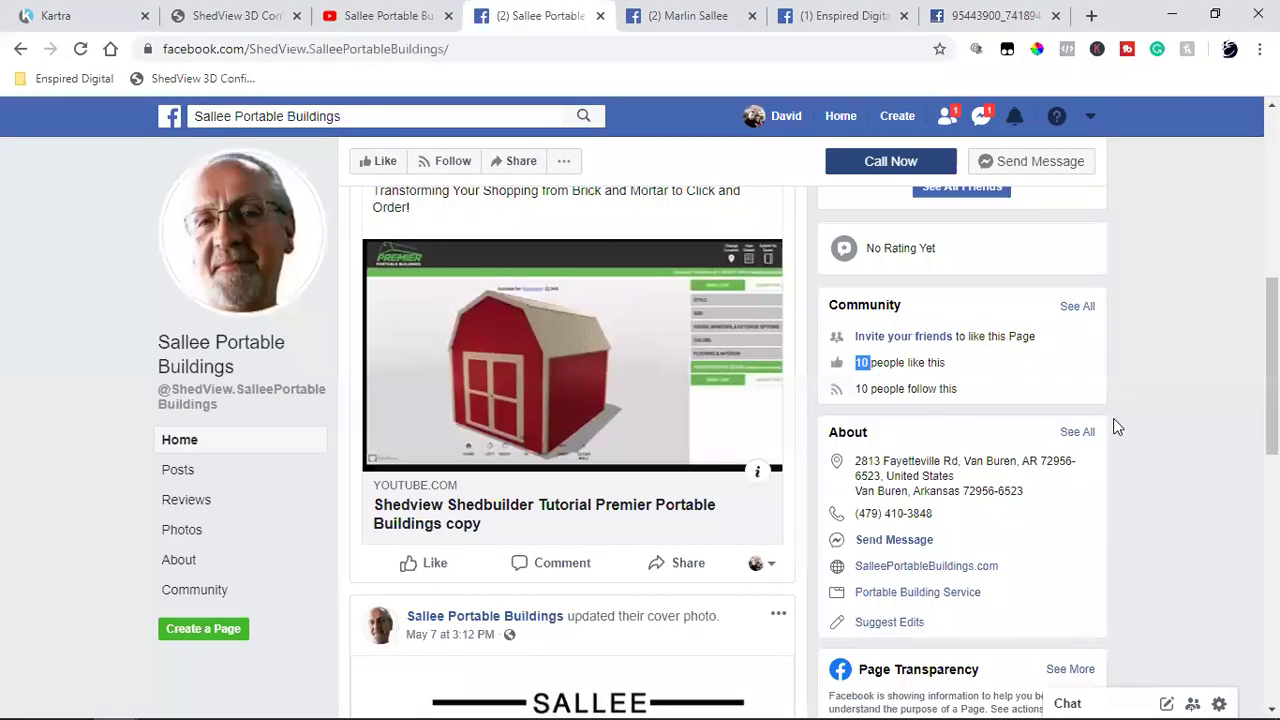
click(1145, 425)
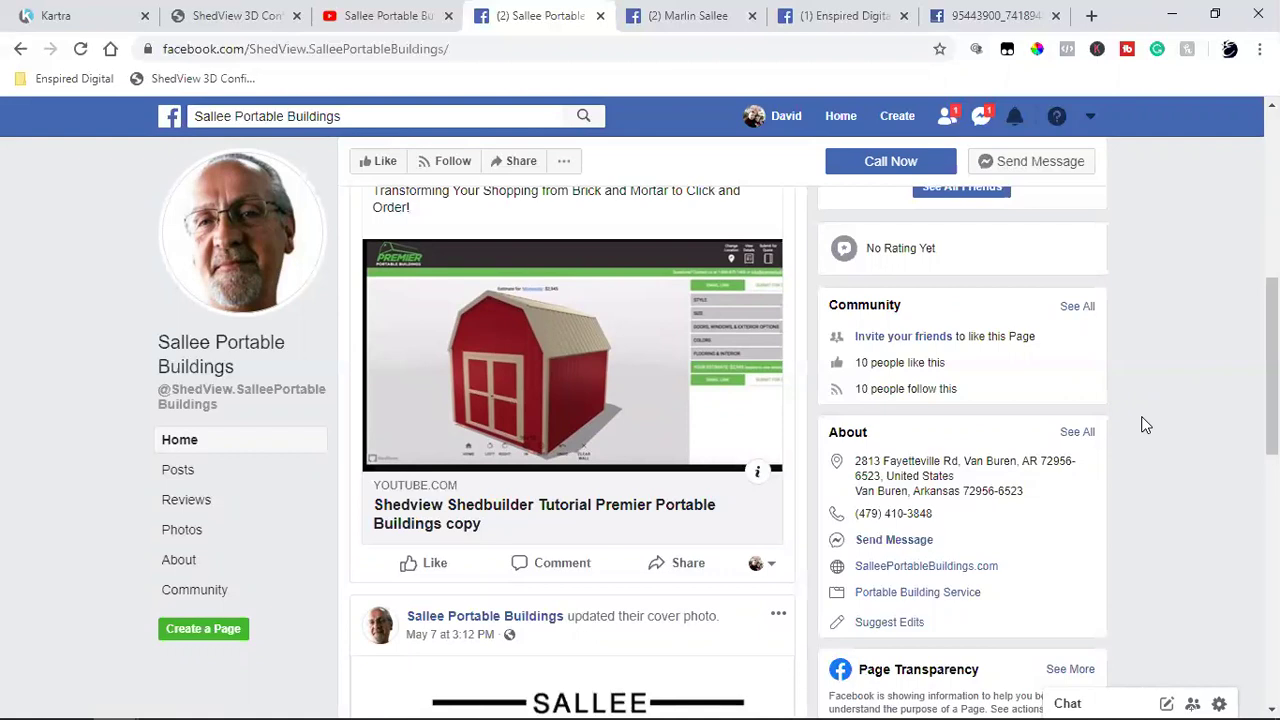
Step: On the ad image tab, enter 'carports' in the address bar, then load the Google home page
click(990, 15)
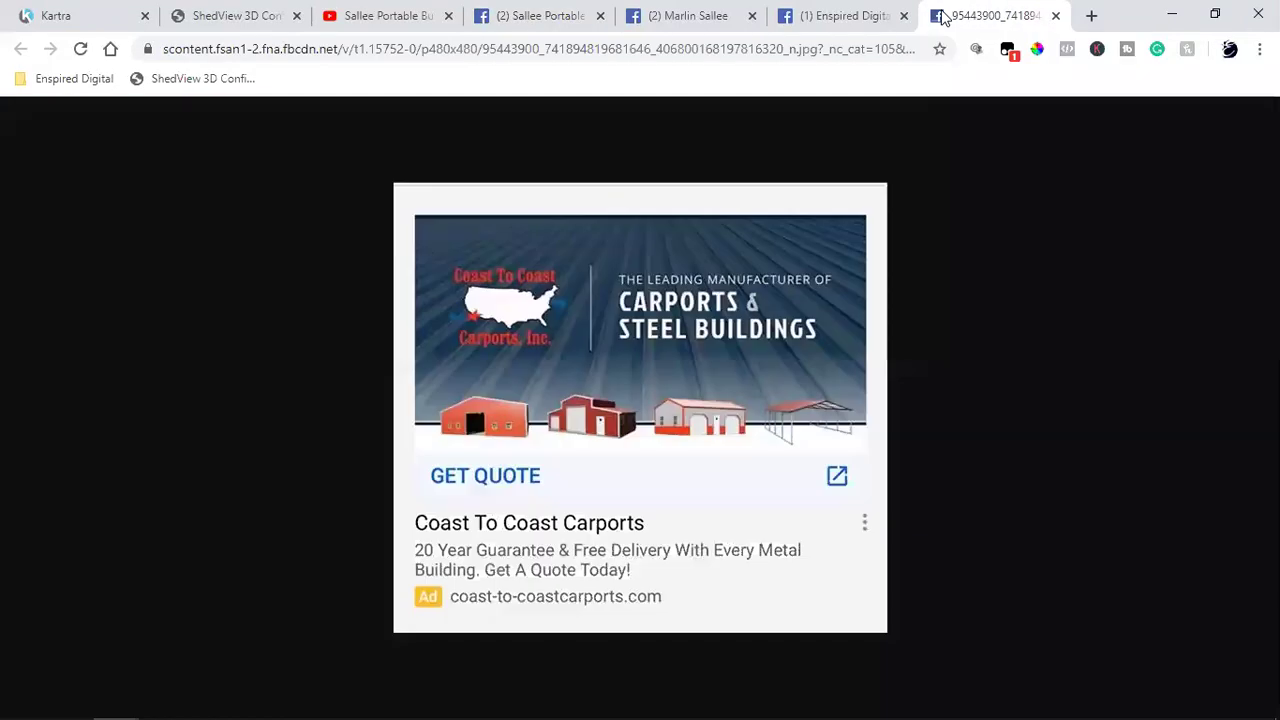
click(642, 50)
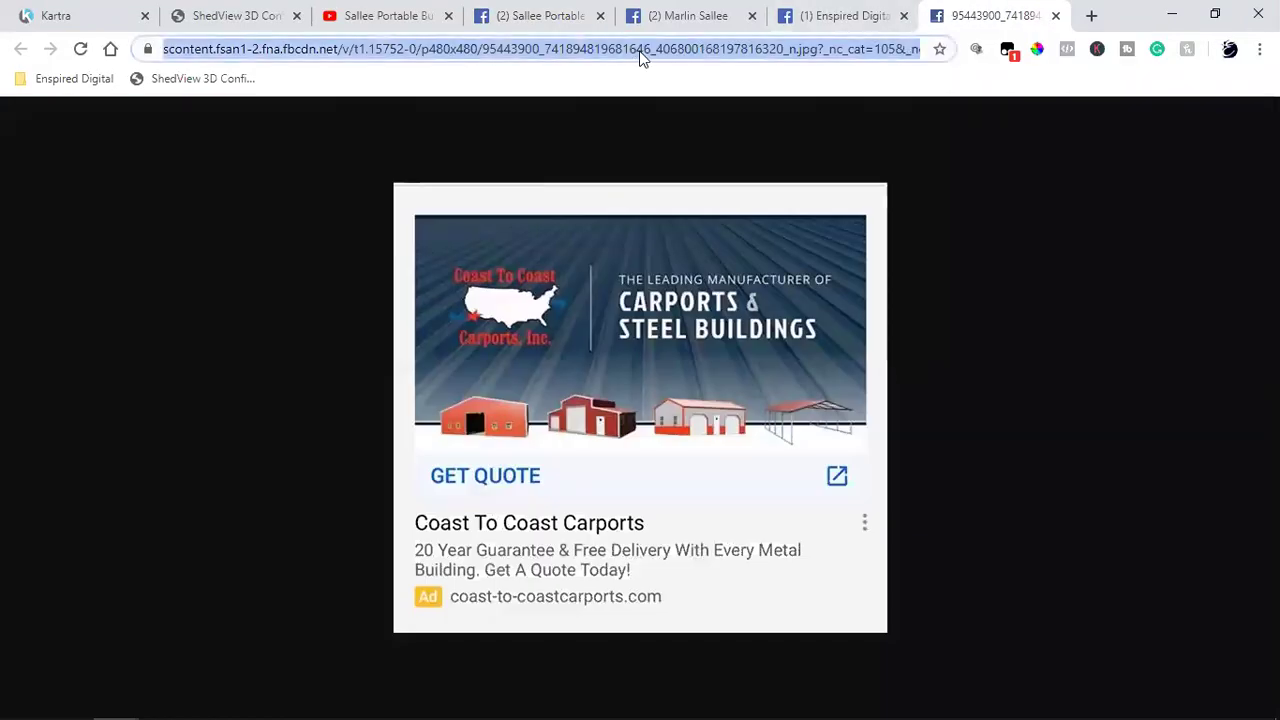
text(carports)
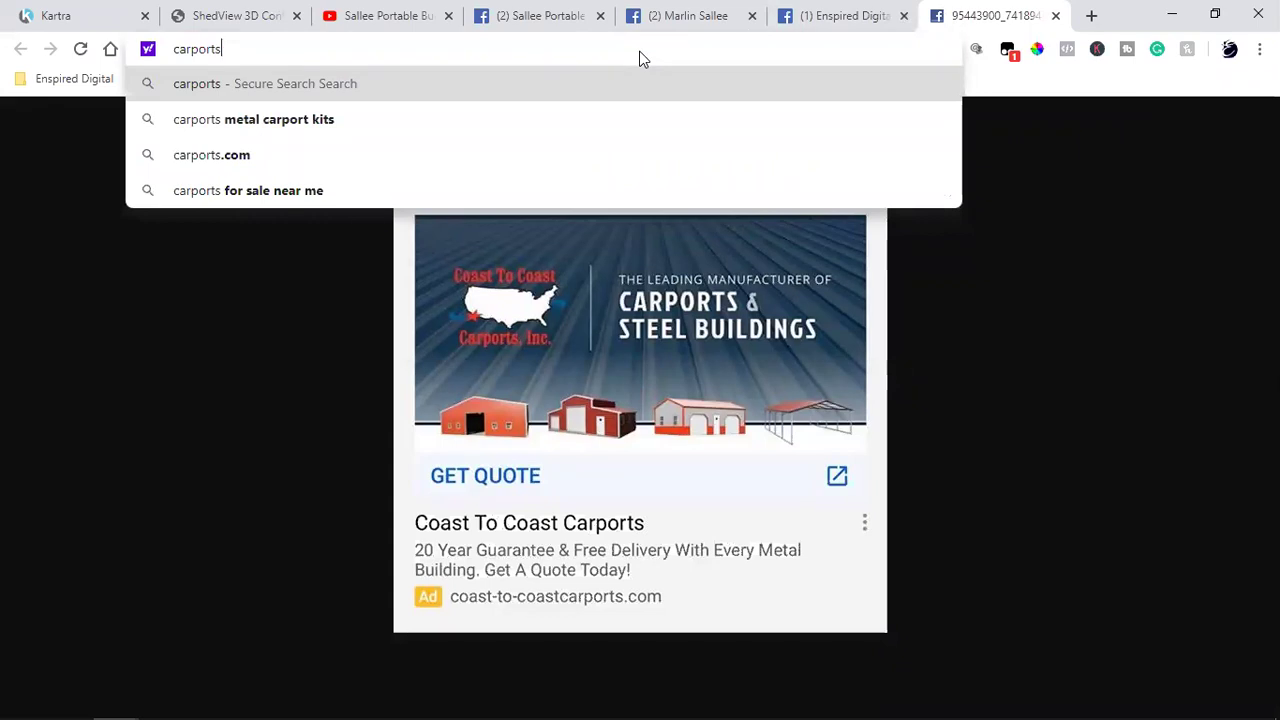
click(112, 49)
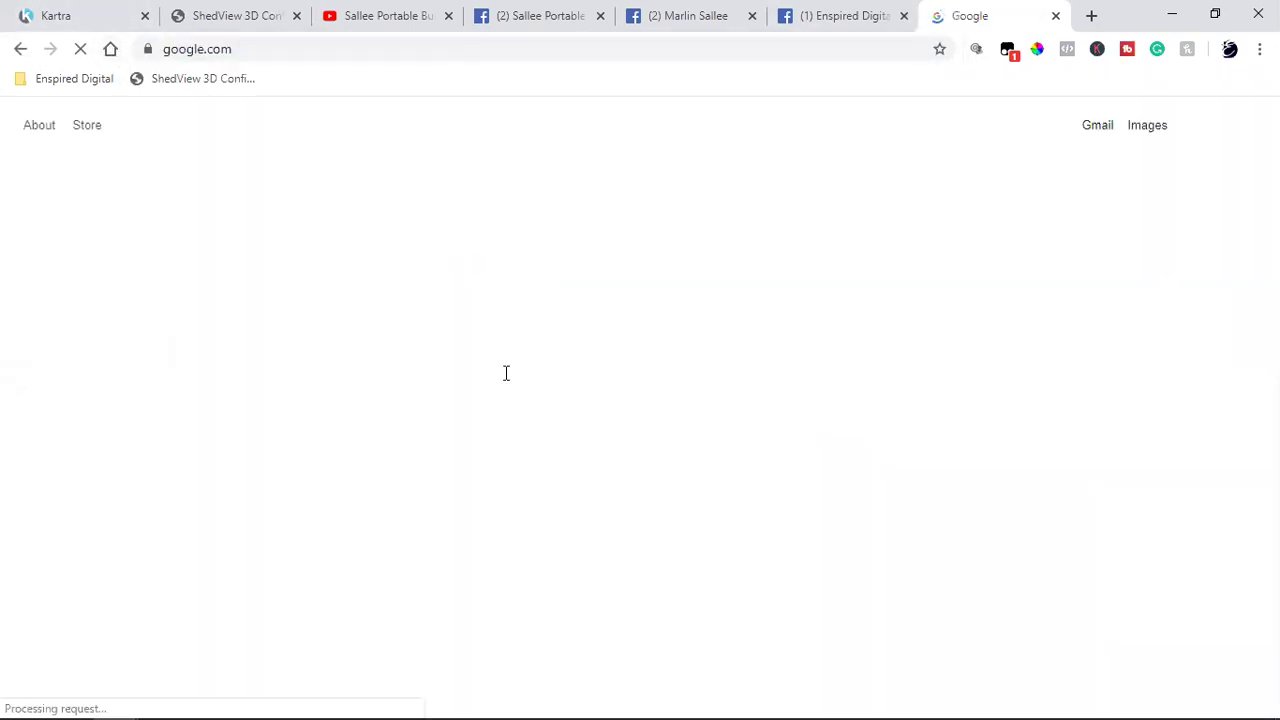
Step: Search Google for 'carports van buren ar' using the suggestion list
text(carports)
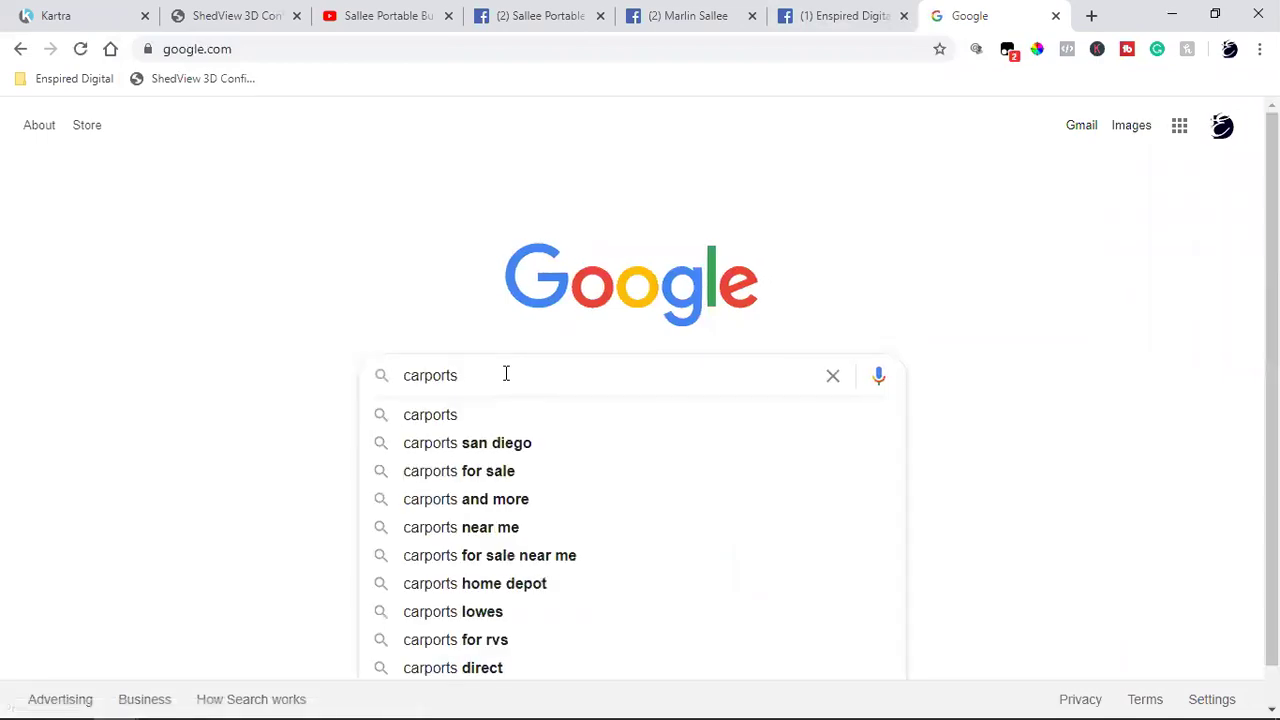
text( v)
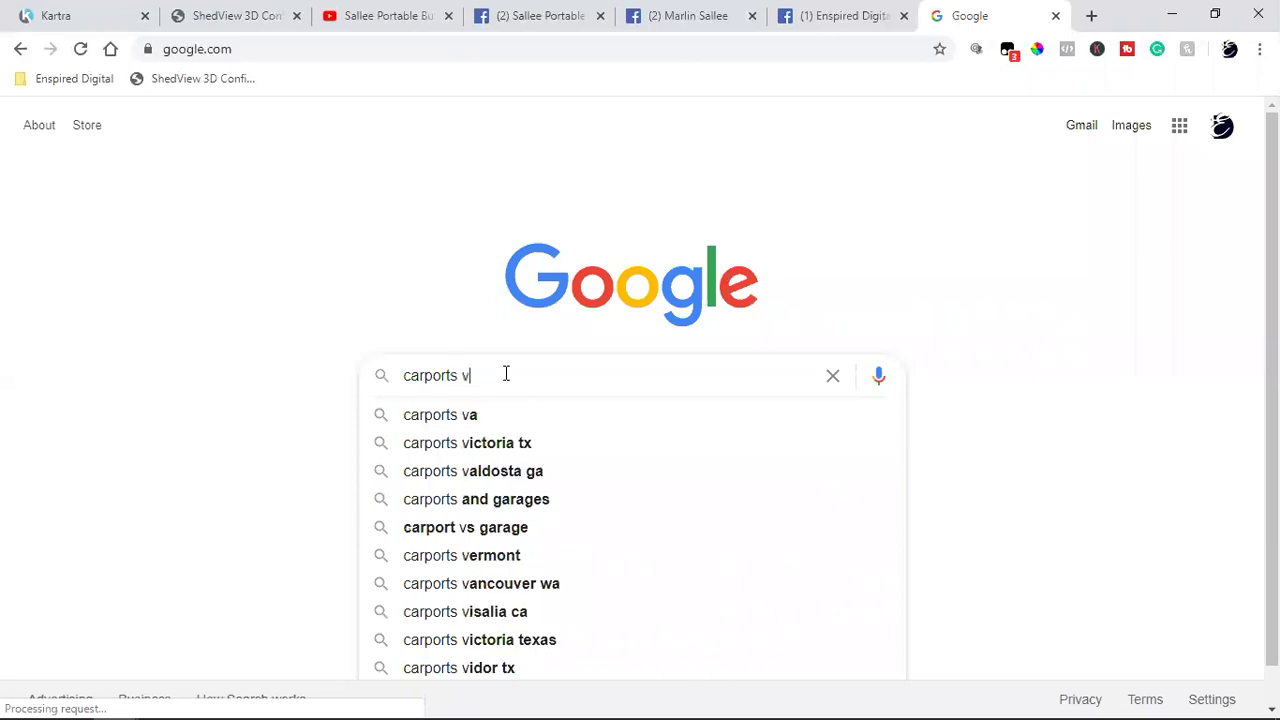
text(anbe)
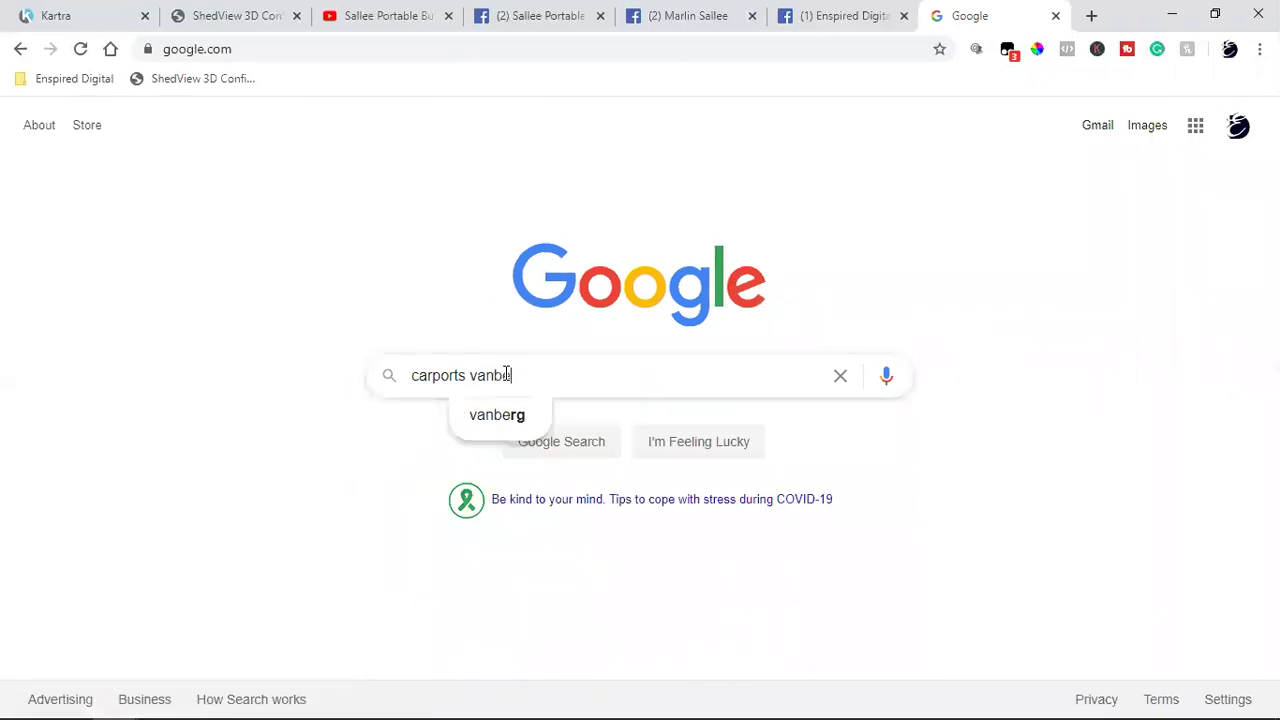
key(BackSpace)
key(BackSpace)
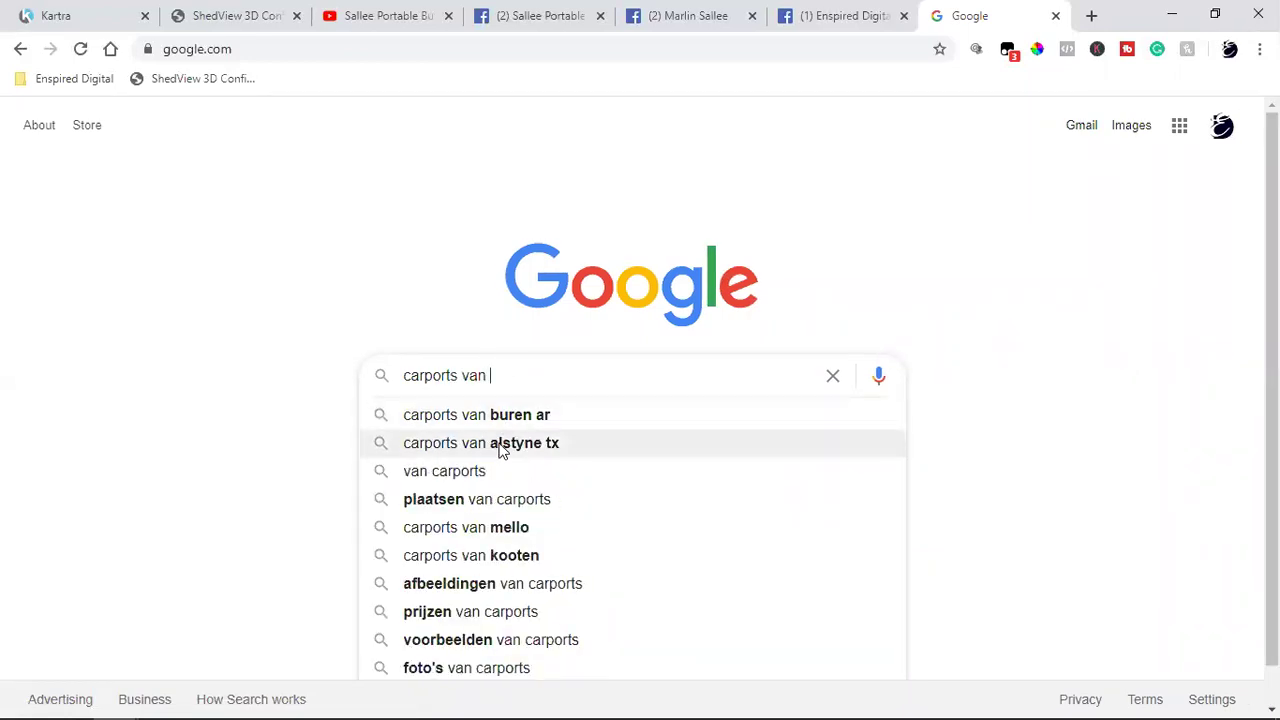
click(520, 415)
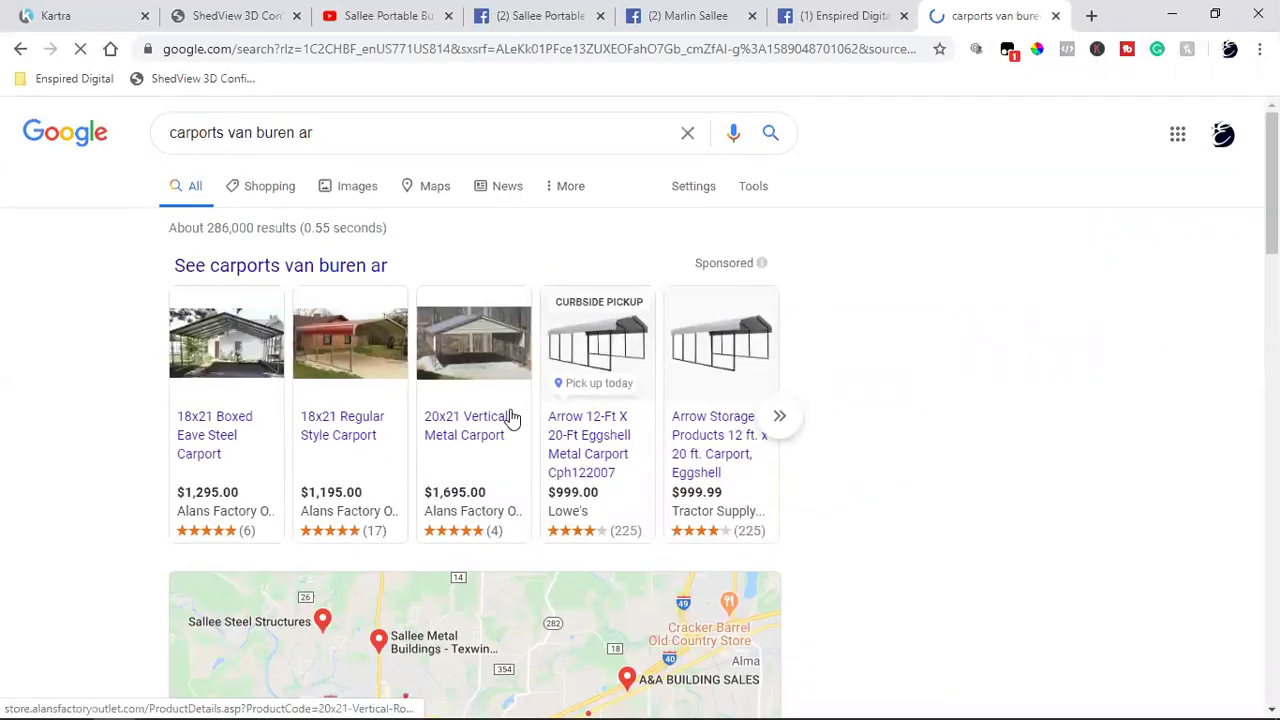
Step: Scroll past the Van Buren map and local dealer listings, glance at Kartra, and reach the organic results
scroll(510, 418, down, 3)
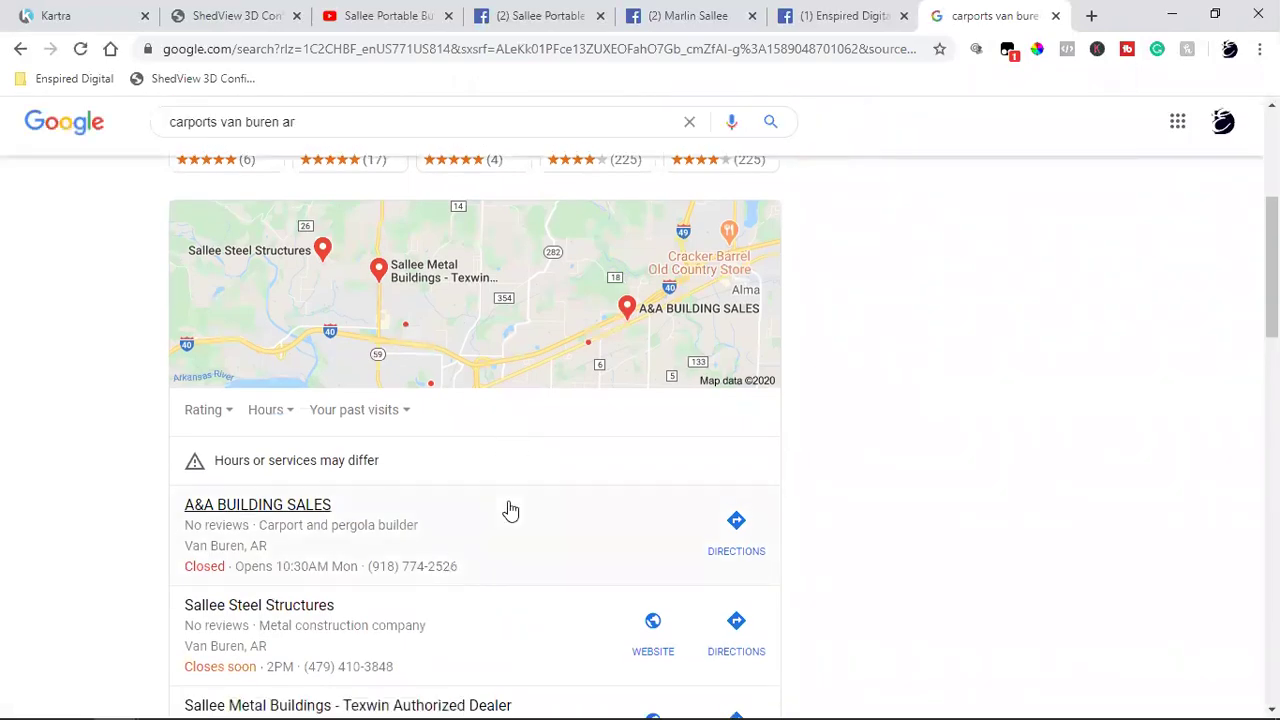
scroll(510, 510, down, 2)
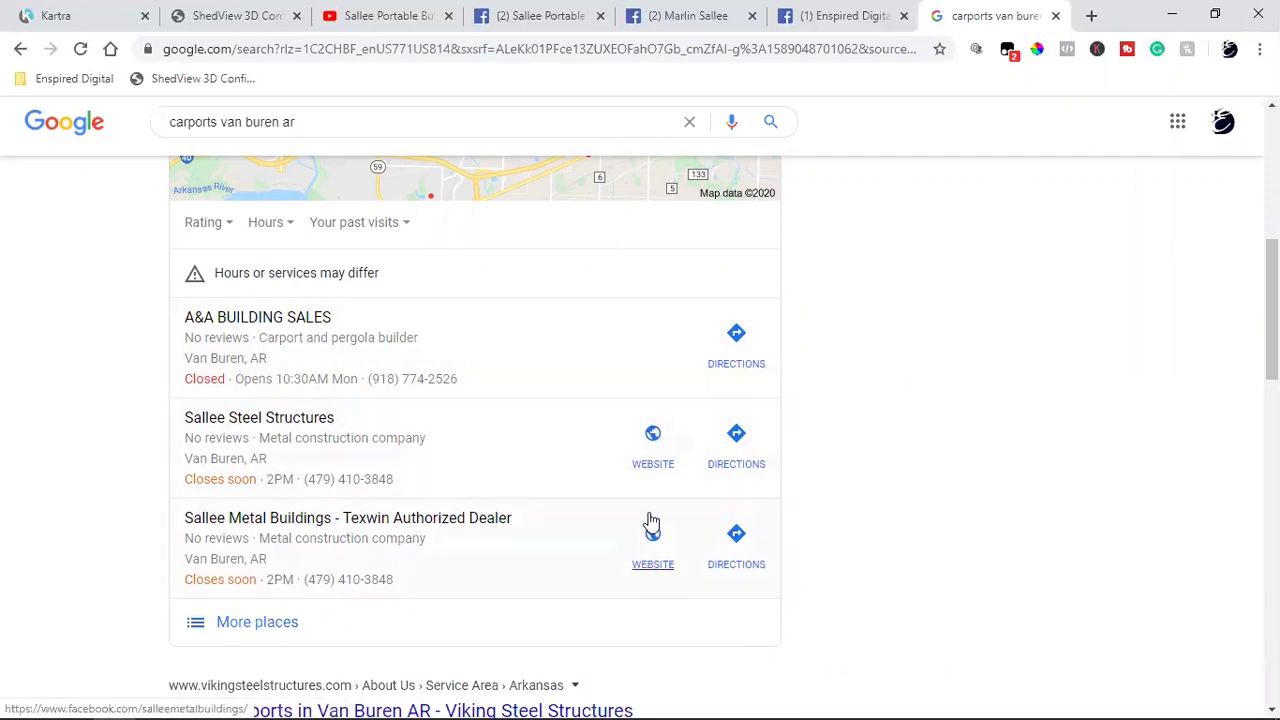
click(57, 15)
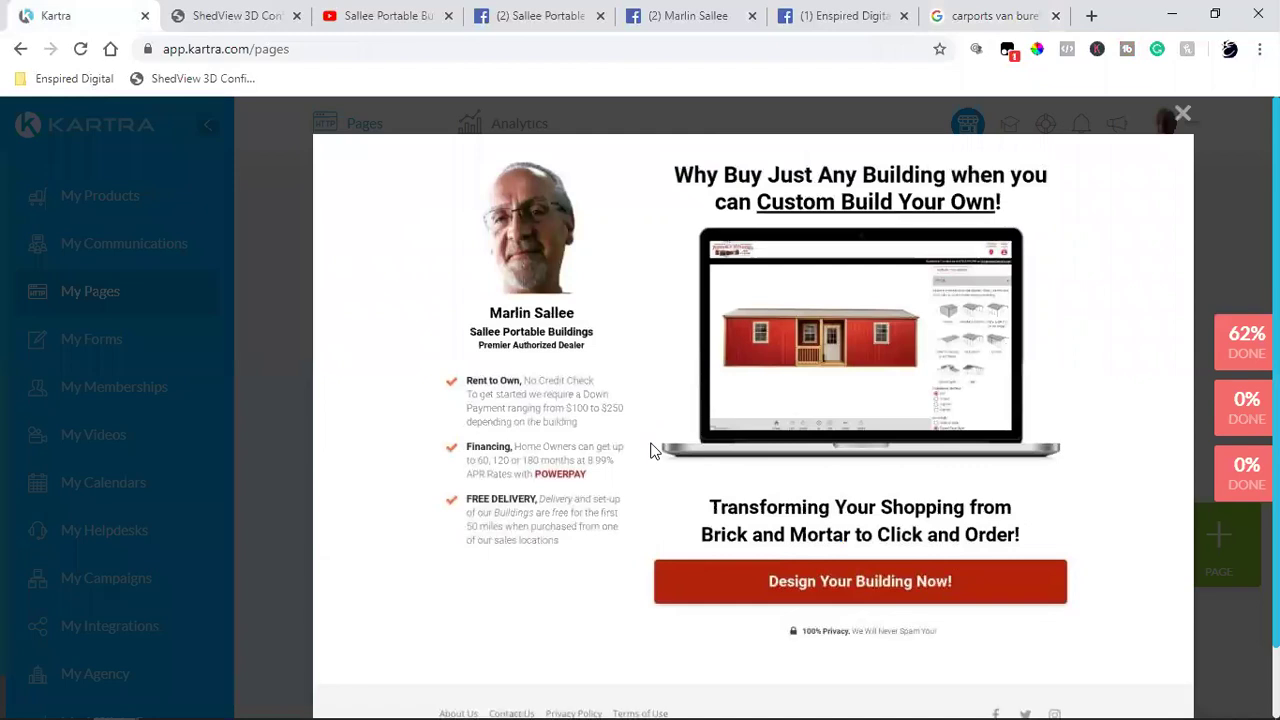
click(955, 27)
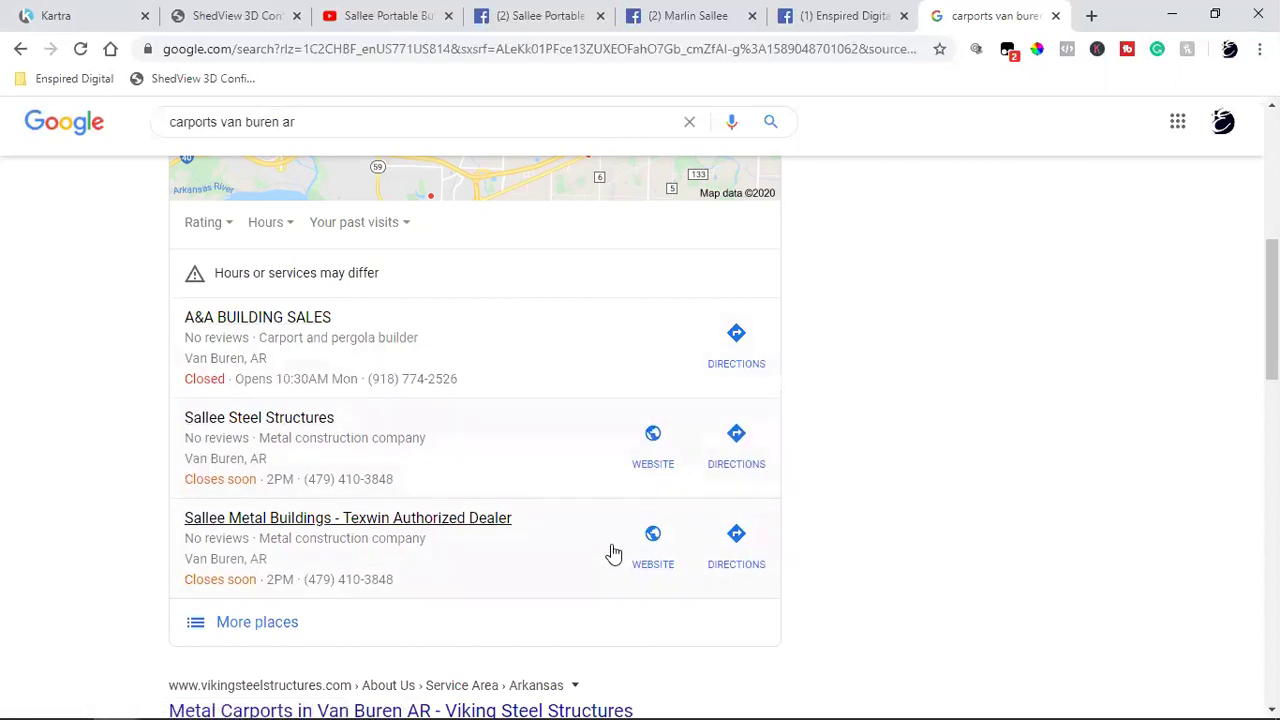
scroll(612, 548, down, 2)
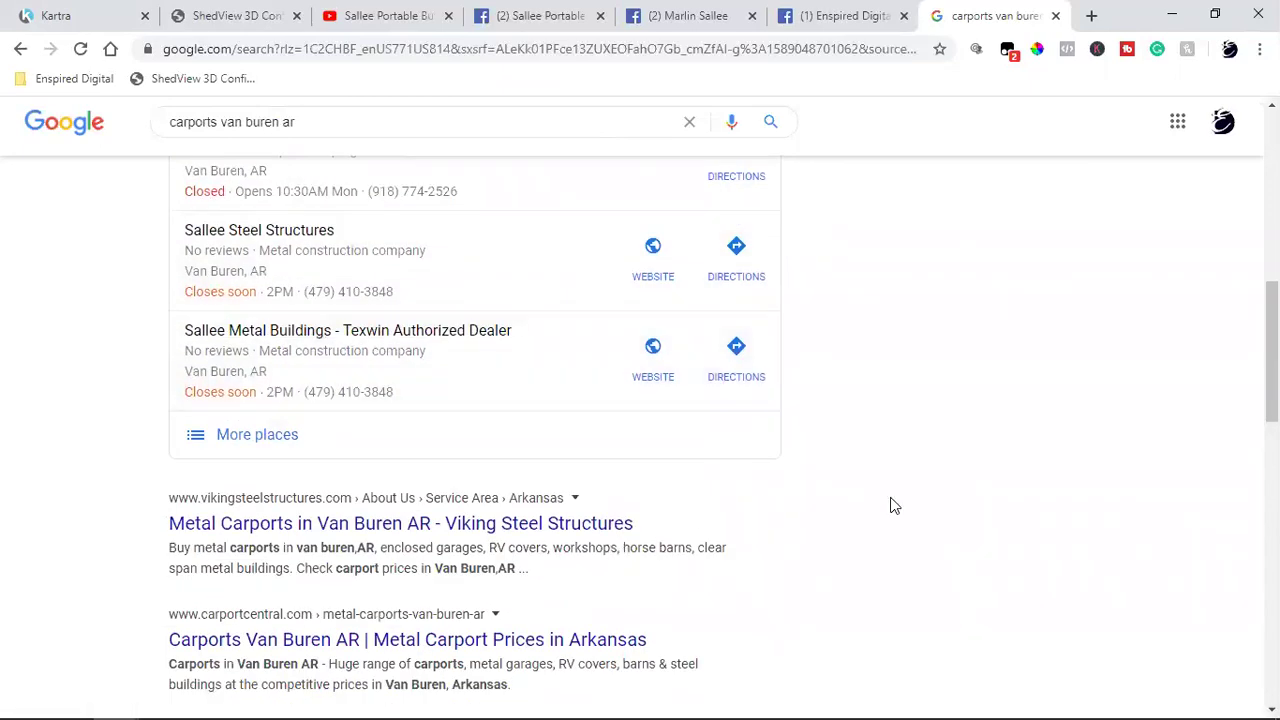
scroll(893, 506, down, 2)
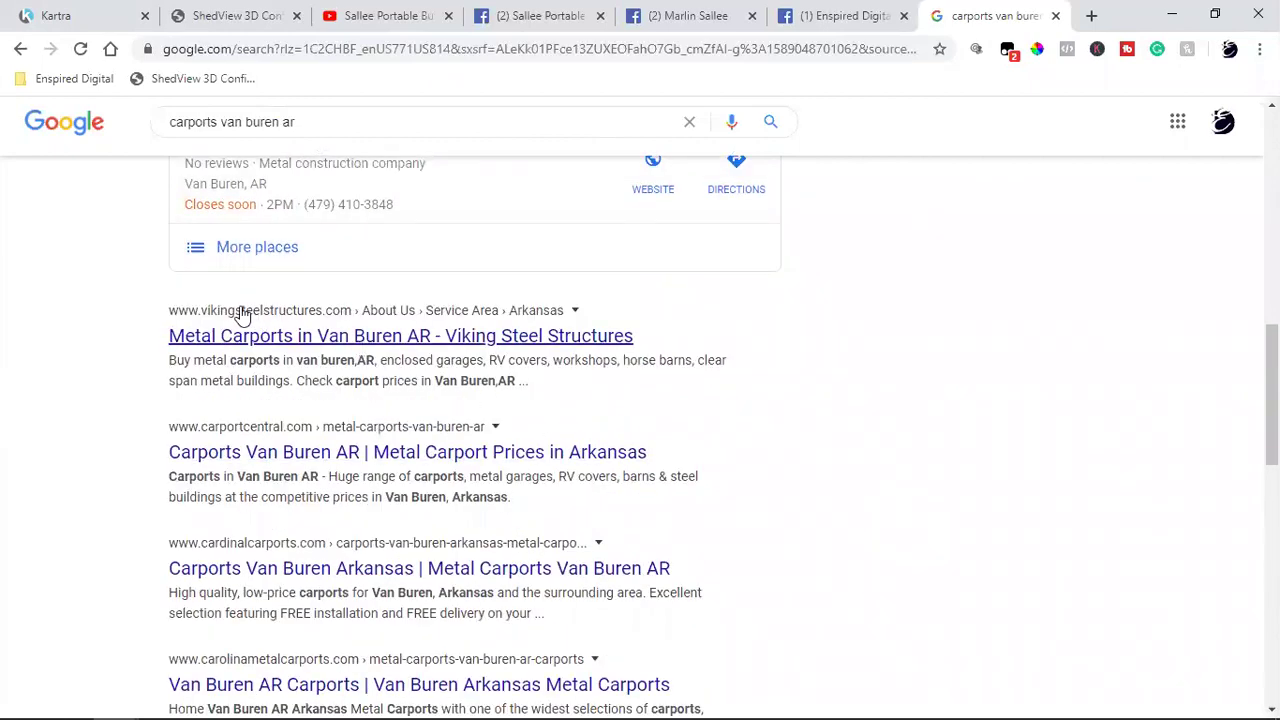
Step: Open the Viking Steel Structures Van Buren carports page, dismiss its promo popup, and scroll down through it
click(329, 340)
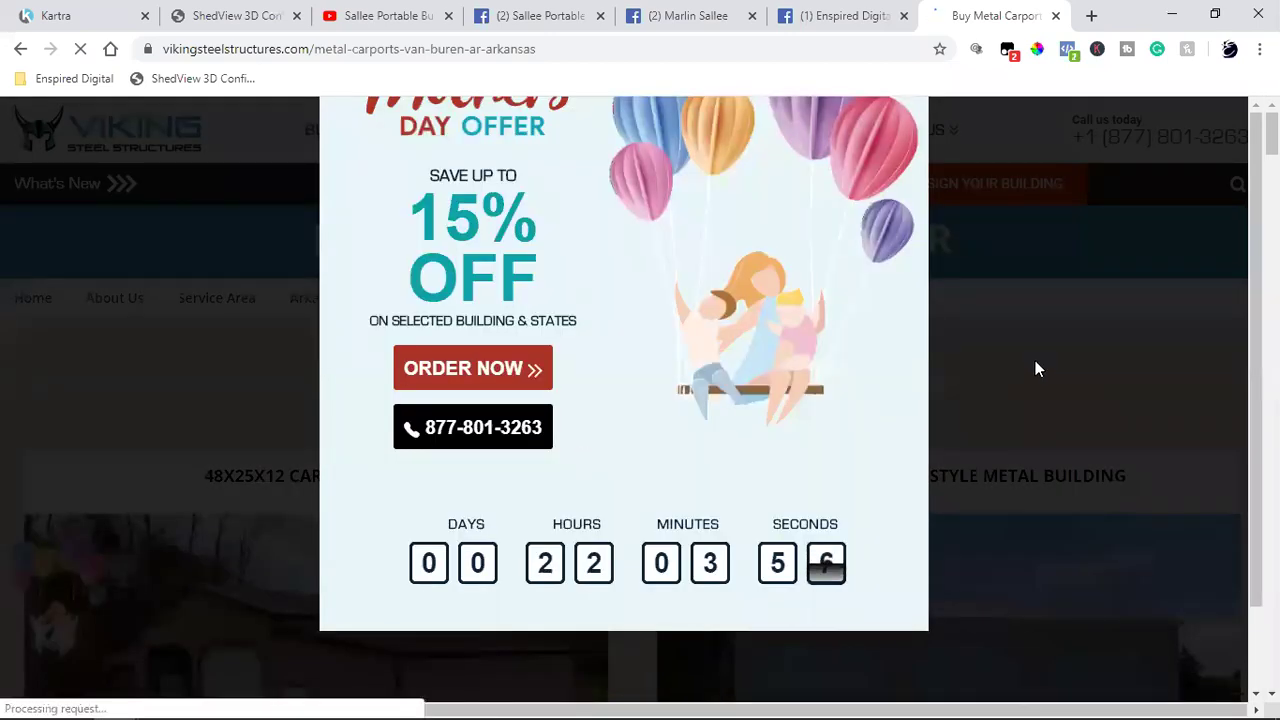
click(1034, 366)
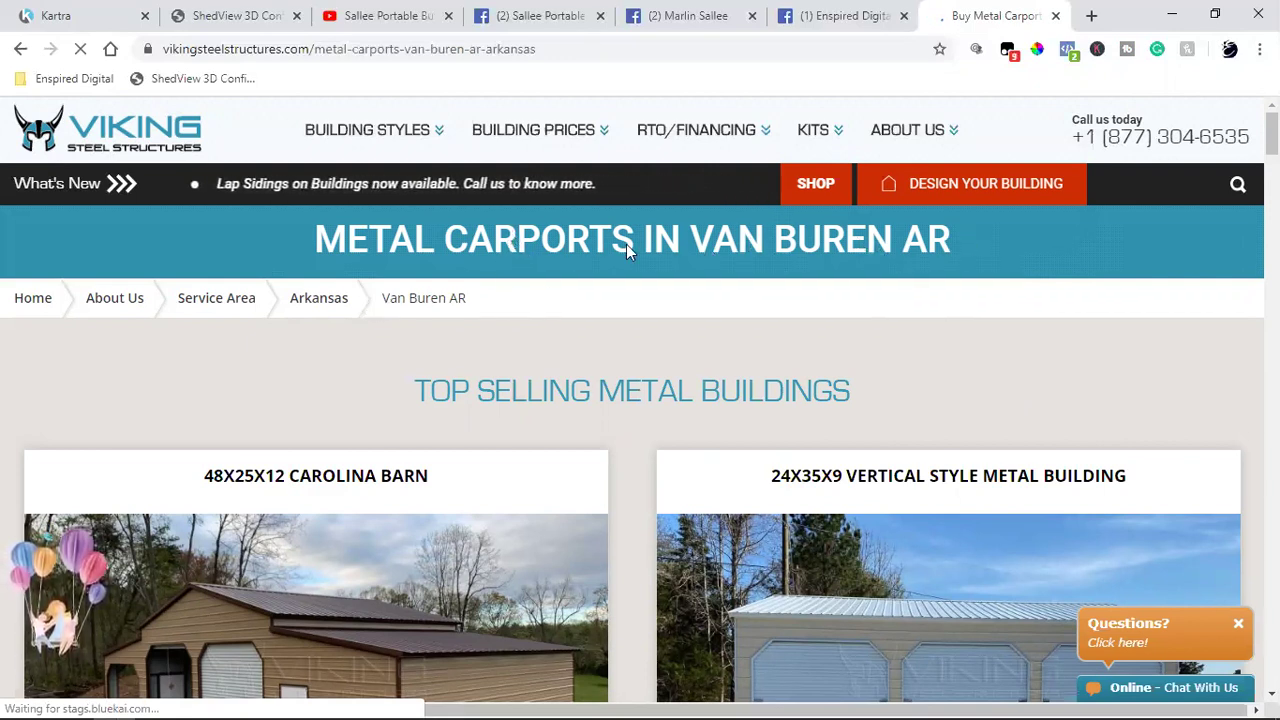
scroll(627, 250, down, 2)
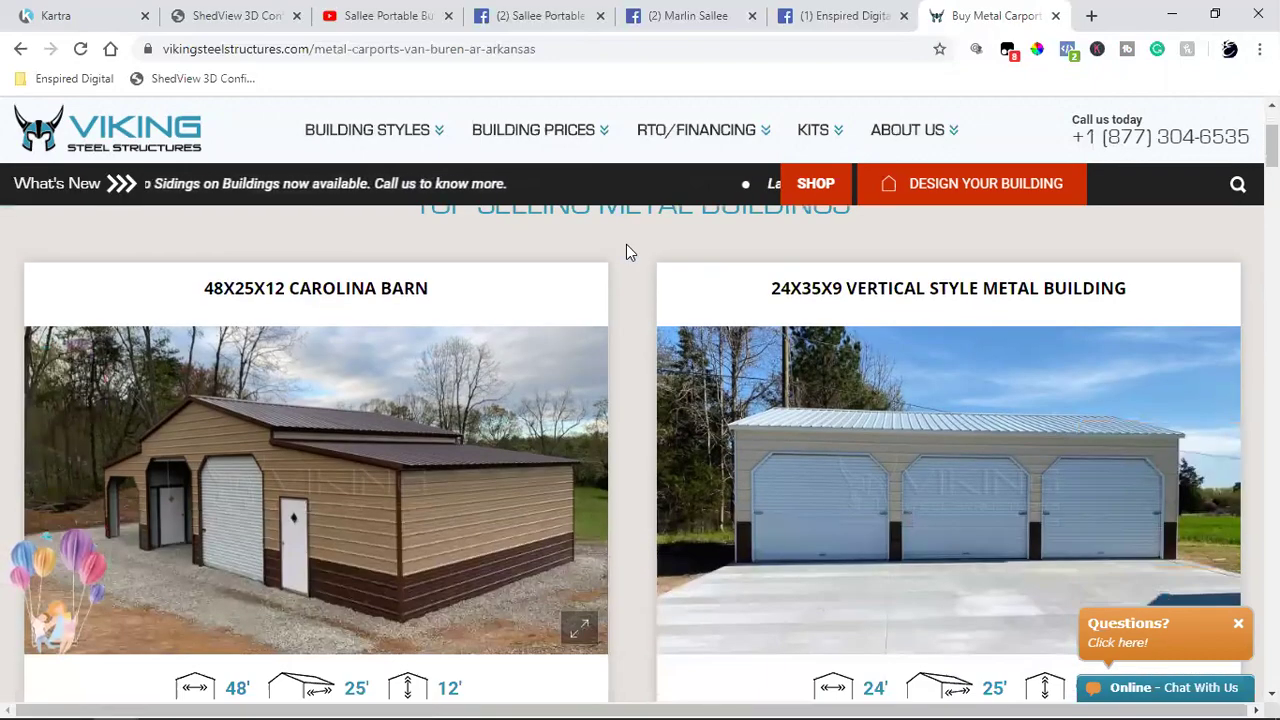
scroll(627, 250, down, 8)
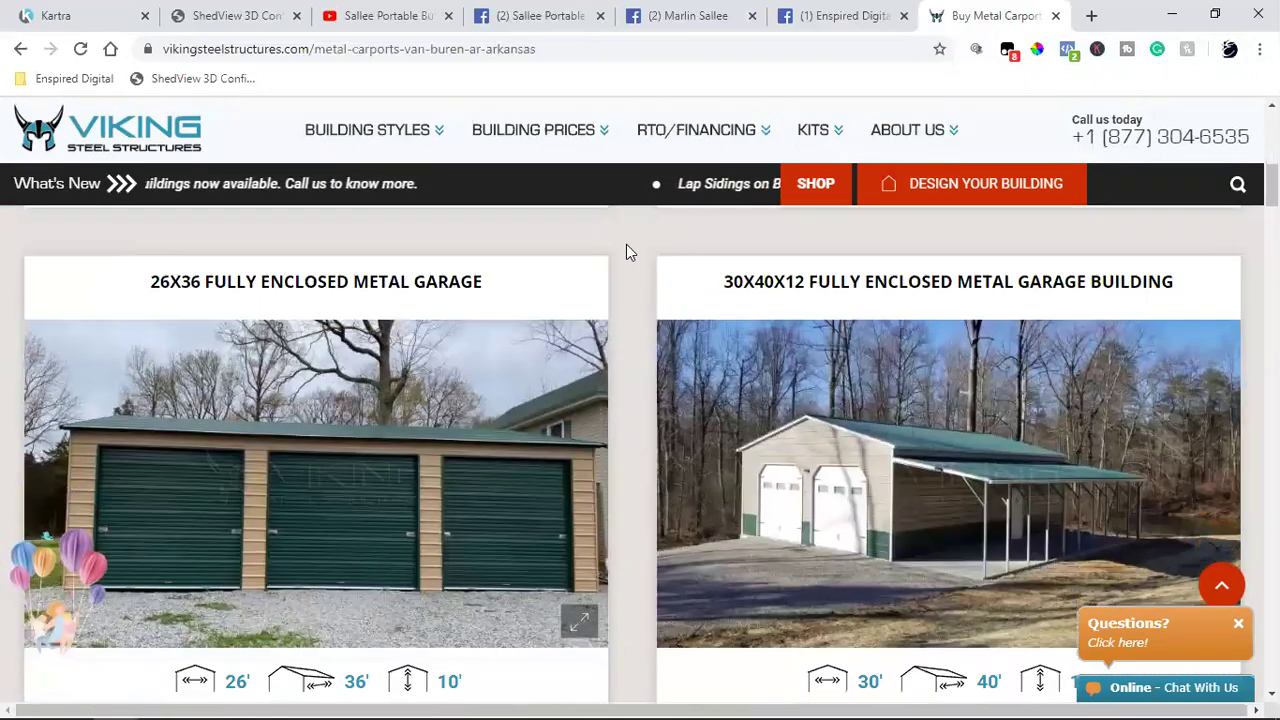
scroll(626, 250, down, 11)
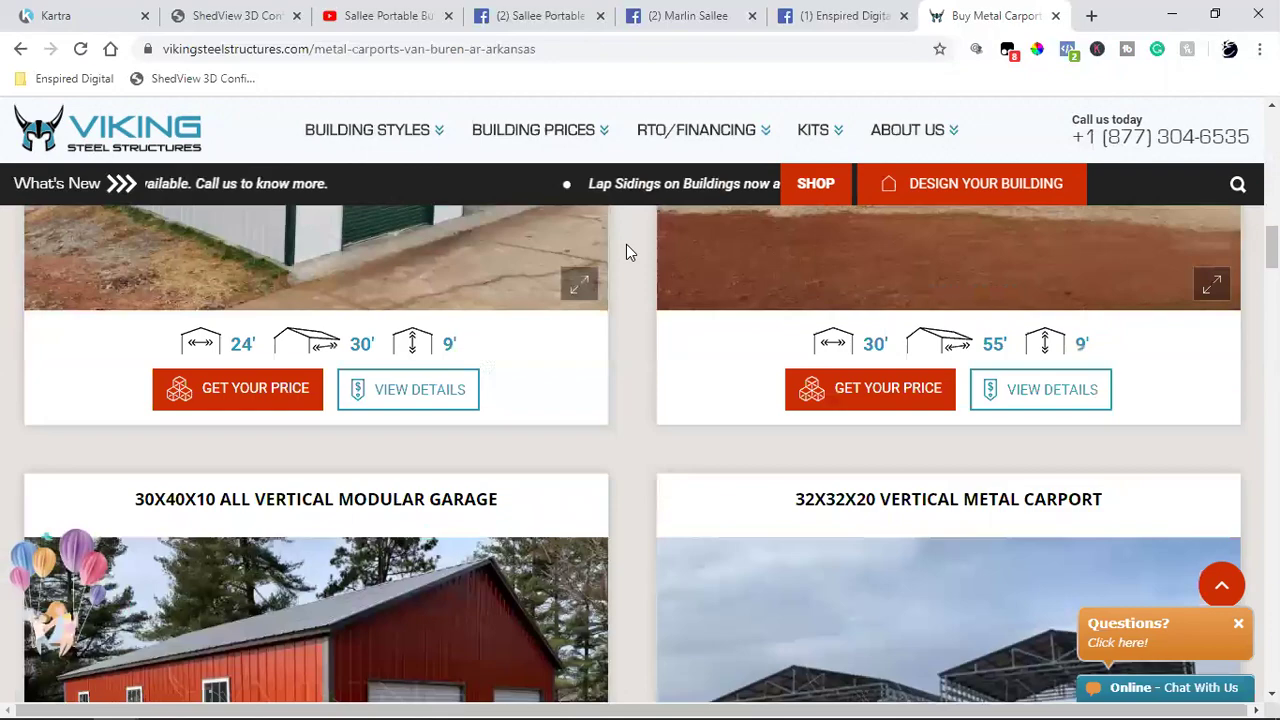
scroll(626, 252, down, 8)
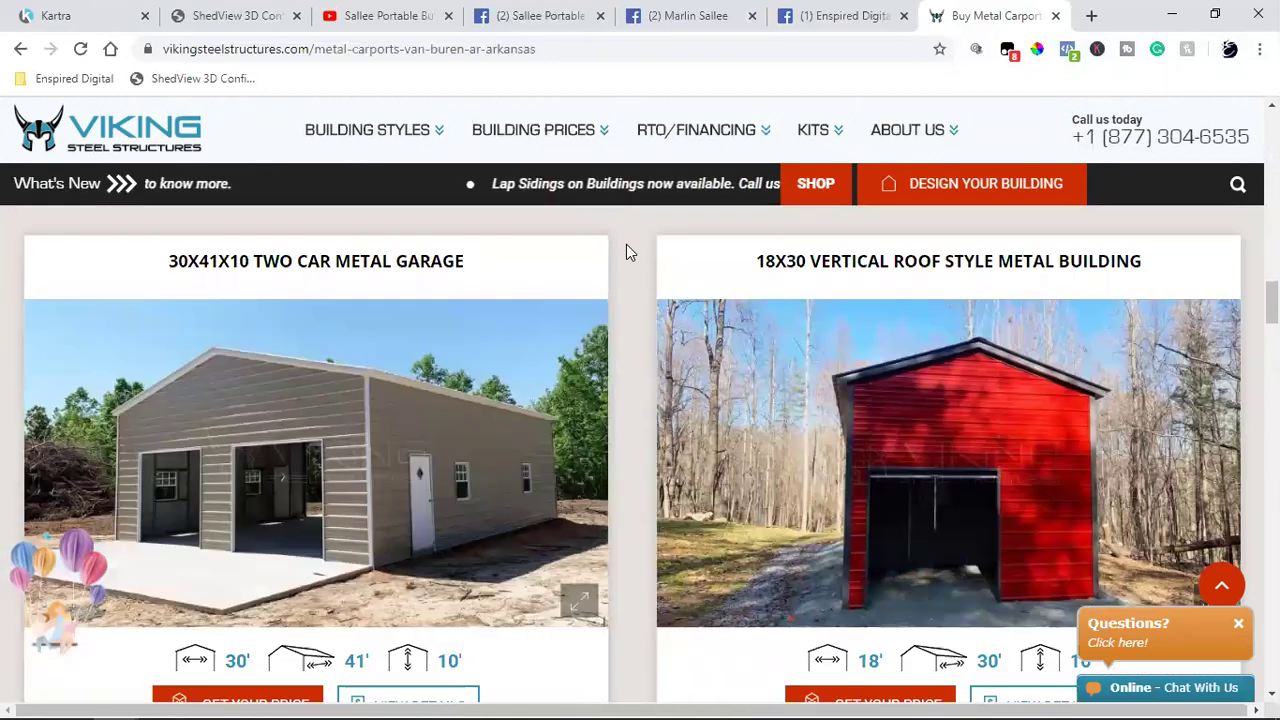
scroll(626, 252, down, 1)
scroll(626, 251, down, 15)
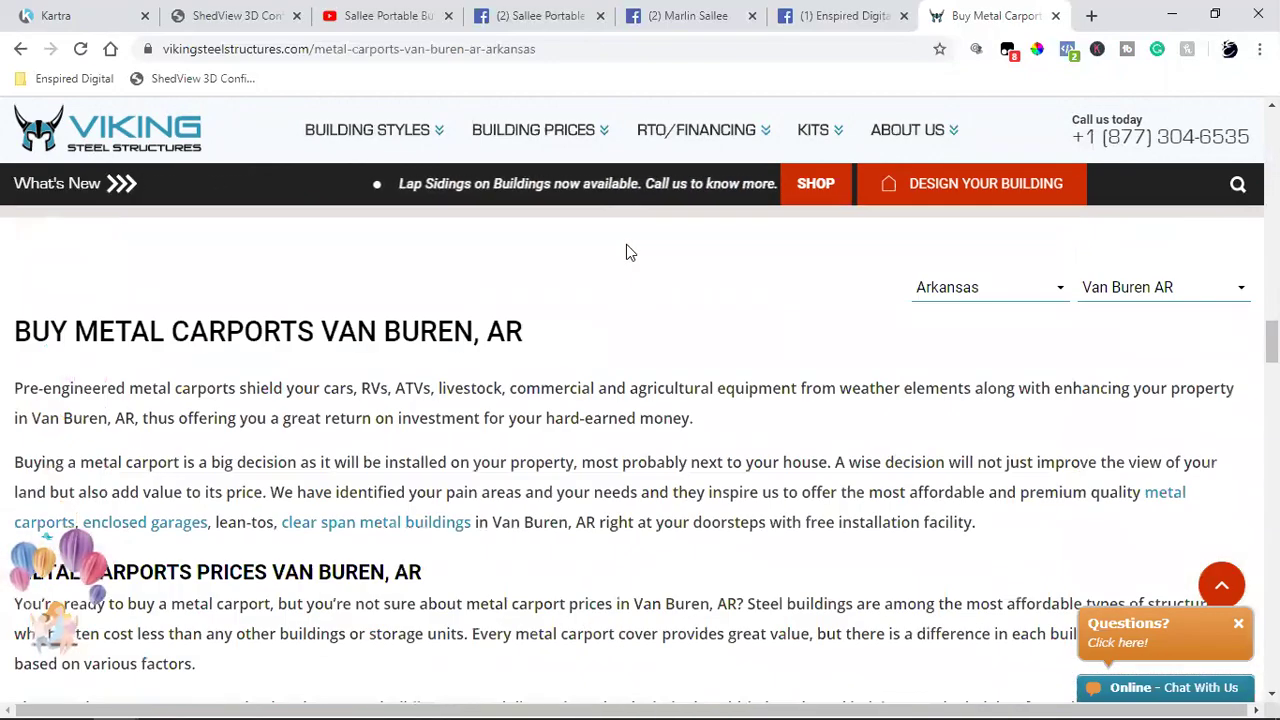
Step: Scroll back up through the Van Buren carports page toward the Arkansas city links
scroll(626, 251, down, 10)
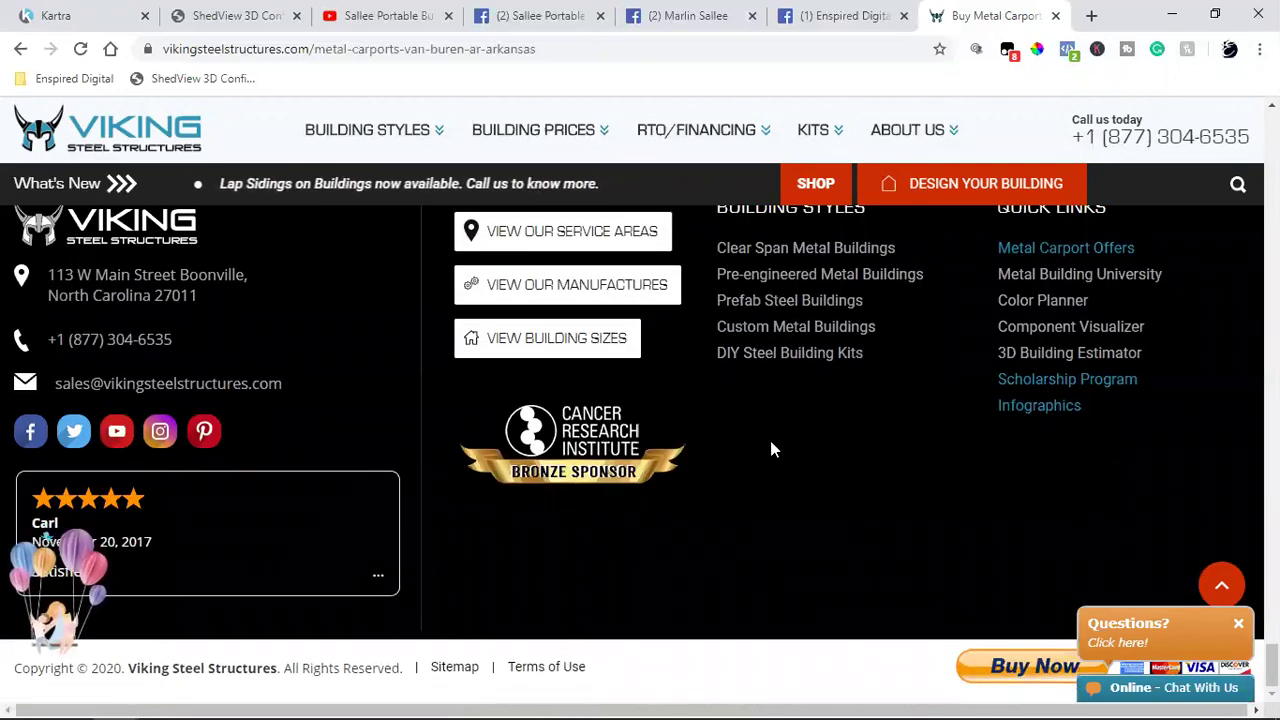
scroll(771, 449, up, 1)
scroll(771, 450, up, 5)
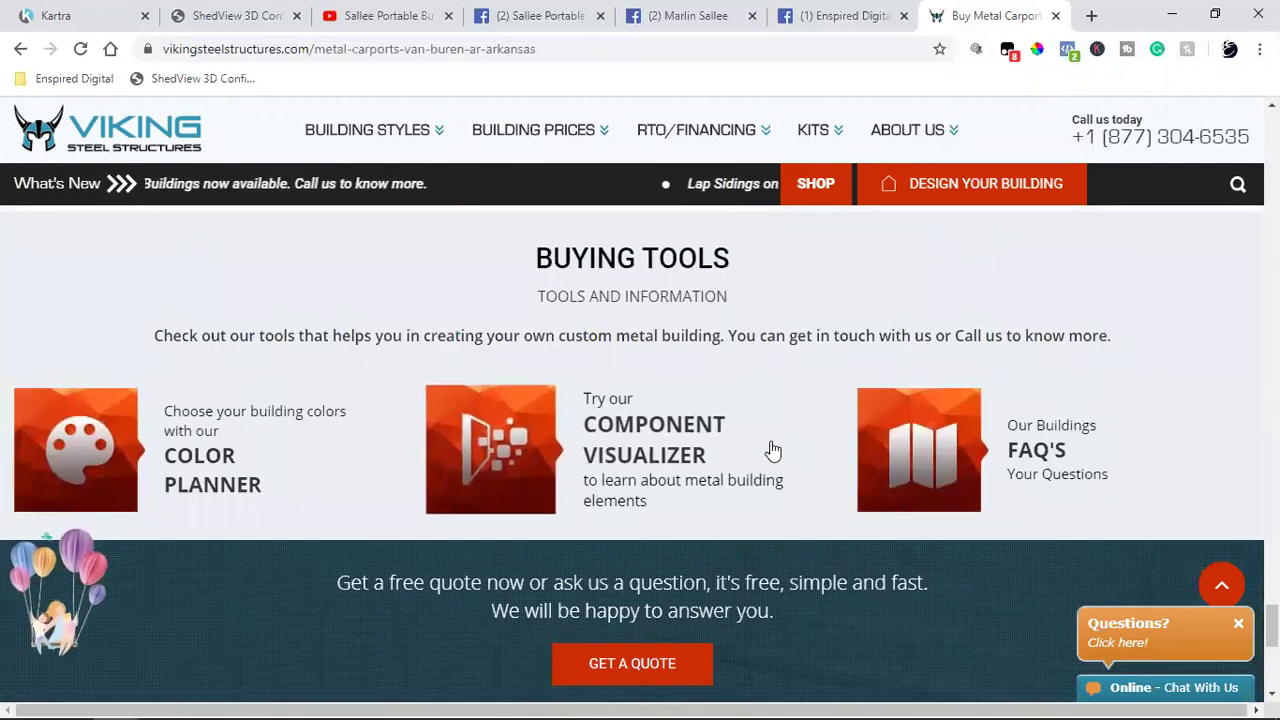
scroll(771, 450, up, 4)
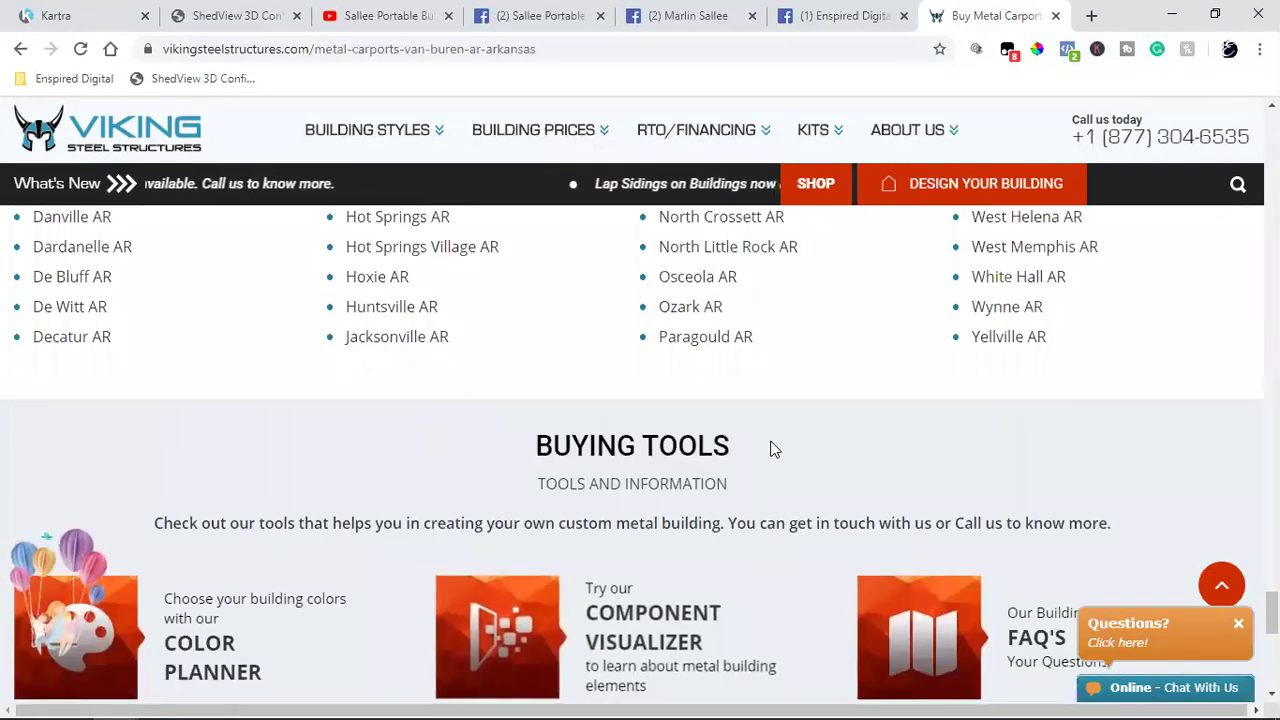
scroll(771, 449, up, 2)
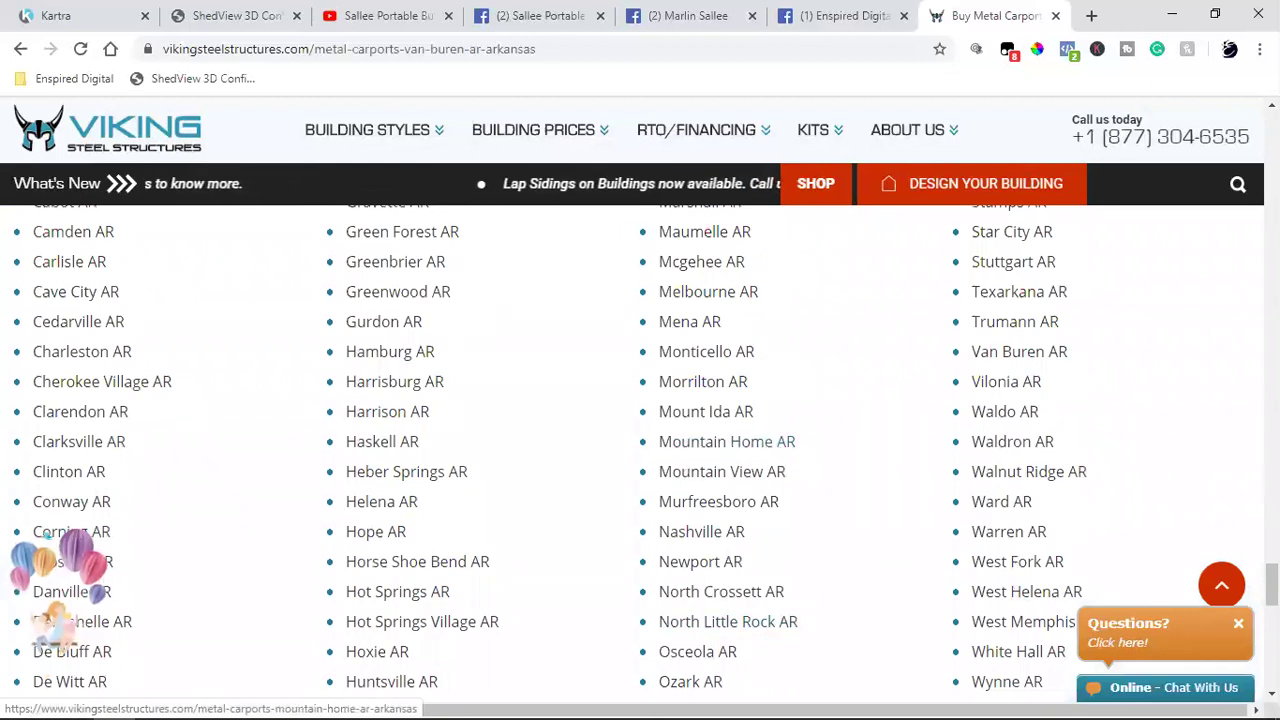
scroll(1013, 445, up, 7)
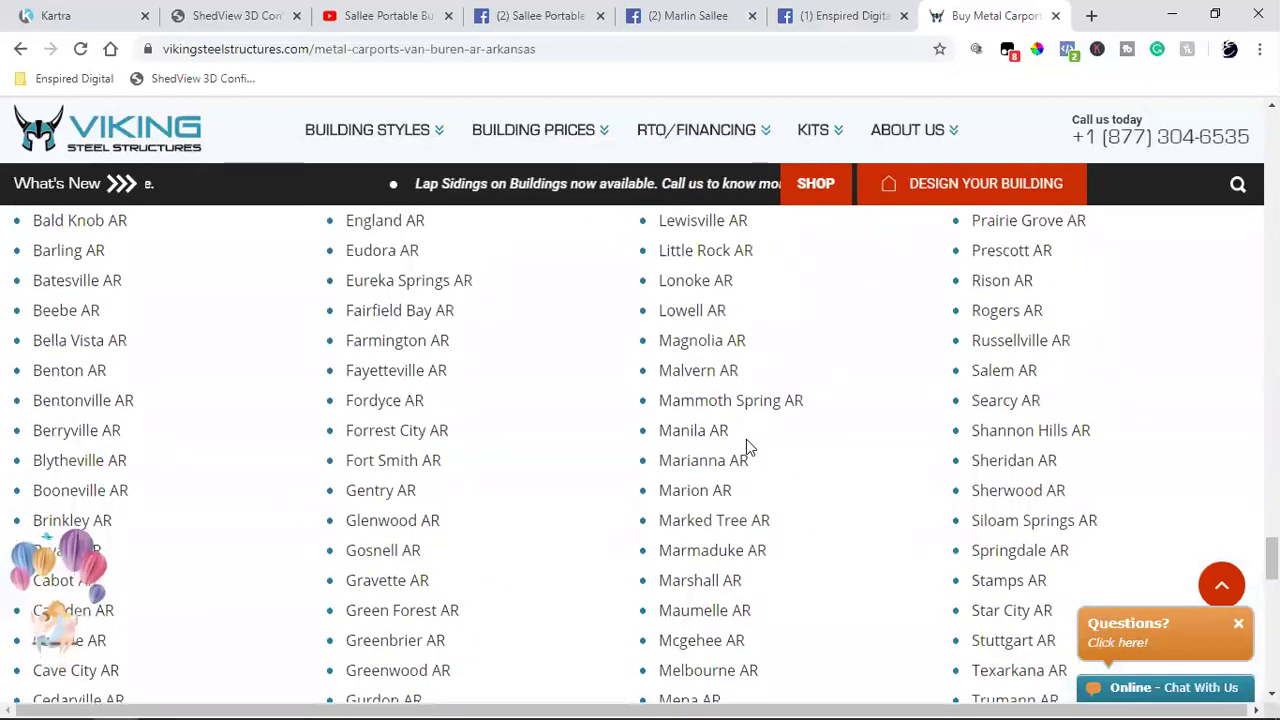
scroll(746, 439, up, 1)
scroll(746, 443, down, 2)
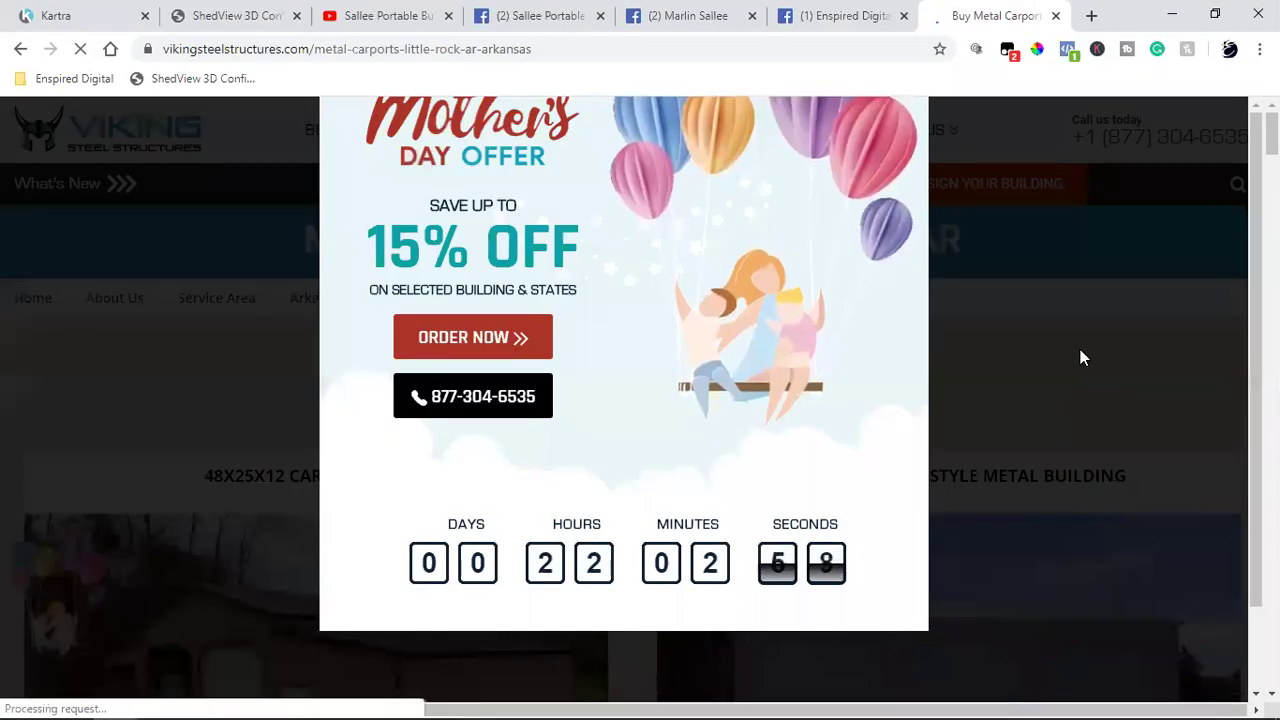
Step: Dismiss the Mother's Day popup on the Little Rock page and go back to the Van Buren page
click(1081, 350)
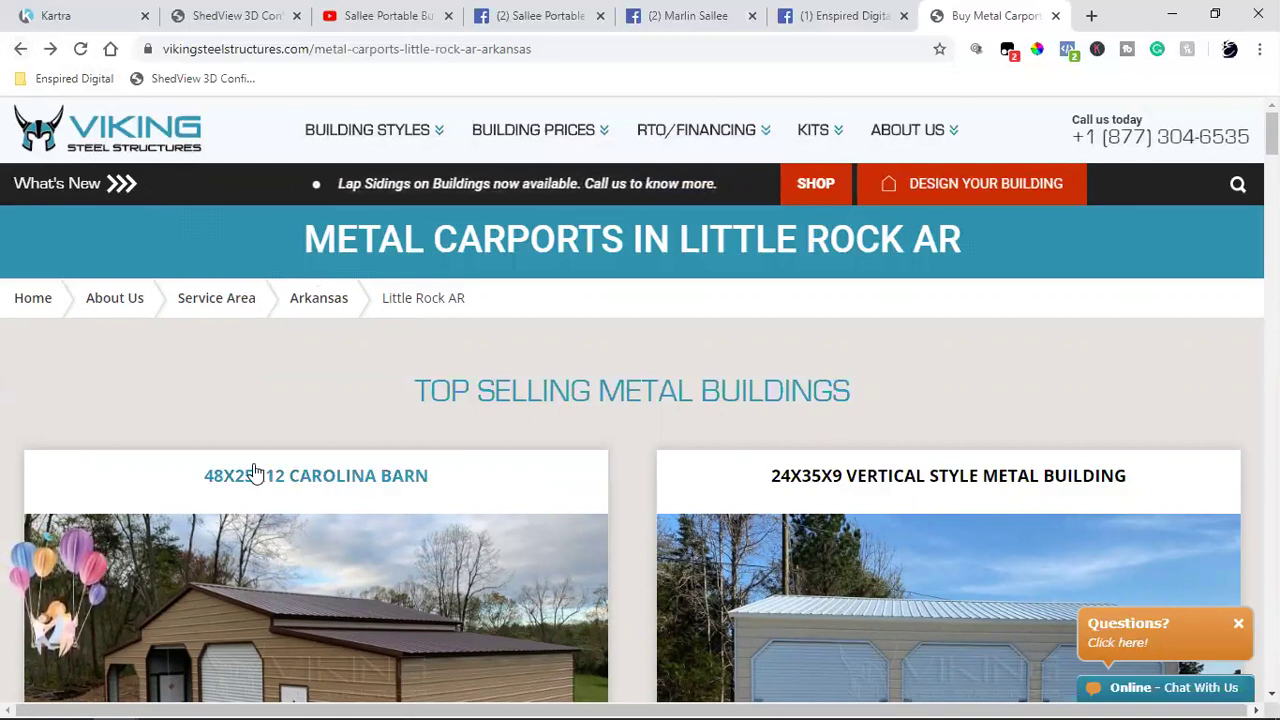
click(16, 49)
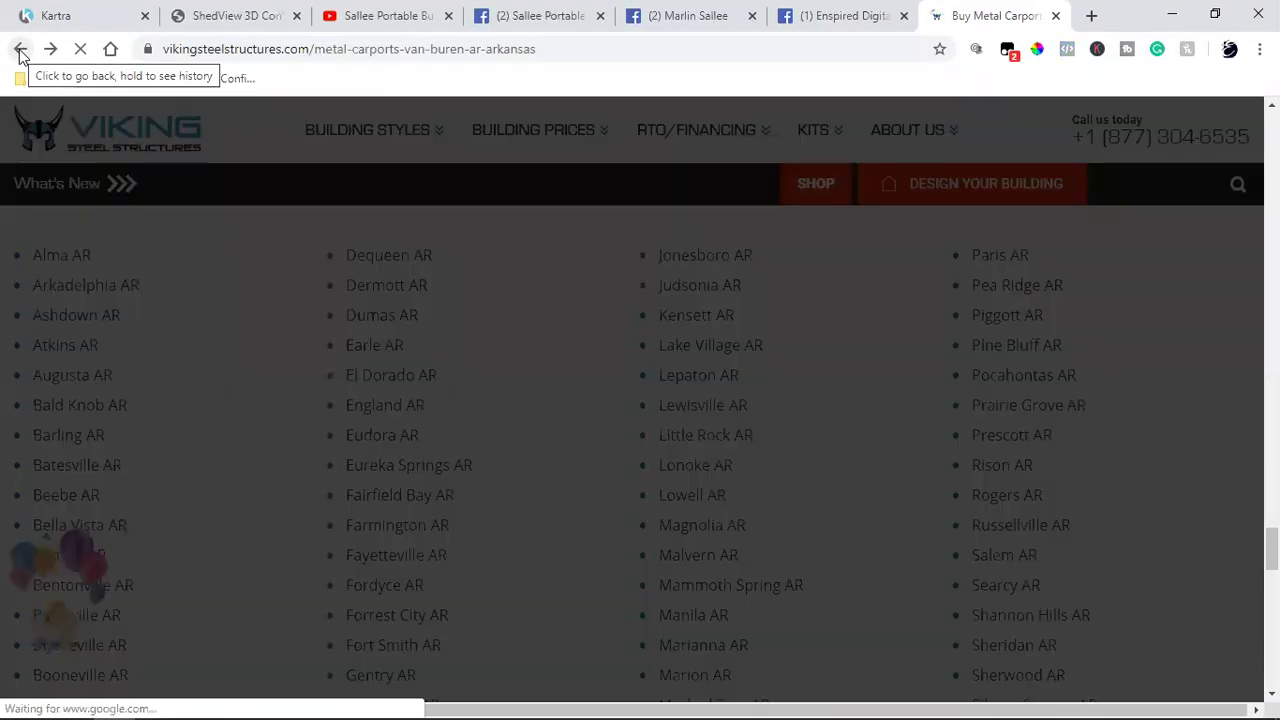
Step: Return to the 'carports van buren ar' Google results and open the carportcentral.com Van Buren result
click(19, 53)
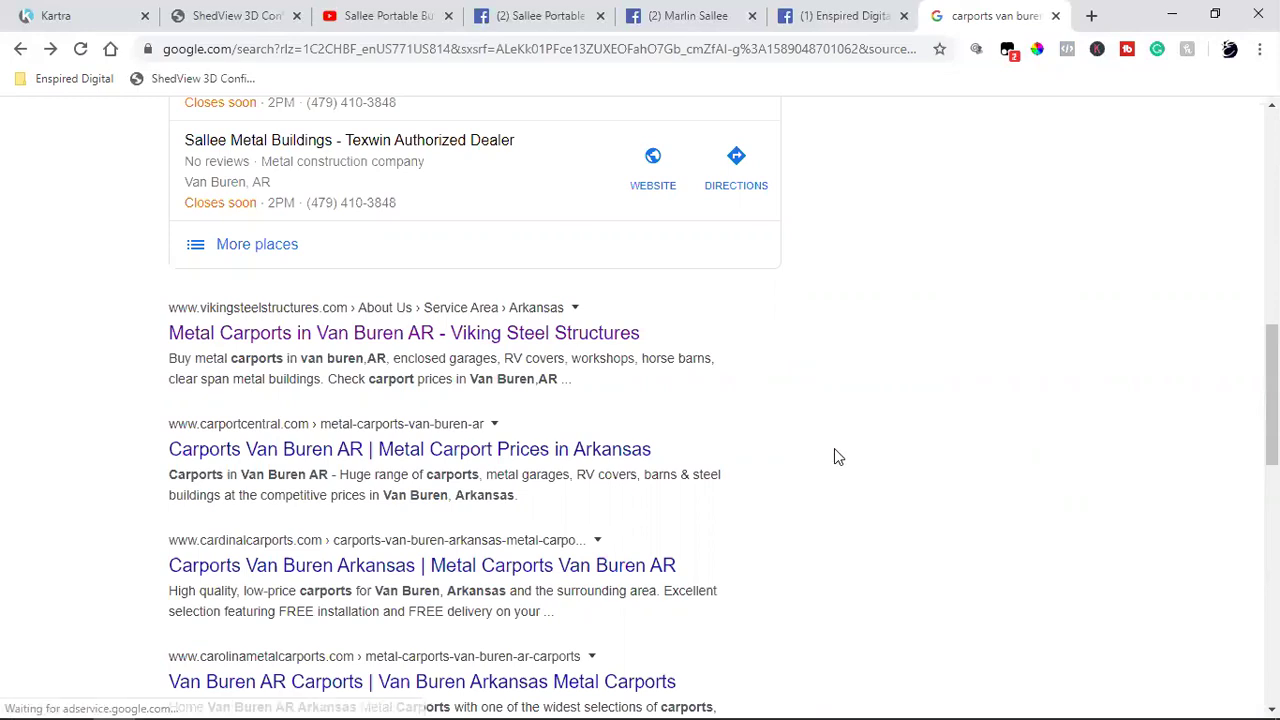
scroll(838, 457, up, 2)
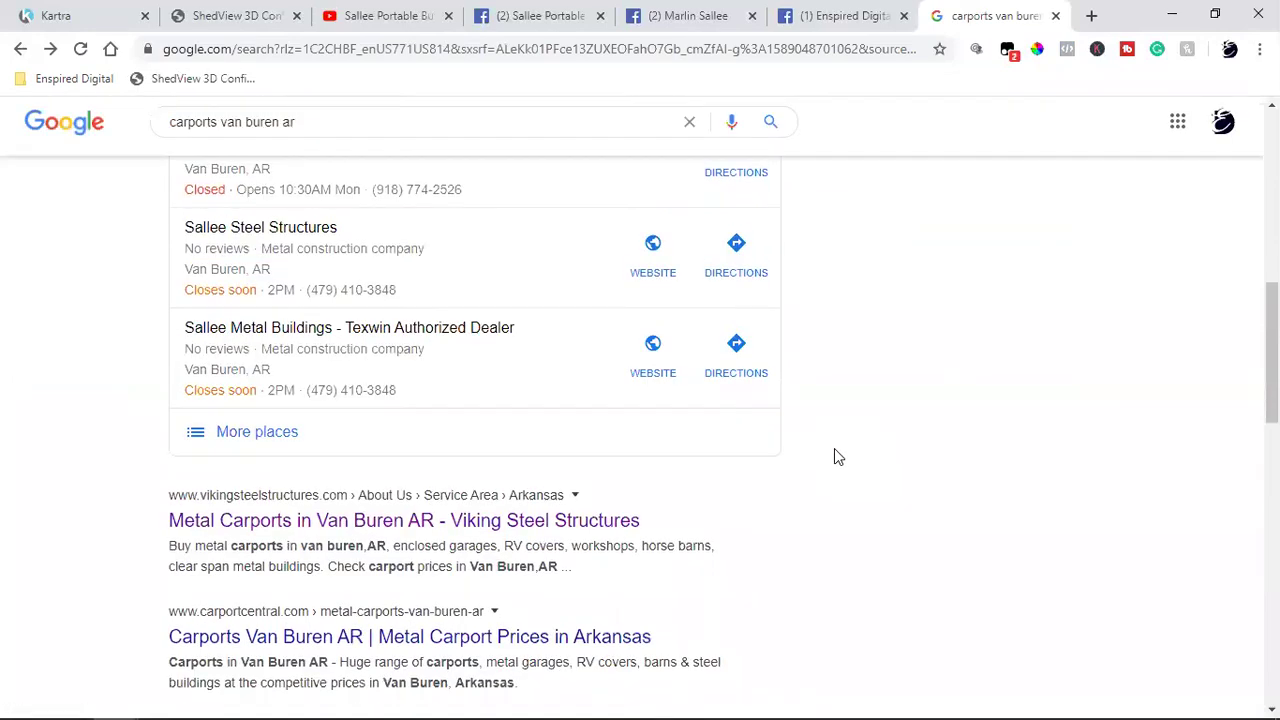
scroll(838, 457, up, 2)
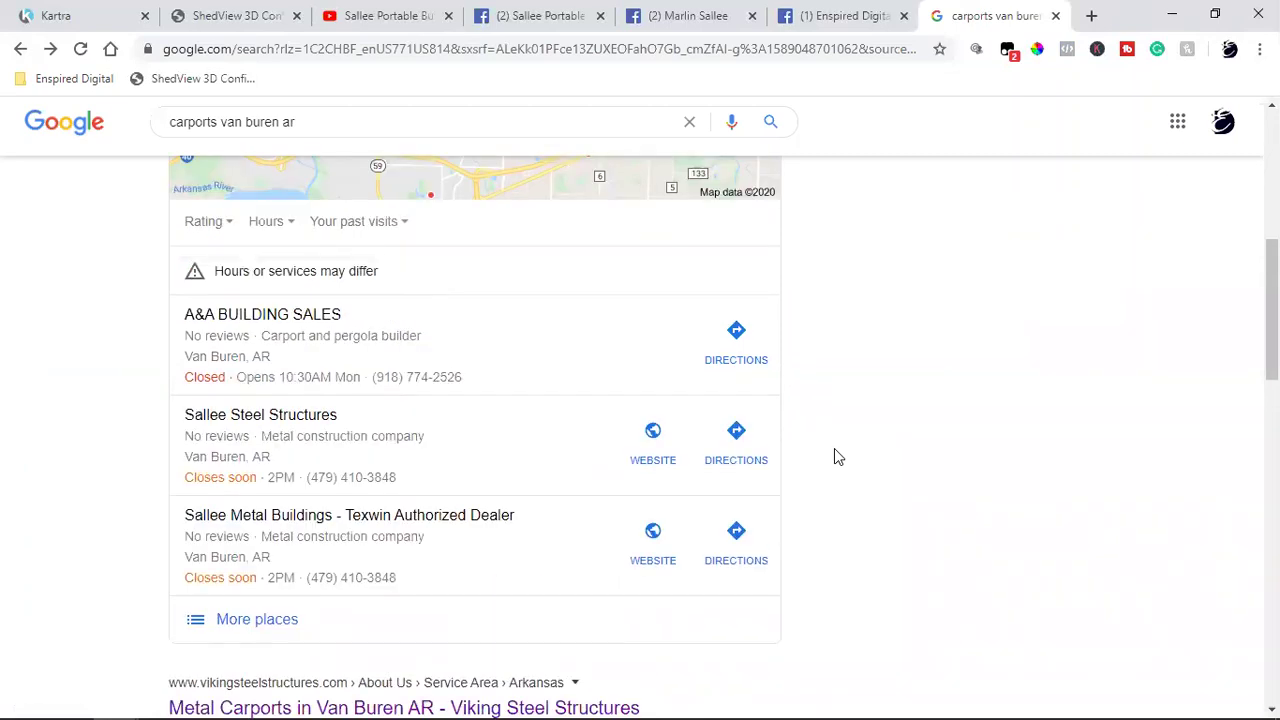
scroll(838, 457, down, 6)
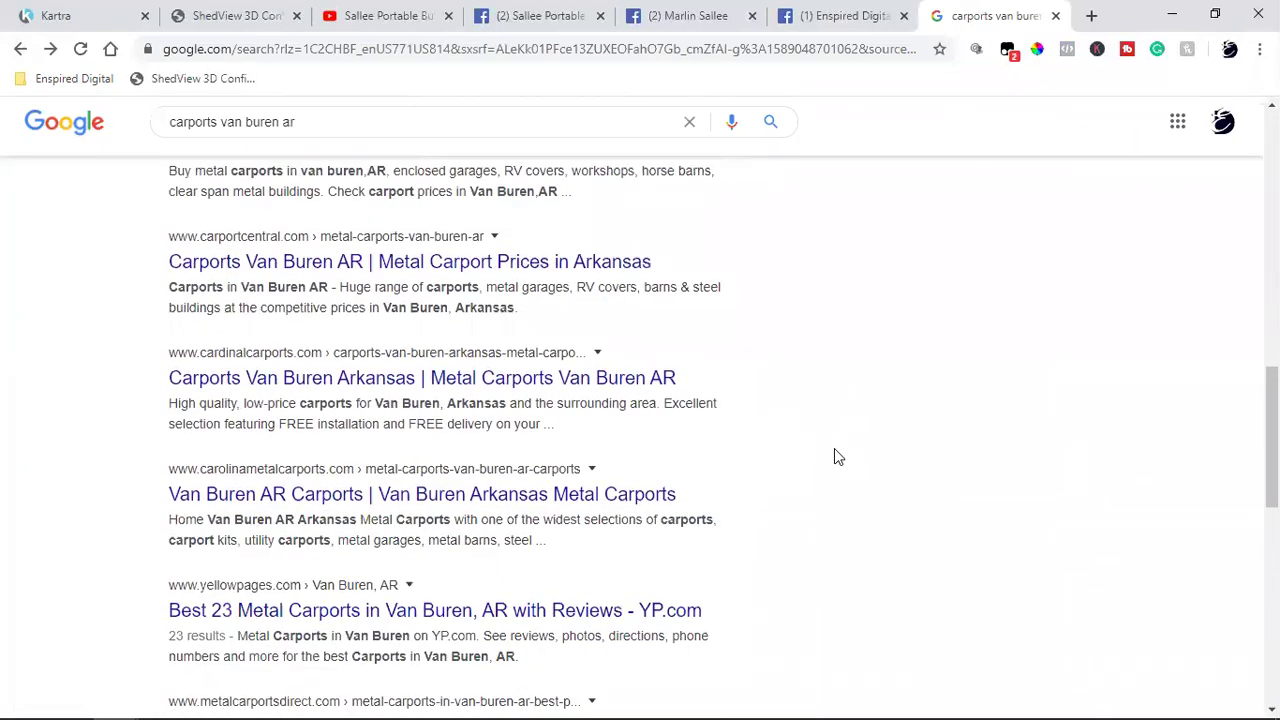
click(320, 262)
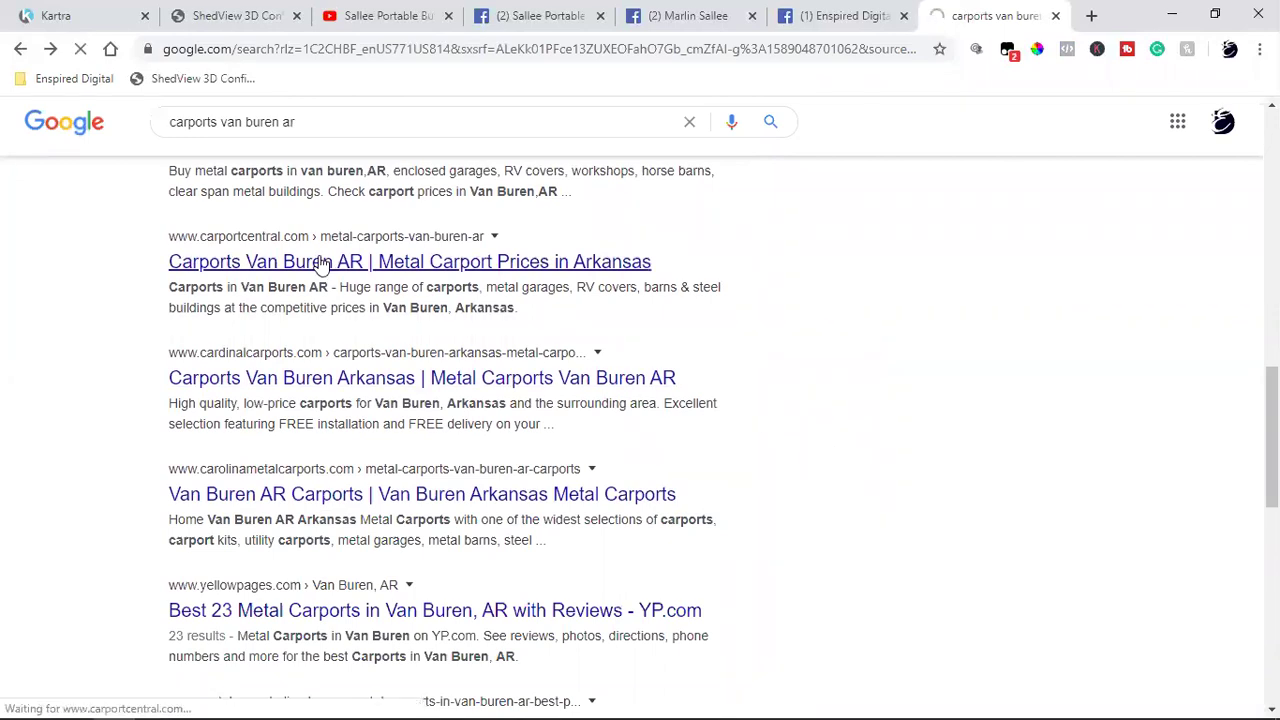